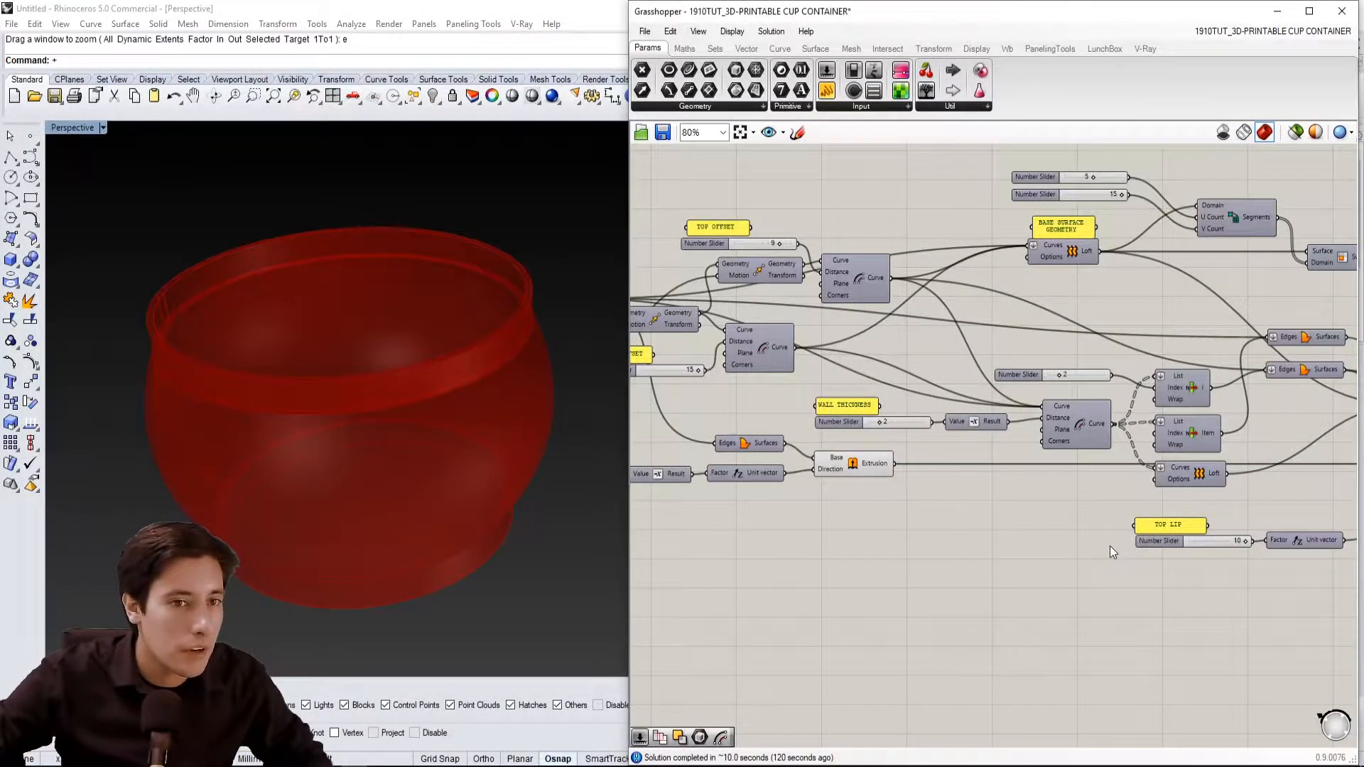
# Set the cup definition's HEIGHT X2 slider to 42
pyautogui.scroll(-1, 1110, 546)
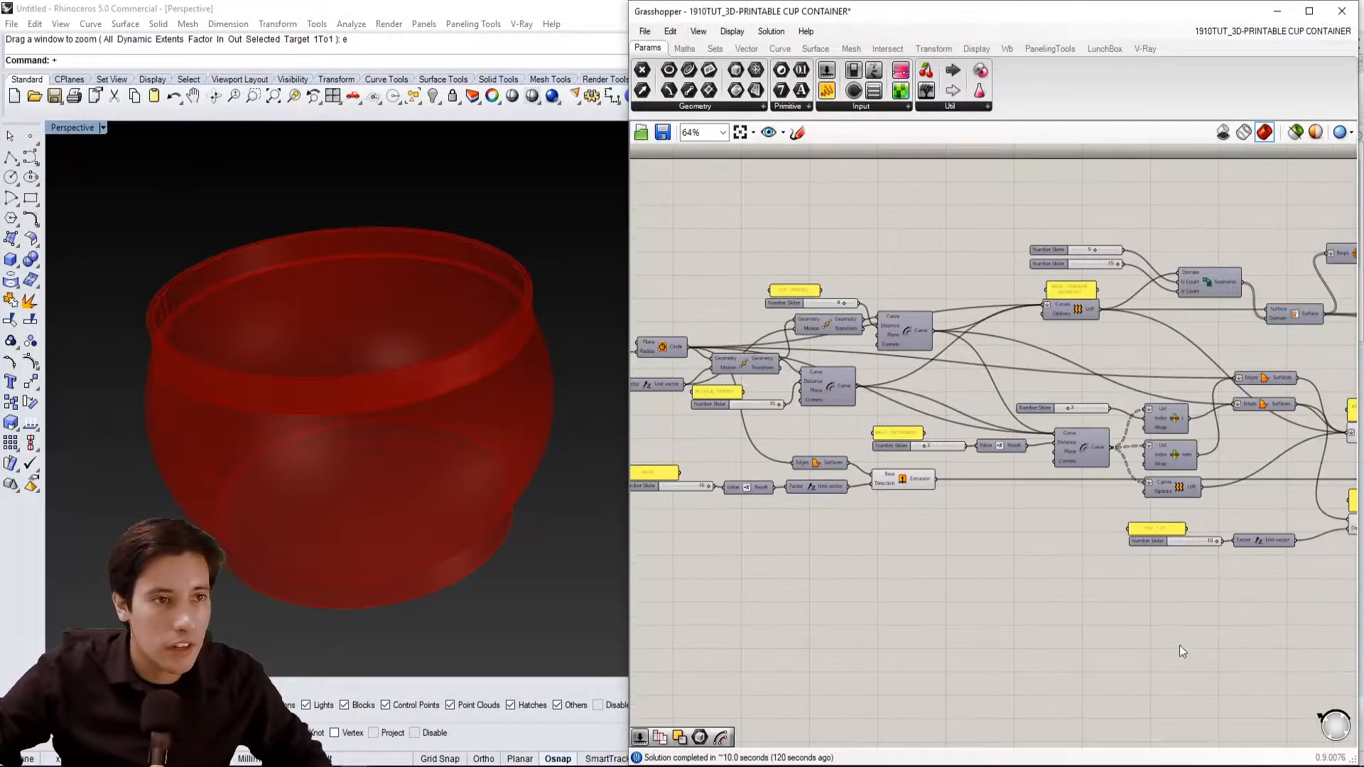
pyautogui.moveTo(1117, 587); pyautogui.dragTo(1348, 559, button='right')
pyautogui.scroll(4, 782, 315)
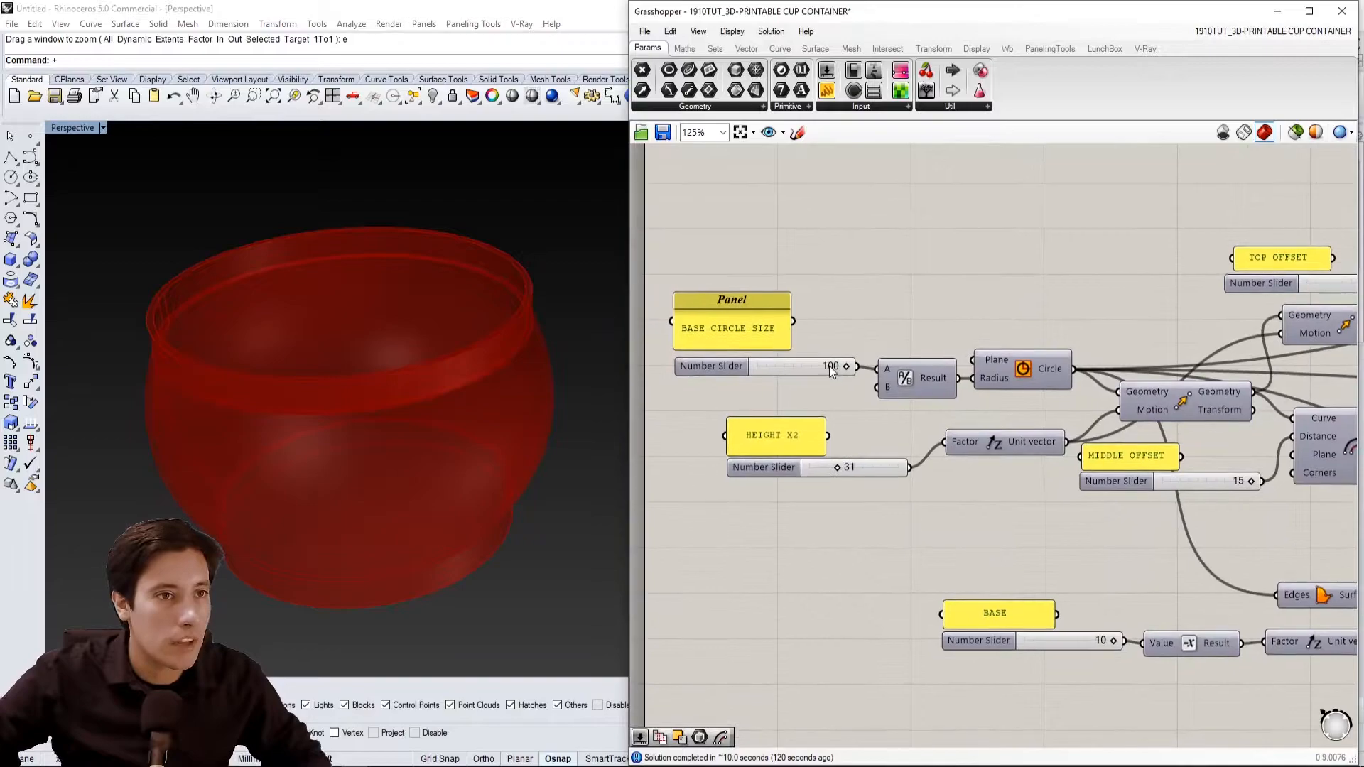
pyautogui.moveTo(848, 368)
pyautogui.mouseDown()
pyautogui.moveTo(810, 368)
pyautogui.moveTo(850, 368)
pyautogui.mouseUp()
pyautogui.moveTo(840, 497); pyautogui.dragTo(804, 465, button='right')
pyautogui.moveTo(804, 464); pyautogui.dragTo(815, 462)
pyautogui.moveTo(897, 523); pyautogui.dragTo(755, 517, button='right')
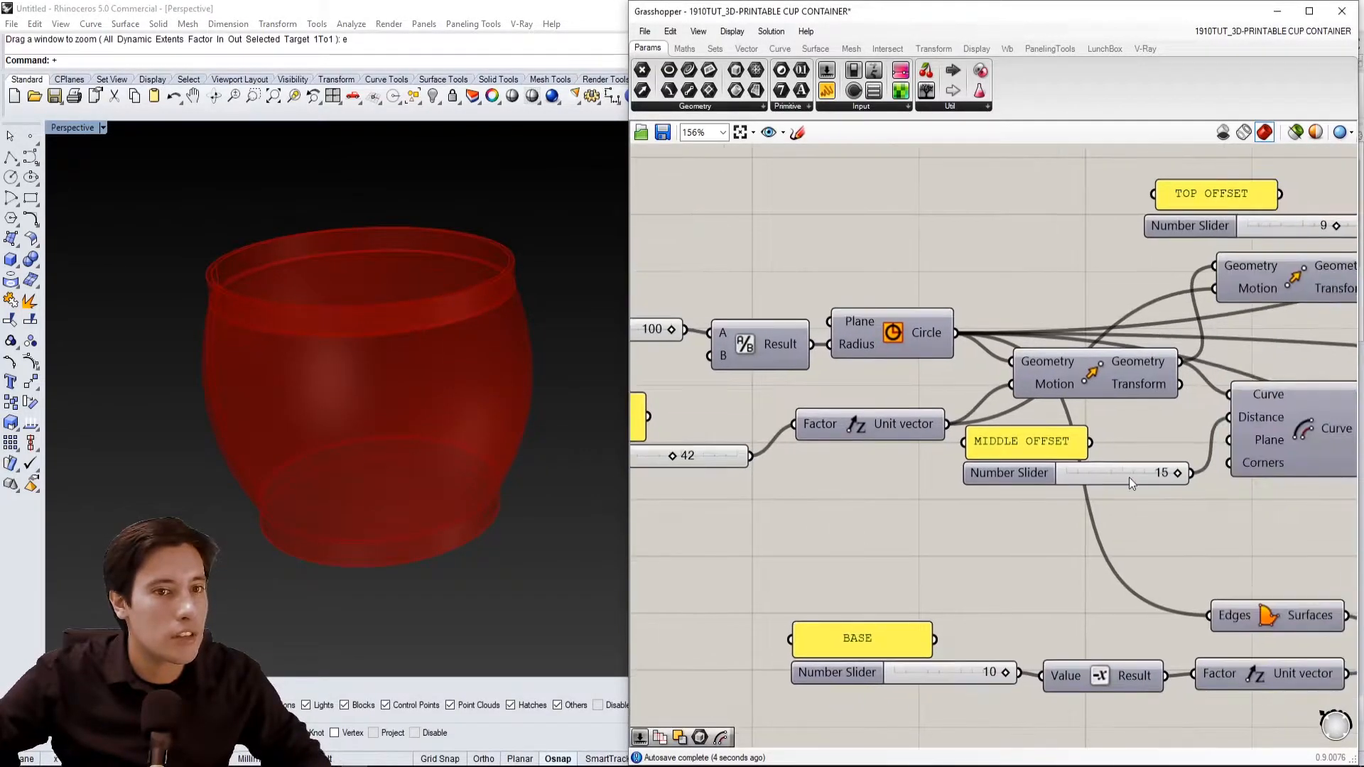
# Adjust the cup profile by setting the MIDDLE OFFSET and TOP OFFSET sliders to 15
pyautogui.moveTo(1174, 470)
pyautogui.mouseDown()
pyautogui.moveTo(1087, 473)
pyautogui.moveTo(1183, 472)
pyautogui.mouseUp()
pyautogui.moveTo(1212, 409); pyautogui.dragTo(1118, 482, button='right')
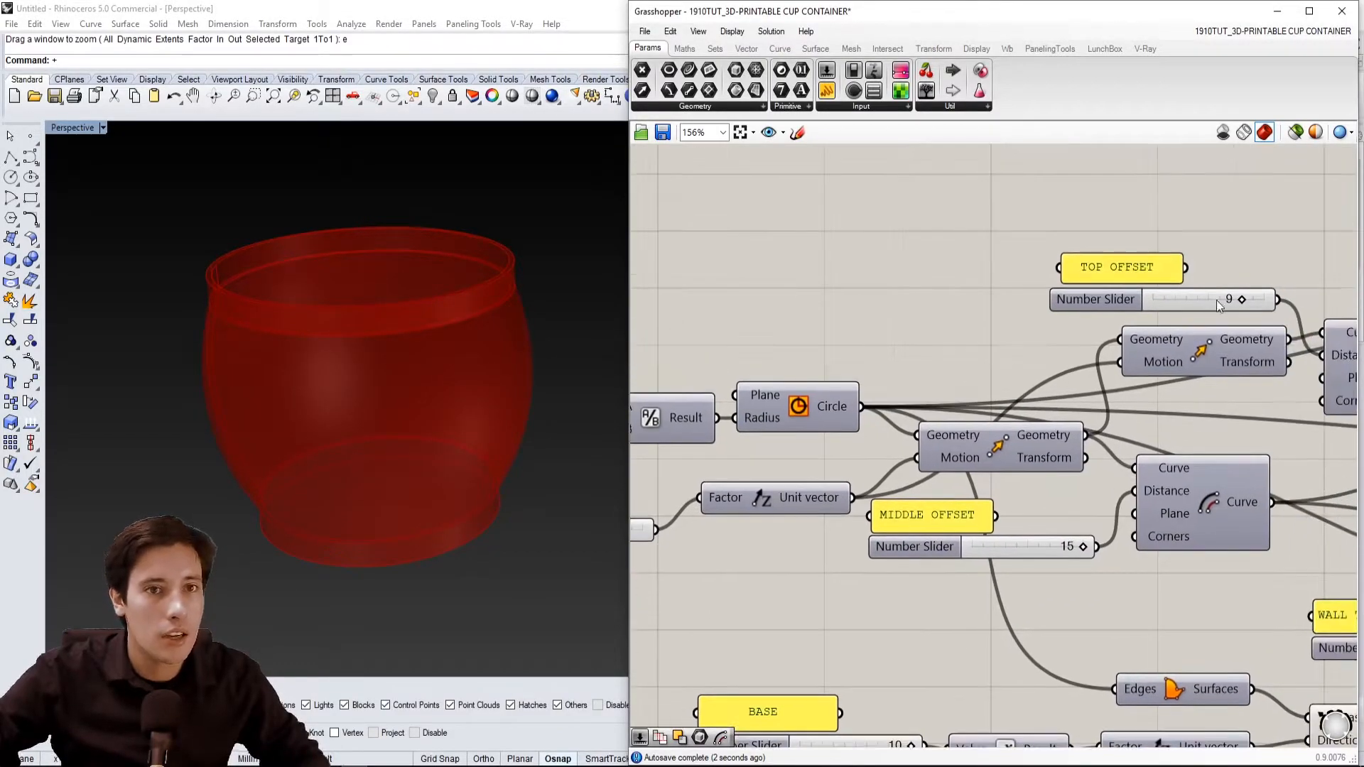
pyautogui.moveTo(1241, 300); pyautogui.dragTo(1298, 302)
# Set the BASE slider to 10 and the WALL THICKNESS slider to 7
pyautogui.moveTo(844, 585); pyautogui.dragTo(845, 351, button='right')
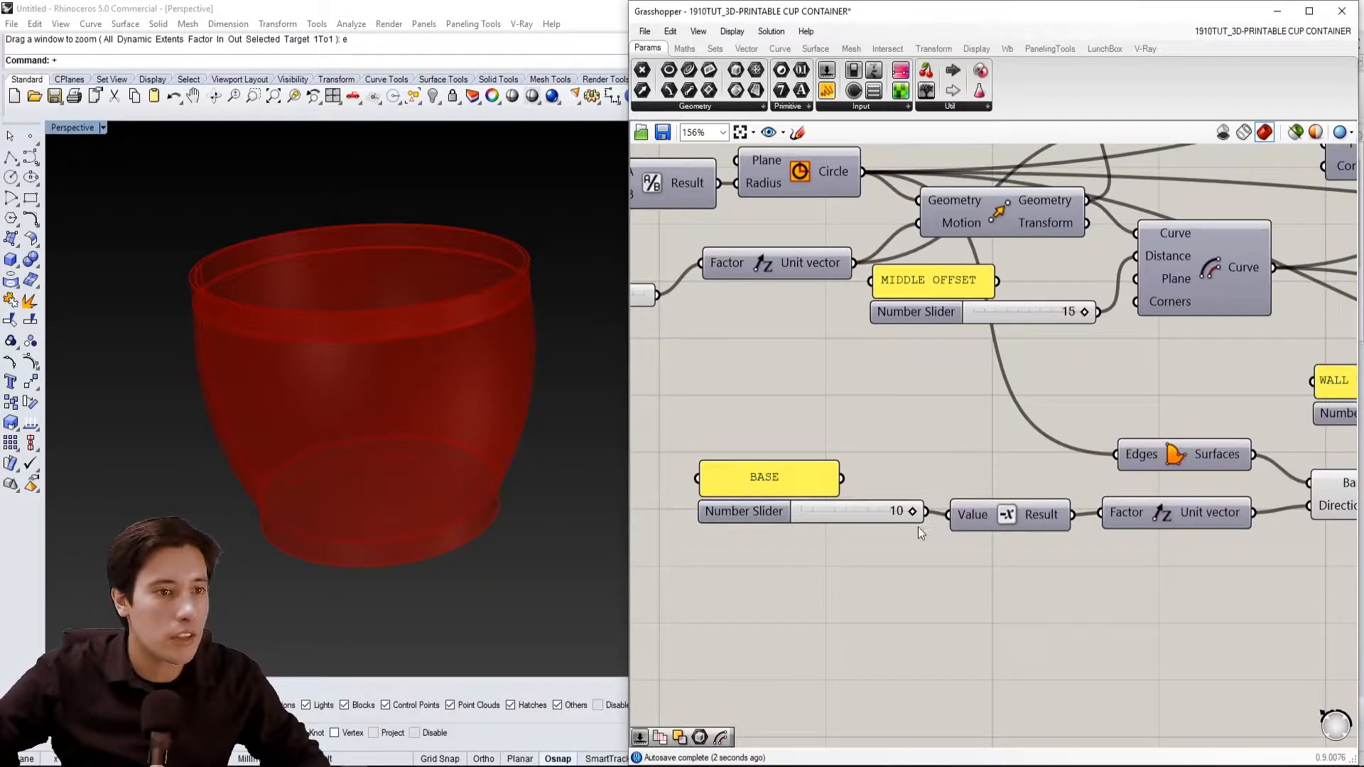
pyautogui.moveTo(913, 510); pyautogui.dragTo(866, 515)
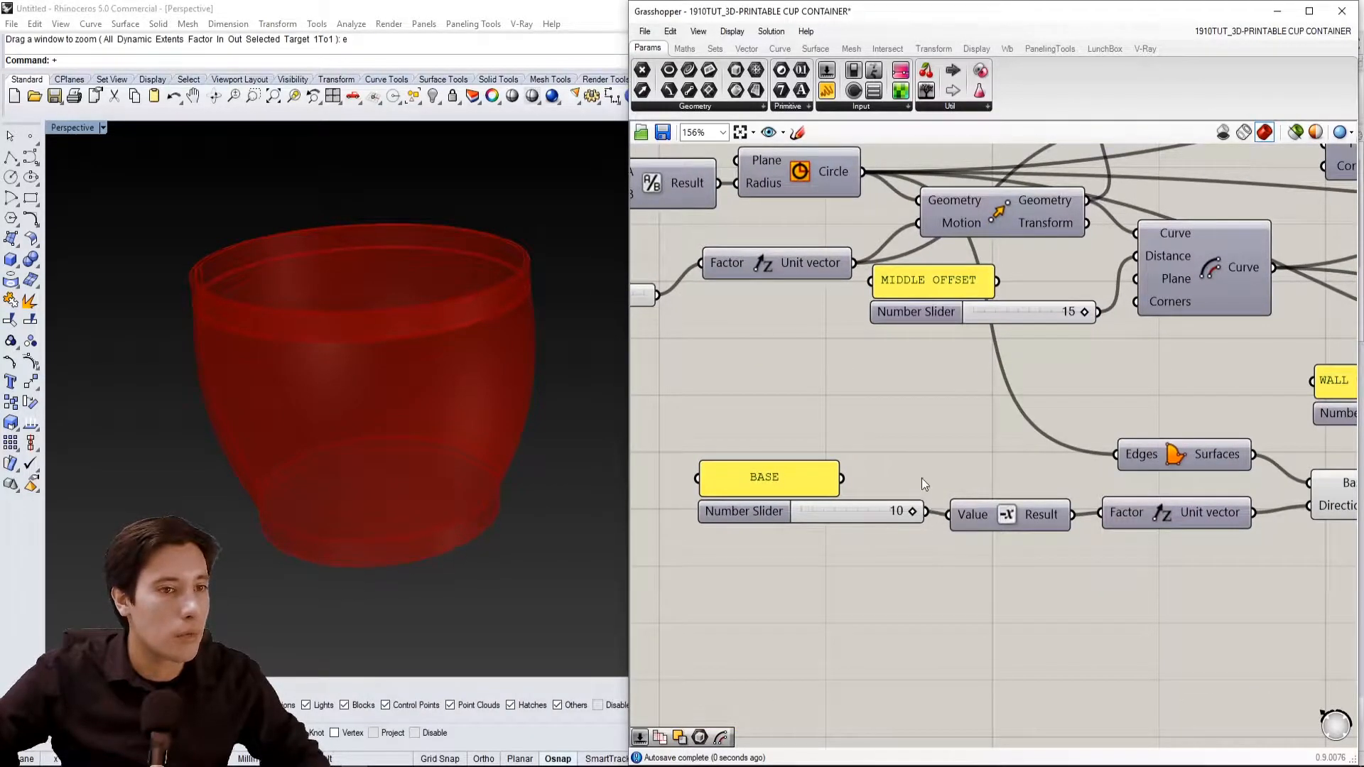
pyautogui.scroll(-4, 931, 489)
pyautogui.scroll(3, 987, 424)
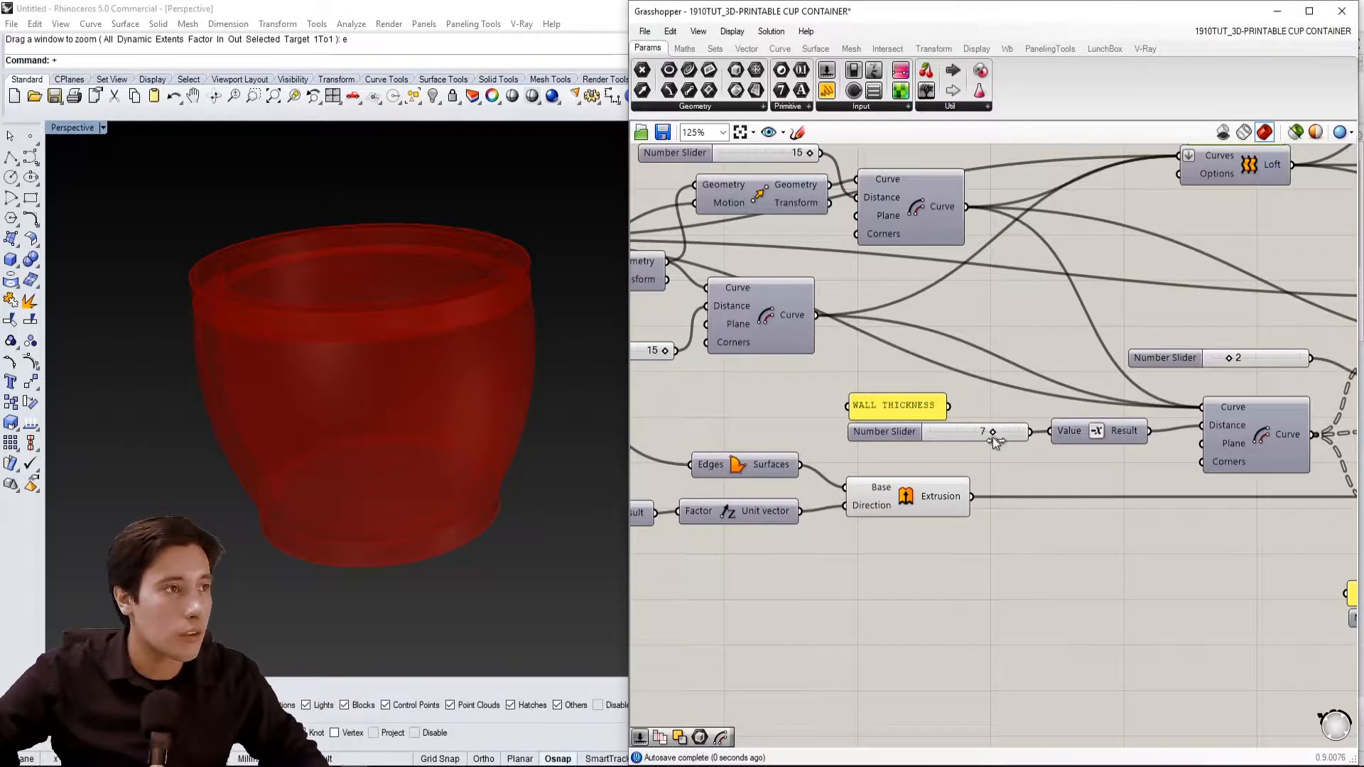
# Examine the base surface loft, its U and V division sliders and the components that follow them
pyautogui.scroll(-3, 973, 340)
pyautogui.scroll(4, 840, 253)
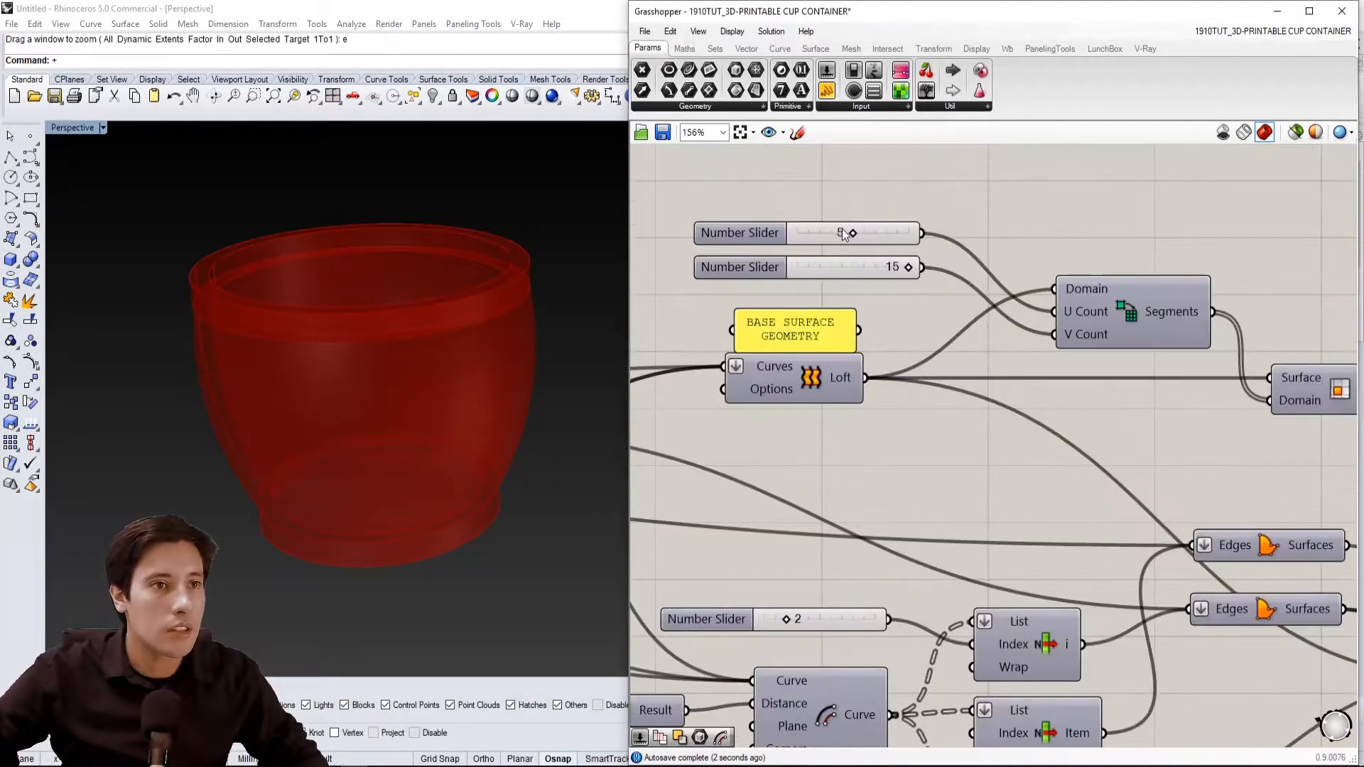
pyautogui.scroll(-3, 891, 265)
pyautogui.moveTo(1093, 431); pyautogui.dragTo(834, 389, button='right')
pyautogui.scroll(-2, 1016, 395)
pyautogui.moveTo(1237, 474); pyautogui.dragTo(955, 181)
pyautogui.scroll(3, 863, 256)
pyautogui.moveTo(843, 266); pyautogui.dragTo(955, 259, button='right')
pyautogui.click(954, 259)
pyautogui.scroll(-1, 975, 417)
pyautogui.moveTo(975, 418); pyautogui.dragTo(987, 319, button='right')
pyautogui.scroll(1, 1028, 397)
# Inspect the watertight brep solid, the top lip solid and the base extrusion by highlighting each one in the model
pyautogui.click(1095, 435)
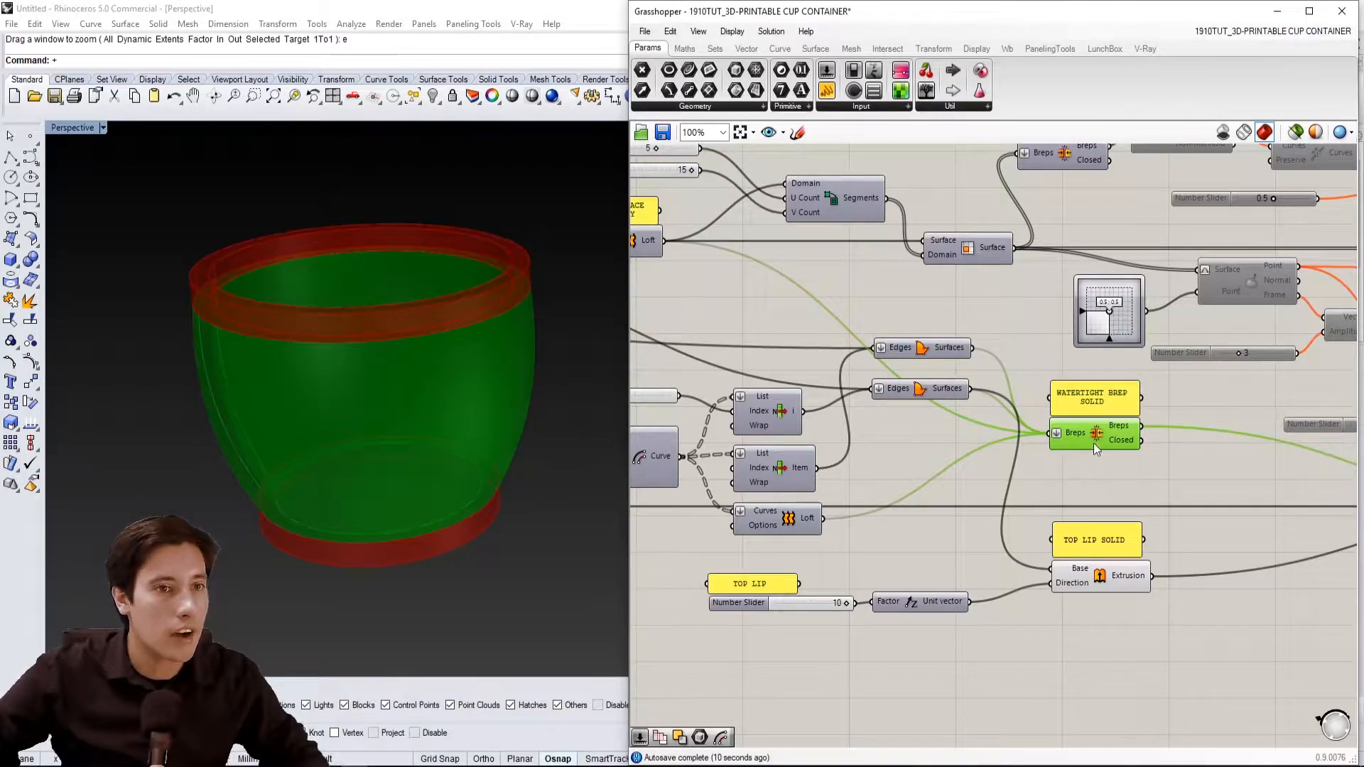
pyautogui.click(1087, 584)
pyautogui.scroll(-2, 991, 597)
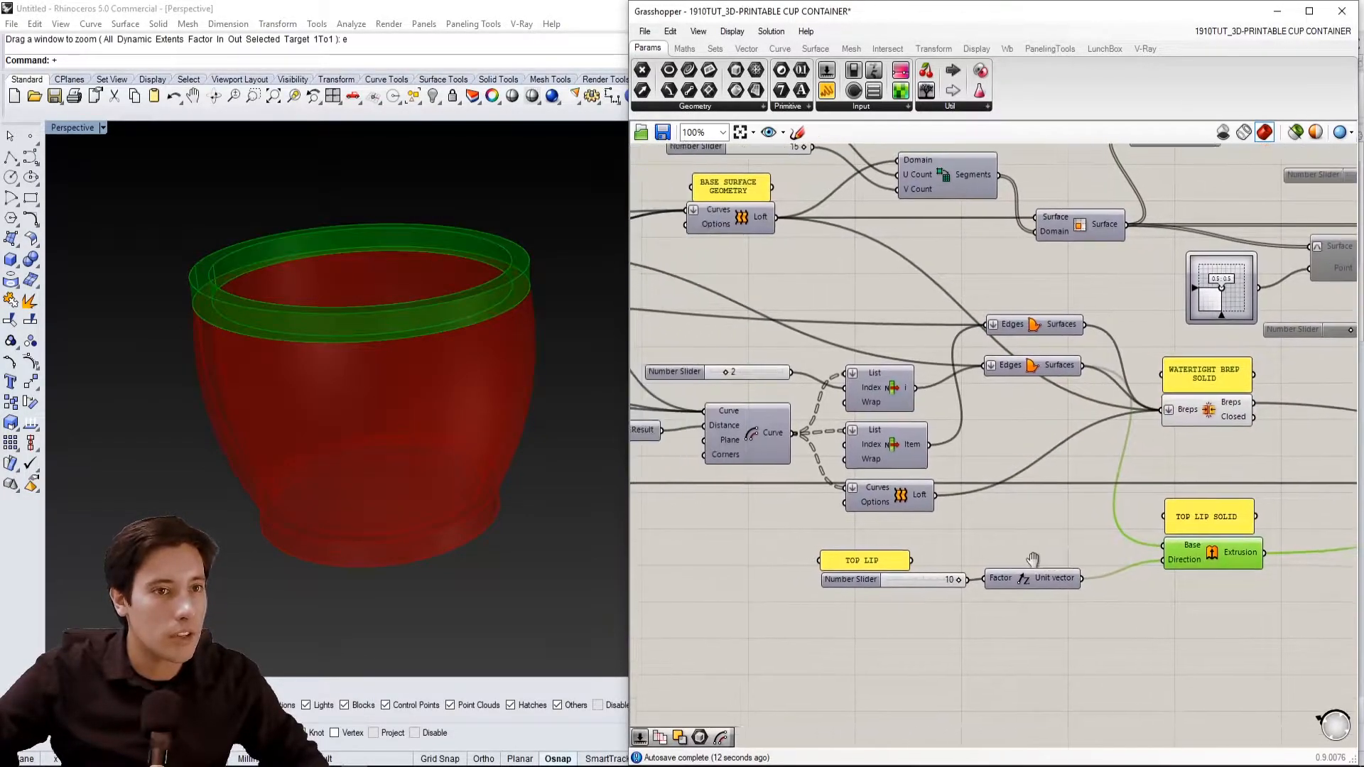
pyautogui.moveTo(1123, 402); pyautogui.dragTo(1113, 441, button='right')
pyautogui.scroll(3, 817, 473)
pyautogui.click(816, 503)
pyautogui.scroll(-4, 913, 440)
pyautogui.moveTo(903, 432); pyautogui.dragTo(934, 423, button='right')
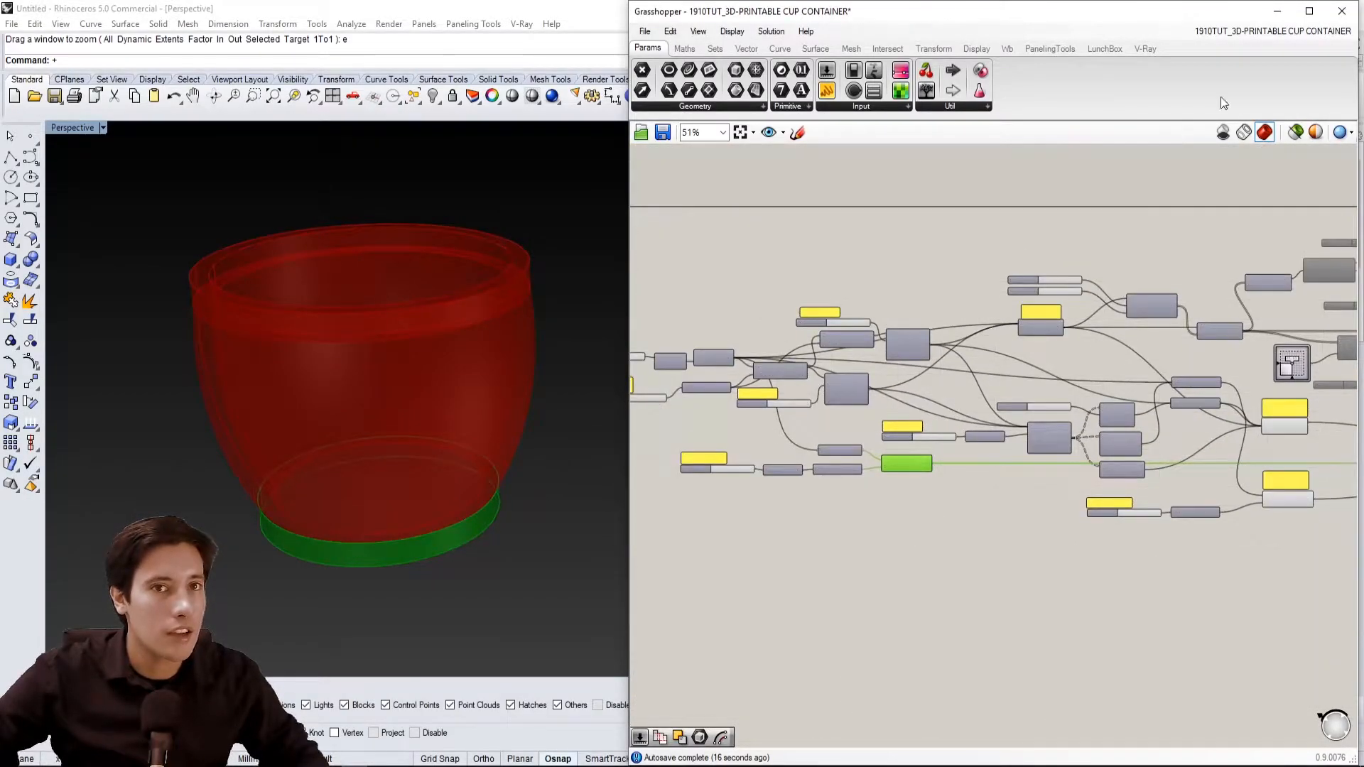
# Turn off the Grasshopper geometry preview, then switch to Rhino and show all hidden objects
pyautogui.click(1223, 133)
pyautogui.moveTo(1240, 11); pyautogui.dragTo(1253, 575)
pyautogui.click(923, 296)
pyautogui.write('+show')
pyautogui.press('Return')
pyautogui.write('z')
pyautogui.press('Return')
pyautogui.write('e')
pyautogui.press('Return')
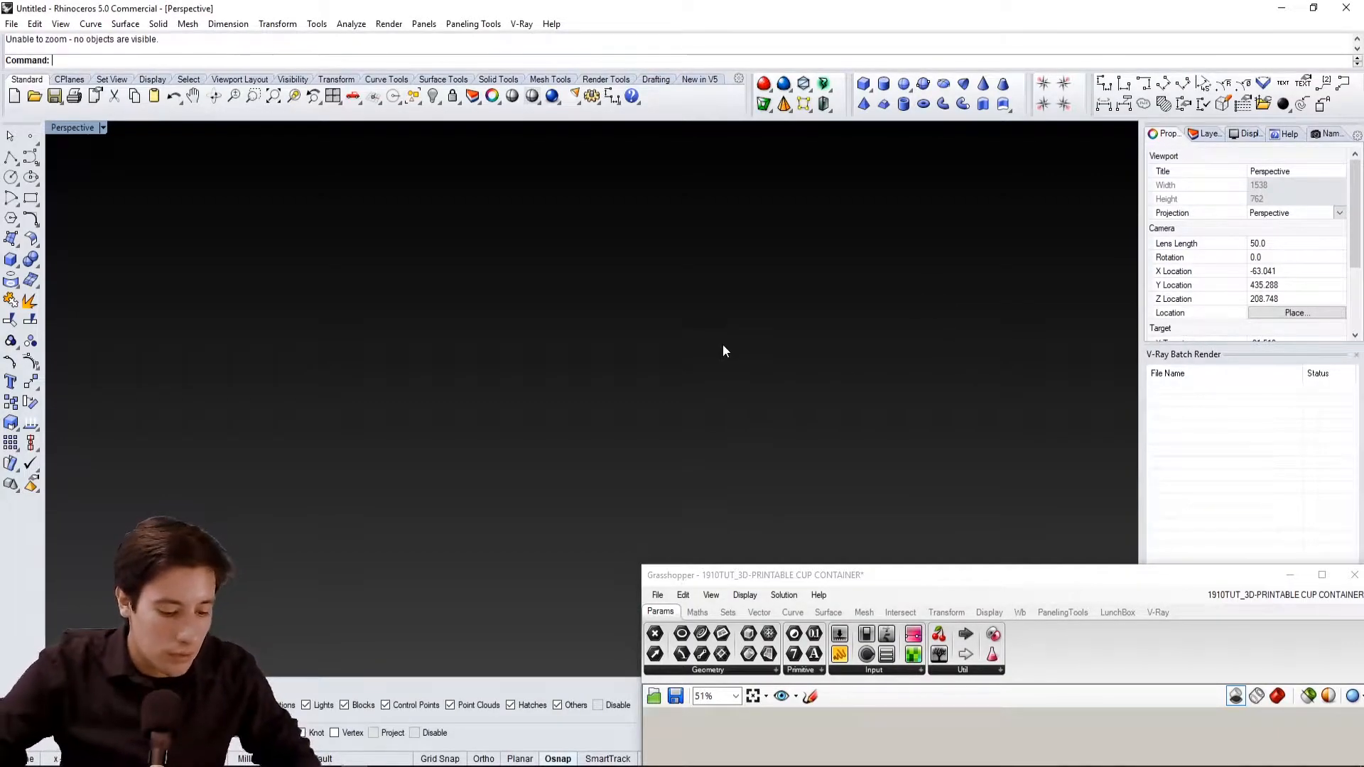
pyautogui.write('Show')
pyautogui.press('Return')
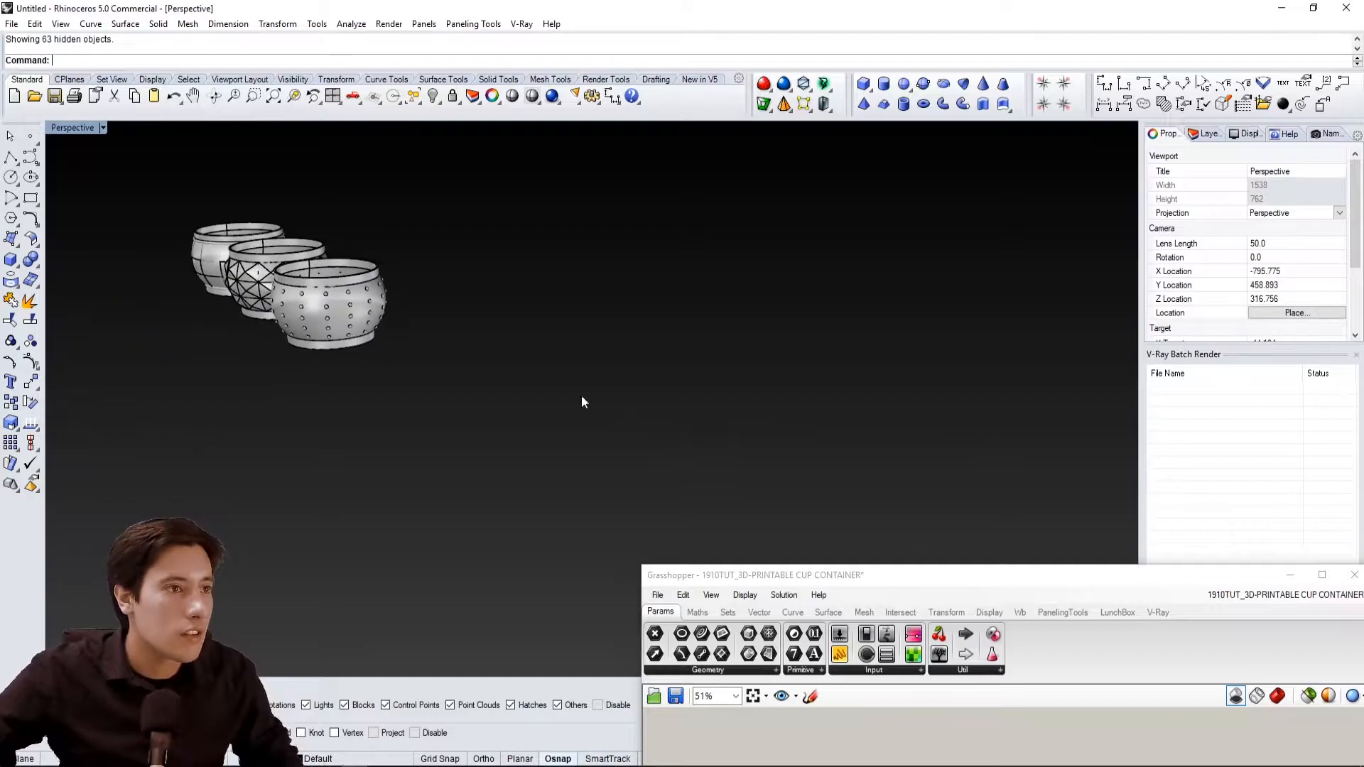
# Frame all three patterned cups in the Perspective view and display them in DCO_PRESENTATION-RENDERED mode
pyautogui.write('z')
pyautogui.press('Return')
pyautogui.write('e')
pyautogui.press('Return')
pyautogui.moveTo(634, 390); pyautogui.dragTo(779, 307, button='right')
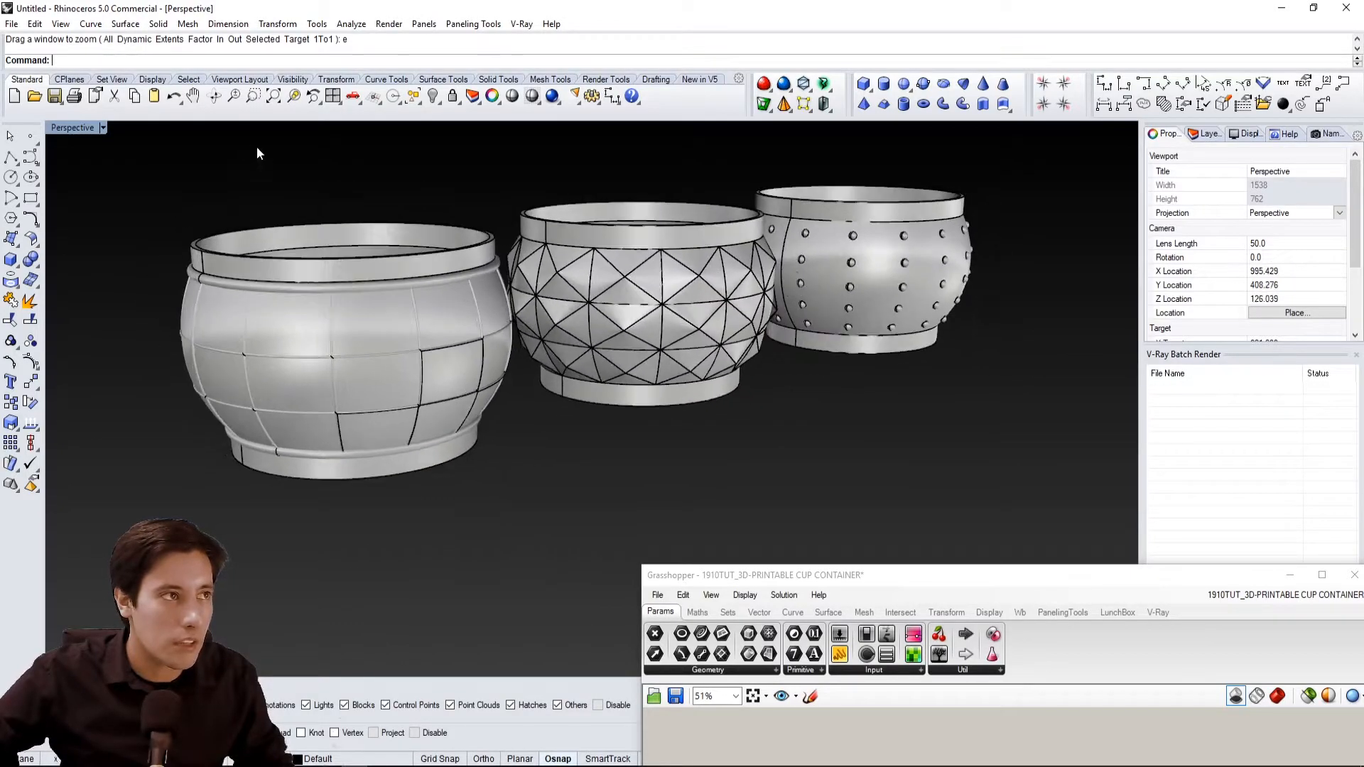
pyautogui.click(84, 126)
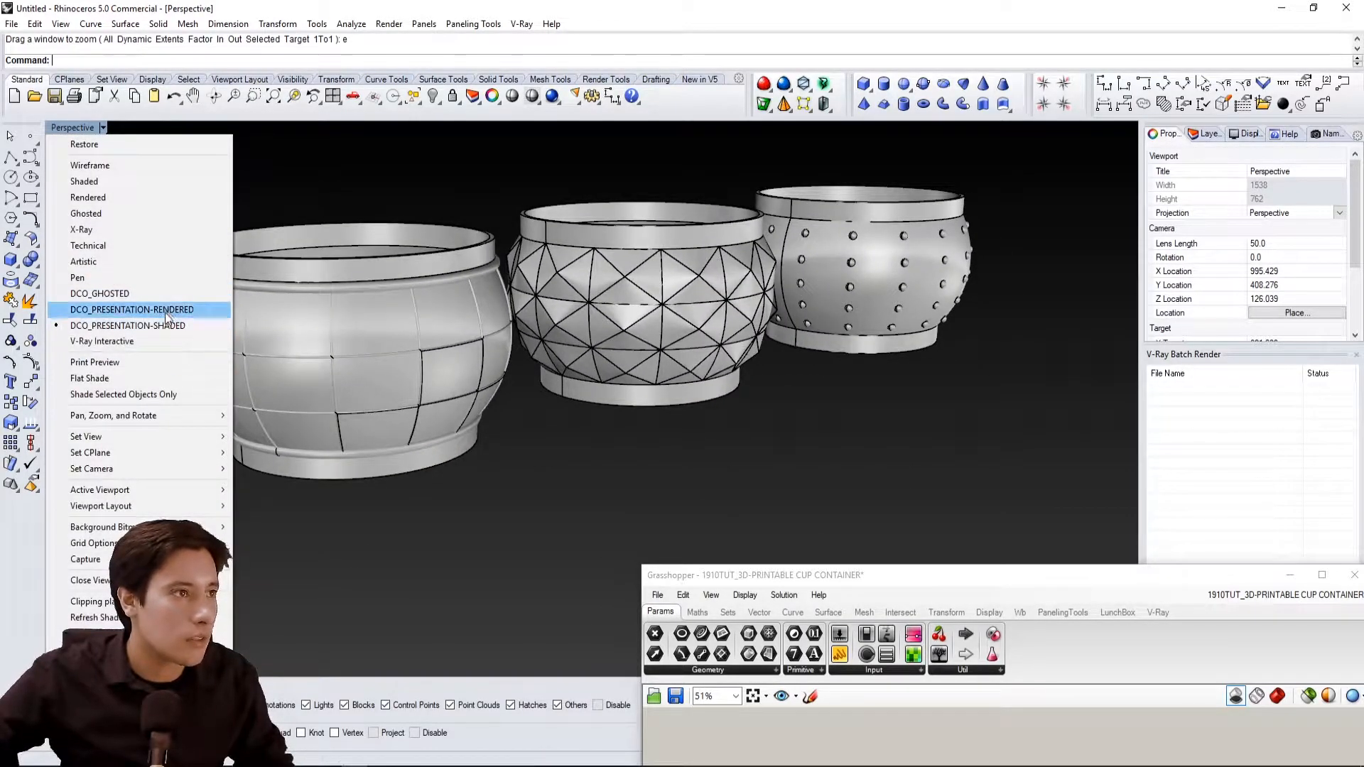
pyautogui.click(142, 310)
pyautogui.moveTo(351, 362); pyautogui.dragTo(560, 415, button='right')
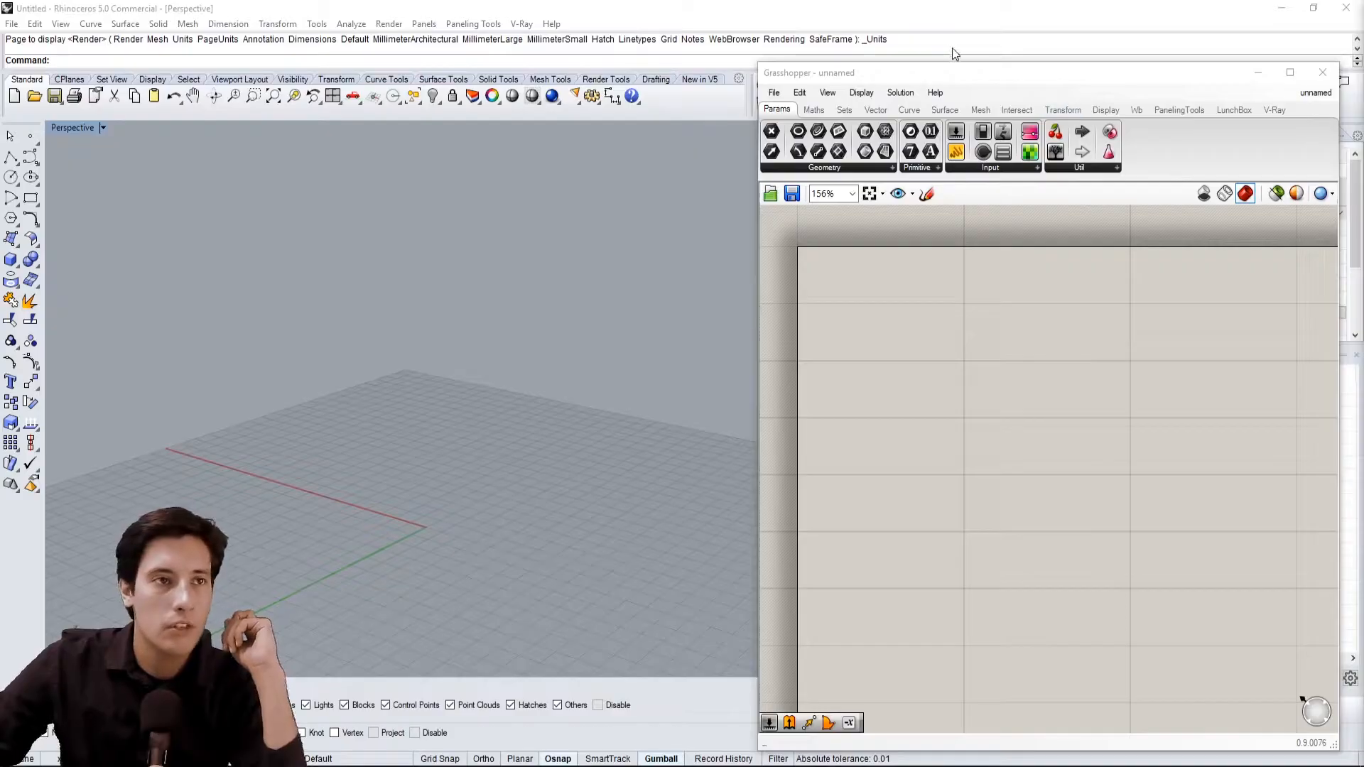
# Confirm the document's model units as Millimeters with 0.01 absolute tolerance and decimal distance display
pyautogui.moveTo(602, 256); pyautogui.dragTo(556, 320, button='right')
pyautogui.write('units')
pyautogui.press('Return')
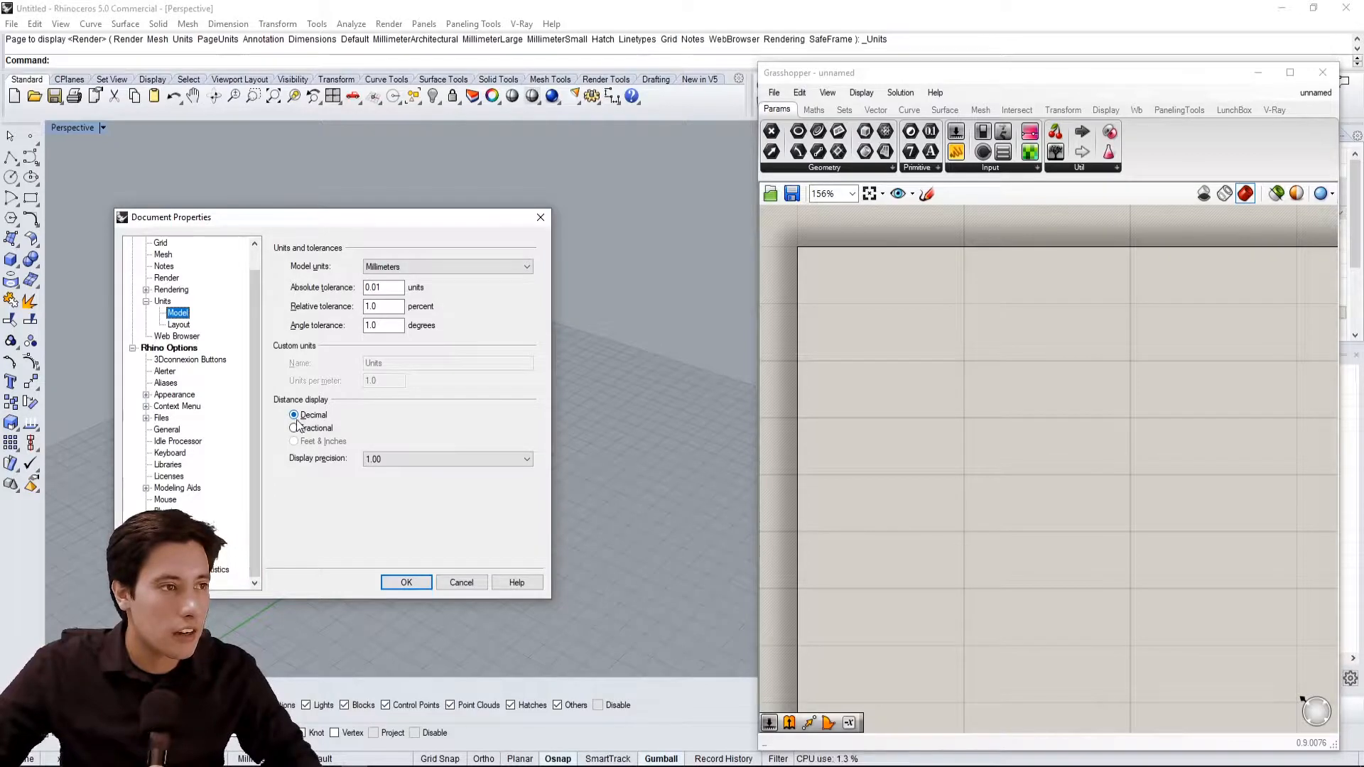
pyautogui.click(419, 581)
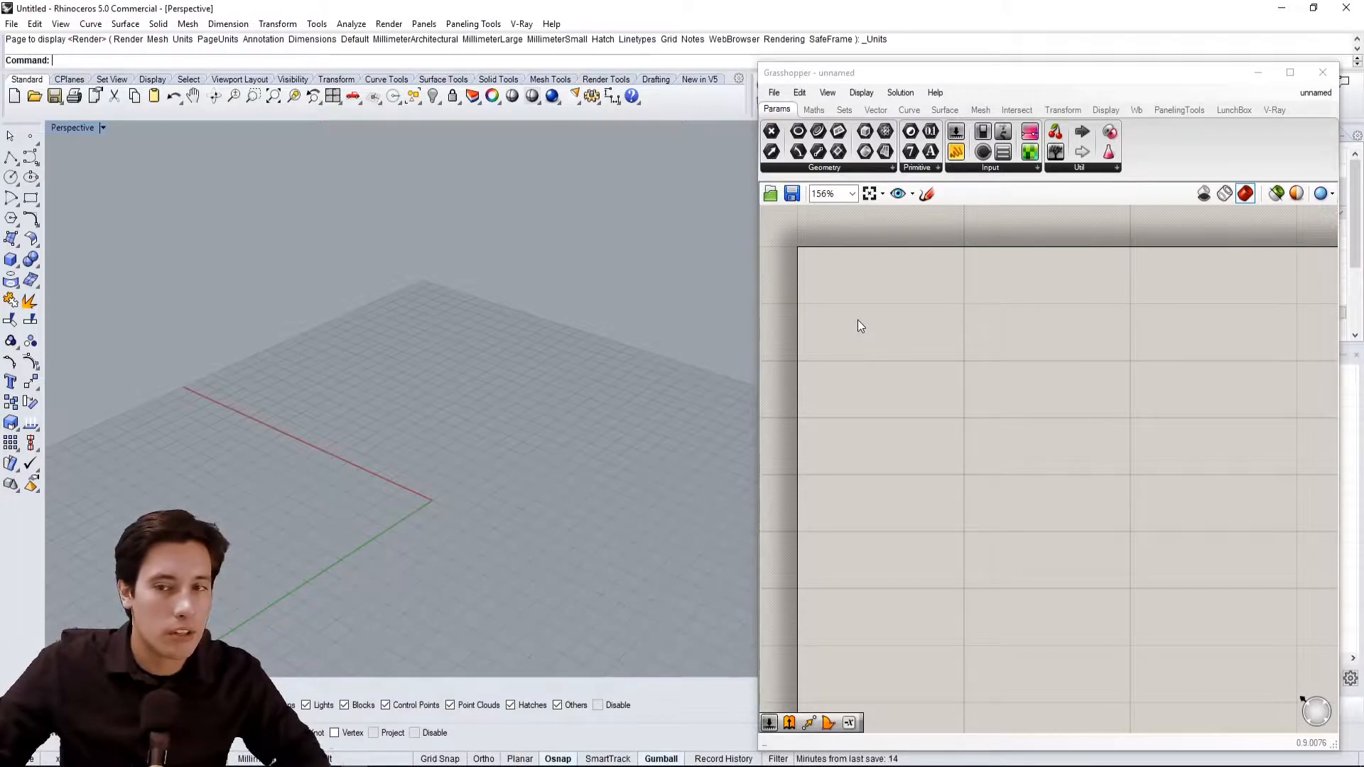
# Add a Circle component with Plane and Radius inputs to the empty Grasshopper canvas
pyautogui.scroll(-3, 639, 406)
pyautogui.keyDown('shift'); pyautogui.moveTo(499, 422); pyautogui.dragTo(488, 390, button='right'); pyautogui.keyUp('shift')
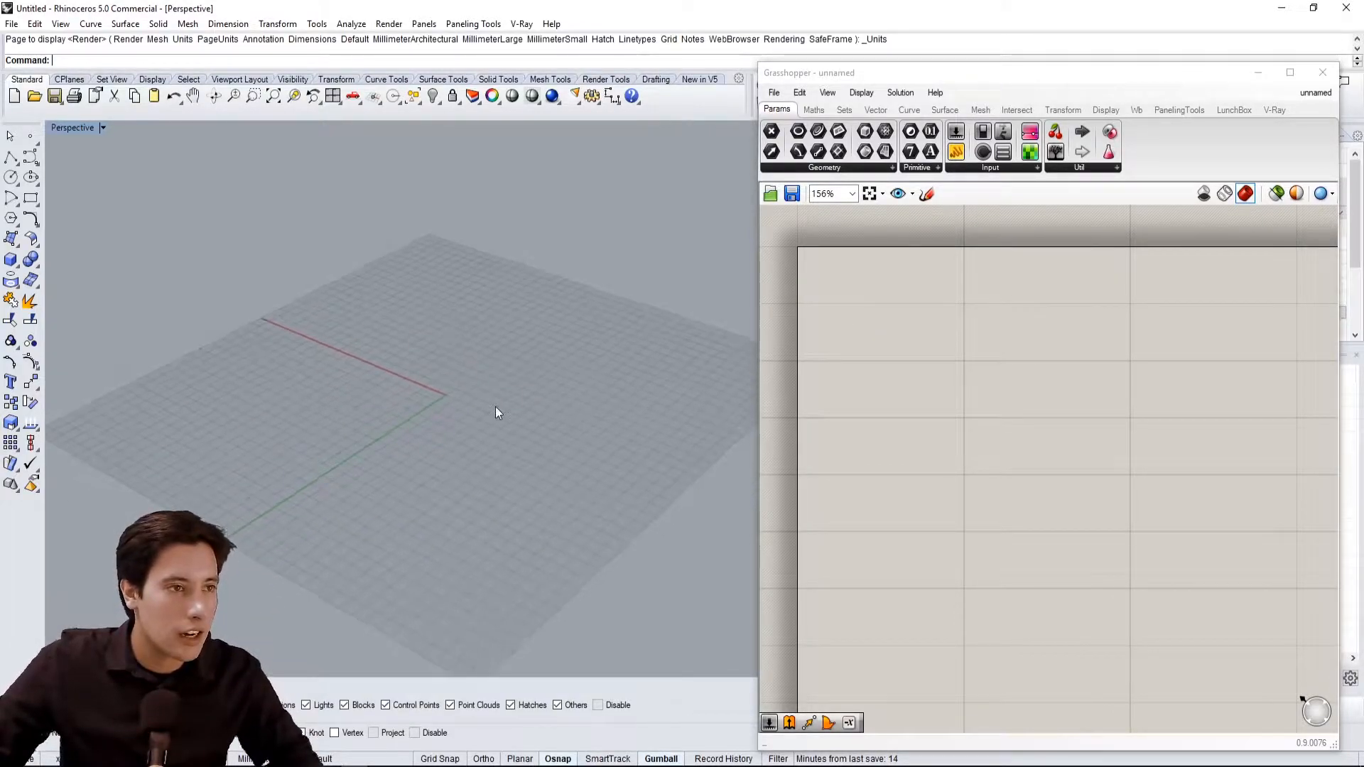
pyautogui.doubleClick(898, 342)
pyautogui.write('CIRCLE')
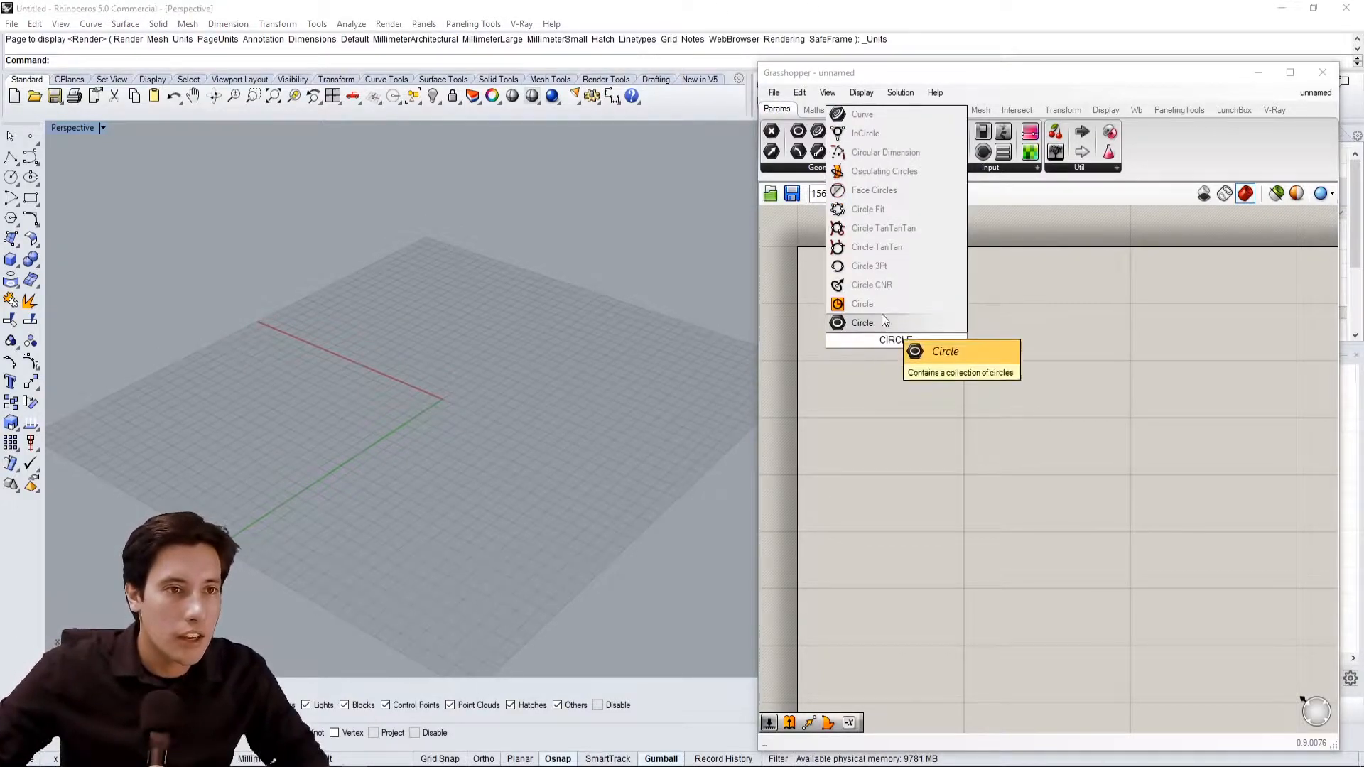
pyautogui.click(881, 305)
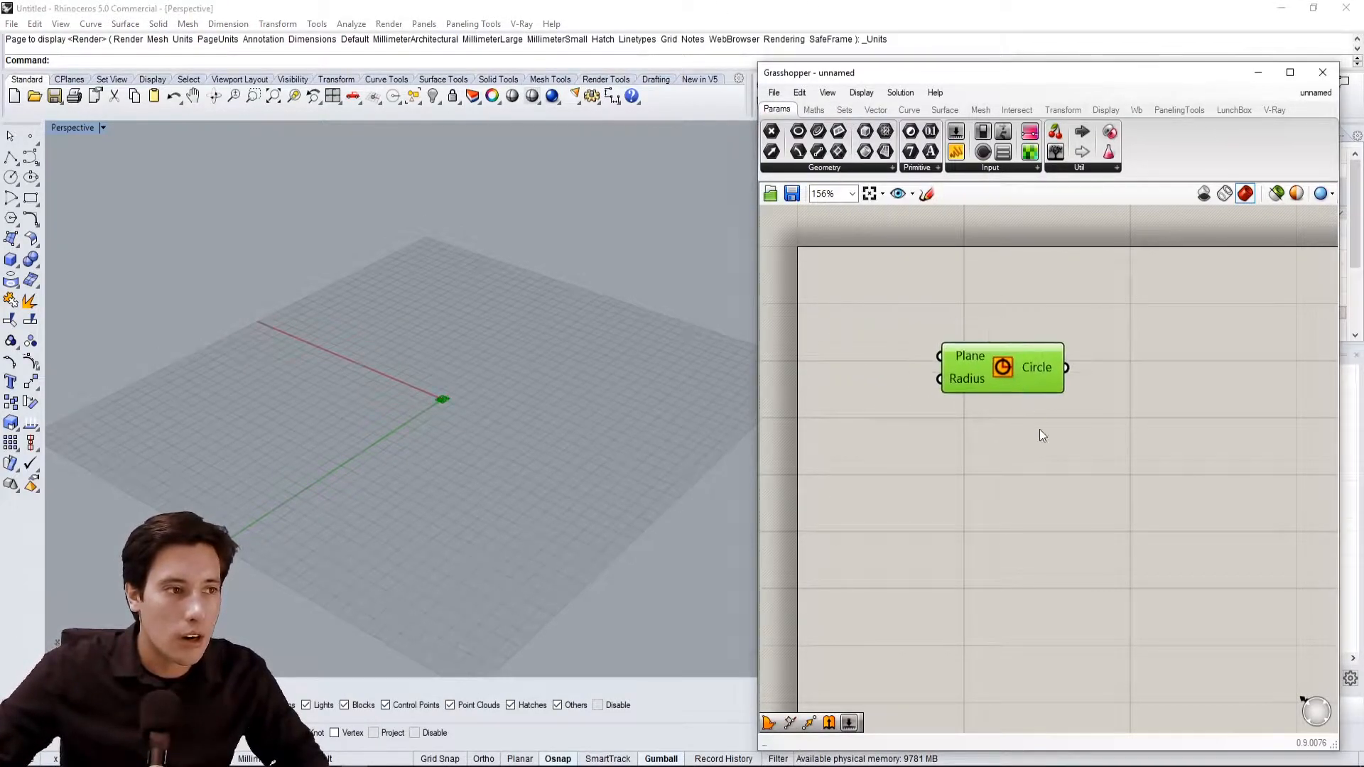
pyautogui.moveTo(1029, 367); pyautogui.dragTo(1224, 420)
pyautogui.scroll(2, 471, 412)
pyautogui.scroll(-3, 1158, 427)
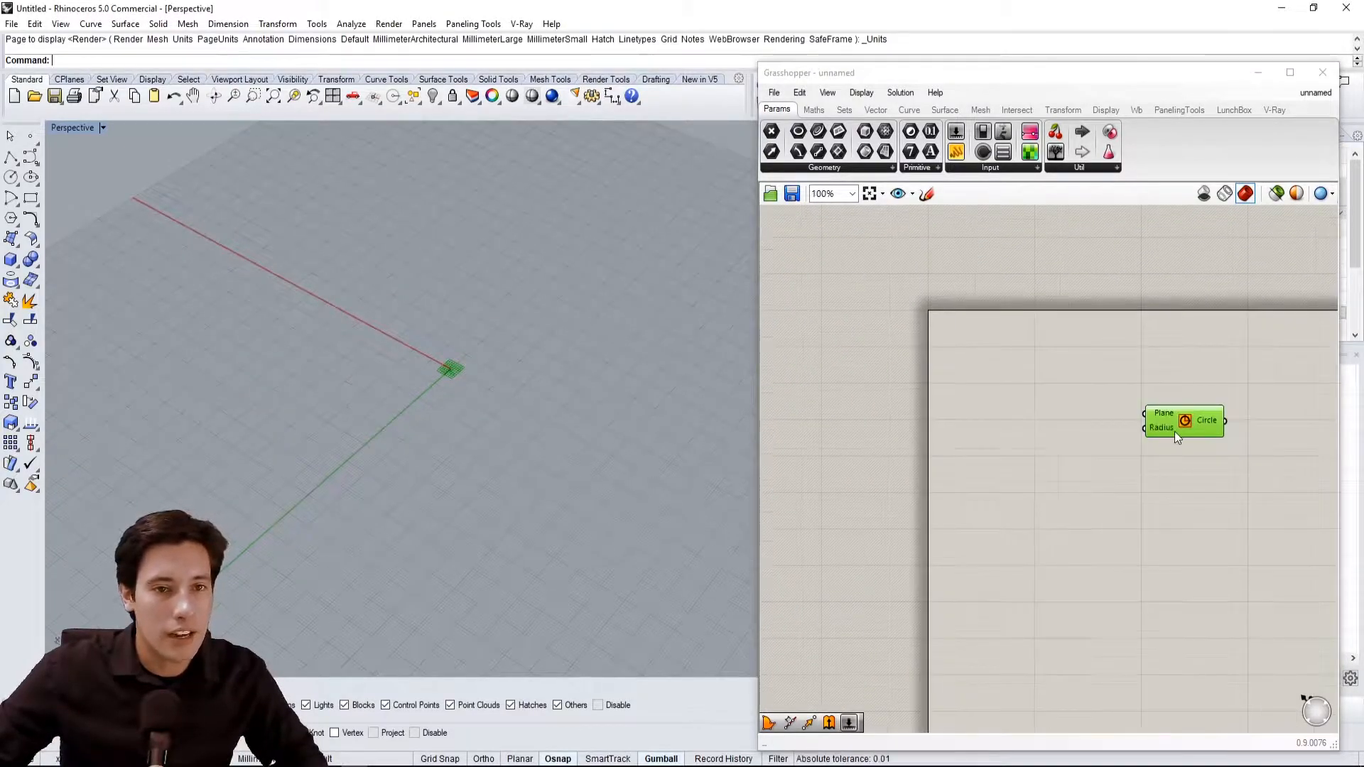
# Add a number slider set to 100 and connect it to the Circle's Radius input
pyautogui.doubleClick(995, 381)
pyautogui.write('number slider')
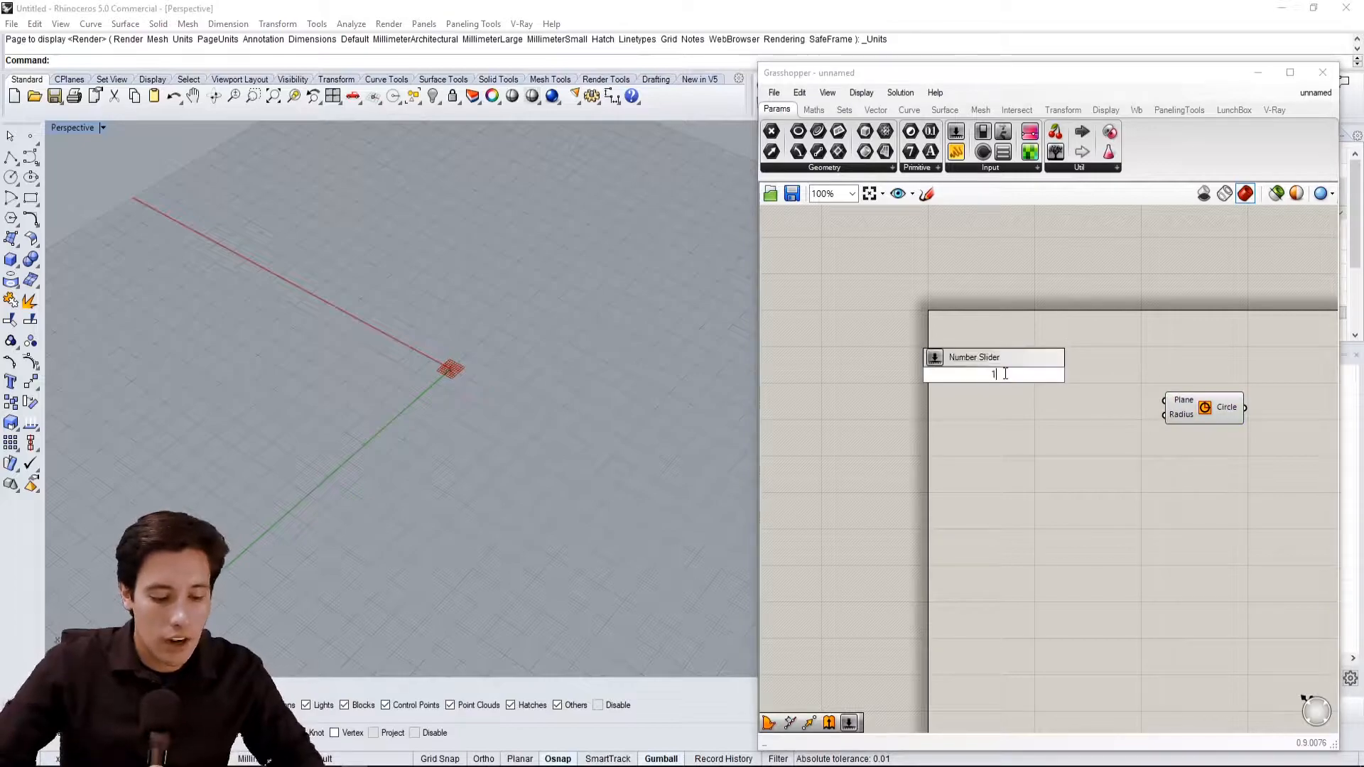
pyautogui.press('Return')
pyautogui.moveTo(962, 380); pyautogui.dragTo(974, 372)
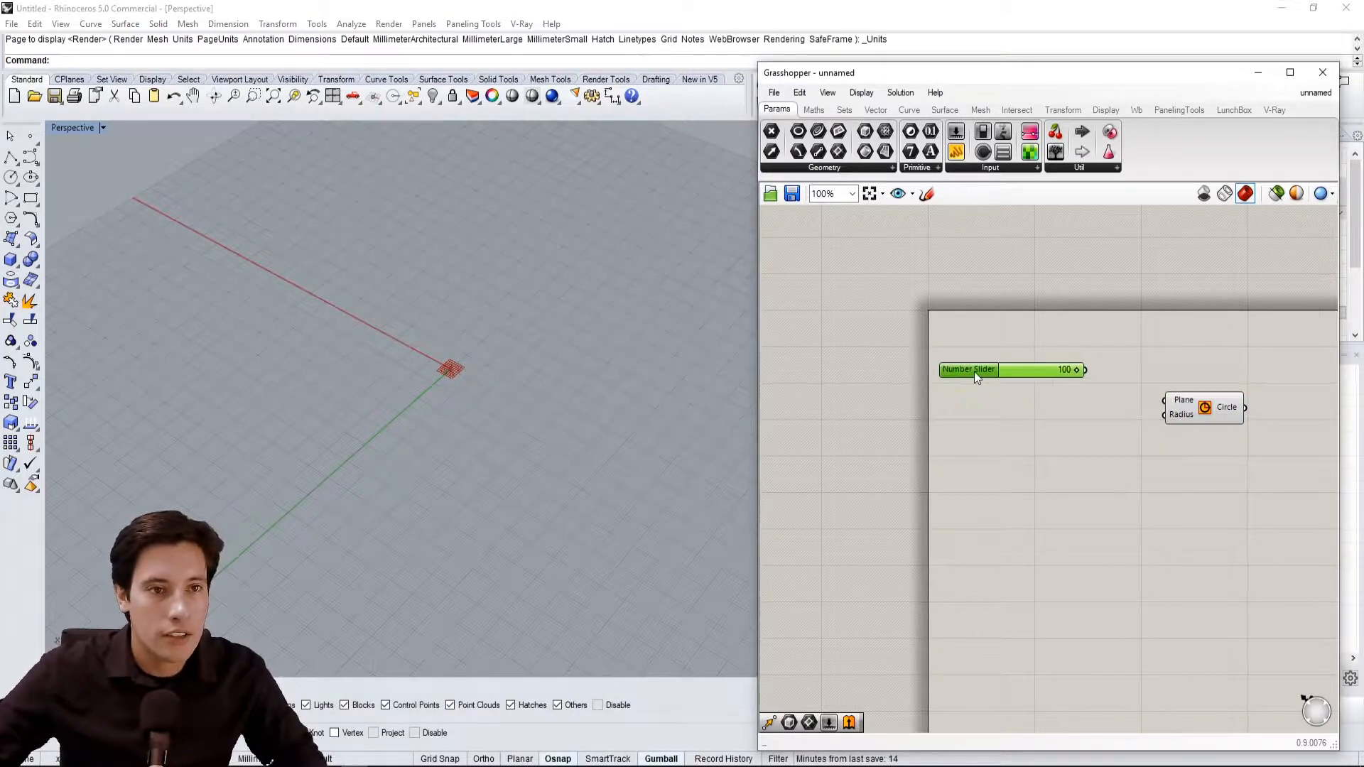
pyautogui.moveTo(1089, 370); pyautogui.dragTo(1153, 393)
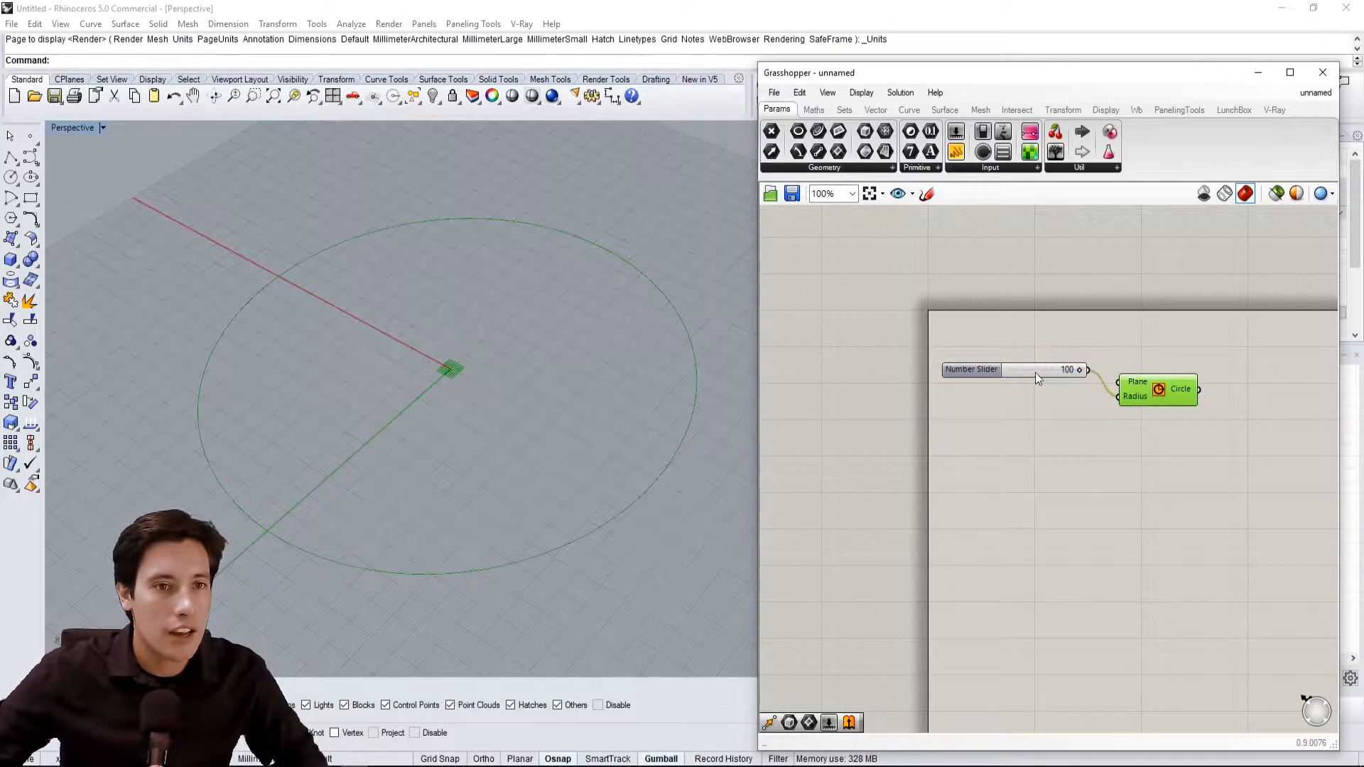
pyautogui.scroll(3, 1112, 396)
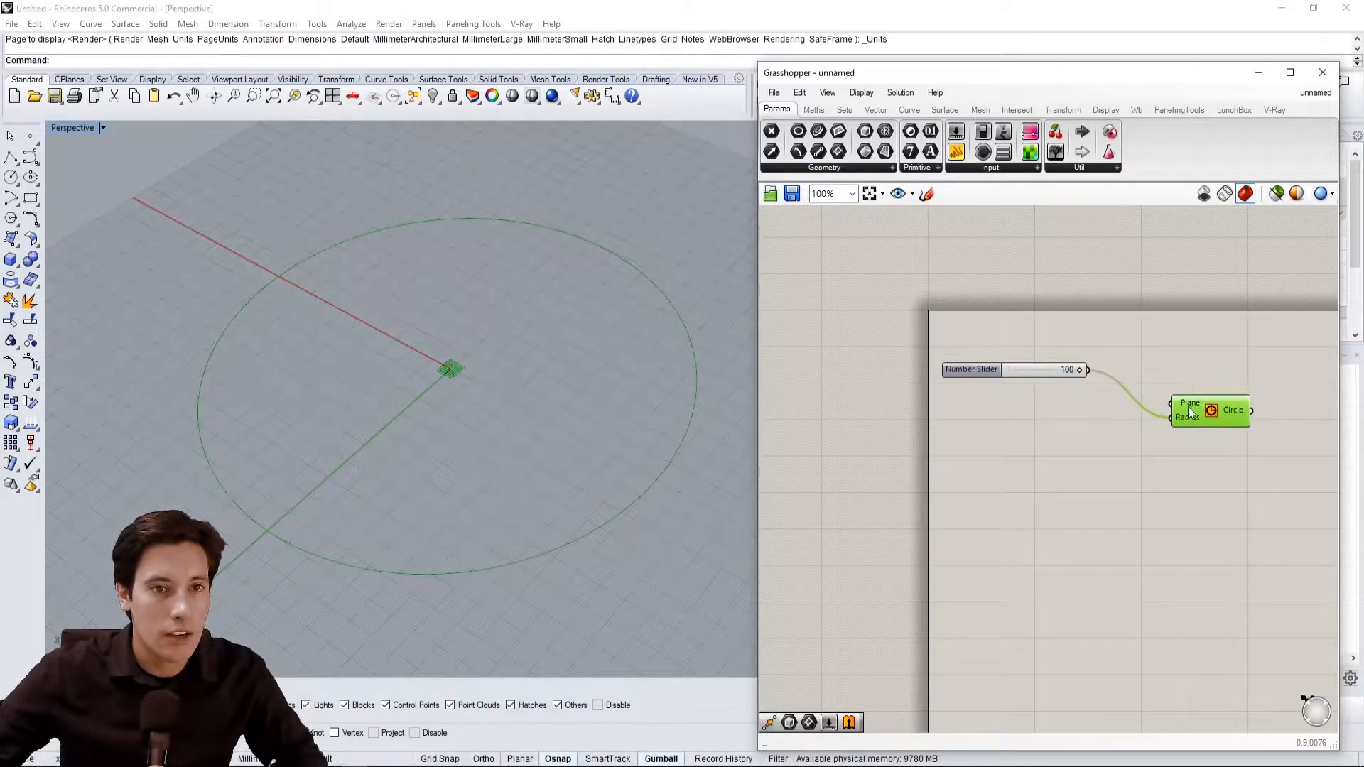
# Add a Division component with a divisor of 2 between the number slider and the Circle
pyautogui.doubleClick(1108, 394)
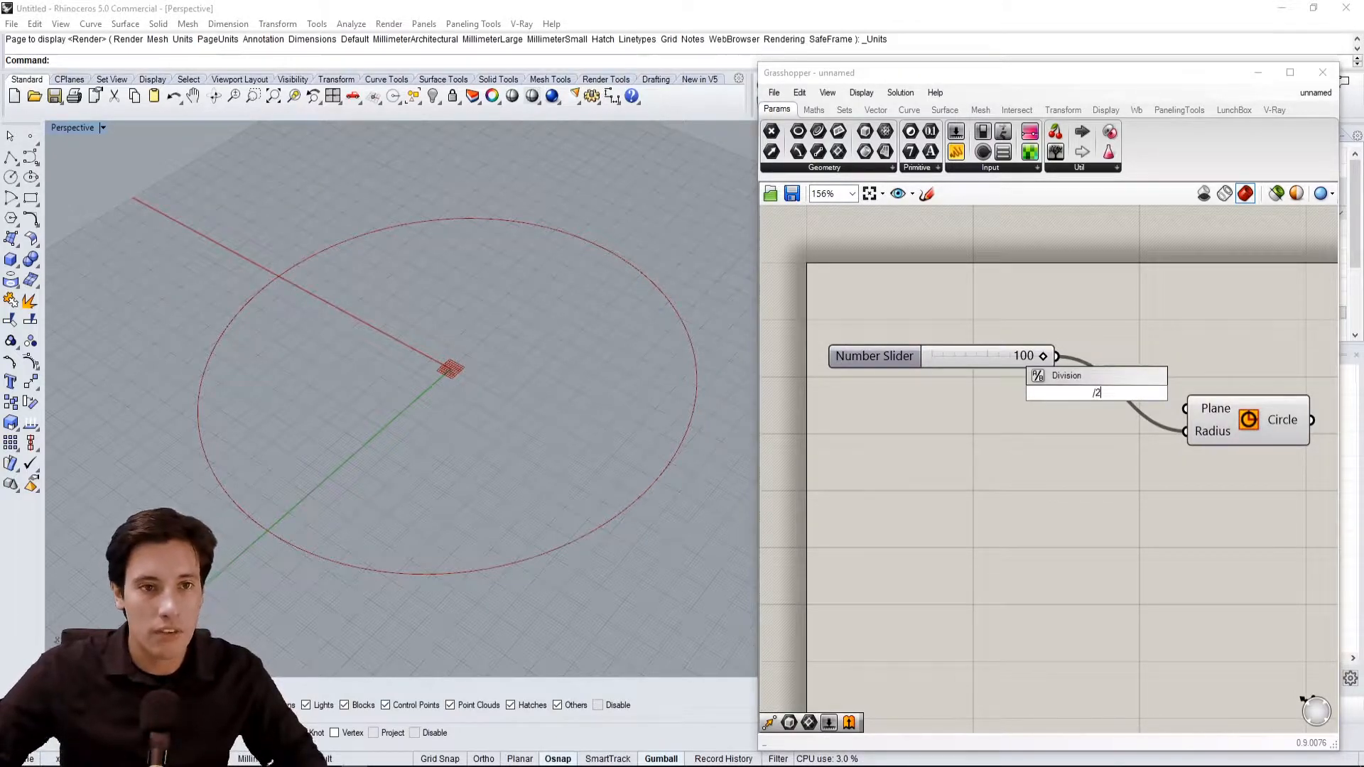
pyautogui.press('Return')
pyautogui.moveTo(1109, 409); pyautogui.dragTo(1100, 429)
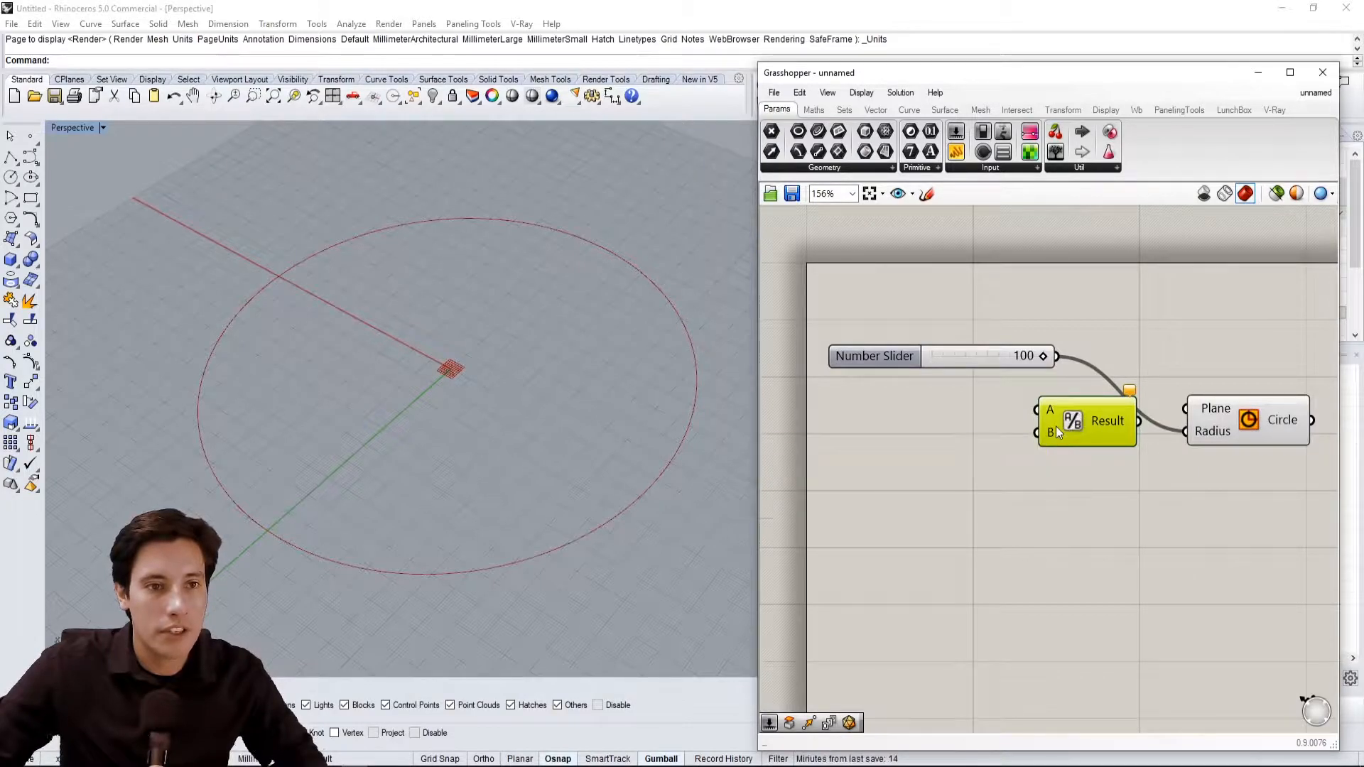
pyautogui.moveTo(1053, 432)
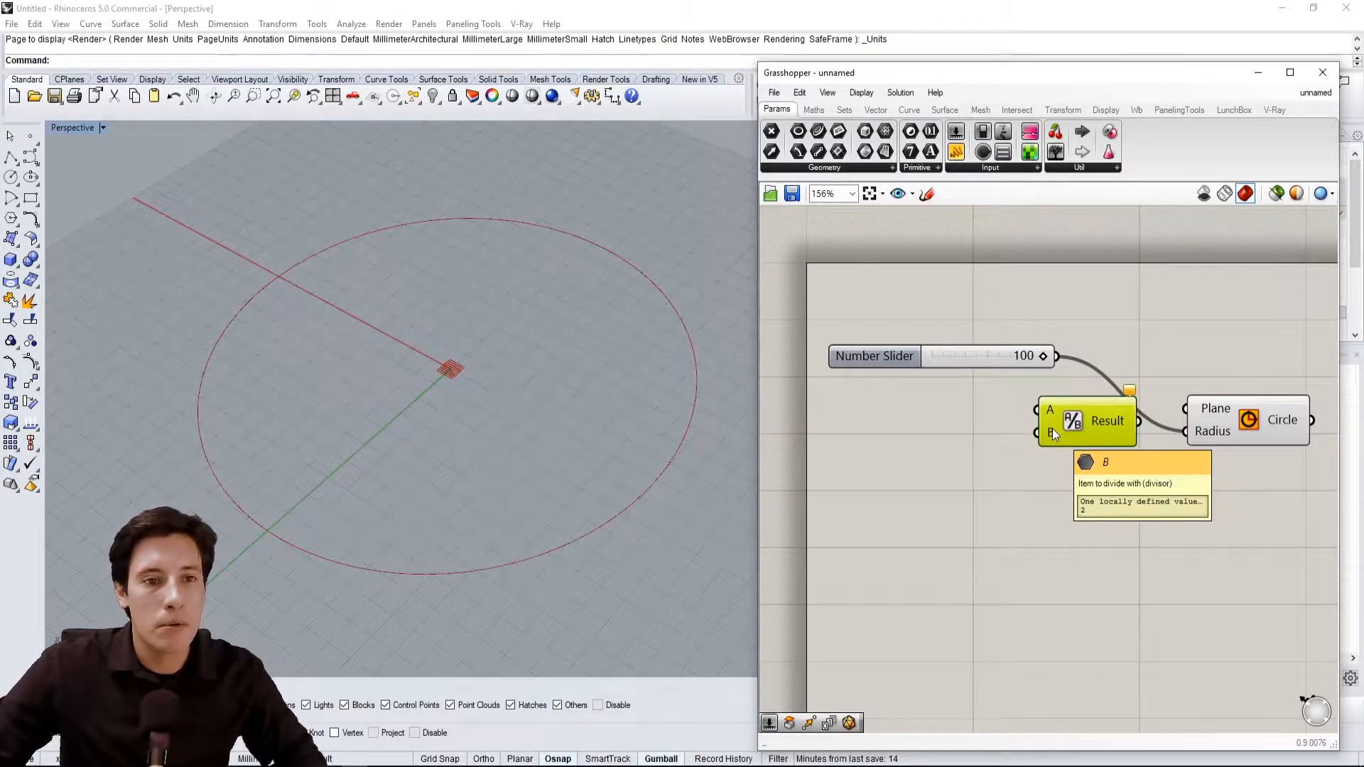
# Connect the slider to the Division's A input and its Result to the Circle's Radius, aligning the components in a row
pyautogui.moveTo(1068, 429); pyautogui.dragTo(1110, 415)
pyautogui.moveTo(1210, 432); pyautogui.dragTo(1233, 404)
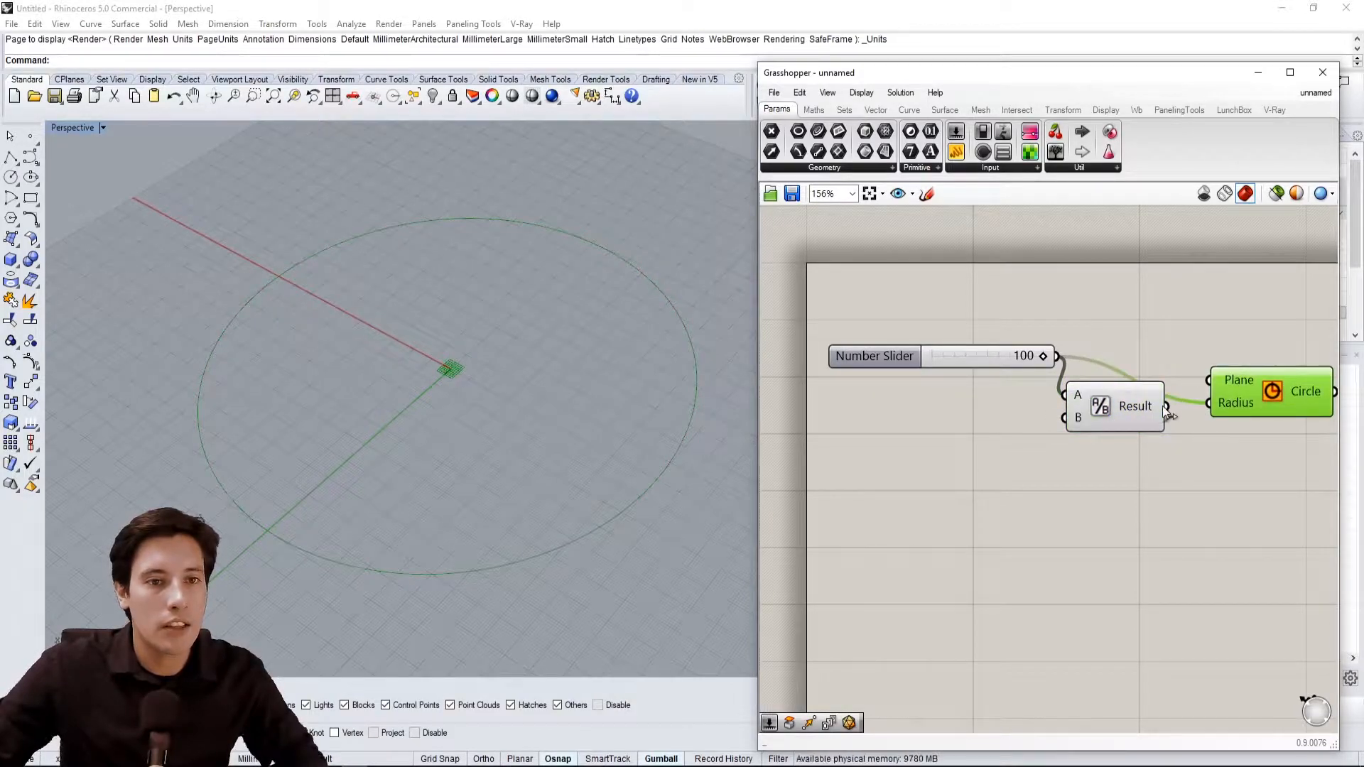
pyautogui.moveTo(1137, 403); pyautogui.dragTo(1149, 393)
pyautogui.moveTo(1268, 390); pyautogui.dragTo(1259, 382)
pyautogui.moveTo(1274, 446); pyautogui.dragTo(1121, 374)
pyautogui.click(1271, 425)
pyautogui.moveTo(1270, 425); pyautogui.dragTo(1194, 459, button='right')
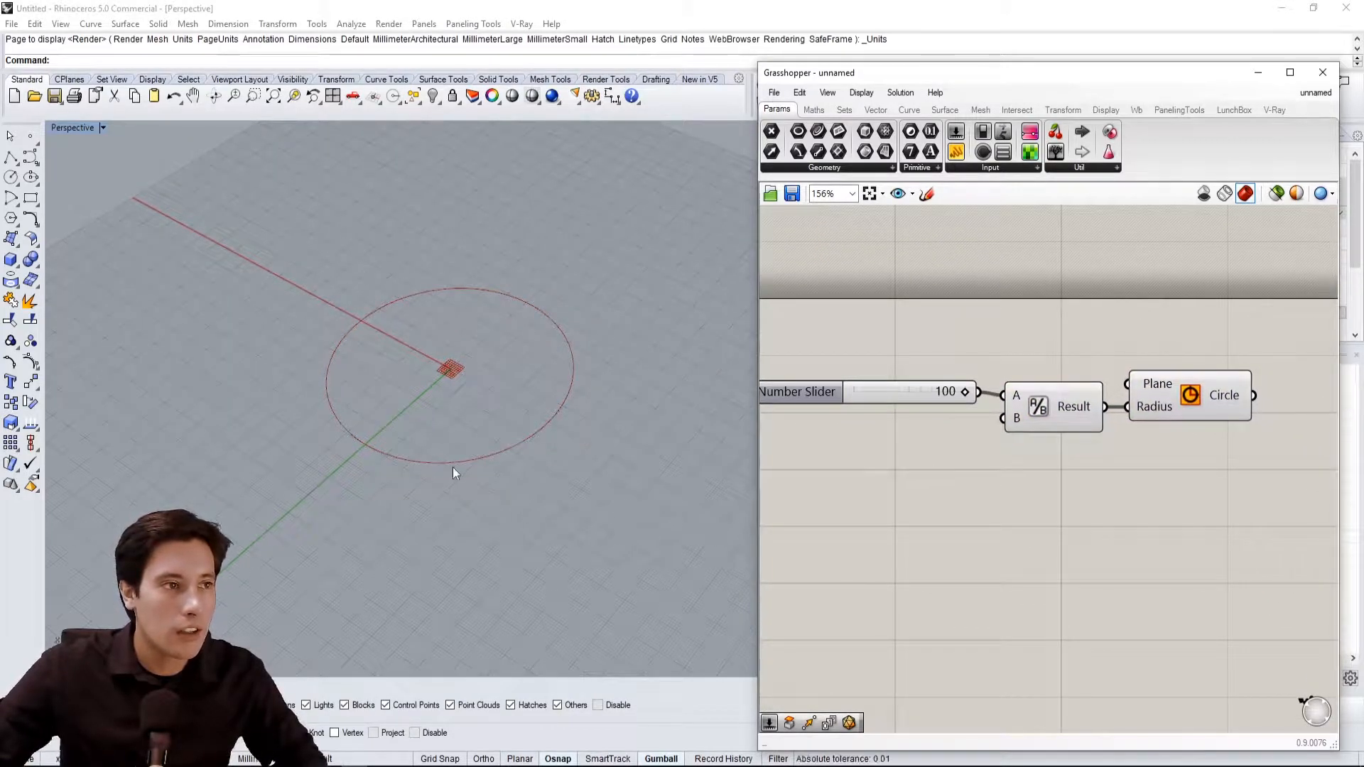
# Move the slider, Division and Circle components together further down the canvas
pyautogui.scroll(-3, 1123, 440)
pyautogui.moveTo(1248, 472); pyautogui.dragTo(917, 328)
pyautogui.moveTo(1090, 368); pyautogui.dragTo(1100, 444)
pyautogui.click(1011, 531)
pyautogui.moveTo(426, 334); pyautogui.dragTo(435, 431, button='right')
pyautogui.moveTo(1217, 450); pyautogui.dragTo(1120, 473, button='right')
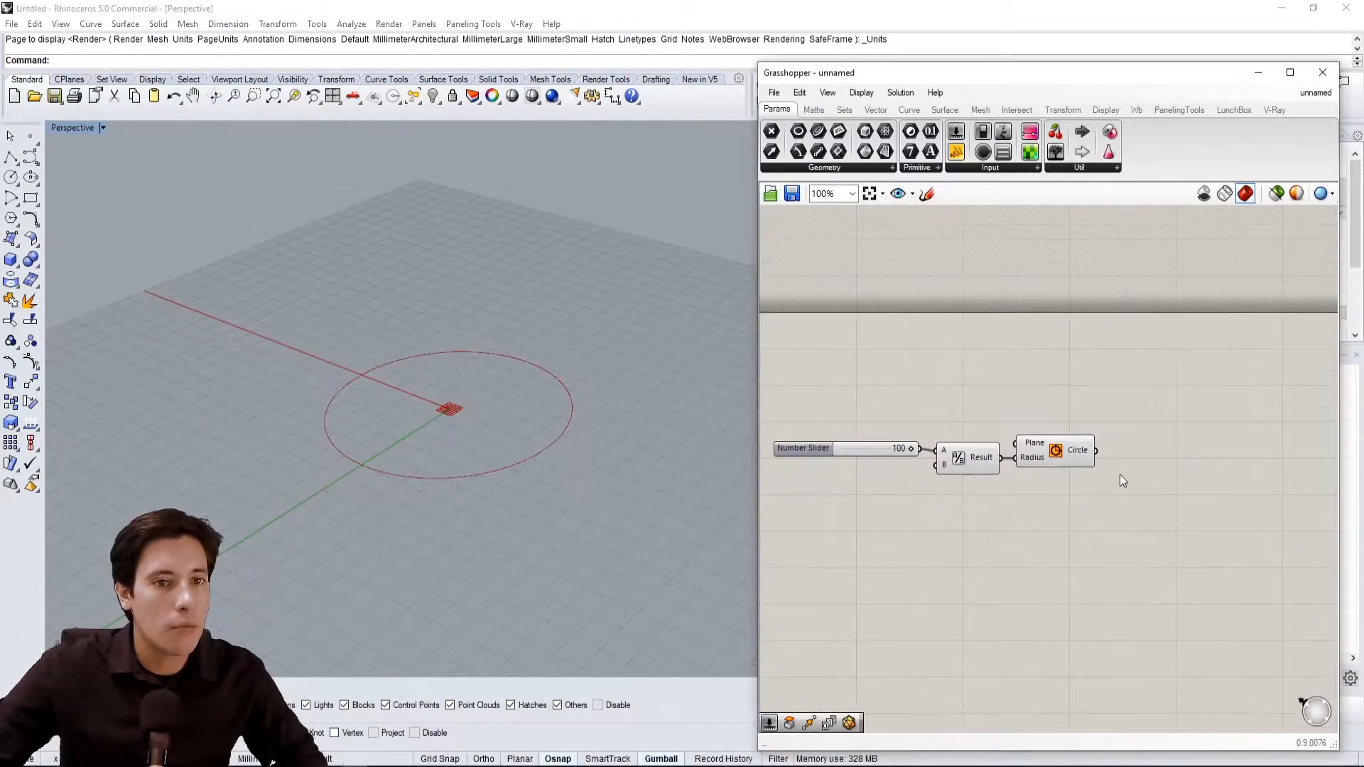
# Add a Move component to the canvas after the Circle component
pyautogui.scroll(-2, 1195, 410)
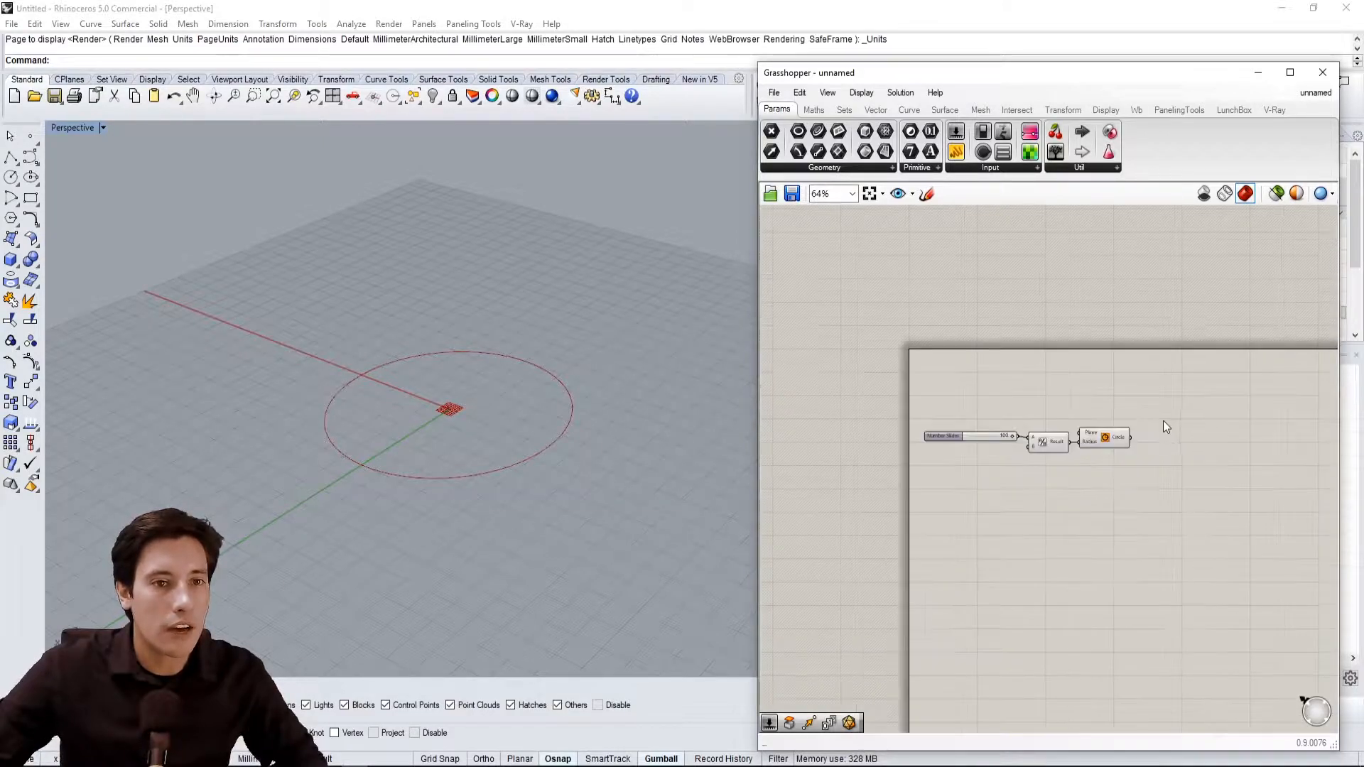
pyautogui.moveTo(1160, 421); pyautogui.dragTo(1092, 423, button='right')
pyautogui.scroll(2, 1084, 424)
pyautogui.hotkey('ctrl', 'a')
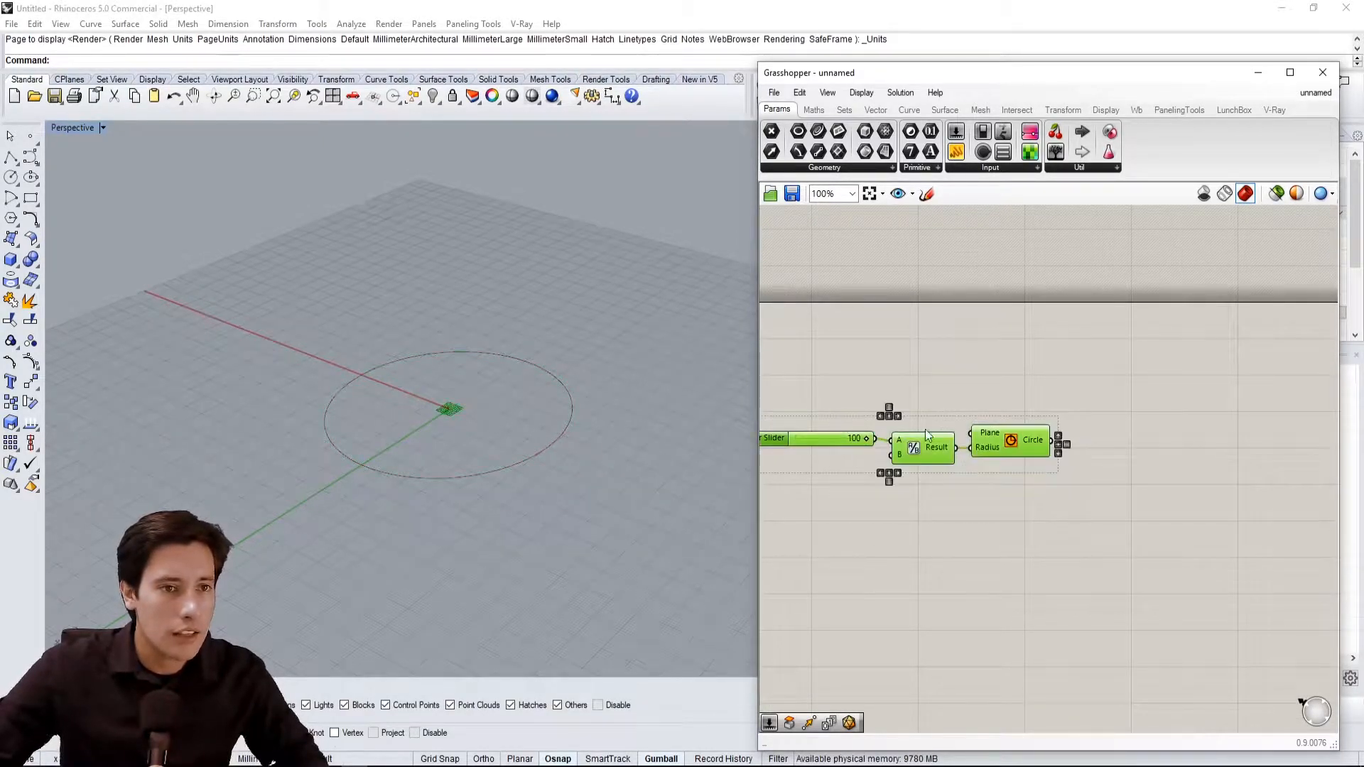
pyautogui.moveTo(1007, 469); pyautogui.dragTo(1074, 447, button='right')
pyautogui.click(1183, 386)
pyautogui.click(1086, 417)
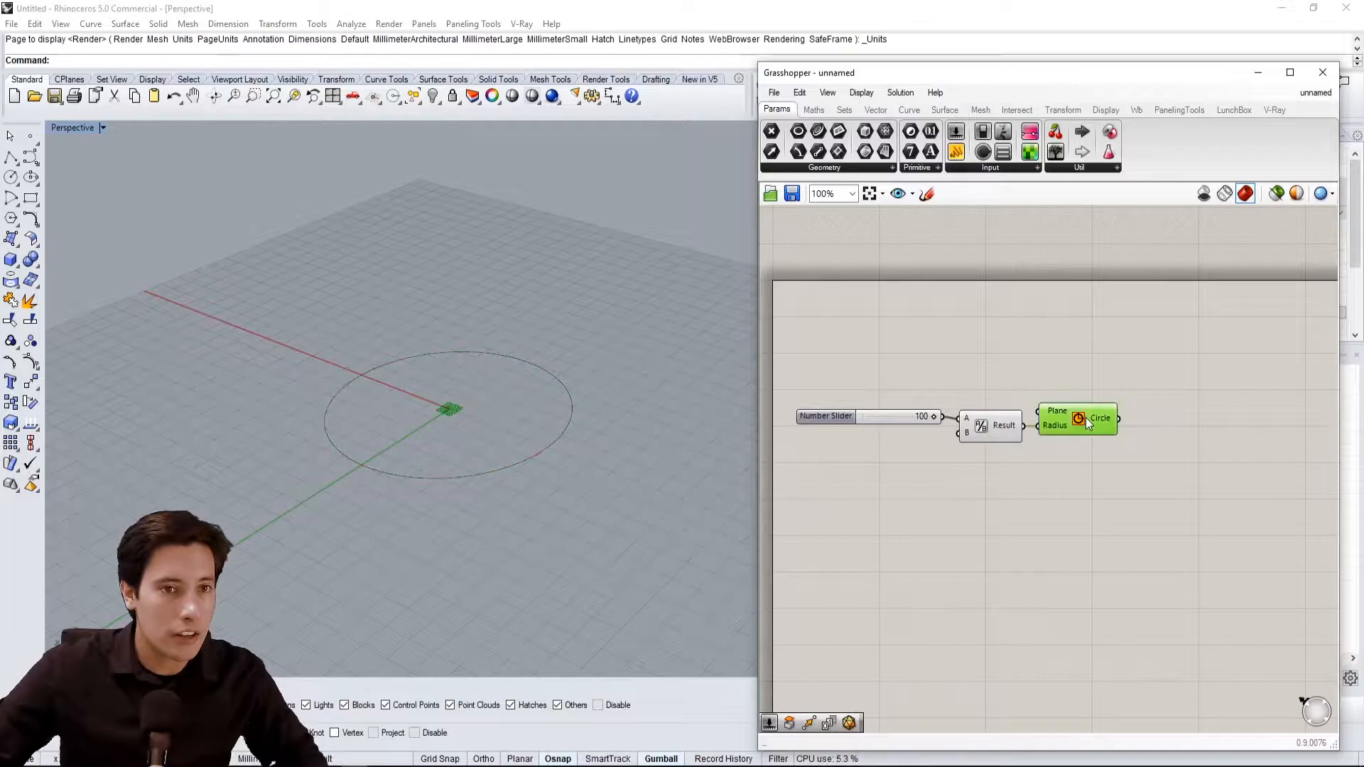
pyautogui.doubleClick(1217, 357)
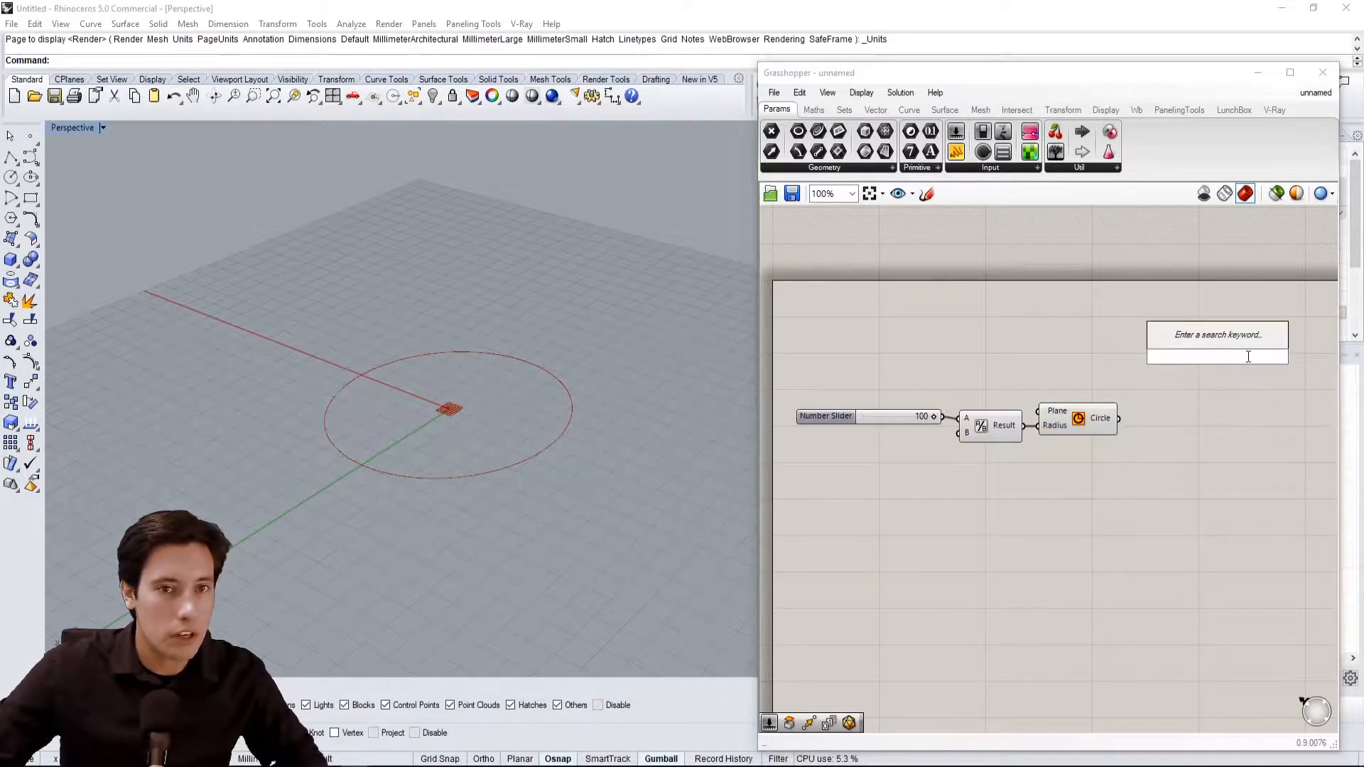
pyautogui.write('MOVE')
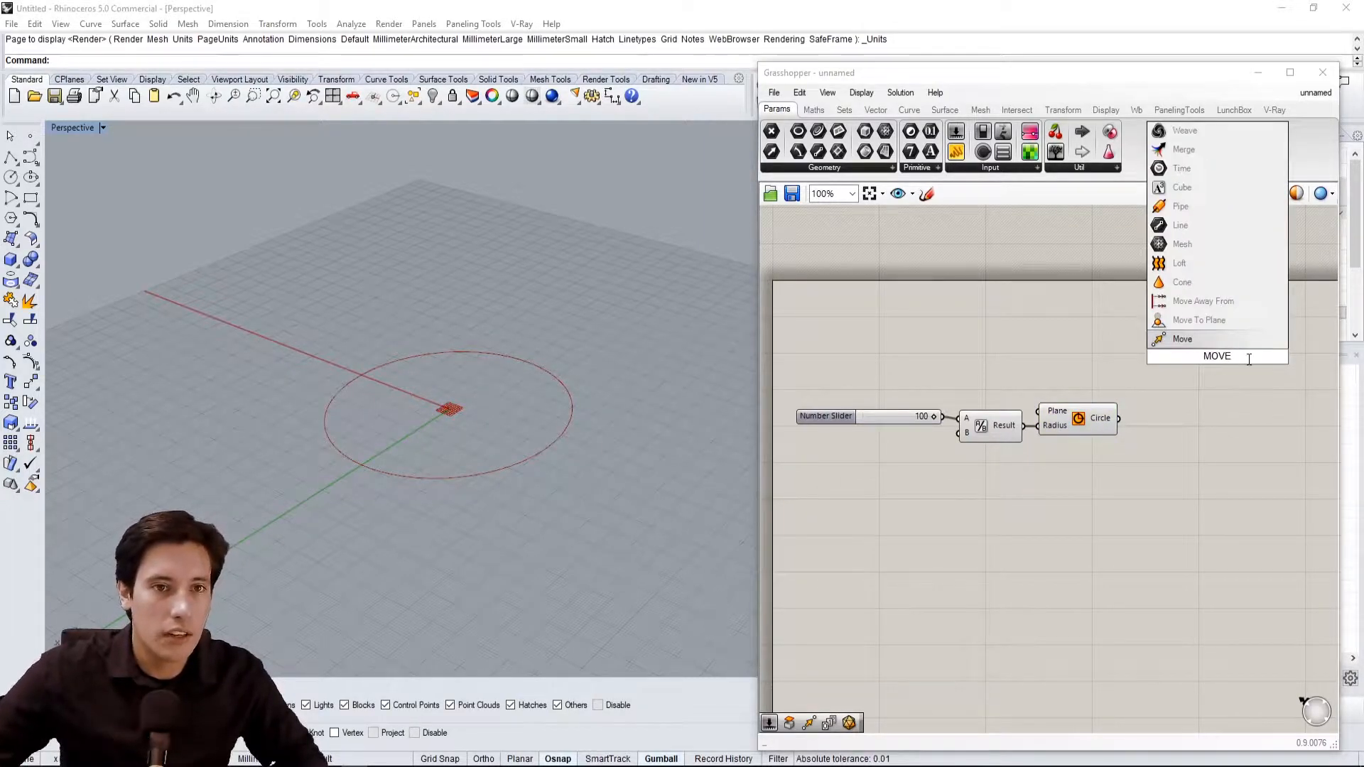
pyautogui.press('Return')
pyautogui.moveTo(1217, 359); pyautogui.dragTo(1218, 383)
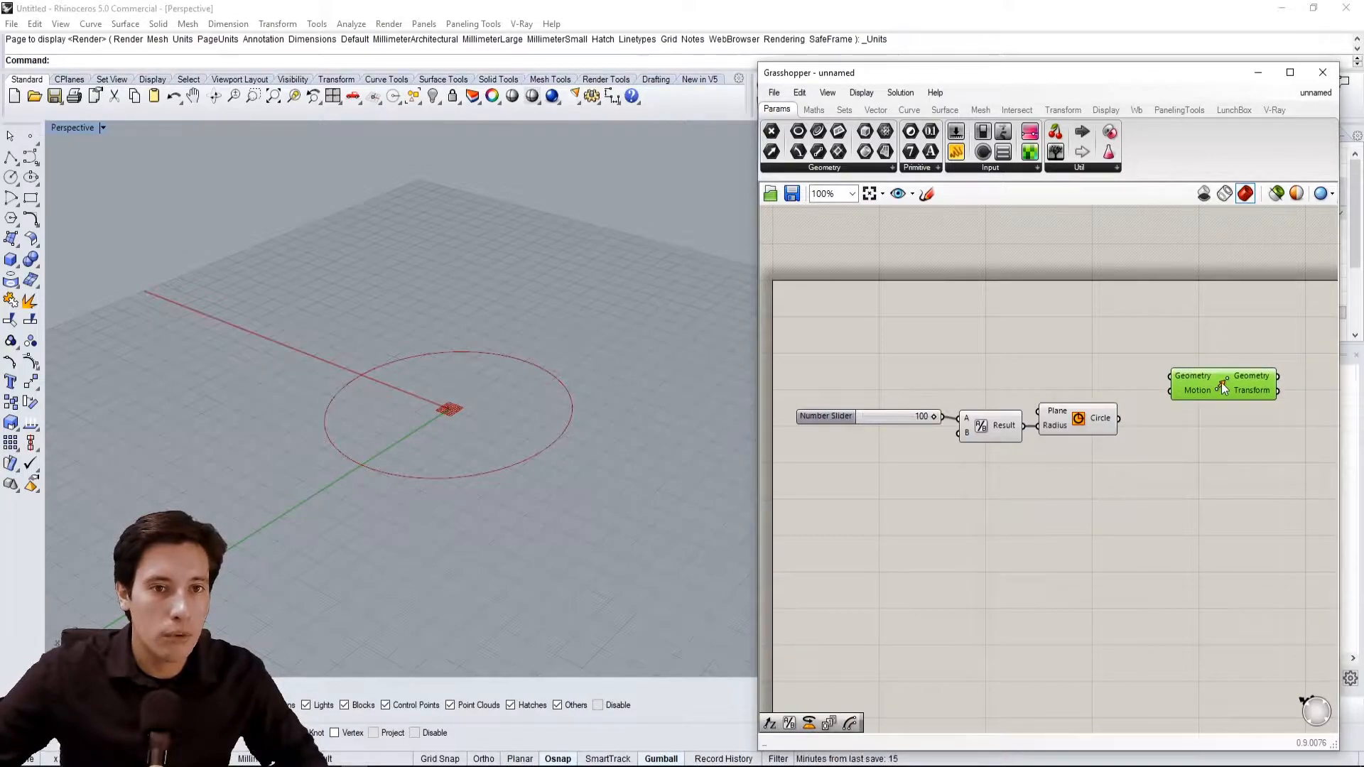
# Connect the Circle output to the Move component's Geometry input and place Move just below and after the Circle
pyautogui.click(1213, 362)
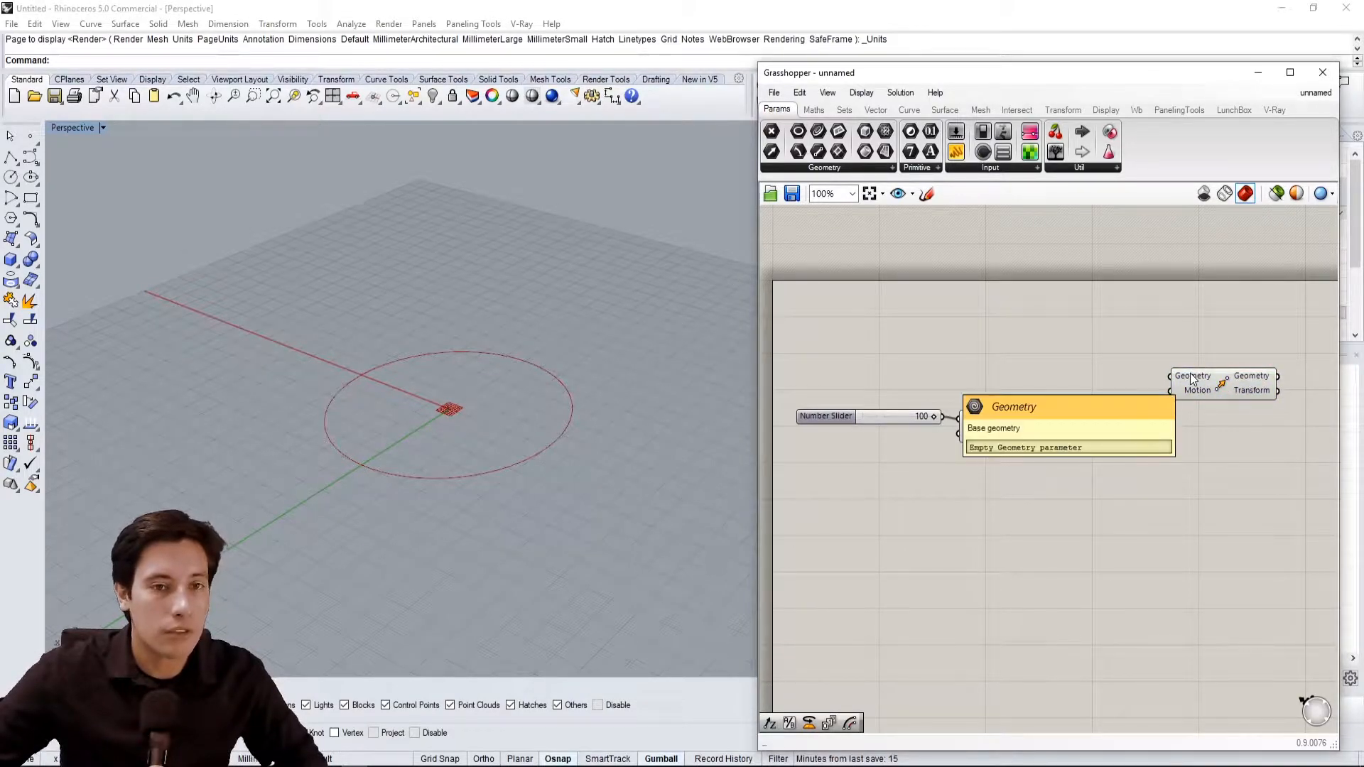
pyautogui.moveTo(1193, 380); pyautogui.dragTo(1211, 430)
pyautogui.moveTo(1121, 423); pyautogui.dragTo(1188, 452)
pyautogui.click(1167, 489)
pyautogui.click(1173, 457)
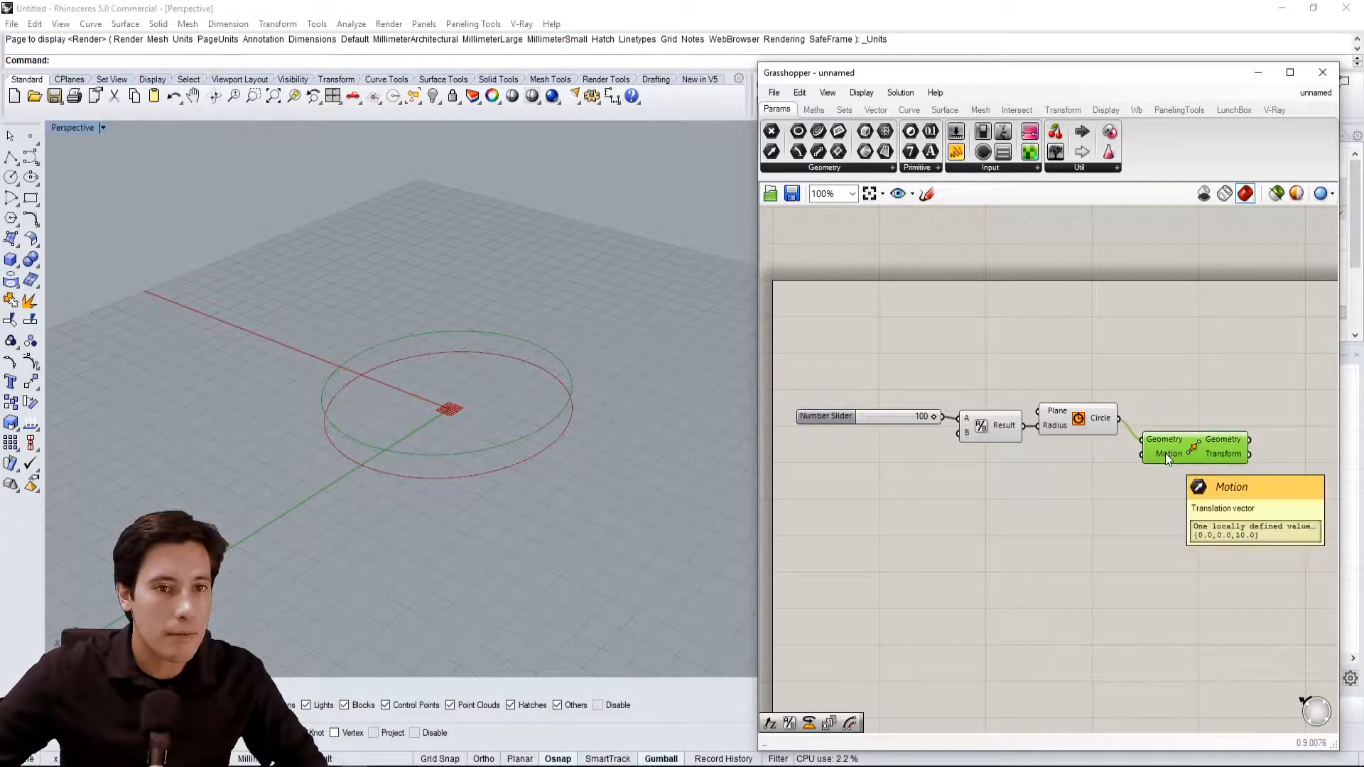
# Add a Unit Z component below the Circle and connect its Unit vector output to the Move's Motion input
pyautogui.doubleClick(1117, 467)
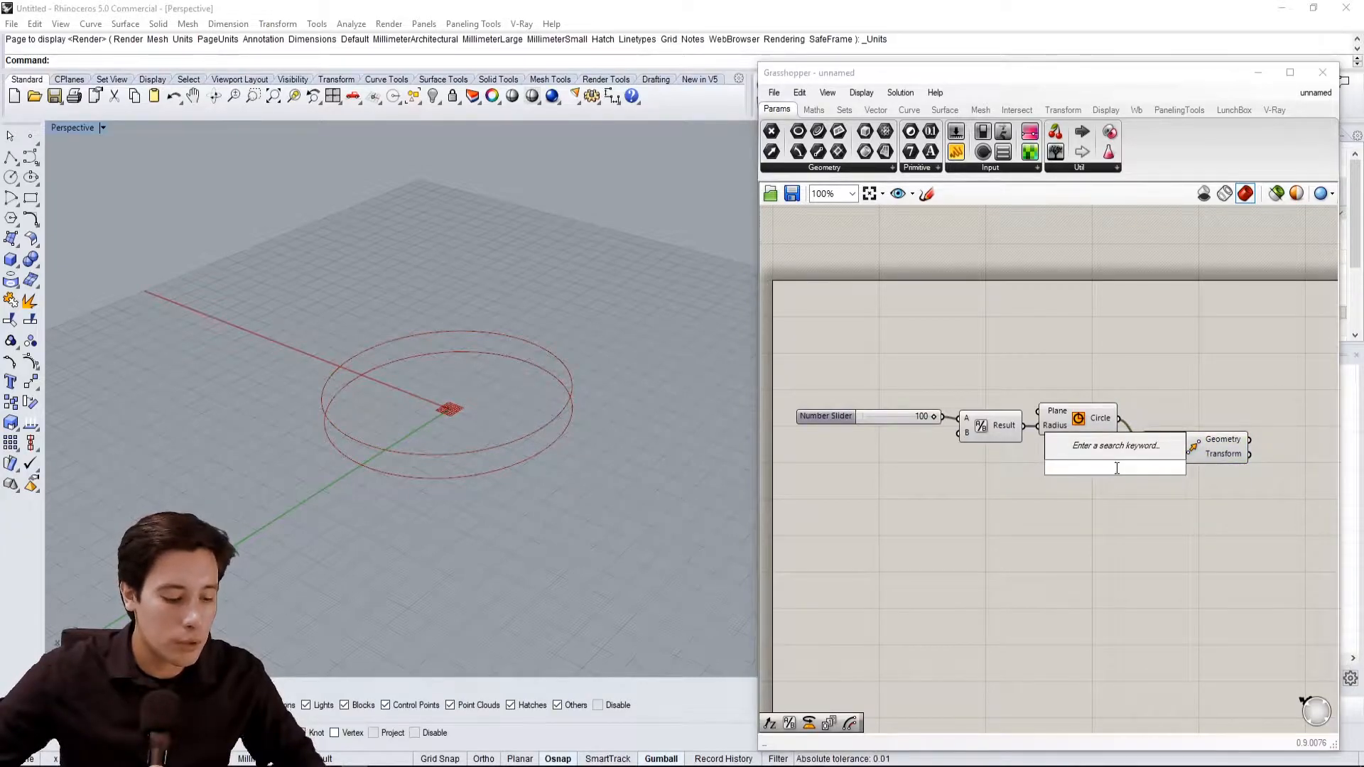
pyautogui.write('unit z')
pyautogui.click(1081, 451)
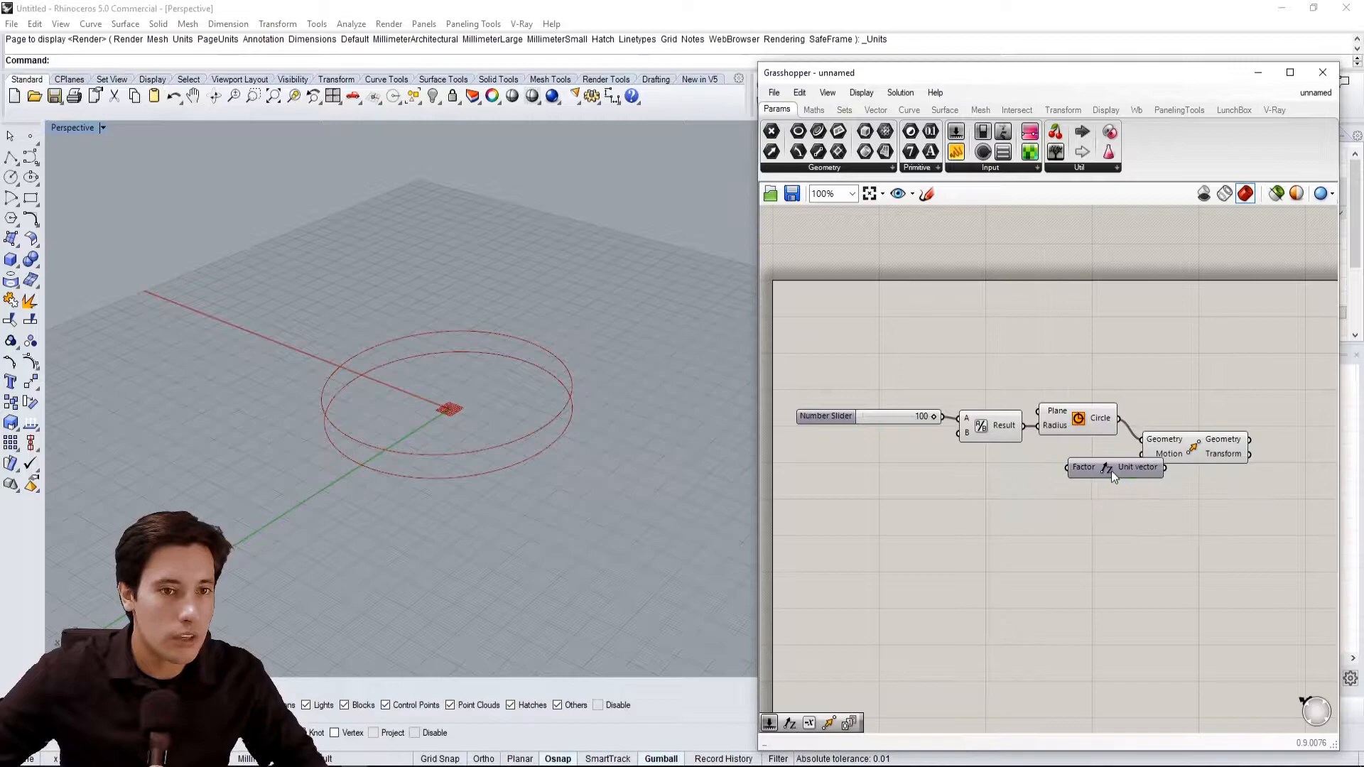
pyautogui.moveTo(1113, 475); pyautogui.dragTo(1051, 487)
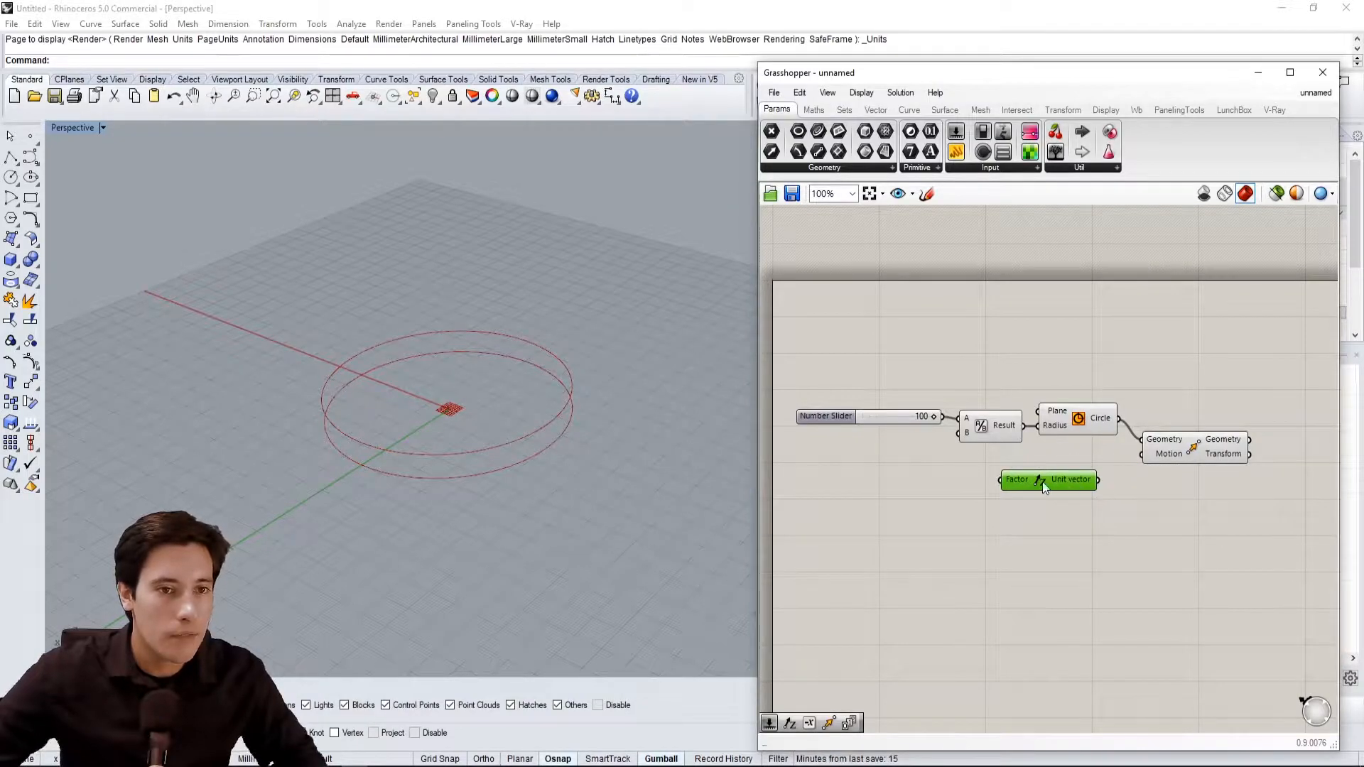
pyautogui.moveTo(1098, 480); pyautogui.dragTo(1151, 463)
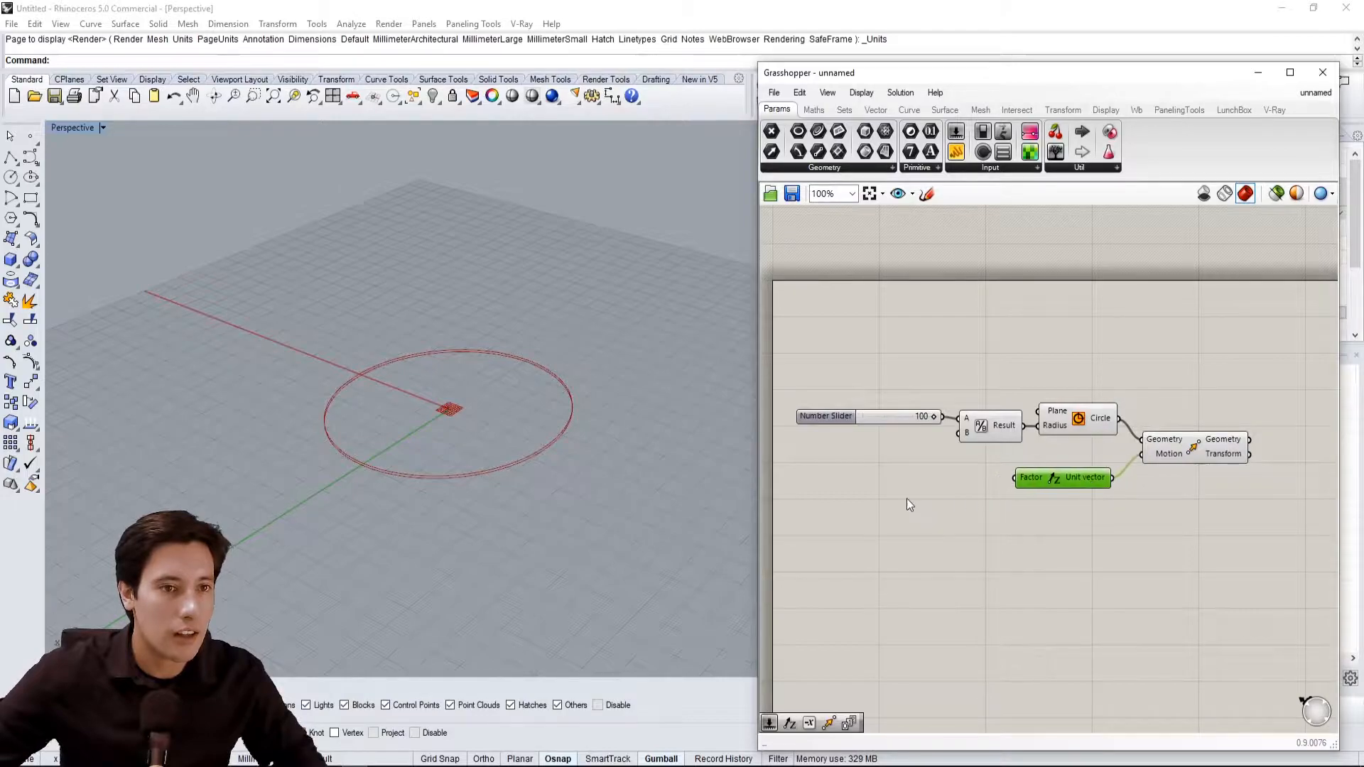
# Duplicate the 100 number slider, connect the copy to the Unit Z's Factor input and place it close to that component
pyautogui.moveTo(907, 497); pyautogui.dragTo(941, 476, button='right')
pyautogui.click(861, 393)
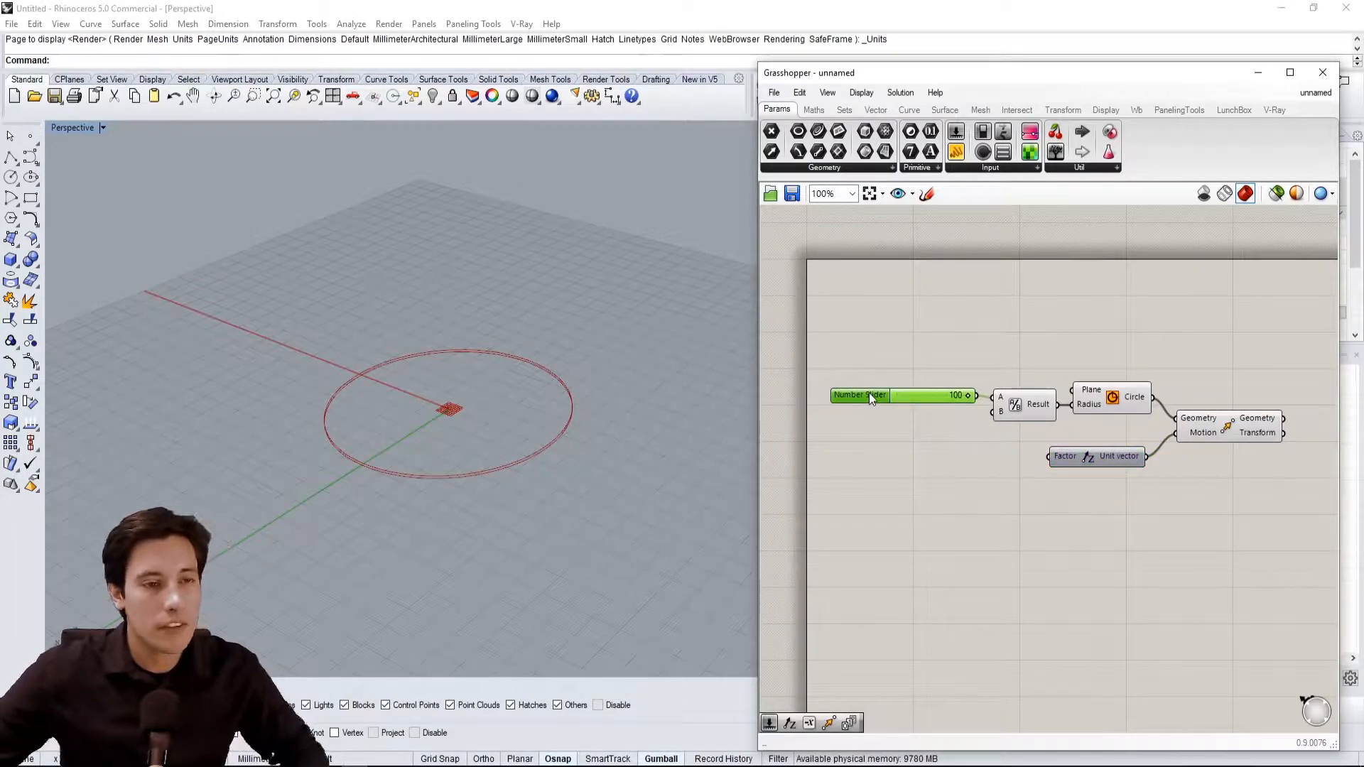
pyautogui.keyDown('alt'); pyautogui.moveTo(868, 394); pyautogui.dragTo(898, 457); pyautogui.keyUp('alt')
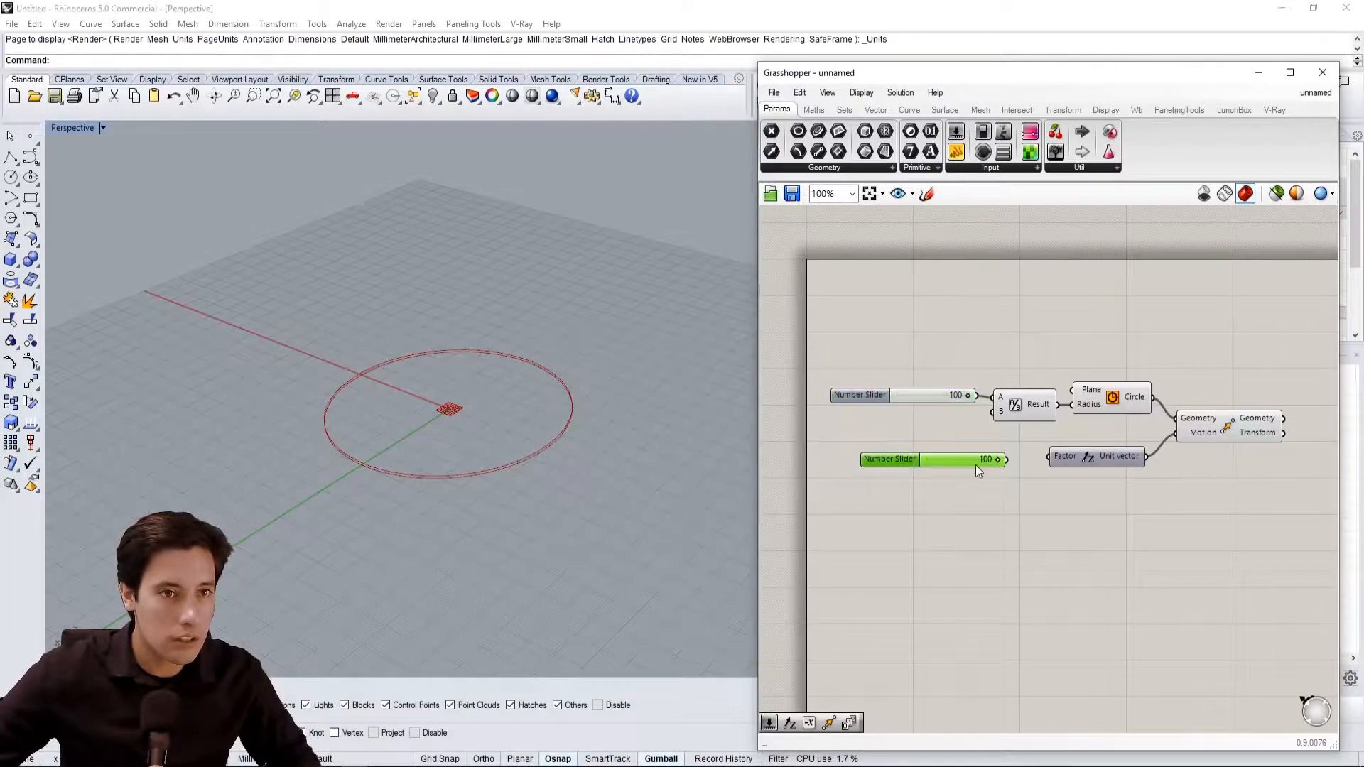
pyautogui.moveTo(1046, 458); pyautogui.dragTo(1048, 458)
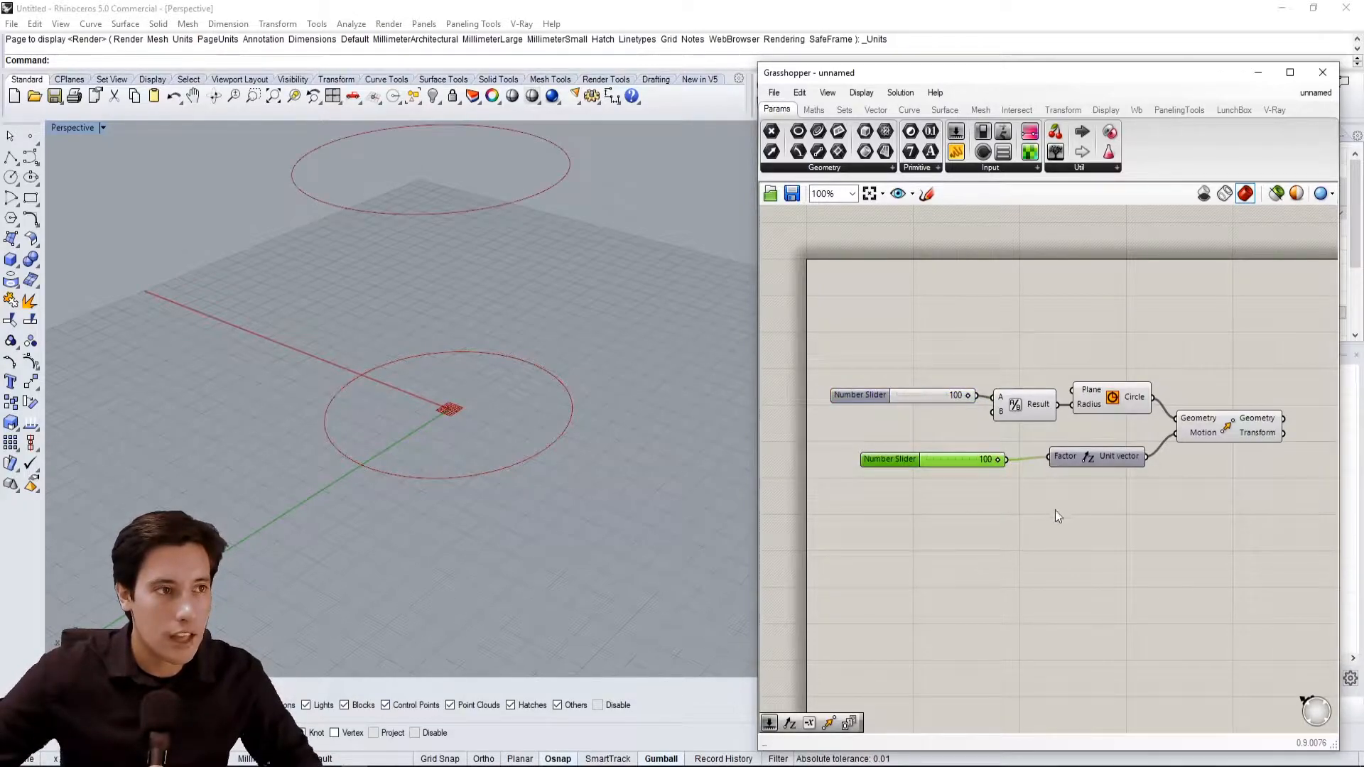
pyautogui.click(1230, 422)
pyautogui.moveTo(904, 459); pyautogui.dragTo(936, 461)
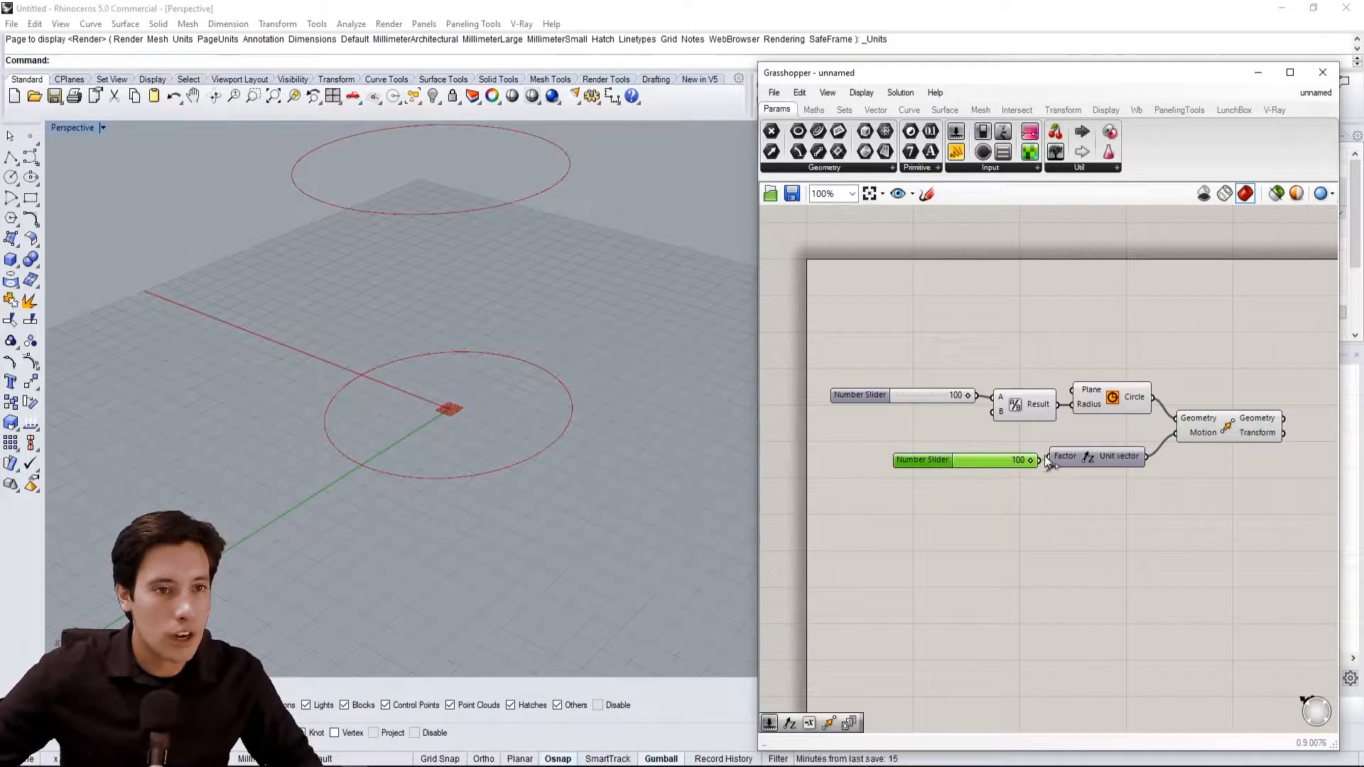
# Set the slider feeding the Unit Z's Factor to 30
pyautogui.moveTo(1030, 461); pyautogui.dragTo(1000, 466)
pyautogui.moveTo(1113, 492); pyautogui.dragTo(1041, 493, button='right')
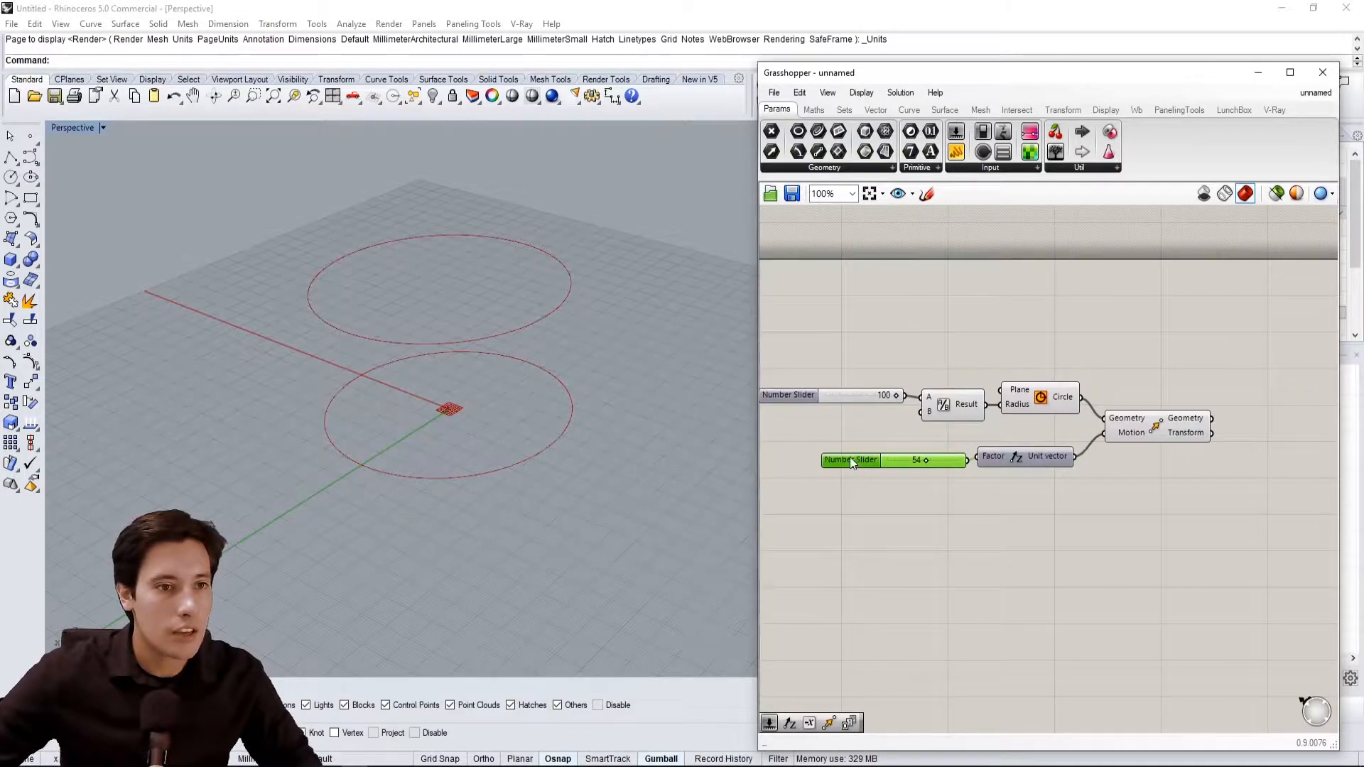
pyautogui.doubleClick(916, 459)
pyautogui.write('30')
pyautogui.press('Return')
pyautogui.click(985, 531)
# Add a second Move component and connect the first Move's Geometry output to its Geometry input
pyautogui.moveTo(1157, 430); pyautogui.dragTo(1153, 438)
pyautogui.click(1117, 407)
pyautogui.click(1066, 396)
pyautogui.click(1142, 430)
pyautogui.moveTo(1234, 426); pyautogui.dragTo(1137, 455, button='right')
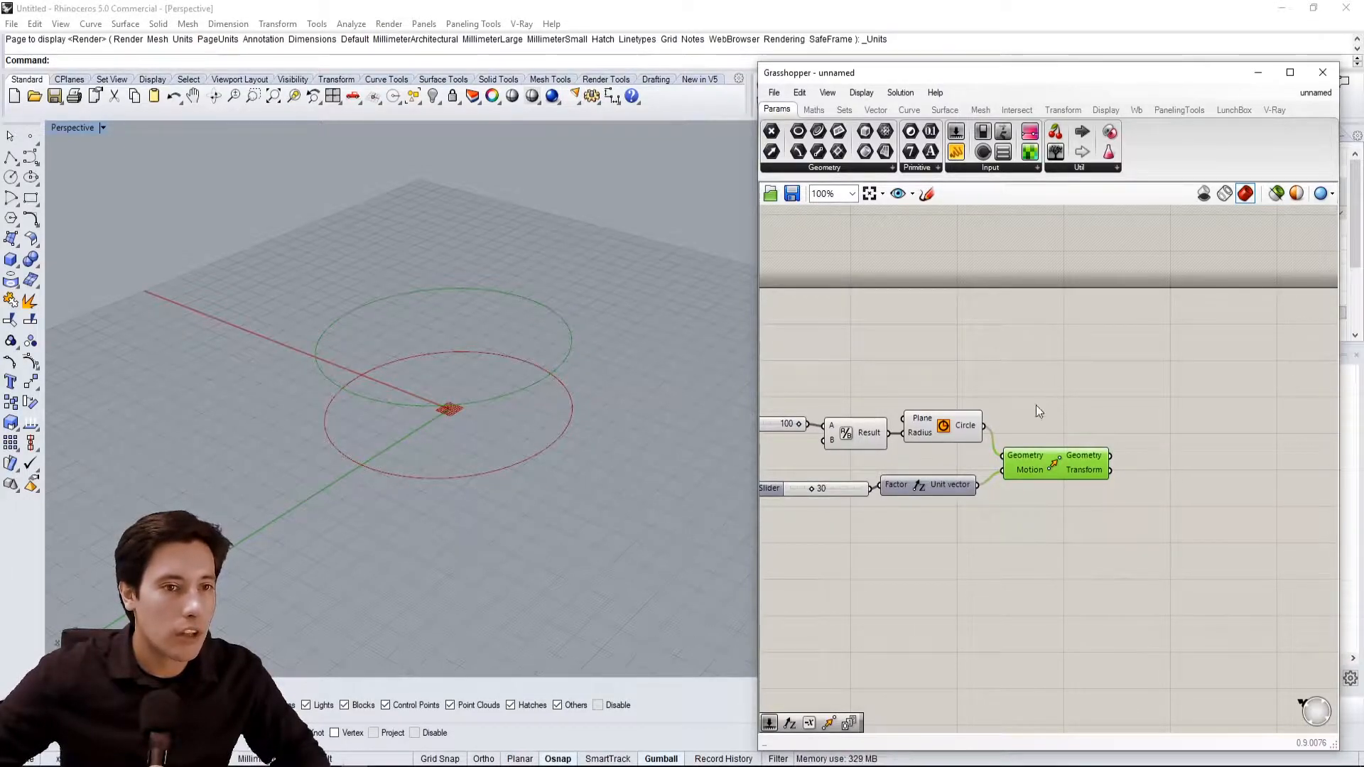
pyautogui.click(1131, 455)
pyautogui.doubleClick(1132, 456)
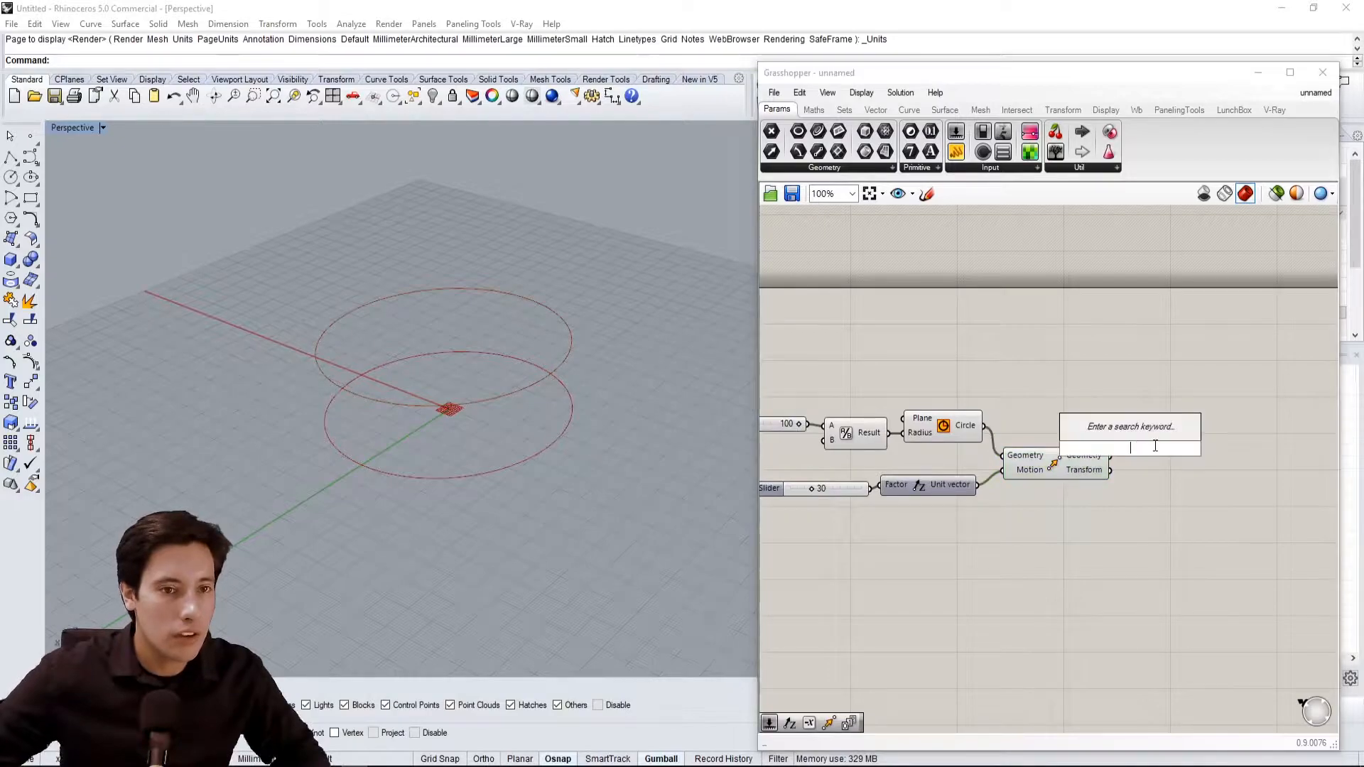
pyautogui.write('MOVE')
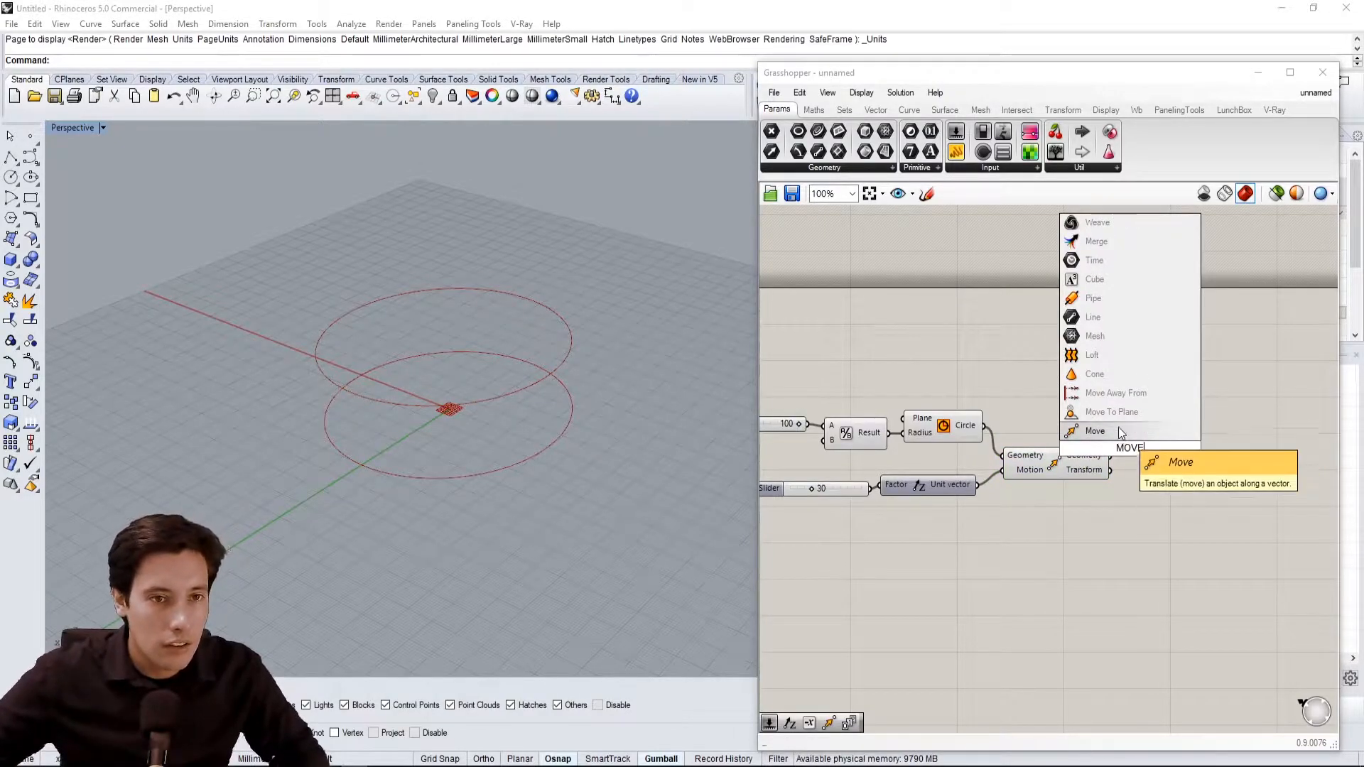
pyautogui.click(1118, 430)
pyautogui.click(1052, 458)
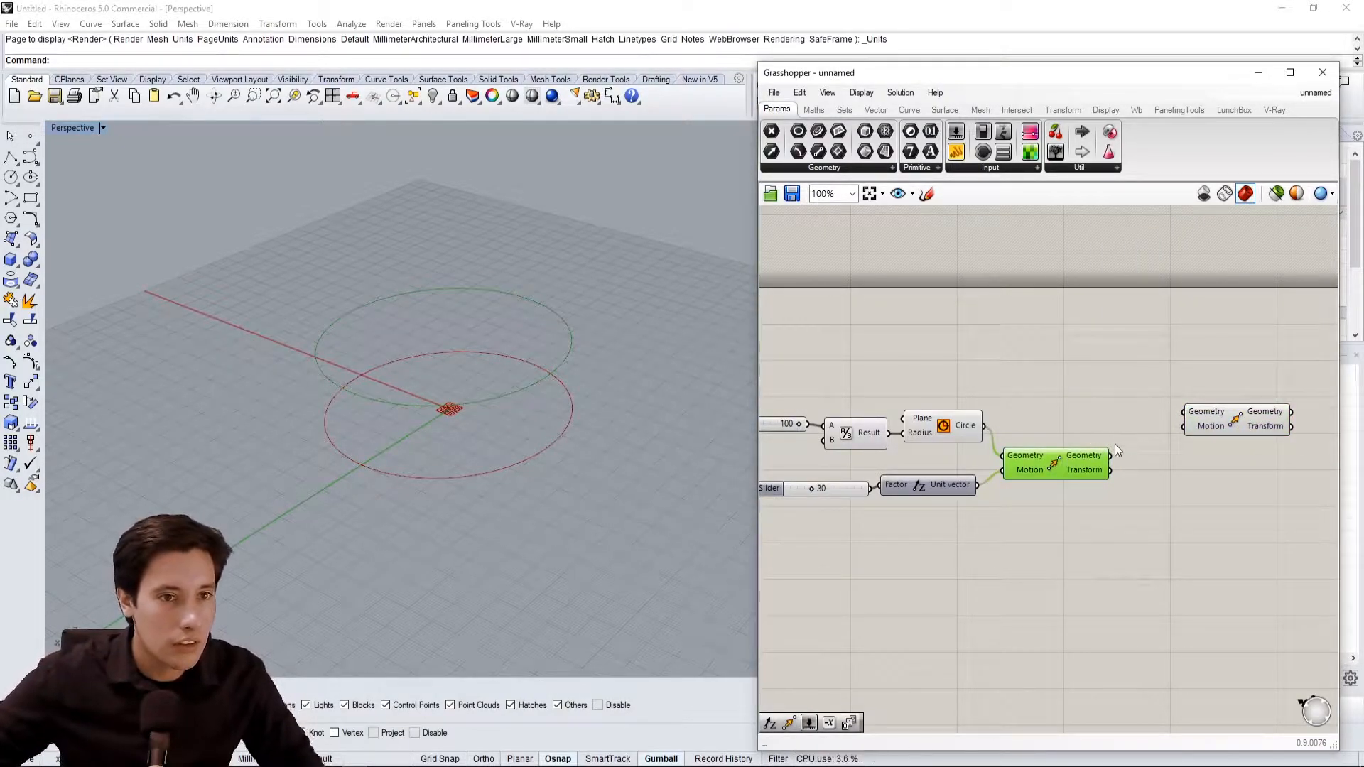
pyautogui.moveTo(1111, 456); pyautogui.dragTo(1233, 497)
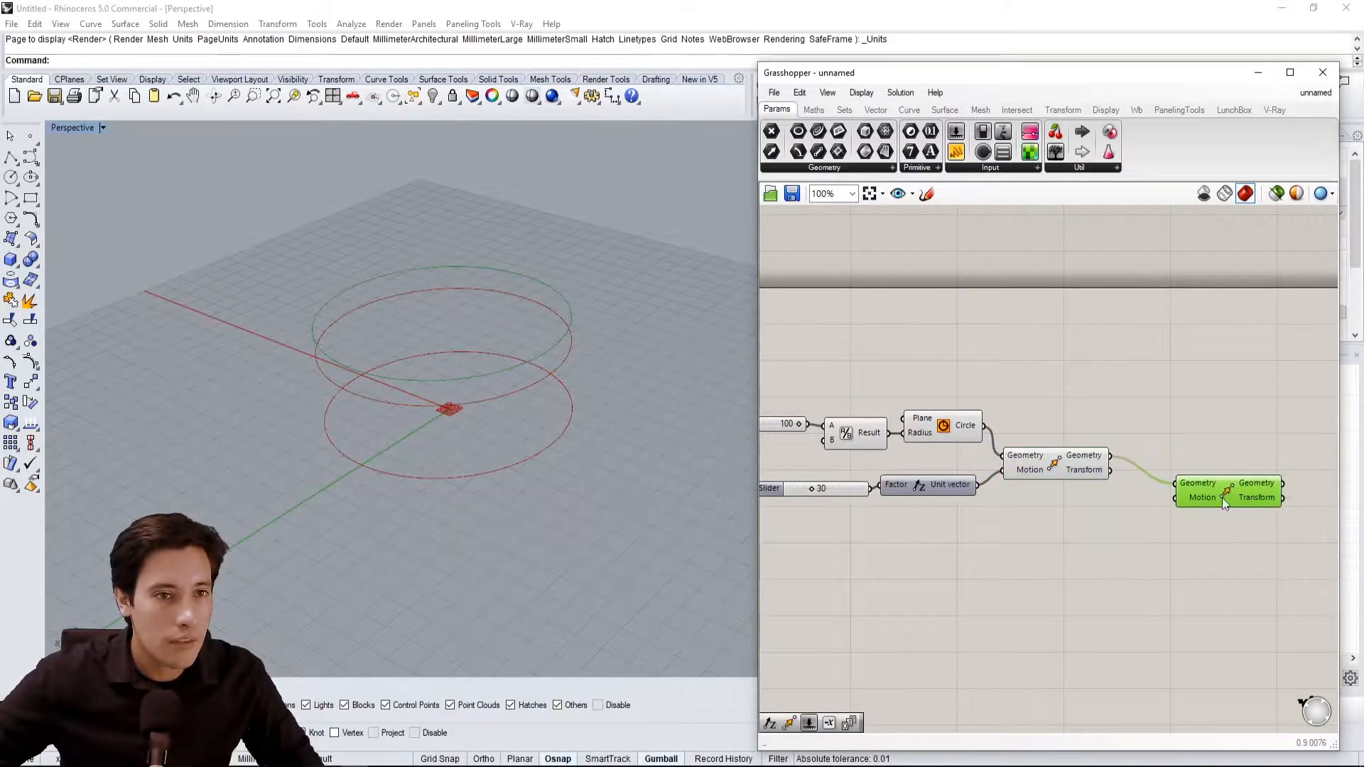
# Connect the Unit Z vector to the second Move's Motion input and bring that component closer to the first Move
pyautogui.moveTo(880, 537); pyautogui.dragTo(906, 519, button='right')
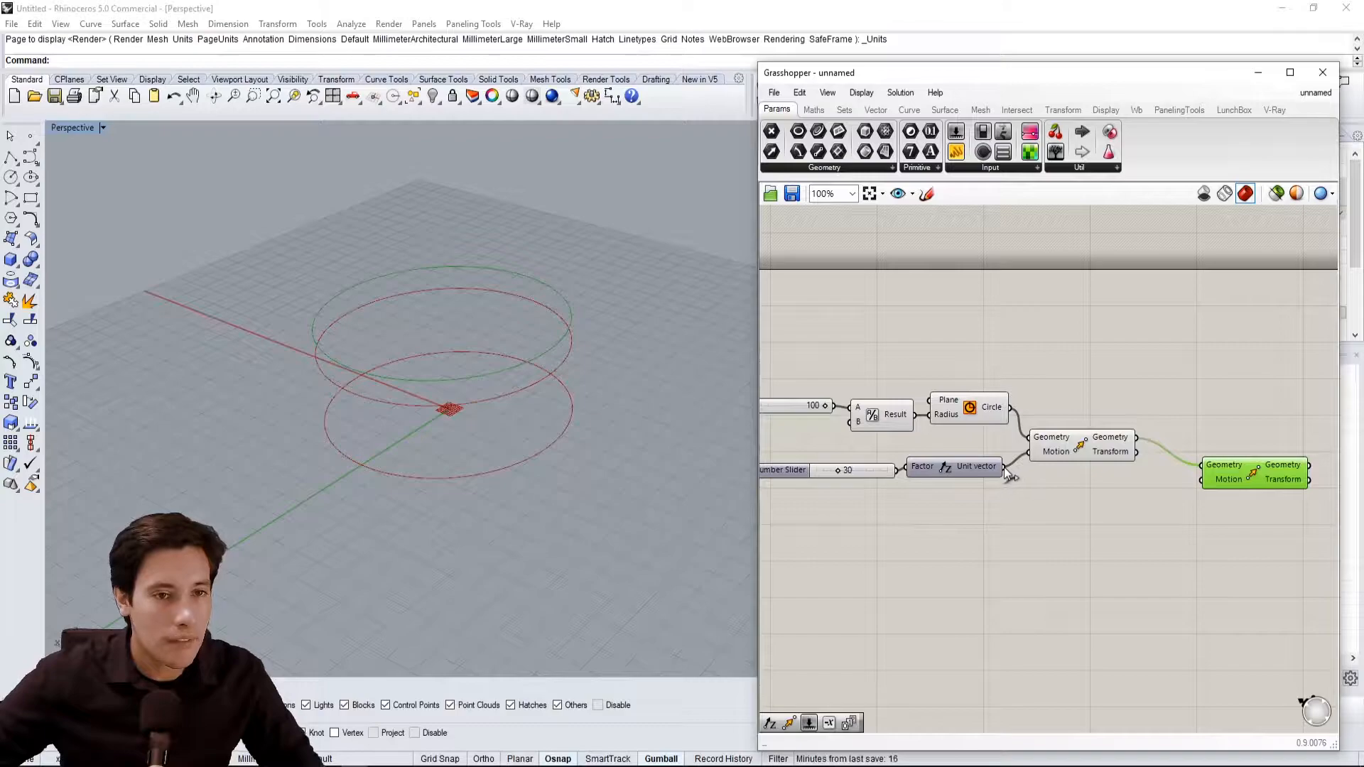
pyautogui.moveTo(1004, 467); pyautogui.dragTo(1216, 463)
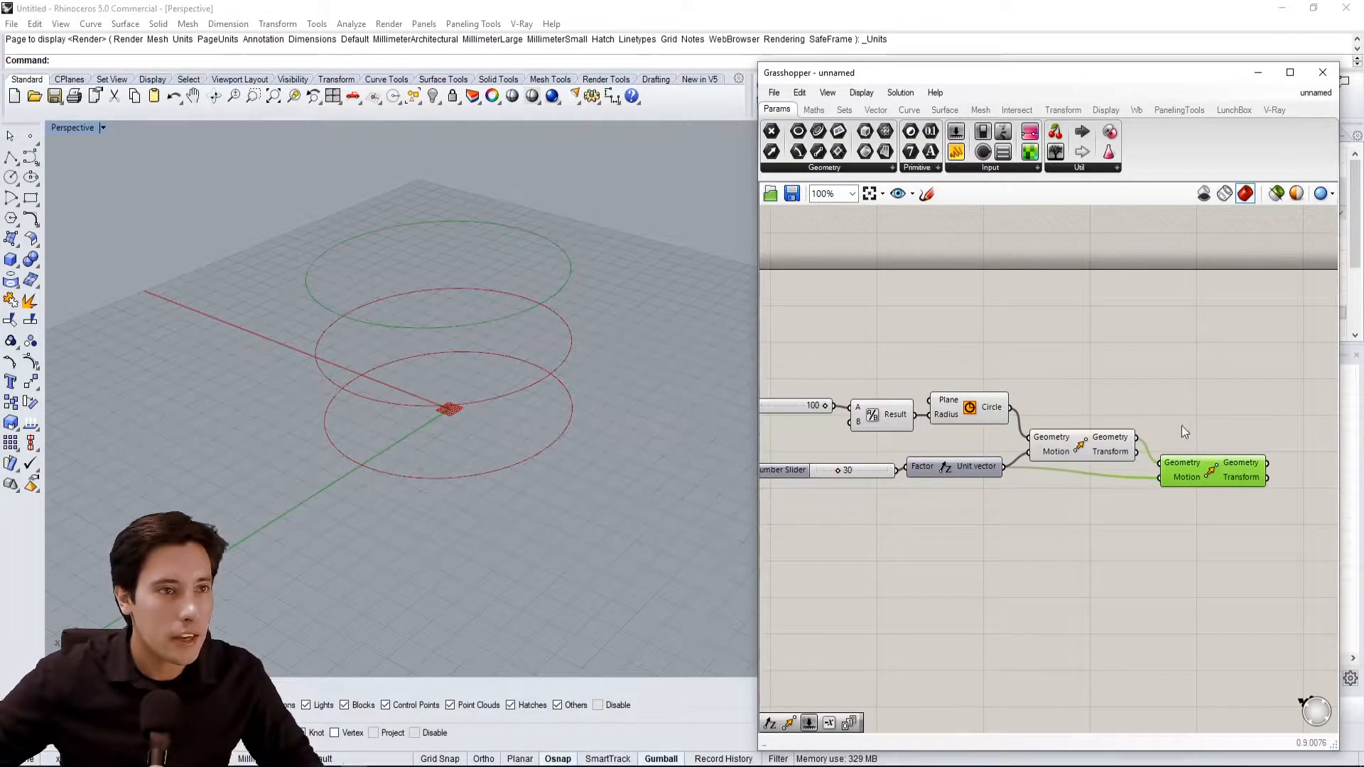
pyautogui.click(1073, 443)
pyautogui.click(1235, 475)
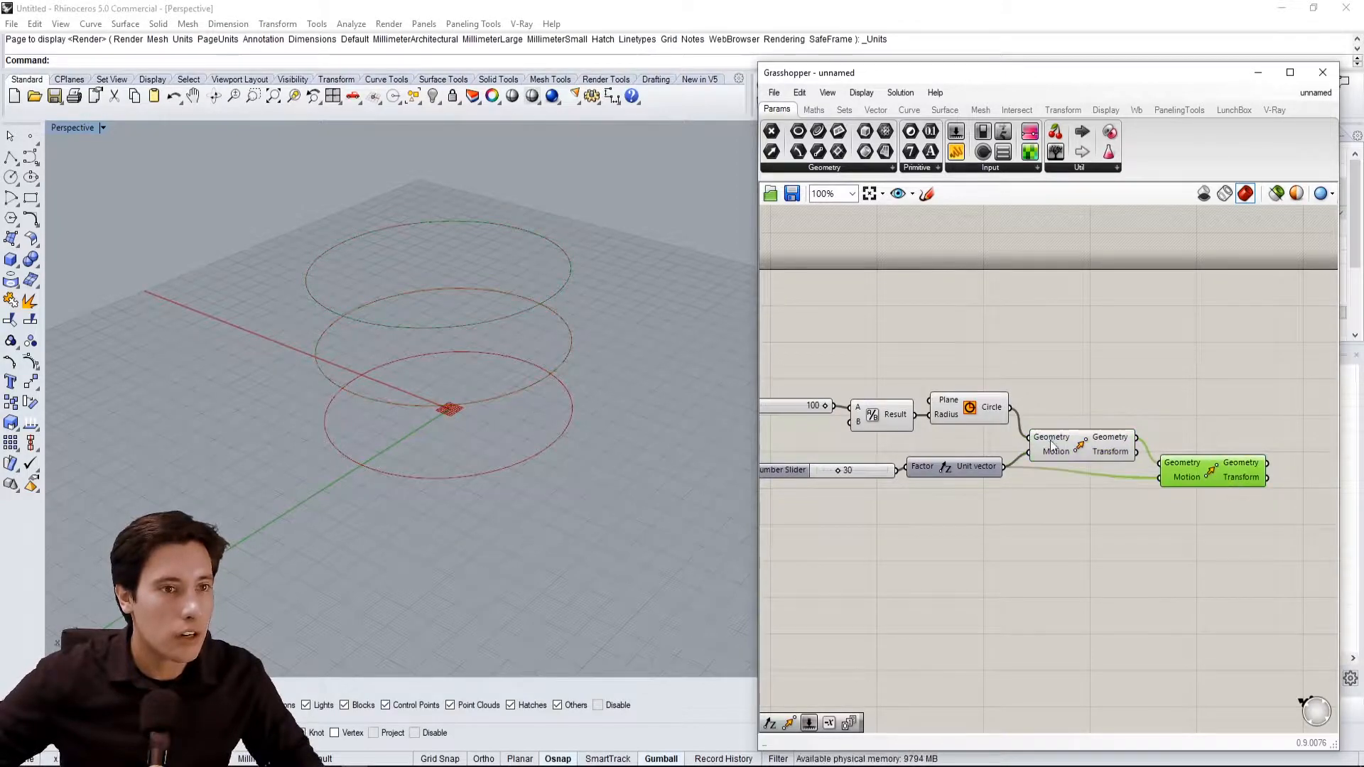
pyautogui.click(972, 407)
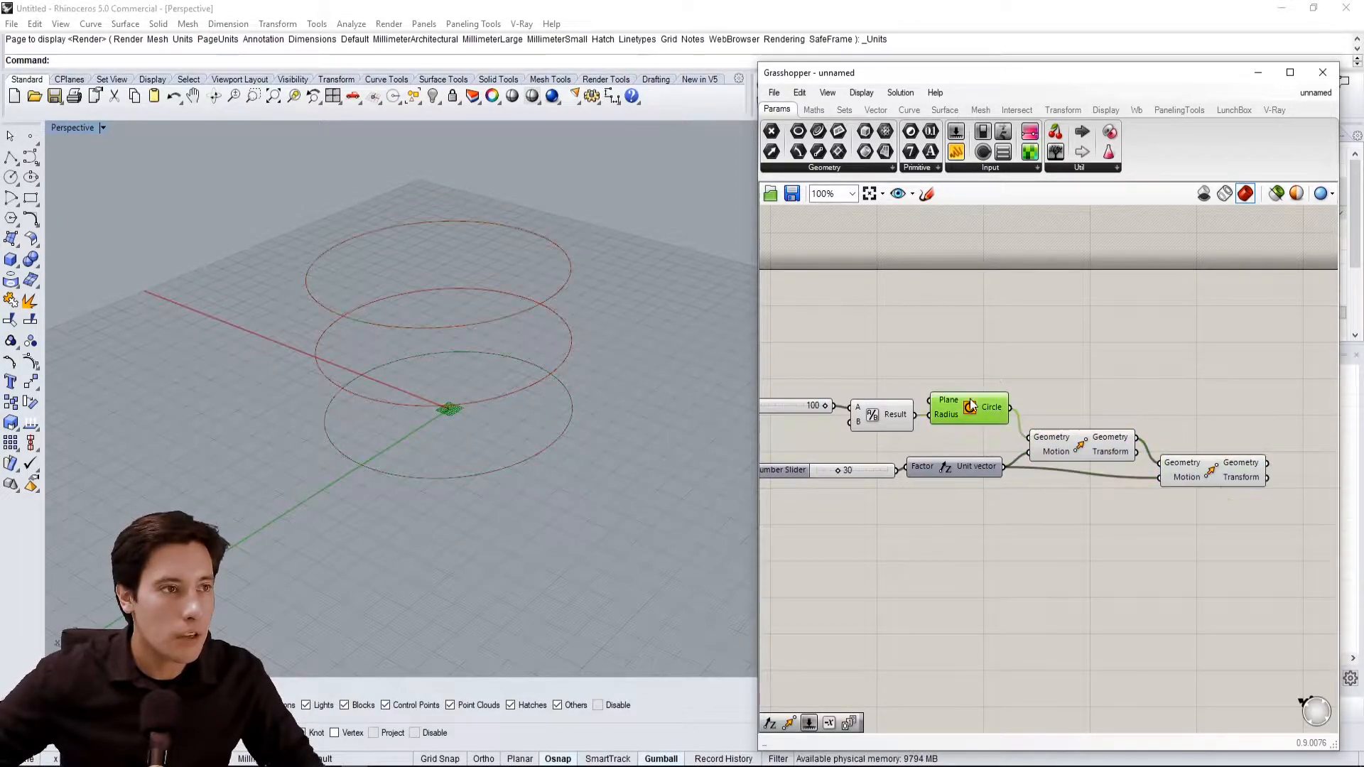
pyautogui.doubleClick(1128, 335)
pyautogui.write('OF')
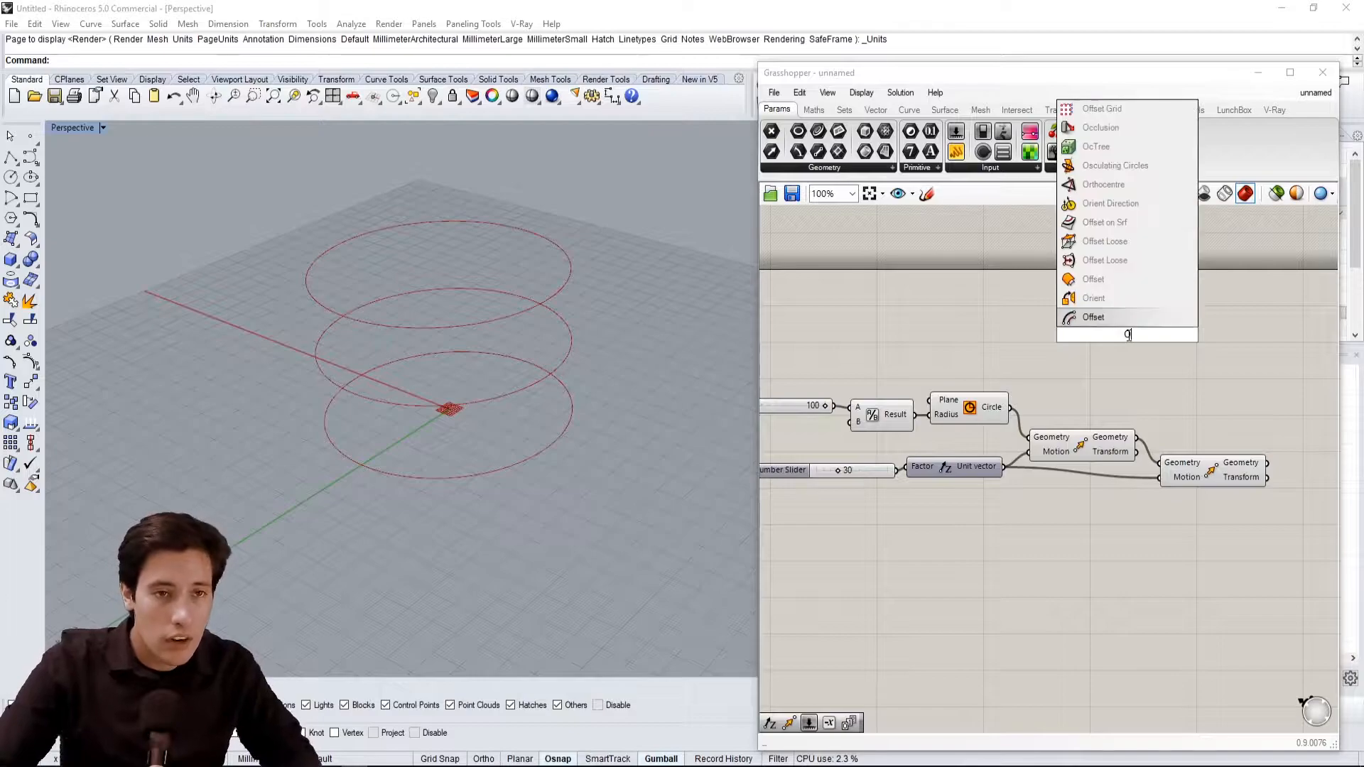
pyautogui.press('BackSpace')
pyautogui.press('BackSpace')
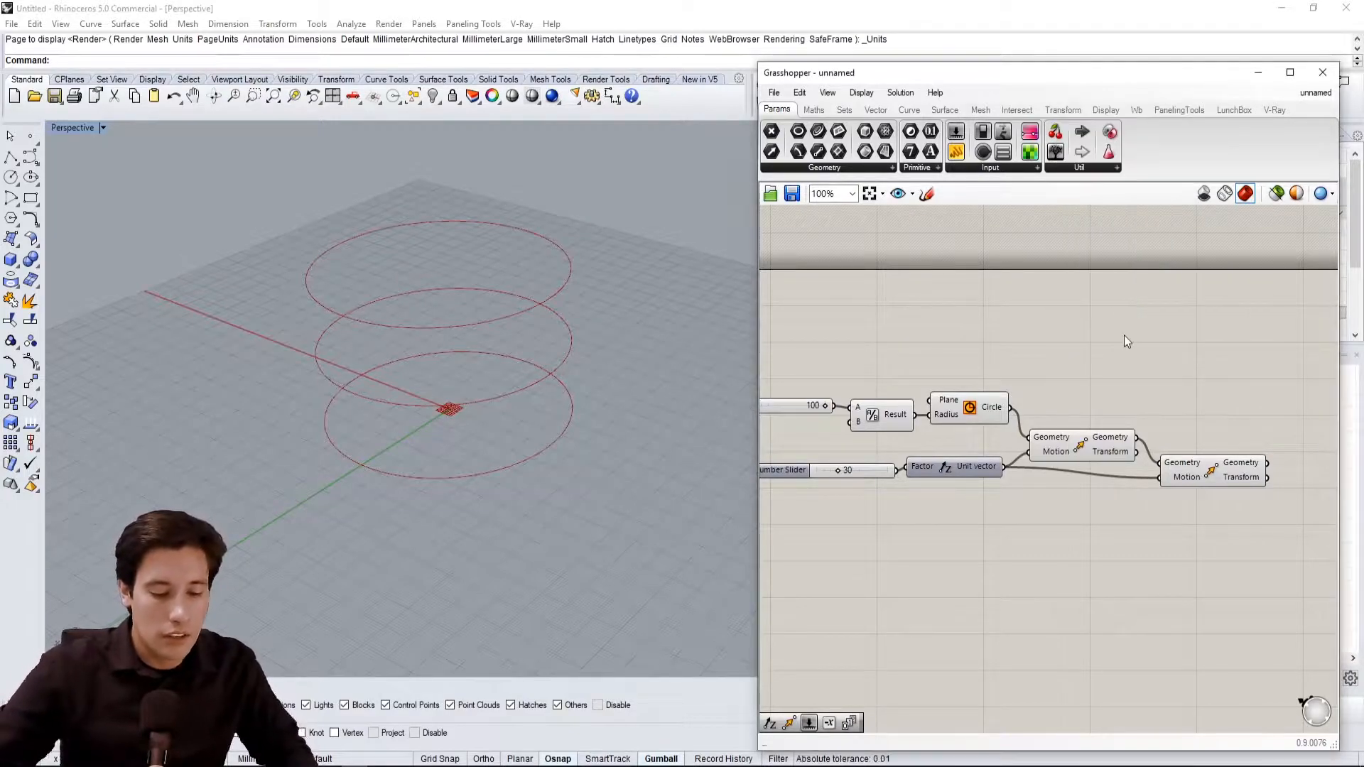
# Add a Loft component and place it above and beyond the second Move
pyautogui.write('LOFT')
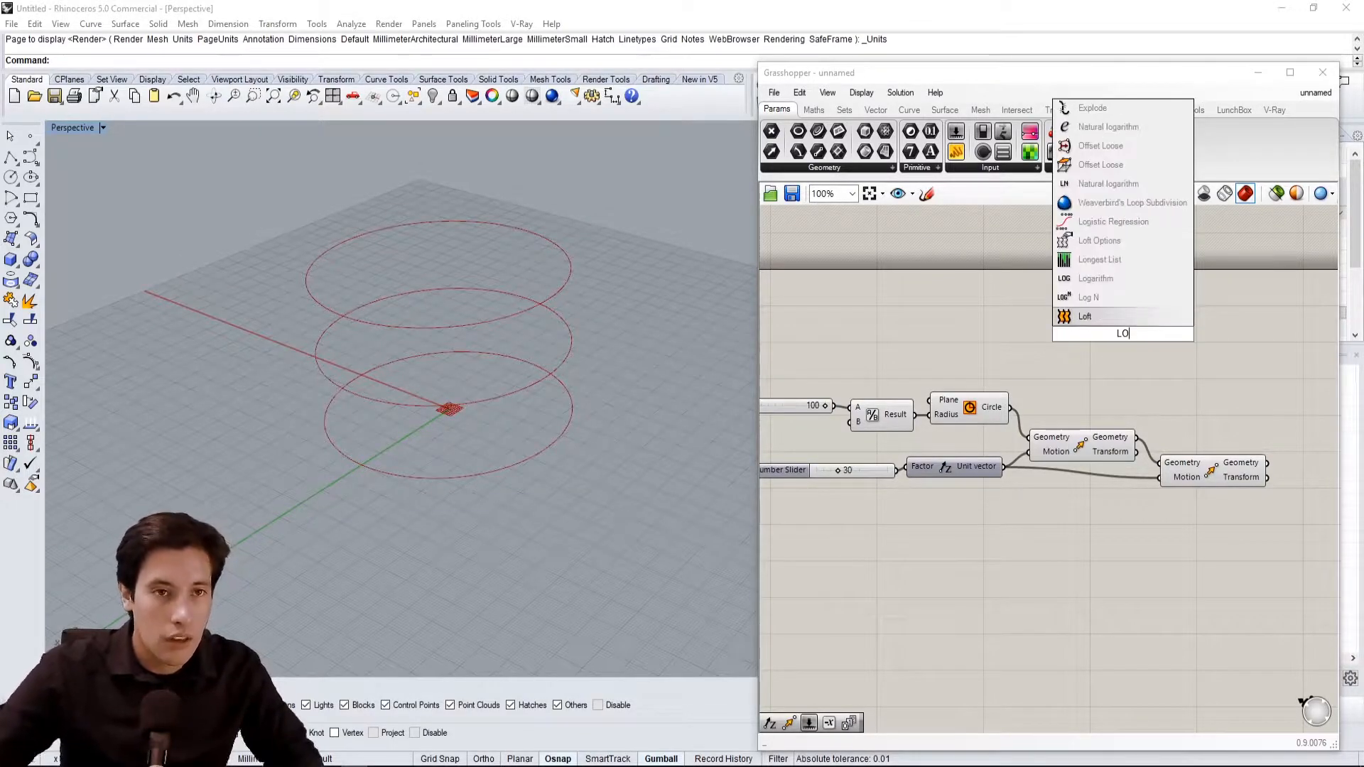
pyautogui.click(1101, 323)
pyautogui.moveTo(1112, 327); pyautogui.dragTo(1249, 354)
# Connect the Circle output and both Move Geometry outputs to the Loft's Curves input, with Loft placed after the second Move
pyautogui.click(970, 415)
pyautogui.moveTo(1012, 407); pyautogui.dragTo(1238, 346)
pyautogui.keyDown('shift'); pyautogui.moveTo(1134, 437); pyautogui.dragTo(1221, 347); pyautogui.keyUp('shift')
pyautogui.moveTo(1269, 349); pyautogui.dragTo(1332, 420)
pyautogui.moveTo(1332, 420); pyautogui.dragTo(1221, 400, button='right')
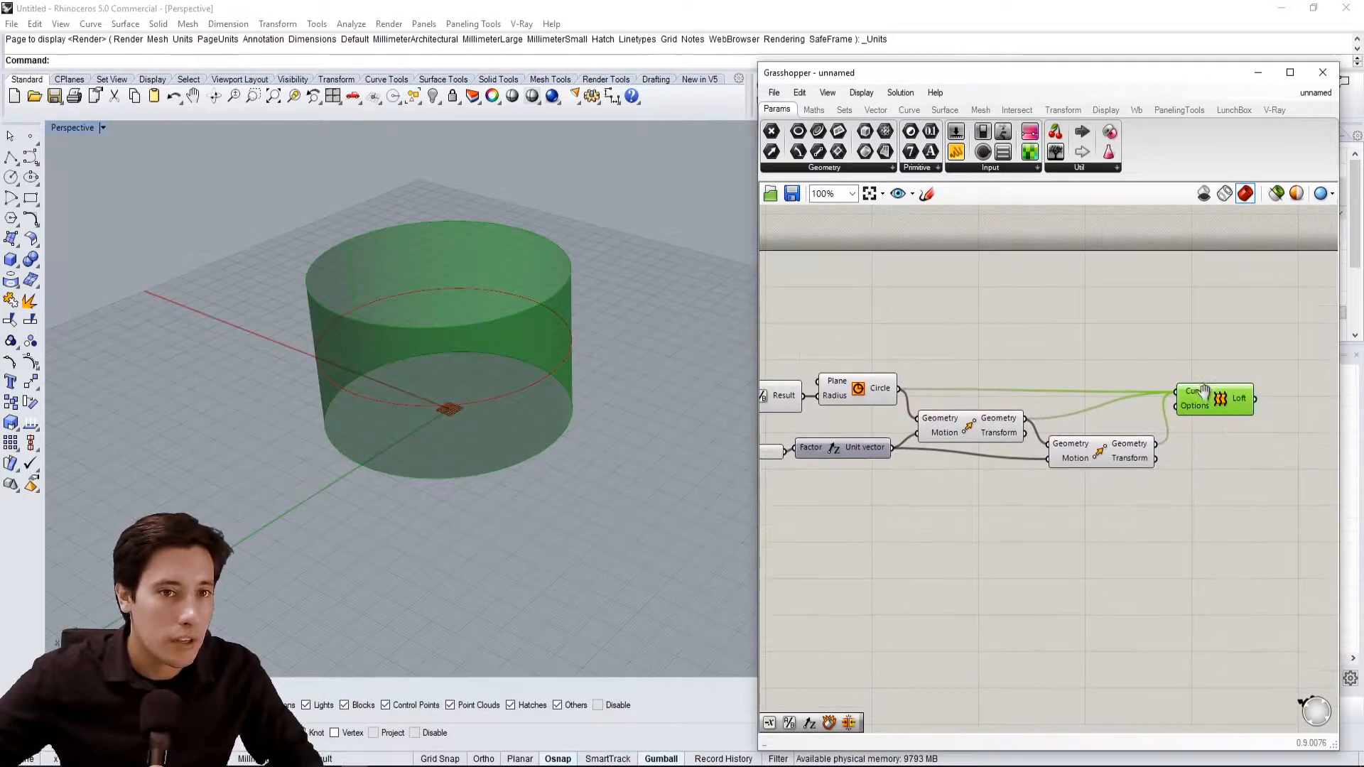
# Examine the middle and upper circles of the lofted cylinder by highlighting each of the two Move components
pyautogui.click(1214, 340)
pyautogui.scroll(5, 491, 334)
pyautogui.click(974, 429)
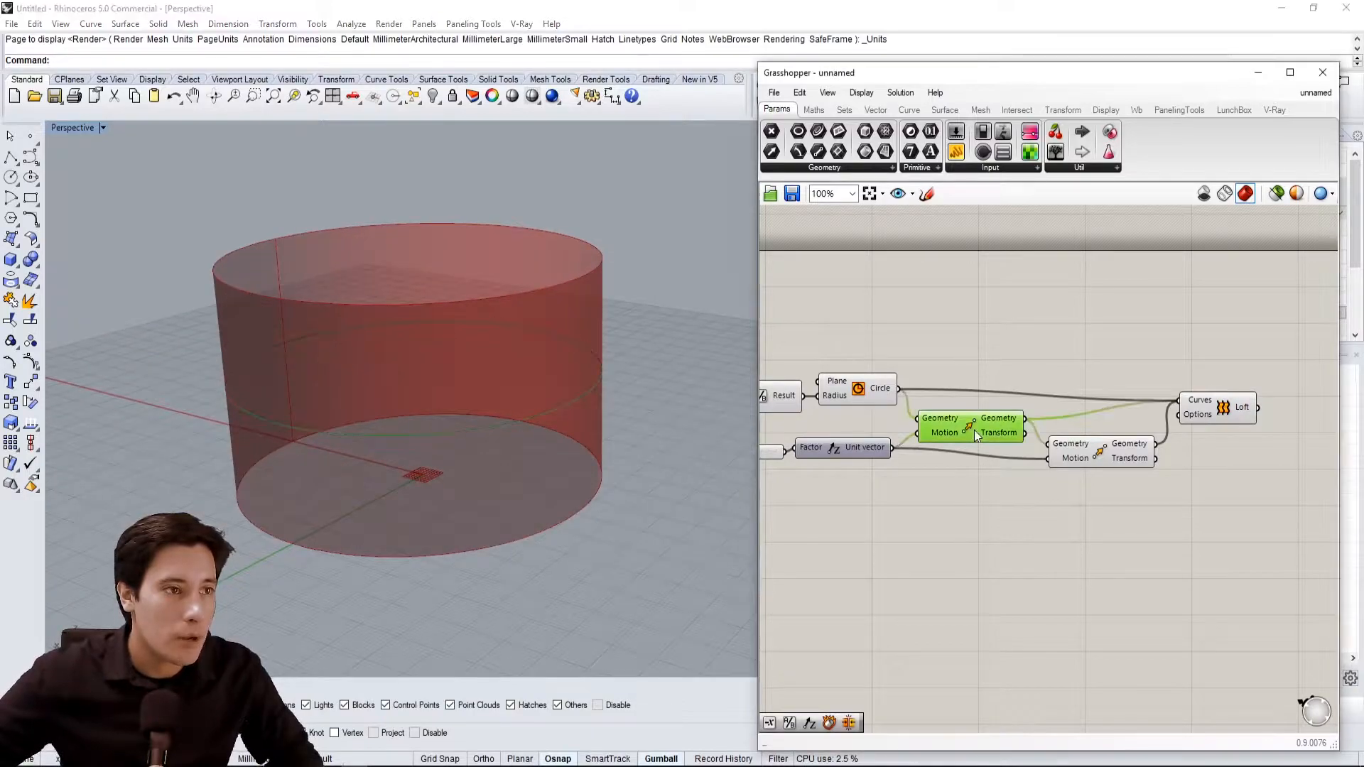
pyautogui.click(1098, 446)
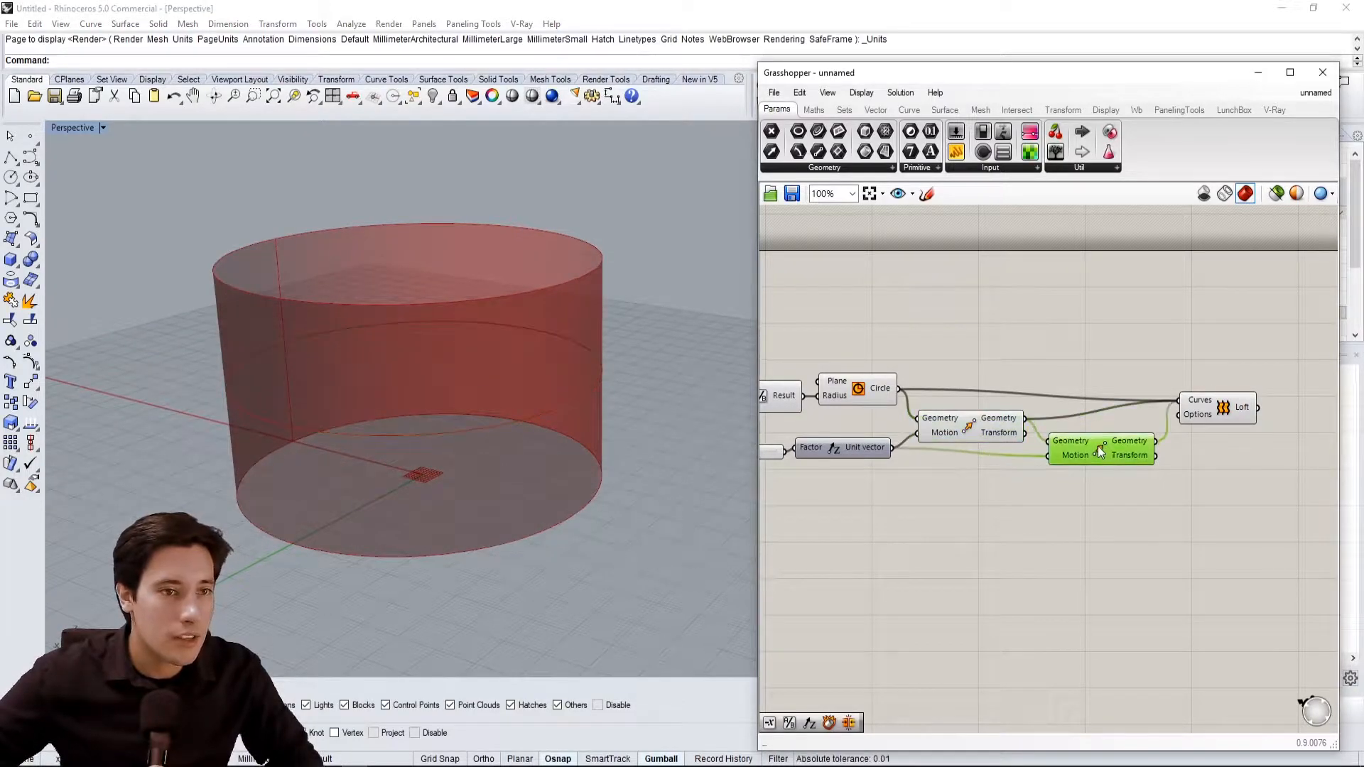
pyautogui.click(983, 432)
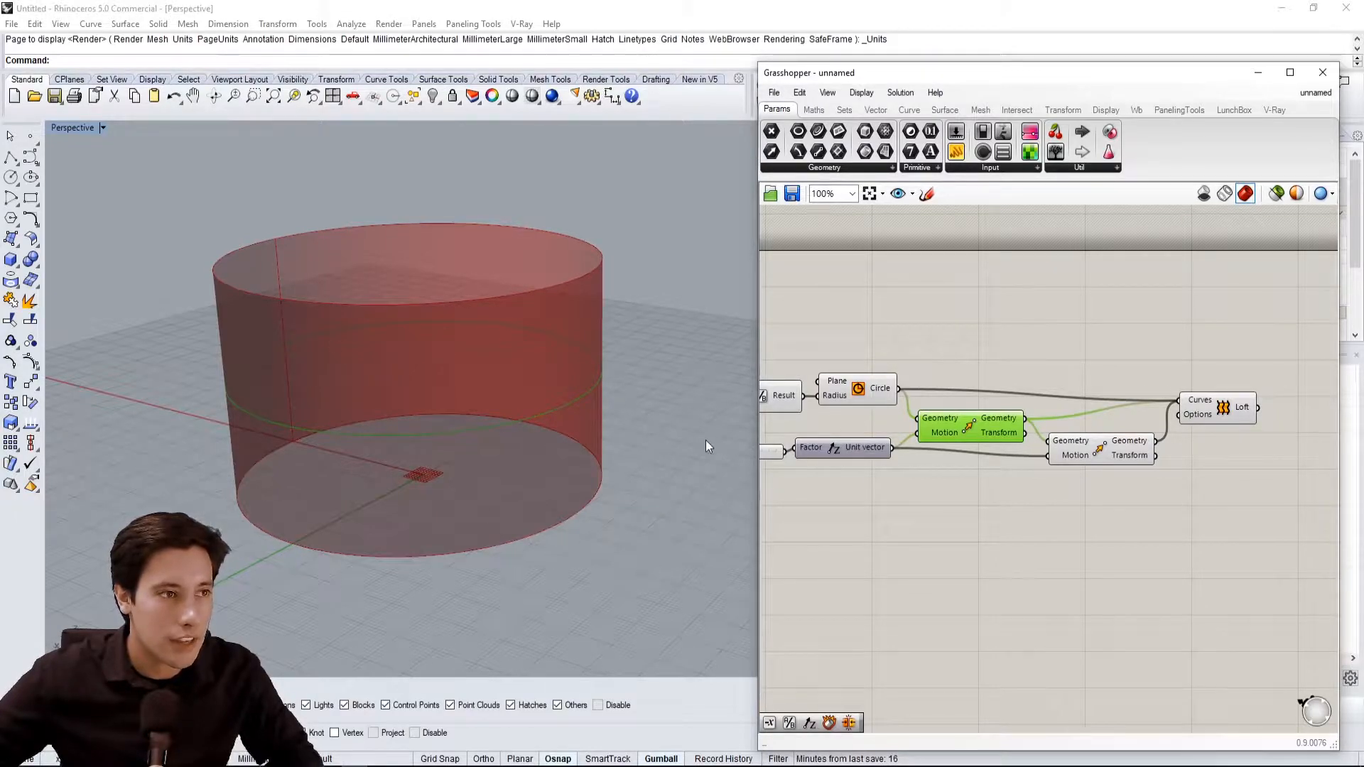
pyautogui.click(900, 492)
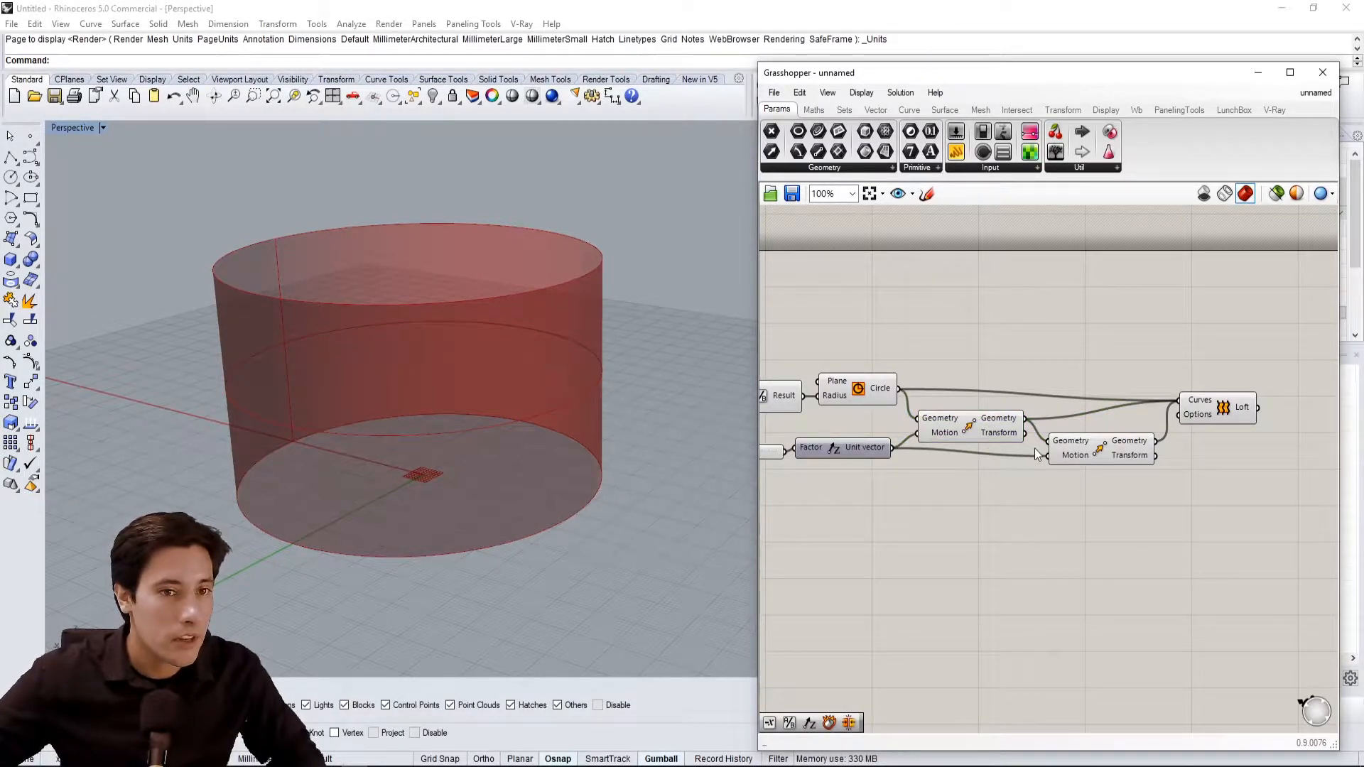
pyautogui.moveTo(1084, 454); pyautogui.dragTo(1093, 458)
pyautogui.click(971, 425)
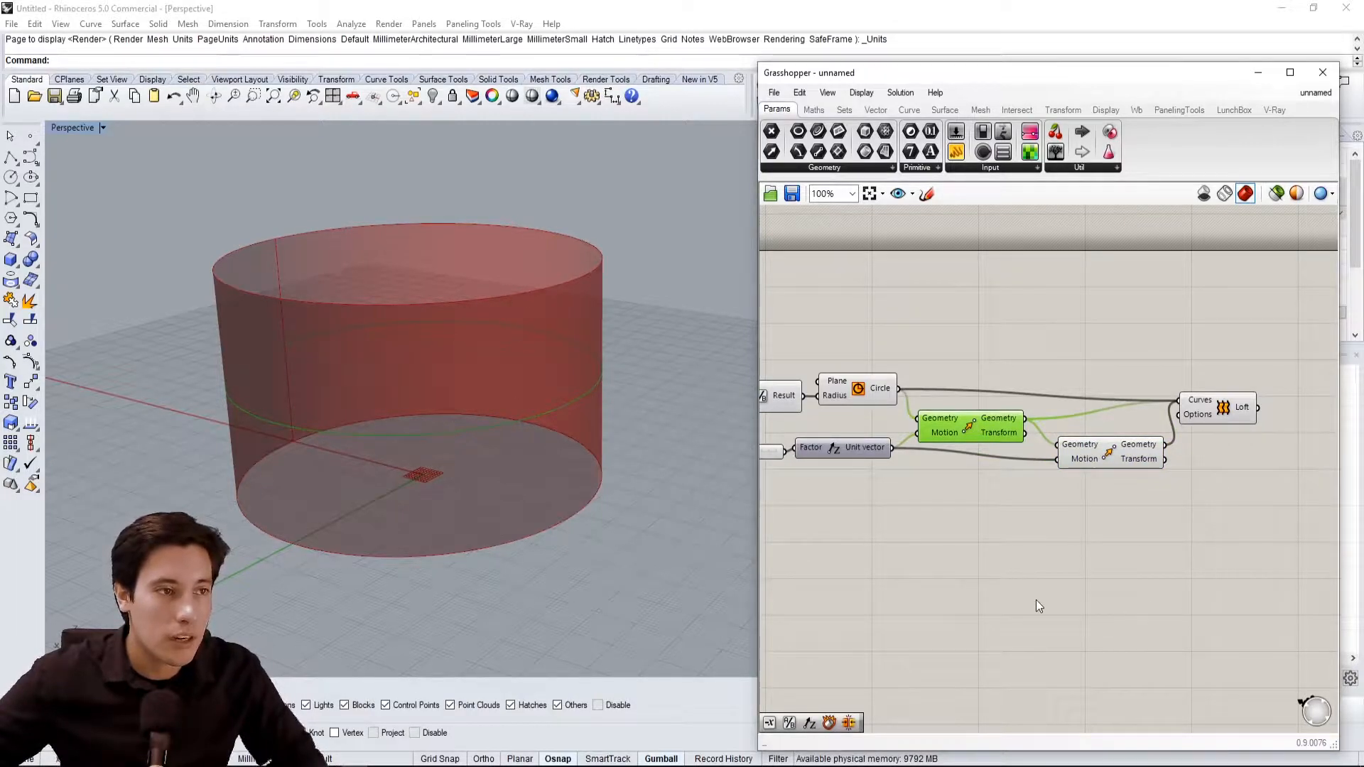
# Delete the Loft component so that only the three circles remain
pyautogui.click(1050, 551)
pyautogui.click(1219, 414)
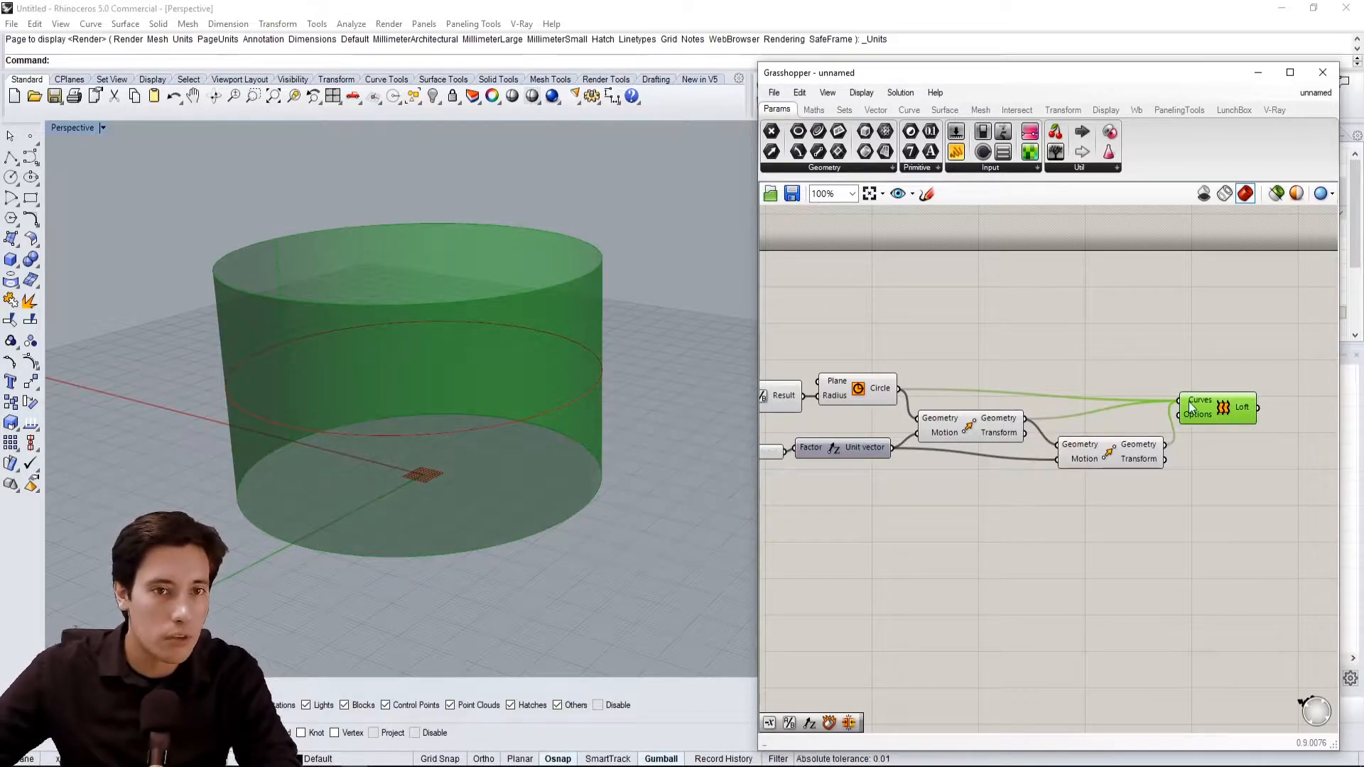
pyautogui.press('Delete')
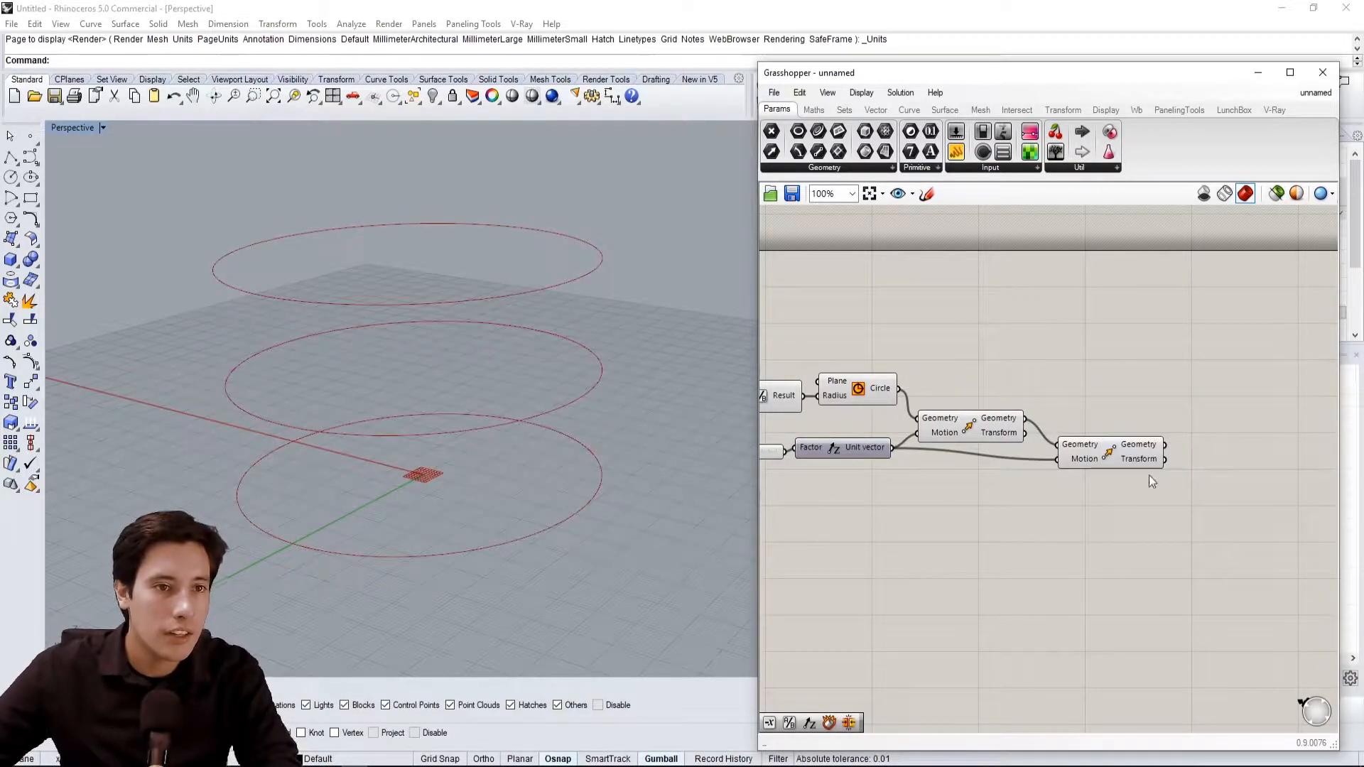
# Add an Offset curve component above the second Move and connect the first Move's Geometry output to its Curve input
pyautogui.doubleClick(1102, 527)
pyautogui.write('OFF')
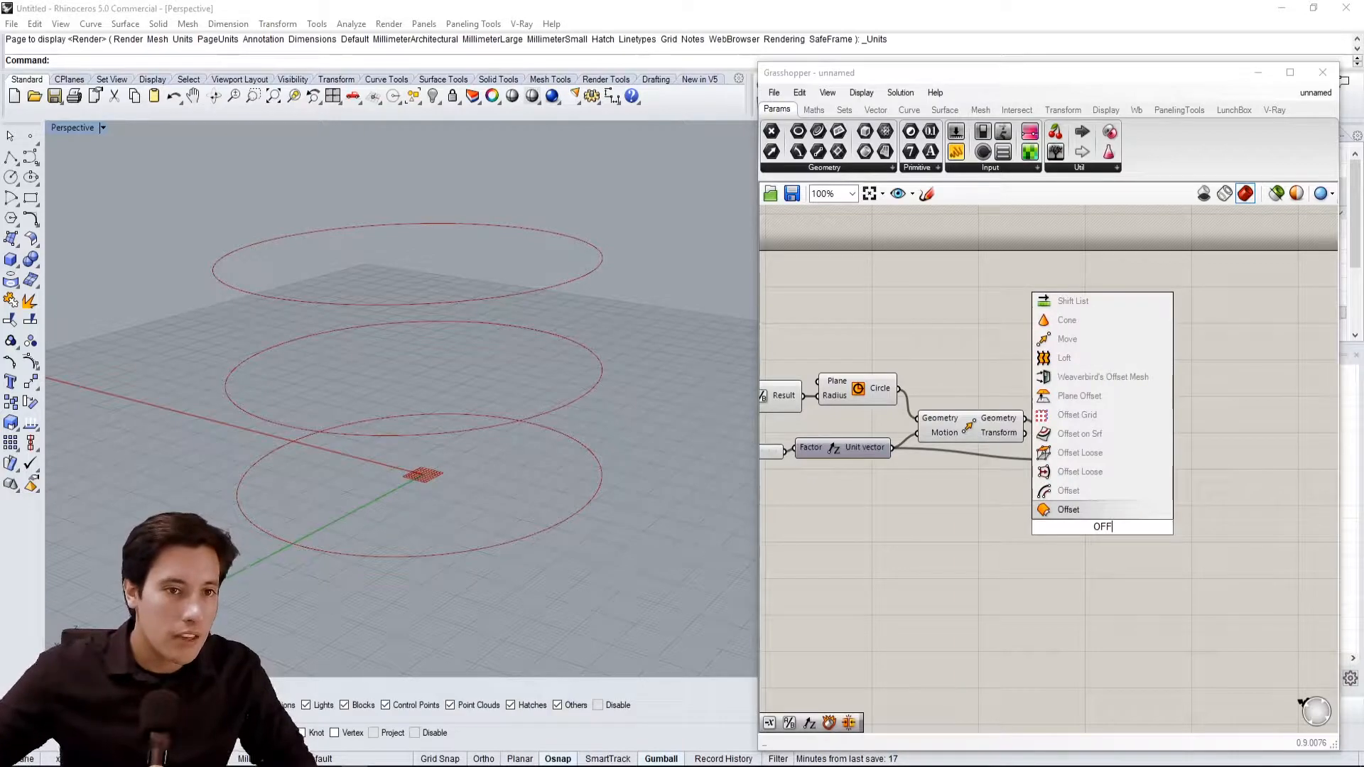
pyautogui.click(1071, 503)
pyautogui.click(989, 419)
pyautogui.moveTo(1081, 534); pyautogui.dragTo(1090, 321)
pyautogui.moveTo(1026, 419); pyautogui.dragTo(1144, 335)
pyautogui.click(1124, 309)
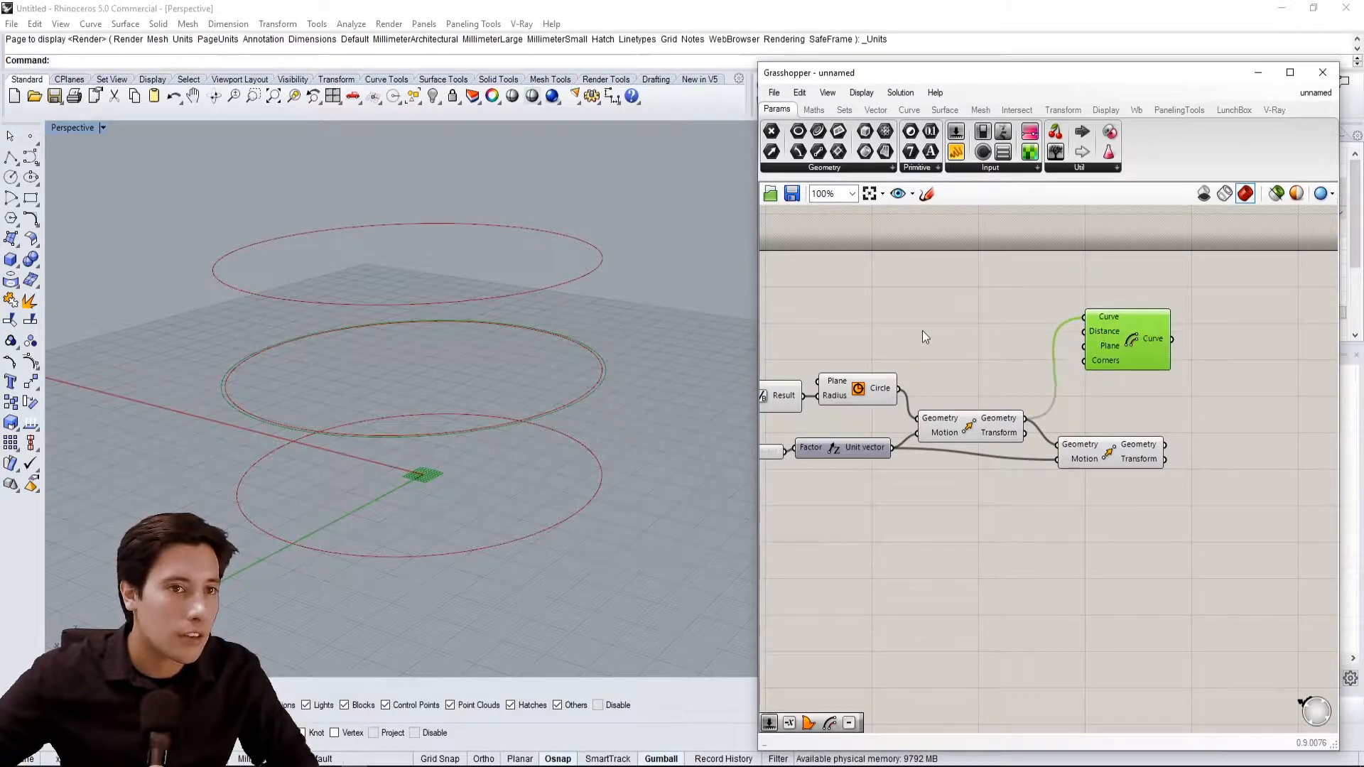
pyautogui.doubleClick(927, 310)
pyautogui.write('15')
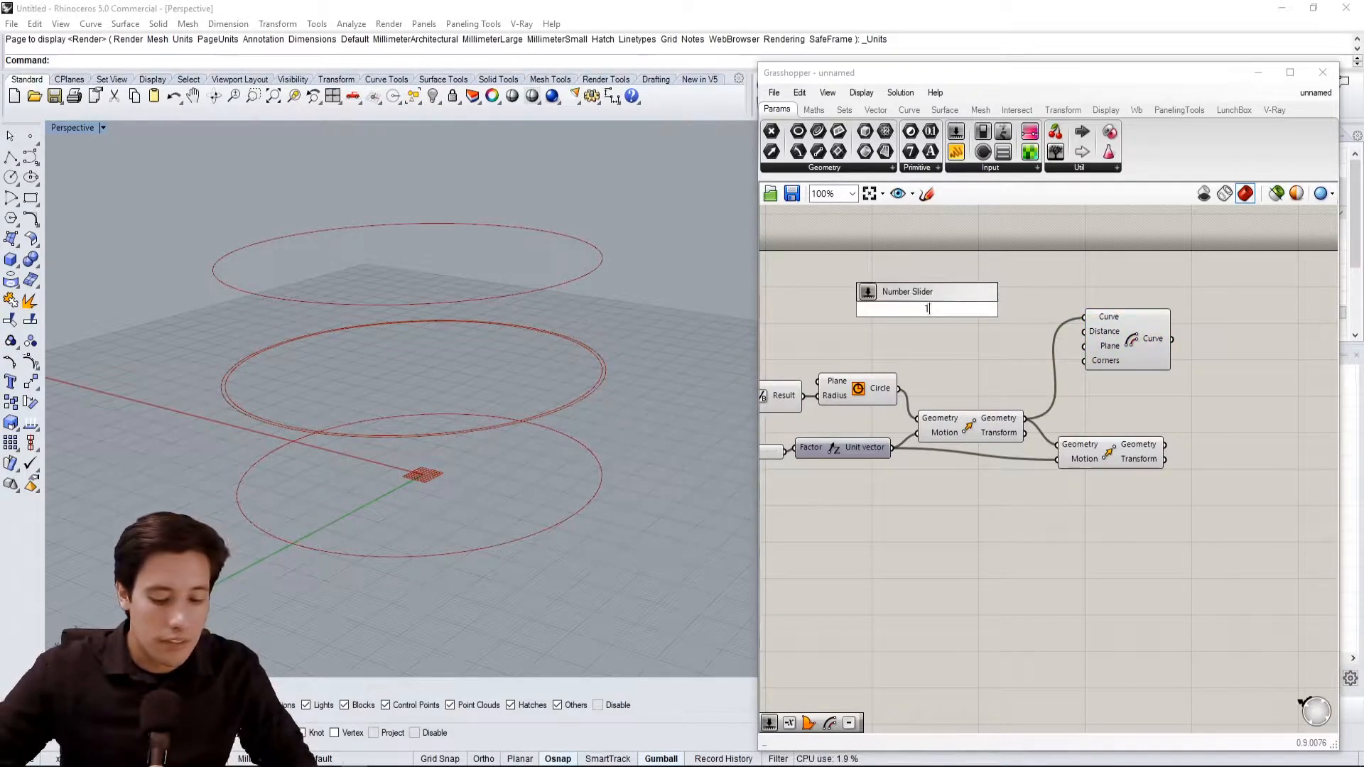
pyautogui.press('Return')
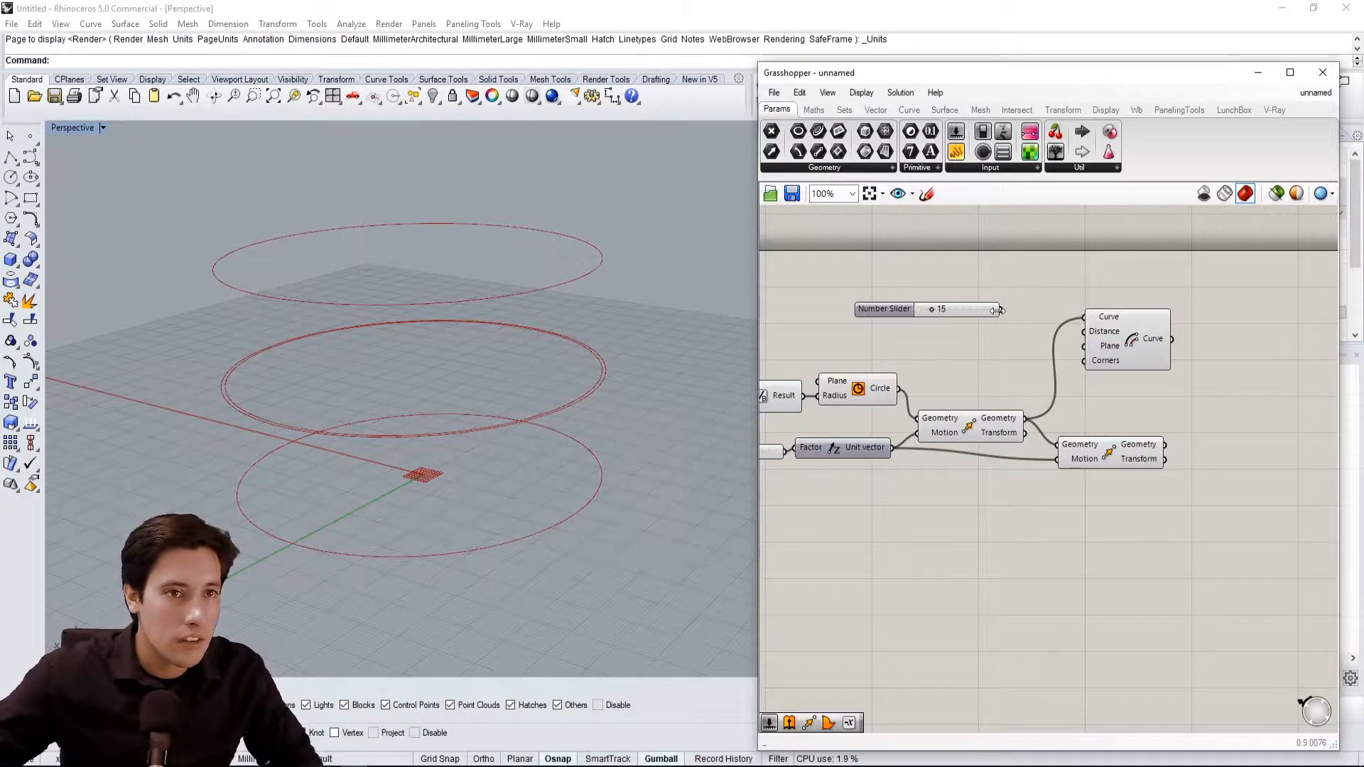
pyautogui.moveTo(1002, 310); pyautogui.dragTo(1119, 329)
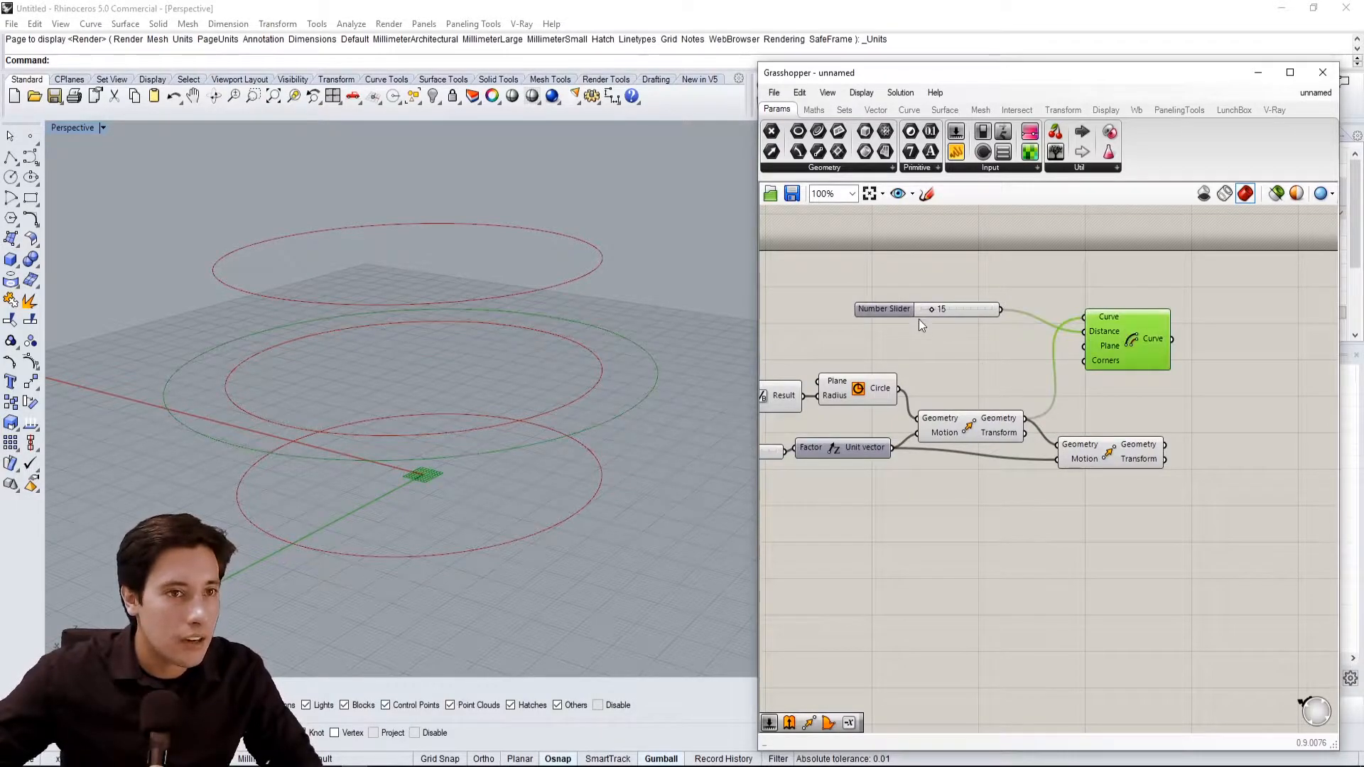
pyautogui.moveTo(932, 310); pyautogui.dragTo(922, 313)
pyautogui.click(881, 308)
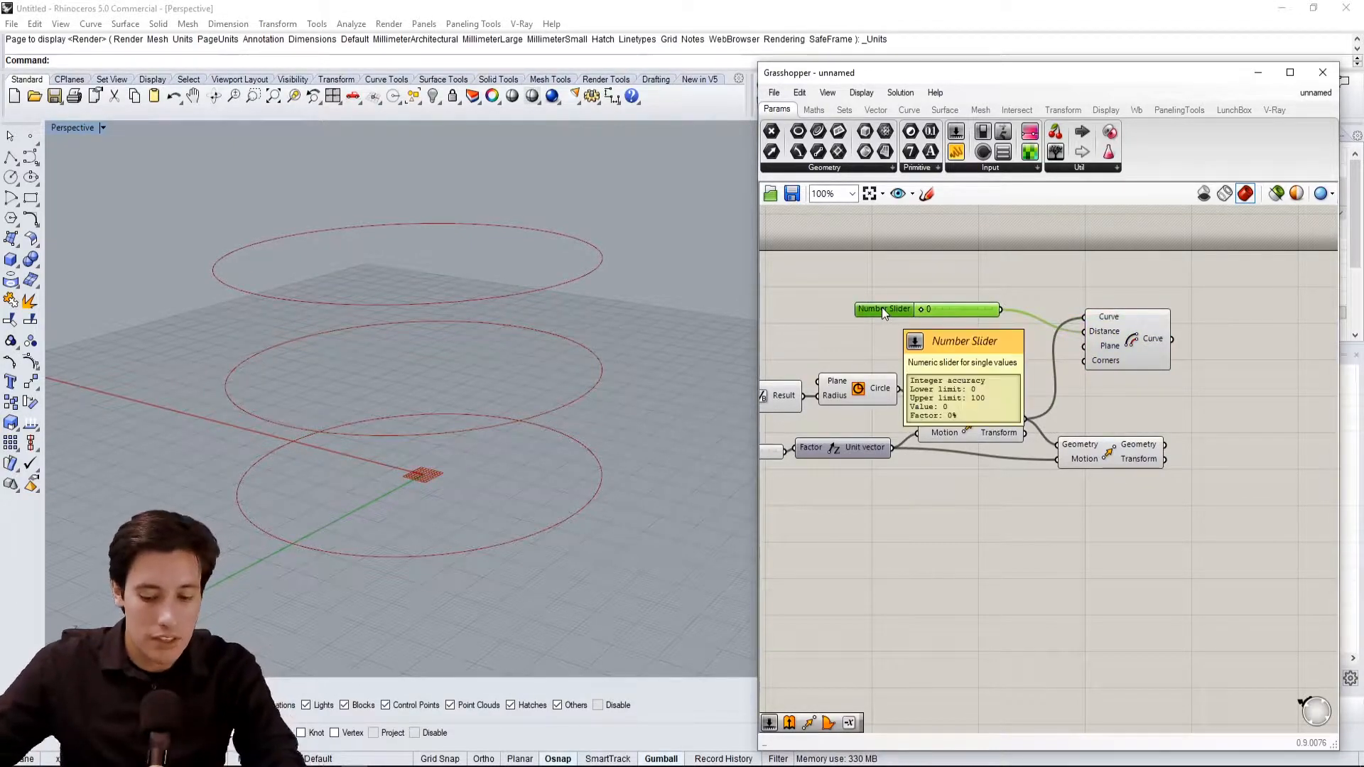
pyautogui.press('Delete')
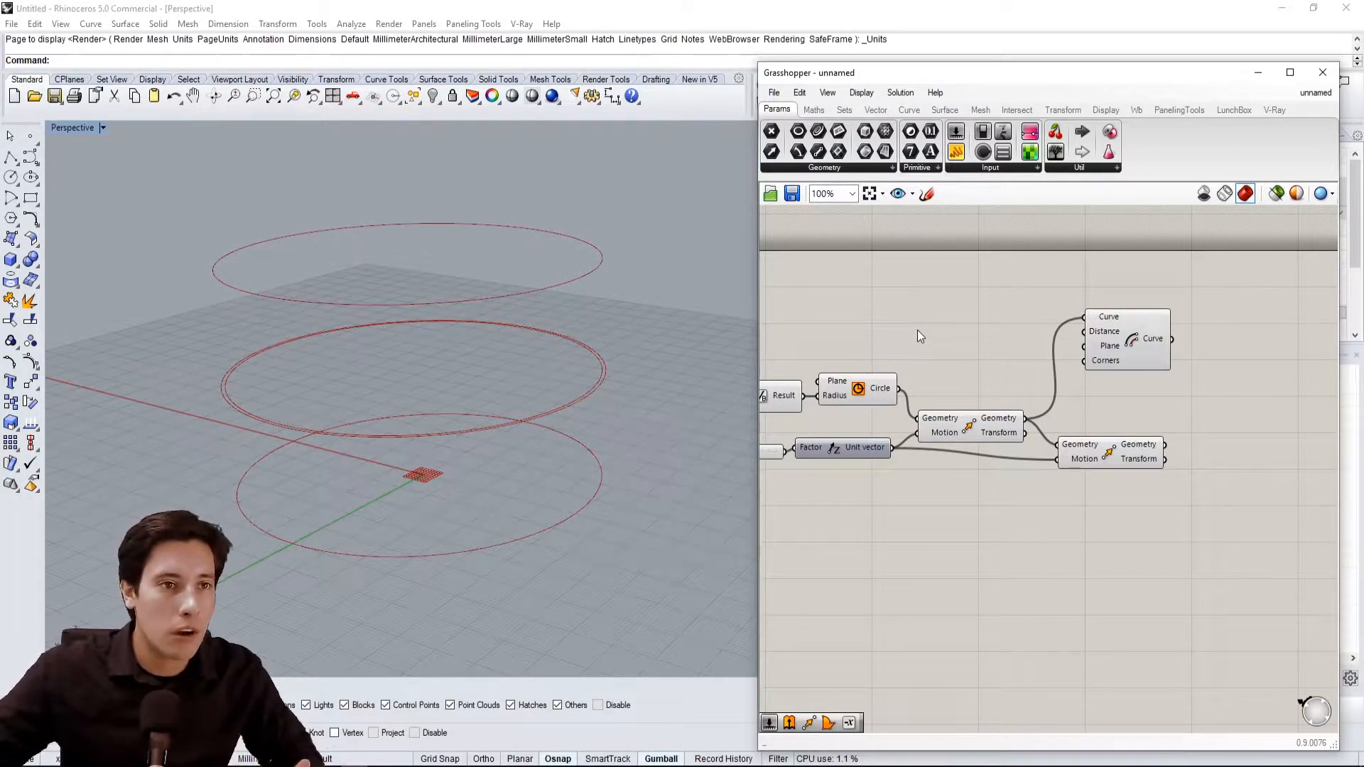
# Add a number slider ranging from -15 to 15 and connect it to the Offset's Distance input
pyautogui.doubleClick(918, 331)
pyautogui.write('-1')
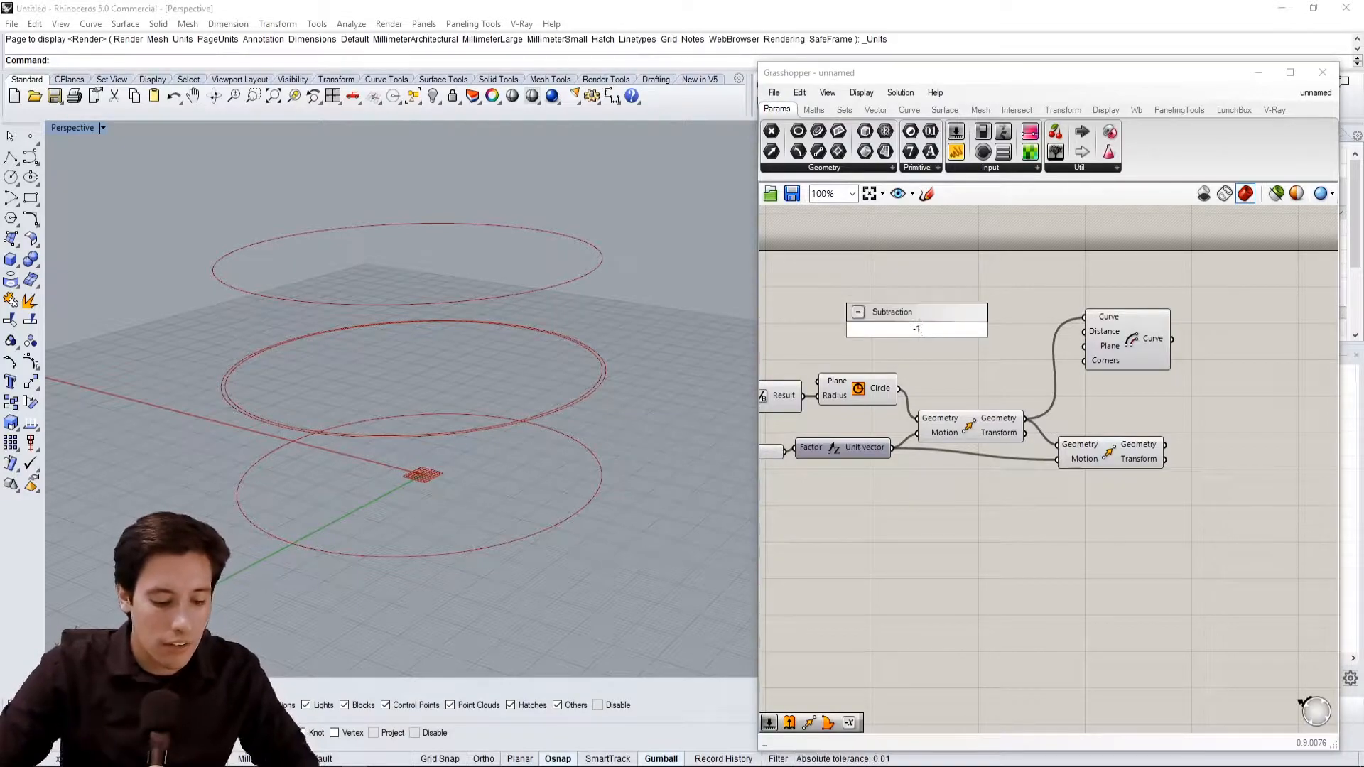
pyautogui.write('5...')
pyautogui.write('15')
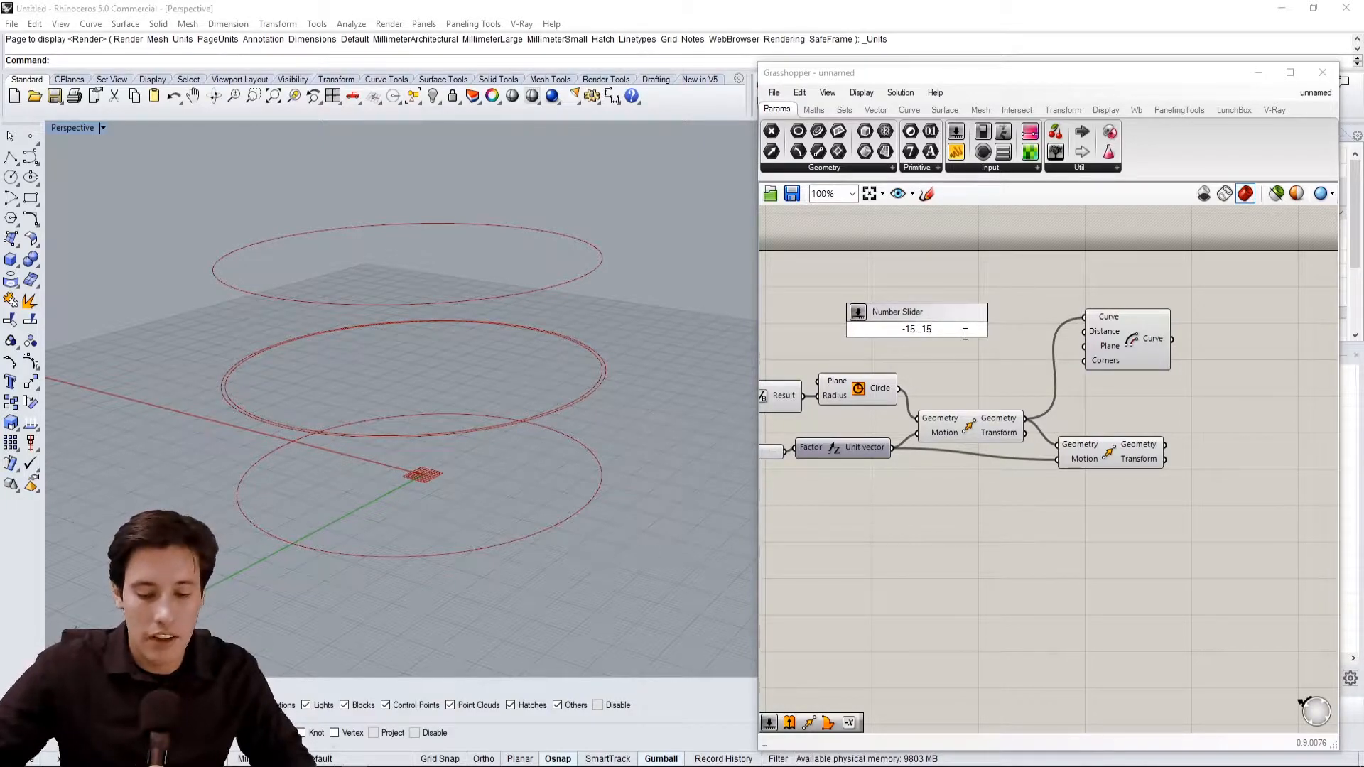
pyautogui.press('Return')
pyautogui.moveTo(910, 332); pyautogui.dragTo(1084, 332)
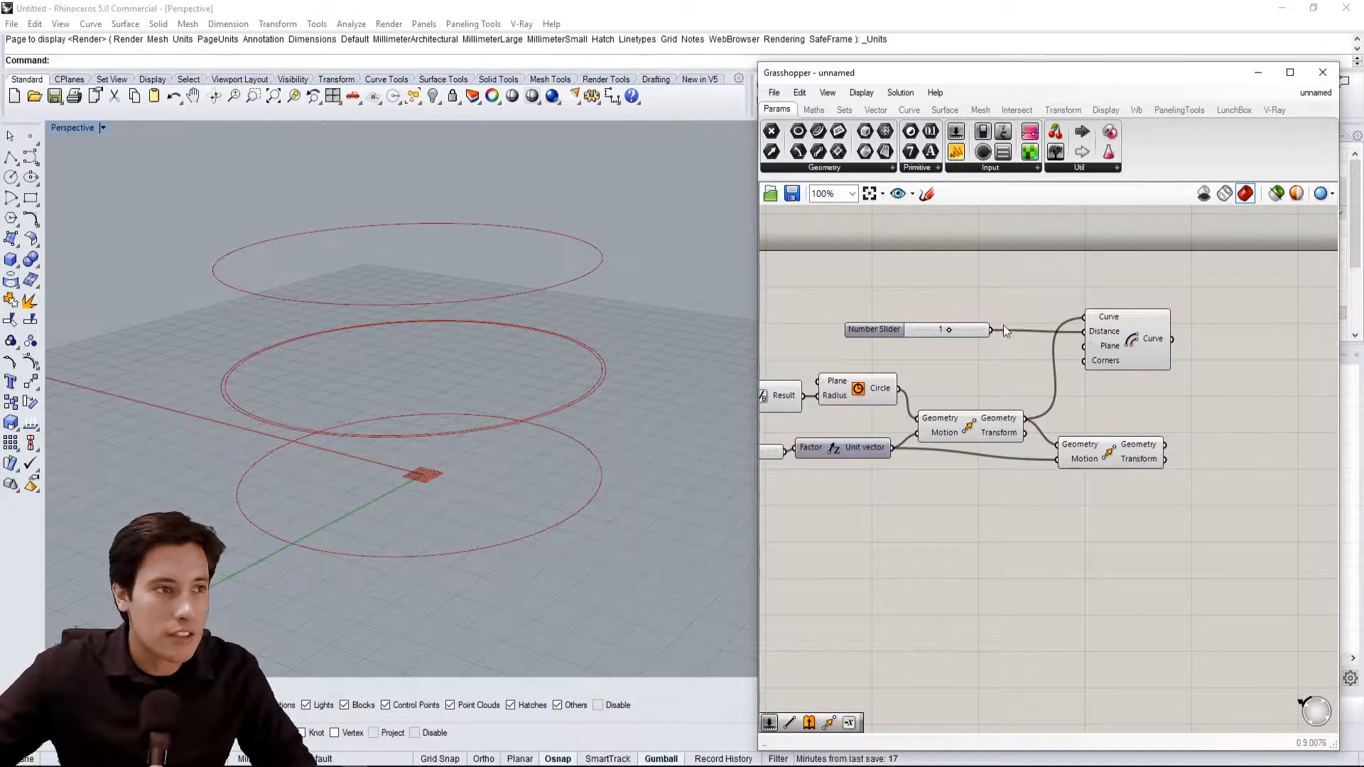
# Bring the slider closer to the Offset component and set the offset distance to 4
pyautogui.moveTo(870, 318); pyautogui.dragTo(900, 320)
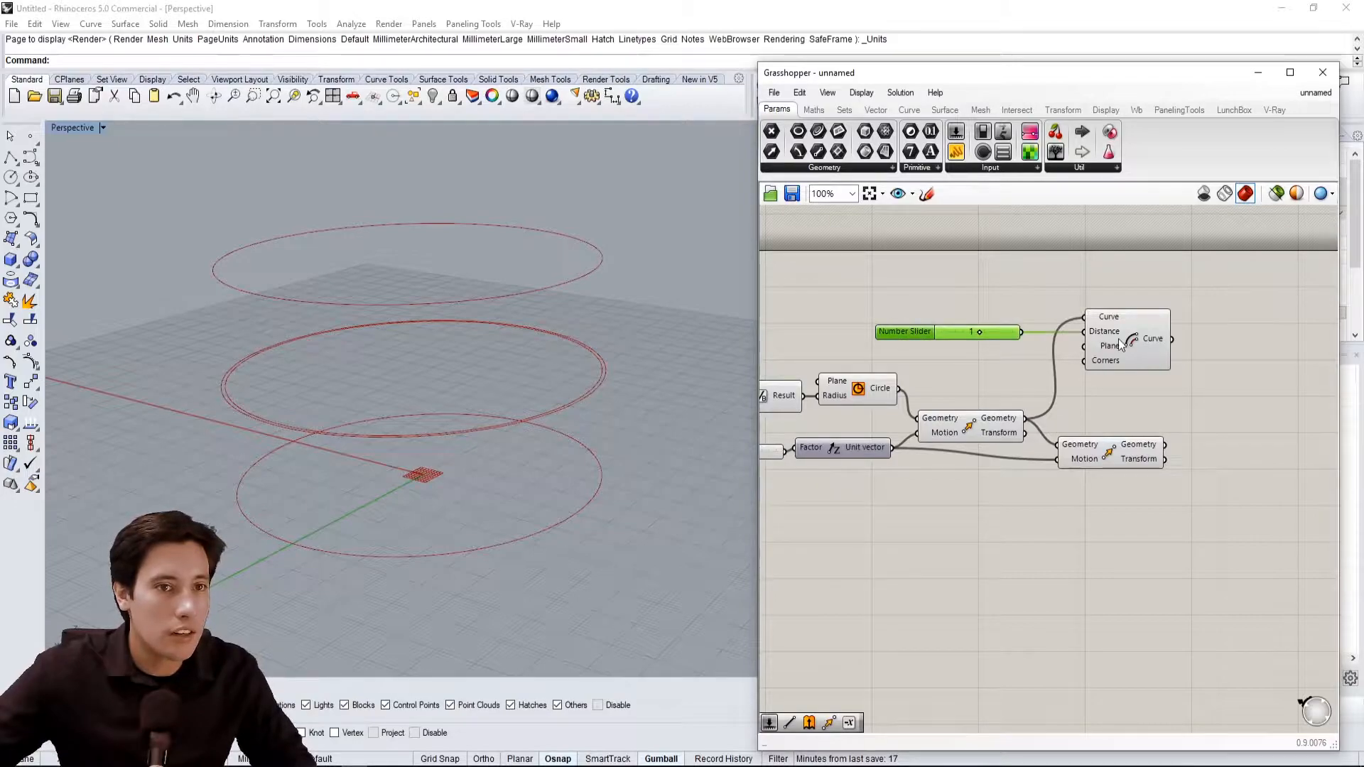
pyautogui.scroll(3, 601, 363)
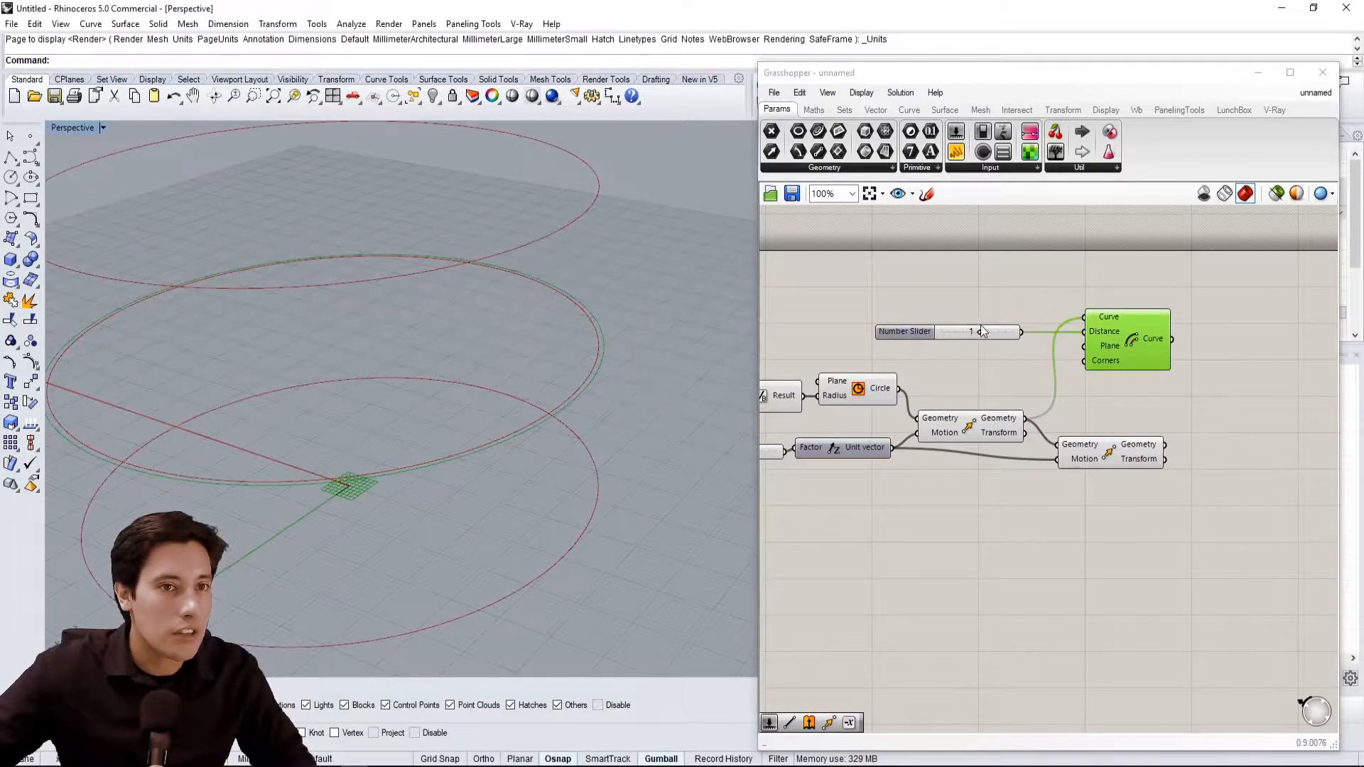
pyautogui.moveTo(977, 331)
pyautogui.mouseDown()
pyautogui.moveTo(1003, 331)
pyautogui.moveTo(956, 331)
pyautogui.moveTo(985, 329)
pyautogui.mouseUp()
pyautogui.scroll(-1, 1053, 314)
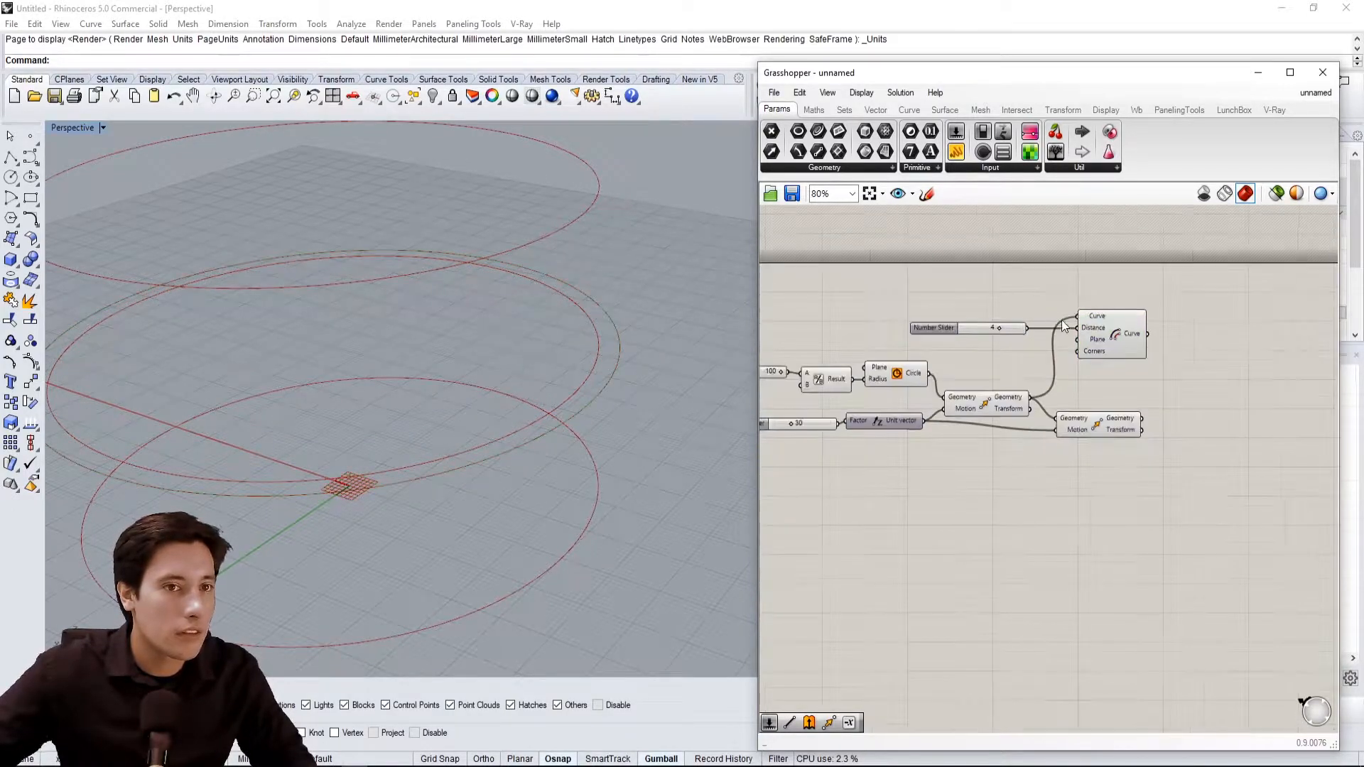
# Duplicate the Offset component together with its distance slider and place the copies below the second Move
pyautogui.moveTo(1147, 368); pyautogui.dragTo(1051, 352, button='right')
pyautogui.click(1067, 363)
pyautogui.moveTo(1082, 346); pyautogui.dragTo(919, 290)
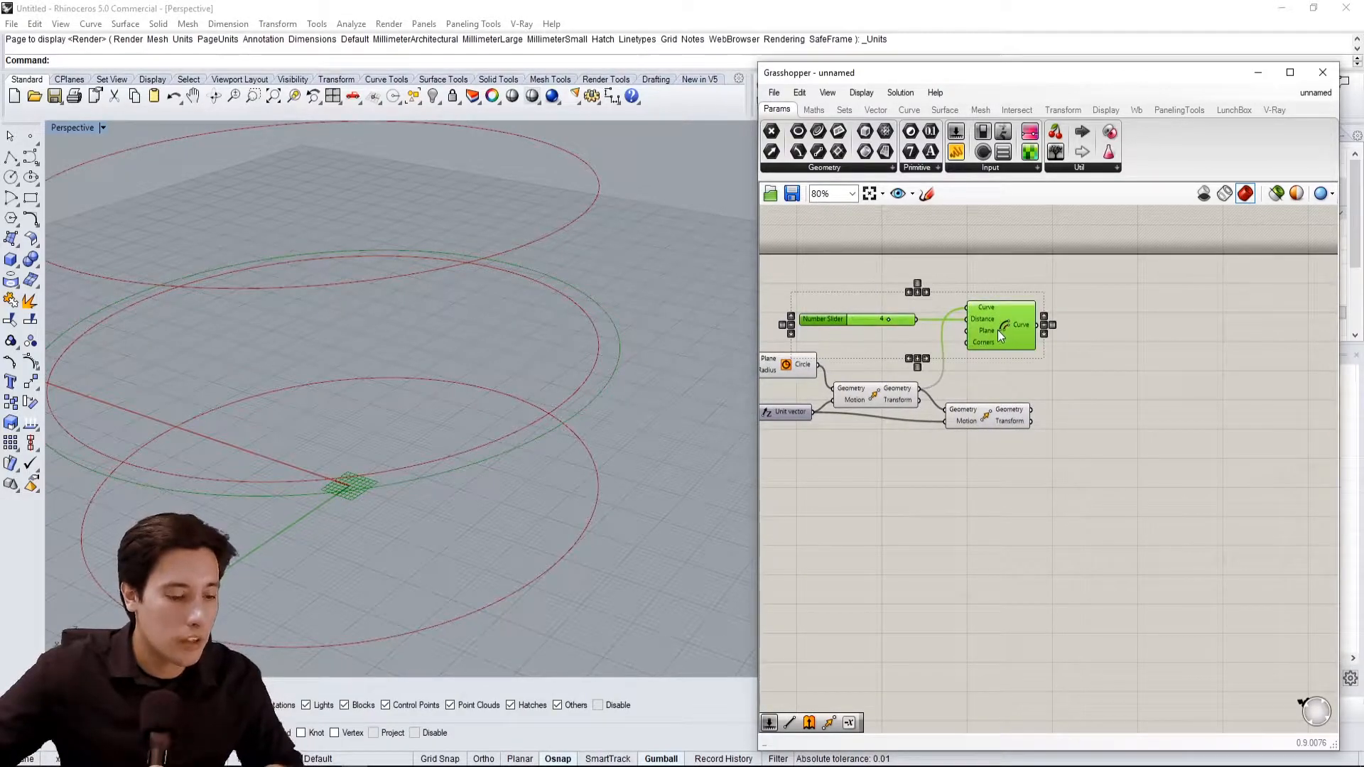
pyautogui.moveTo(1000, 320); pyautogui.dragTo(1081, 459)
pyautogui.scroll(2, 1041, 466)
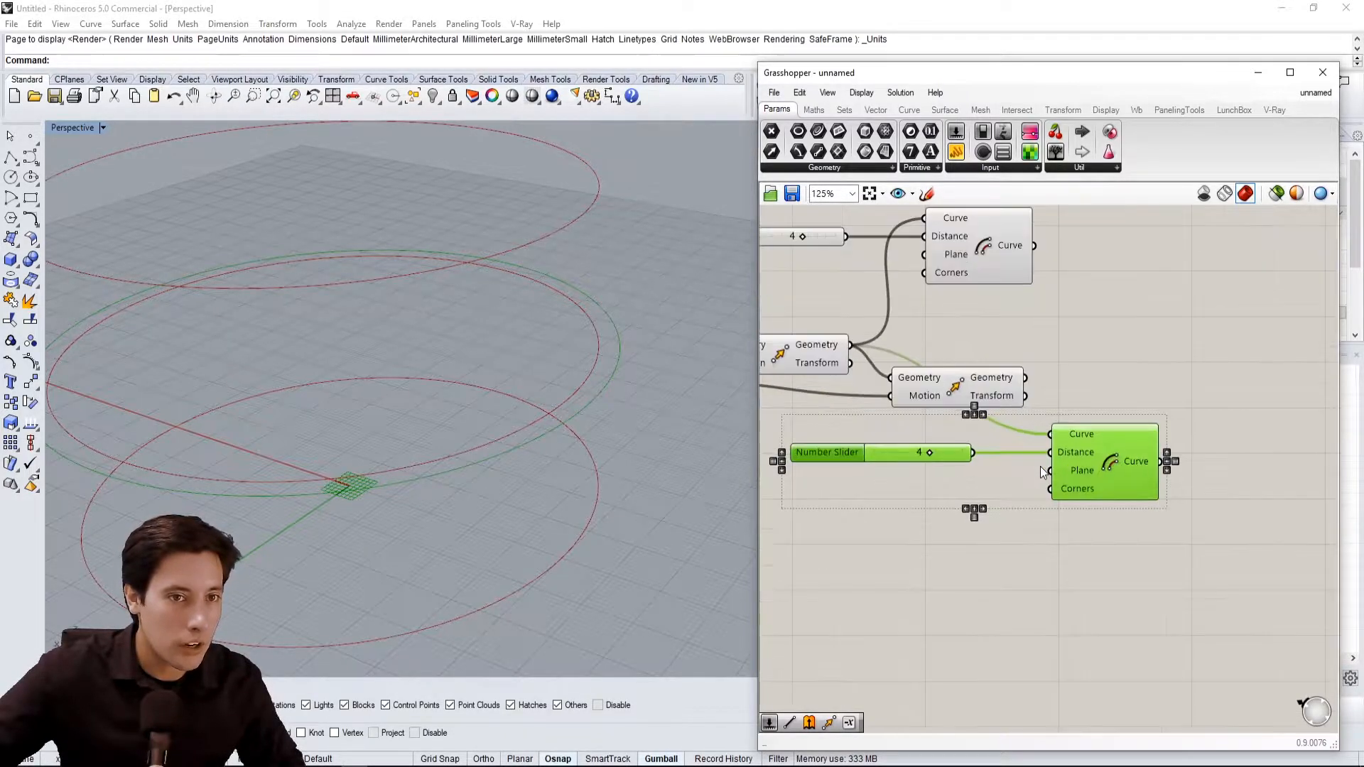
# Replace the duplicated Offset's Curve input with the second Move's Geometry output
pyautogui.click(988, 395)
pyautogui.moveTo(1043, 390); pyautogui.dragTo(1053, 434)
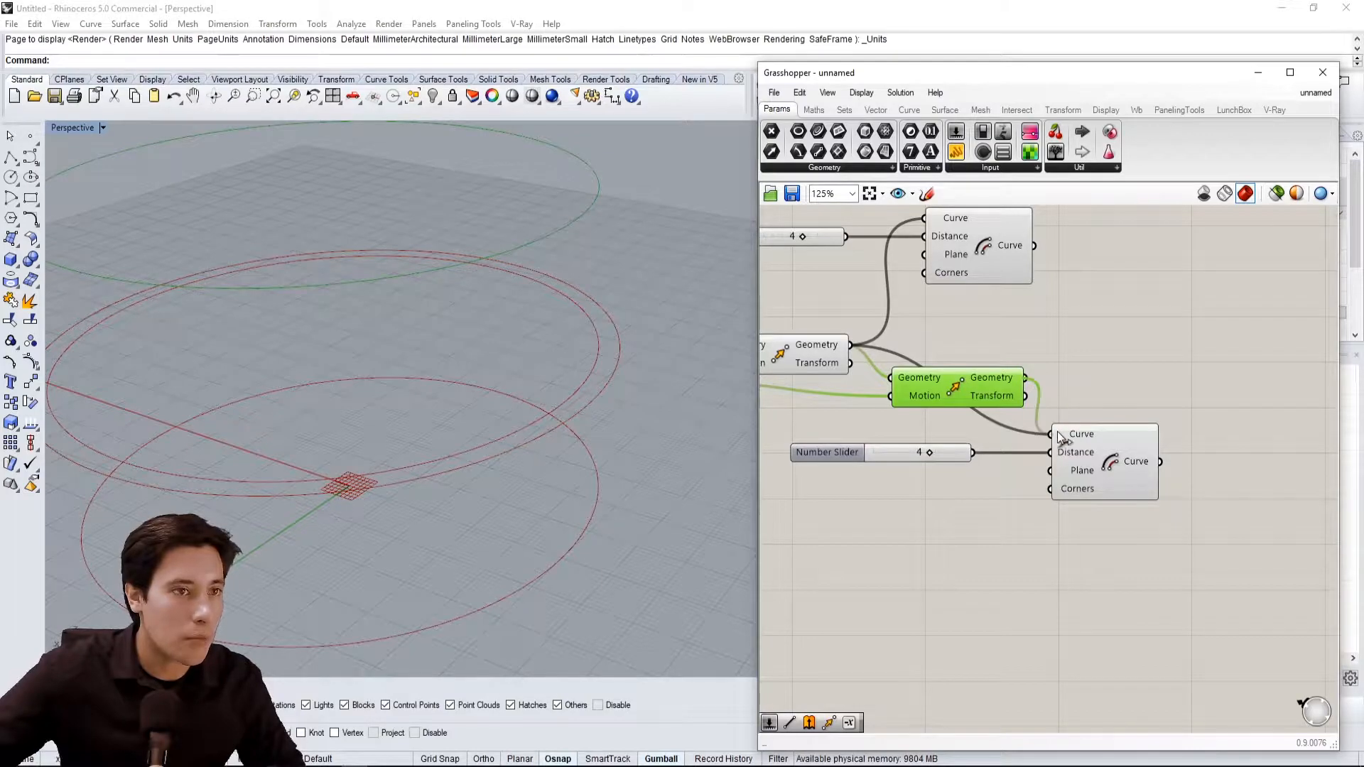
pyautogui.click(1094, 372)
pyautogui.scroll(-2, 1097, 385)
pyautogui.moveTo(1098, 387); pyautogui.dragTo(1132, 469, button='right')
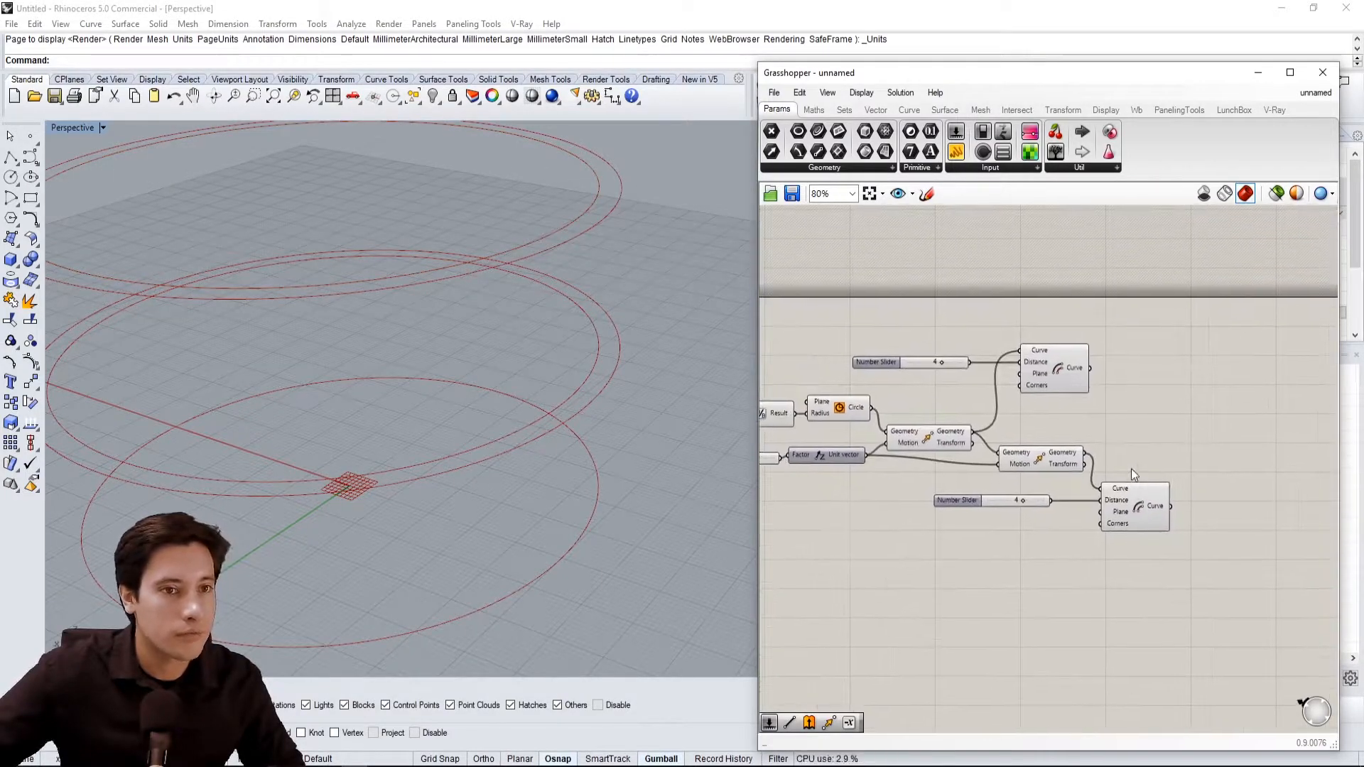
# Turn off the preview of both Move components so only the base circle and the offset circles are displayed
pyautogui.moveTo(984, 542); pyautogui.dragTo(1028, 542, button='right')
pyautogui.click(1055, 459)
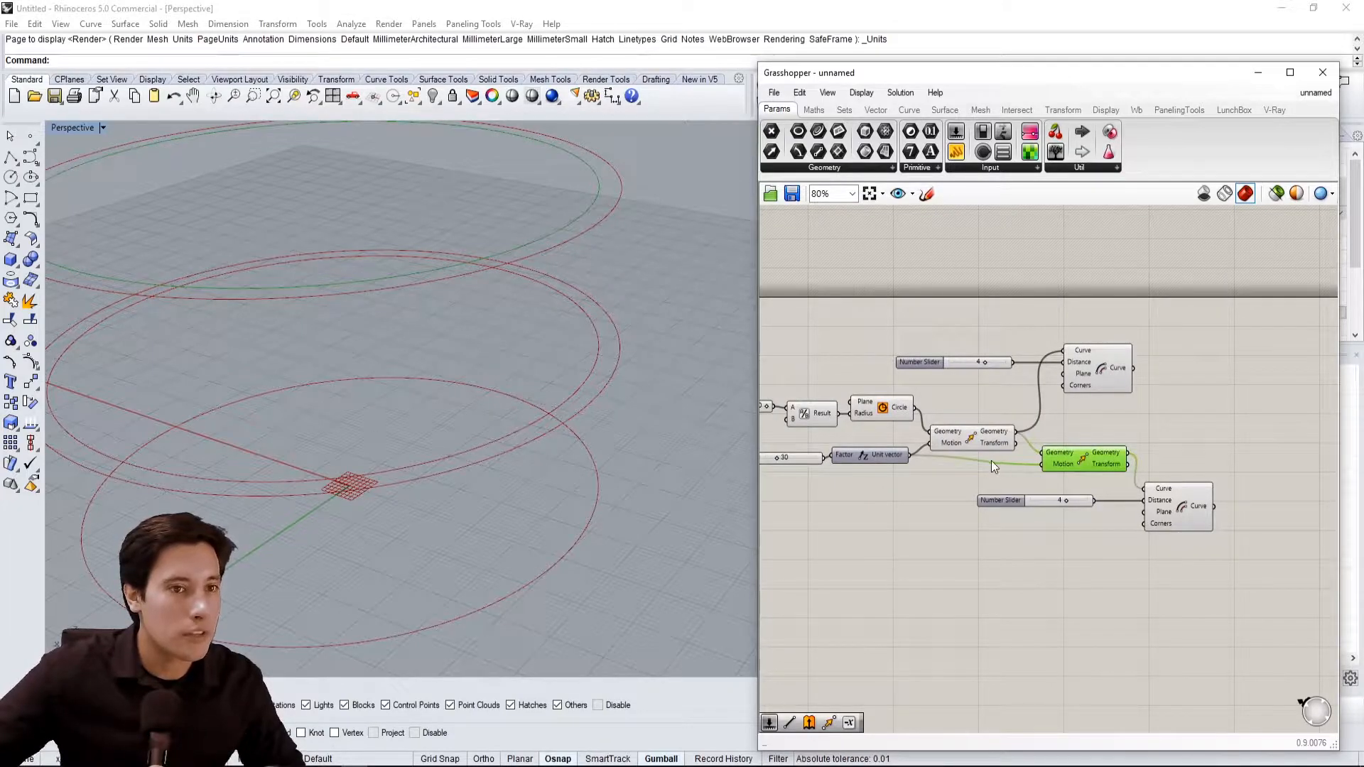
pyautogui.click(1118, 474)
pyautogui.moveTo(1111, 424); pyautogui.dragTo(983, 458)
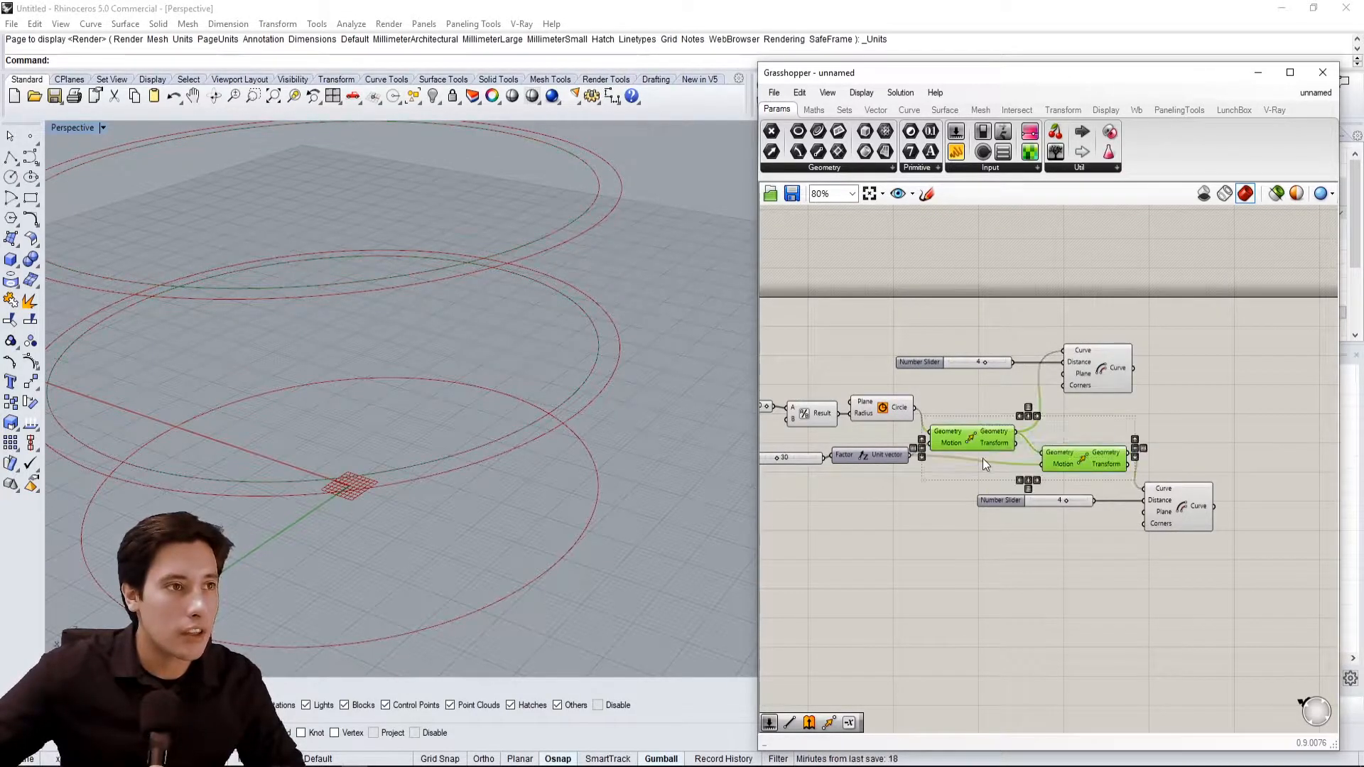
pyautogui.scroll(-1, 657, 419)
pyautogui.moveTo(639, 419); pyautogui.dragTo(625, 387, button='right')
pyautogui.moveTo(996, 409)
pyautogui.mouseDown(button='right')
pyautogui.moveTo(1000, 390)
pyautogui.moveTo(1002, 408)
pyautogui.mouseUp(button='right')
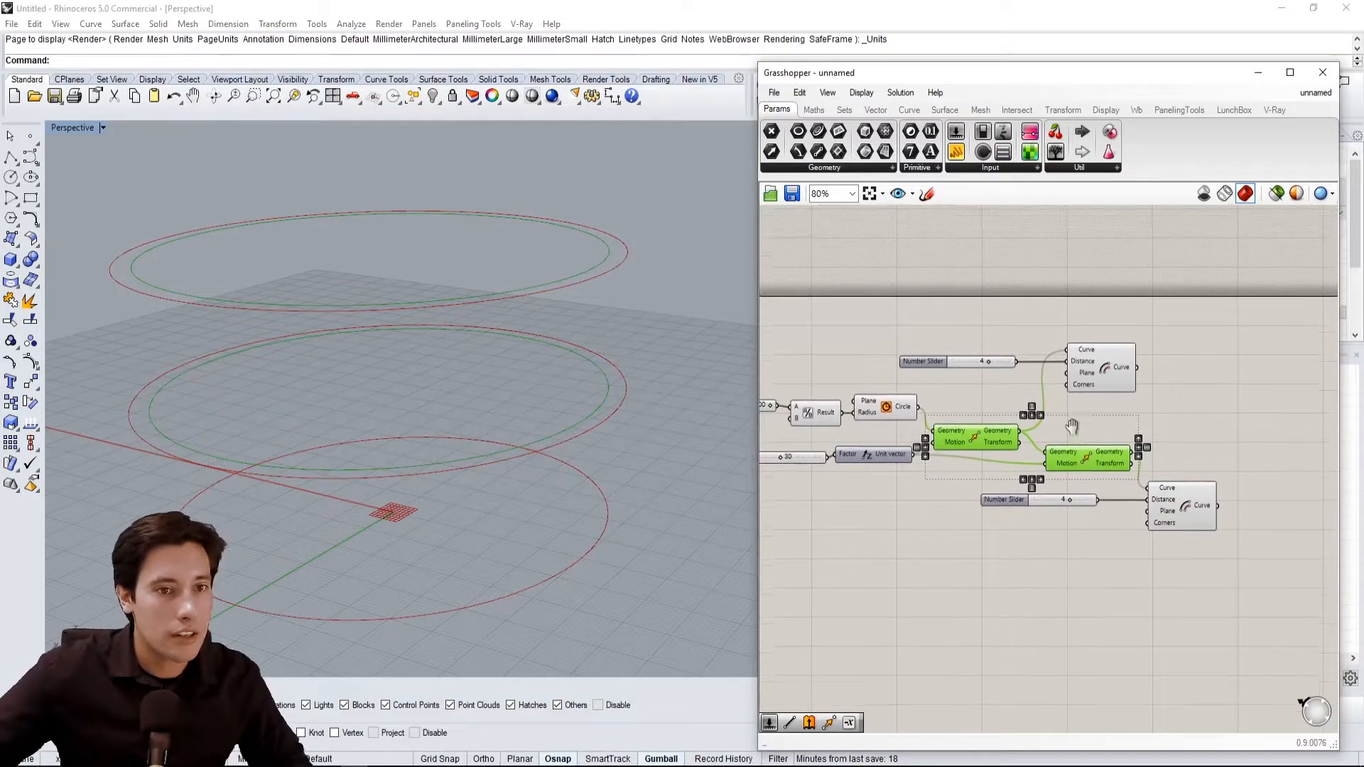
pyautogui.middleClick(1069, 429)
pyautogui.click(1181, 392)
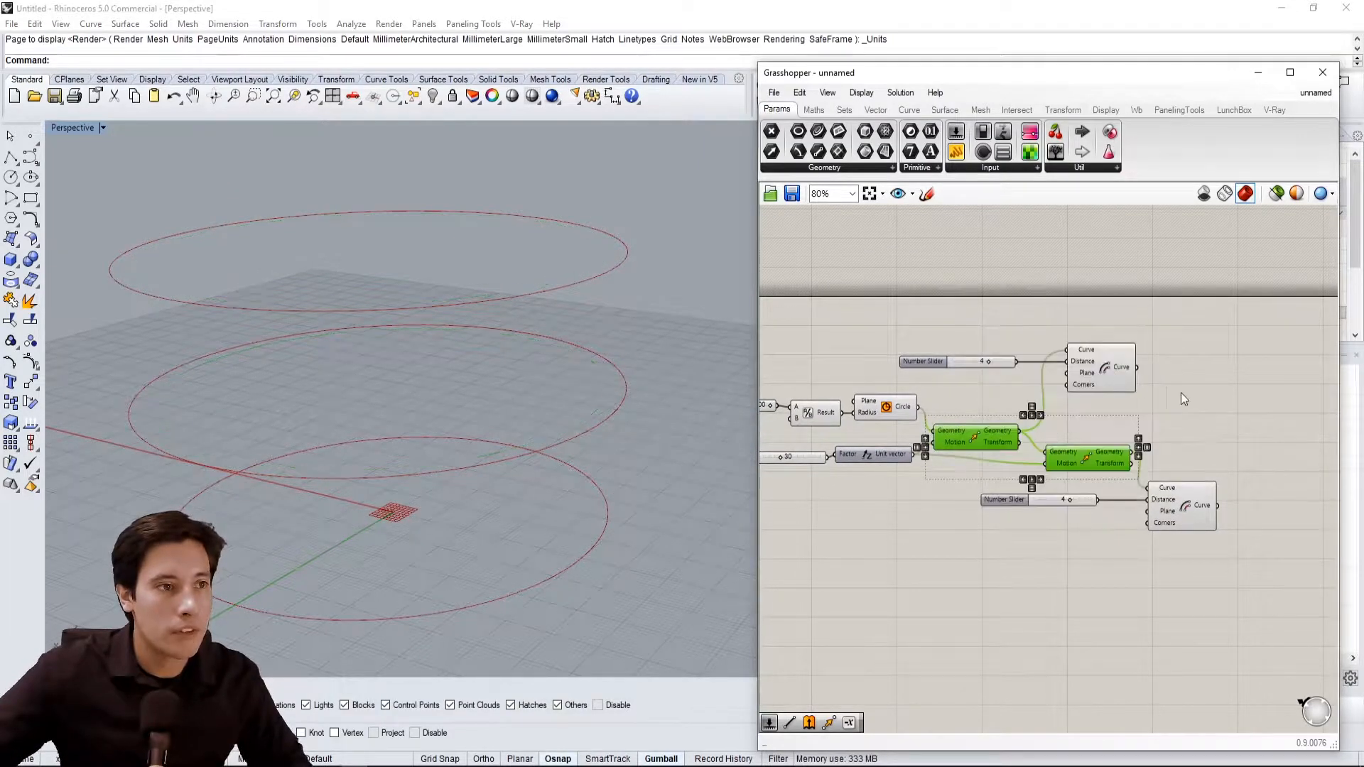
# Tighten the spacing of the second Move and its Offset, and highlight the Offset and Circle components to examine their curves
pyautogui.moveTo(1111, 458); pyautogui.dragTo(1102, 454)
pyautogui.moveTo(1208, 497); pyautogui.dragTo(1207, 477)
pyautogui.click(1187, 524)
pyautogui.click(1180, 492)
pyautogui.click(1195, 513)
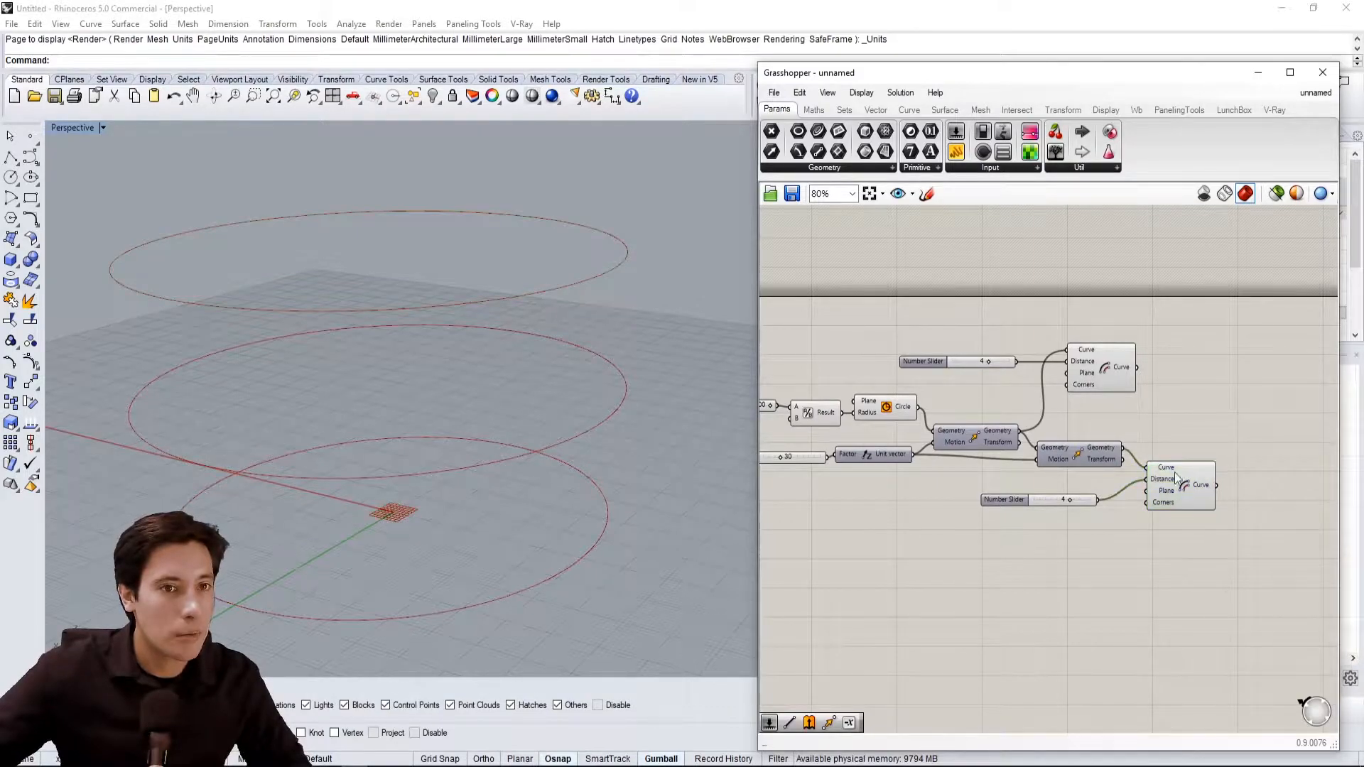
pyautogui.click(1106, 364)
pyautogui.moveTo(904, 412); pyautogui.dragTo(901, 412)
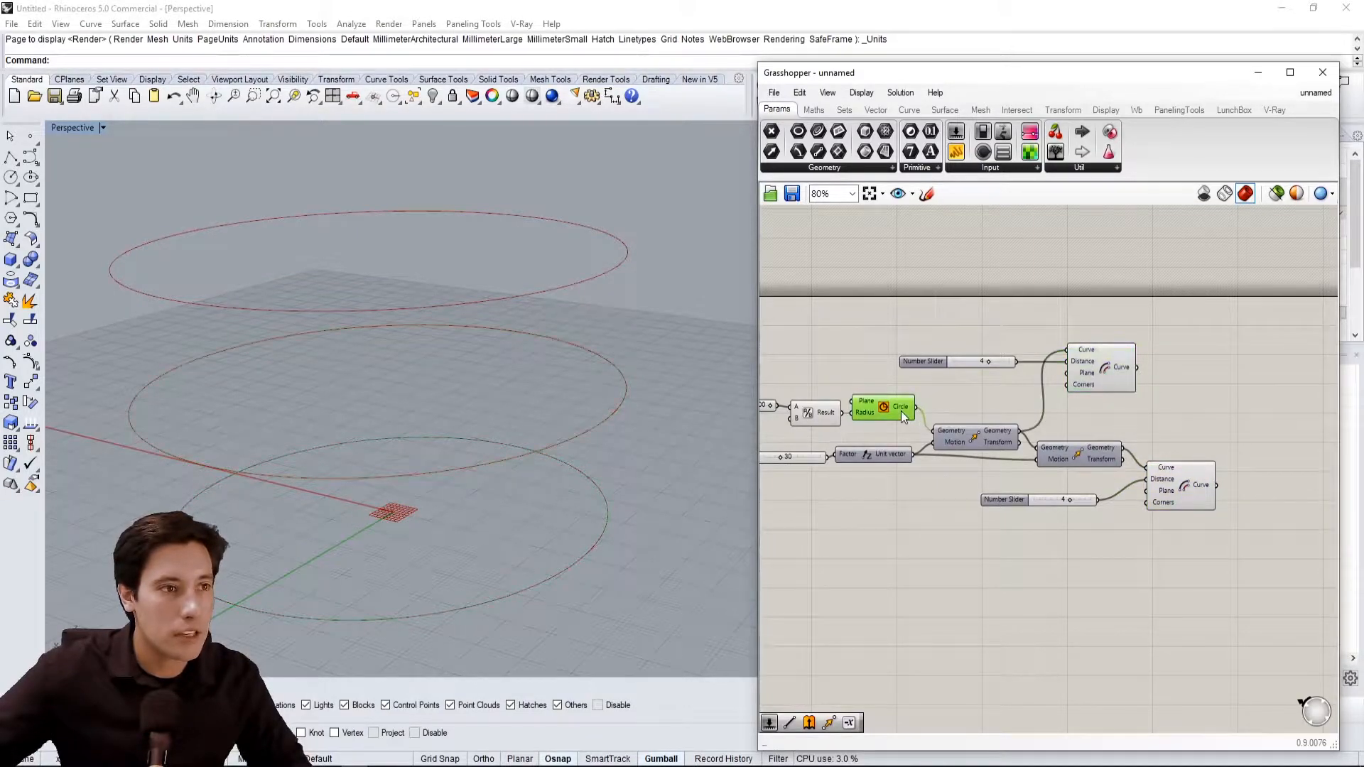
pyautogui.click(1172, 411)
pyautogui.click(1157, 492)
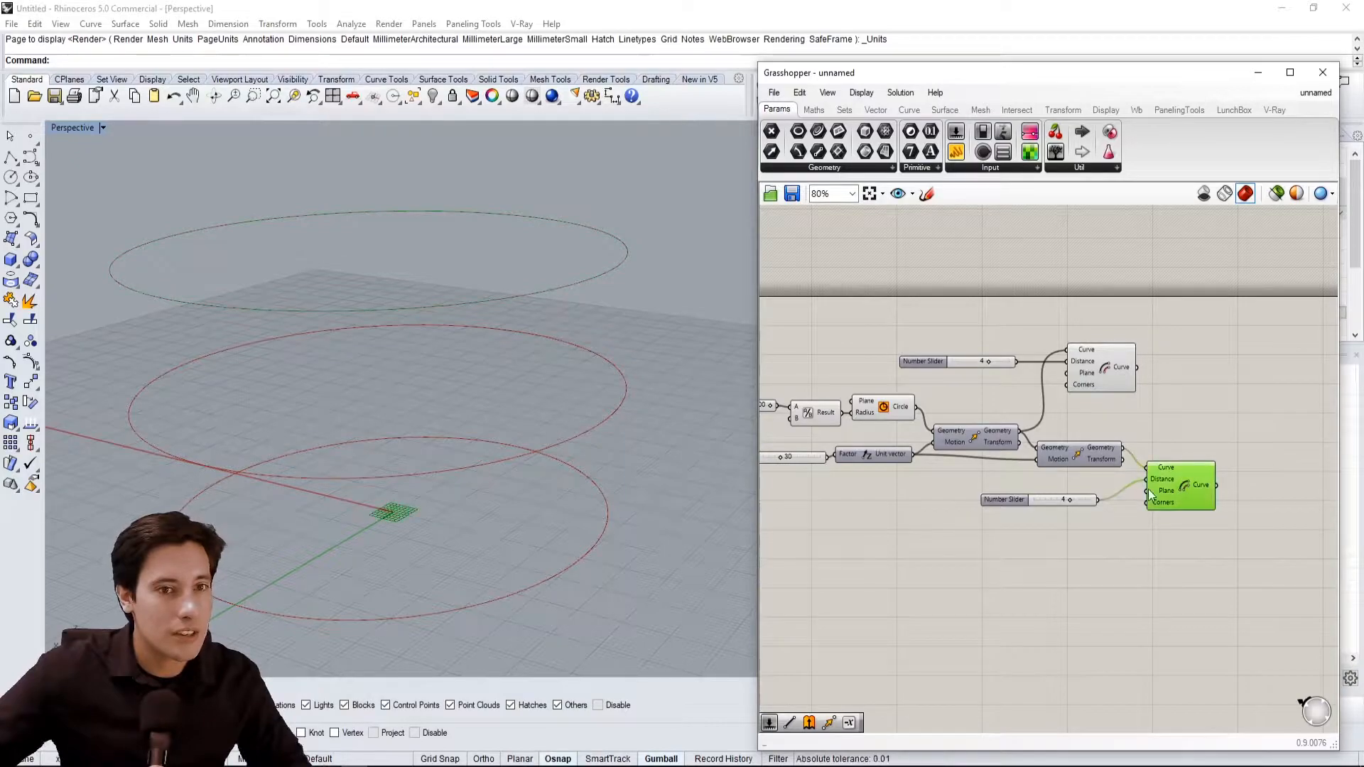
# Rearrange the canvas so the second Move with its Offset and slider sits above the first Move's Offset and slider
pyautogui.moveTo(1265, 559); pyautogui.dragTo(1137, 441)
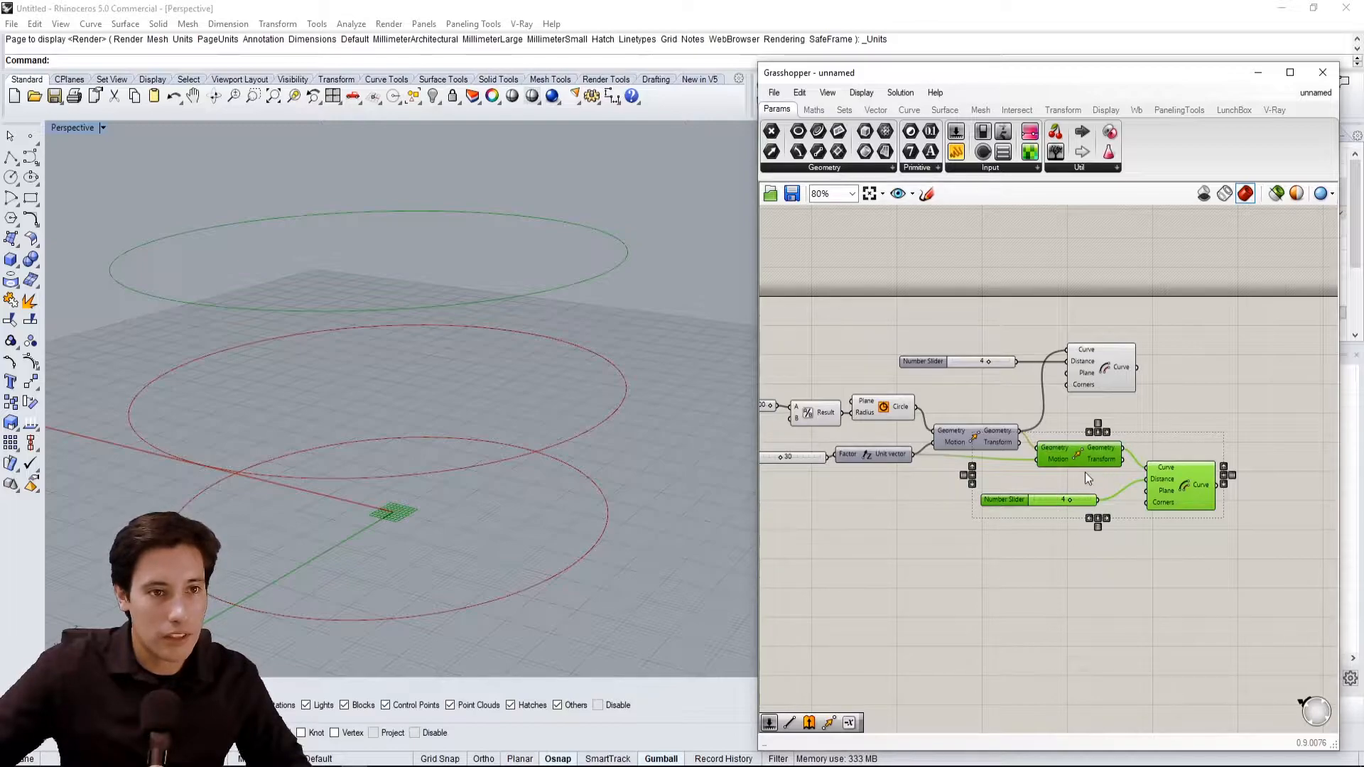
pyautogui.moveTo(1187, 486); pyautogui.dragTo(1257, 467)
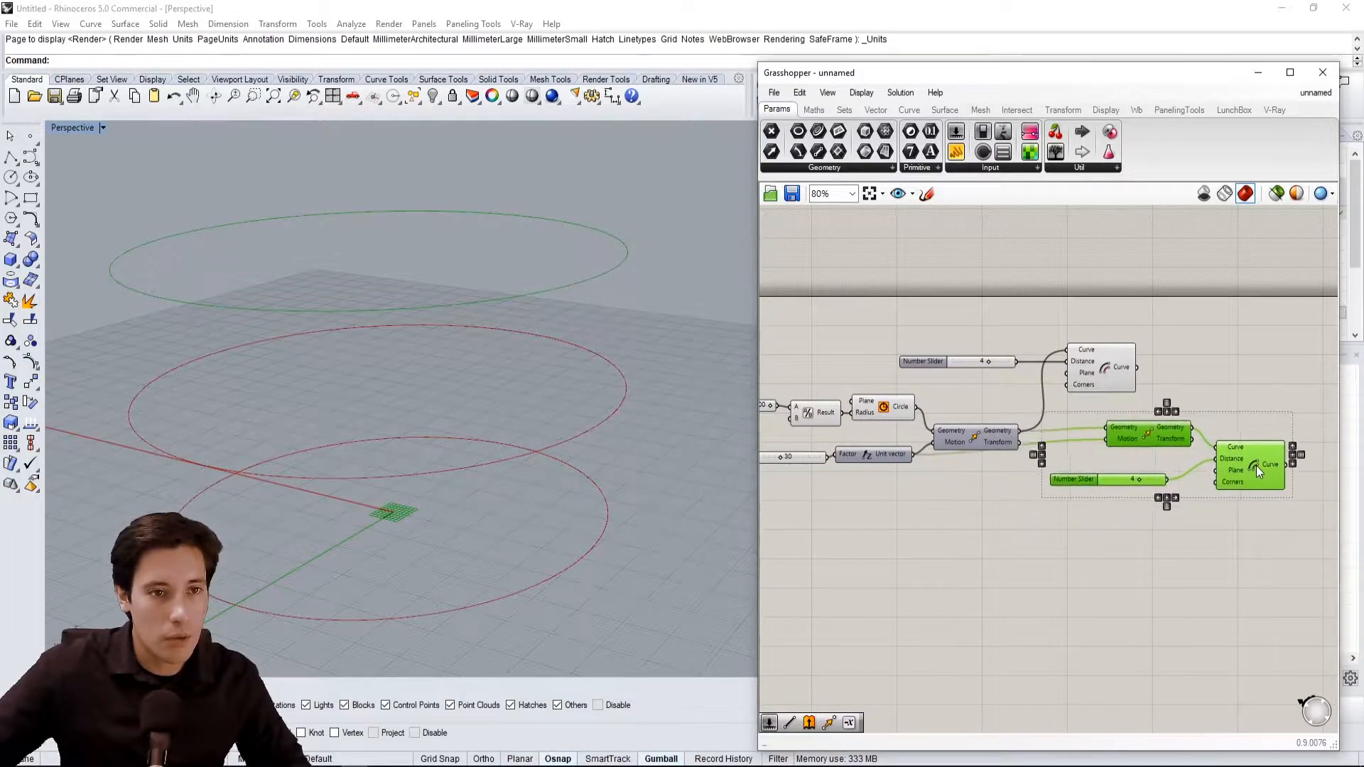
pyautogui.moveTo(1223, 385); pyautogui.dragTo(955, 331)
pyautogui.moveTo(1102, 383); pyautogui.dragTo(1136, 551)
pyautogui.moveTo(1260, 489); pyautogui.dragTo(1136, 373)
pyautogui.click(1157, 505)
# Place the top circle's distance slider above the second Move and align its Offset component beside that Move
pyautogui.scroll(1, 1080, 424)
pyautogui.moveTo(1080, 424); pyautogui.dragTo(1088, 316)
pyautogui.moveTo(1276, 383); pyautogui.dragTo(1268, 352)
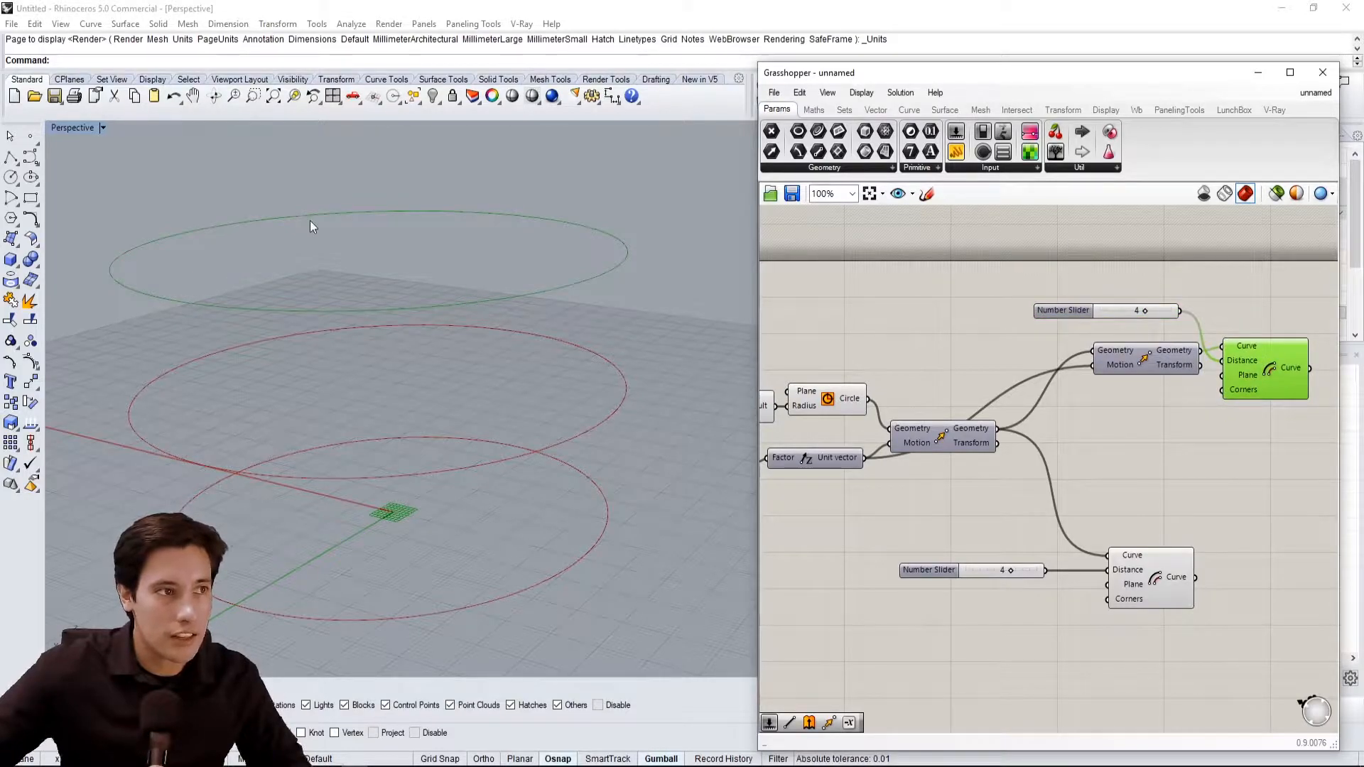
# Move the middle circle's Offset and slider up so that Offset sits directly beneath the top circle's Offset
pyautogui.scroll(-2, 1102, 530)
pyautogui.moveTo(1194, 628); pyautogui.dragTo(953, 492)
pyautogui.moveTo(1131, 567); pyautogui.dragTo(1206, 502)
pyautogui.click(1198, 553)
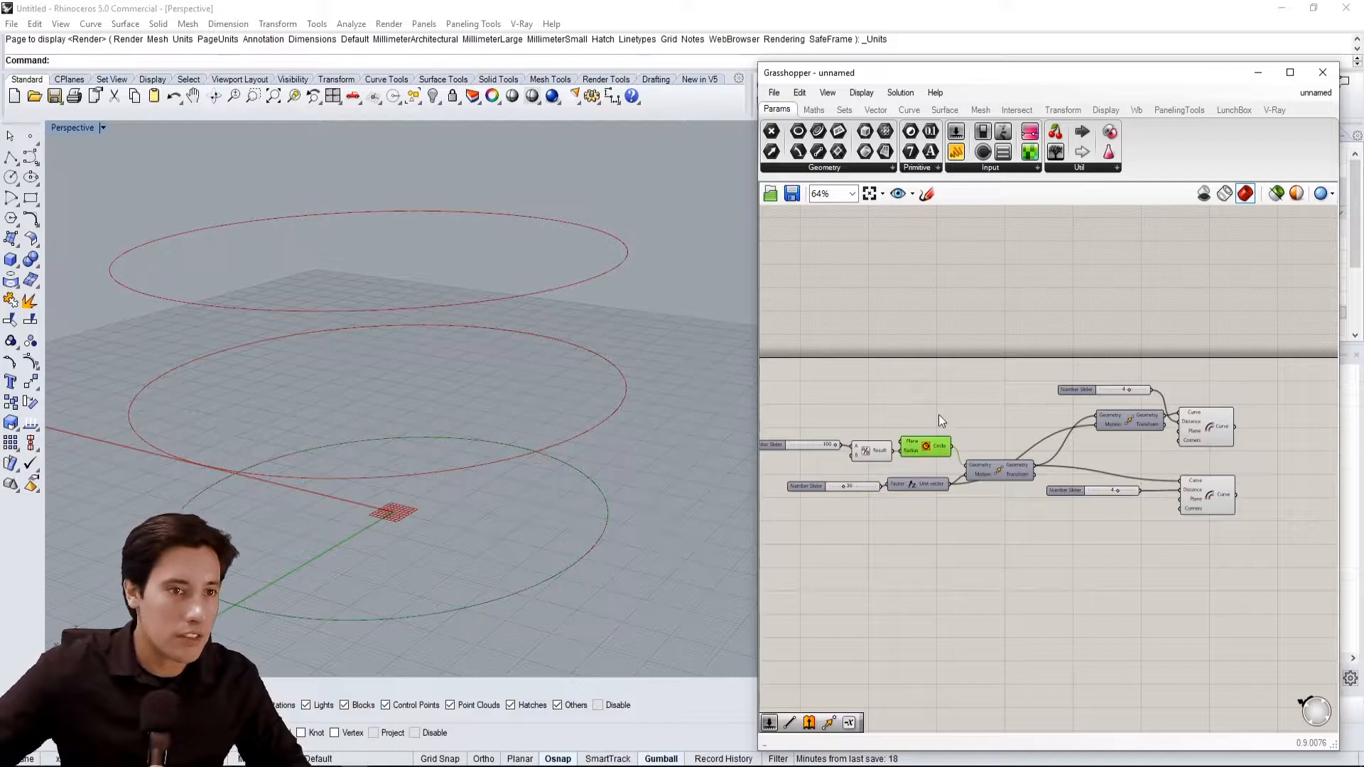
# Add a Loft component beyond the two Offset components
pyautogui.scroll(-2, 1044, 497)
pyautogui.doubleClick(1210, 462)
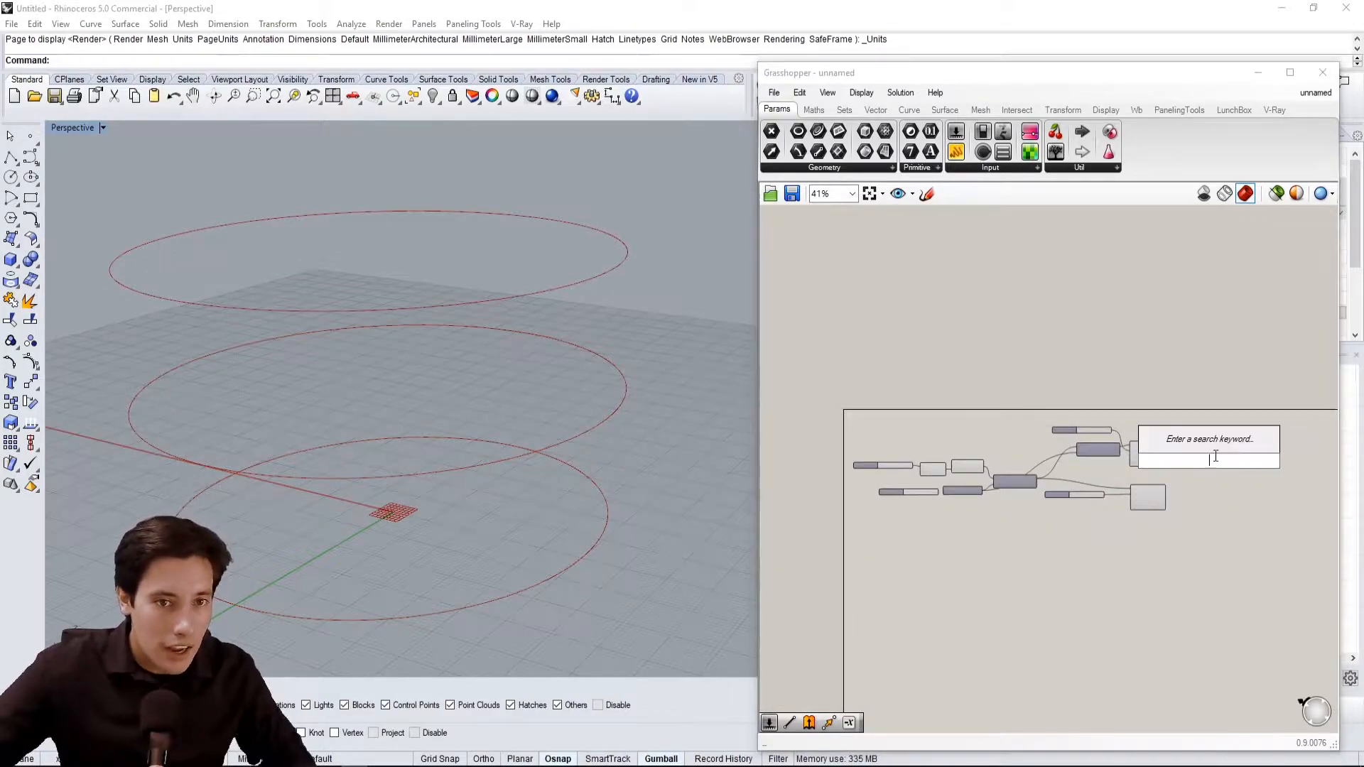
pyautogui.write('LOFT')
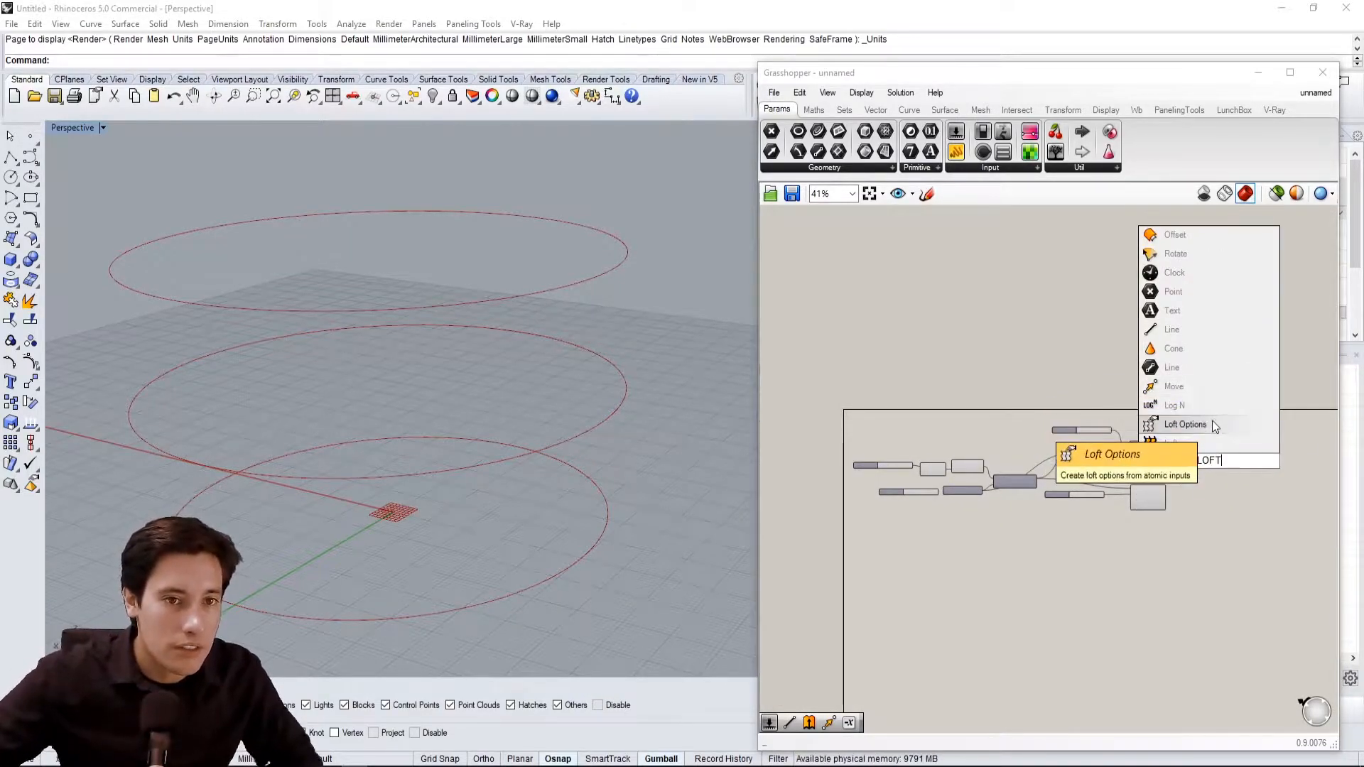
pyautogui.click(1204, 443)
pyautogui.scroll(3, 1203, 455)
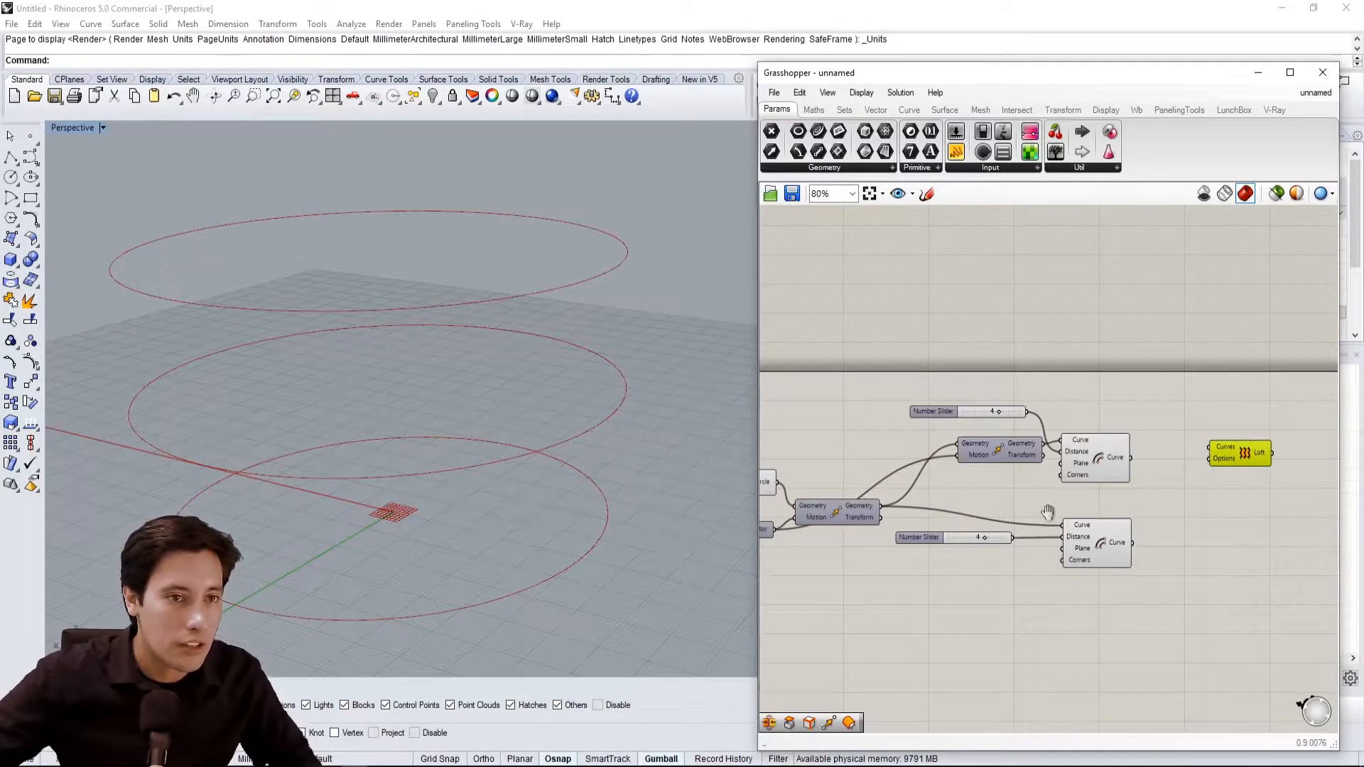
pyautogui.moveTo(1044, 516); pyautogui.dragTo(1098, 501, button='right')
# Connect the base Circle and the top Offset curve to the Loft's Curves input and flatten that input
pyautogui.click(829, 459)
pyautogui.click(807, 469)
pyautogui.keyDown('shift'); pyautogui.moveTo(830, 469); pyautogui.dragTo(1265, 433); pyautogui.keyUp('shift')
pyautogui.click(1209, 455)
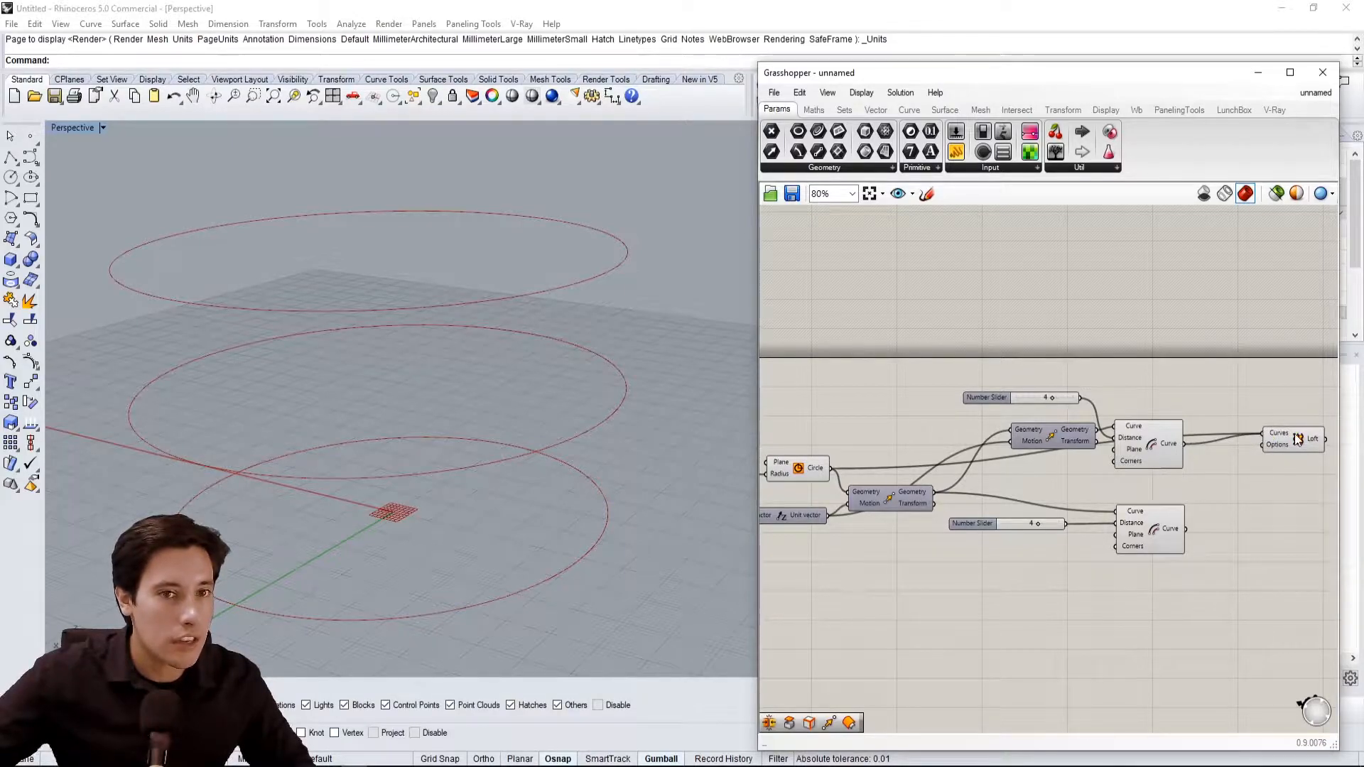
pyautogui.rightClick(1279, 435)
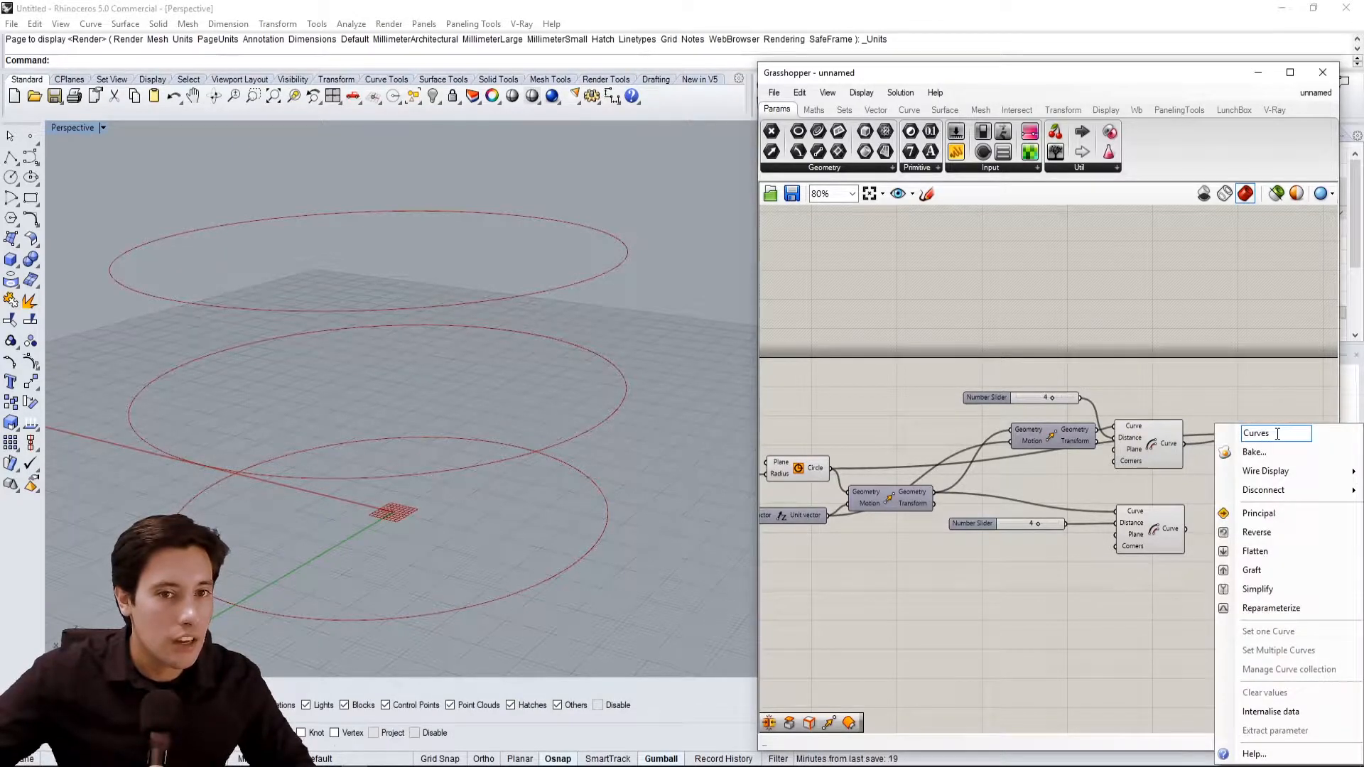
pyautogui.click(1256, 552)
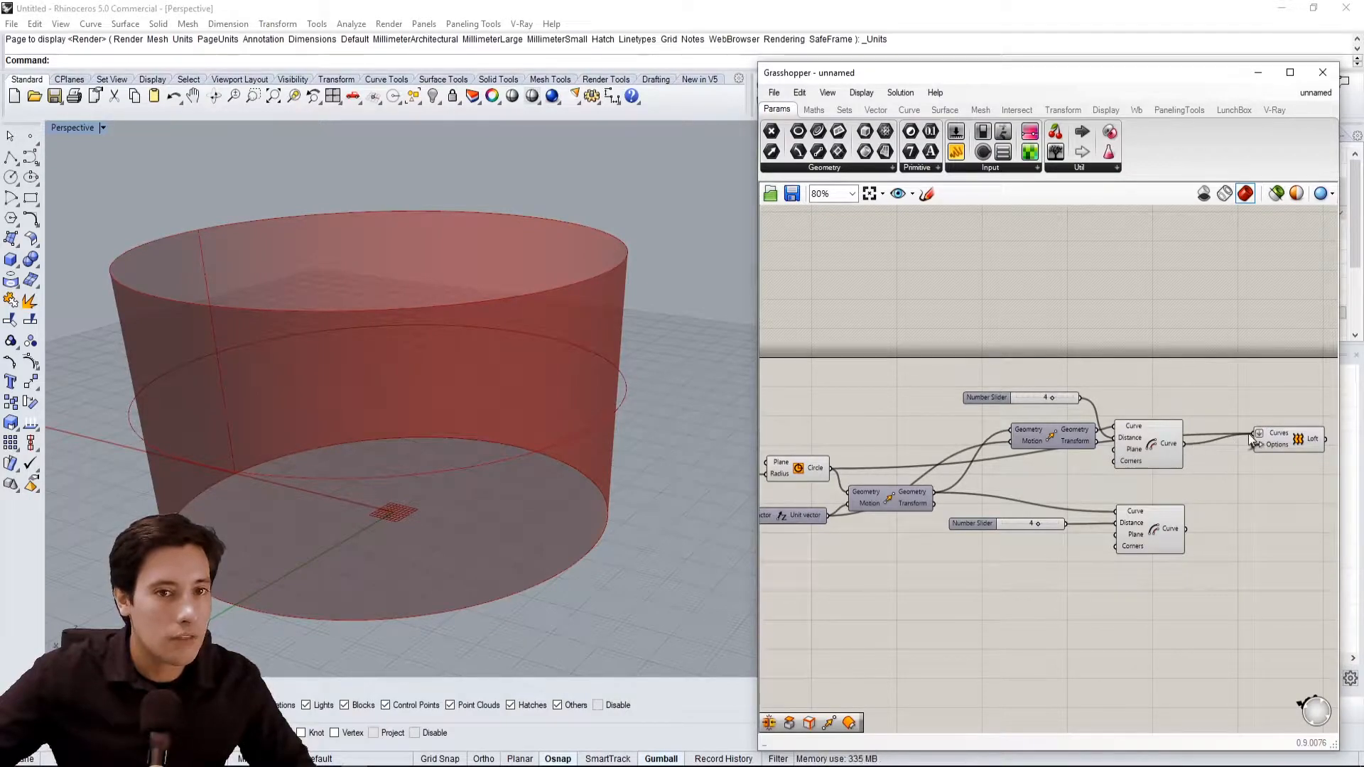
# Rewire the Loft's Curves input to take the base circle, the middle Offset and the top Offset in that order
pyautogui.click(821, 481)
pyautogui.click(1145, 441)
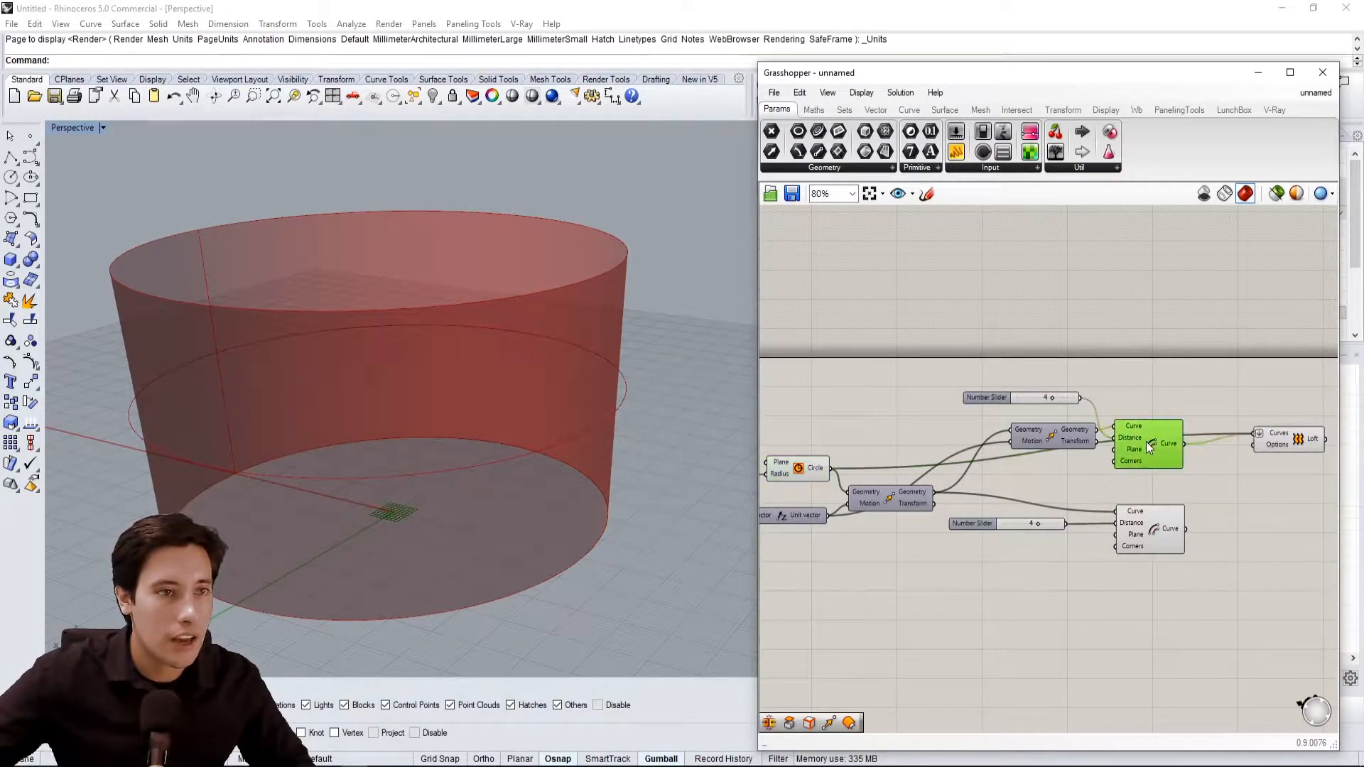
pyautogui.keyDown('ctrl'); pyautogui.moveTo(1218, 442); pyautogui.dragTo(1187, 445); pyautogui.keyUp('ctrl')
pyautogui.moveTo(1295, 440); pyautogui.dragTo(1252, 486)
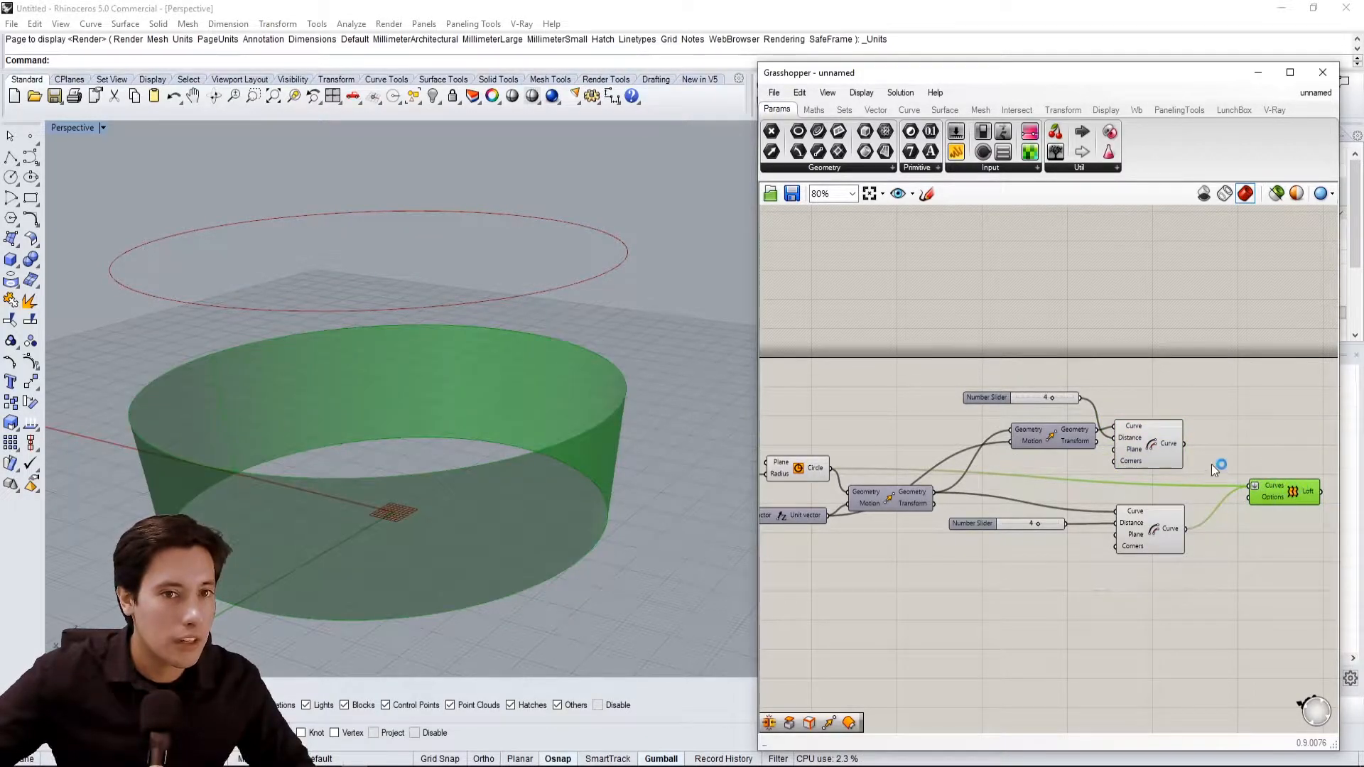
pyautogui.keyDown('shift'); pyautogui.moveTo(1184, 443); pyautogui.dragTo(1274, 481); pyautogui.keyUp('shift')
pyautogui.click(1295, 475)
pyautogui.click(1273, 528)
# Set the base circle's size slider to 90 and the height slider feeding the unit vector to 36
pyautogui.moveTo(568, 480); pyautogui.dragTo(512, 445, button='right')
pyautogui.moveTo(900, 400); pyautogui.dragTo(1040, 372, button='right')
pyautogui.scroll(4, 871, 475)
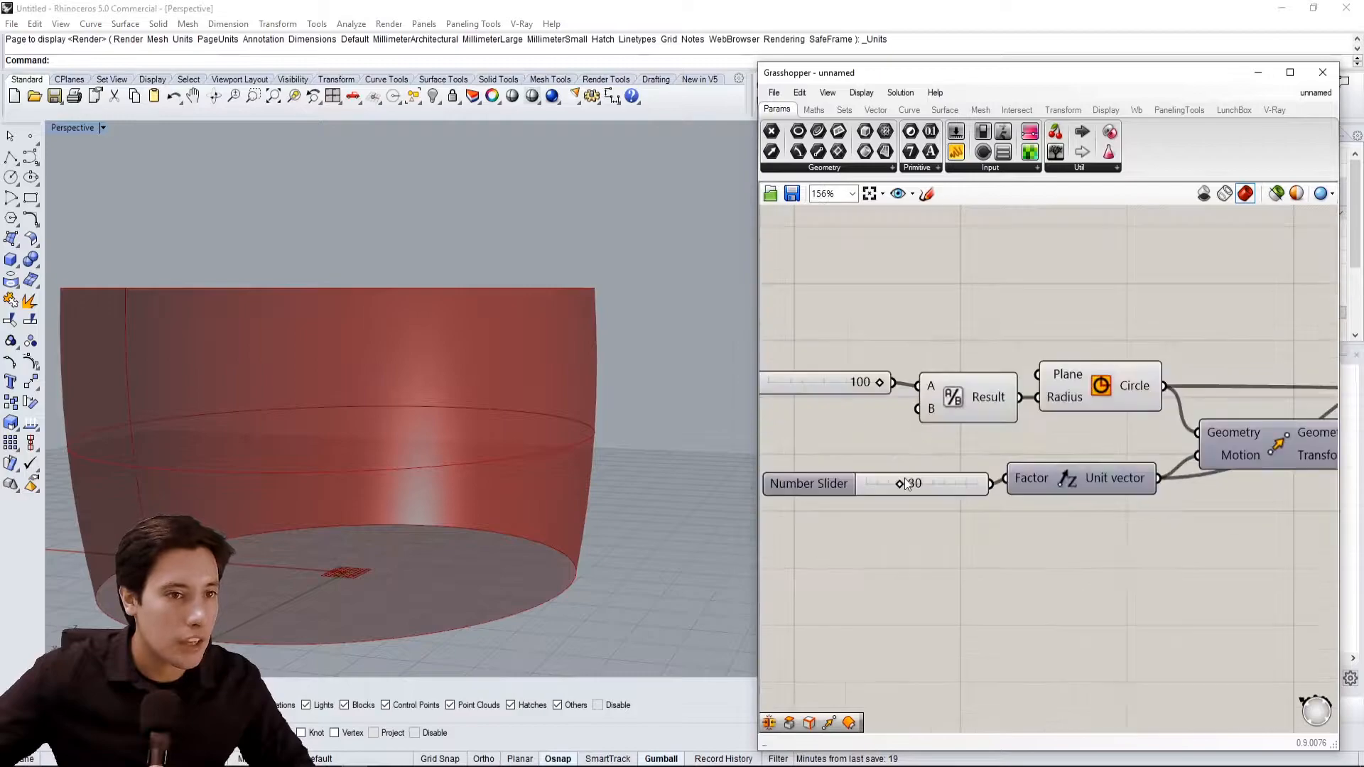
pyautogui.moveTo(903, 483); pyautogui.dragTo(913, 484)
pyautogui.moveTo(916, 420); pyautogui.dragTo(979, 446, button='right')
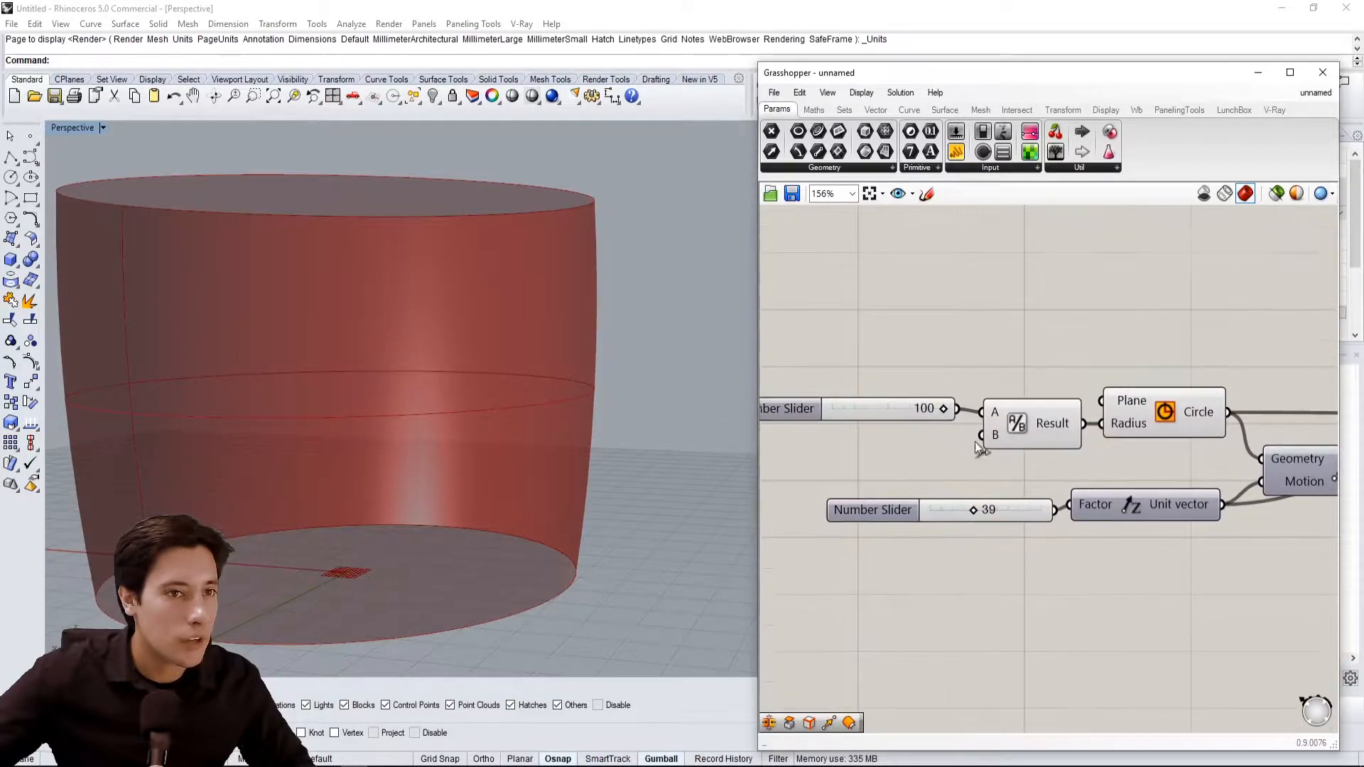
pyautogui.moveTo(944, 411)
pyautogui.mouseDown()
pyautogui.moveTo(906, 409)
pyautogui.moveTo(932, 411)
pyautogui.mouseUp()
pyautogui.moveTo(1224, 366); pyautogui.dragTo(1160, 371, button='right')
pyautogui.click(1130, 420)
pyautogui.moveTo(910, 518)
pyautogui.mouseDown()
pyautogui.moveTo(922, 517)
pyautogui.moveTo(907, 517)
pyautogui.mouseUp()
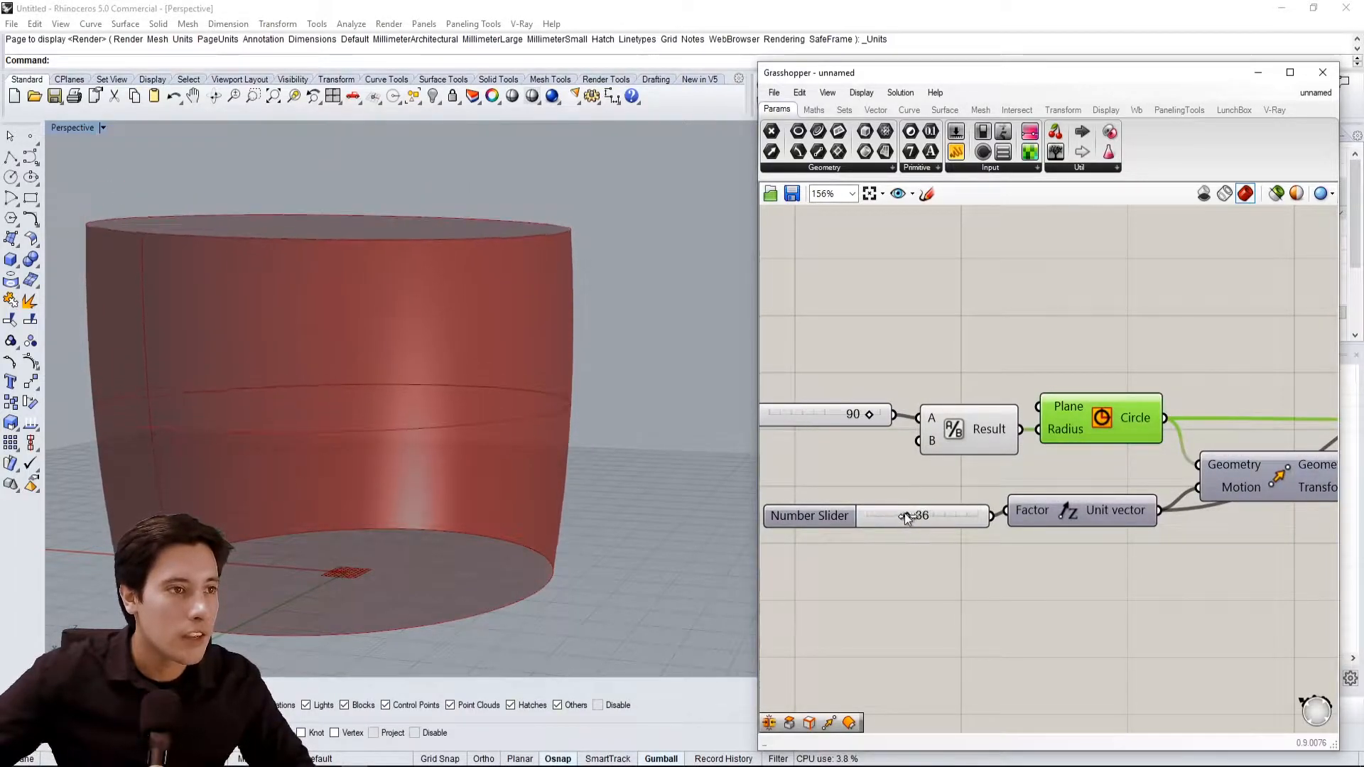
# Set the middle circle's offset distance slider to 5 and the top circle's offset distance slider to 0
pyautogui.scroll(-2, 1035, 359)
pyautogui.moveTo(1251, 401); pyautogui.dragTo(974, 455, button='right')
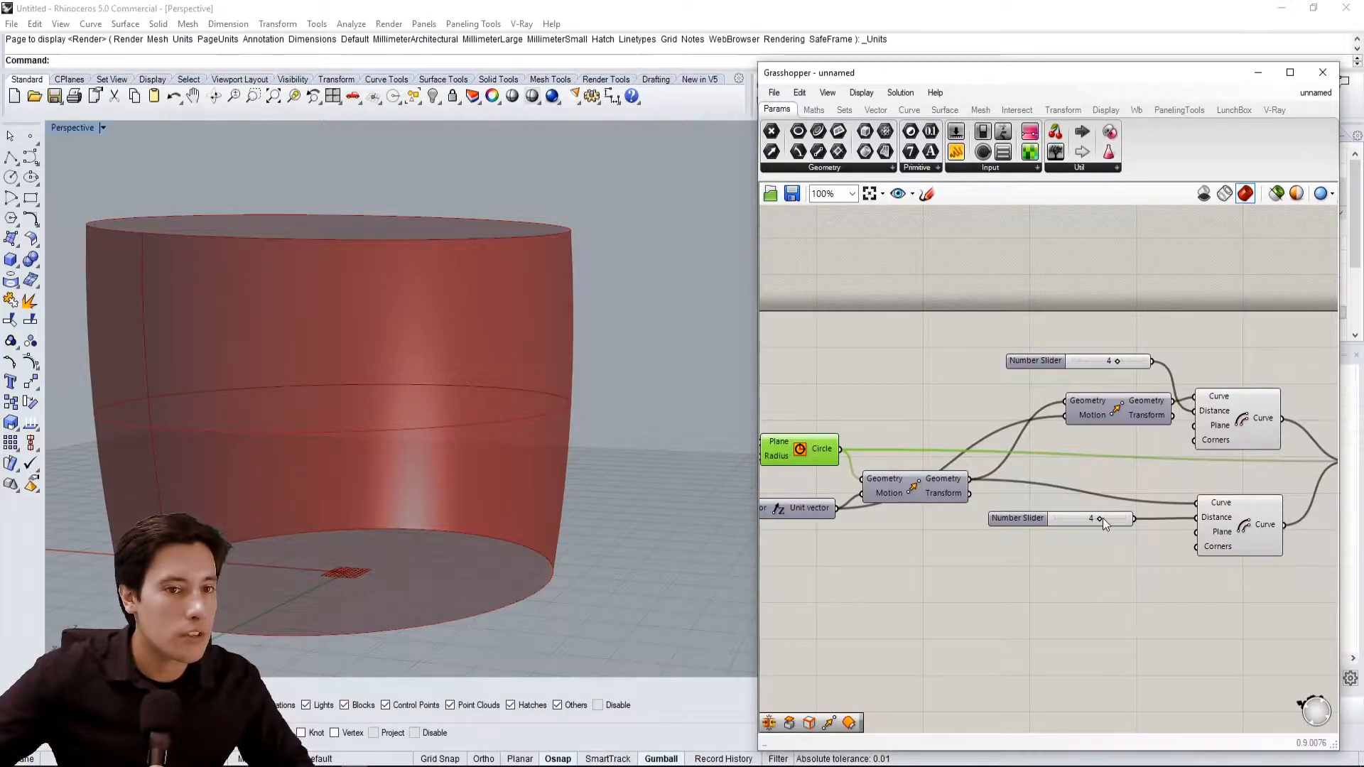
pyautogui.moveTo(1101, 520)
pyautogui.mouseDown()
pyautogui.moveTo(1075, 518)
pyautogui.moveTo(1104, 515)
pyautogui.mouseUp()
pyautogui.click(1069, 480)
pyautogui.scroll(4, 1044, 405)
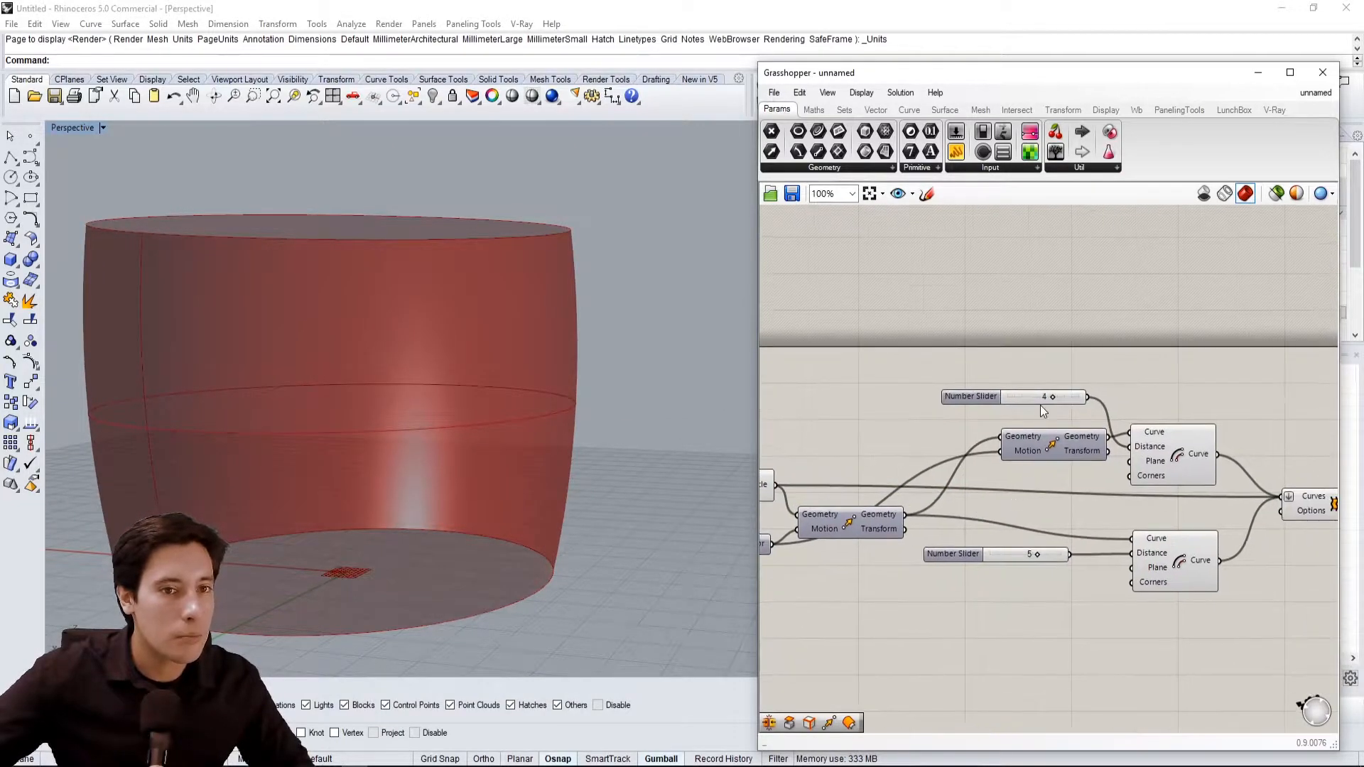
pyautogui.moveTo(1068, 403); pyautogui.dragTo(1050, 403)
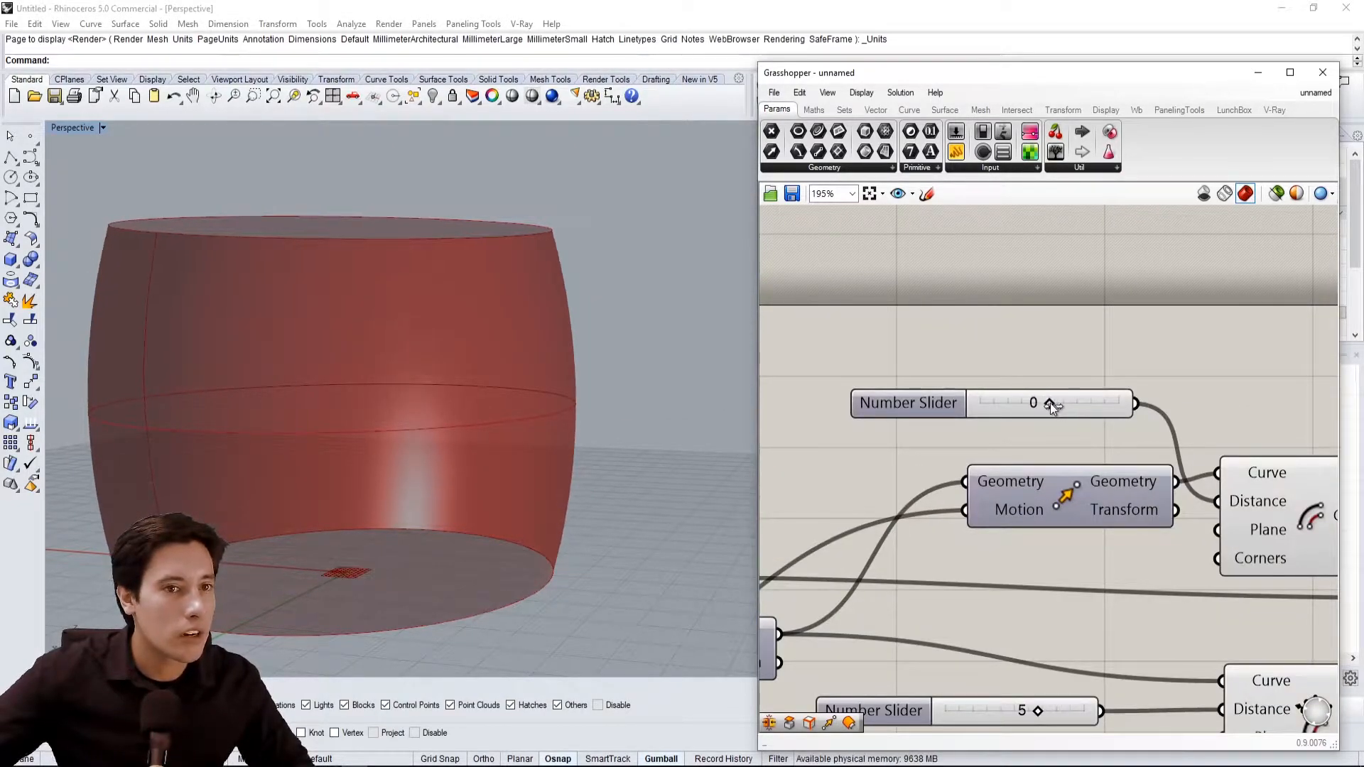
pyautogui.moveTo(997, 697); pyautogui.dragTo(1018, 604, button='right')
pyautogui.moveTo(1058, 622)
pyautogui.mouseDown()
pyautogui.moveTo(1036, 621)
pyautogui.moveTo(1059, 619)
pyautogui.mouseUp()
# Shift the upper Move, both Offsets and their sliders closer to the first Move component
pyautogui.scroll(-7, 1070, 492)
pyautogui.moveTo(1137, 512); pyautogui.dragTo(1091, 478, button='right')
pyautogui.moveTo(1230, 537); pyautogui.dragTo(1074, 361)
pyautogui.scroll(5, 1012, 438)
pyautogui.moveTo(1169, 456); pyautogui.dragTo(1160, 461)
pyautogui.click(1132, 387)
pyautogui.moveTo(543, 357); pyautogui.dragTo(512, 412, button='right')
pyautogui.scroll(-5, 192, 340)
pyautogui.keyDown('shift'); pyautogui.moveTo(226, 374); pyautogui.dragTo(369, 449, button='right'); pyautogui.keyUp('shift')
pyautogui.moveTo(369, 449); pyautogui.dragTo(474, 470, button='right')
pyautogui.keyDown('shift'); pyautogui.moveTo(474, 470); pyautogui.dragTo(462, 445, button='right'); pyautogui.keyUp('shift')
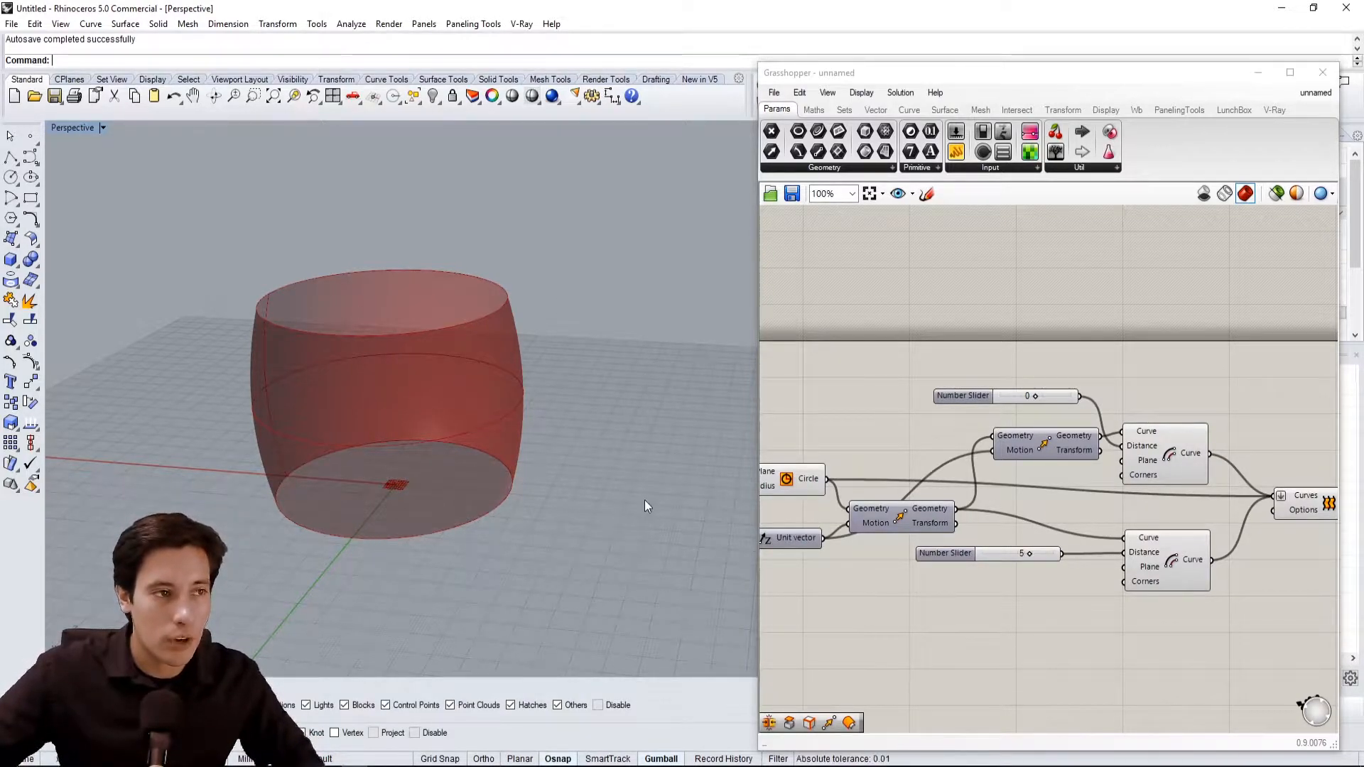
# Add a panel reading BASE CIRCLE, shrink it and place it above the base circle's size slider
pyautogui.scroll(-2, 1094, 510)
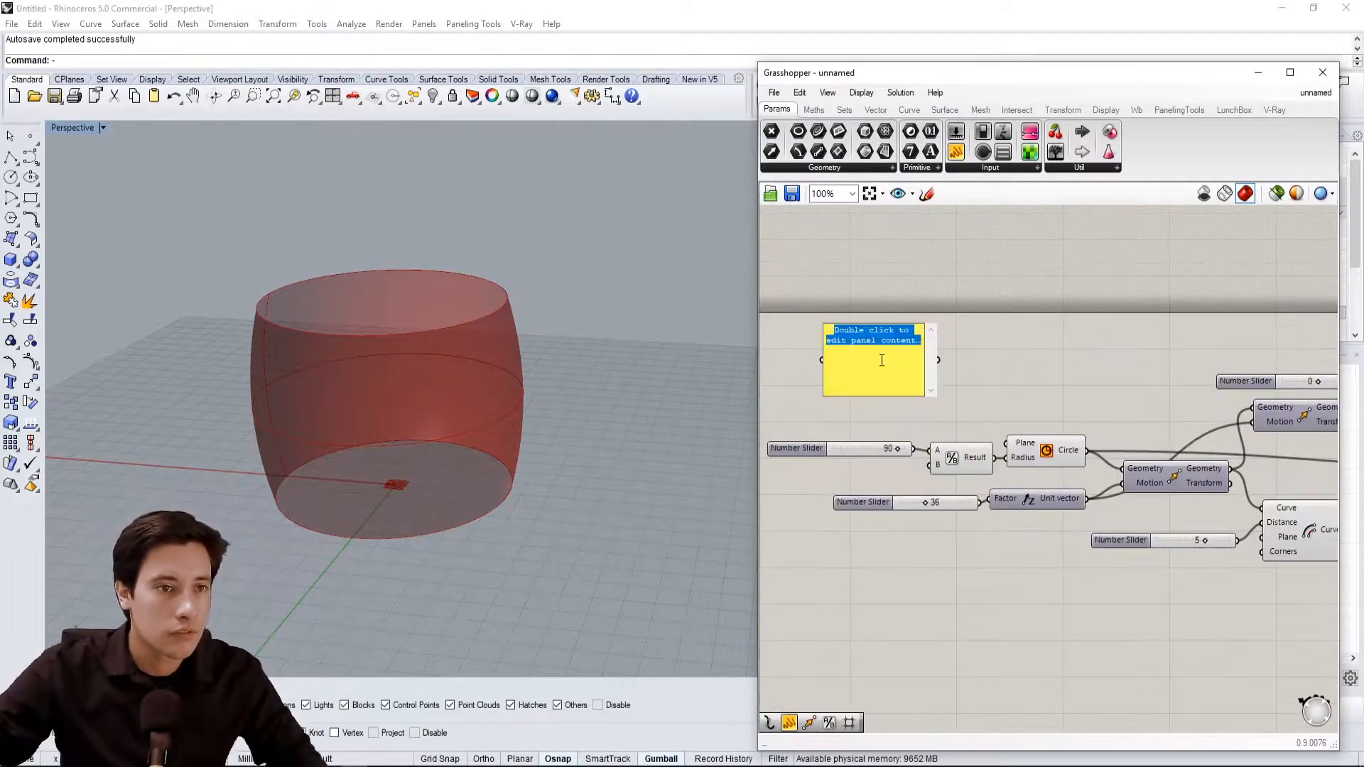
pyautogui.click(382, 470)
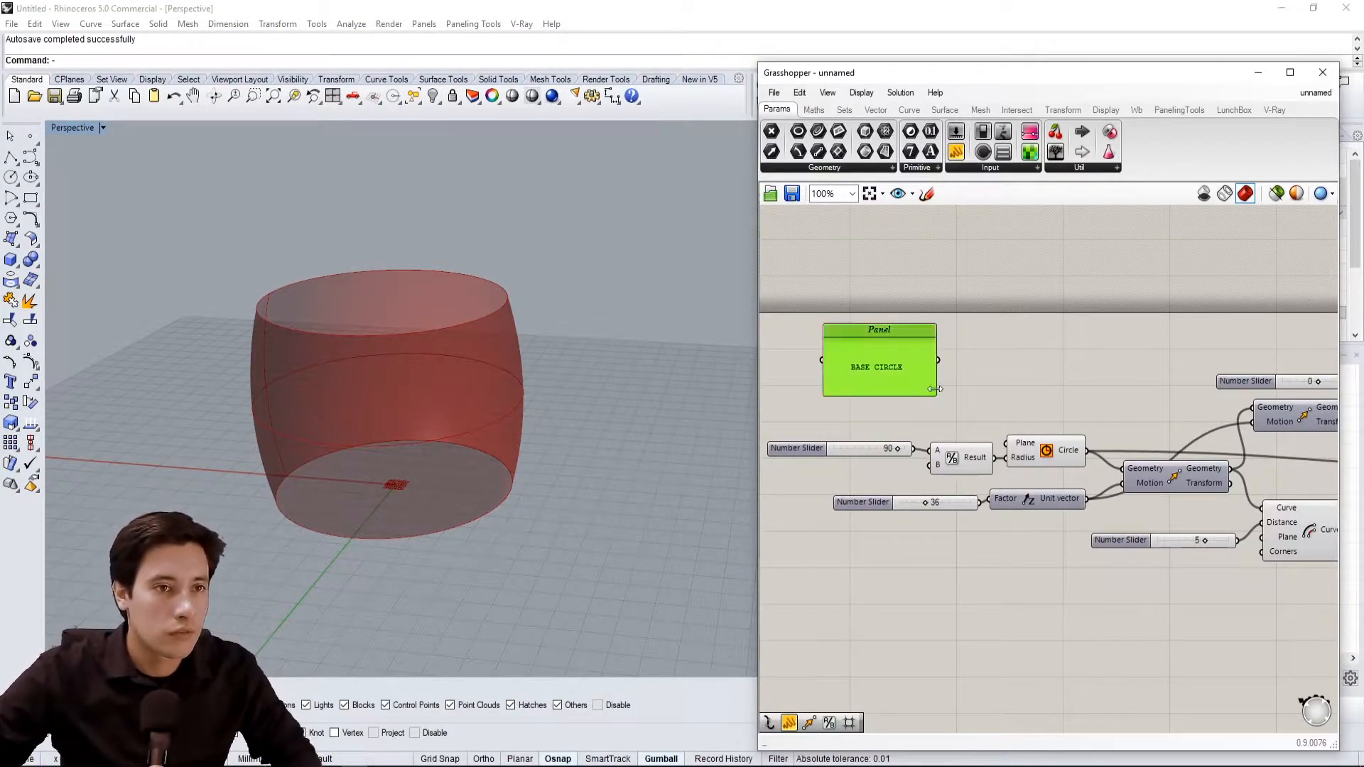
pyautogui.moveTo(936, 395); pyautogui.dragTo(904, 369)
pyautogui.moveTo(881, 350); pyautogui.dragTo(826, 414)
# Label the height slider with a copy of the panel reading HEIGHT X2
pyautogui.doubleClick(826, 412)
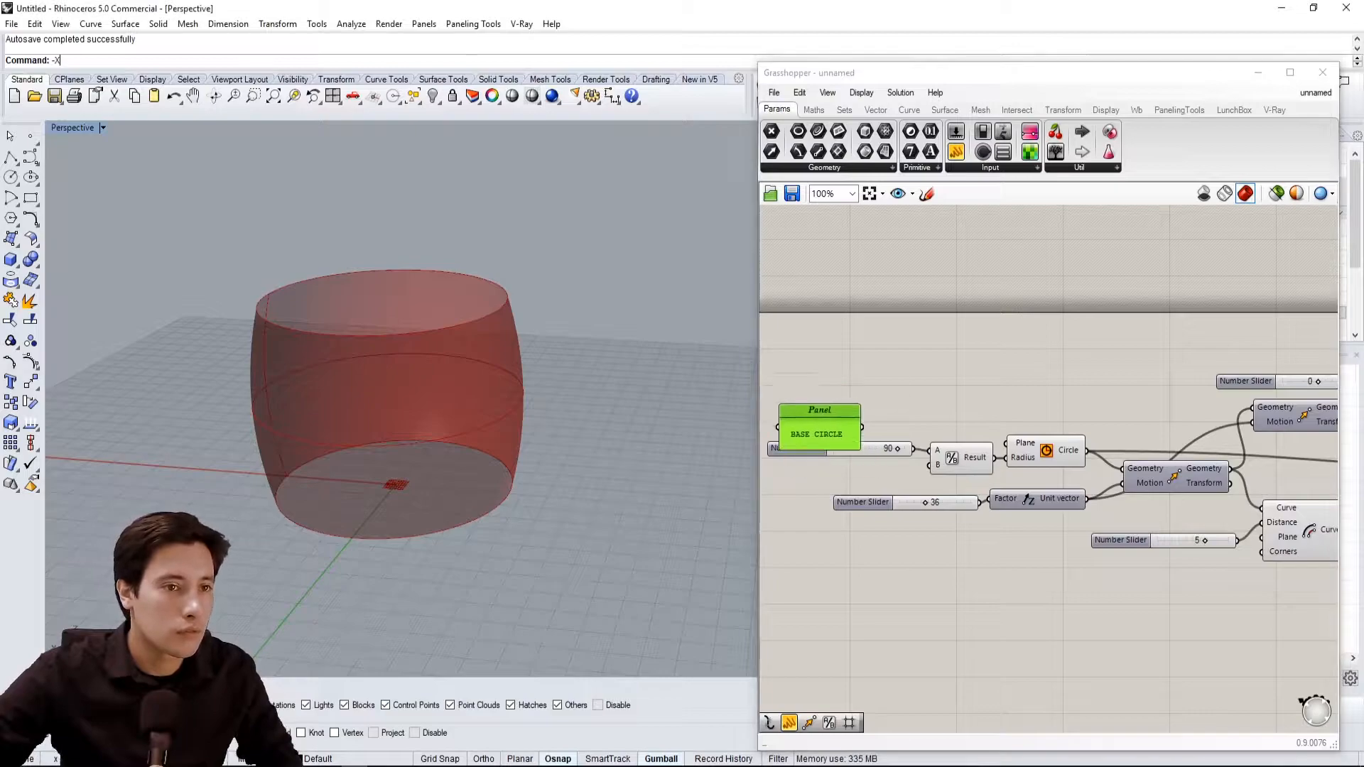
pyautogui.write('HEIGHT X')
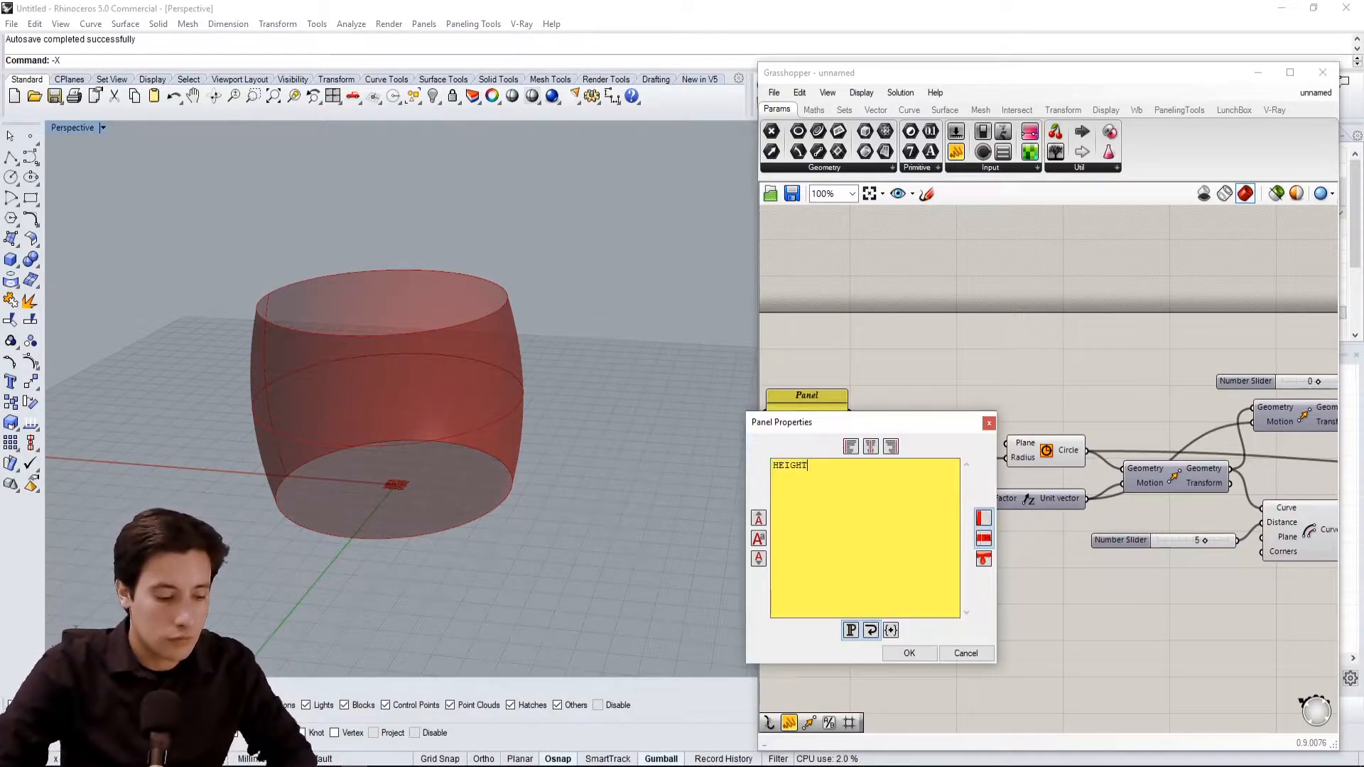
pyautogui.rightClick(871, 535)
pyautogui.click(837, 471)
pyautogui.write('2')
pyautogui.click(904, 649)
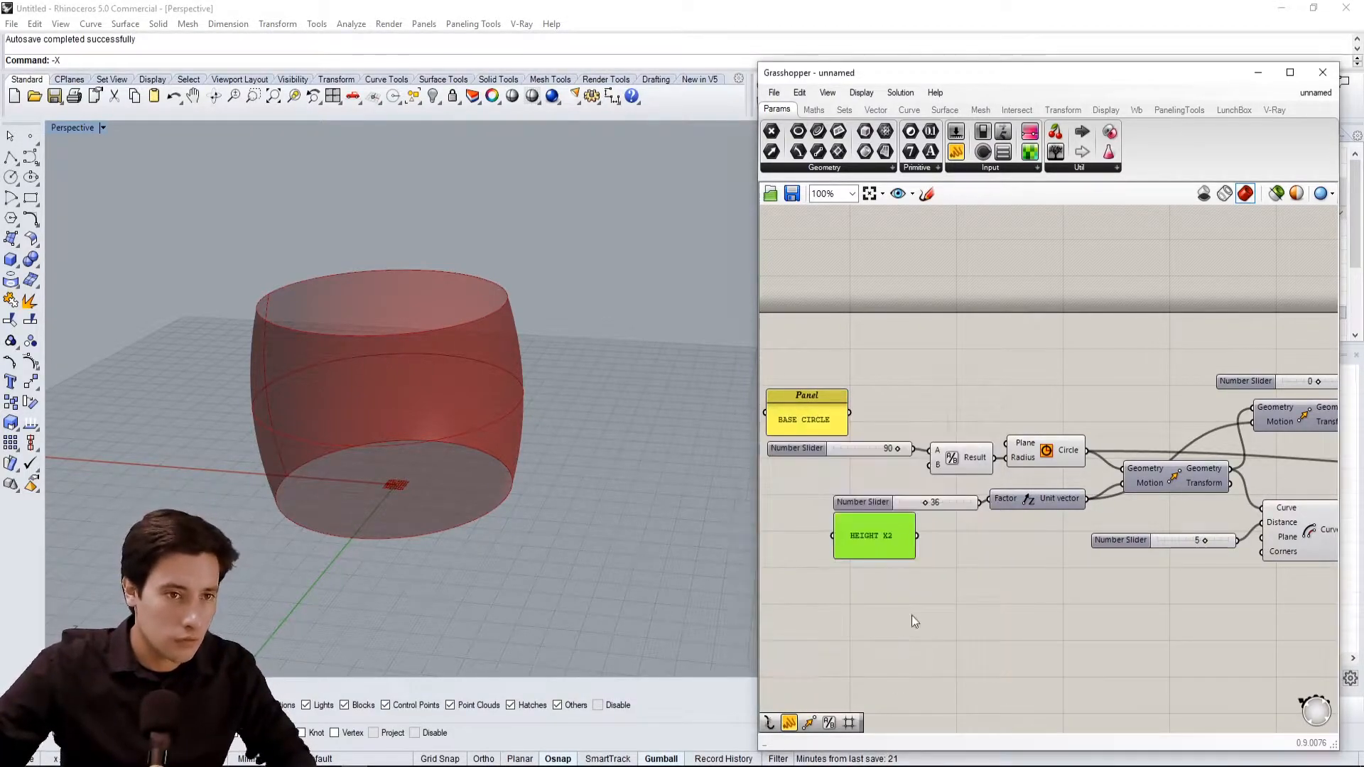
# Rearrange the height slider and its HEIGHT X2 panel so the label sits directly above the slider
pyautogui.scroll(-1, 937, 533)
pyautogui.scroll(3, 921, 529)
pyautogui.moveTo(976, 534); pyautogui.dragTo(962, 626)
pyautogui.keyDown('shift'); pyautogui.moveTo(953, 587); pyautogui.dragTo(913, 527); pyautogui.keyUp('shift')
pyautogui.click(1101, 611)
# Copy the label panel above the middle circle's offset slider and change its text to MIDDLE OFFSET
pyautogui.moveTo(1109, 612); pyautogui.dragTo(945, 546, button='right')
pyautogui.scroll(-2, 952, 543)
pyautogui.moveTo(1033, 524); pyautogui.dragTo(1121, 521, button='right')
pyautogui.keyDown('alt'); pyautogui.moveTo(887, 452); pyautogui.dragTo(1199, 459); pyautogui.keyUp('alt')
pyautogui.scroll(2, 1174, 457)
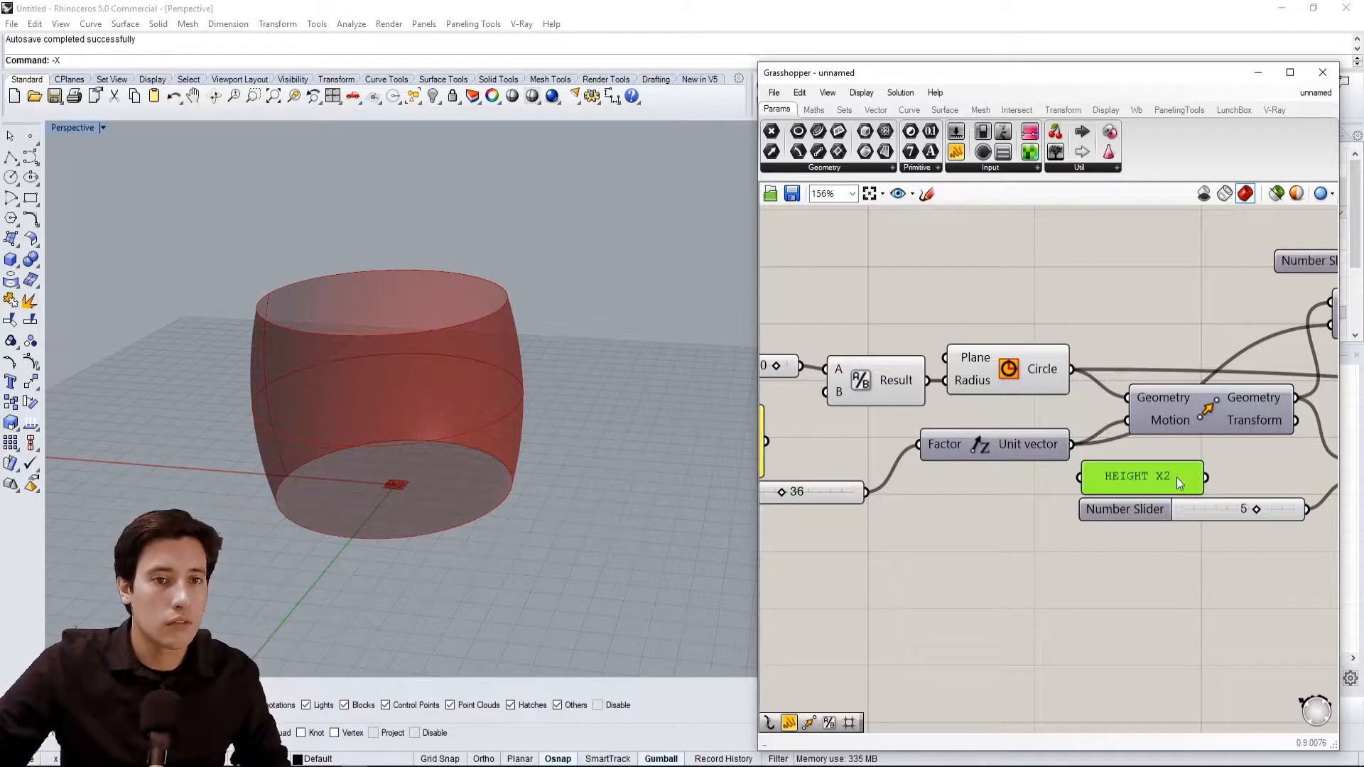
pyautogui.doubleClick(1177, 477)
pyautogui.write('MIDDLE OFFSET')
pyautogui.click(1217, 591)
pyautogui.click(1225, 617)
# Copy the label panel above the top circle's offset slider and change its text to TOP OFFSET
pyautogui.scroll(-2, 1225, 617)
pyautogui.moveTo(1226, 616); pyautogui.dragTo(1057, 680, button='right')
pyautogui.keyDown('alt'); pyautogui.moveTo(1014, 589); pyautogui.dragTo(1132, 431); pyautogui.keyUp('alt')
pyautogui.scroll(1, 1132, 430)
pyautogui.doubleClick(1132, 431)
pyautogui.write('TOP OFFSET')
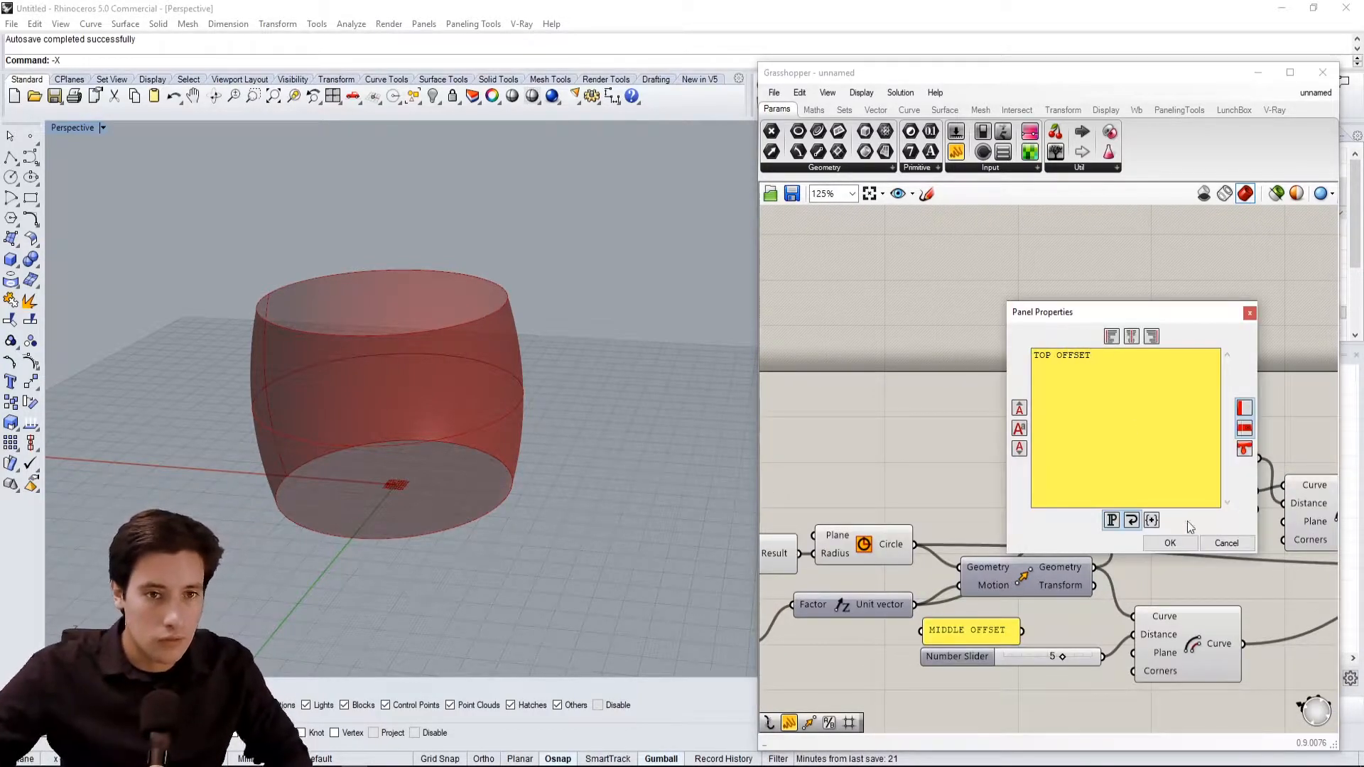
pyautogui.click(1170, 543)
# Copy a label panel above the Loft component and change its text to BASE SURFACE GEOMETRY
pyautogui.scroll(-2, 1203, 429)
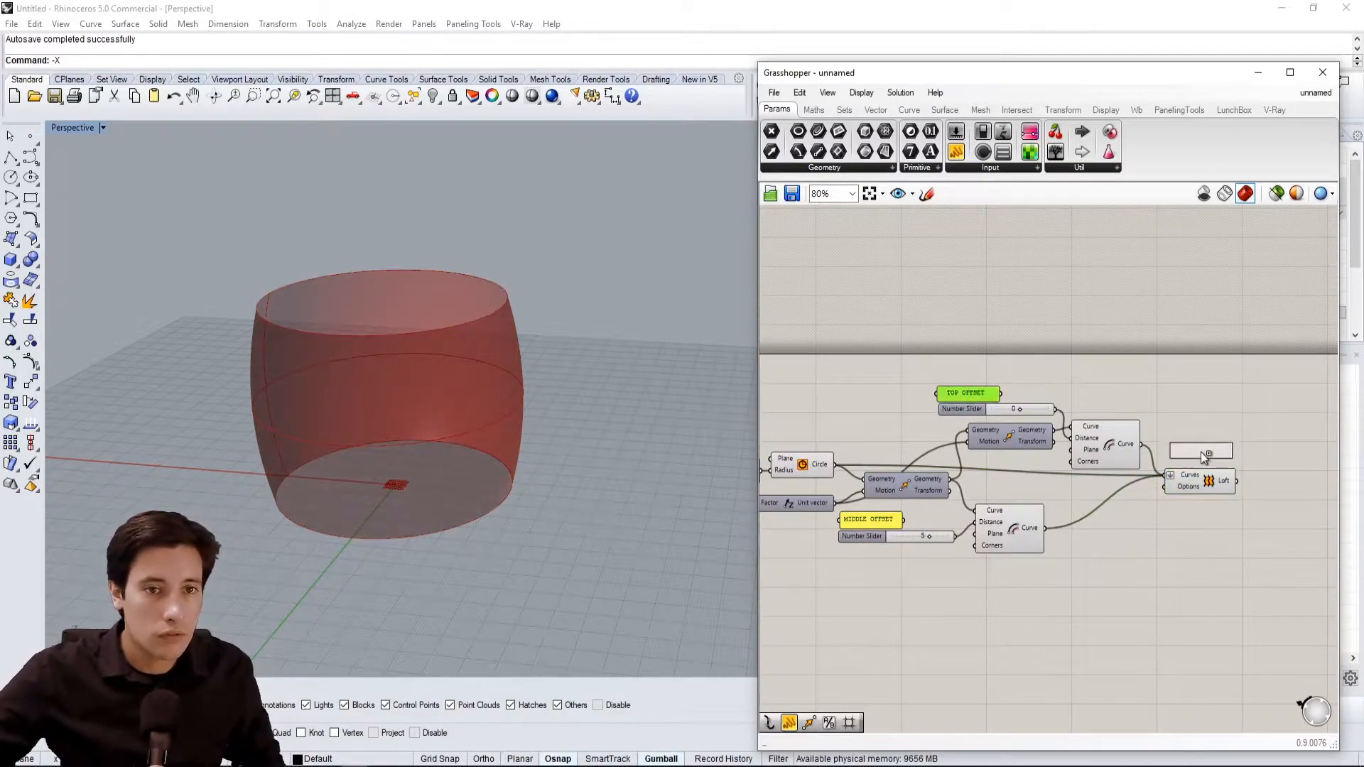
pyautogui.scroll(3, 1200, 452)
pyautogui.doubleClick(1192, 458)
pyautogui.write('BASE SURFACE GEOMETRY')
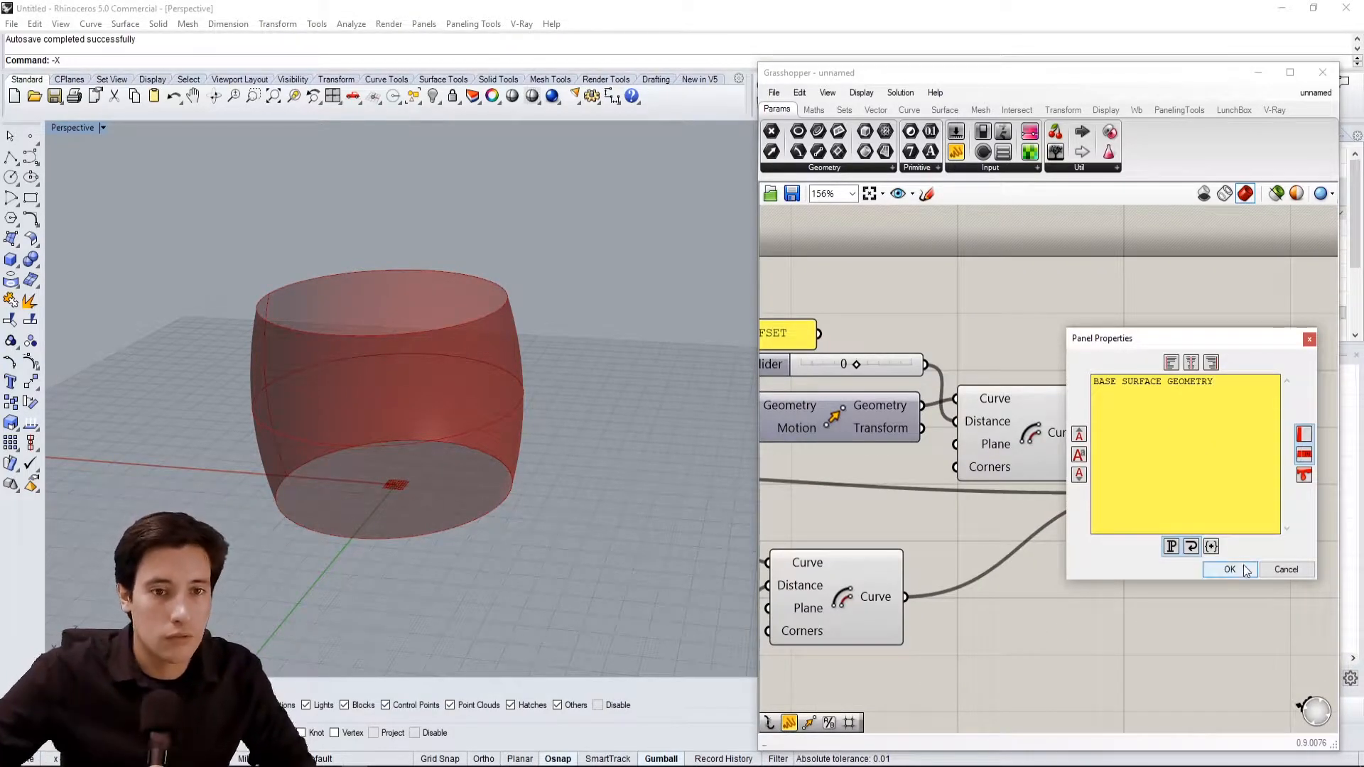
pyautogui.click(1245, 569)
pyautogui.scroll(-4, 1148, 411)
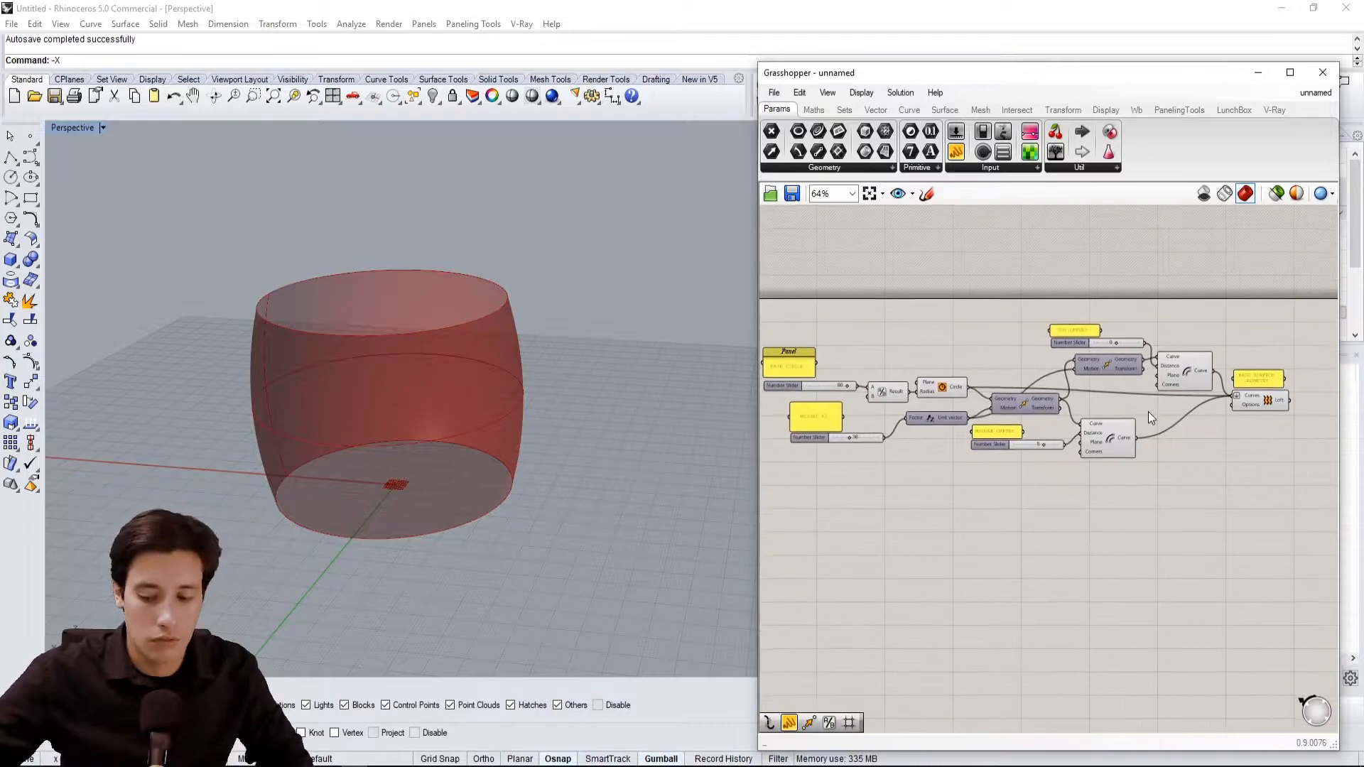
pyautogui.scroll(3, 852, 415)
pyautogui.moveTo(805, 425); pyautogui.dragTo(958, 420, button='right')
pyautogui.scroll(2, 958, 420)
pyautogui.click(955, 421)
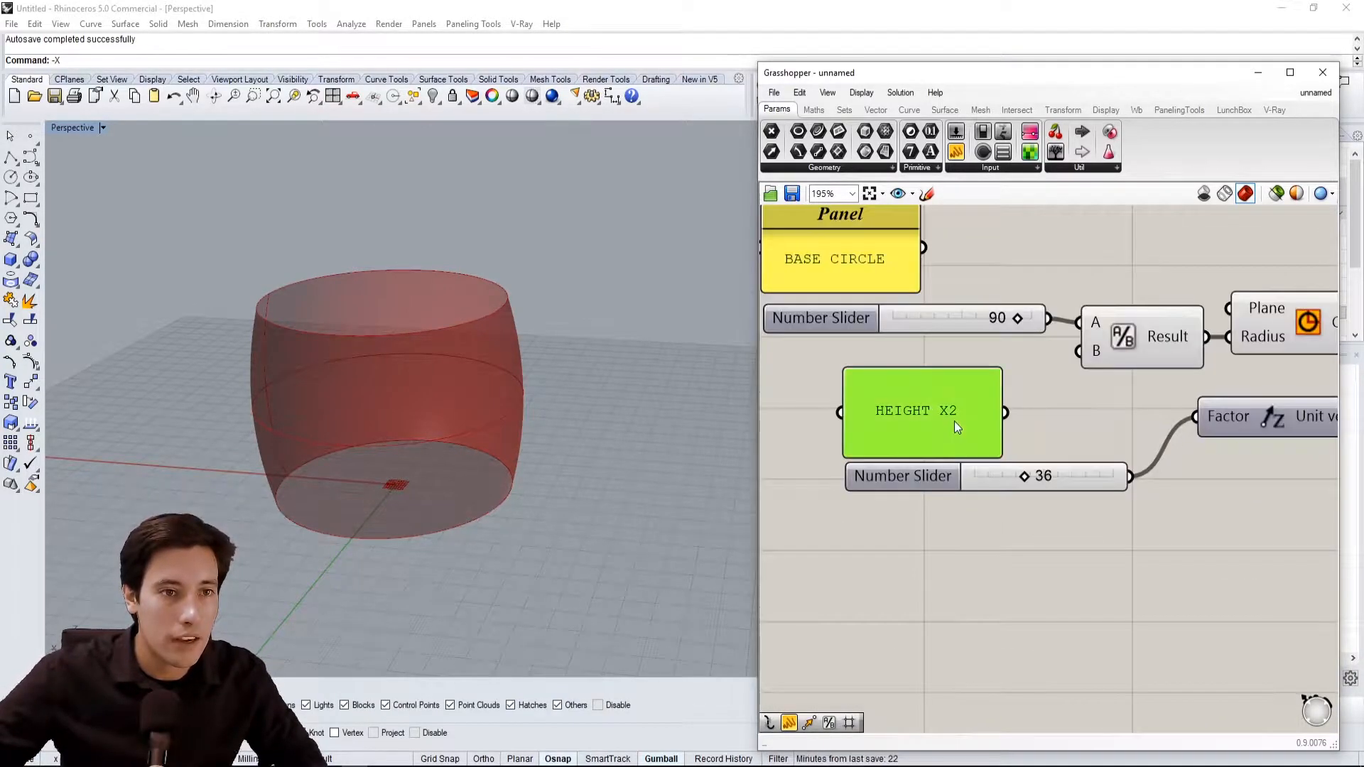
pyautogui.doubleClick(1072, 414)
pyautogui.write('panel')
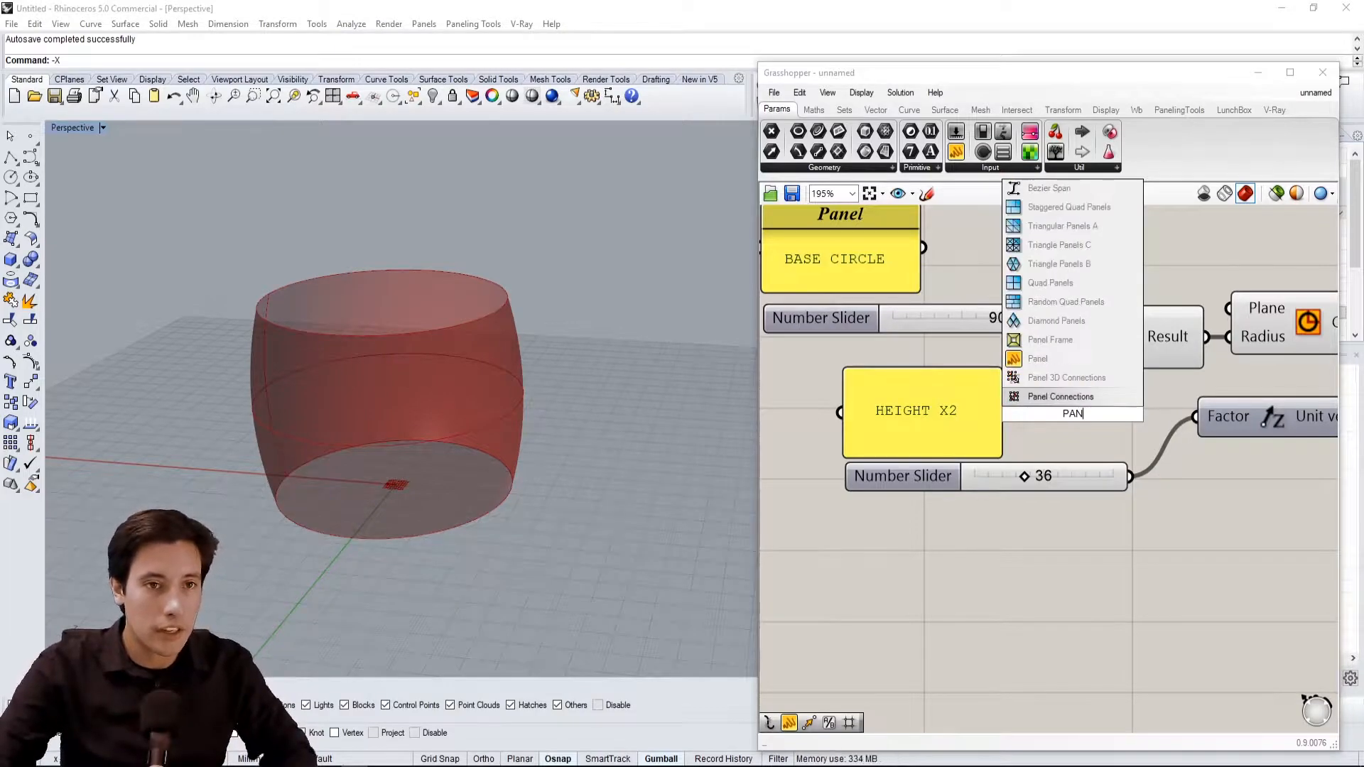
pyautogui.click(1047, 342)
pyautogui.click(1080, 411)
pyautogui.press('Delete')
# Reduce the HEIGHT X2 panel's height so it fits closely around its text above the height slider
pyautogui.click(985, 390)
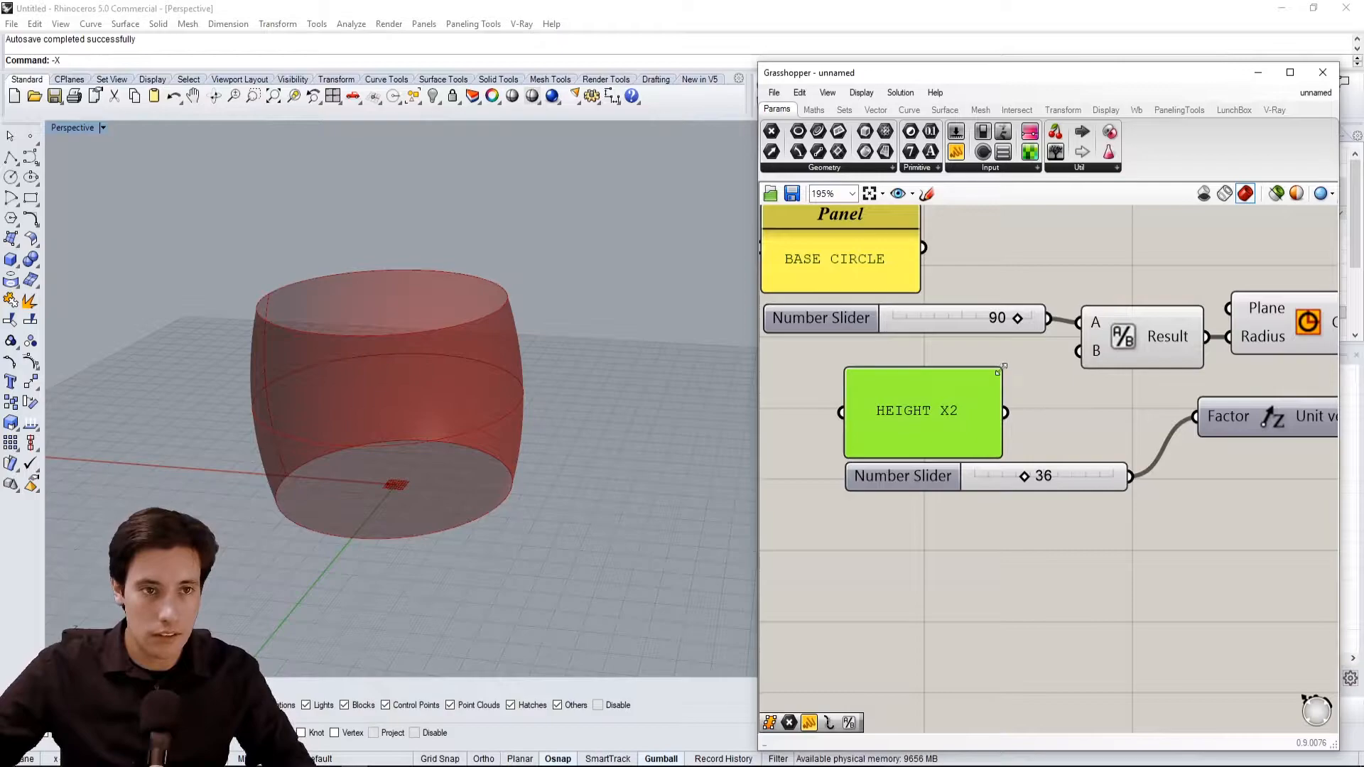
pyautogui.moveTo(1002, 369); pyautogui.dragTo(1001, 395)
pyautogui.click(970, 368)
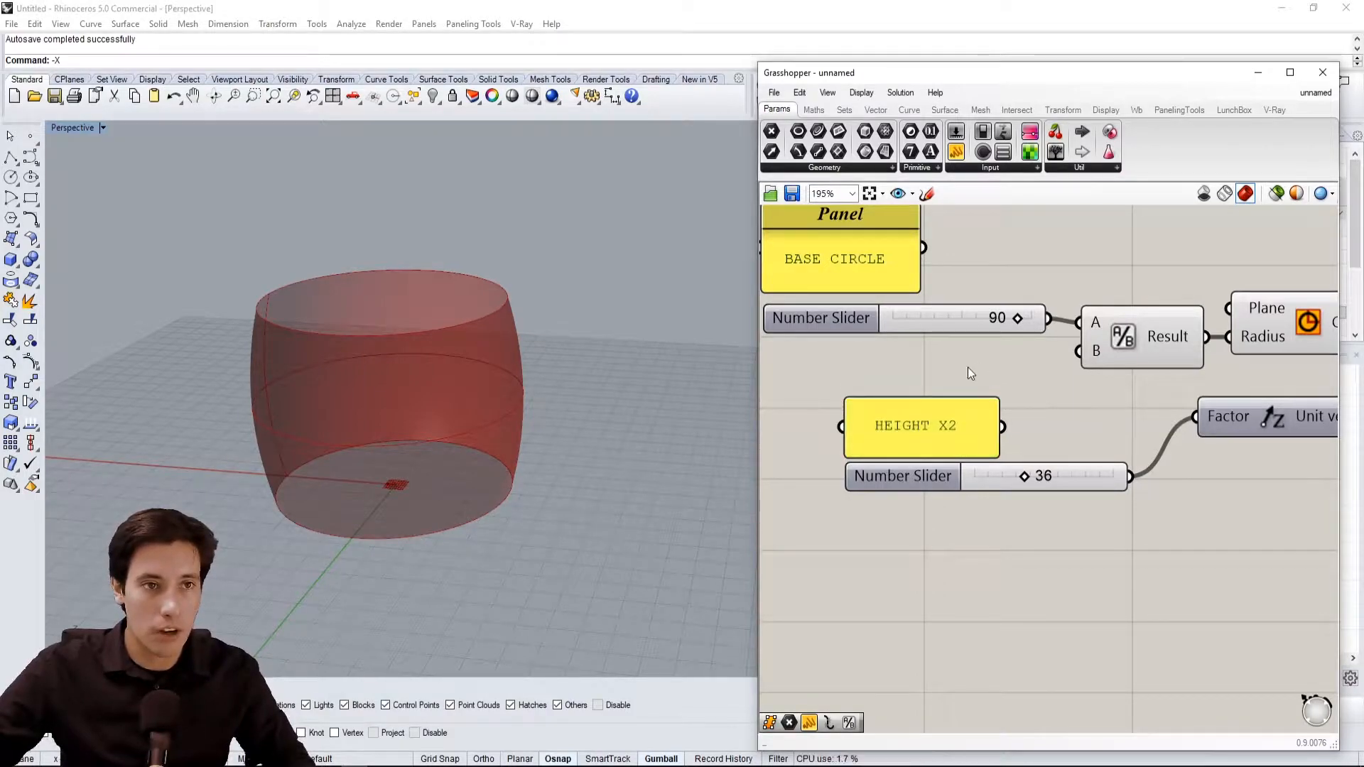
pyautogui.scroll(-3, 945, 362)
pyautogui.scroll(2, 918, 361)
# Change the BASE CIRCLE panel's text to BASE CIRCLE SIZE and widen the panel to fit it on one line
pyautogui.click(921, 359)
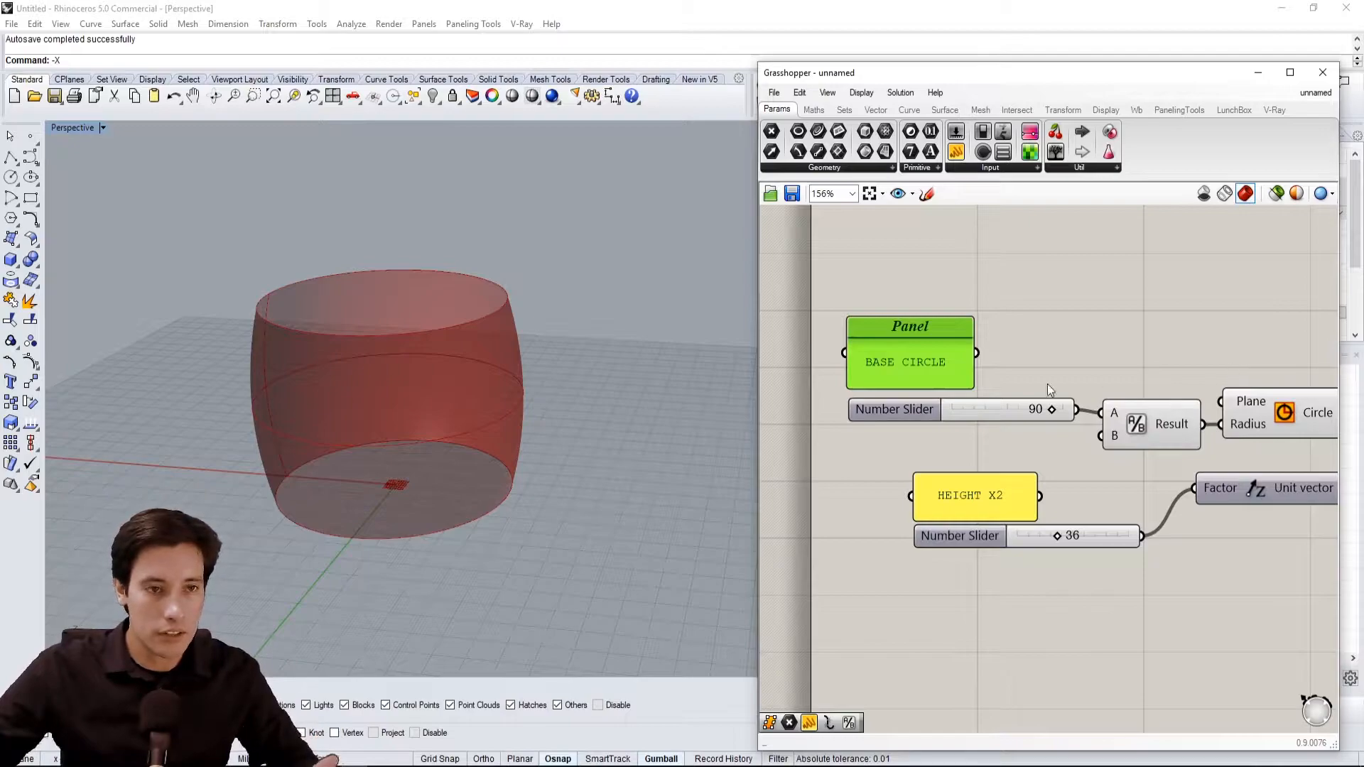
pyautogui.moveTo(1040, 438); pyautogui.dragTo(1023, 423, button='right')
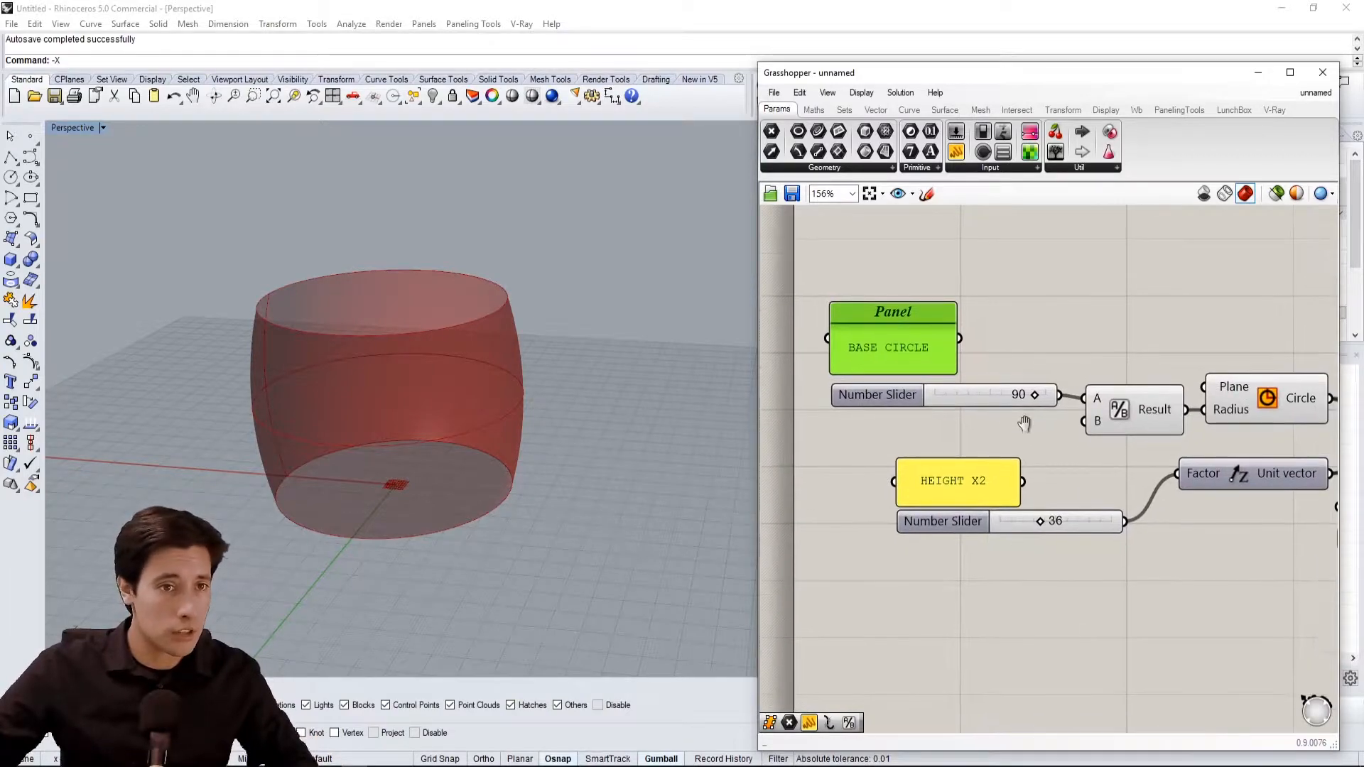
pyautogui.doubleClick(904, 356)
pyautogui.click(931, 323)
pyautogui.write('SIZE')
pyautogui.click(999, 318)
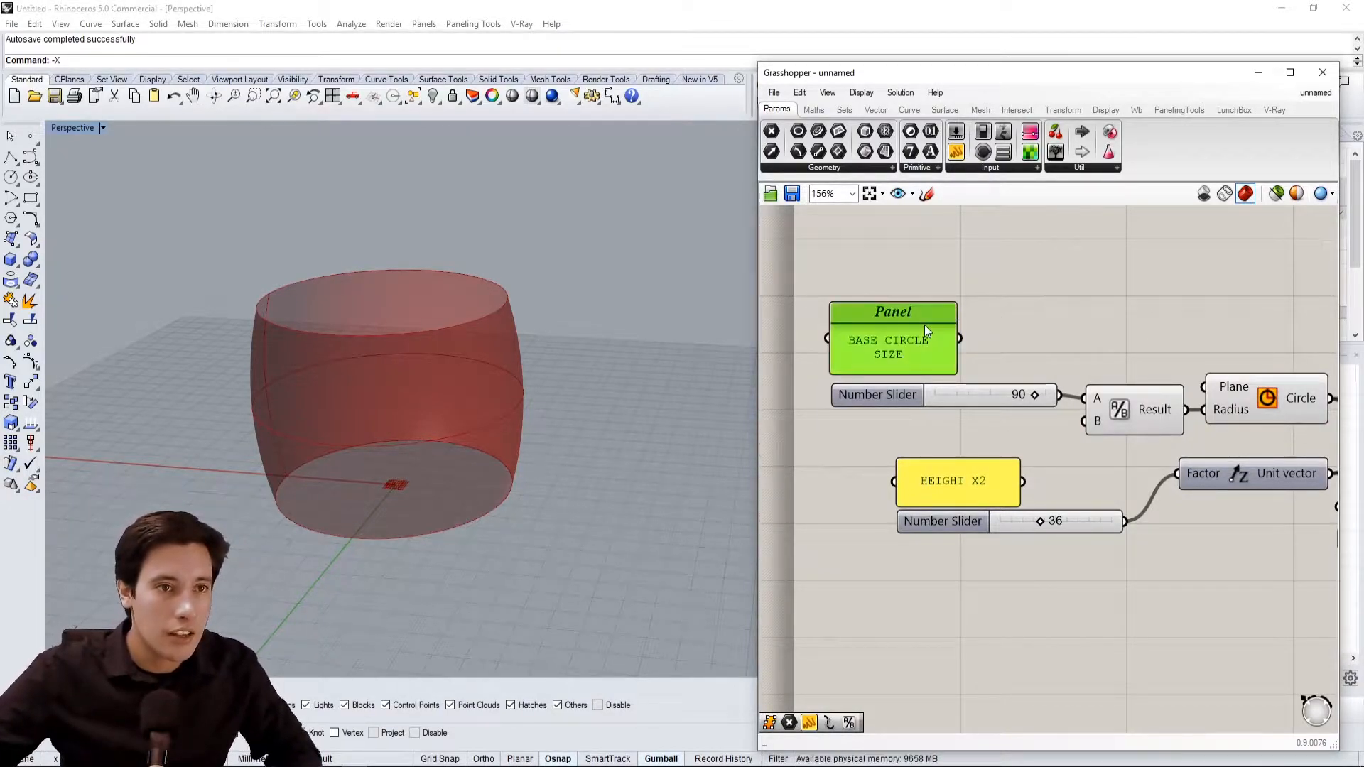
pyautogui.moveTo(963, 326); pyautogui.dragTo(974, 325)
pyautogui.click(1037, 285)
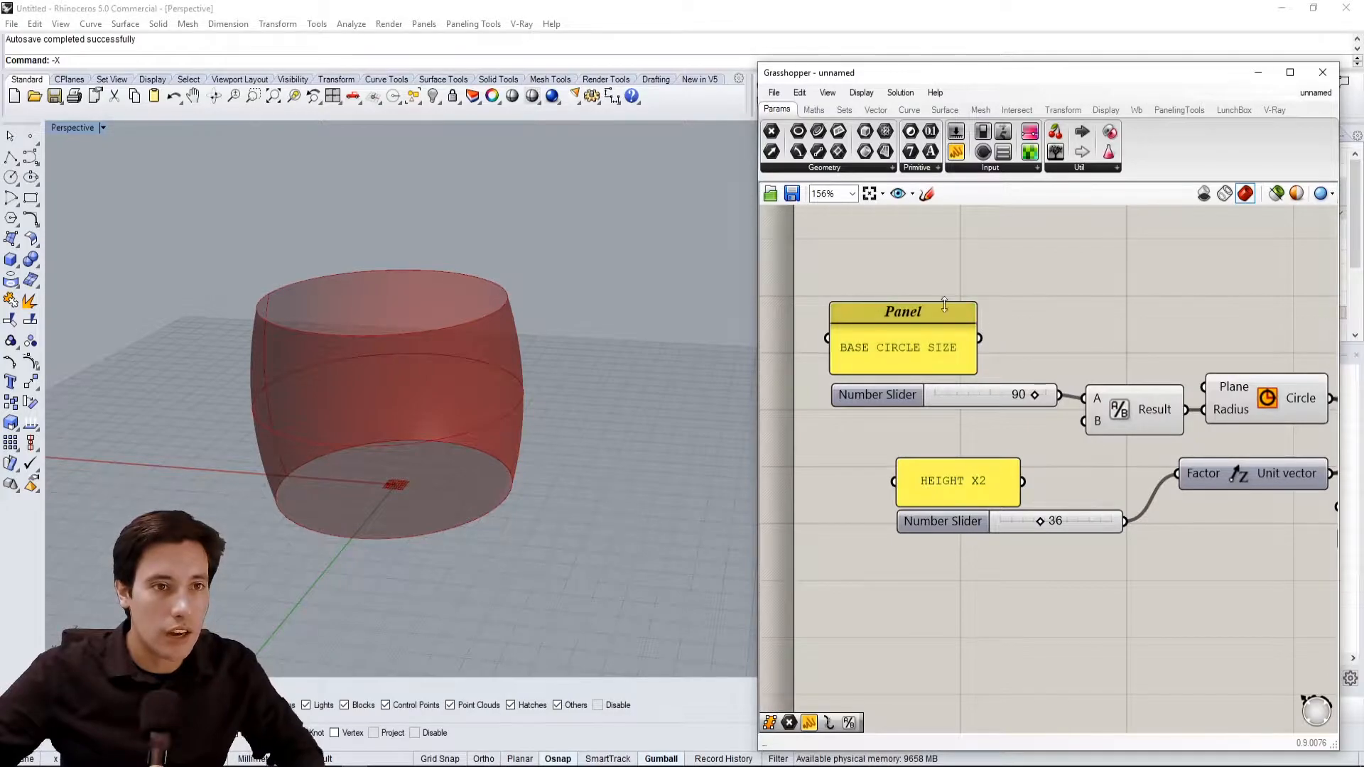
# Examine the labelled definition from the base circle and height sliders through both offsets to the Loft
pyautogui.scroll(-2, 981, 385)
pyautogui.moveTo(1000, 386); pyautogui.dragTo(942, 398, button='right')
pyautogui.moveTo(1201, 455); pyautogui.dragTo(1050, 444, button='right')
pyautogui.scroll(-1, 1066, 437)
pyautogui.scroll(-3, 1144, 398)
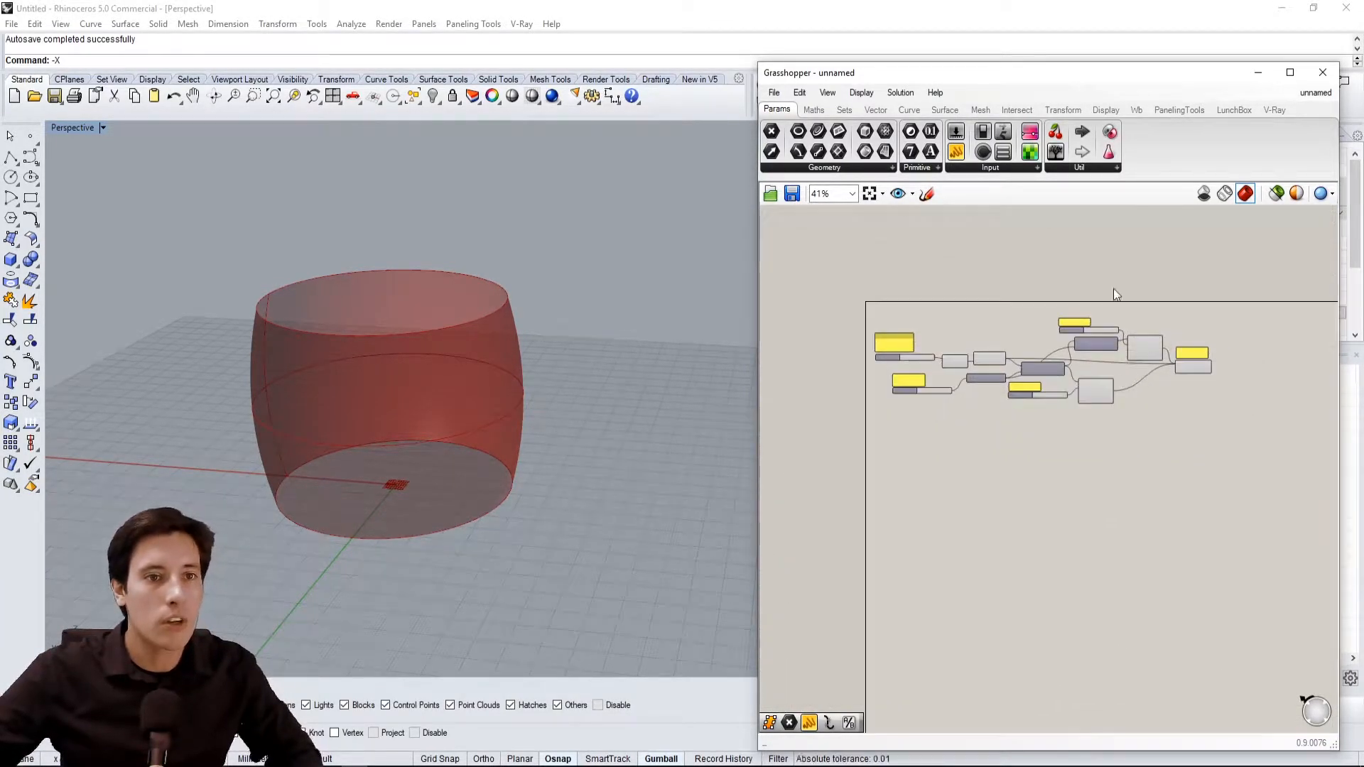
pyautogui.scroll(6, 910, 390)
pyautogui.scroll(-1, 916, 368)
pyautogui.moveTo(1076, 374); pyautogui.dragTo(893, 417, button='right')
pyautogui.scroll(2, 1171, 440)
pyautogui.scroll(-2, 1171, 441)
pyautogui.moveTo(1171, 440); pyautogui.dragTo(1053, 481, button='right')
pyautogui.moveTo(1161, 262); pyautogui.dragTo(1040, 322, button='right')
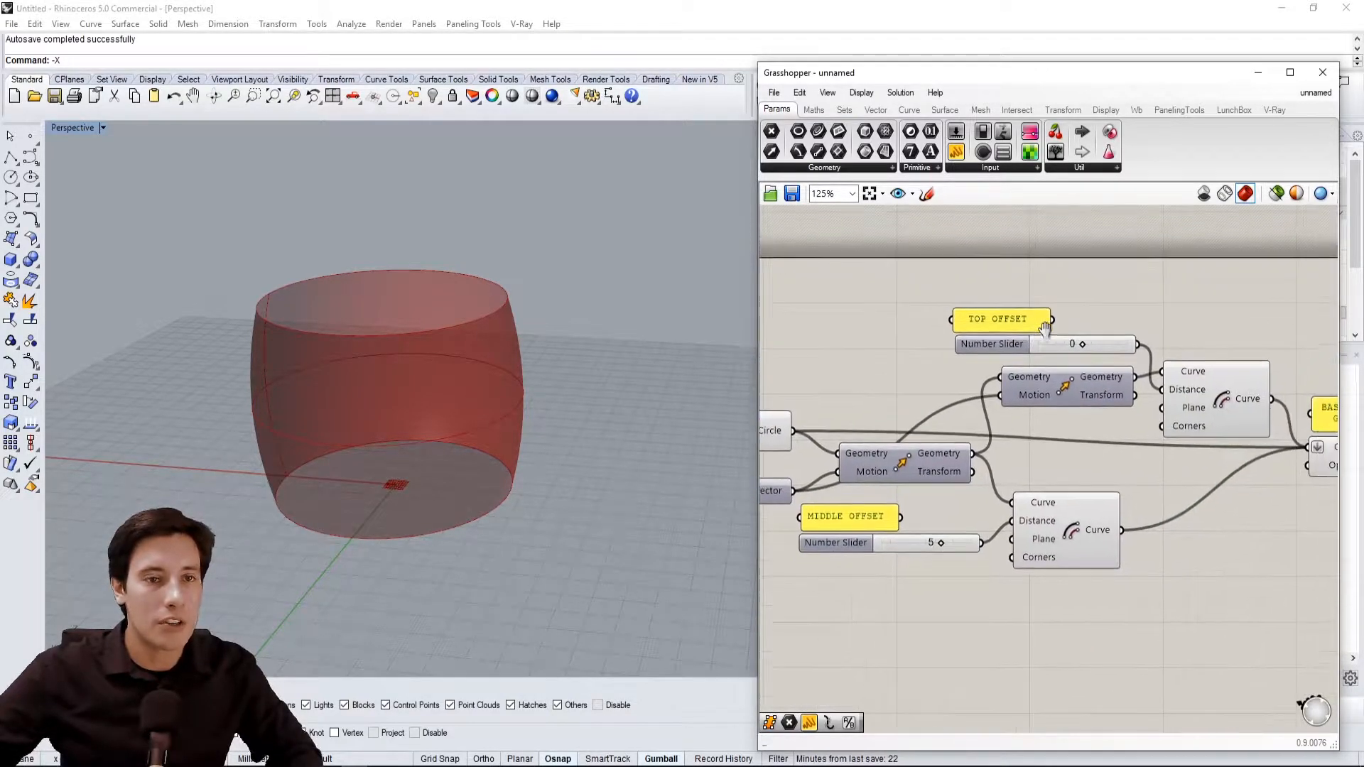
pyautogui.scroll(-3, 1263, 384)
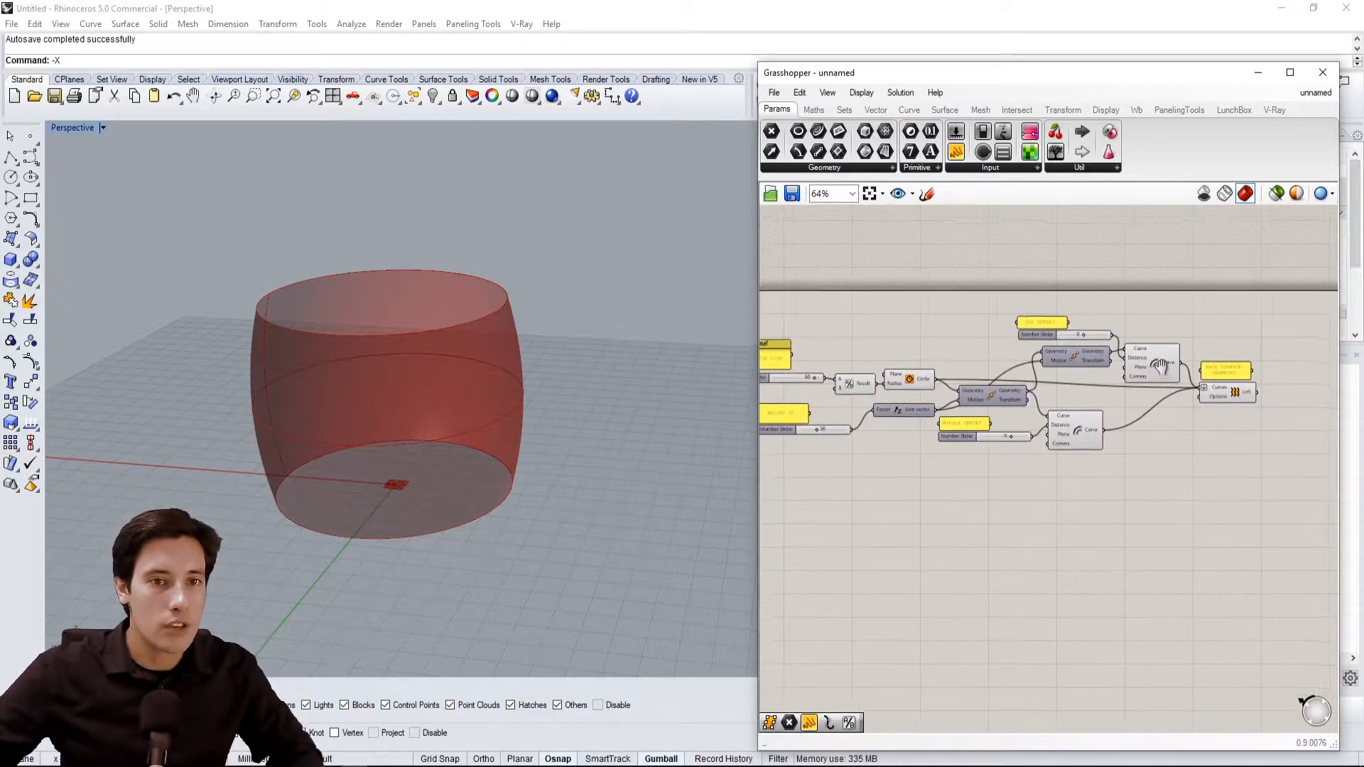
# Highlight the Loft surface and inspect it from above in the Perspective viewport
pyautogui.click(1288, 385)
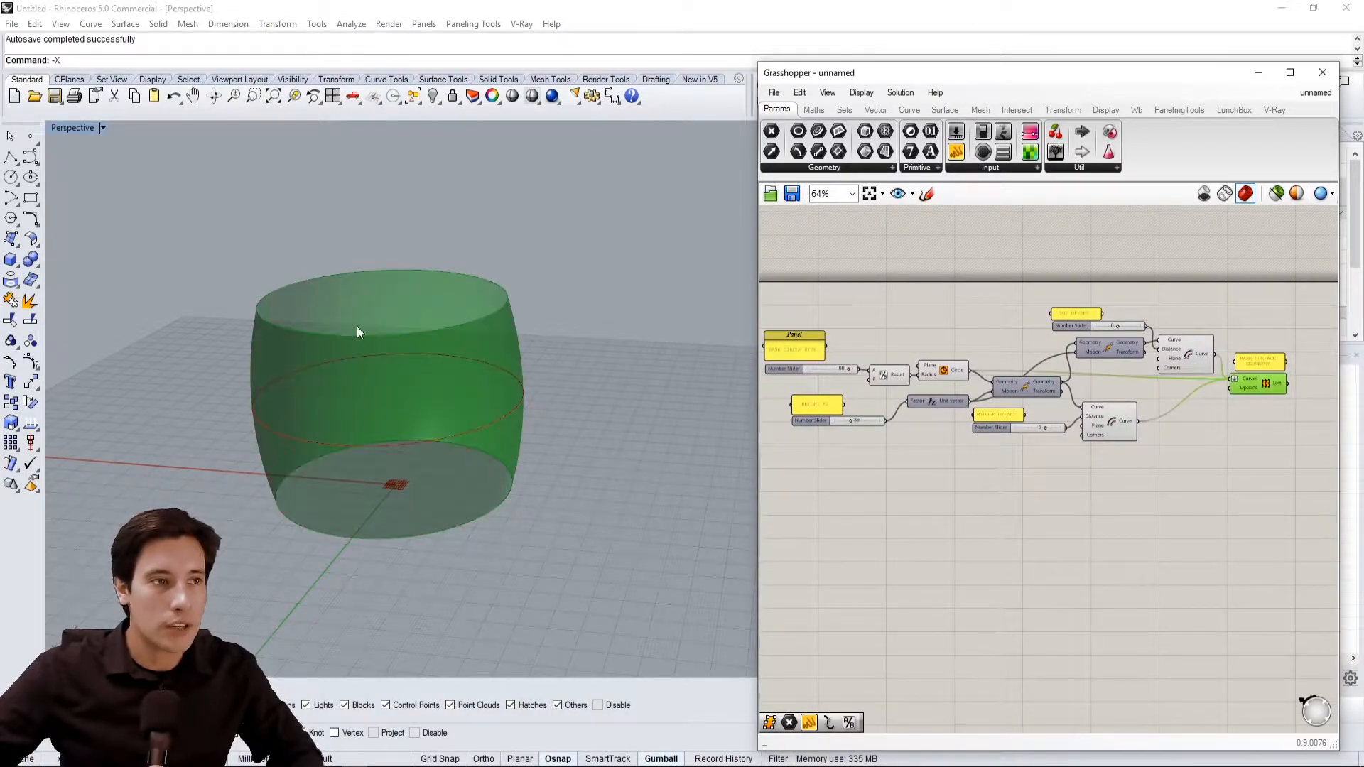
pyautogui.scroll(4, 391, 301)
pyautogui.moveTo(262, 336); pyautogui.dragTo(238, 431, button='right')
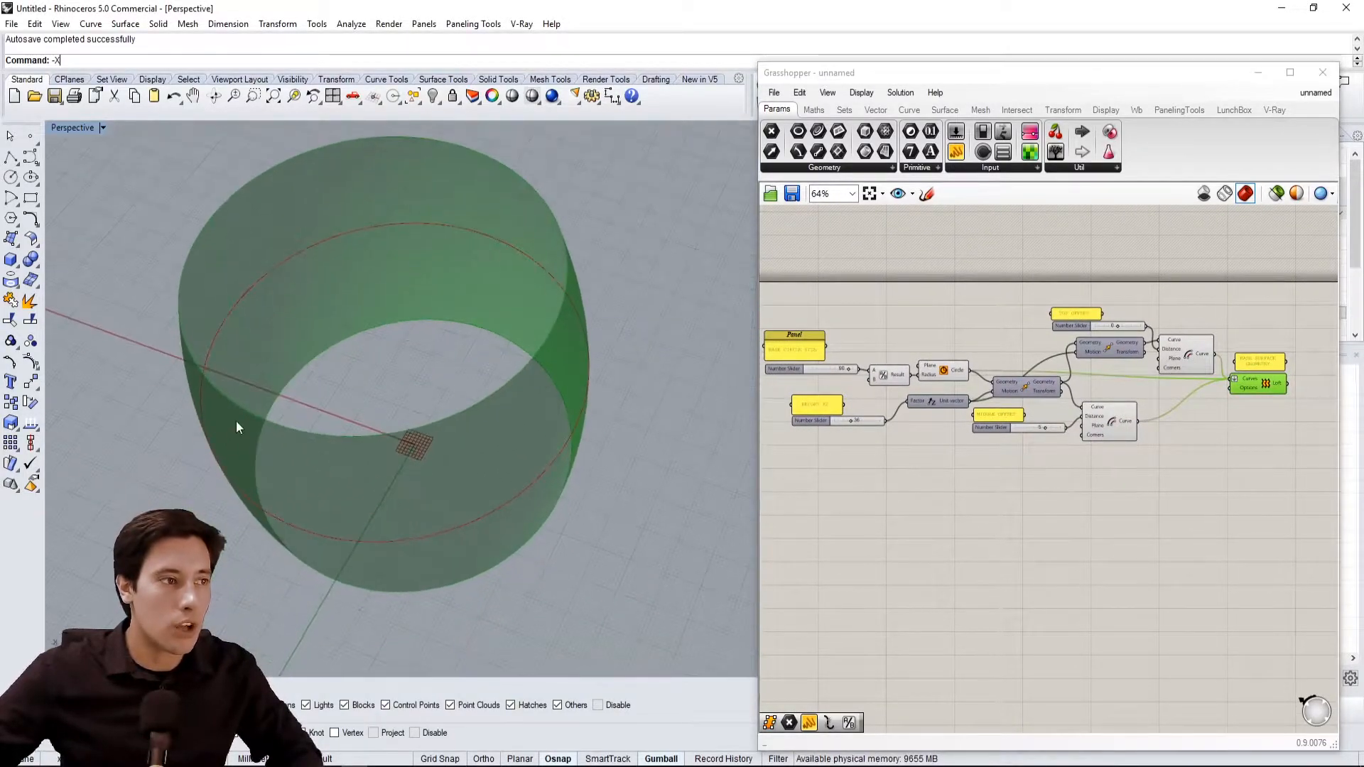
# Add an Offset Curve component below the middle offset and feed the base Circle into its Curve input
pyautogui.moveTo(551, 462); pyautogui.dragTo(493, 446, button='right')
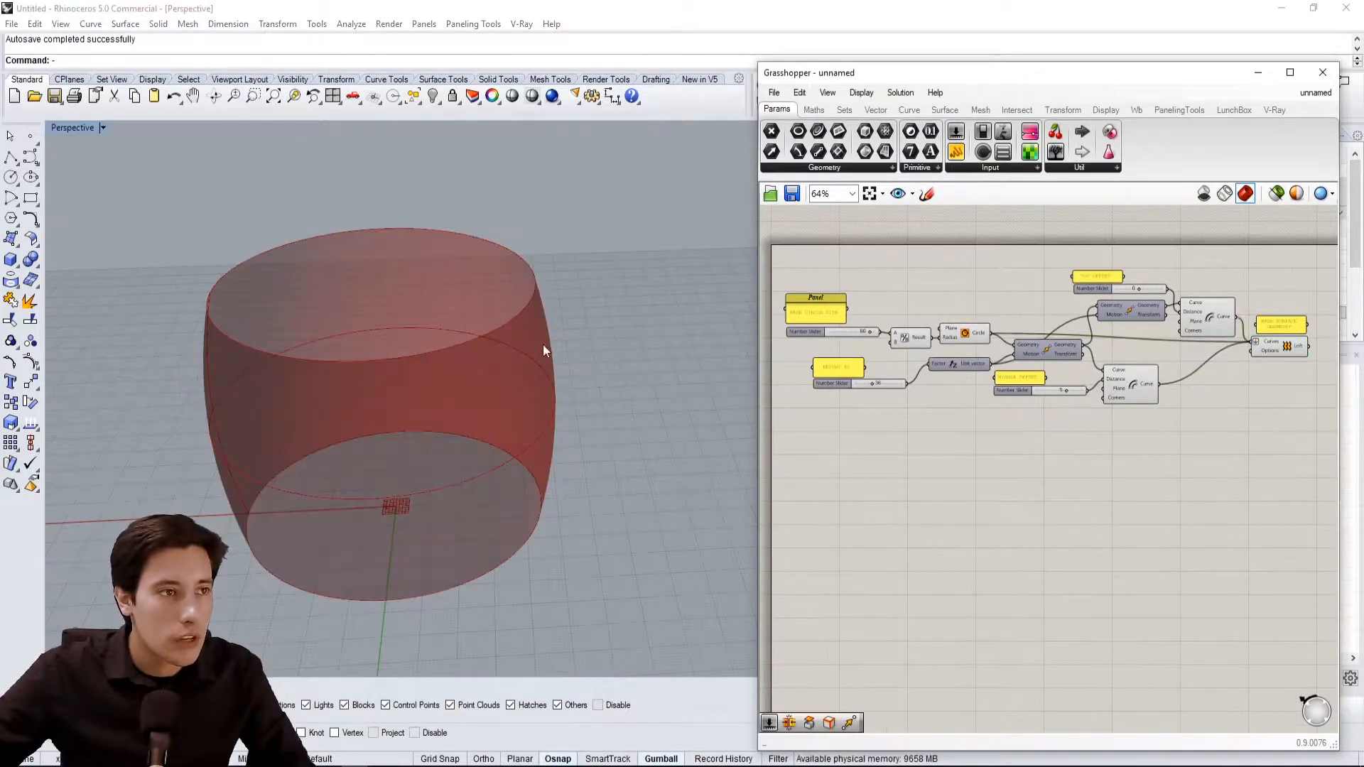
pyautogui.scroll(3, 526, 309)
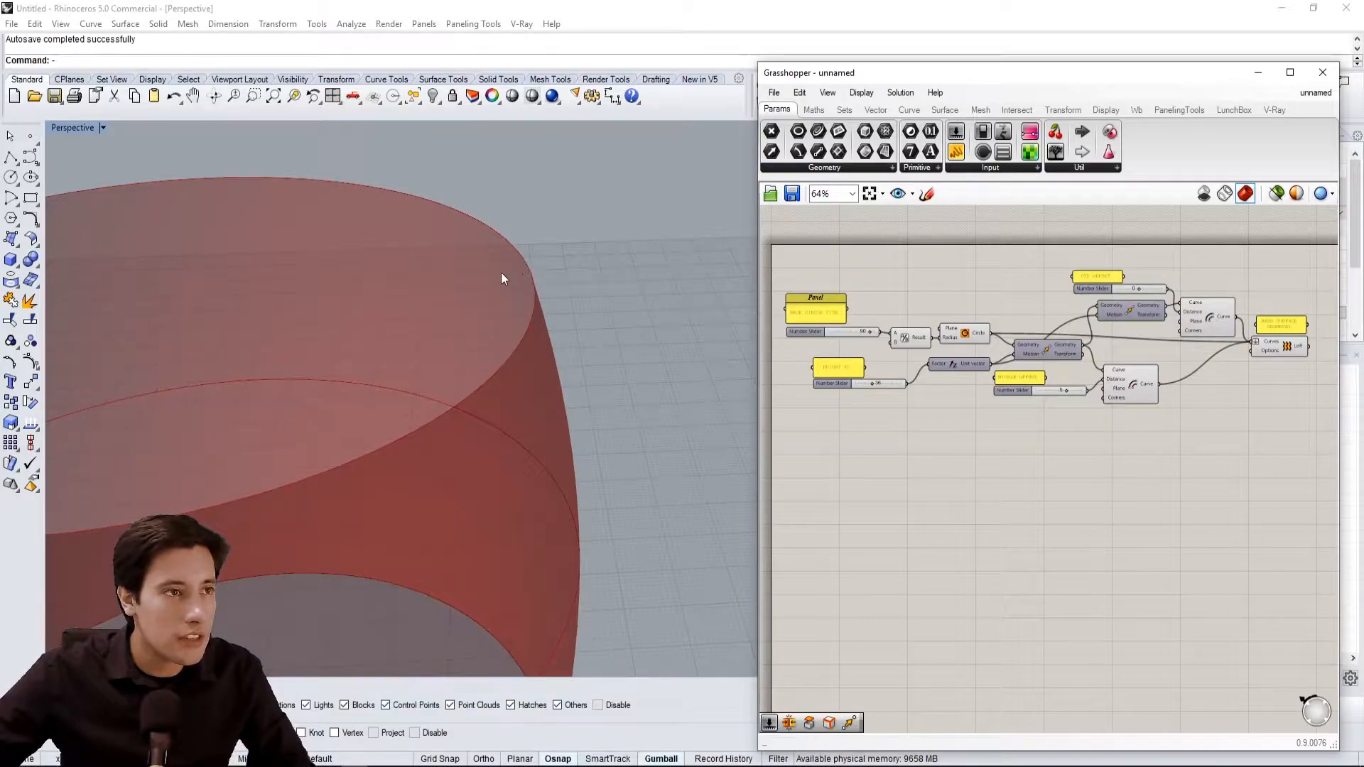
pyautogui.scroll(-1, 503, 267)
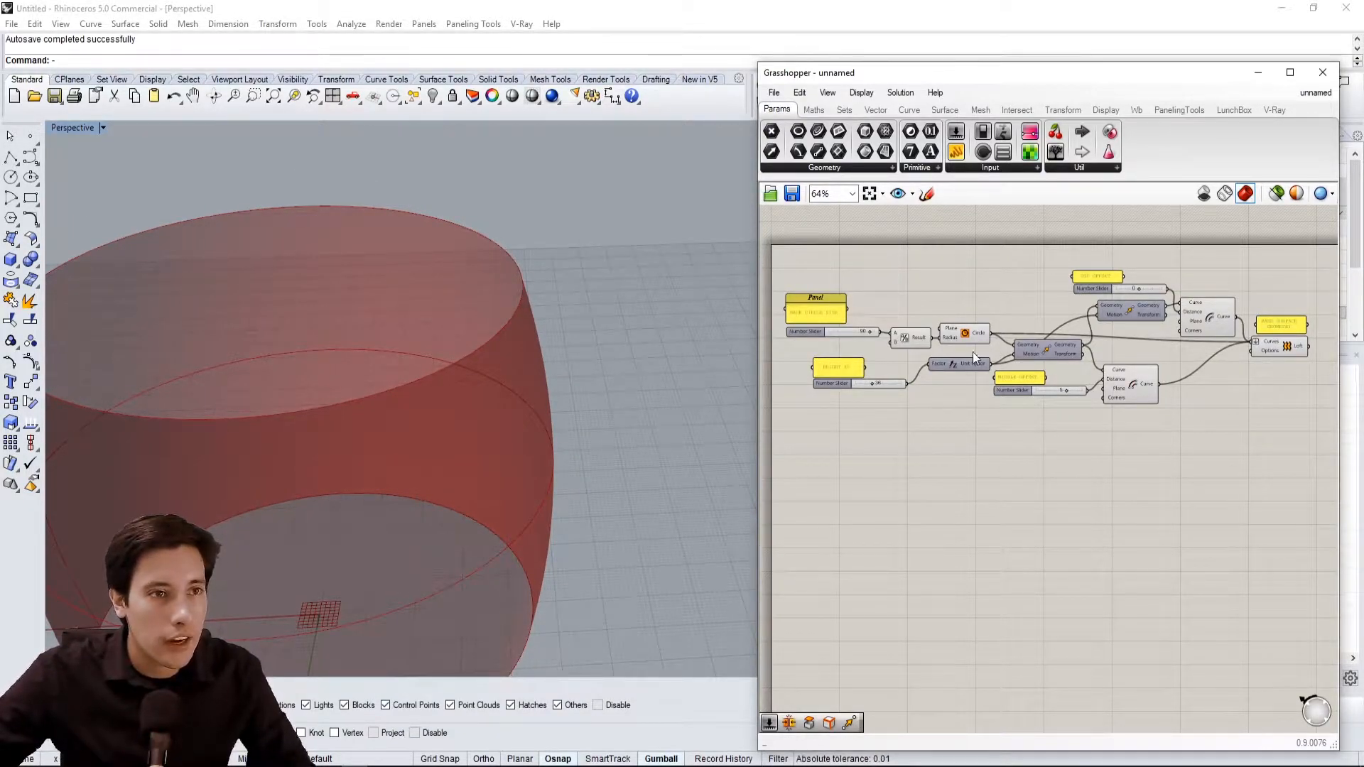
pyautogui.scroll(1, 973, 354)
pyautogui.doubleClick(1018, 471)
pyautogui.write('OFF')
pyautogui.click(1024, 436)
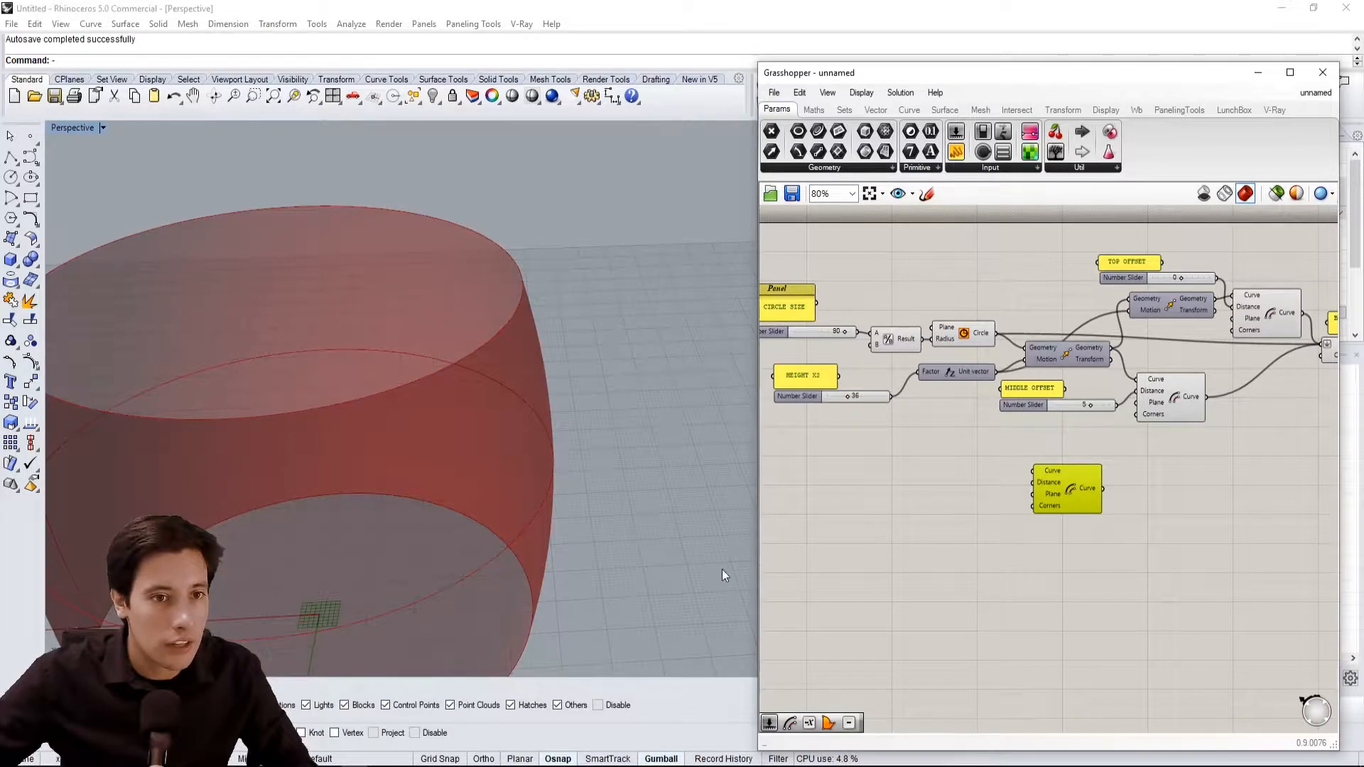
pyautogui.click(997, 492)
pyautogui.moveTo(997, 333); pyautogui.dragTo(1038, 469)
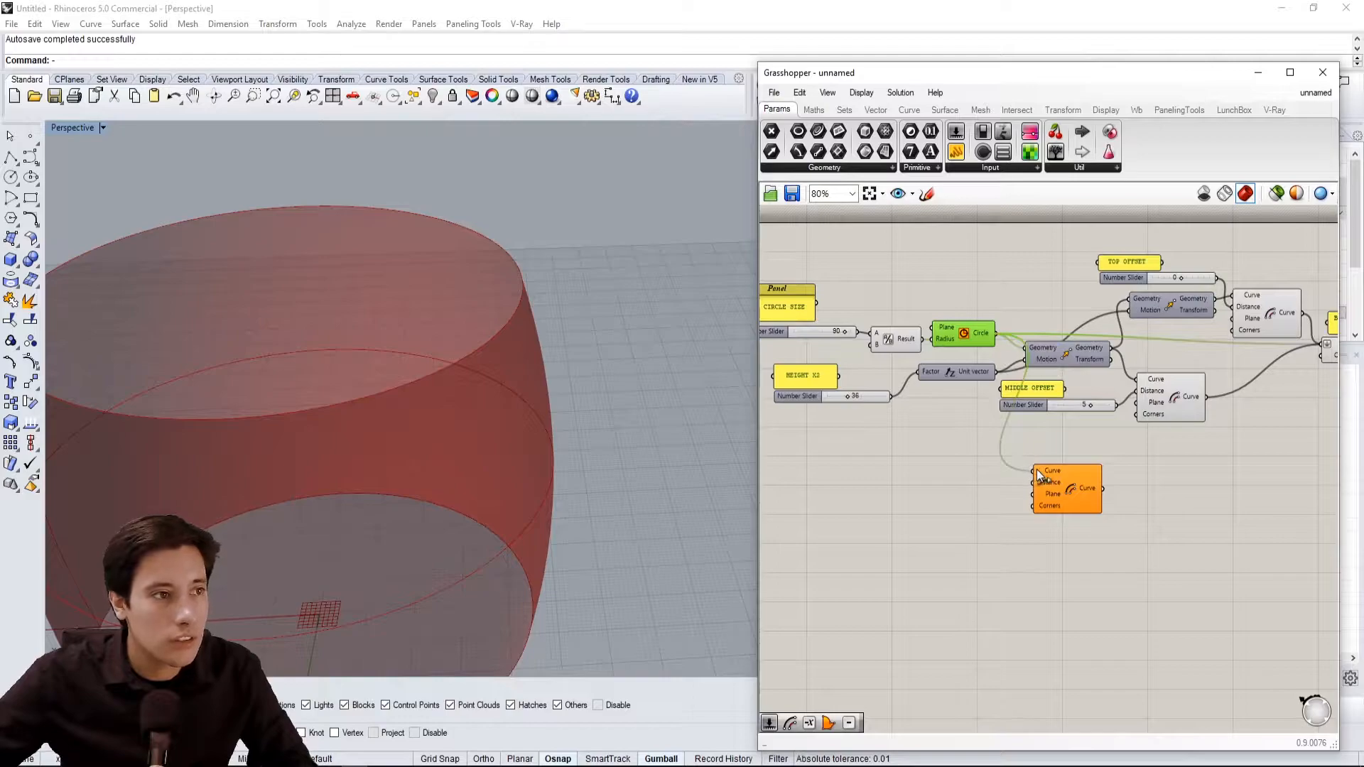
# Move the new offset component aside and place a Negative component in front of its Distance input
pyautogui.moveTo(474, 646); pyautogui.dragTo(483, 586, button='right')
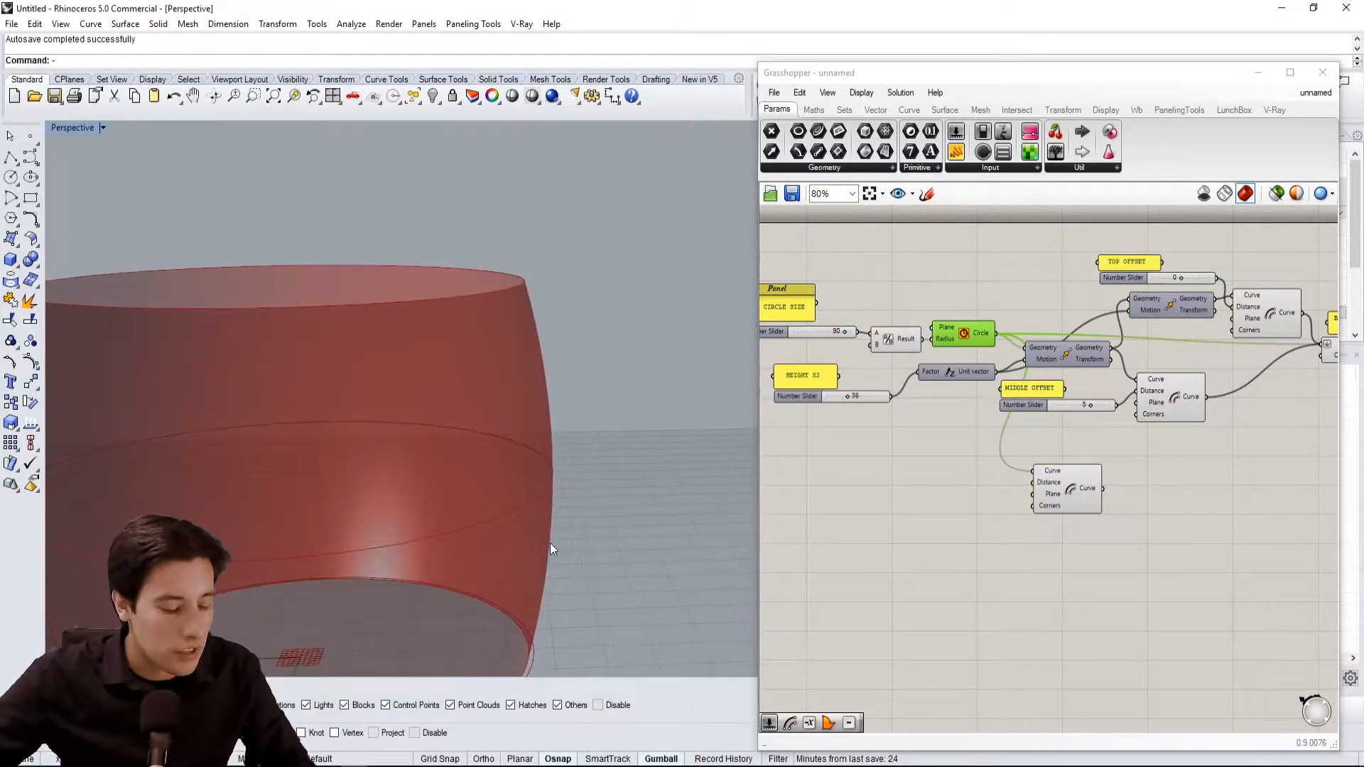
pyautogui.moveTo(548, 546); pyautogui.dragTo(520, 626, button='right')
pyautogui.scroll(1, 1025, 439)
pyautogui.moveTo(1078, 489); pyautogui.dragTo(1149, 510)
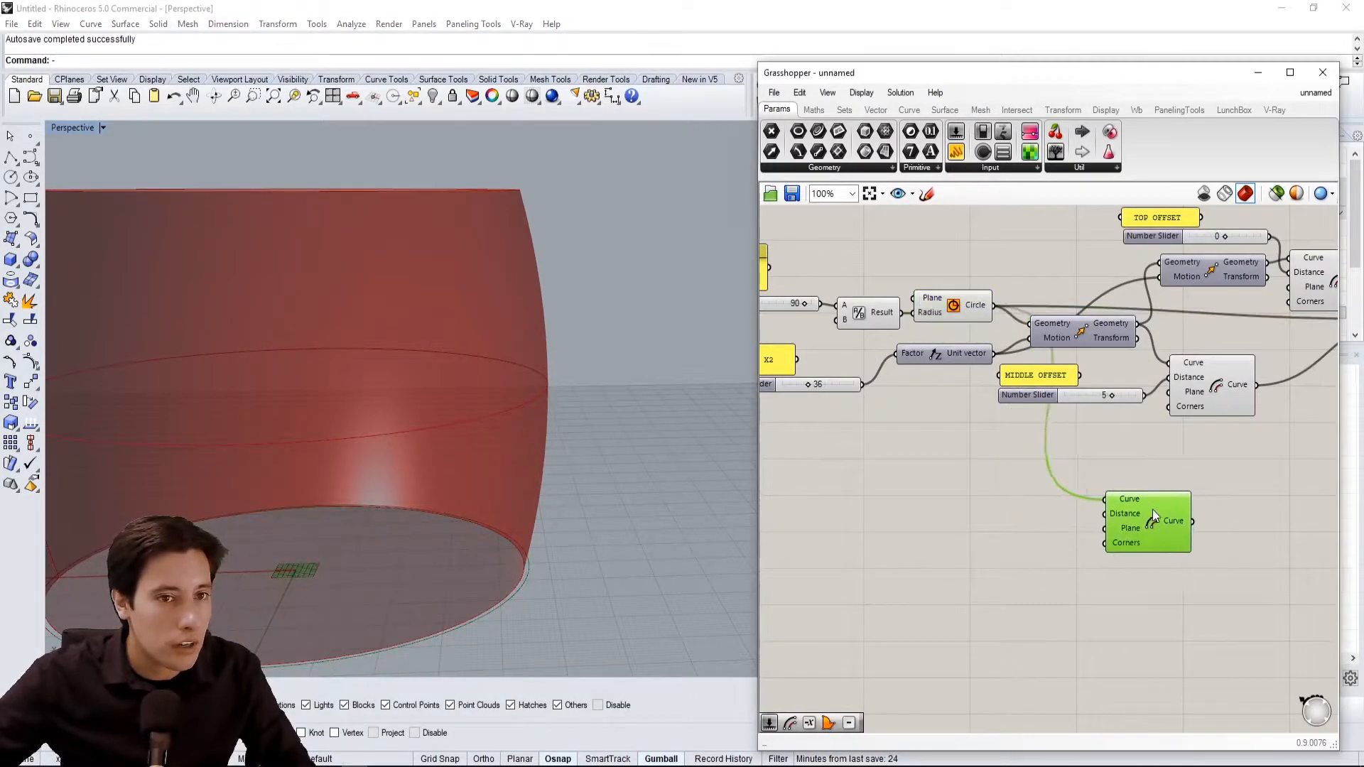
pyautogui.doubleClick(925, 513)
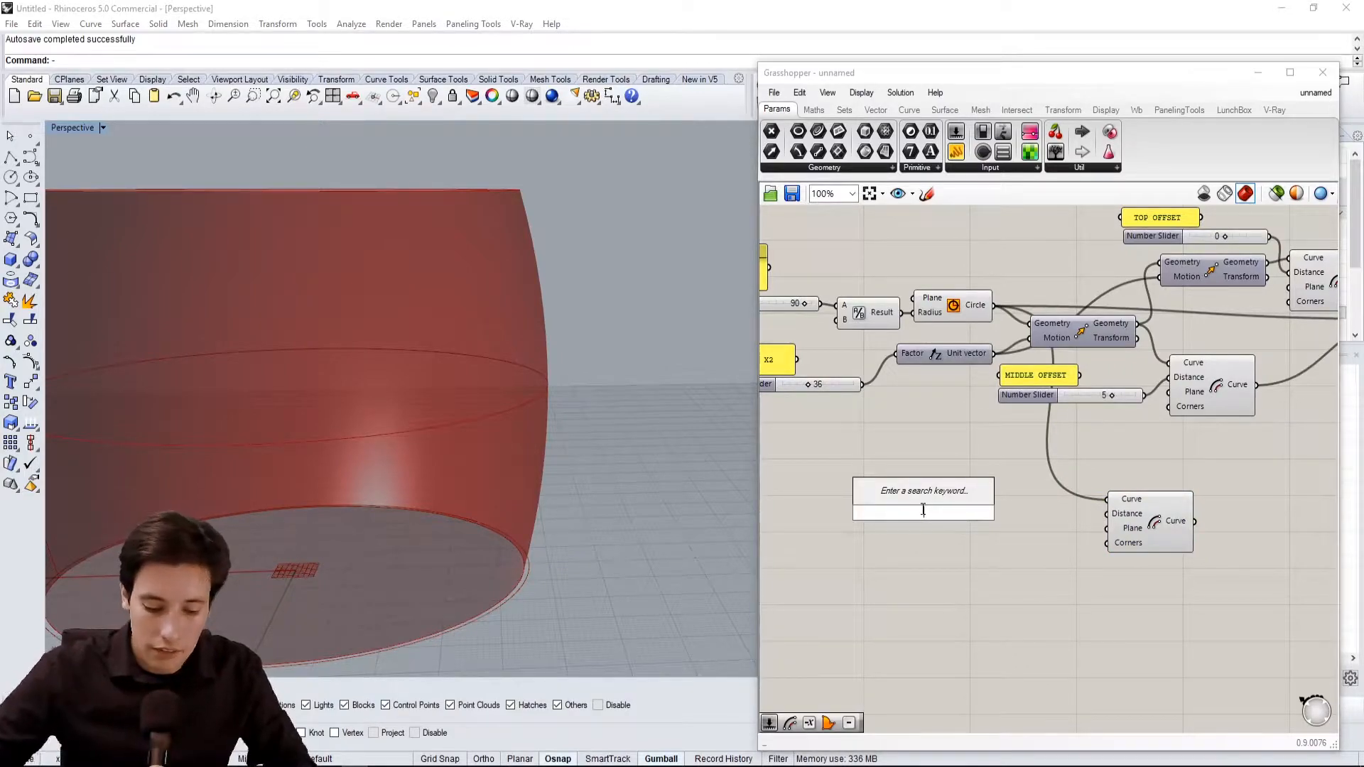
pyautogui.write('NEG')
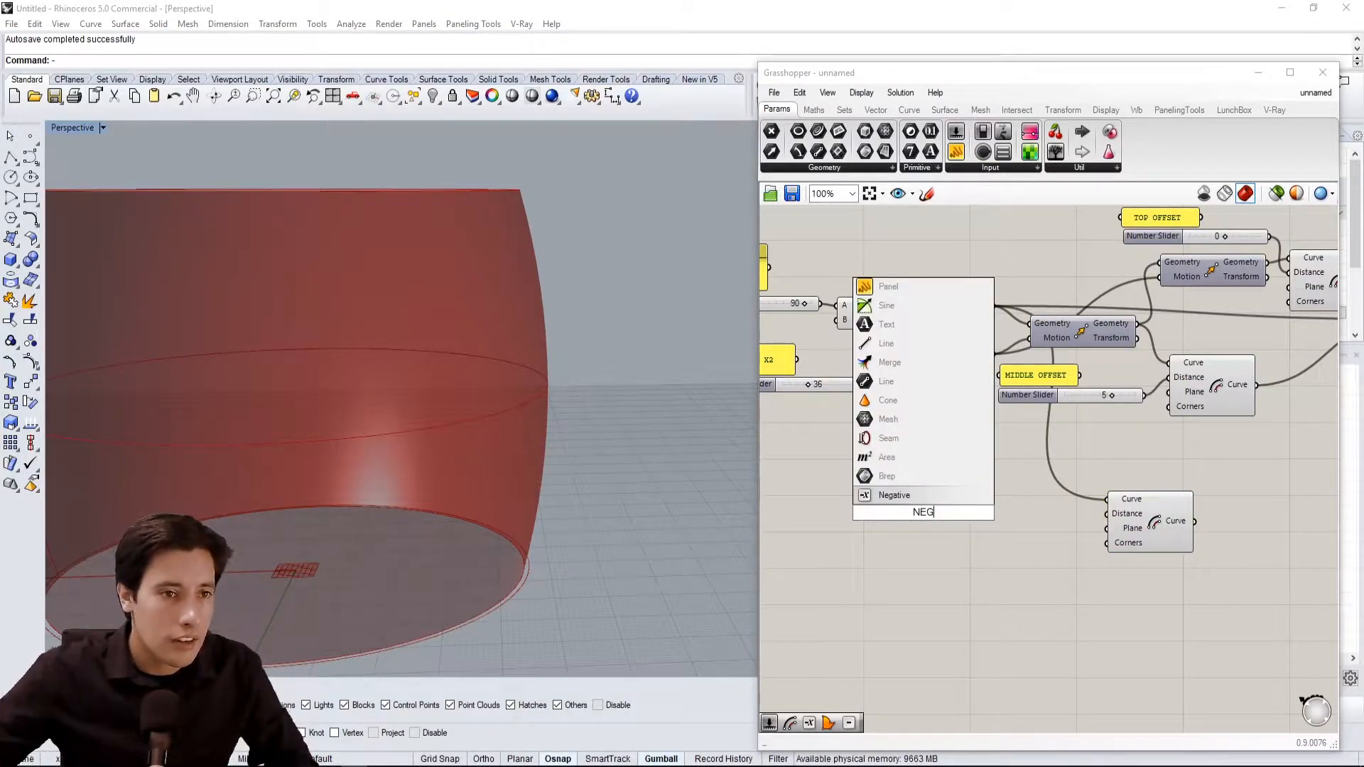
pyautogui.click(897, 493)
pyautogui.moveTo(915, 514); pyautogui.dragTo(998, 531)
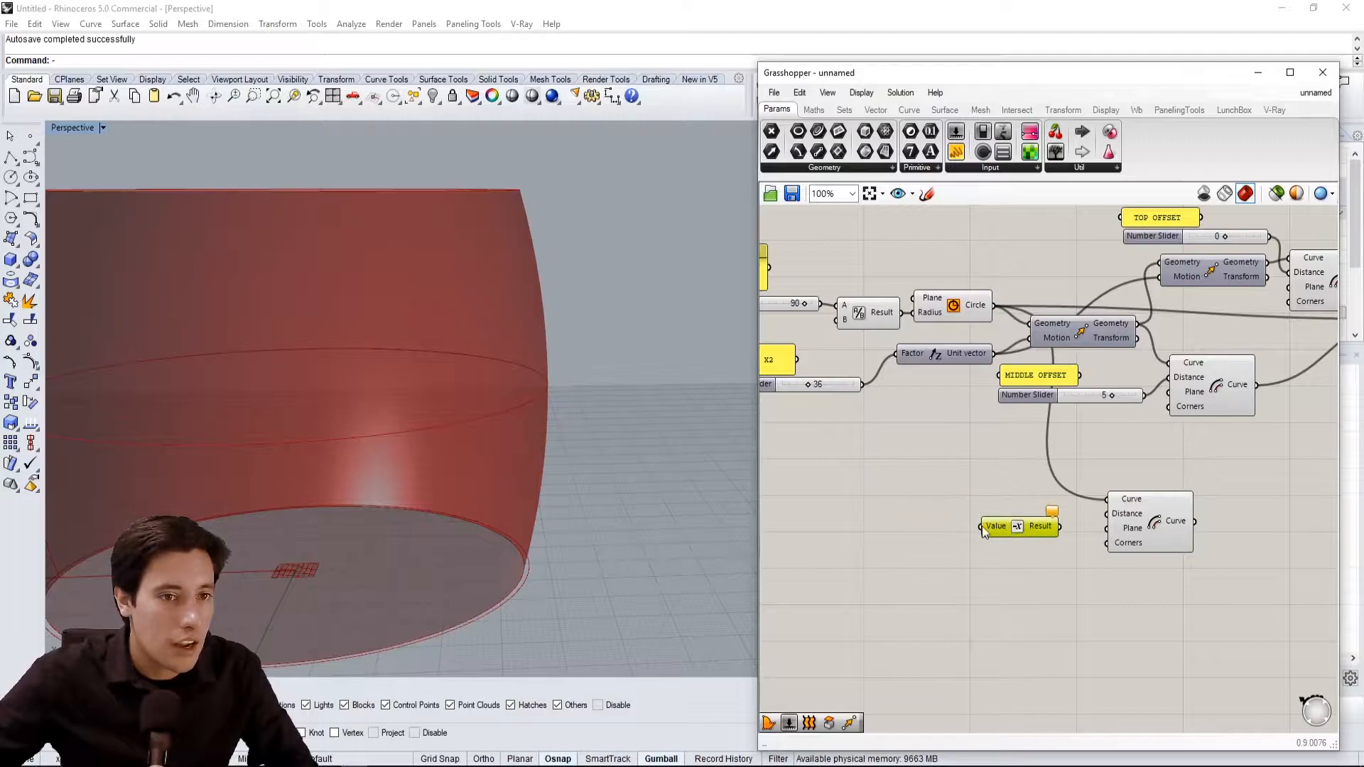
# Create a number slider set to 4 and feed it through the Negative component into the new offset's Distance
pyautogui.moveTo(883, 516); pyautogui.dragTo(965, 528, button='right')
pyautogui.doubleClick(953, 529)
pyautogui.write('4')
pyautogui.press('Return')
pyautogui.moveTo(1023, 530); pyautogui.dragTo(1191, 535)
pyautogui.click(1129, 573)
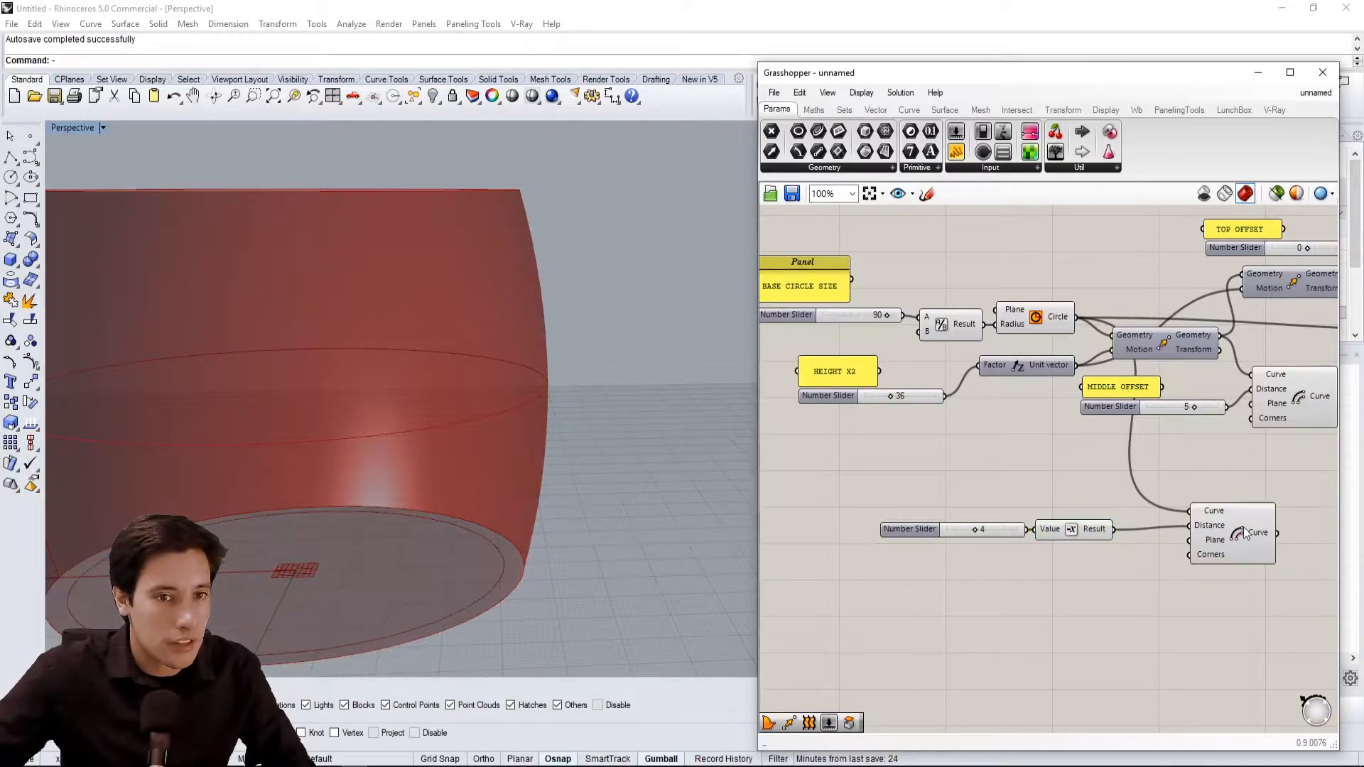
# Move the inner offset component farther from its Negative component, past the middle offset
pyautogui.click(1244, 527)
pyautogui.scroll(-5, 322, 502)
pyautogui.moveTo(328, 506); pyautogui.dragTo(388, 561, button='right')
pyautogui.scroll(2, 388, 560)
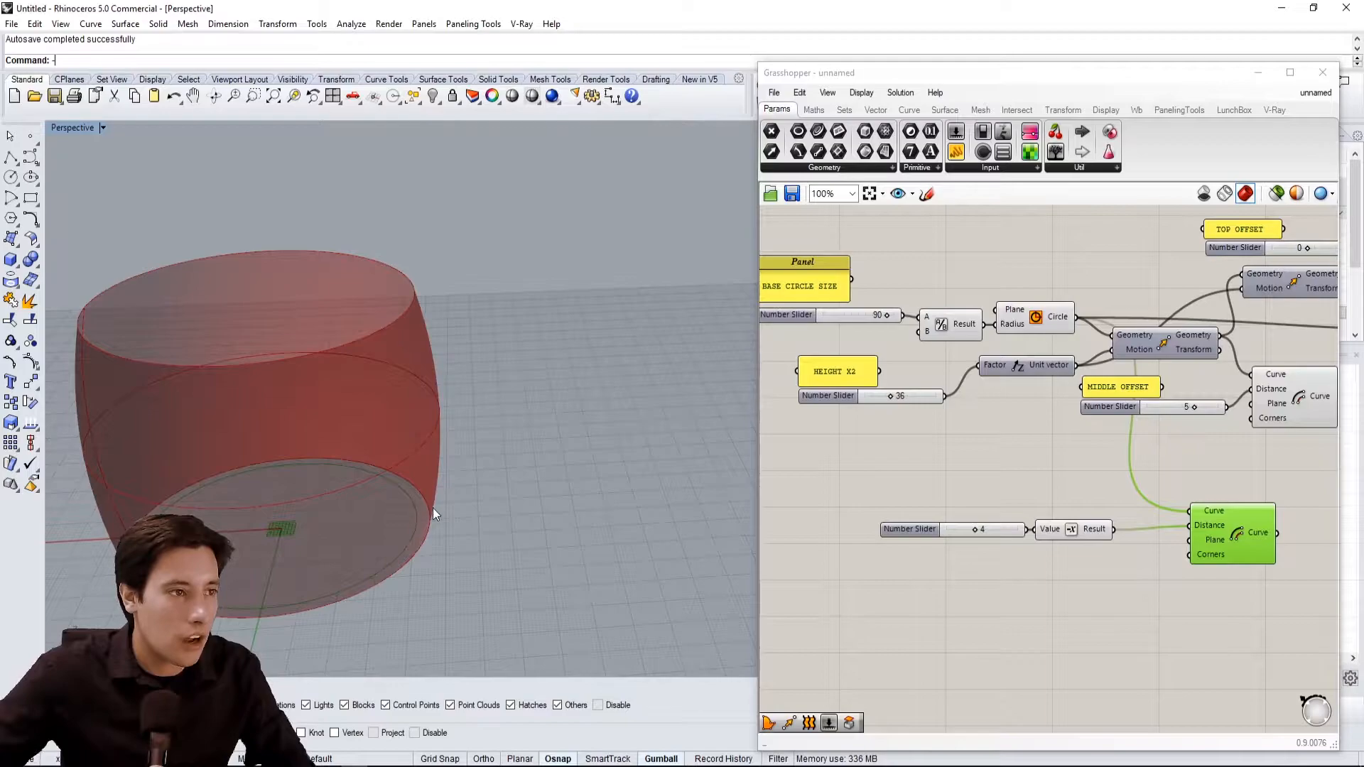
pyautogui.moveTo(1309, 551); pyautogui.dragTo(1187, 557, button='right')
pyautogui.click(1187, 557)
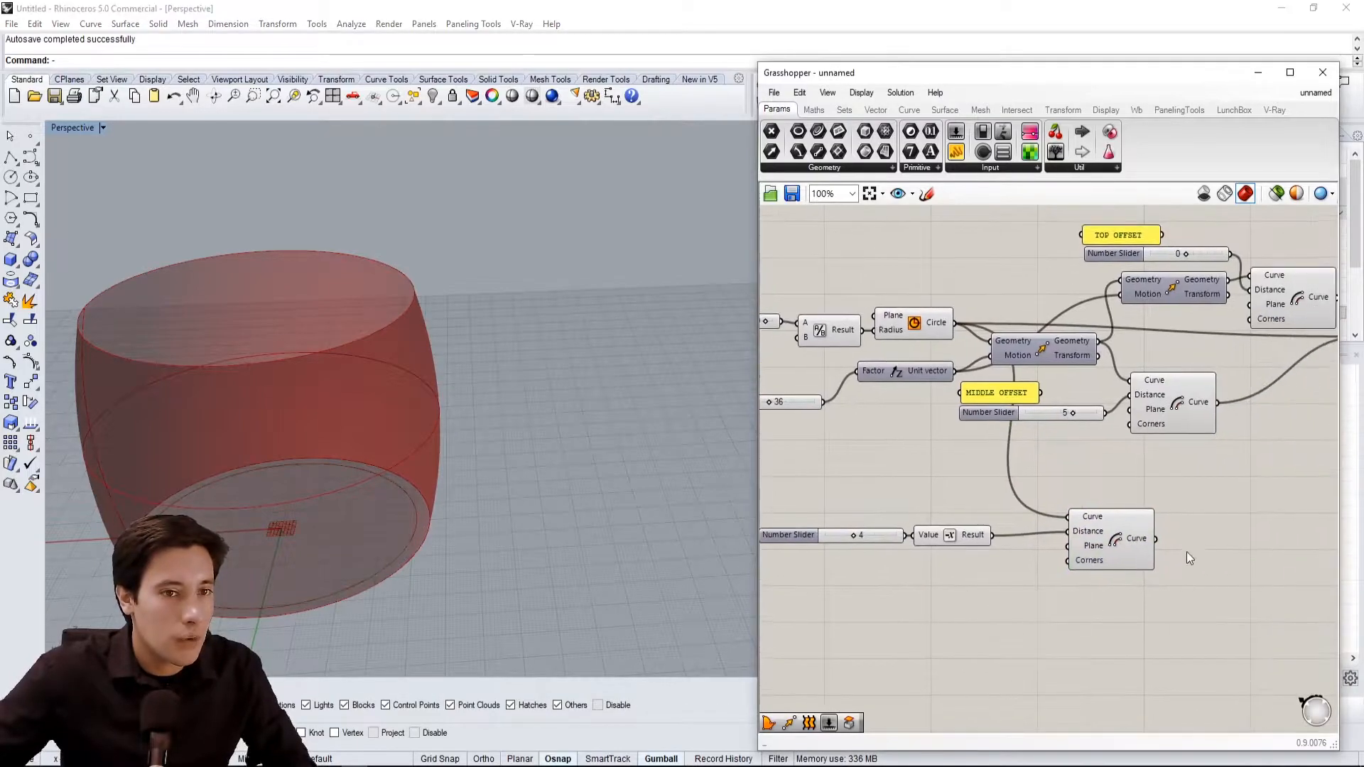
pyautogui.click(1136, 523)
pyautogui.scroll(-2, 1134, 527)
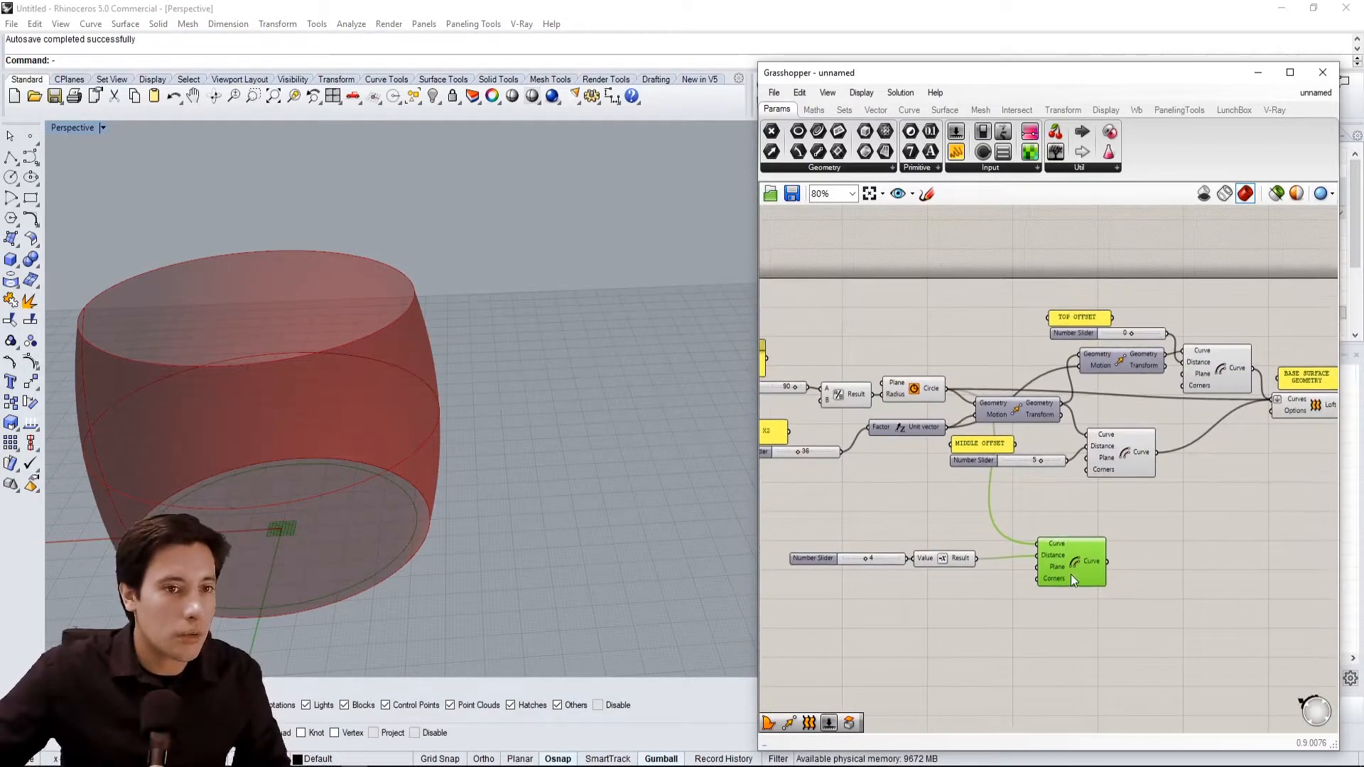
pyautogui.moveTo(1071, 574); pyautogui.dragTo(1196, 572)
# Add the middle and top offset curves to the inner offset's Curve input alongside the base circle
pyautogui.click(1125, 455)
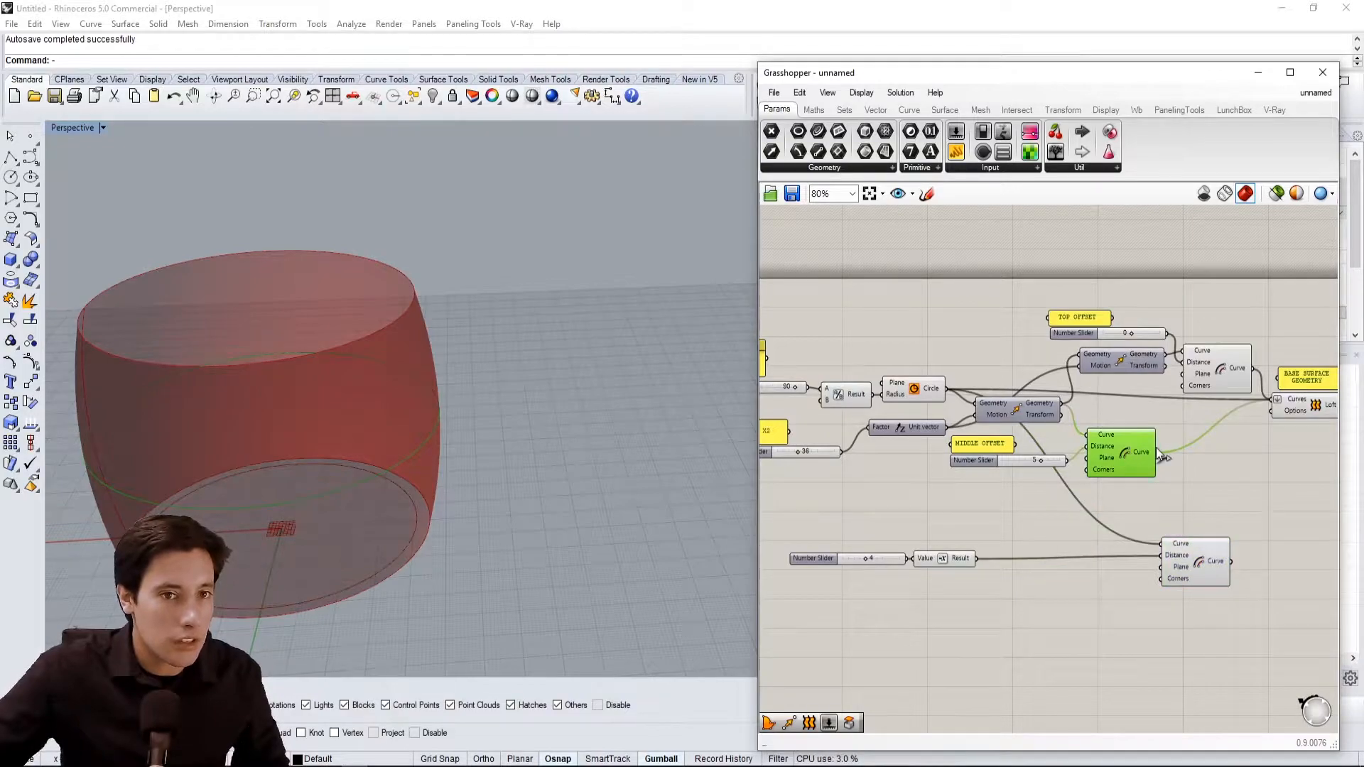
pyautogui.moveTo(1158, 458); pyautogui.dragTo(1164, 545)
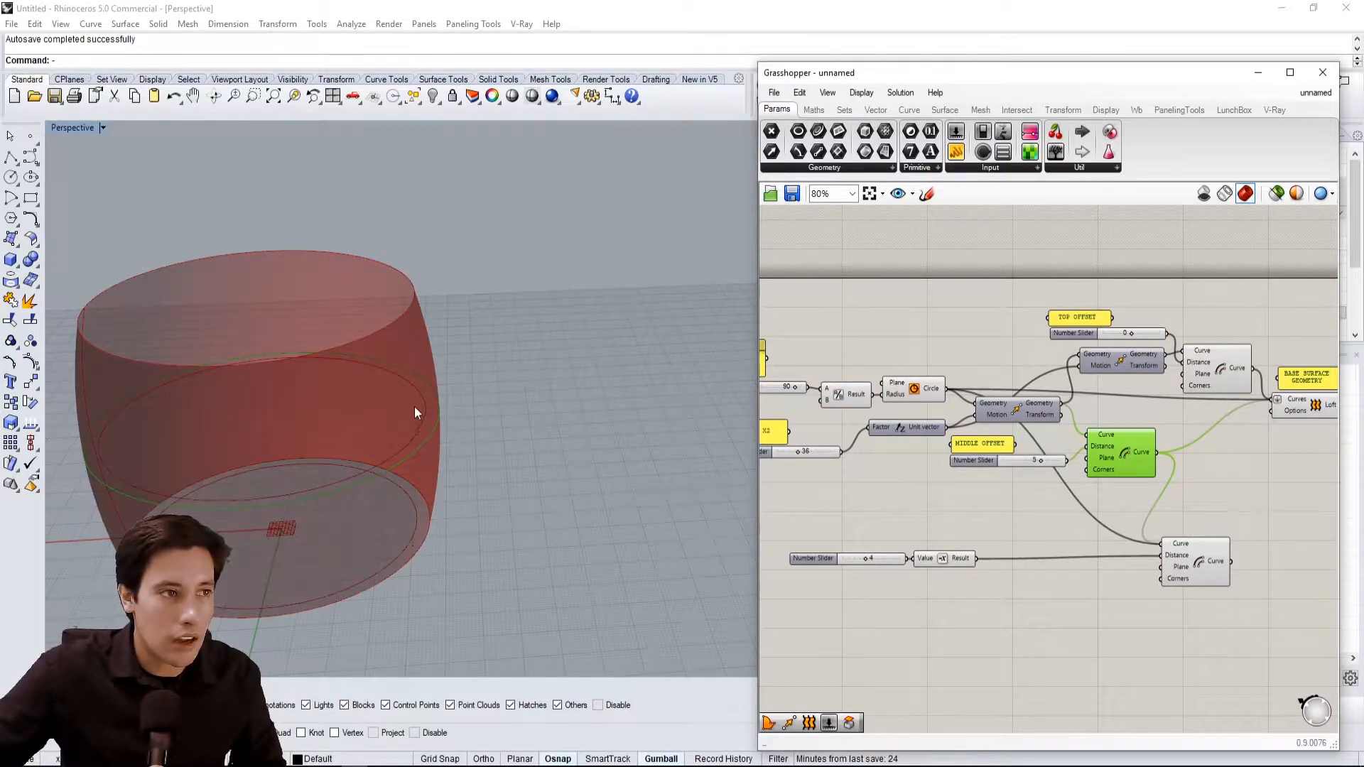
pyautogui.moveTo(1306, 491); pyautogui.dragTo(1255, 473, button='right')
pyautogui.moveTo(1203, 350); pyautogui.dragTo(1164, 545)
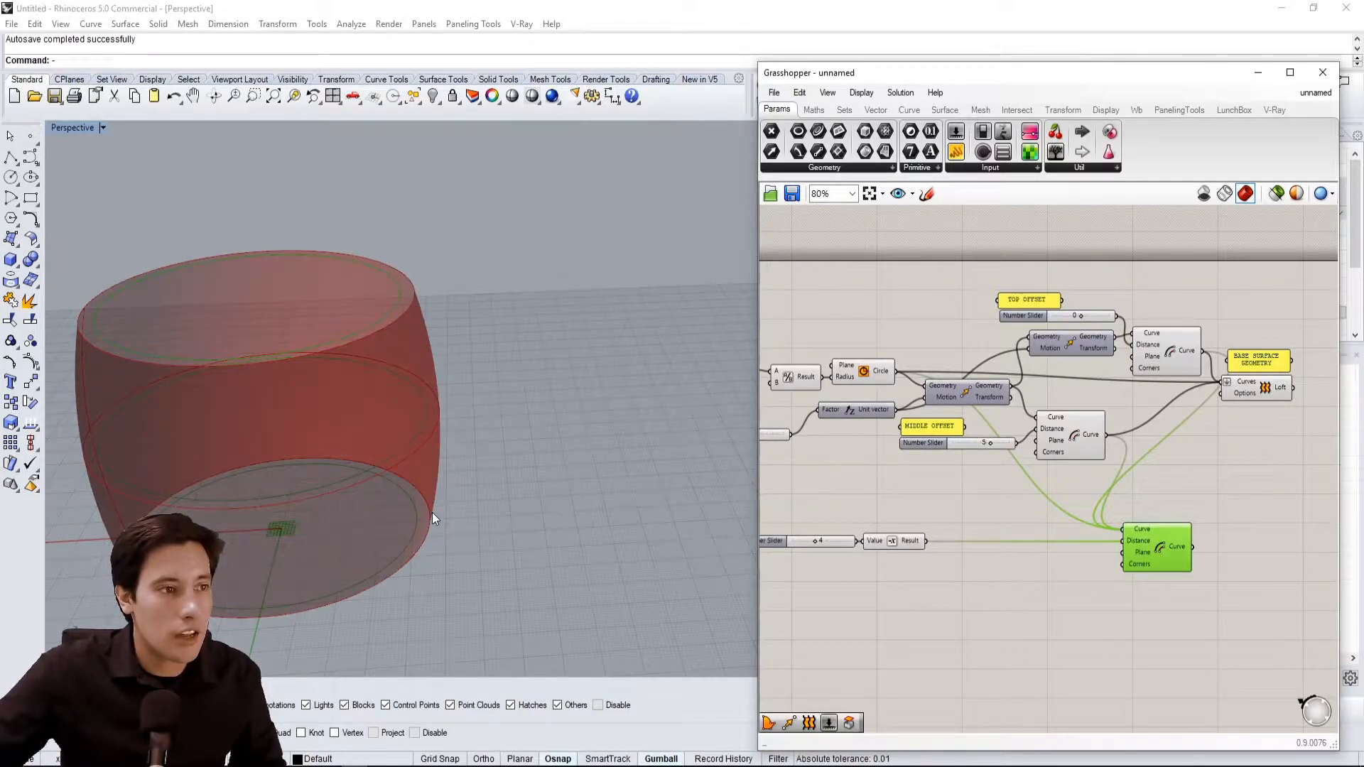
# Add a second Loft component beside the inner offset and feed the inner offset curves into its Curves input
pyautogui.click(1264, 439)
pyautogui.moveTo(1264, 440); pyautogui.dragTo(1163, 421, button='right')
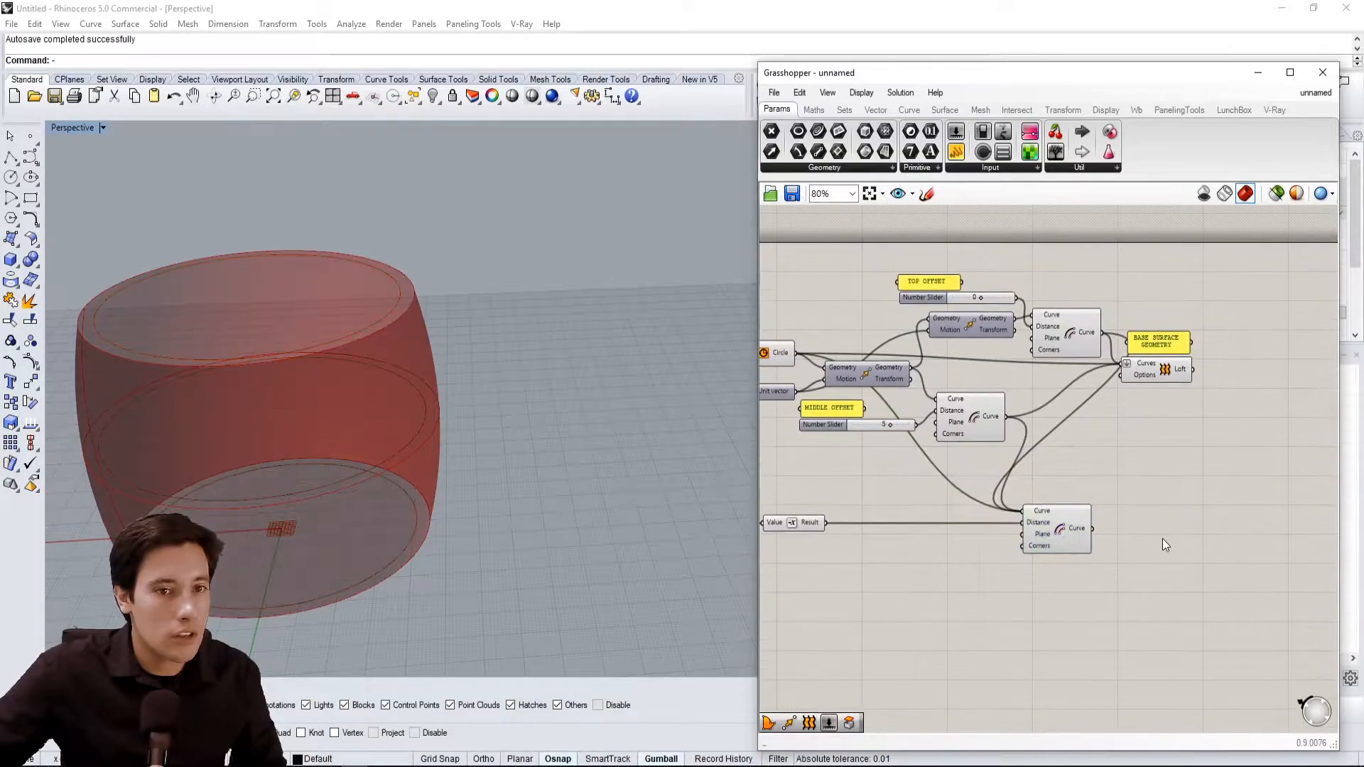
pyautogui.doubleClick(1163, 539)
pyautogui.write('loft')
pyautogui.press('Return')
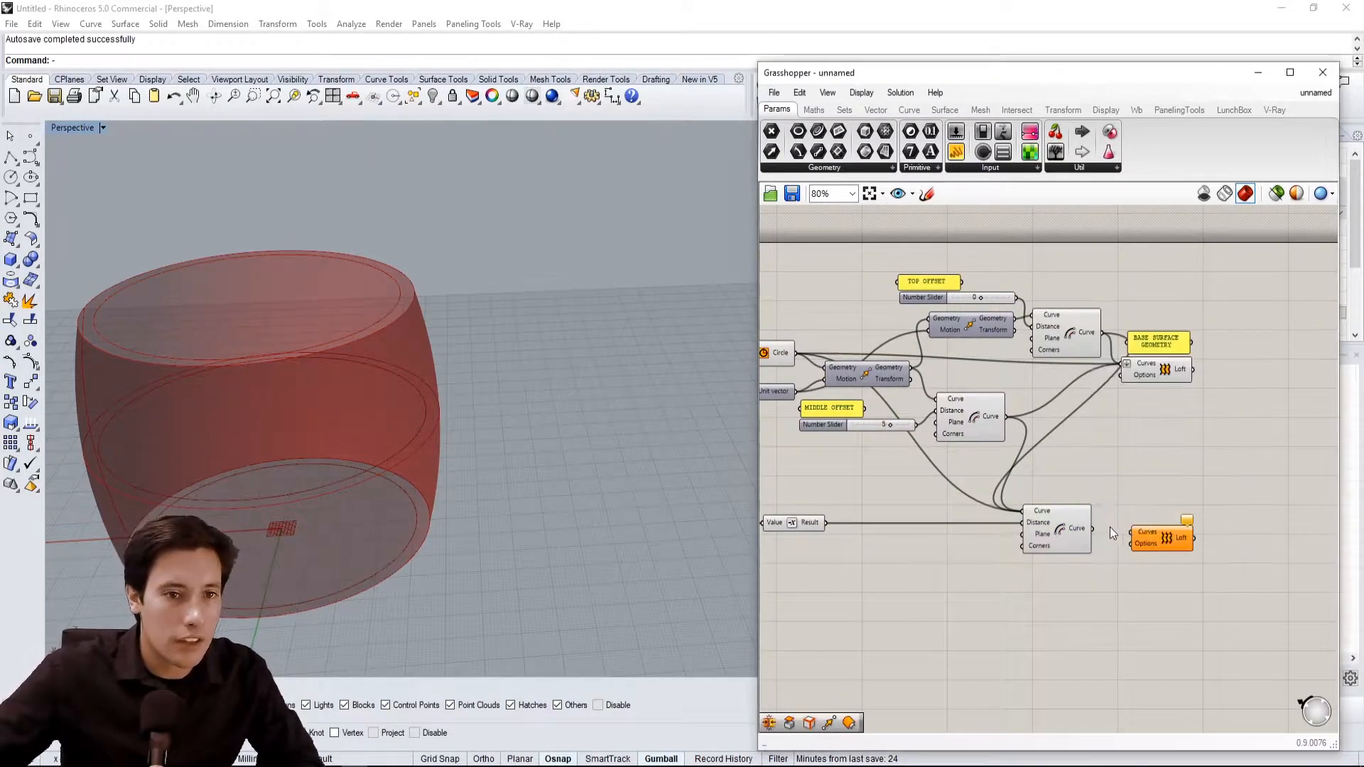
pyautogui.moveTo(1094, 528); pyautogui.dragTo(1152, 537)
# Flatten the second Loft's Curves input so it lofts through all the inner circles
pyautogui.moveTo(514, 353); pyautogui.dragTo(446, 545, button='right')
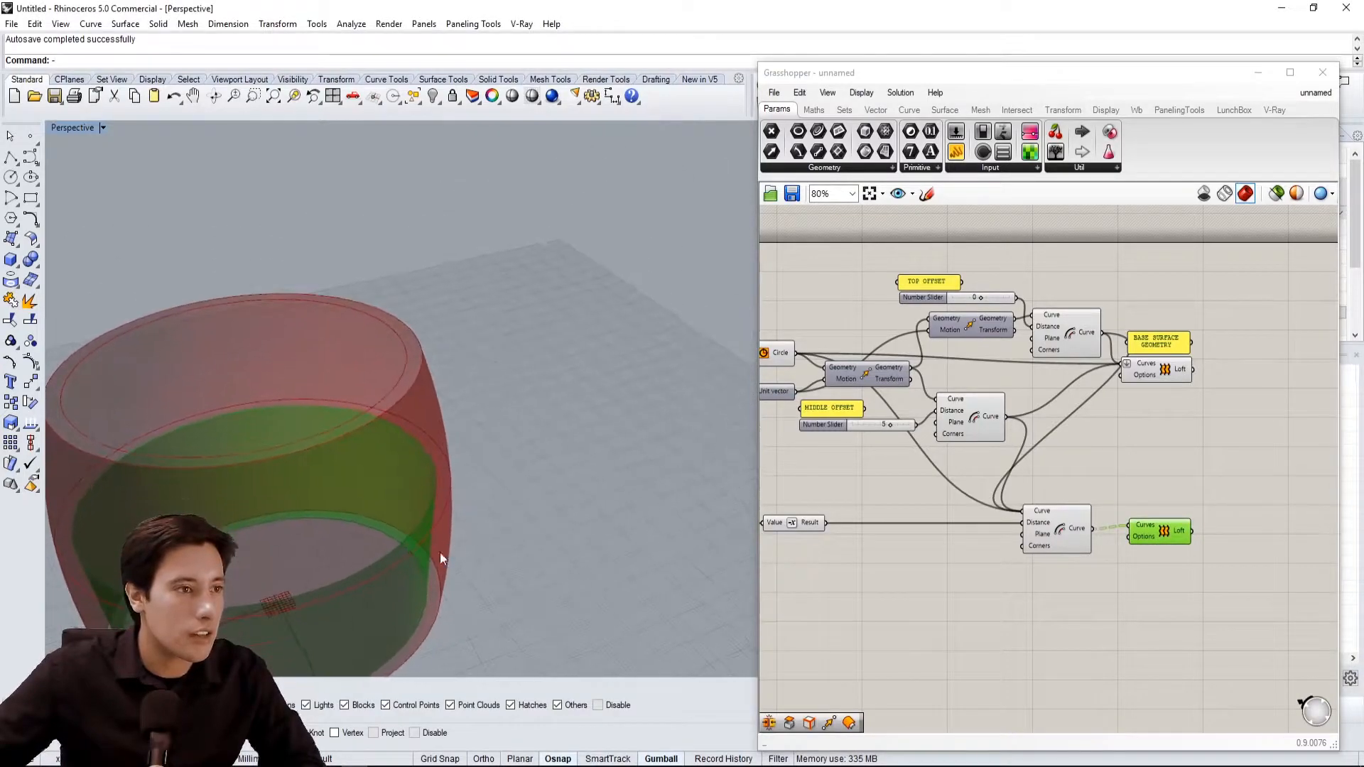
pyautogui.rightClick(1149, 534)
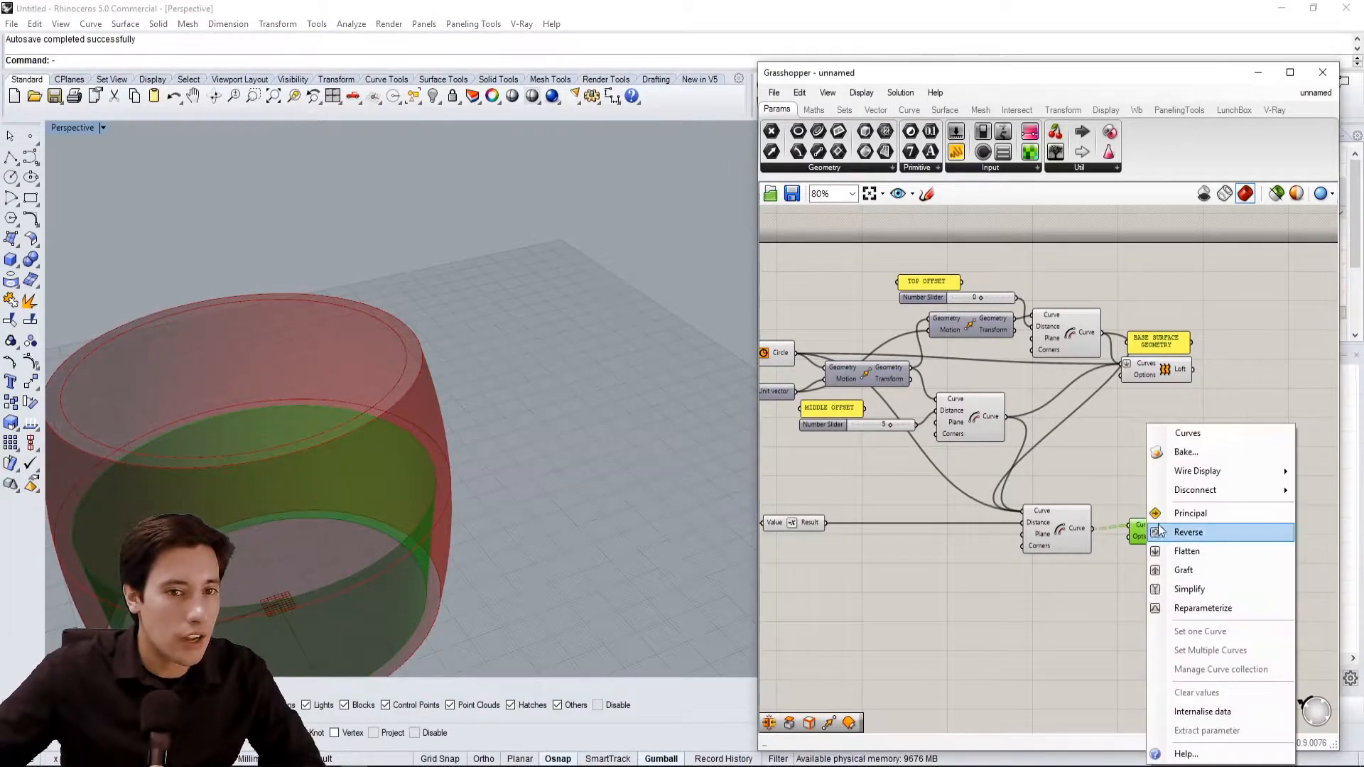
pyautogui.click(1180, 555)
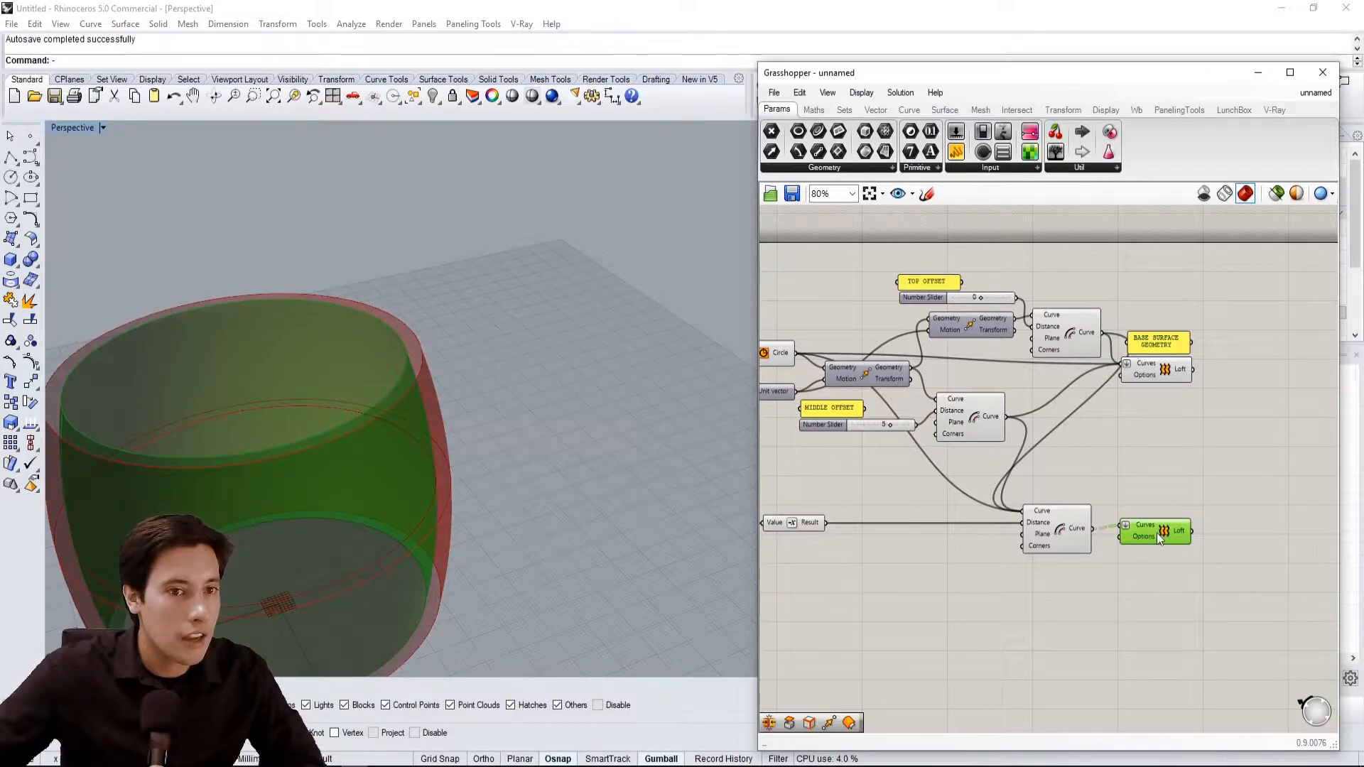
pyautogui.moveTo(1146, 540); pyautogui.dragTo(1132, 547)
# Inspect the wall thickness between the inner and outer lofted surfaces from several angles in the Perspective viewport
pyautogui.moveTo(349, 413); pyautogui.dragTo(505, 445, button='right')
pyautogui.scroll(5, 407, 546)
pyautogui.moveTo(415, 544); pyautogui.dragTo(695, 318, button='right')
pyautogui.moveTo(510, 365); pyautogui.dragTo(380, 312, button='right')
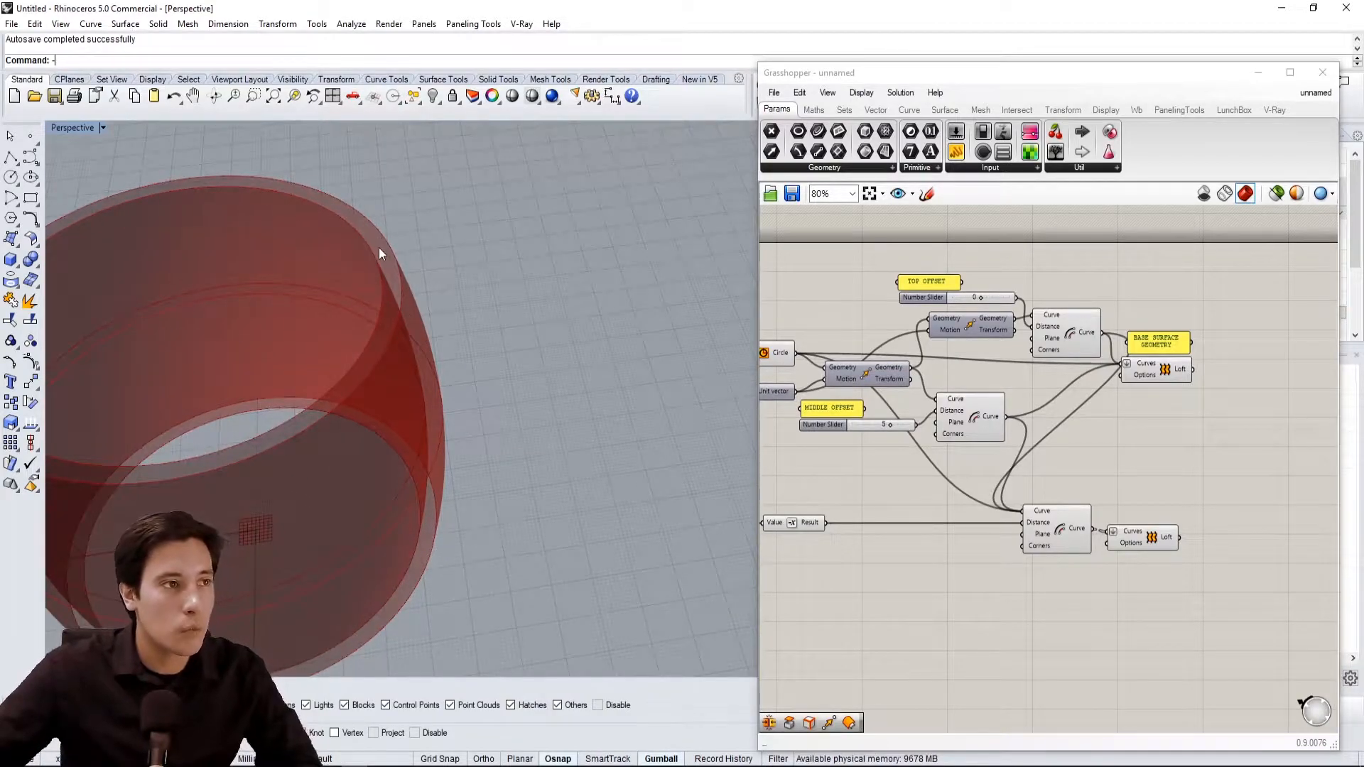
pyautogui.moveTo(479, 283); pyautogui.dragTo(514, 332, button='right')
pyautogui.keyDown('shift'); pyautogui.moveTo(514, 333); pyautogui.dragTo(525, 355, button='right'); pyautogui.keyUp('shift')
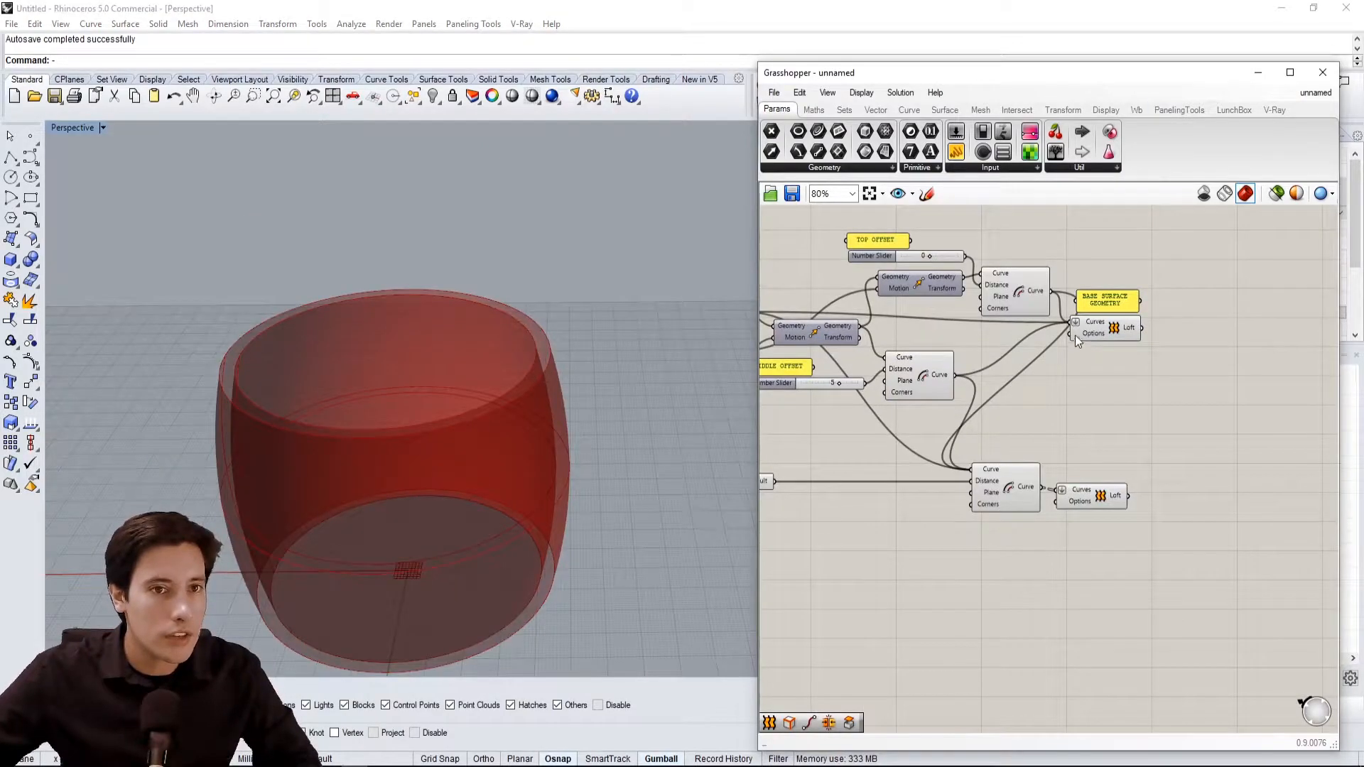
# Turn off the preview of both Loft components so only the circles are displayed
pyautogui.click(1100, 329)
pyautogui.click(1095, 497)
pyautogui.click(1106, 404)
pyautogui.moveTo(1130, 595); pyautogui.dragTo(1104, 329)
pyautogui.middleClick(1101, 357)
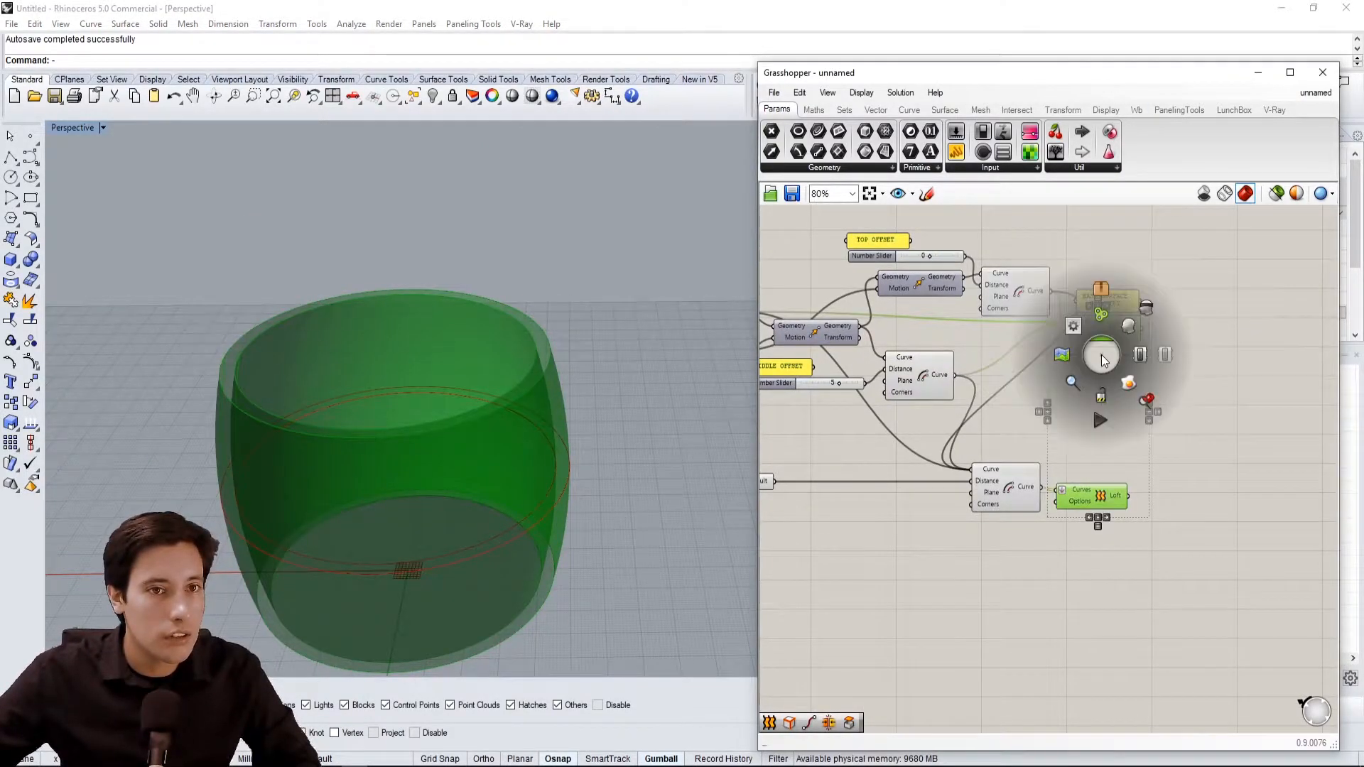
pyautogui.click(1145, 306)
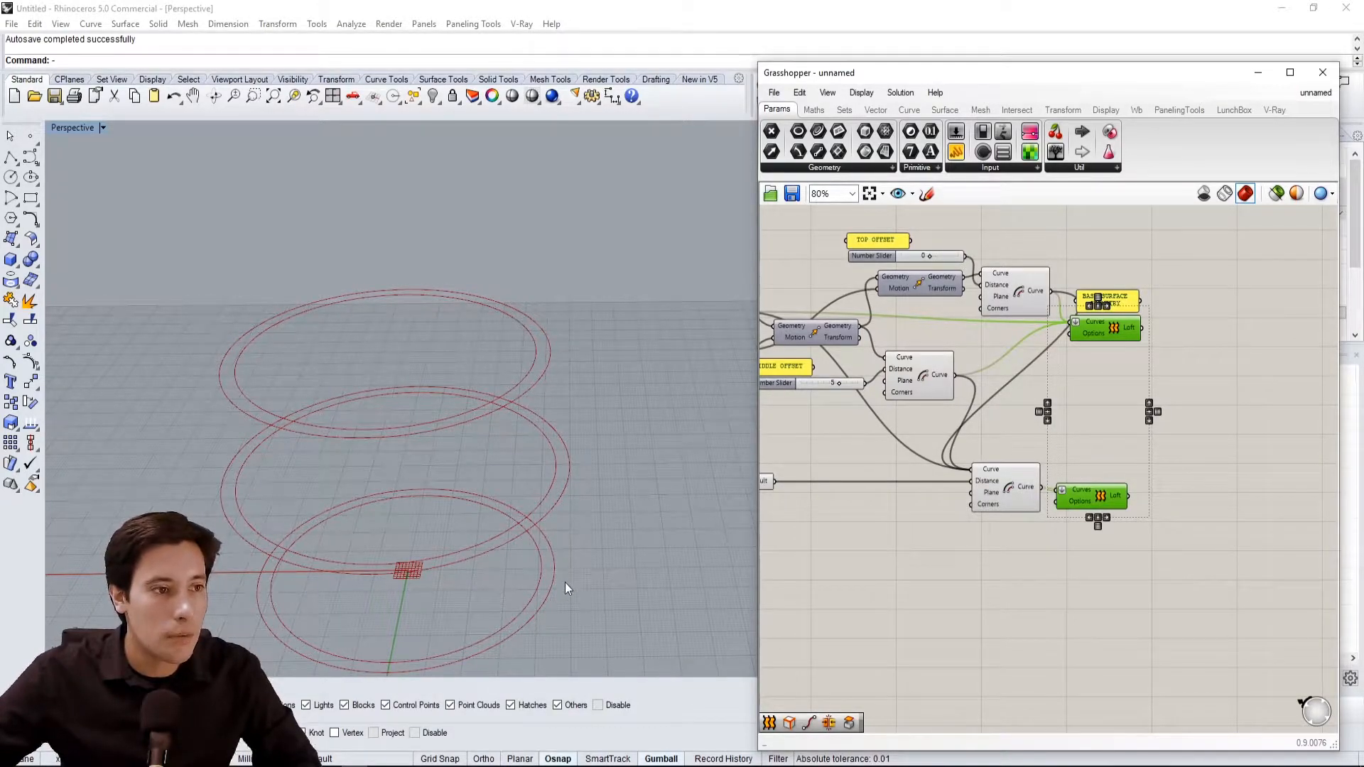
pyautogui.click(1111, 408)
# Compare the inner offset circles with the top offset circle by highlighting their components, and trace their inputs
pyautogui.click(1002, 492)
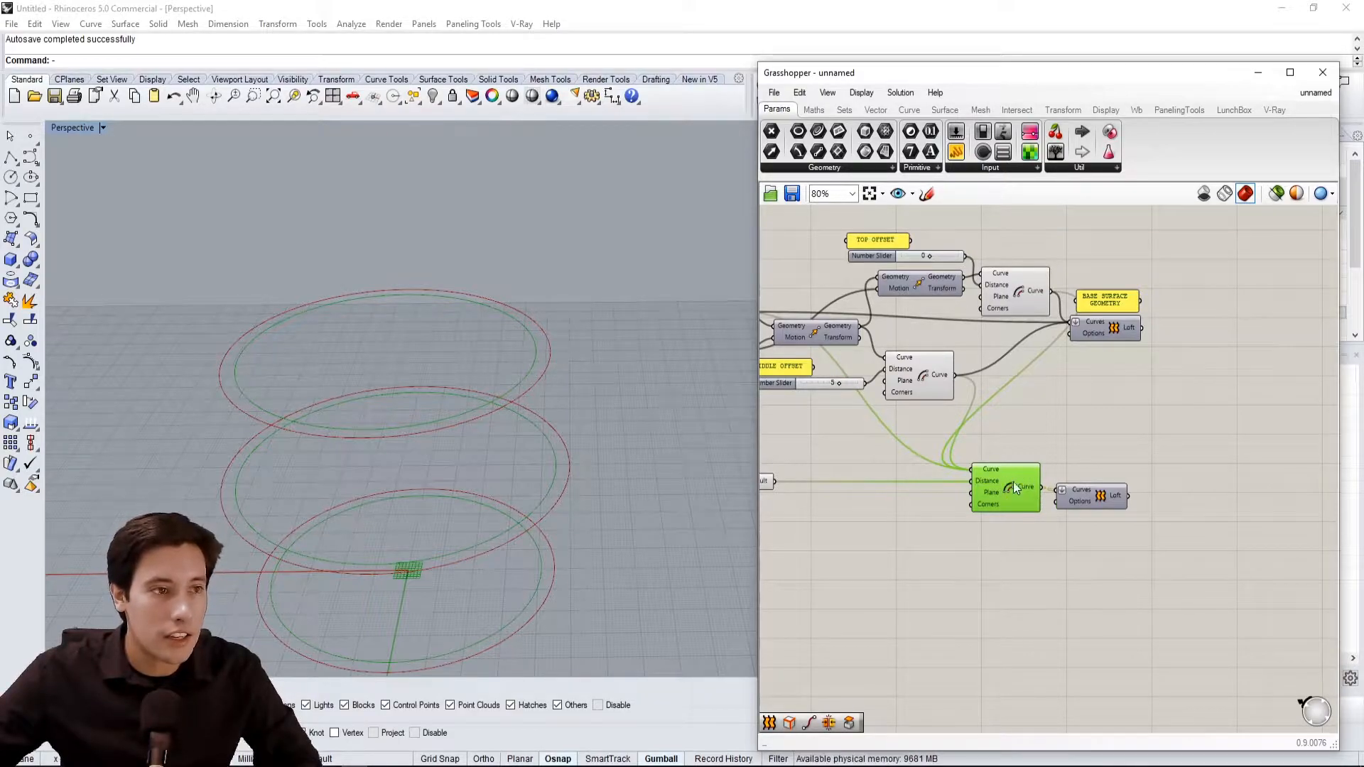
pyautogui.click(1027, 291)
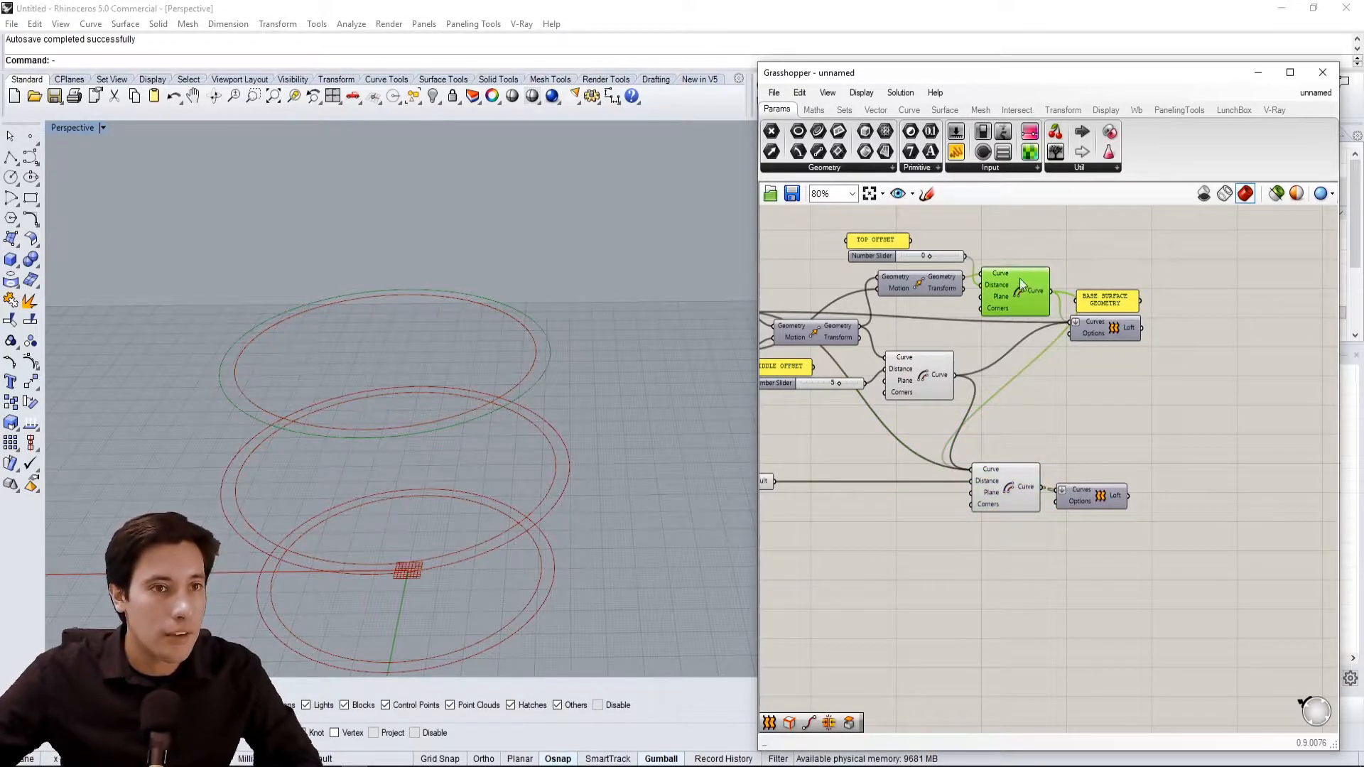
pyautogui.click(1009, 488)
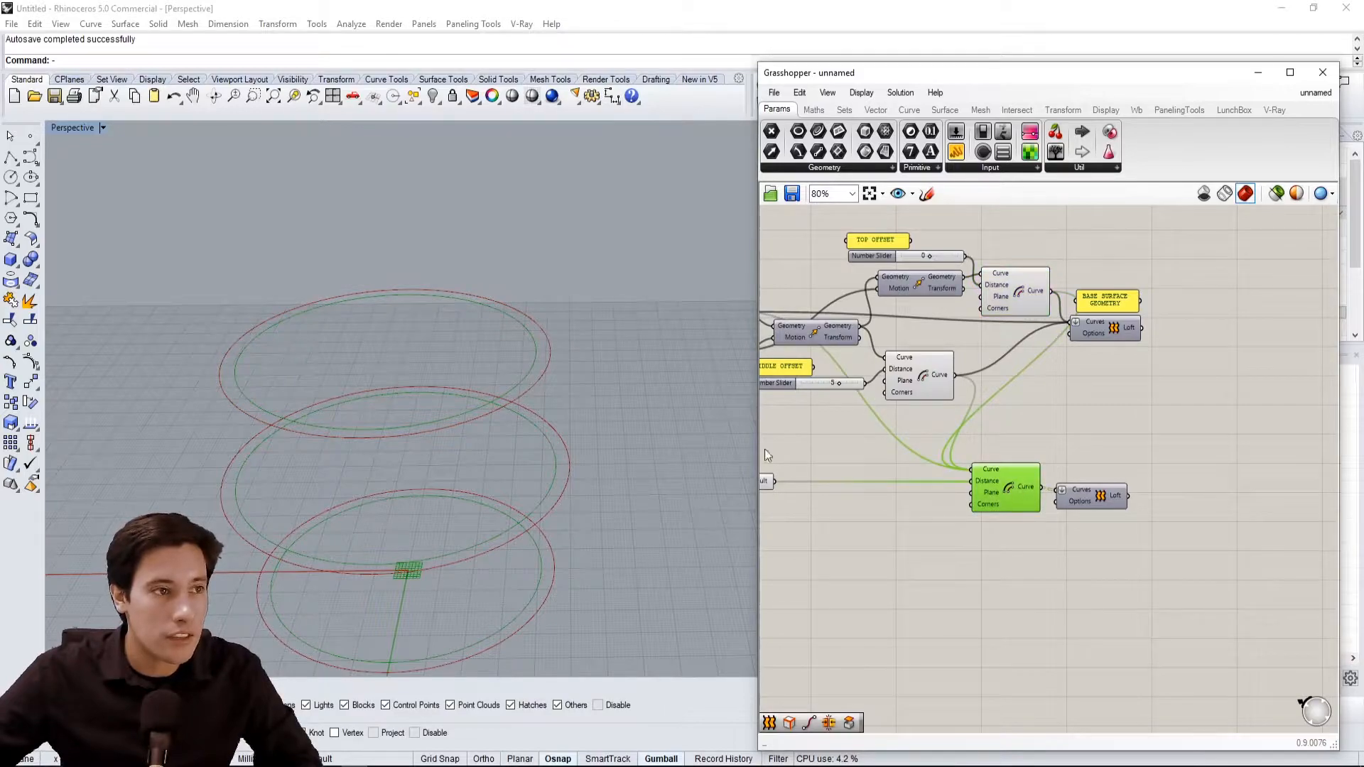
pyautogui.moveTo(869, 405); pyautogui.dragTo(948, 399, button='right')
pyautogui.scroll(-2, 948, 399)
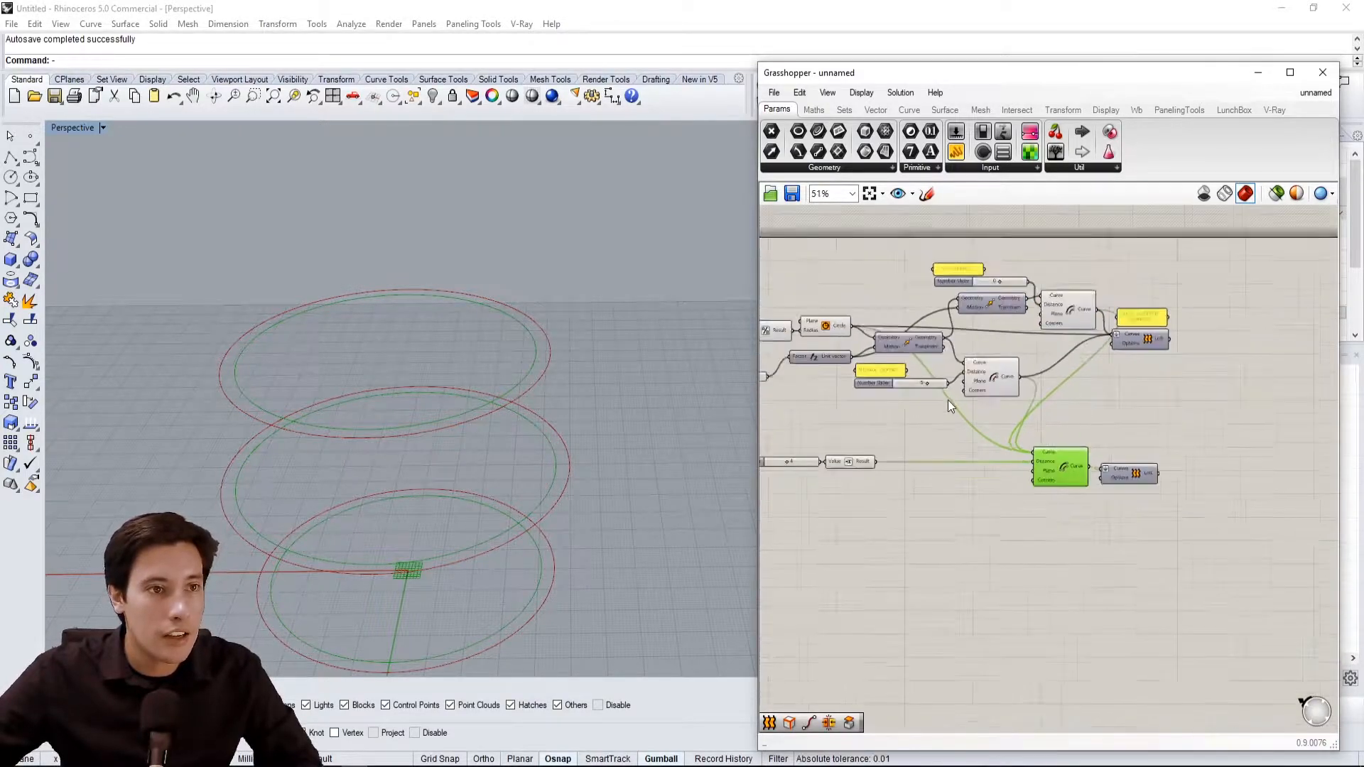
pyautogui.click(851, 344)
pyautogui.scroll(2, 954, 433)
pyautogui.click(1102, 485)
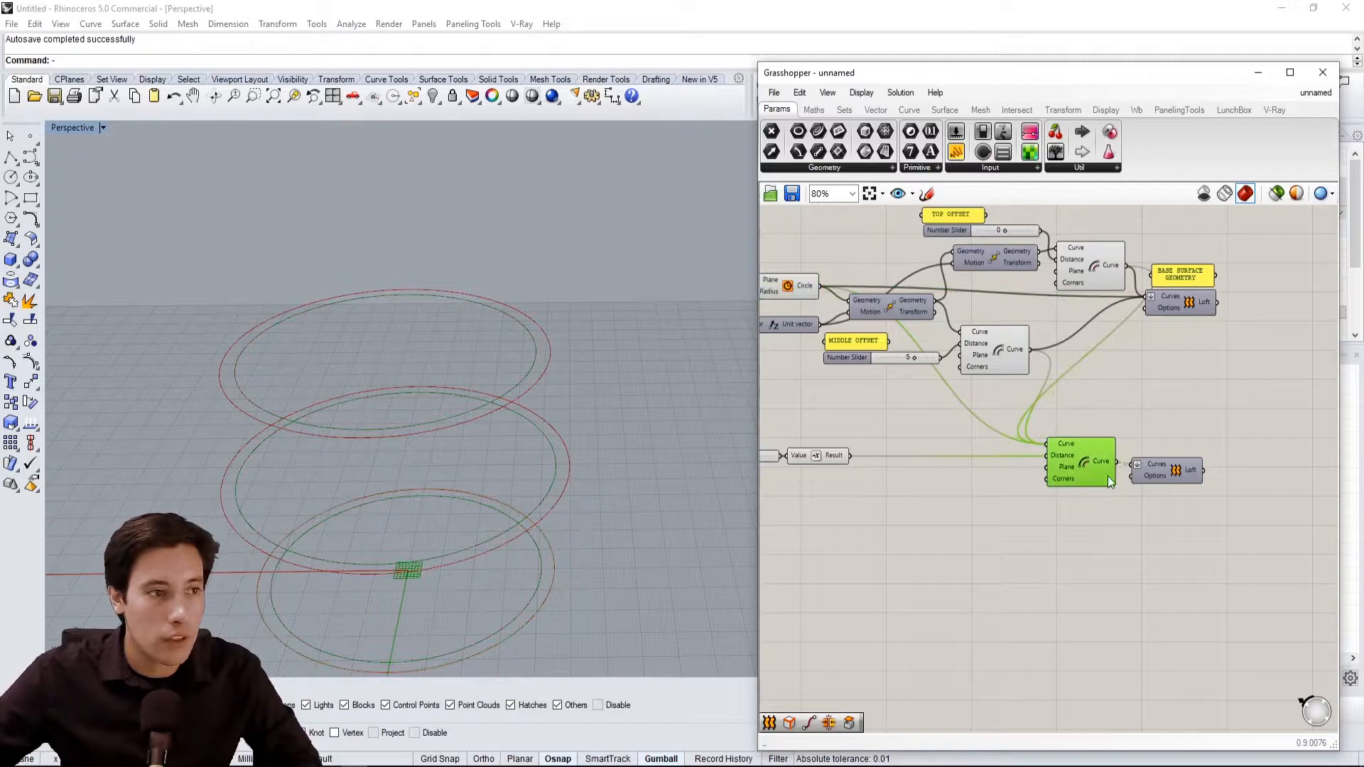
# Move the inner Loft down and away from the inner offset component to free space between them
pyautogui.moveTo(1204, 525); pyautogui.dragTo(1152, 560, button='right')
pyautogui.click(1152, 560)
pyautogui.moveTo(1127, 510); pyautogui.dragTo(1175, 552)
pyautogui.moveTo(1003, 495); pyautogui.dragTo(1003, 488)
# Add a List Item component near the inner Loft and connect the inner offset circles to its List input
pyautogui.click(1141, 451)
pyautogui.doubleClick(1142, 452)
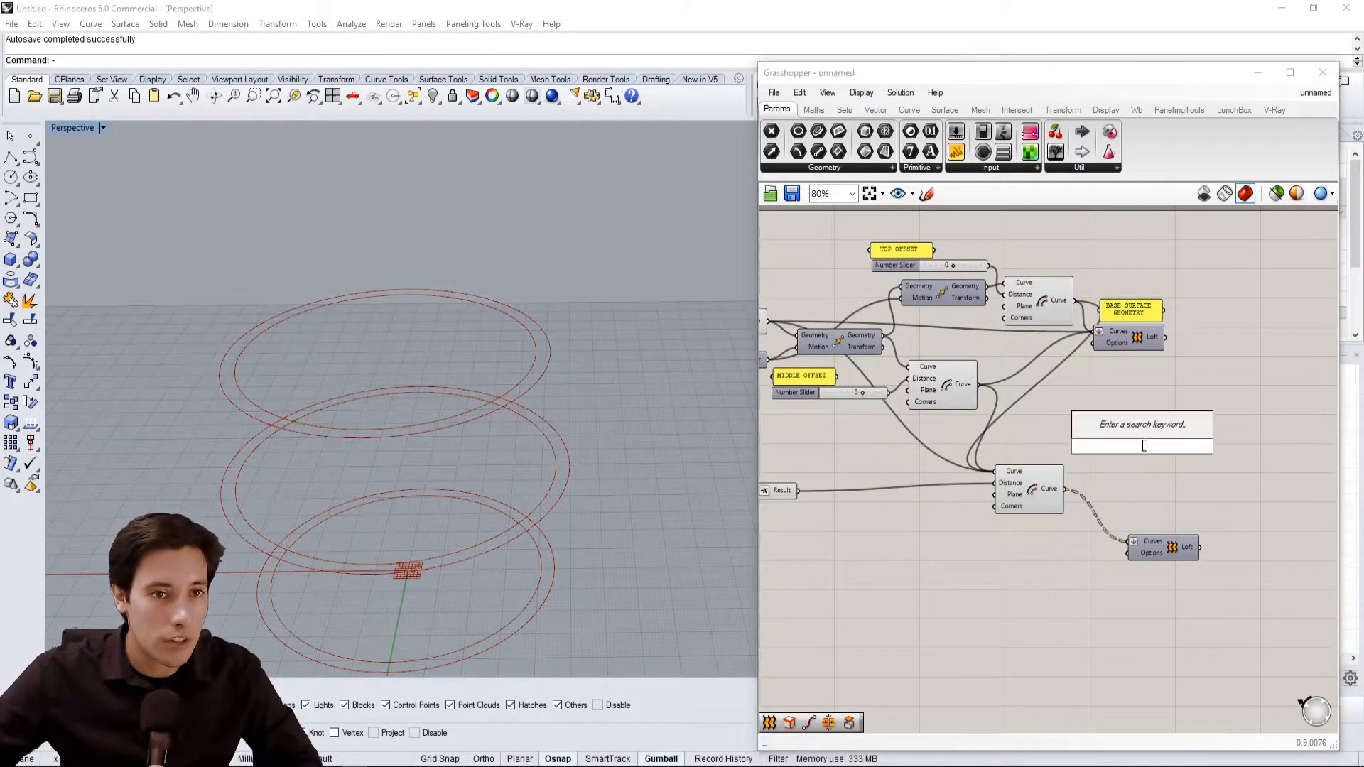
pyautogui.write('LIST')
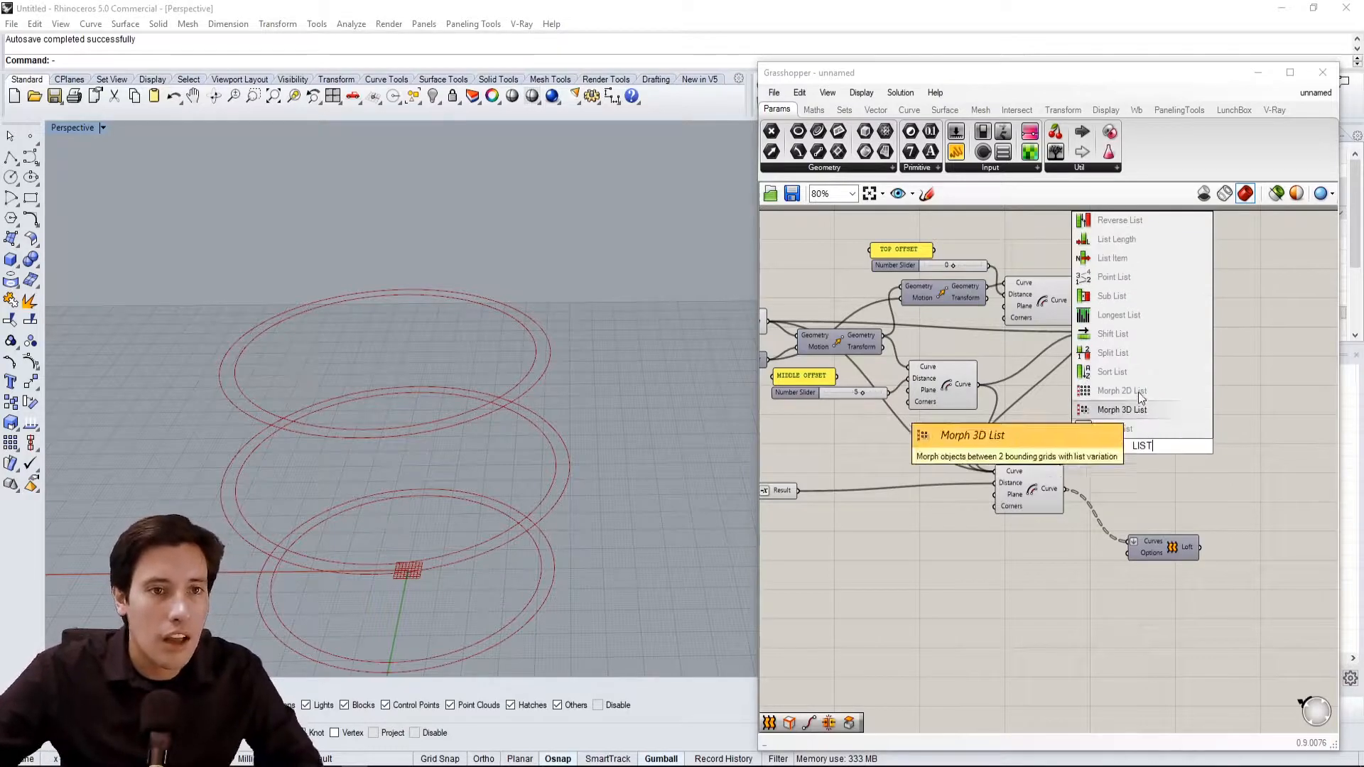
pyautogui.click(1142, 253)
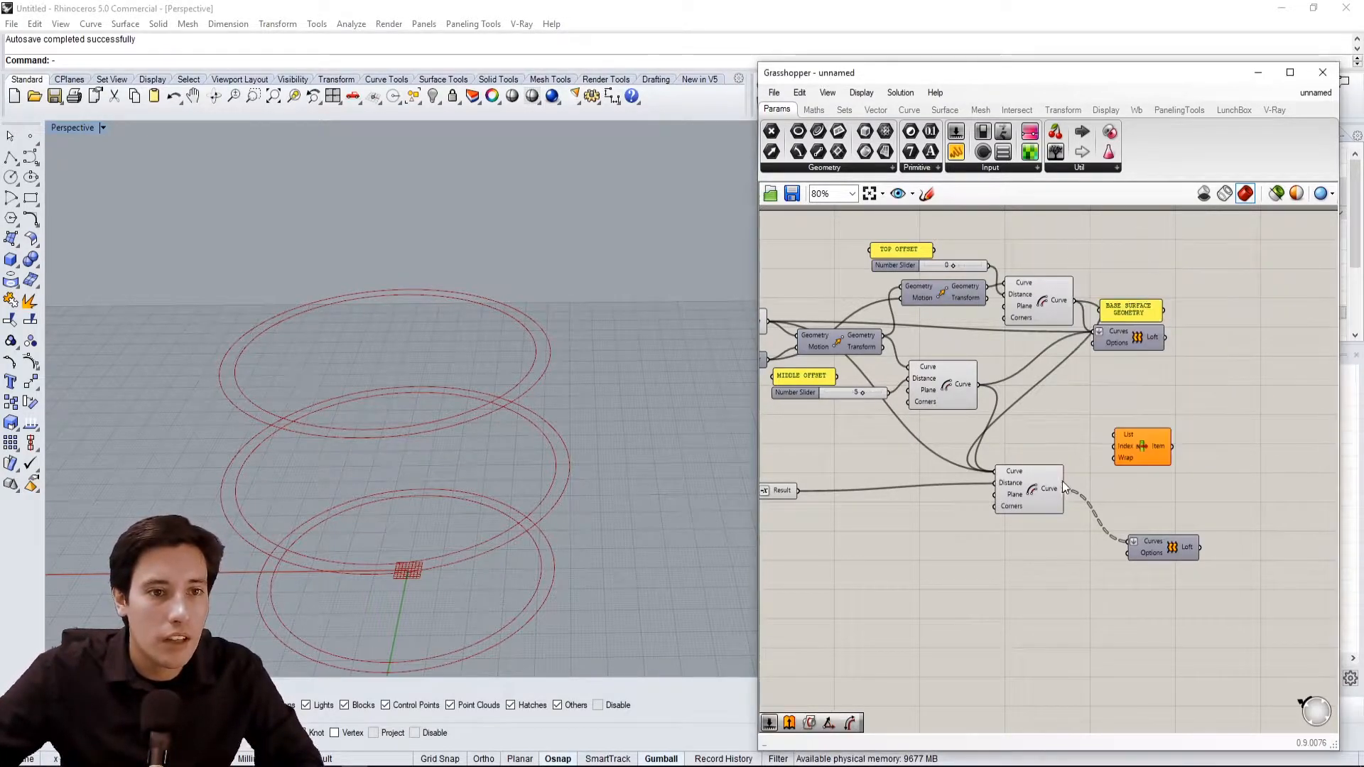
pyautogui.click(1056, 489)
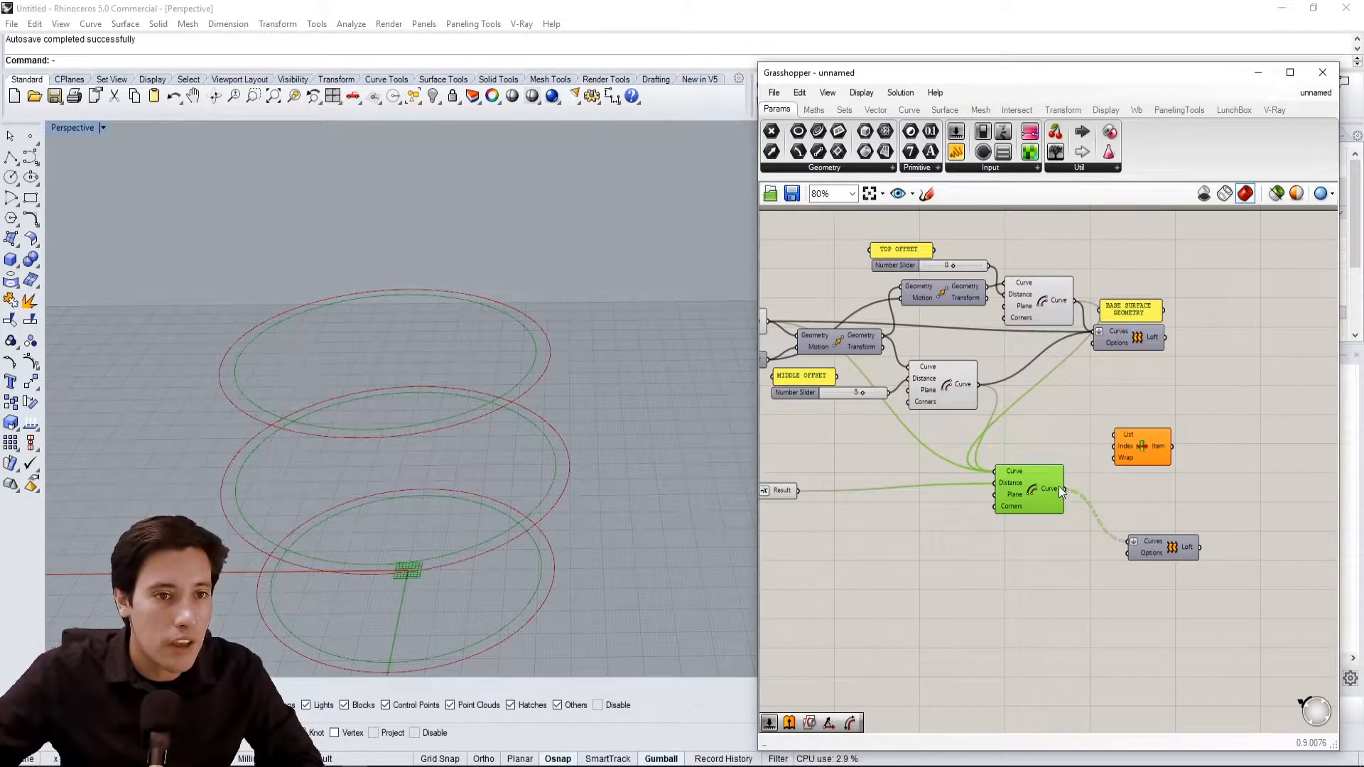
pyautogui.moveTo(1064, 488); pyautogui.dragTo(1084, 470)
pyautogui.moveTo(1110, 424); pyautogui.dragTo(1170, 466)
pyautogui.moveTo(359, 430)
pyautogui.mouseDown(button='right')
pyautogui.moveTo(353, 407)
pyautogui.moveTo(341, 422)
pyautogui.mouseUp(button='right')
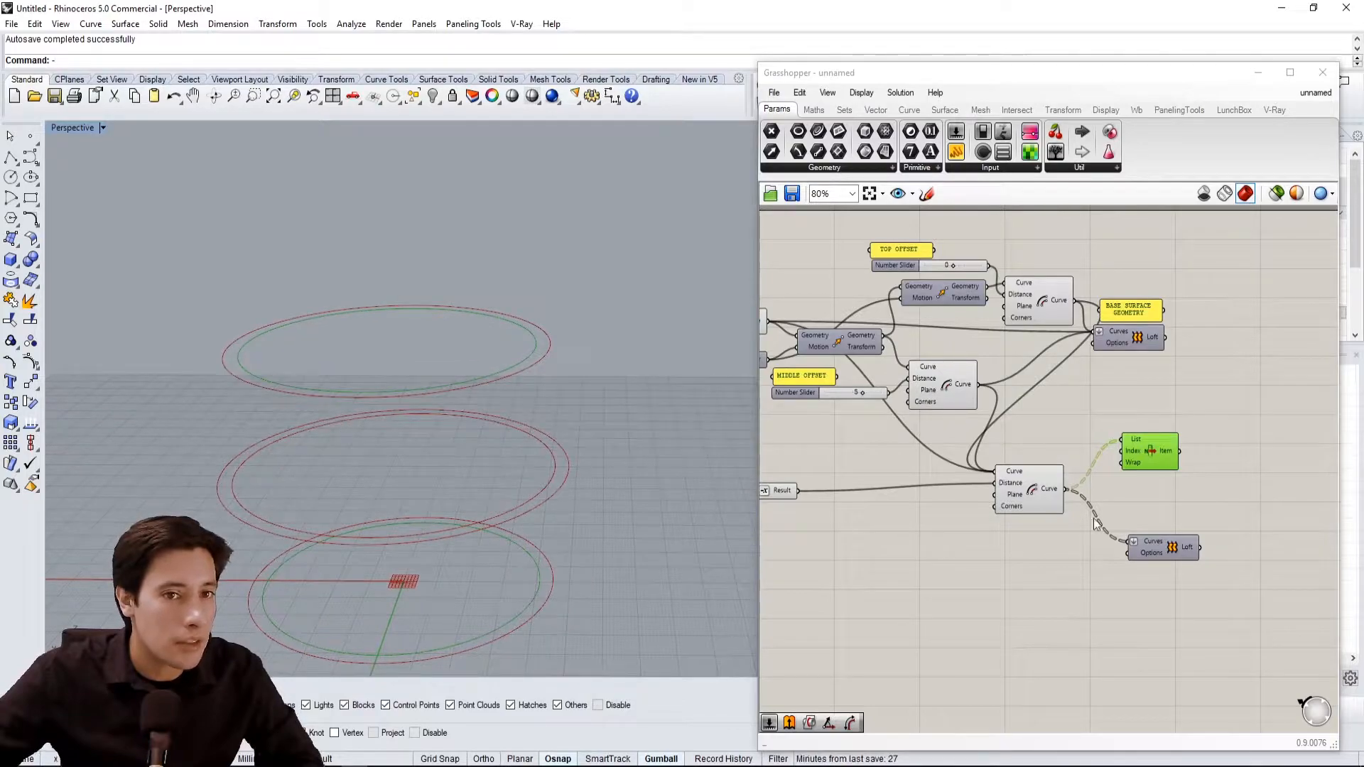
# Flatten the List input of the List Item and duplicate the component directly above the original
pyautogui.scroll(3, 1108, 515)
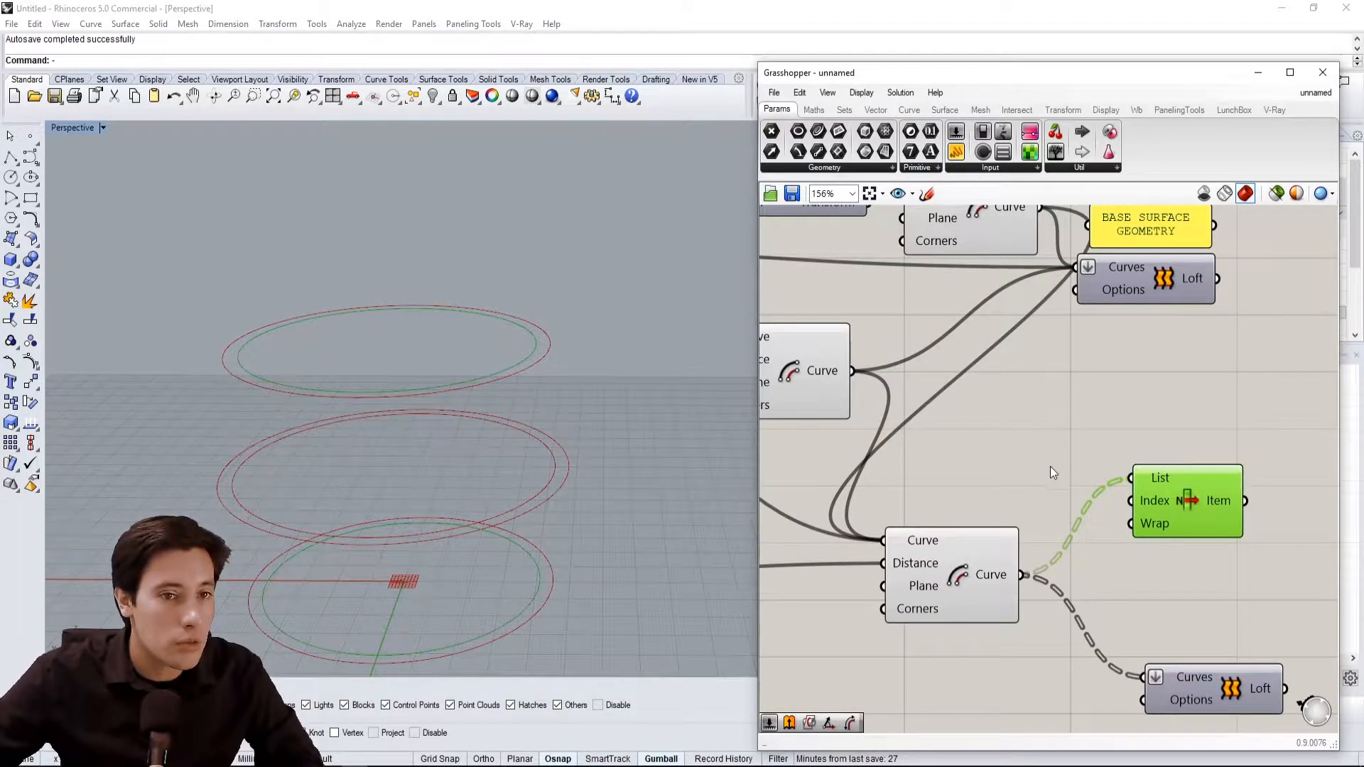
pyautogui.click(1026, 446)
pyautogui.rightClick(1160, 478)
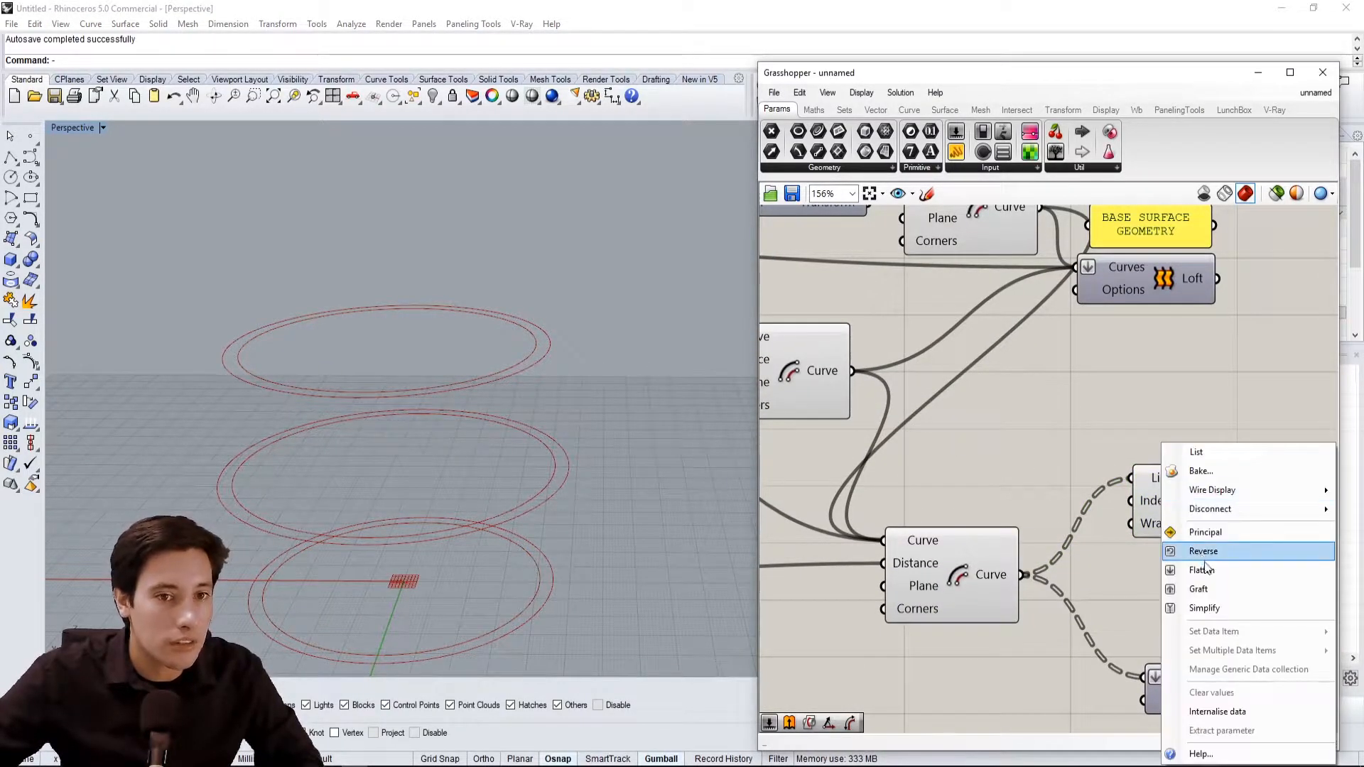
pyautogui.click(1202, 569)
pyautogui.click(1177, 505)
pyautogui.moveTo(548, 542); pyautogui.dragTo(555, 603, button='right')
pyautogui.scroll(-2, 1064, 463)
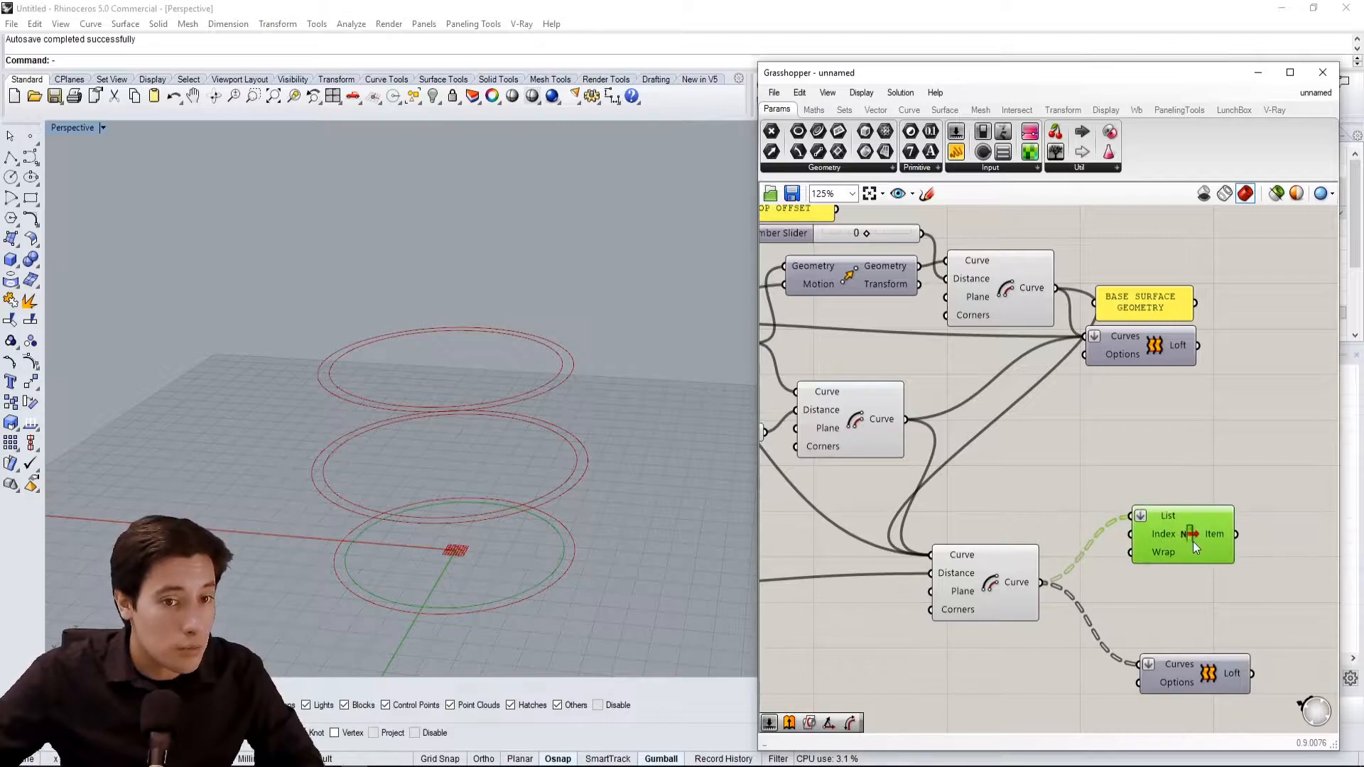
pyautogui.moveTo(1173, 523); pyautogui.dragTo(1189, 577)
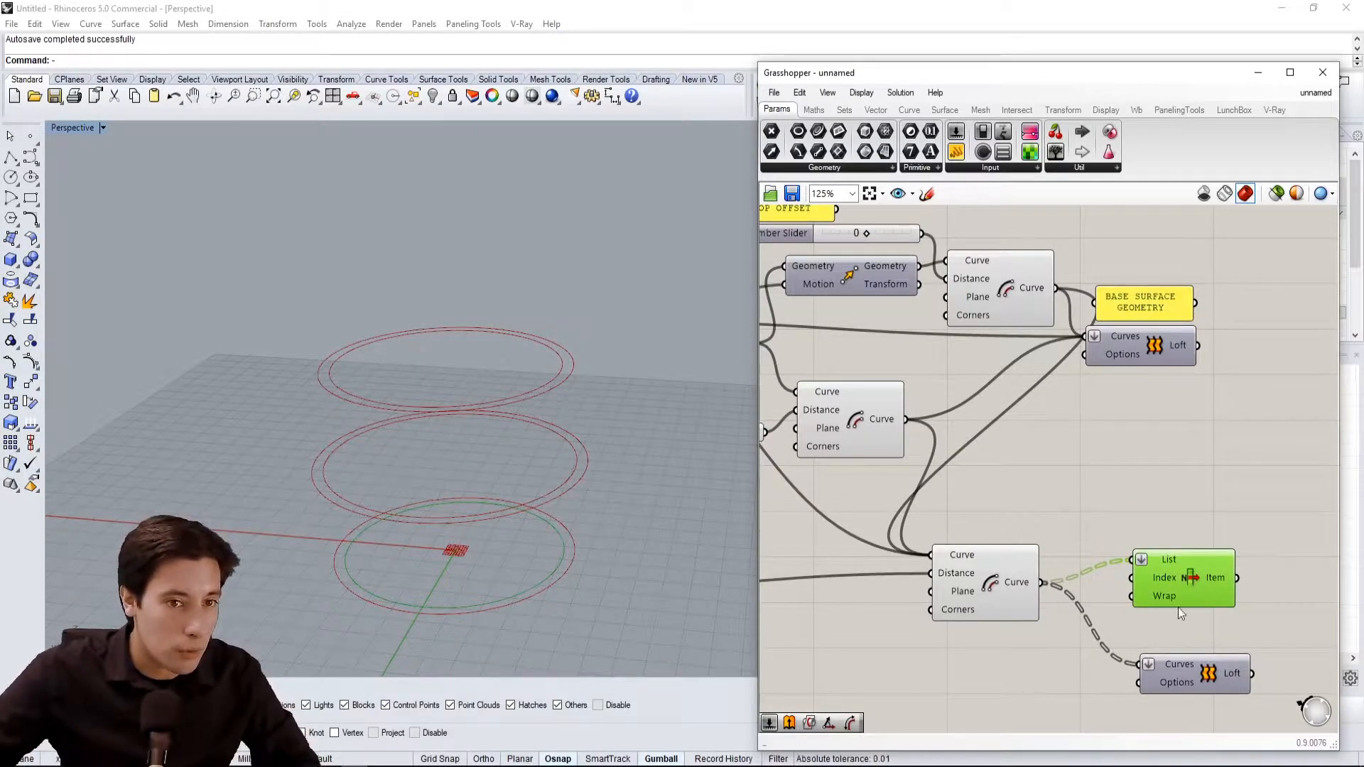
pyautogui.moveTo(1196, 587); pyautogui.dragTo(1194, 525)
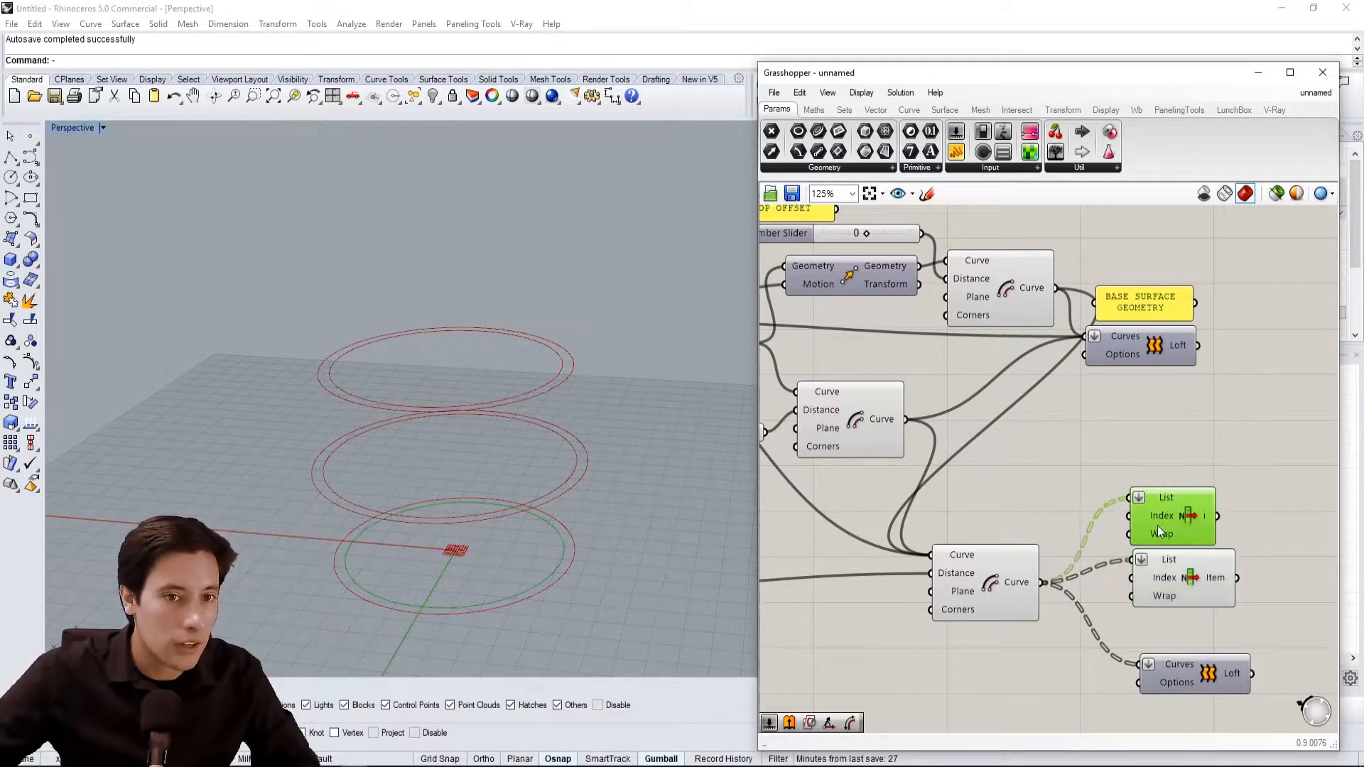
pyautogui.rightClick(1152, 514)
pyautogui.click(1118, 509)
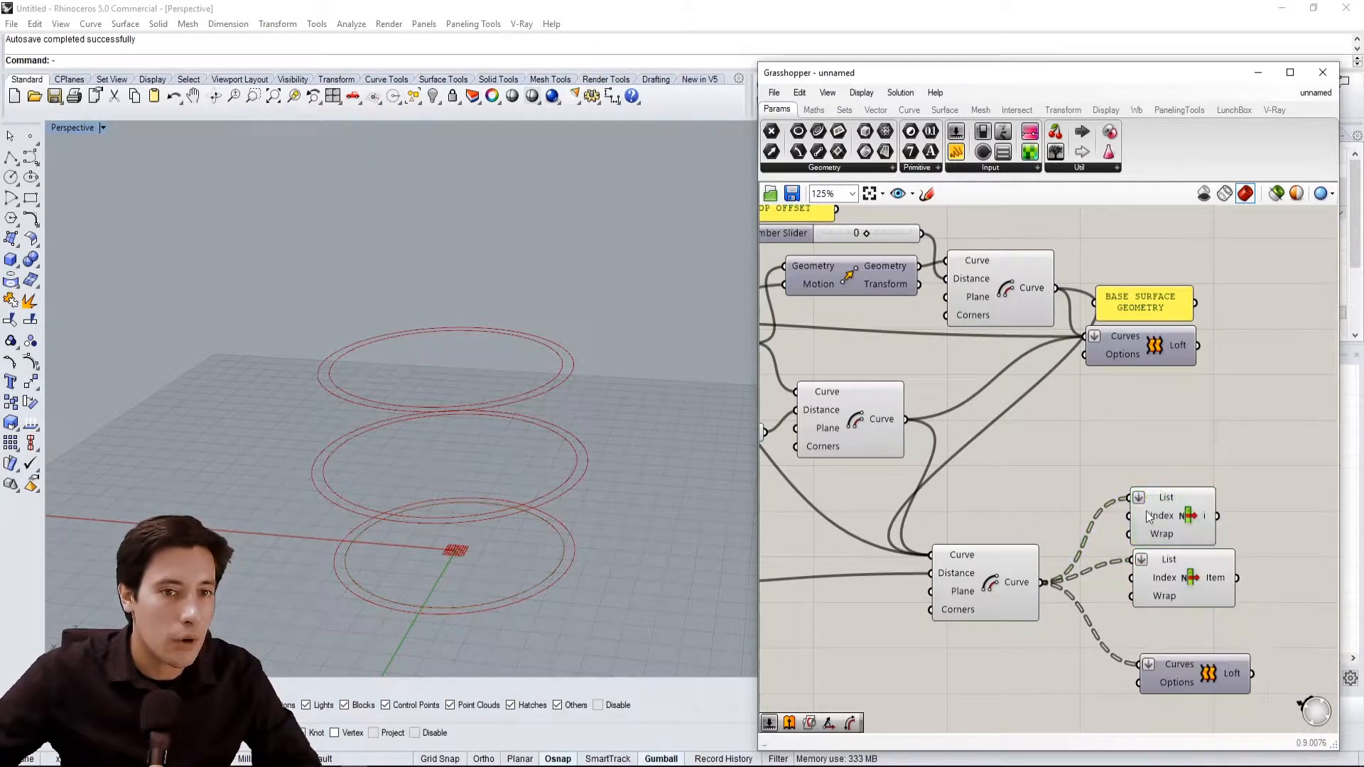
pyautogui.scroll(1, 1152, 528)
pyautogui.rightClick(1152, 513)
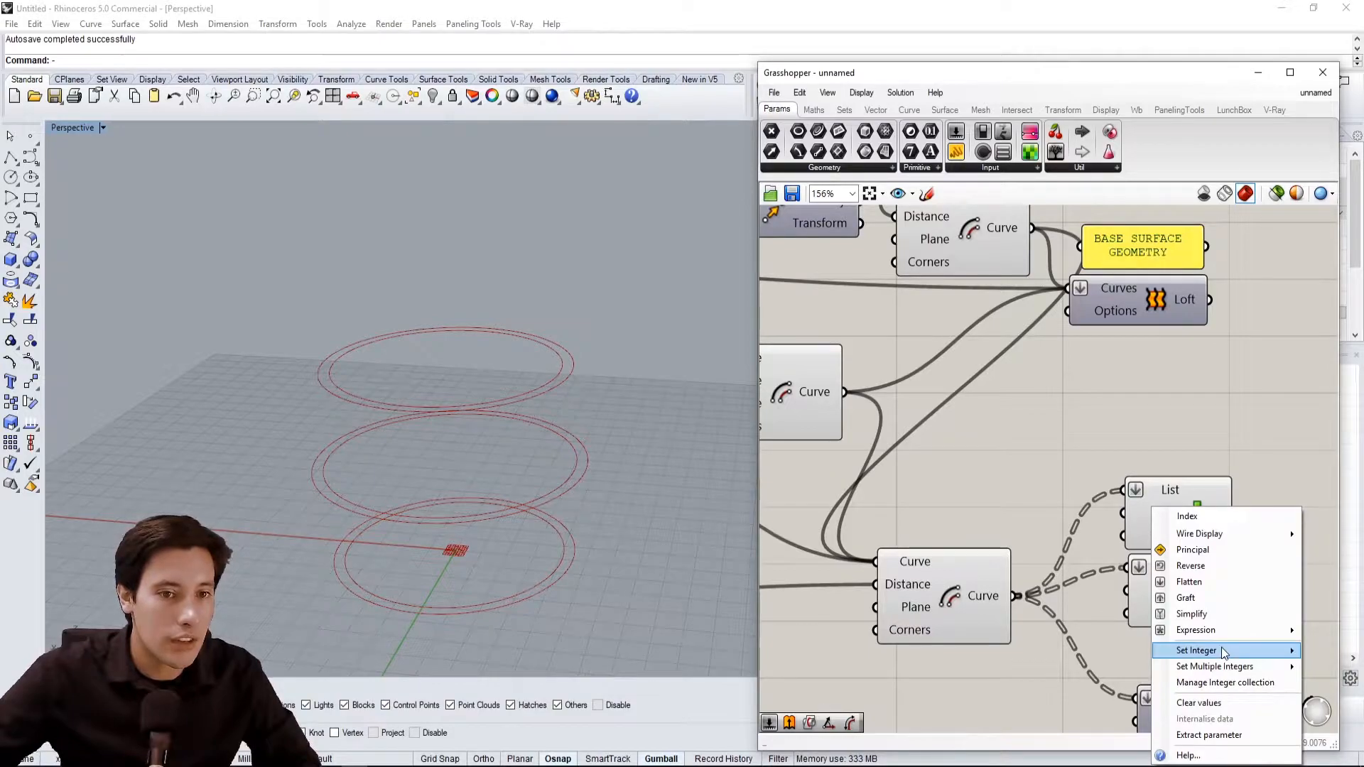
pyautogui.click(1133, 538)
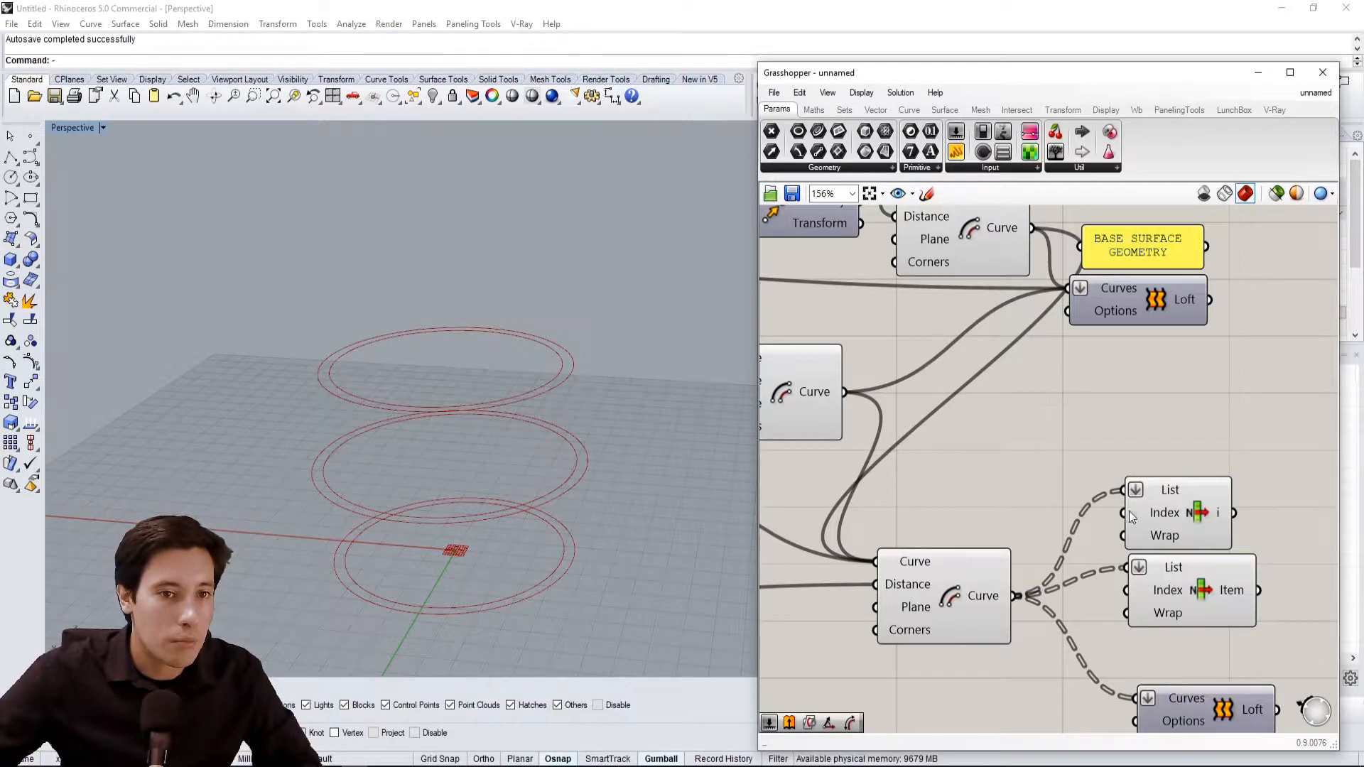
# Move the Grasshopper window away from the screen edge and set the upper List Item's index to 1
pyautogui.moveTo(1082, 73); pyautogui.dragTo(871, 48)
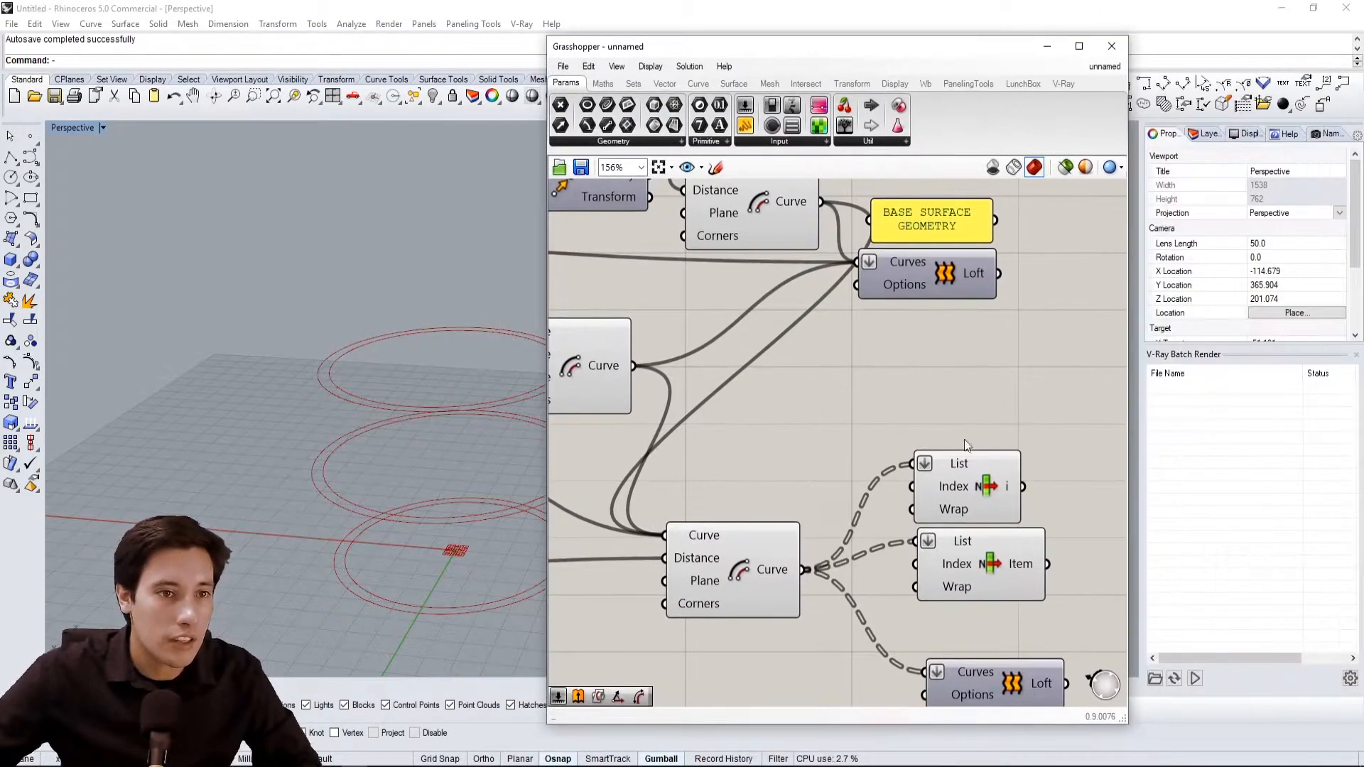
pyautogui.rightClick(939, 492)
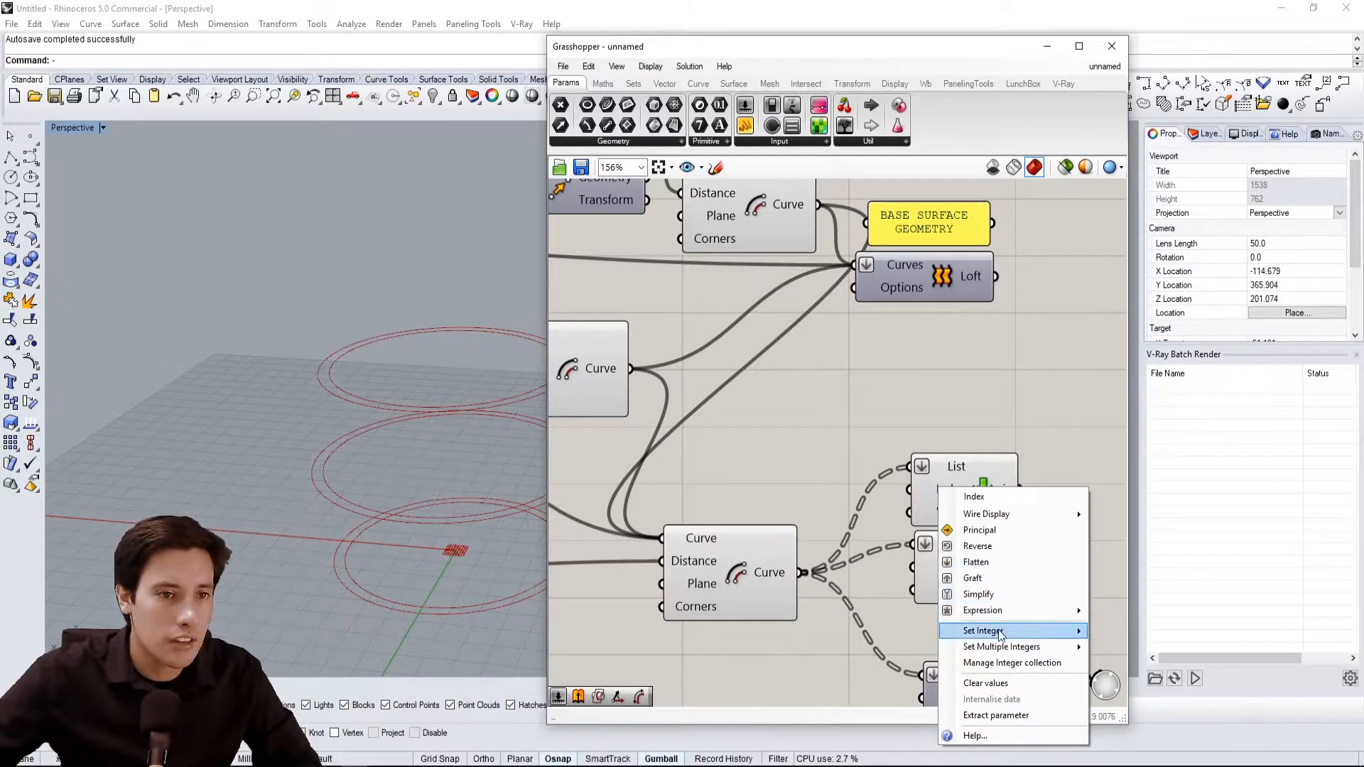
pyautogui.moveTo(1002, 632)
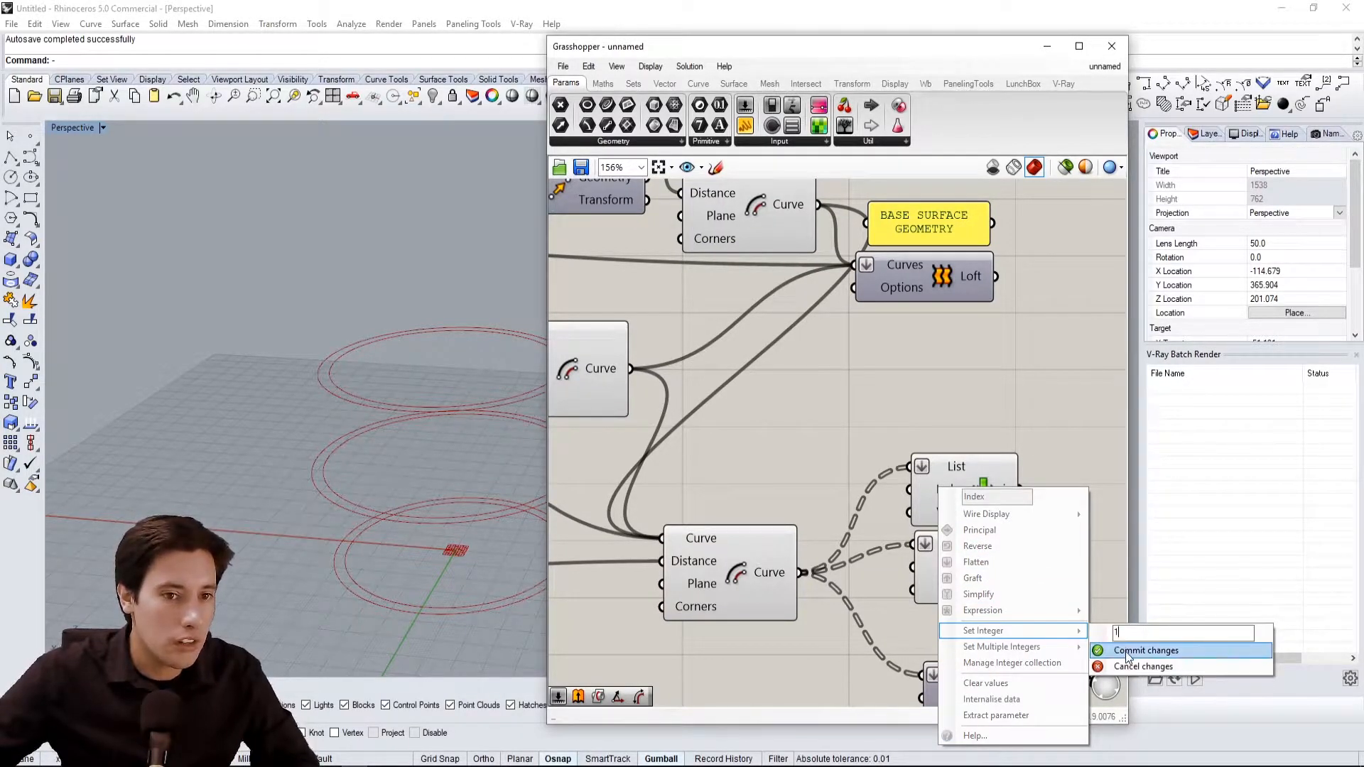
pyautogui.click(1130, 651)
pyautogui.click(939, 459)
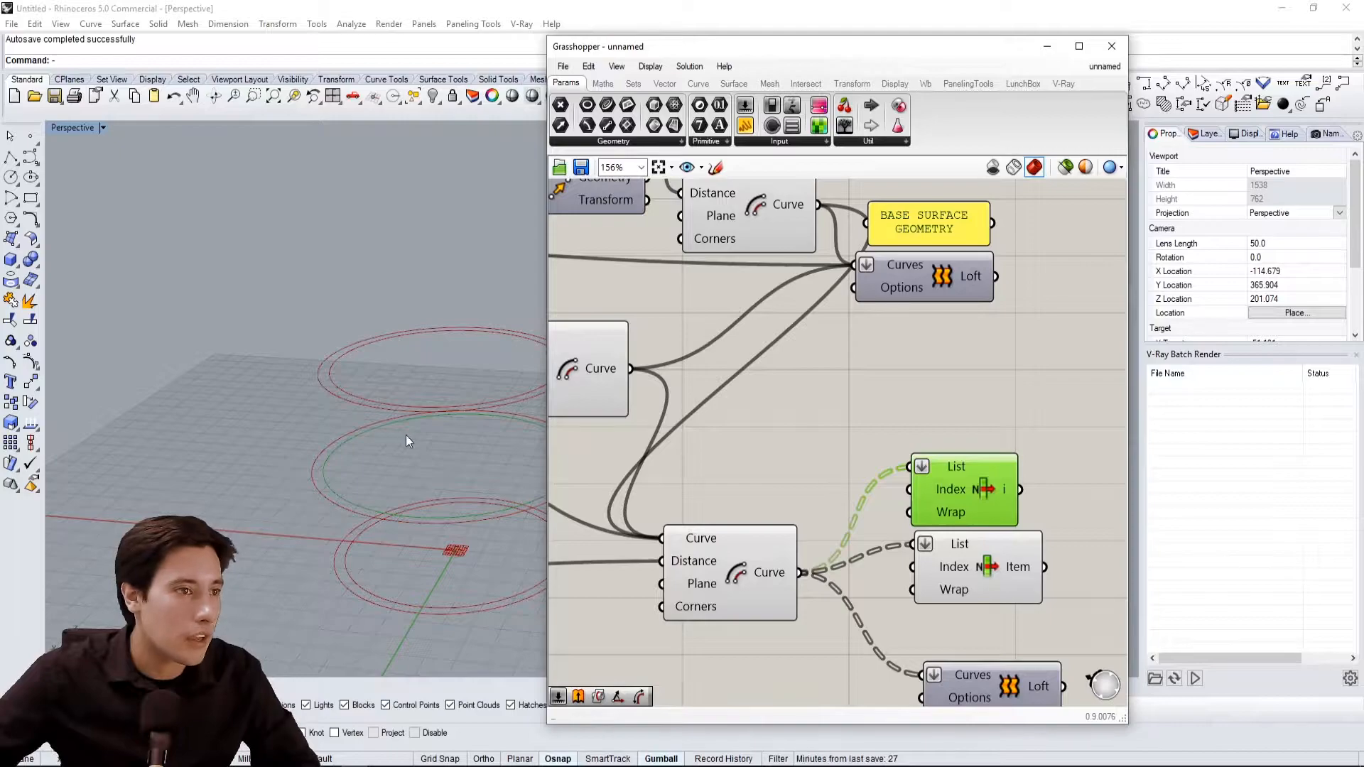
pyautogui.moveTo(385, 411); pyautogui.dragTo(390, 413, button='right')
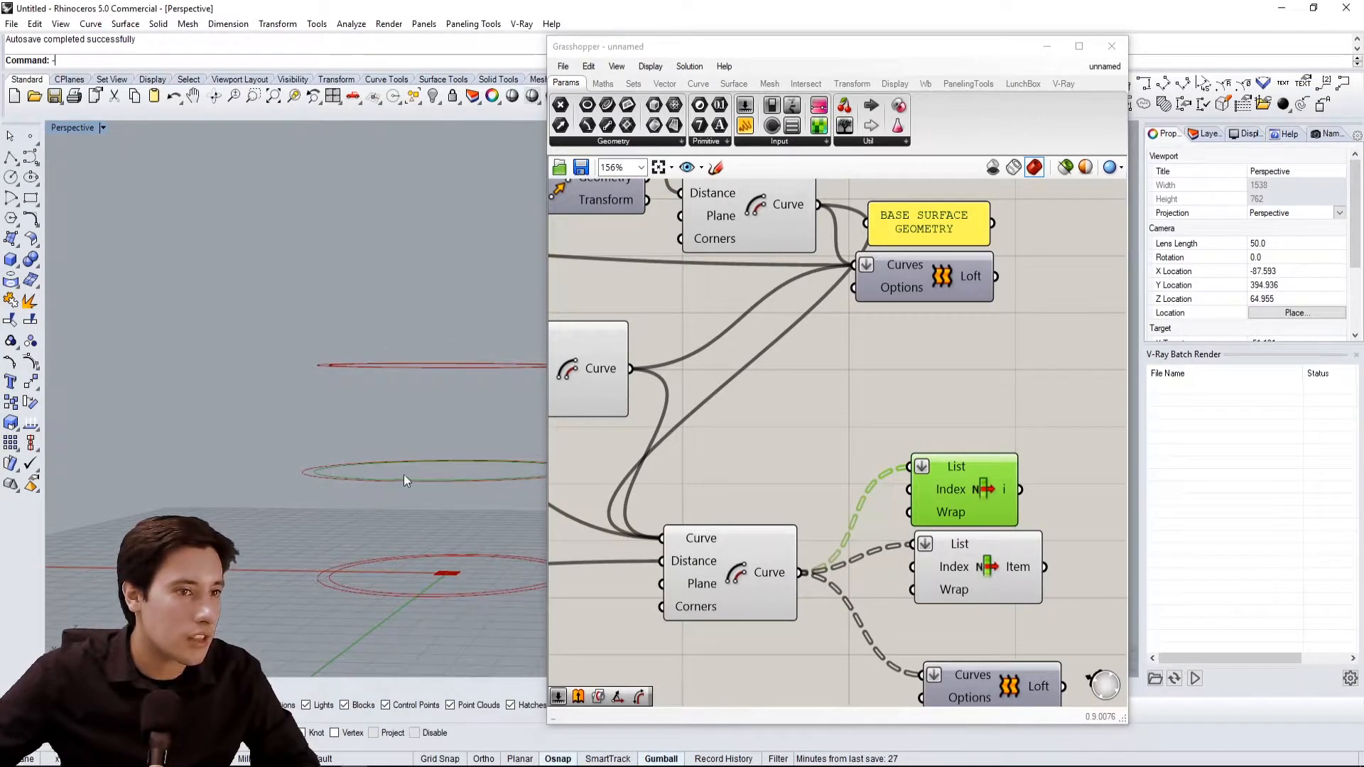
# Change the upper List Item's index to pick the top inner circle, and compare it with the lower List Item's circle
pyautogui.rightClick(936, 487)
pyautogui.moveTo(1028, 634)
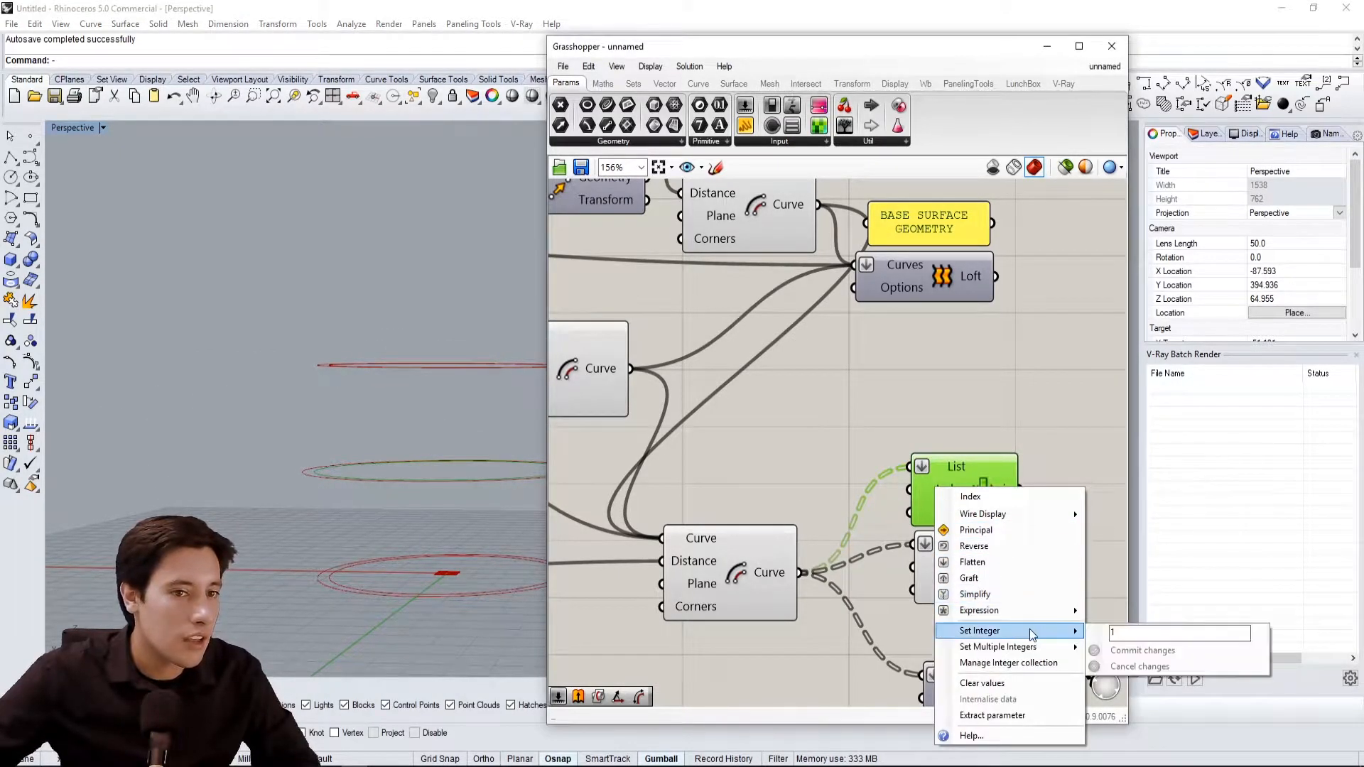
pyautogui.write('1')
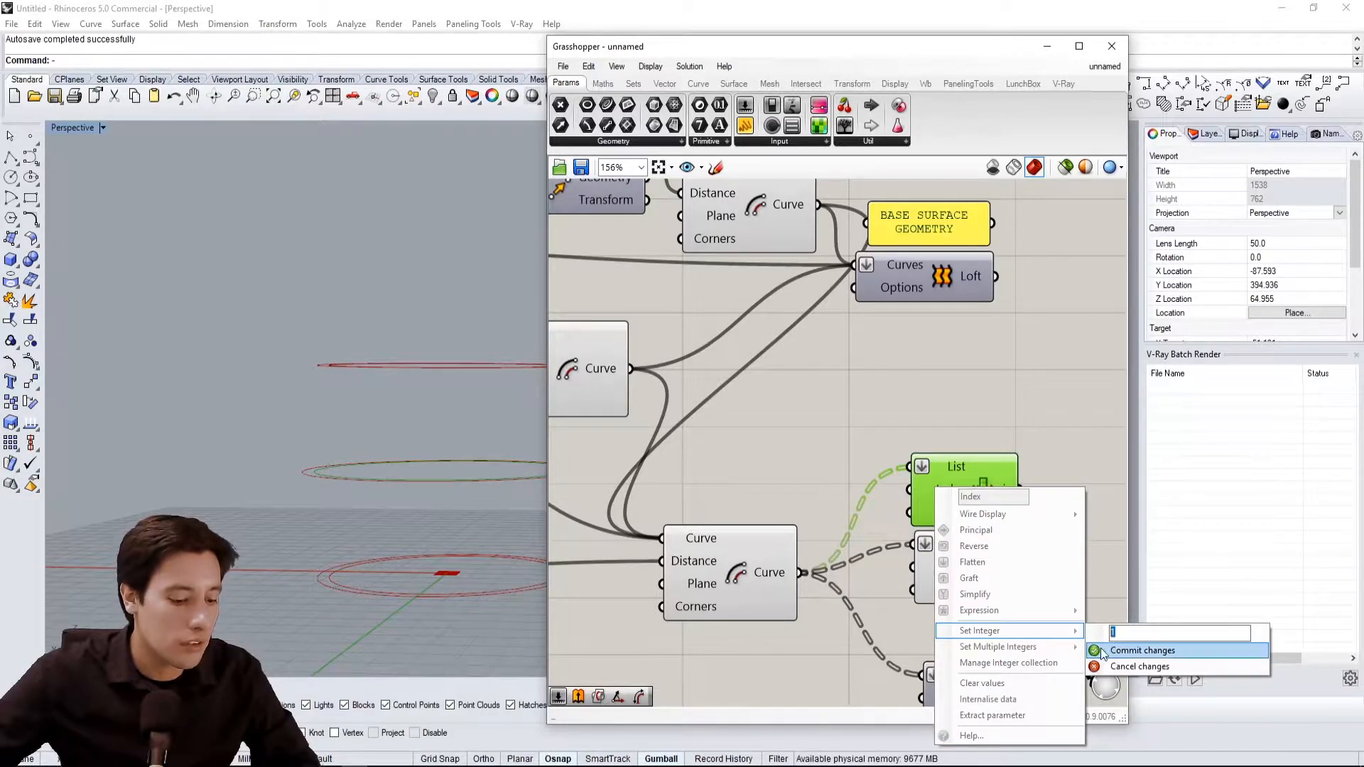
pyautogui.click(1139, 654)
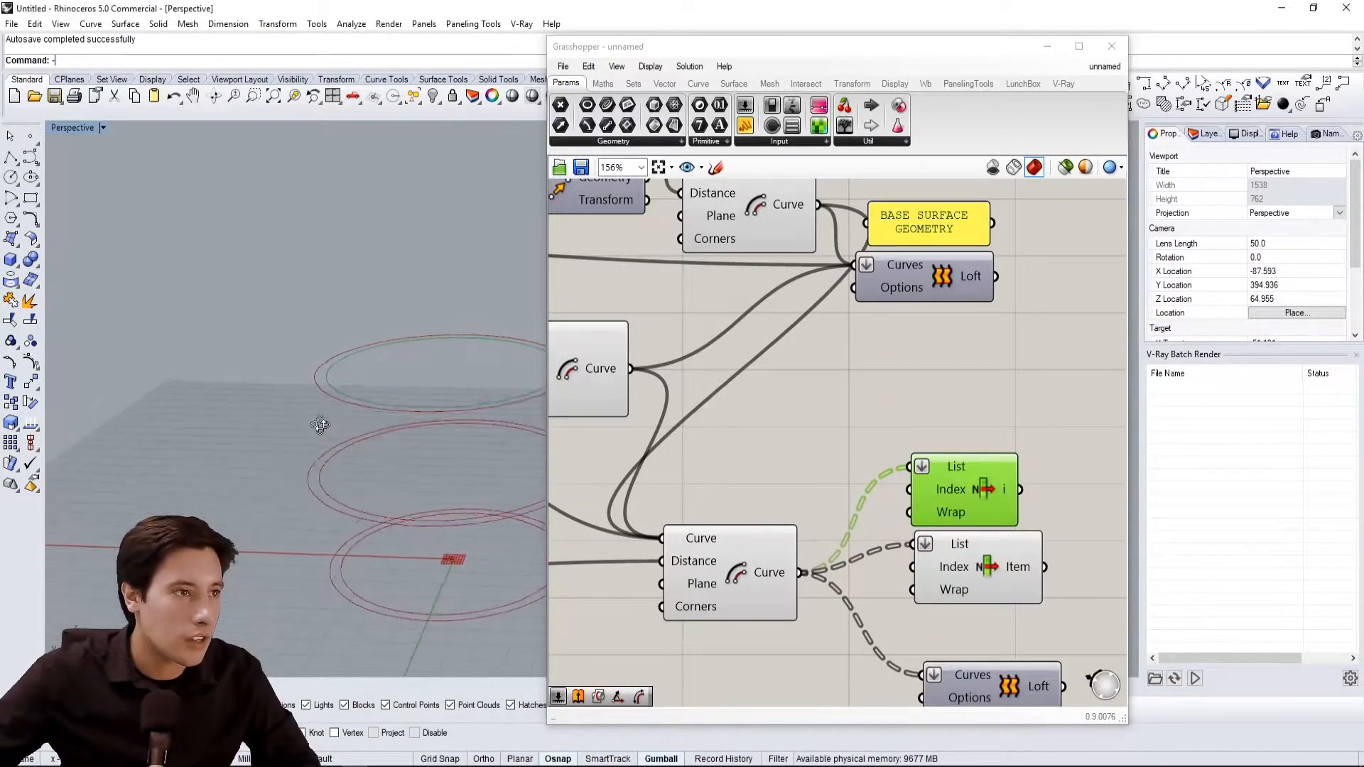
pyautogui.moveTo(954, 493); pyautogui.dragTo(956, 477)
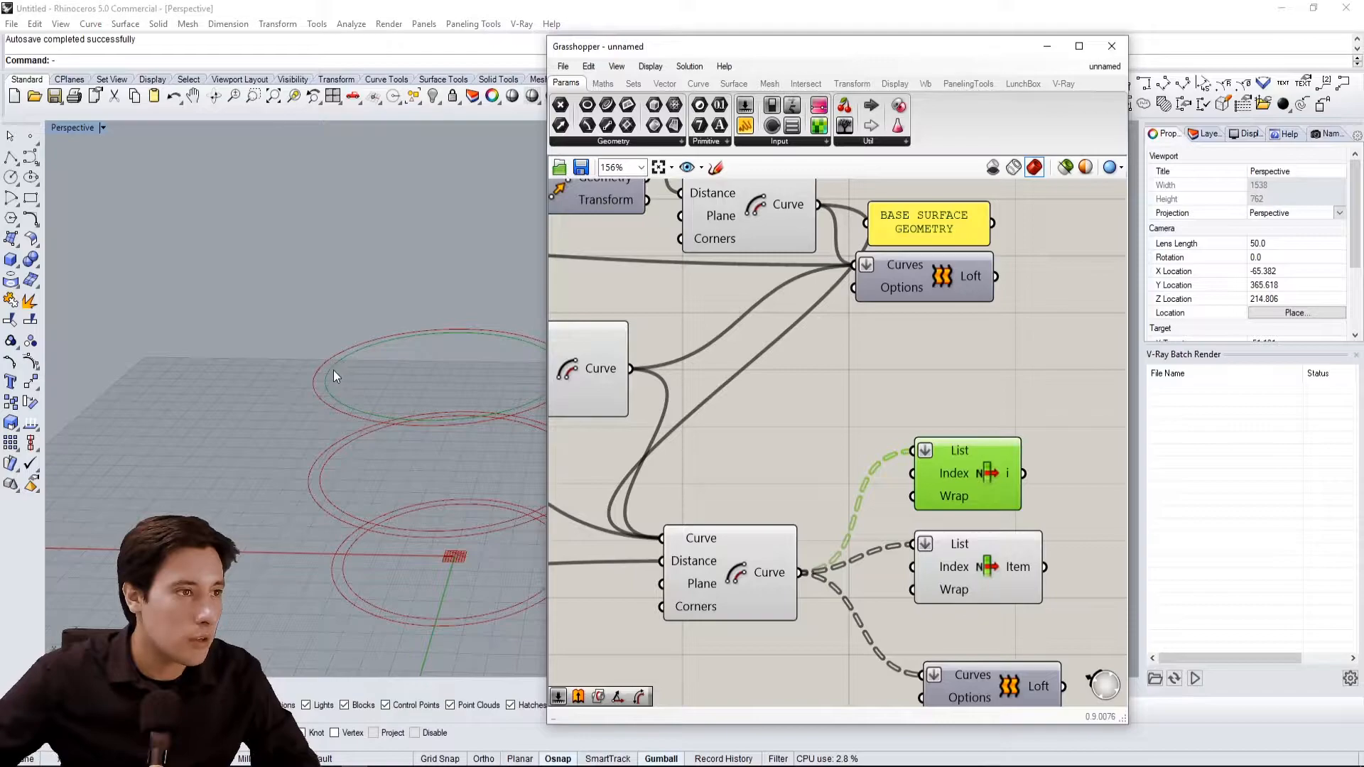
pyautogui.click(741, 576)
pyautogui.click(954, 471)
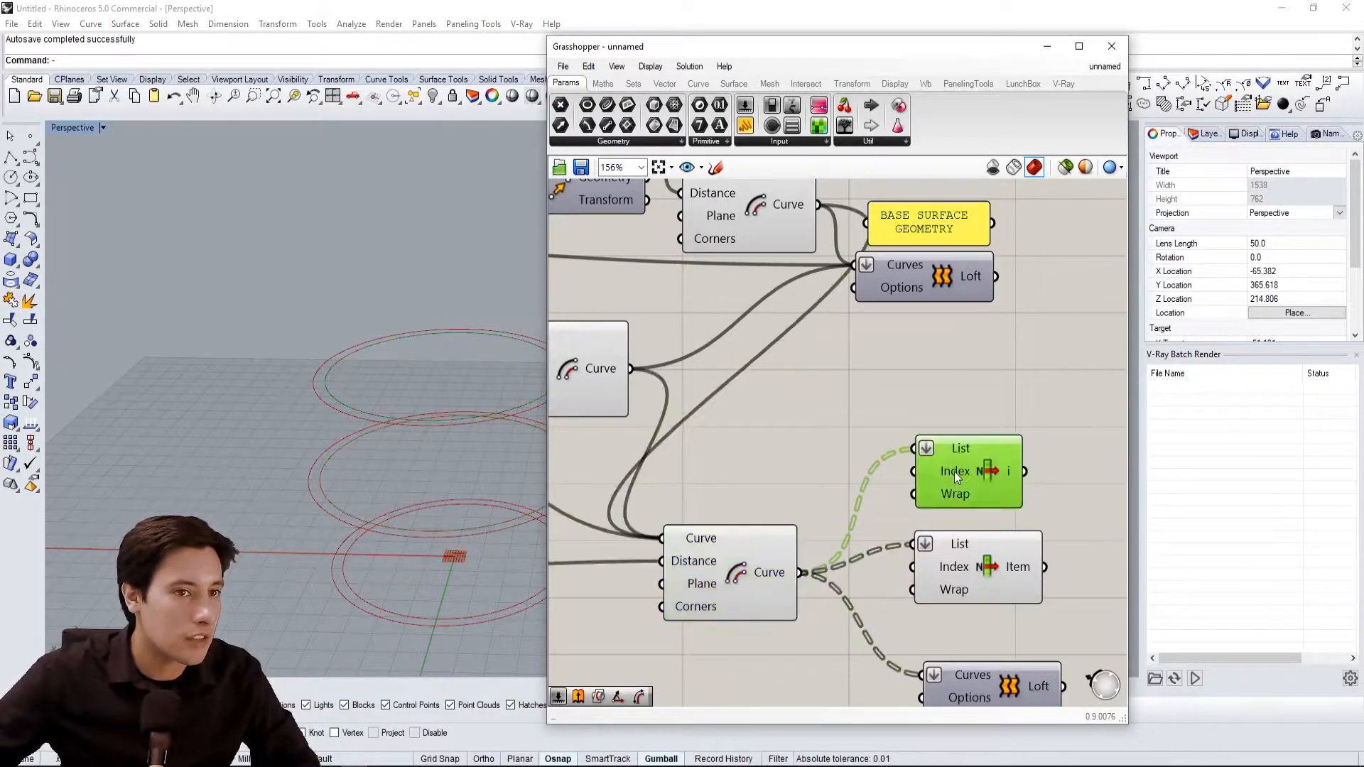
pyautogui.click(1004, 569)
pyautogui.moveTo(971, 501); pyautogui.dragTo(899, 491, button='right')
pyautogui.click(898, 451)
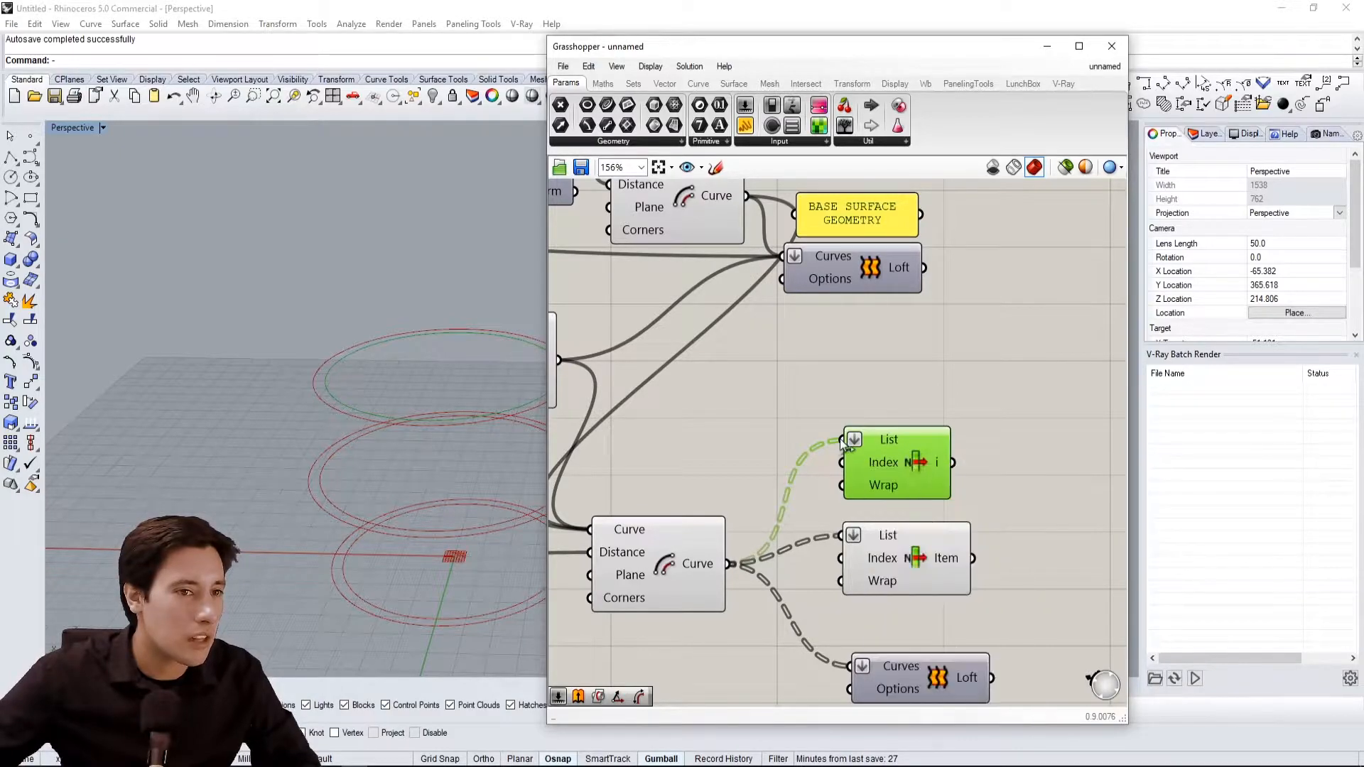
# Add a number slider with the value 2, connect it to the upper List Item's Index input, and align it beside that component
pyautogui.moveTo(728, 432); pyautogui.dragTo(894, 440, button='right')
pyautogui.doubleClick(879, 425)
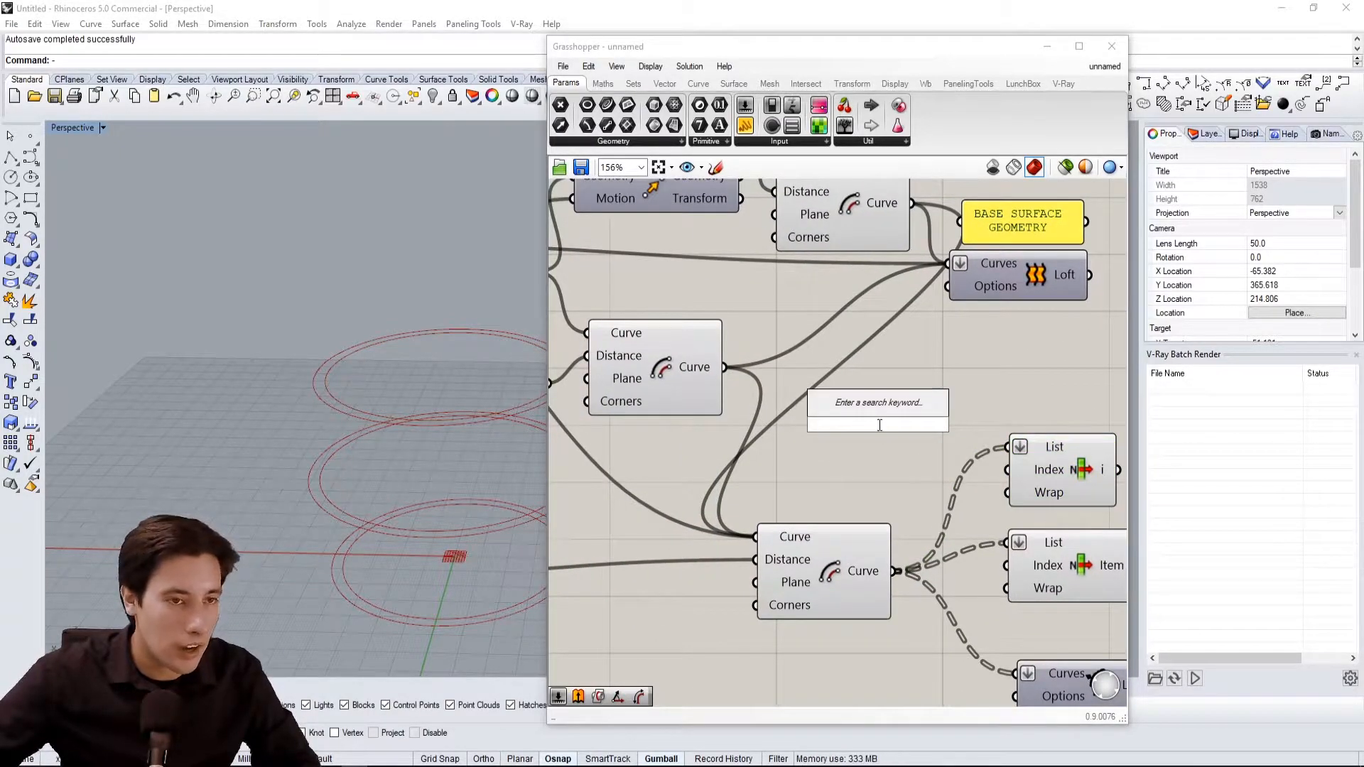
pyautogui.write('2')
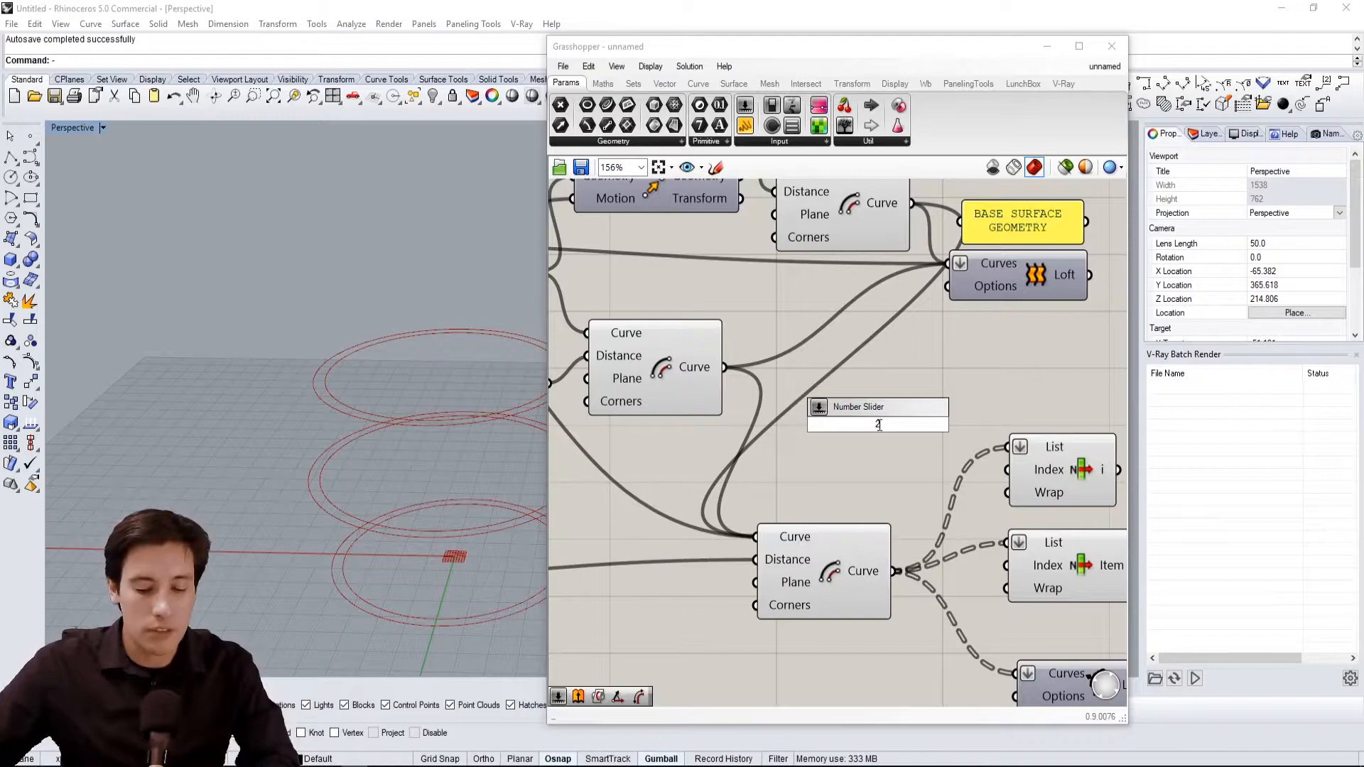
pyautogui.press('Return')
pyautogui.moveTo(835, 424); pyautogui.dragTo(775, 428)
pyautogui.moveTo(983, 455); pyautogui.dragTo(1008, 470)
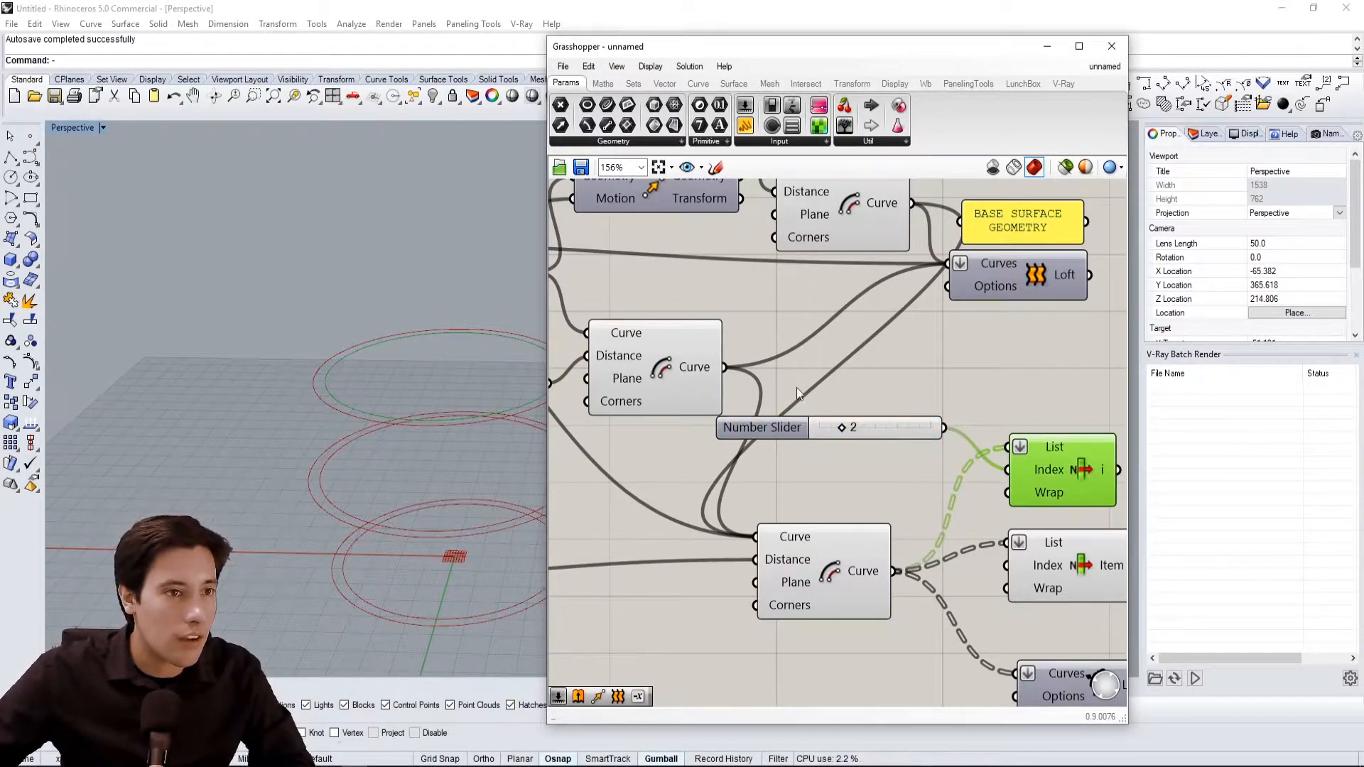
pyautogui.moveTo(764, 425); pyautogui.dragTo(780, 467)
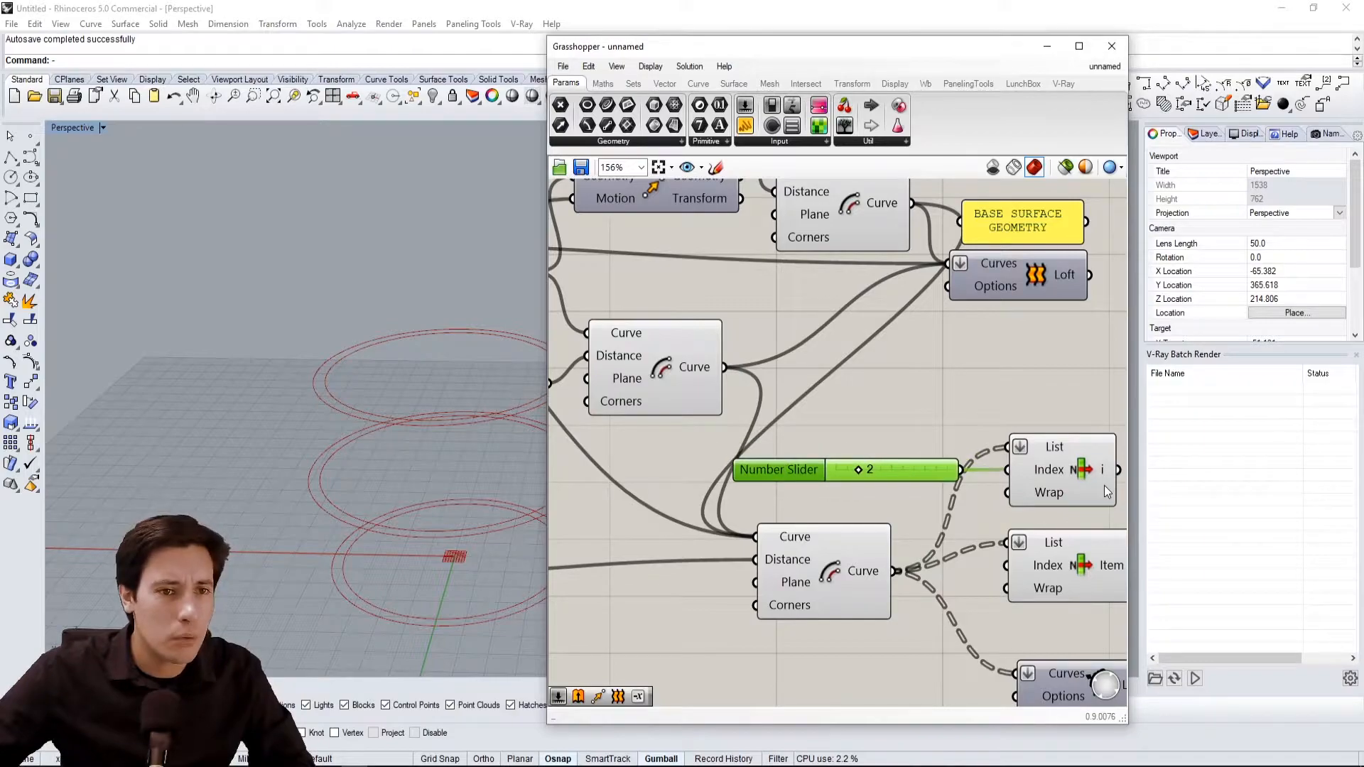
pyautogui.rightClick(1046, 474)
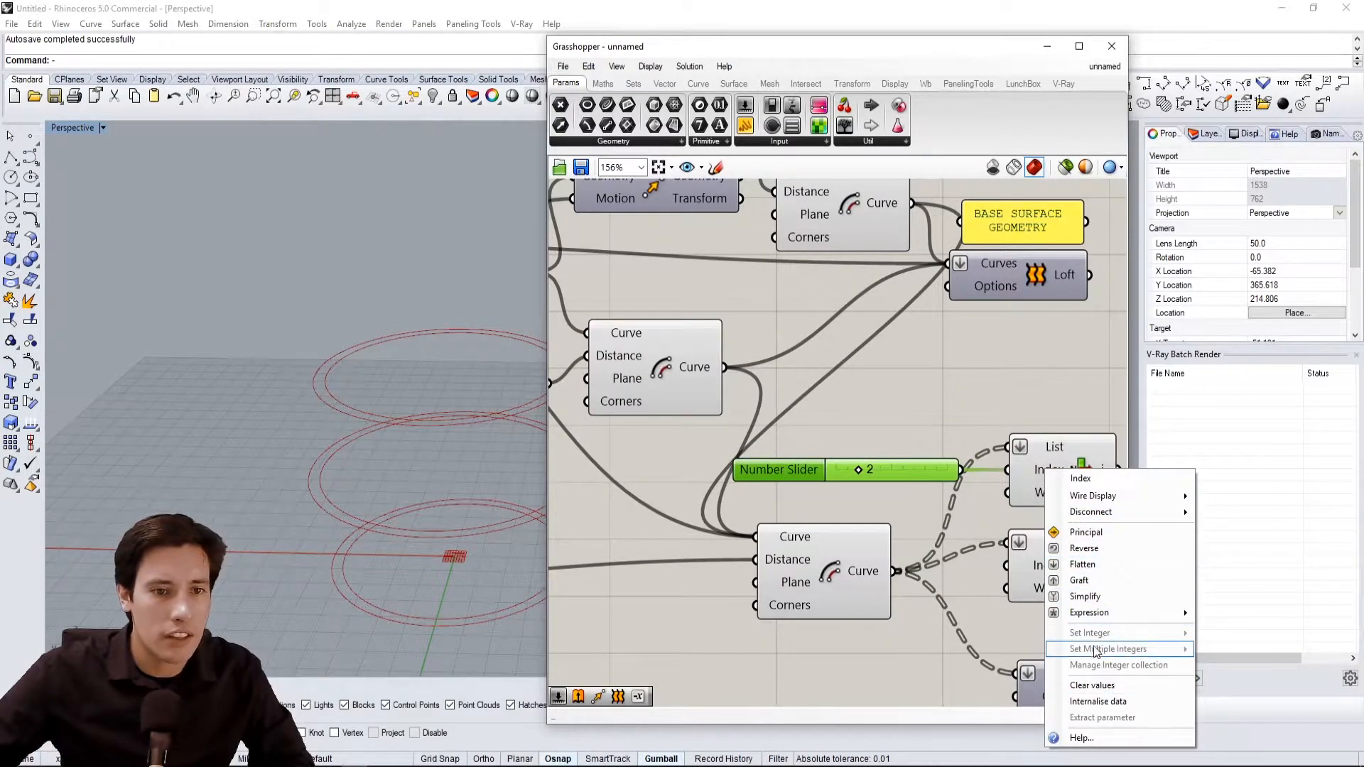
pyautogui.click(934, 420)
pyautogui.moveTo(785, 479); pyautogui.dragTo(796, 480)
# Compare the circles picked by the upper and lower List Items by highlighting each component
pyautogui.moveTo(995, 417); pyautogui.dragTo(761, 405, button='right')
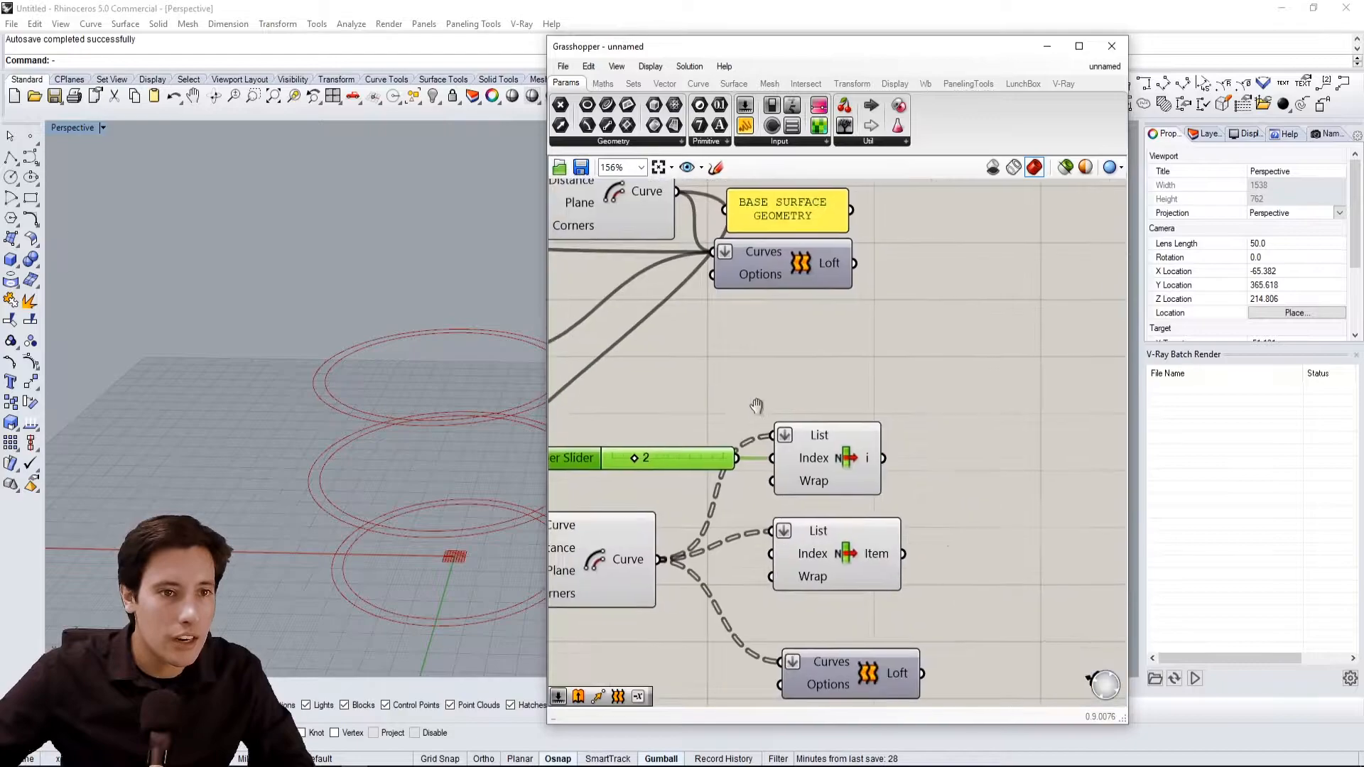
pyautogui.scroll(-1, 760, 405)
pyautogui.moveTo(868, 449); pyautogui.dragTo(953, 445, button='right')
pyautogui.click(906, 448)
pyautogui.click(907, 531)
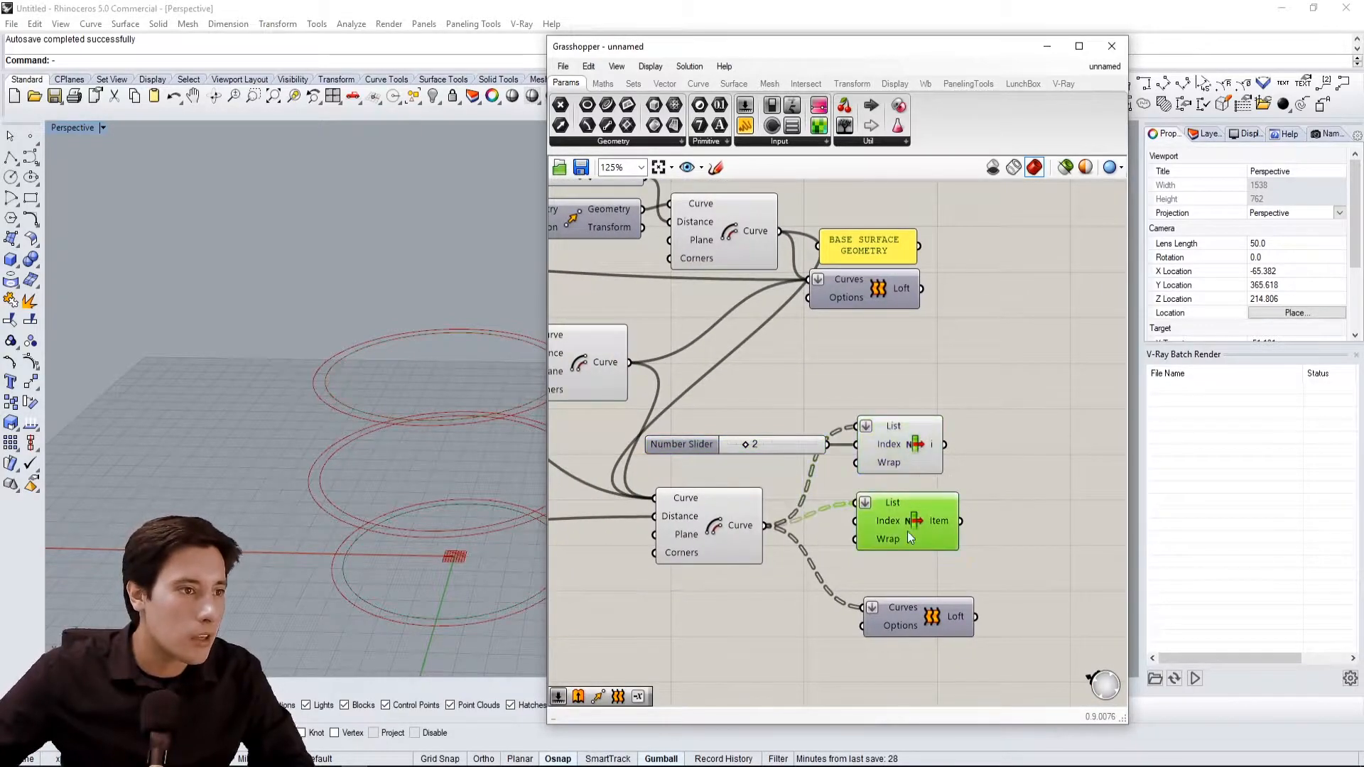
pyautogui.moveTo(1014, 568); pyautogui.dragTo(1063, 576, button='right')
pyautogui.click(1063, 570)
# Add a Boundary Surfaces component to the right of the outer Loft, above the List Items
pyautogui.moveTo(1051, 498); pyautogui.dragTo(1029, 549, button='right')
pyautogui.scroll(-1, 1037, 398)
pyautogui.moveTo(1036, 398); pyautogui.dragTo(994, 398, button='right')
pyautogui.doubleClick(994, 396)
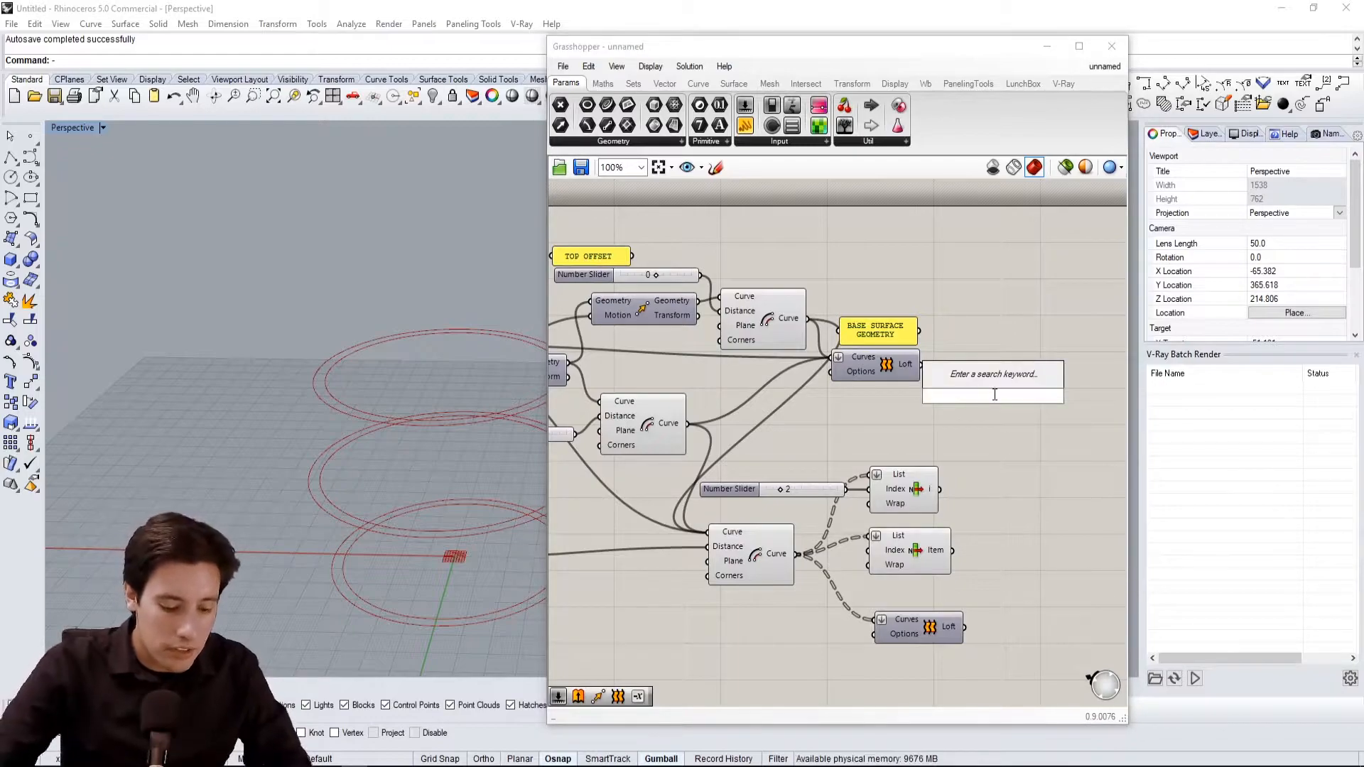
pyautogui.write('BOUND')
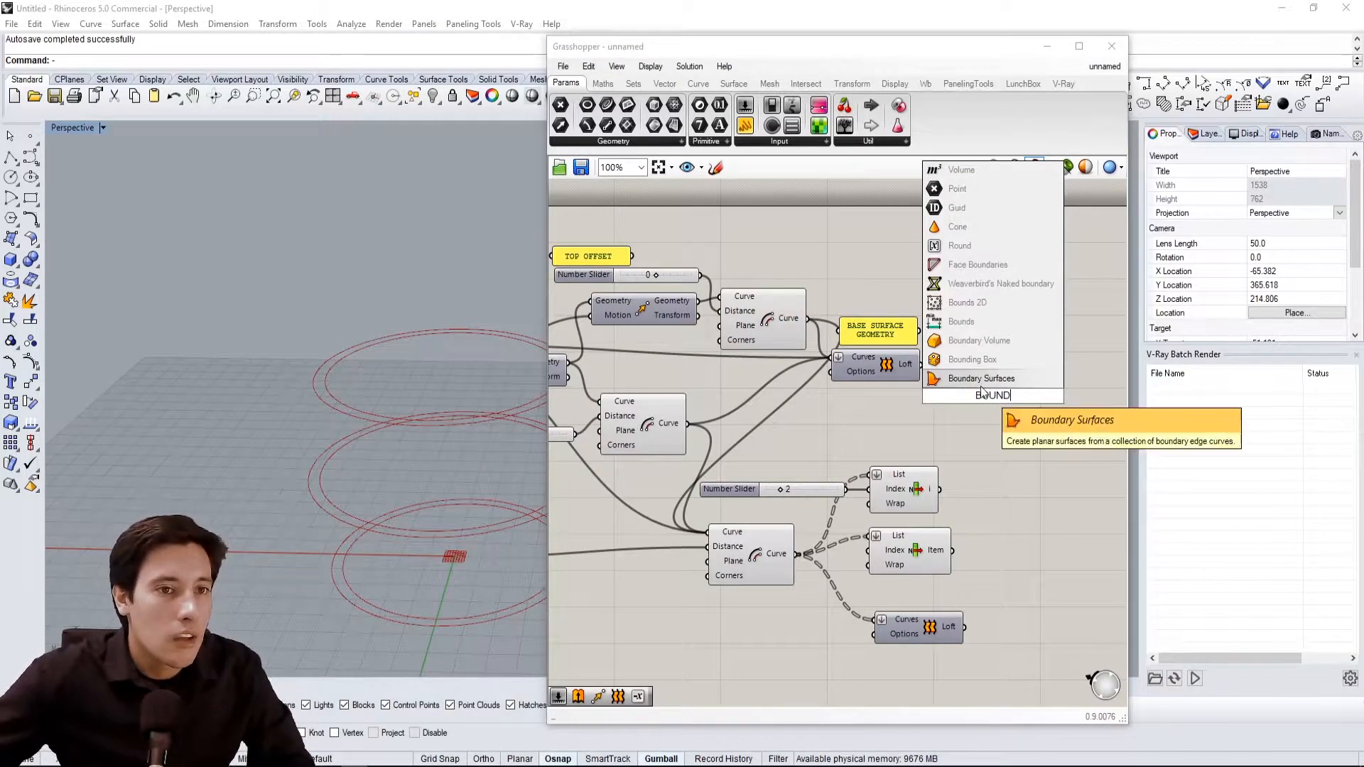
pyautogui.press('Return')
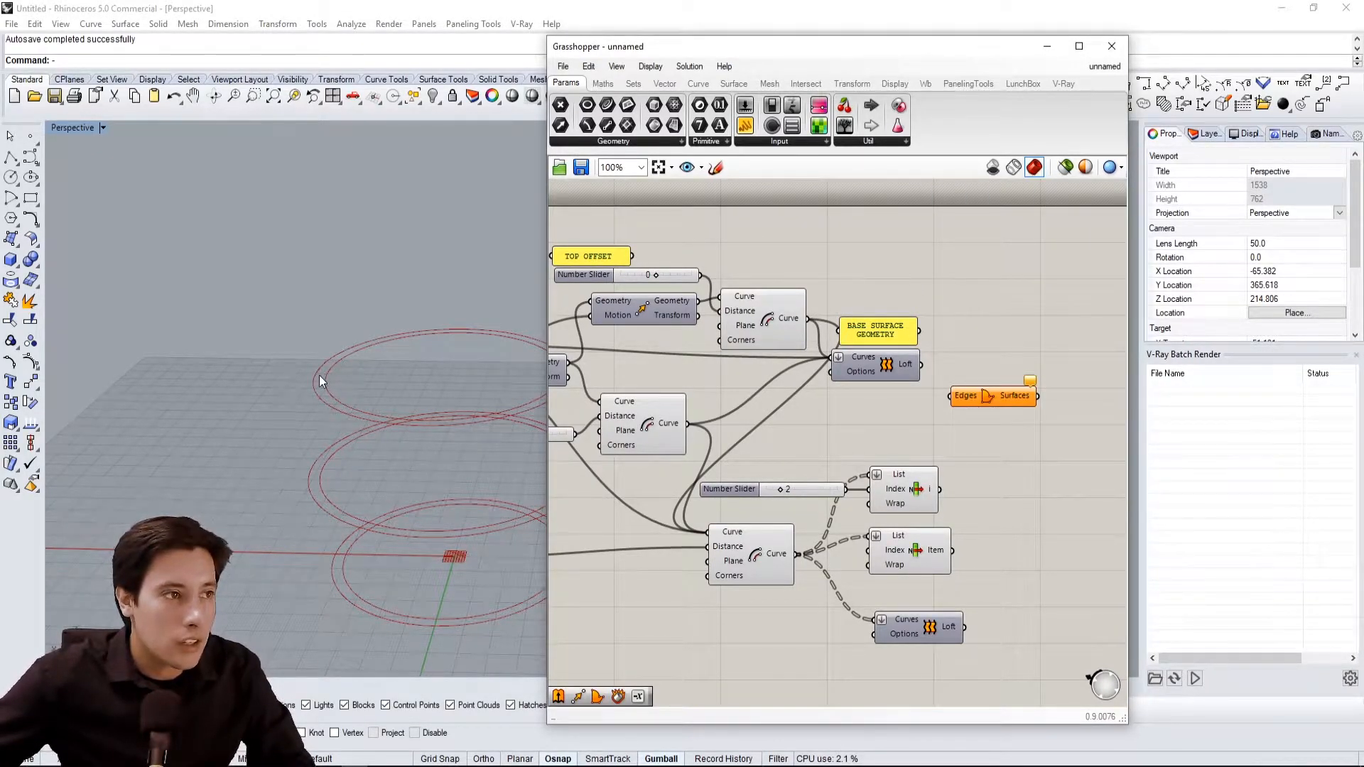
pyautogui.moveTo(986, 404); pyautogui.dragTo(1004, 408)
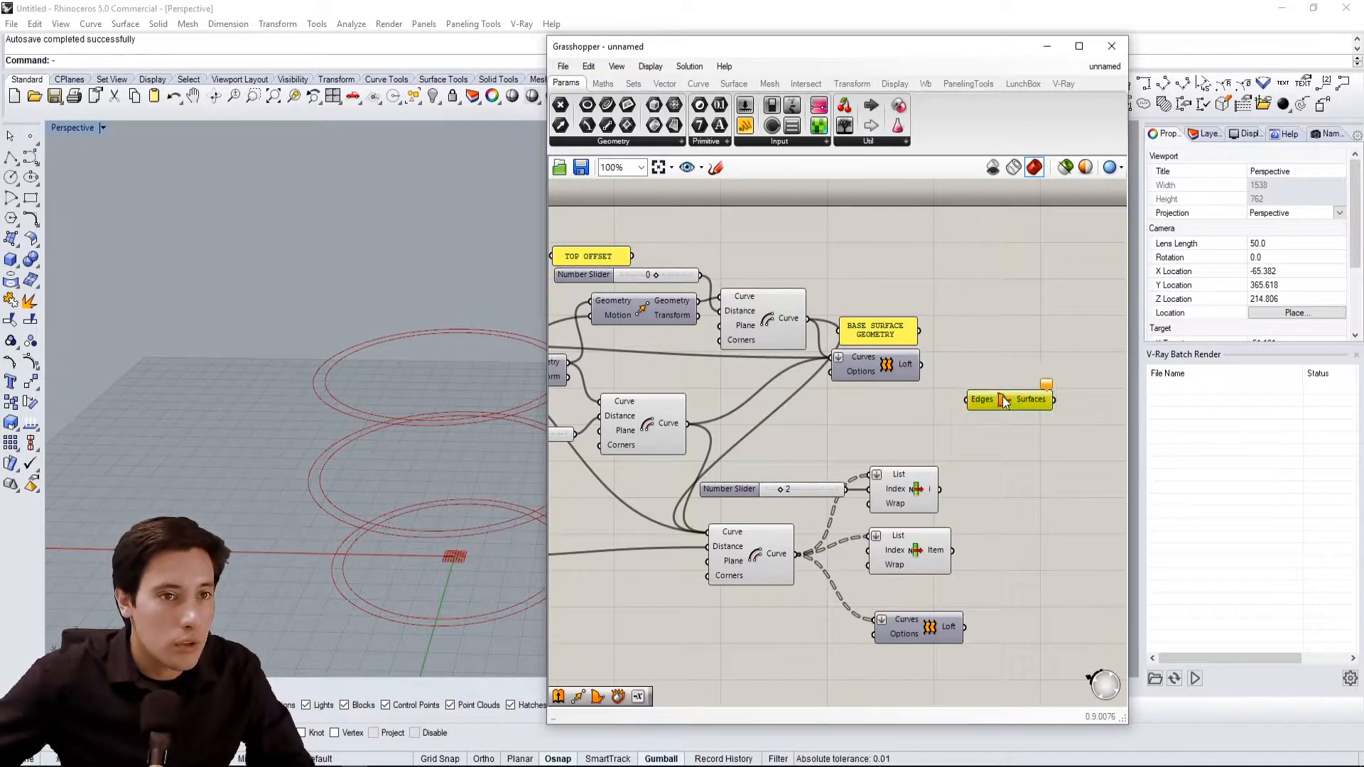
# Connect the lower List Item's circle and the base Circle to the Edges input of the Boundary Surfaces component
pyautogui.click(928, 508)
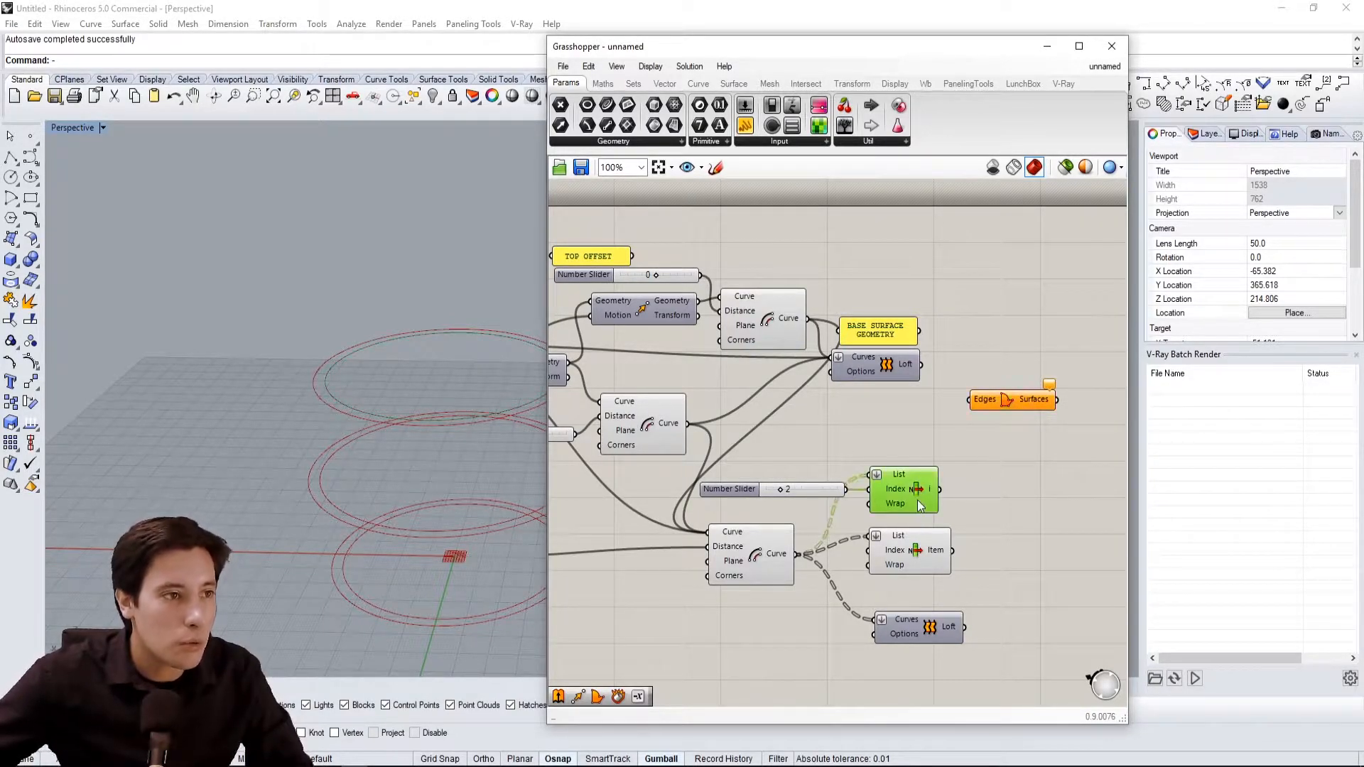
pyautogui.click(923, 552)
pyautogui.moveTo(953, 550); pyautogui.dragTo(1052, 440)
pyautogui.scroll(-2, 841, 441)
pyautogui.moveTo(627, 498); pyautogui.dragTo(805, 482, button='right')
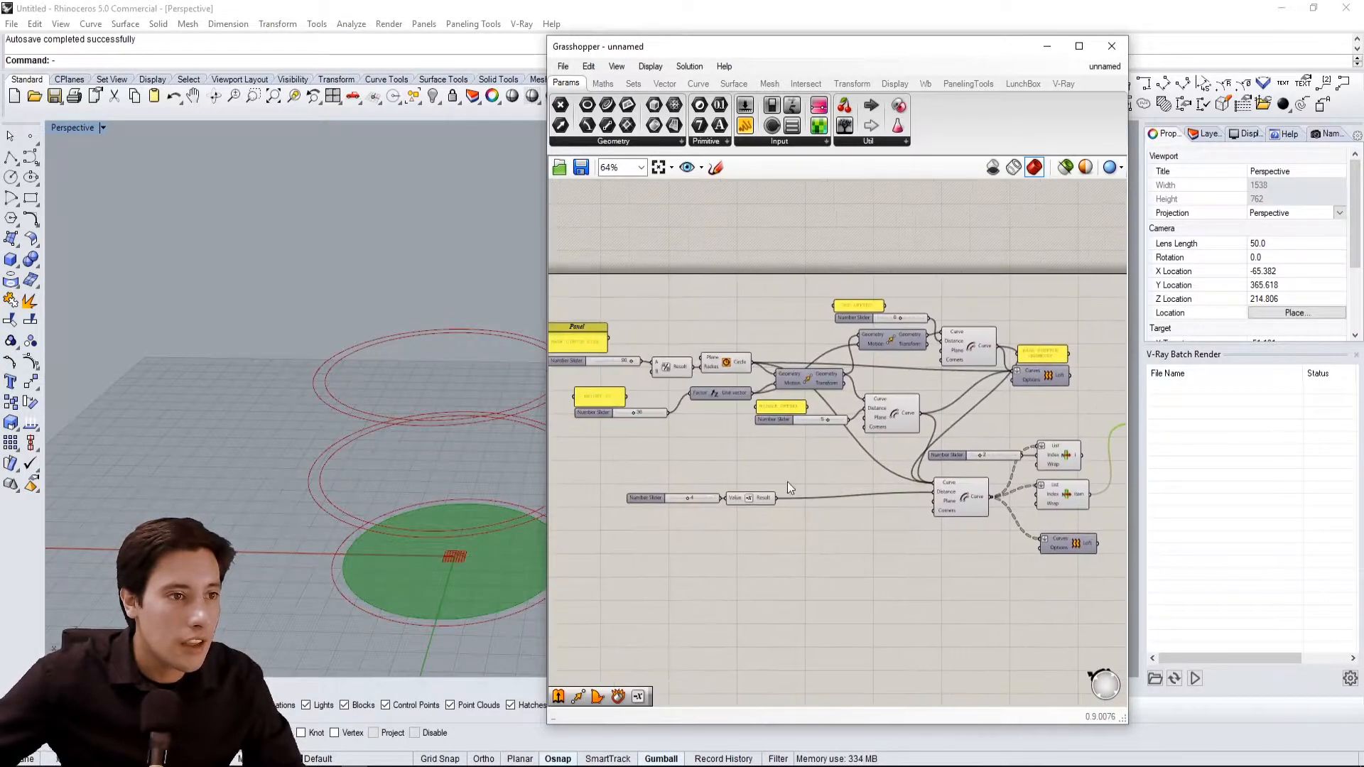
pyautogui.scroll(2, 688, 433)
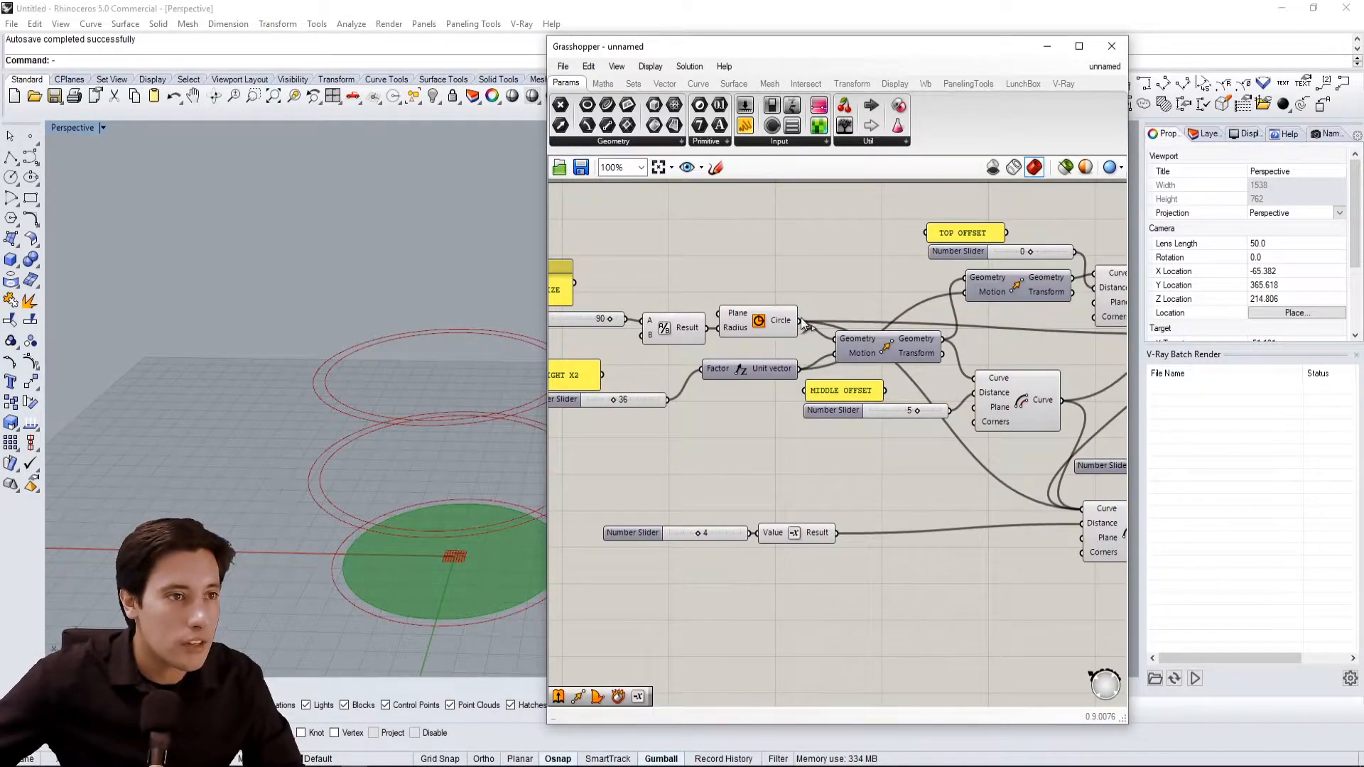
pyautogui.scroll(-3, 873, 348)
pyautogui.scroll(5, 909, 352)
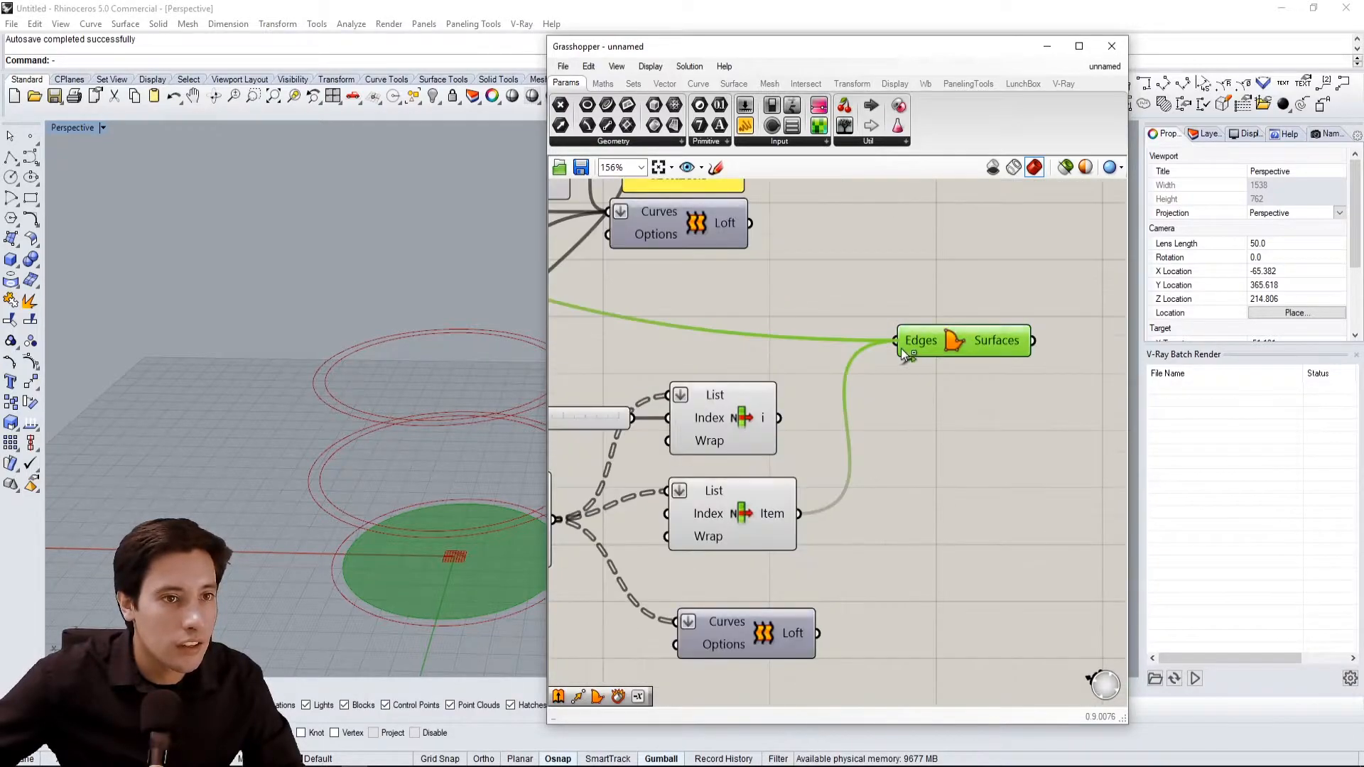
# Highlight the base ring surface to inspect it, and move its Boundary Surfaces component to make room below
pyautogui.click(972, 361)
pyautogui.click(968, 349)
pyautogui.scroll(5, 377, 588)
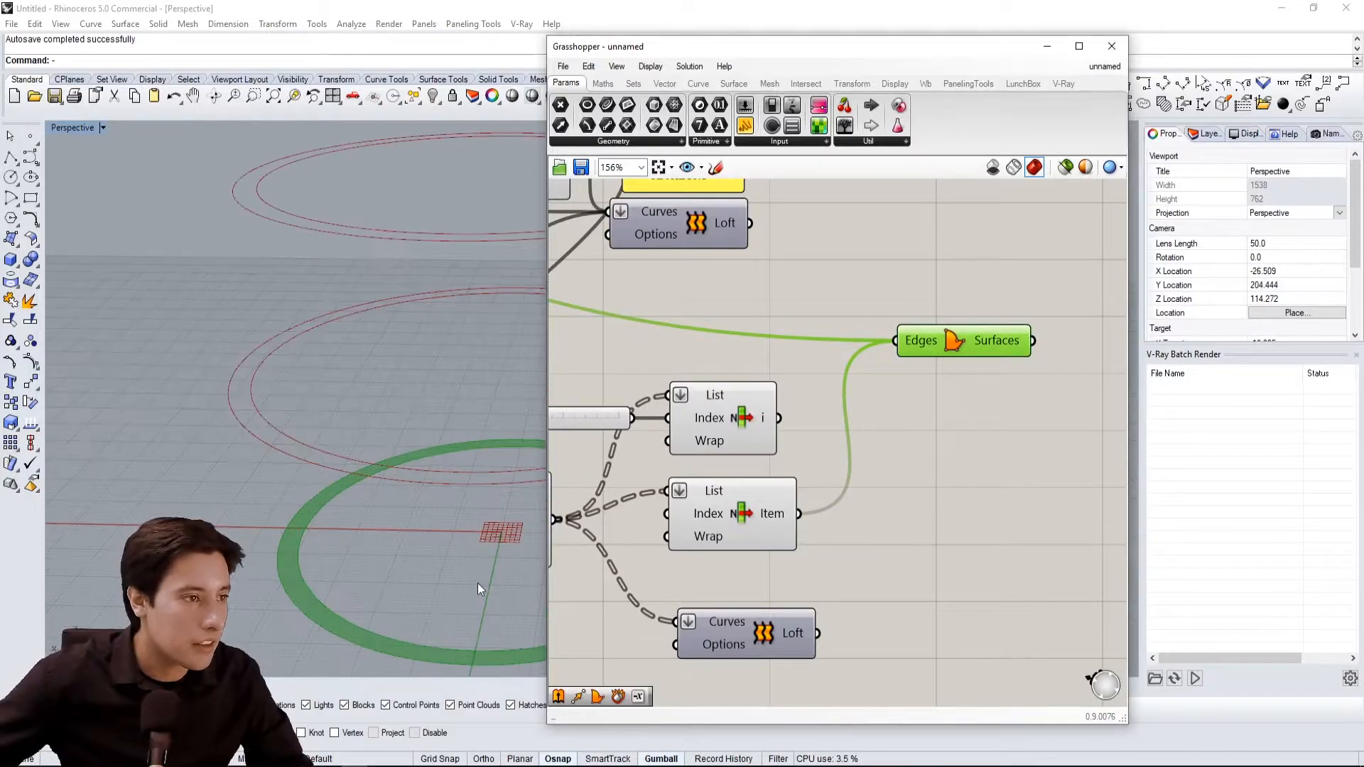
pyautogui.scroll(-3, 312, 482)
pyautogui.click(911, 233)
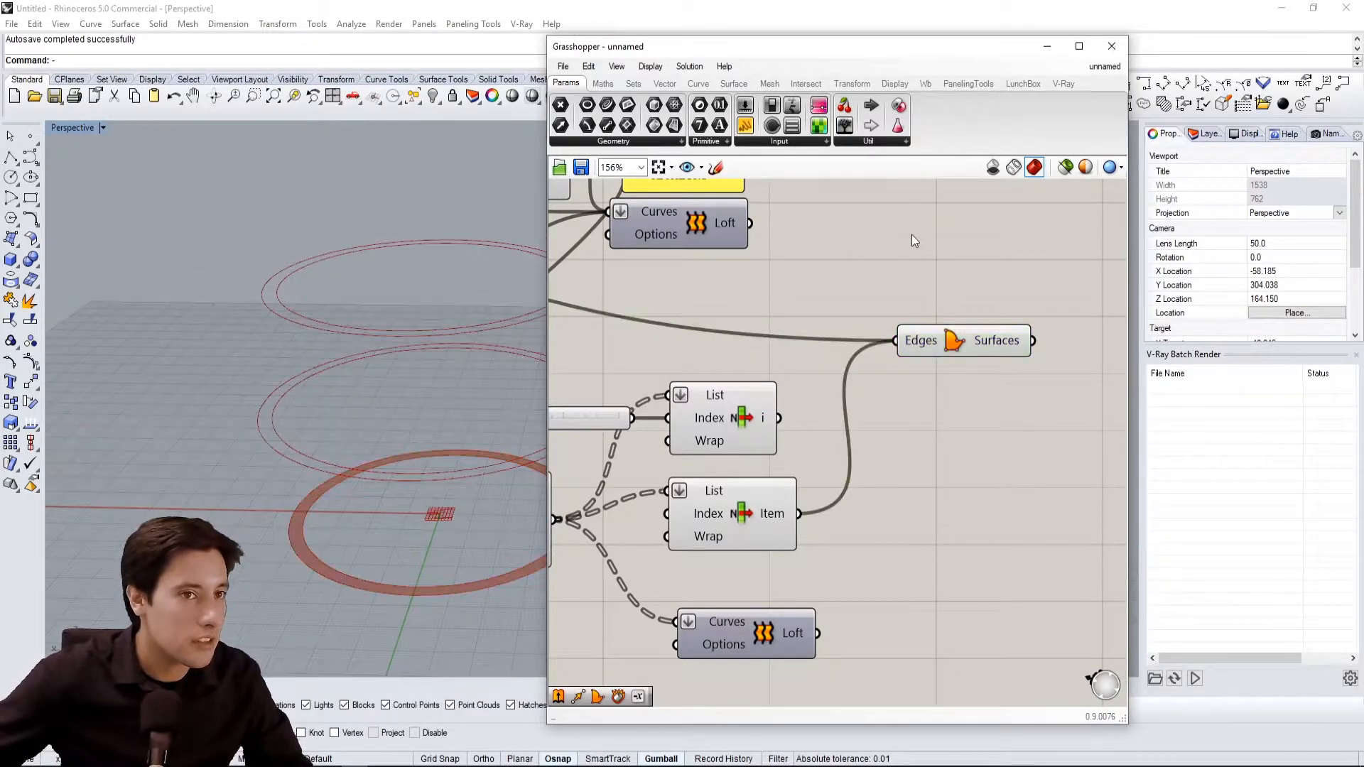
pyautogui.scroll(-3, 982, 386)
pyautogui.moveTo(993, 379); pyautogui.dragTo(1014, 356)
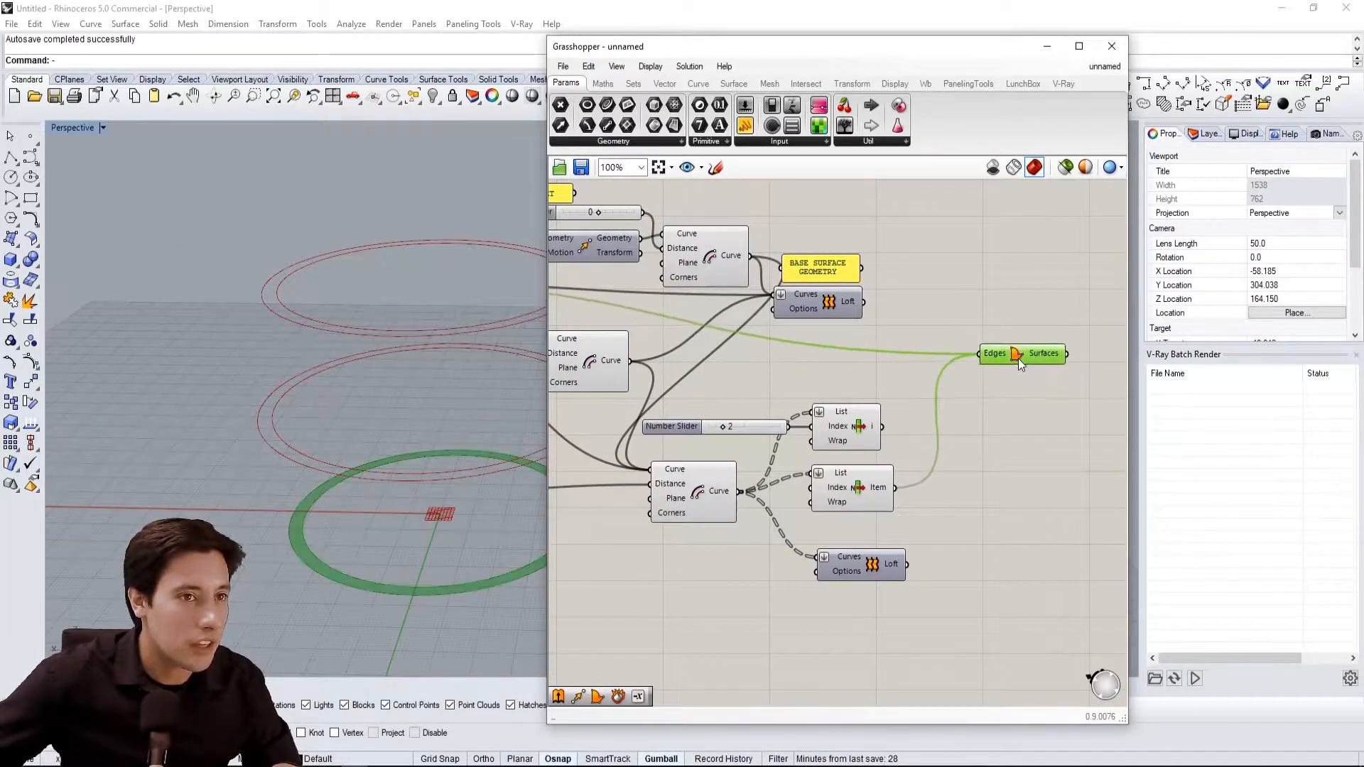
# Add a second Boundary Surfaces component below the first one
pyautogui.doubleClick(1012, 402)
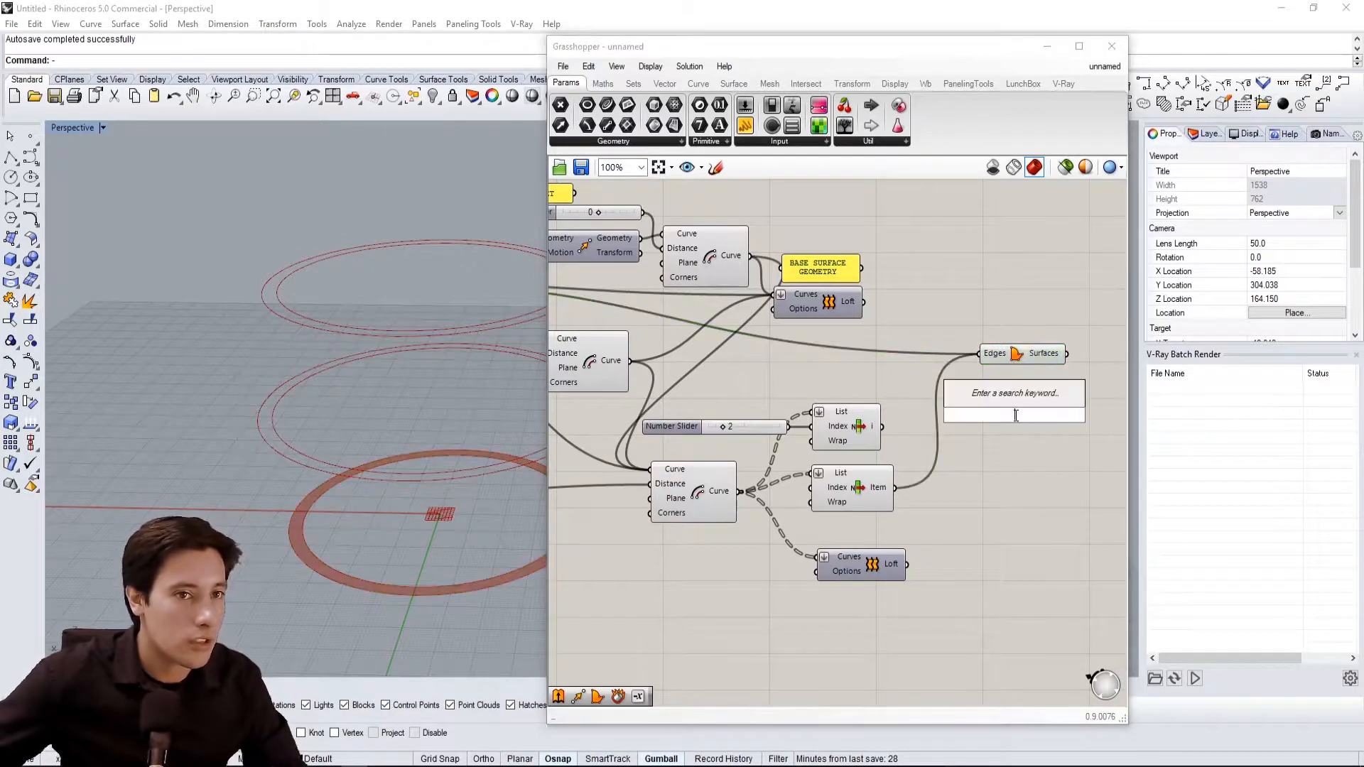
pyautogui.write('bound')
pyautogui.click(999, 398)
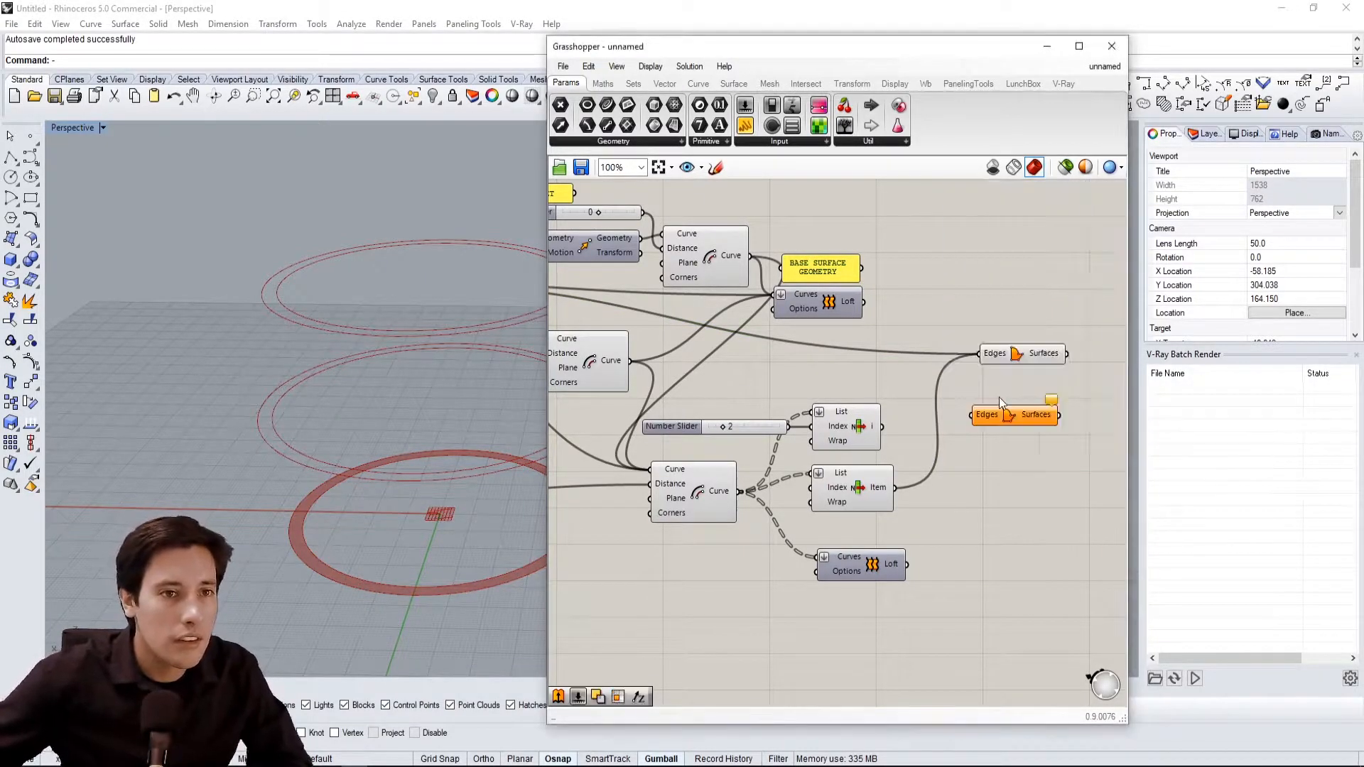
# Connect the top outer Offset curve and the upper List Item's circle to the second Boundary Surfaces' Edges input
pyautogui.click(710, 259)
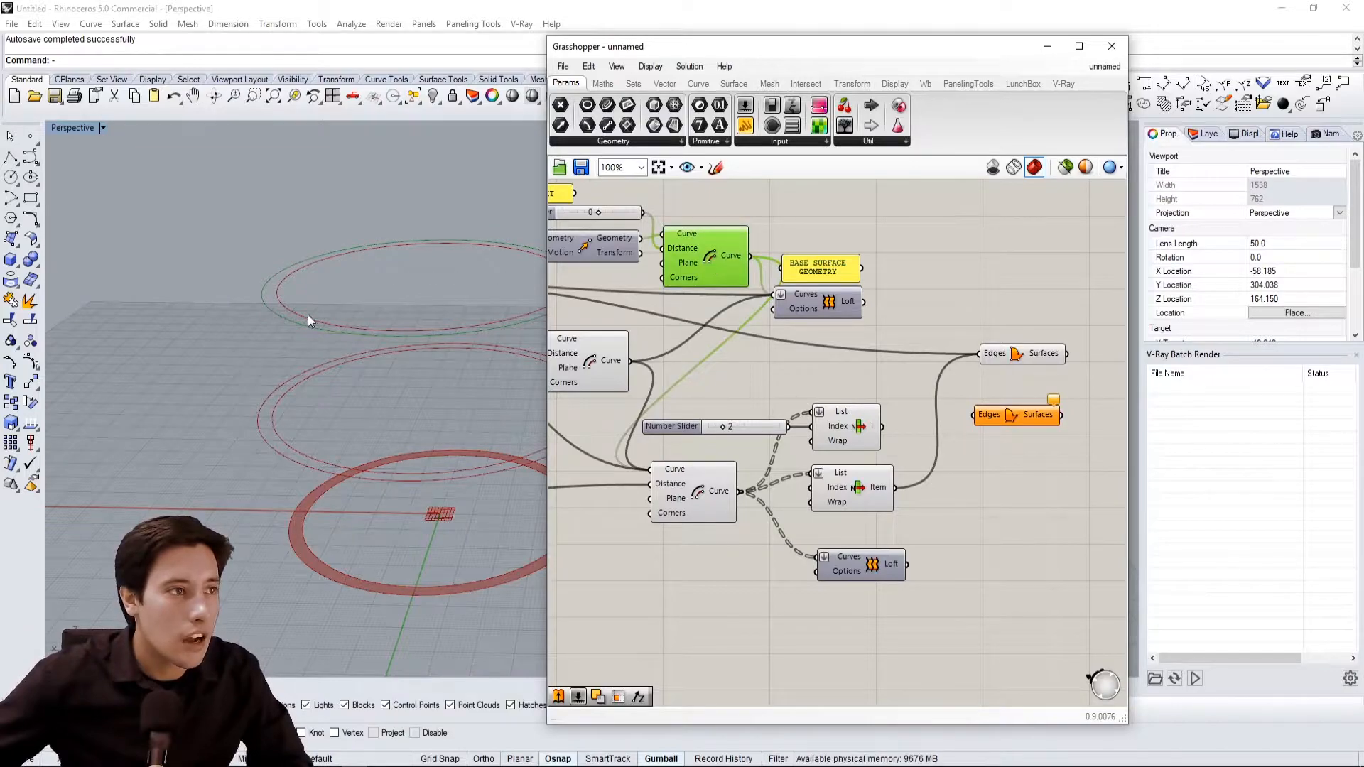
pyautogui.moveTo(751, 256); pyautogui.dragTo(1026, 424)
pyautogui.click(987, 469)
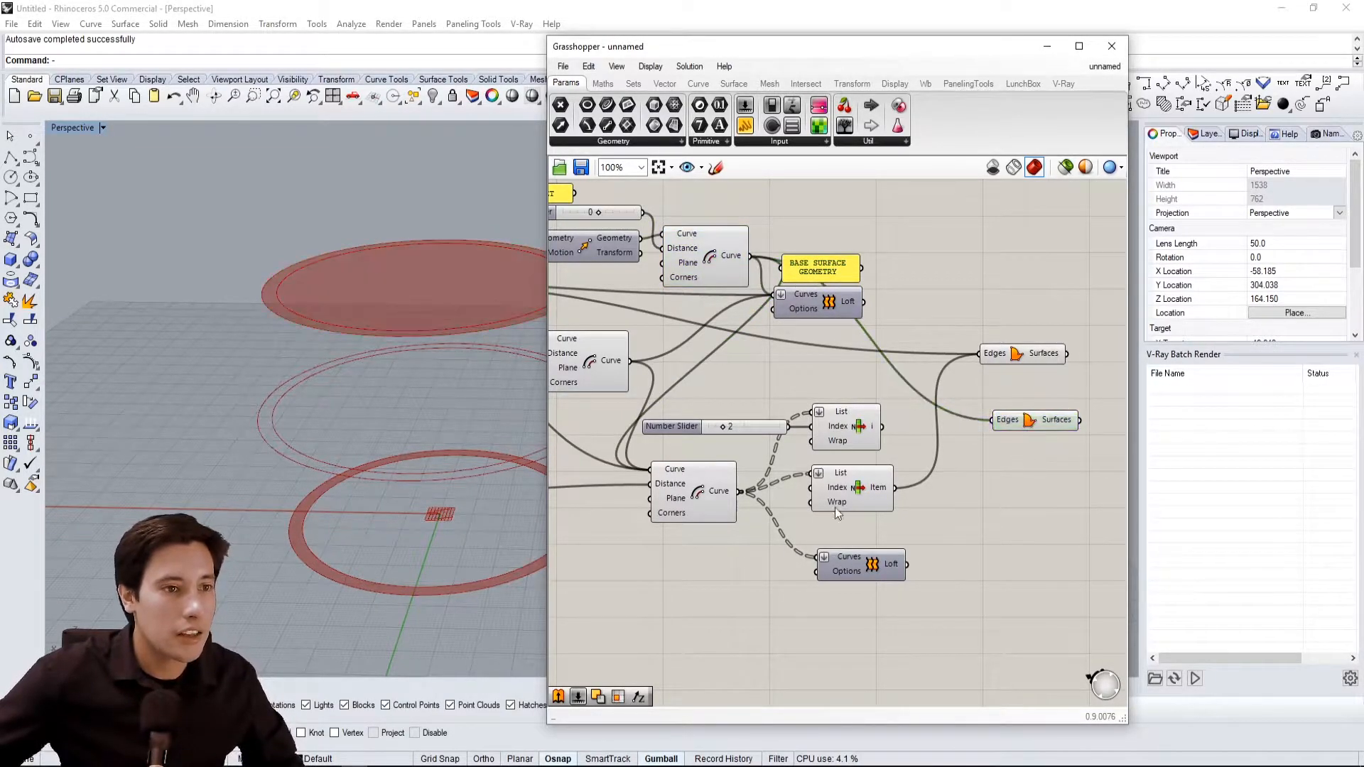
pyautogui.click(846, 434)
pyautogui.moveTo(882, 426); pyautogui.dragTo(1029, 423)
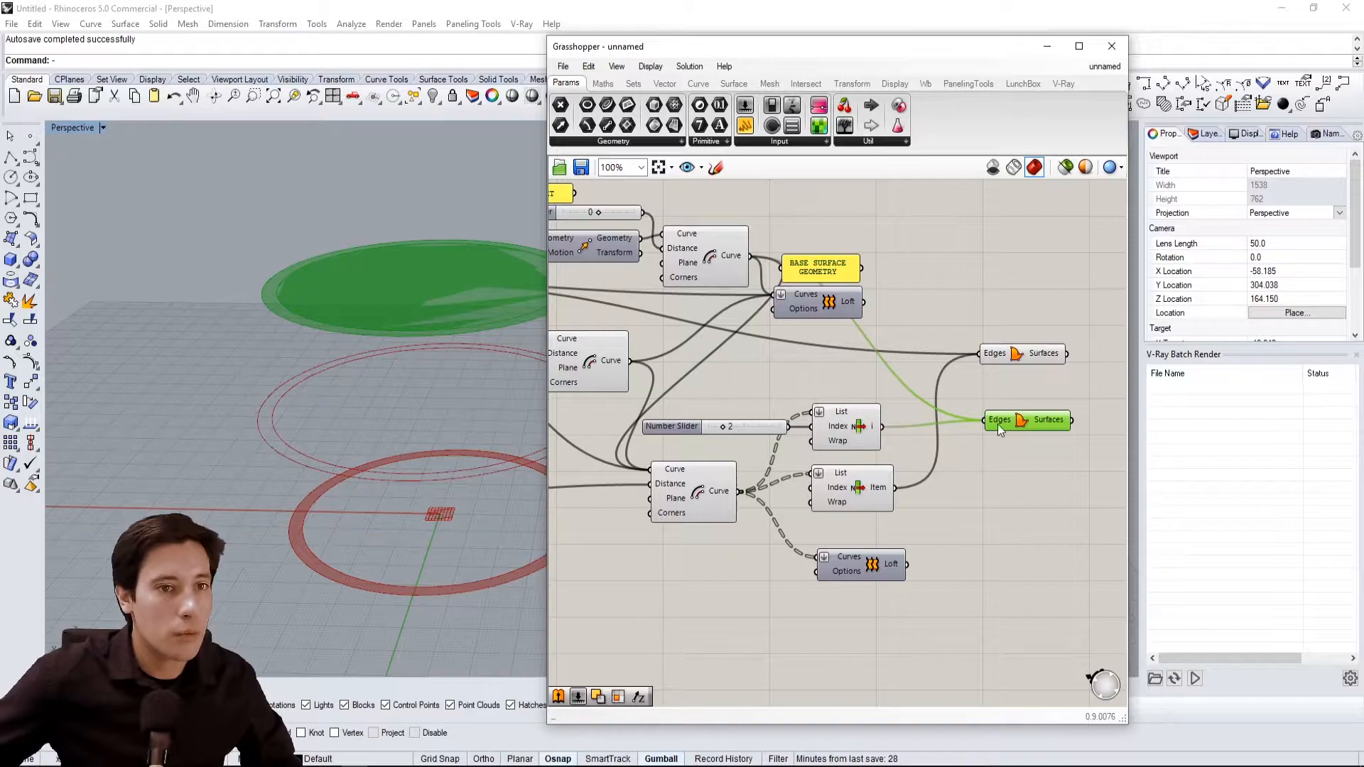
# Flatten the Edges input of both Boundary Surfaces components
pyautogui.rightClick(998, 424)
pyautogui.click(1052, 548)
pyautogui.click(1038, 458)
pyautogui.rightClick(993, 354)
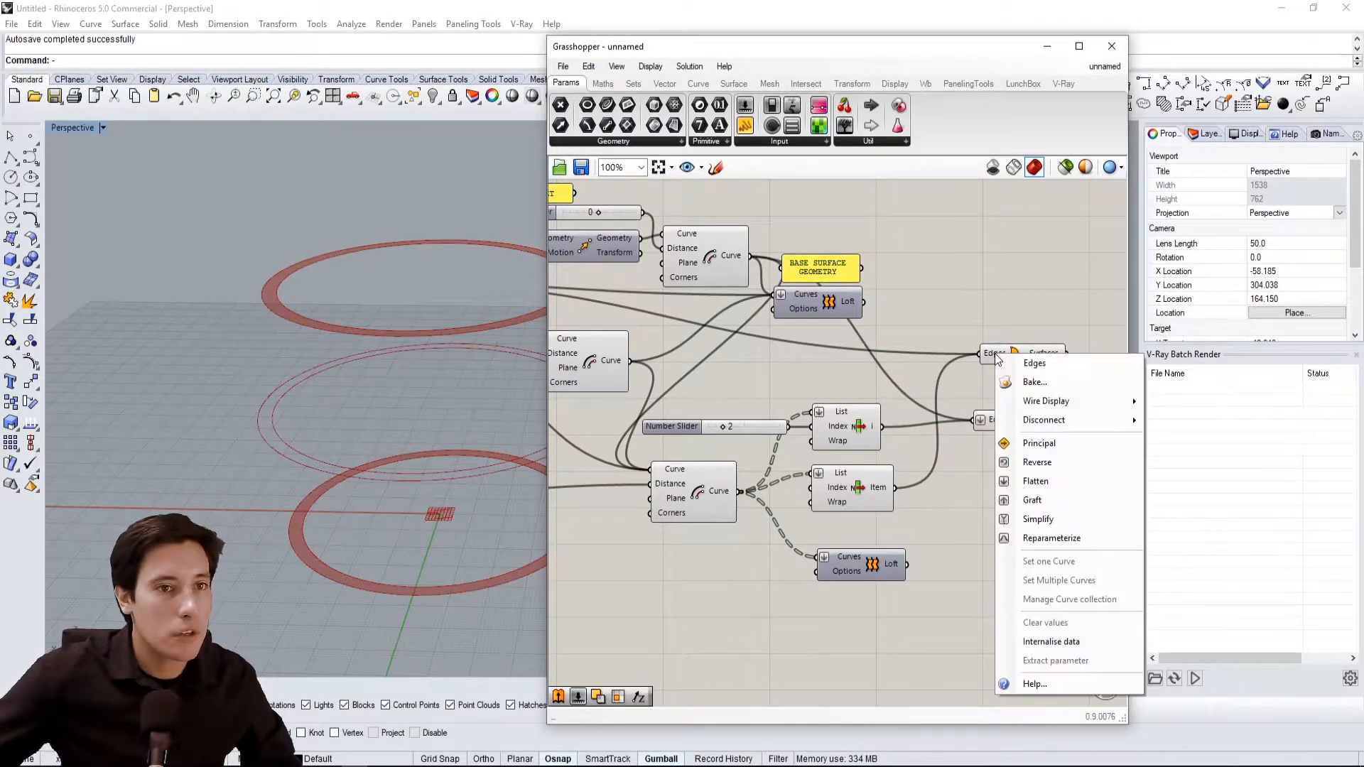
pyautogui.click(1026, 489)
pyautogui.moveTo(1026, 355); pyautogui.dragTo(1027, 378)
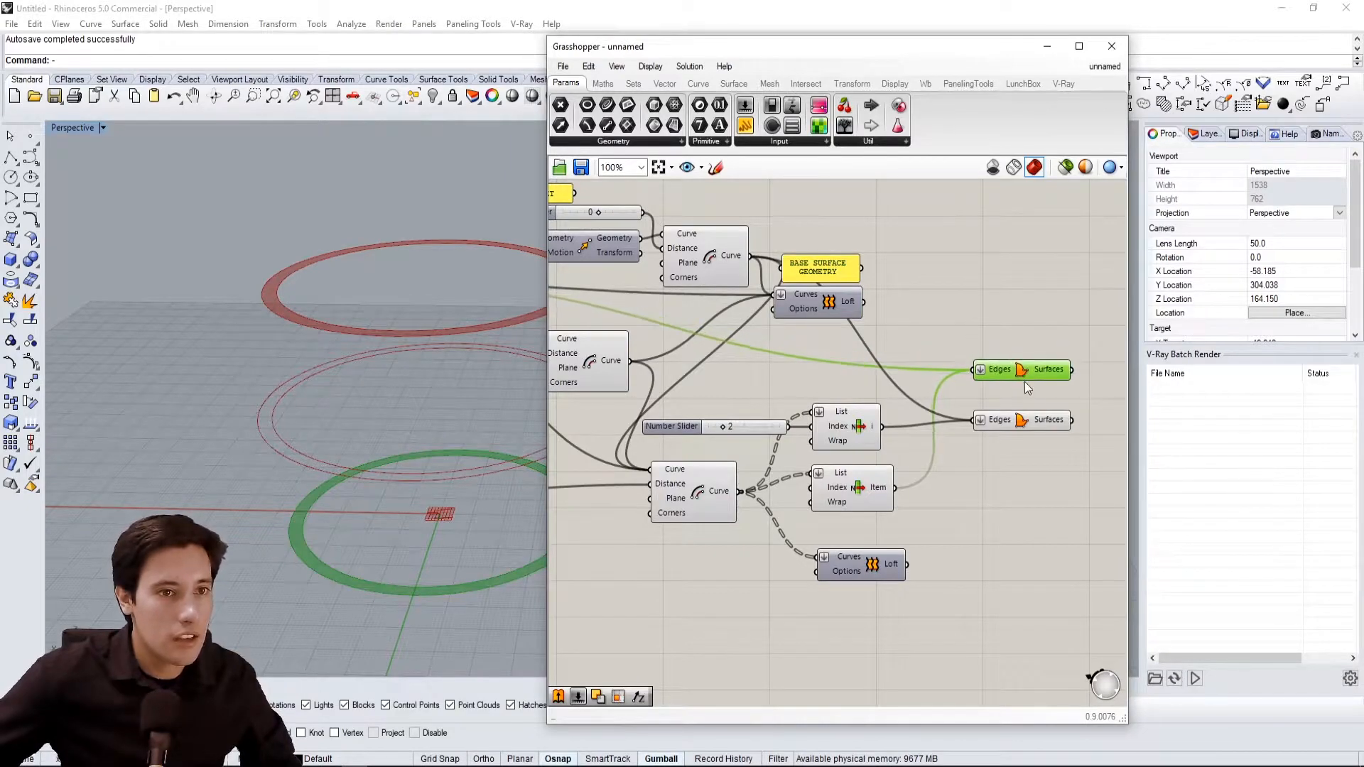
# Line up the two Boundary Surfaces components beside the List Items and highlight the rim surface
pyautogui.click(1027, 452)
pyautogui.moveTo(1025, 428); pyautogui.dragTo(1024, 417)
pyautogui.click(1023, 438)
pyautogui.moveTo(1100, 456); pyautogui.dragTo(1044, 354)
pyautogui.click(1021, 389)
pyautogui.moveTo(1064, 448); pyautogui.dragTo(1004, 364)
pyautogui.click(869, 543)
pyautogui.click(1004, 411)
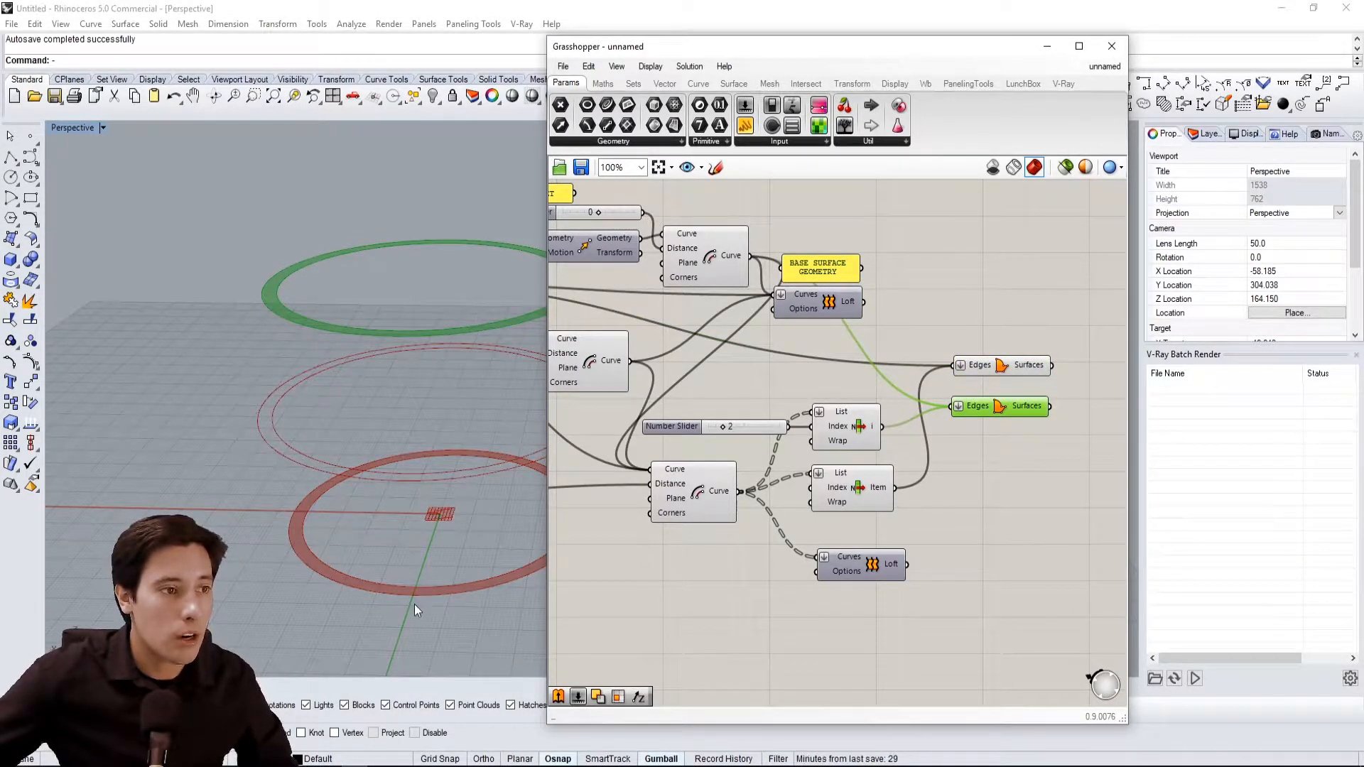
# Turn on the preview of both the outer and inner Loft components
pyautogui.click(817, 309)
pyautogui.keyDown('shift'); pyautogui.click(877, 572); pyautogui.keyUp('shift')
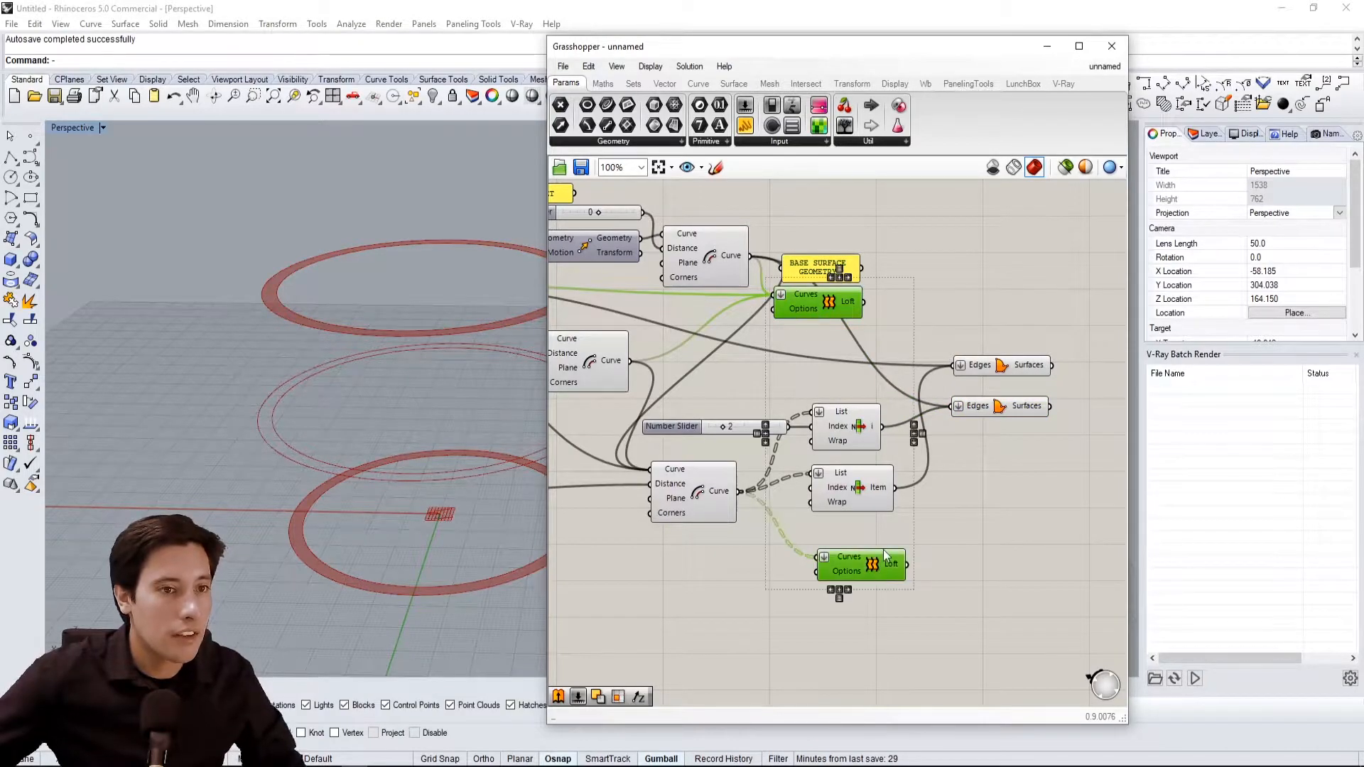
pyautogui.middleClick(901, 500)
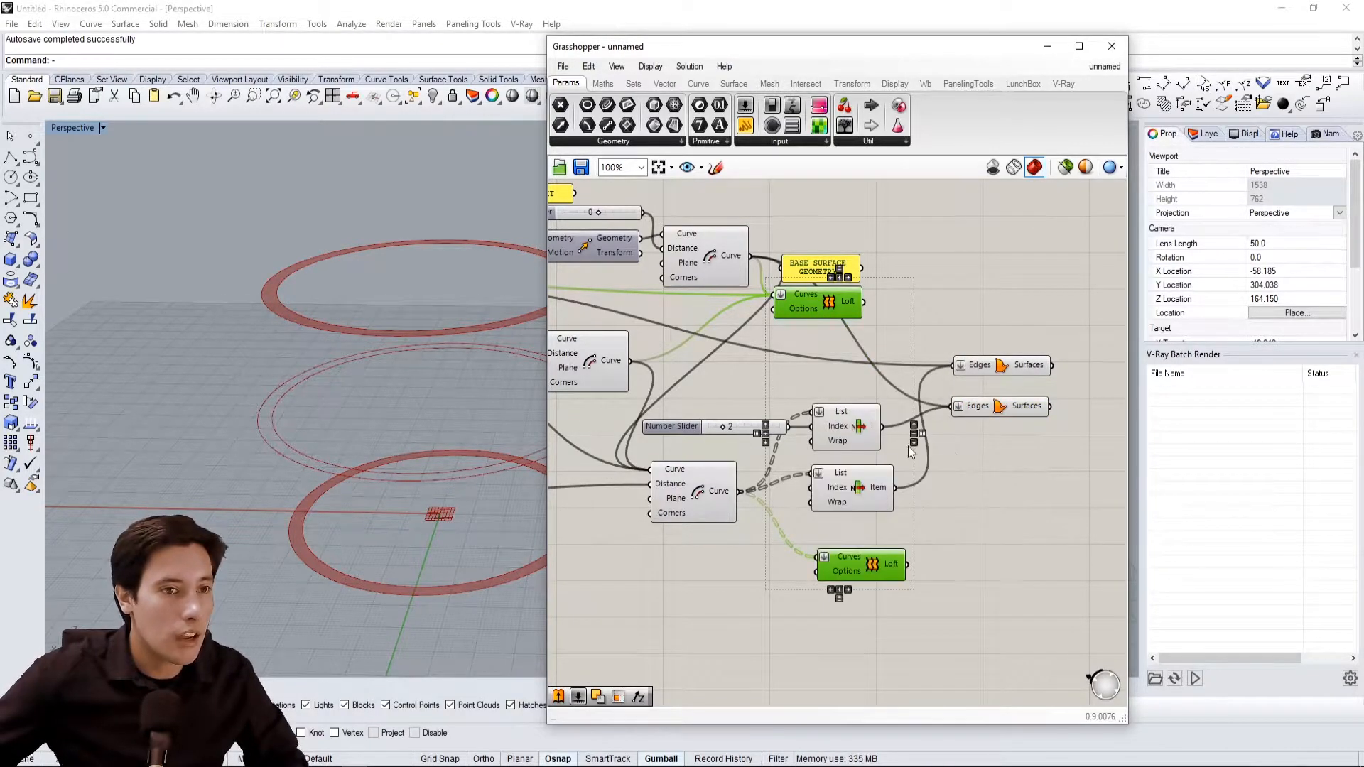
pyautogui.middleClick(939, 458)
pyautogui.click(967, 431)
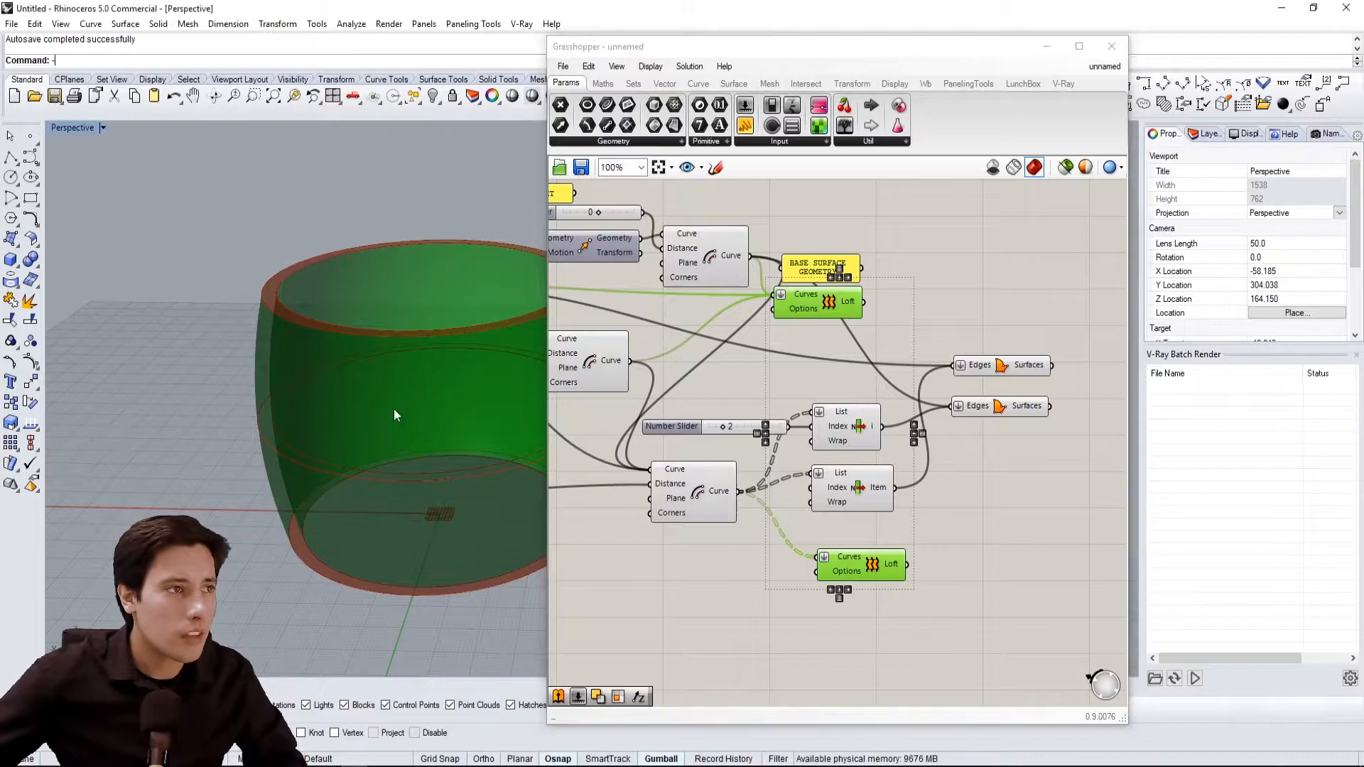
pyautogui.click(980, 310)
pyautogui.moveTo(405, 423)
pyautogui.mouseDown(button='right')
pyautogui.moveTo(429, 295)
pyautogui.moveTo(384, 405)
pyautogui.moveTo(404, 444)
pyautogui.mouseUp(button='right')
# Add a Brep Join component to the right of the Boundary Surfaces components
pyautogui.moveTo(1108, 395); pyautogui.dragTo(987, 400, button='right')
pyautogui.doubleClick(988, 402)
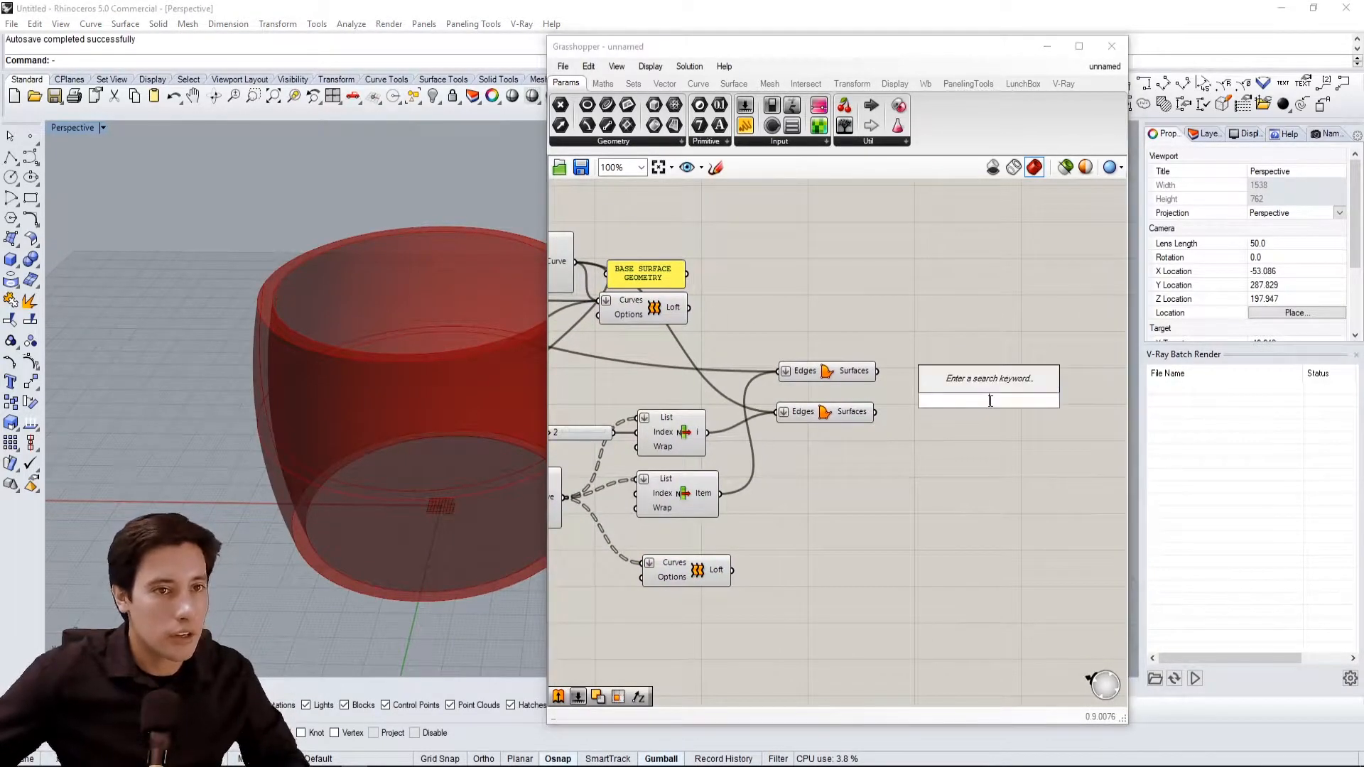
pyautogui.write('JOIN')
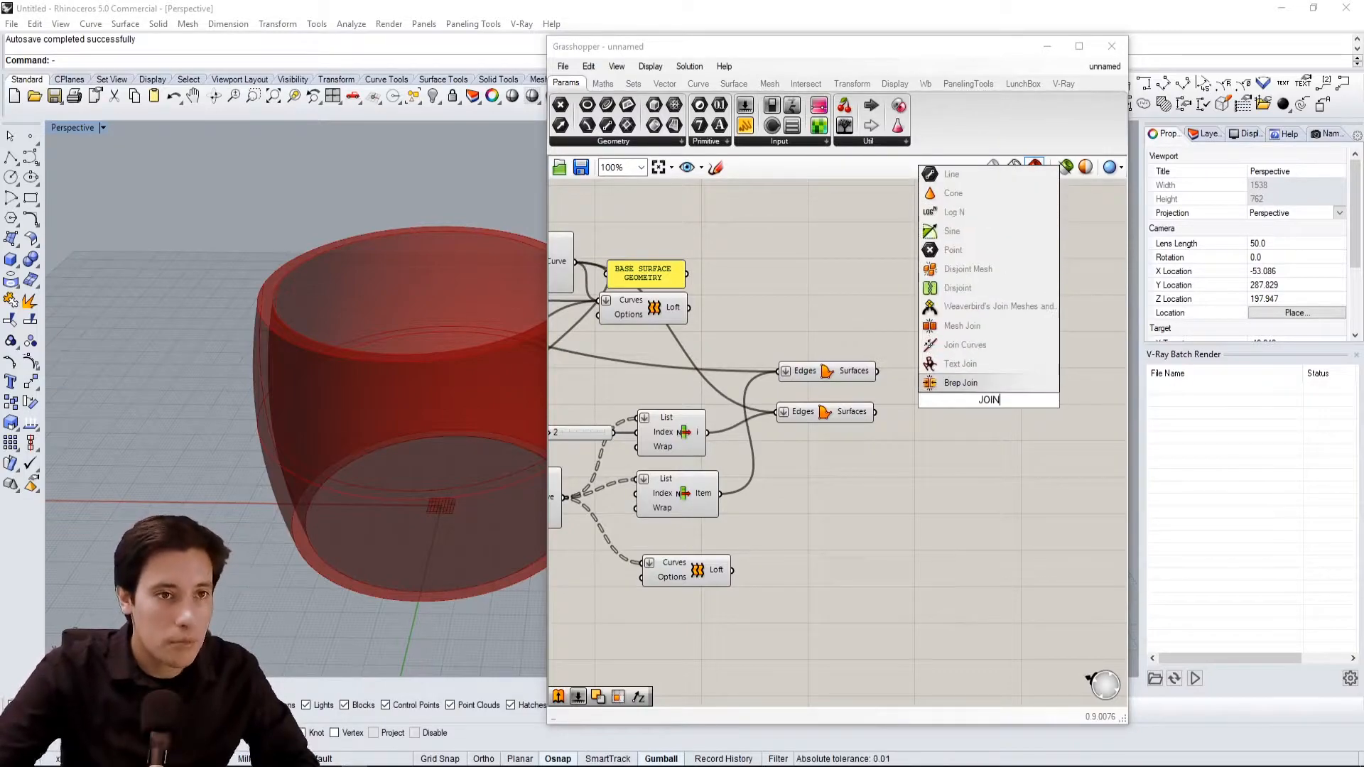
pyautogui.click(960, 383)
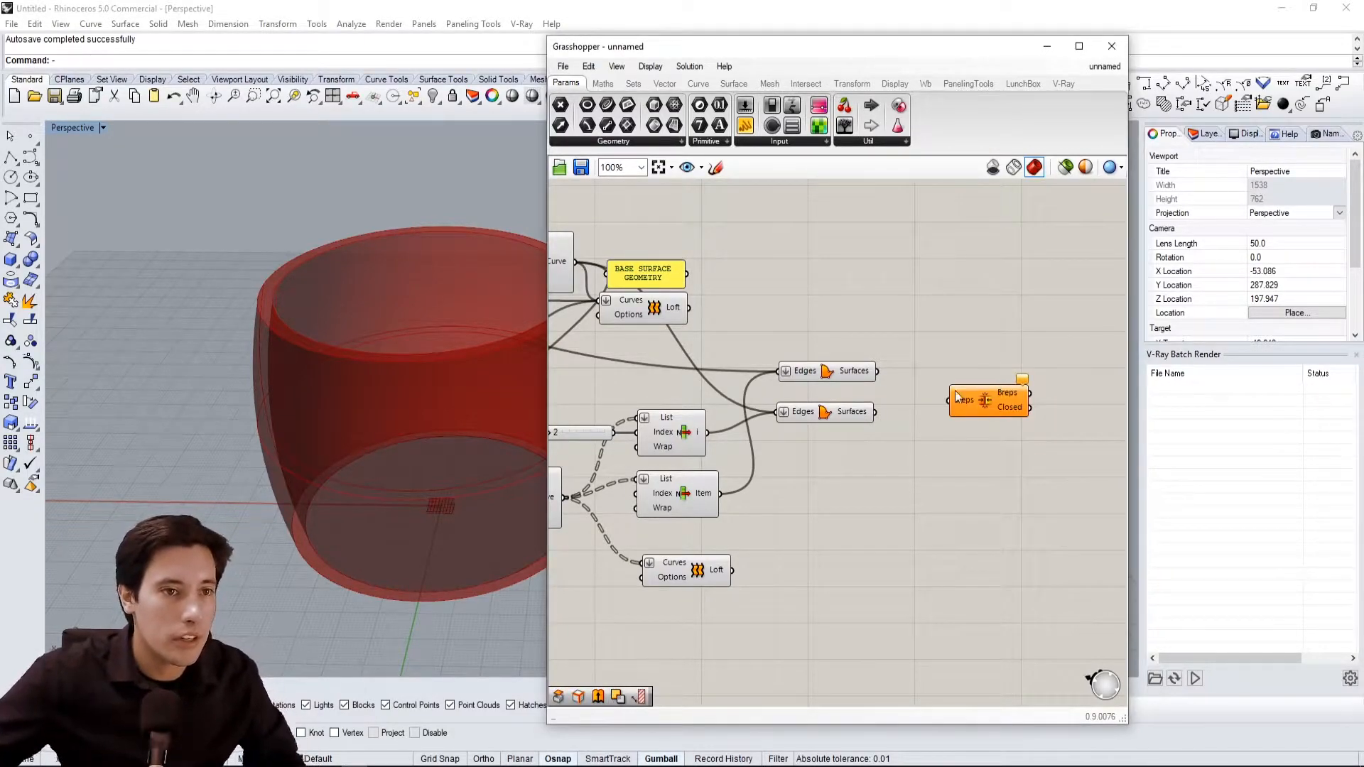
# Connect the outer Loft, both Boundary Surfaces and the inner Loft to Brep Join's Breps input
pyautogui.moveTo(688, 308); pyautogui.dragTo(940, 337)
pyautogui.click(869, 372)
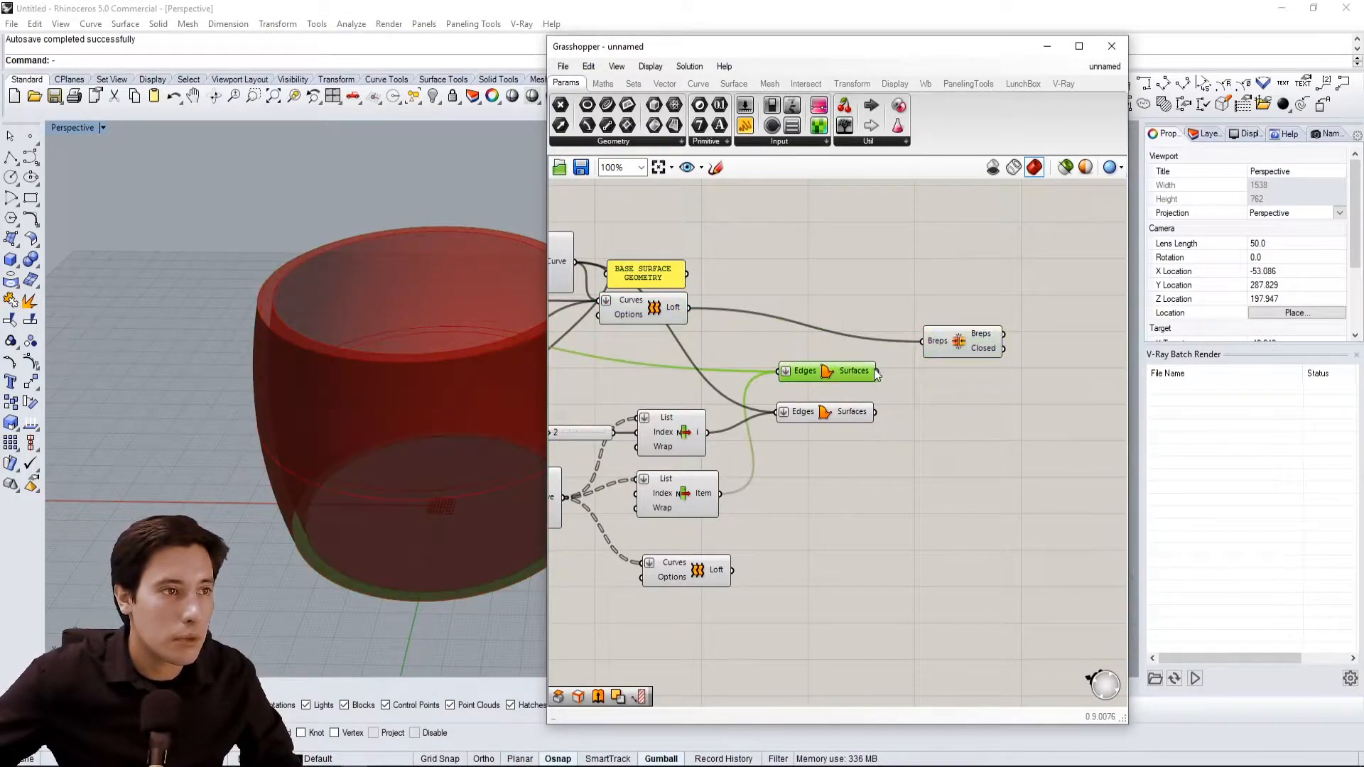
pyautogui.moveTo(877, 371); pyautogui.dragTo(918, 347)
pyautogui.keyDown('shift'); pyautogui.moveTo(875, 412); pyautogui.dragTo(952, 452); pyautogui.keyUp('shift')
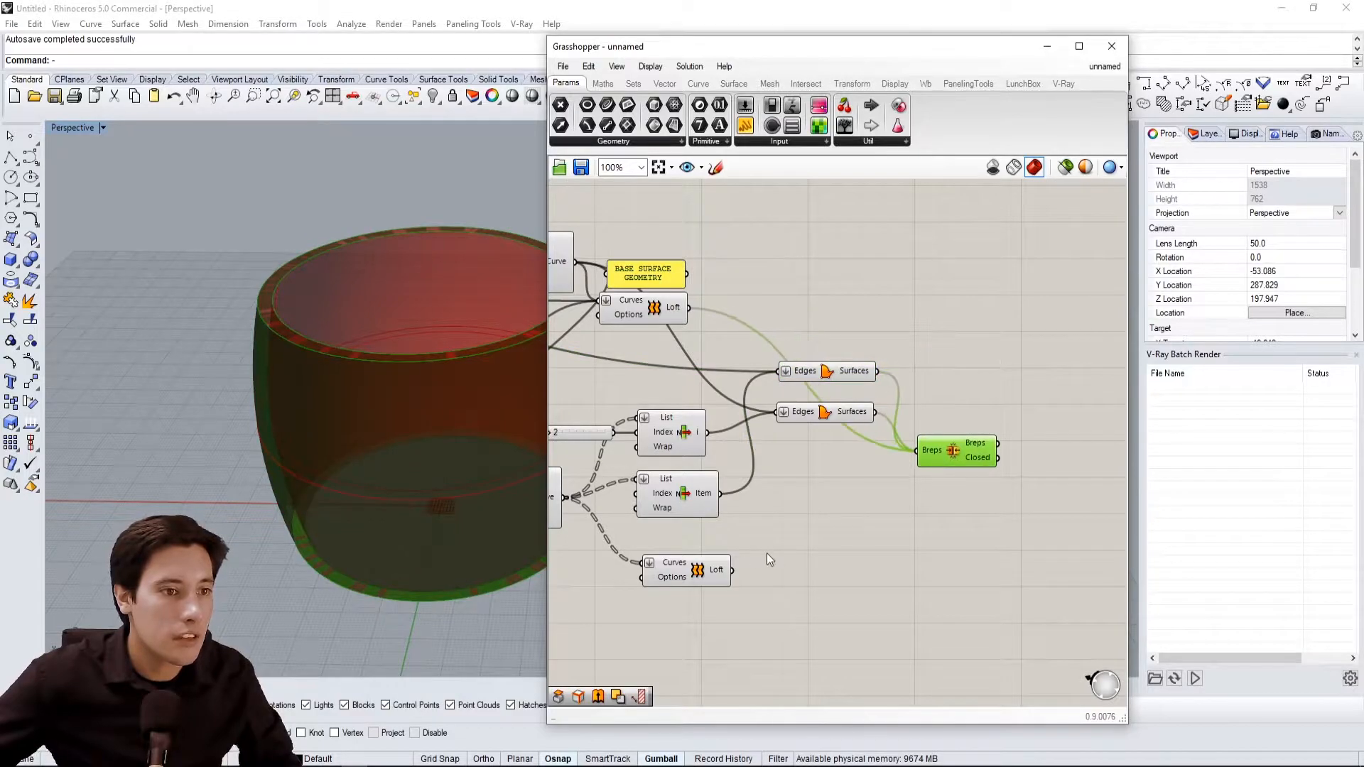
pyautogui.click(713, 573)
pyautogui.keyDown('shift'); pyautogui.moveTo(734, 571); pyautogui.dragTo(918, 451); pyautogui.keyUp('shift')
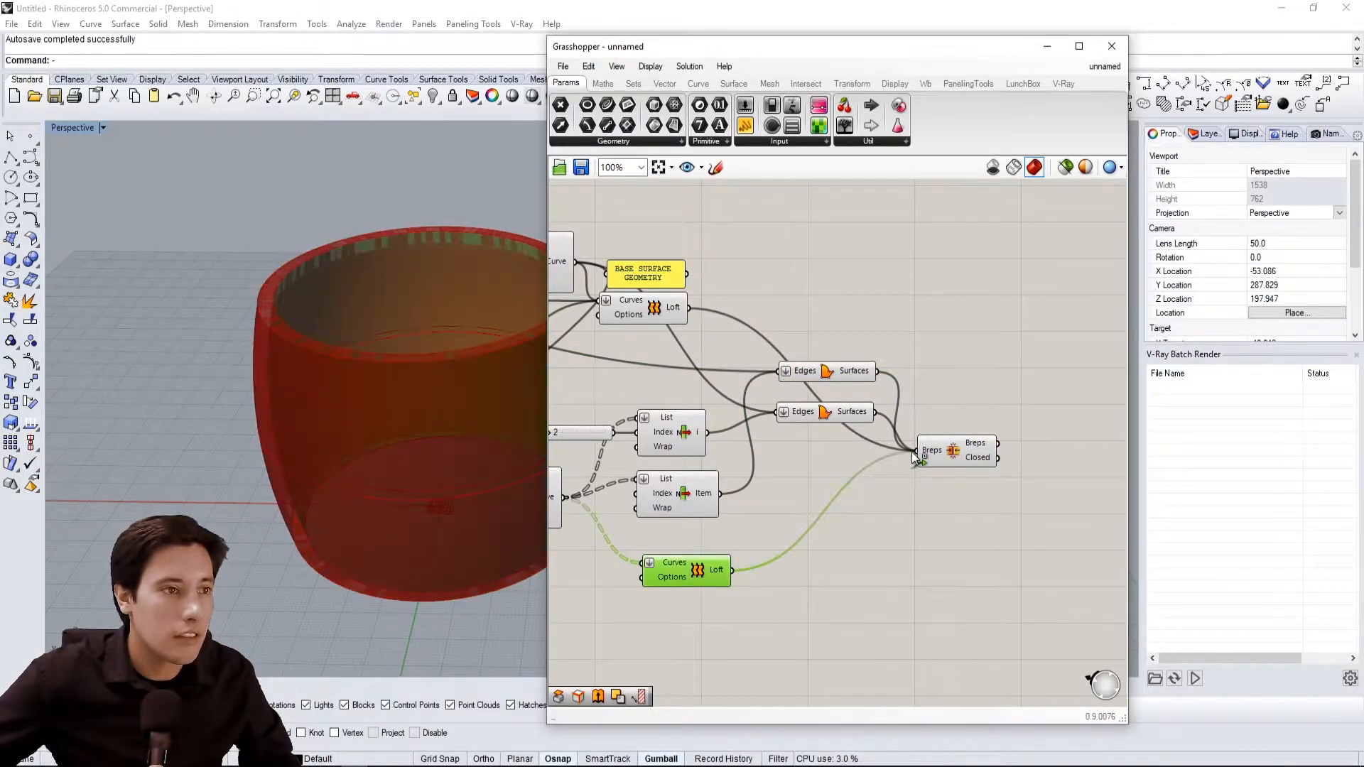
# Flatten Brep Join's Breps input and adjust the component's position
pyautogui.rightClick(933, 450)
pyautogui.click(948, 440)
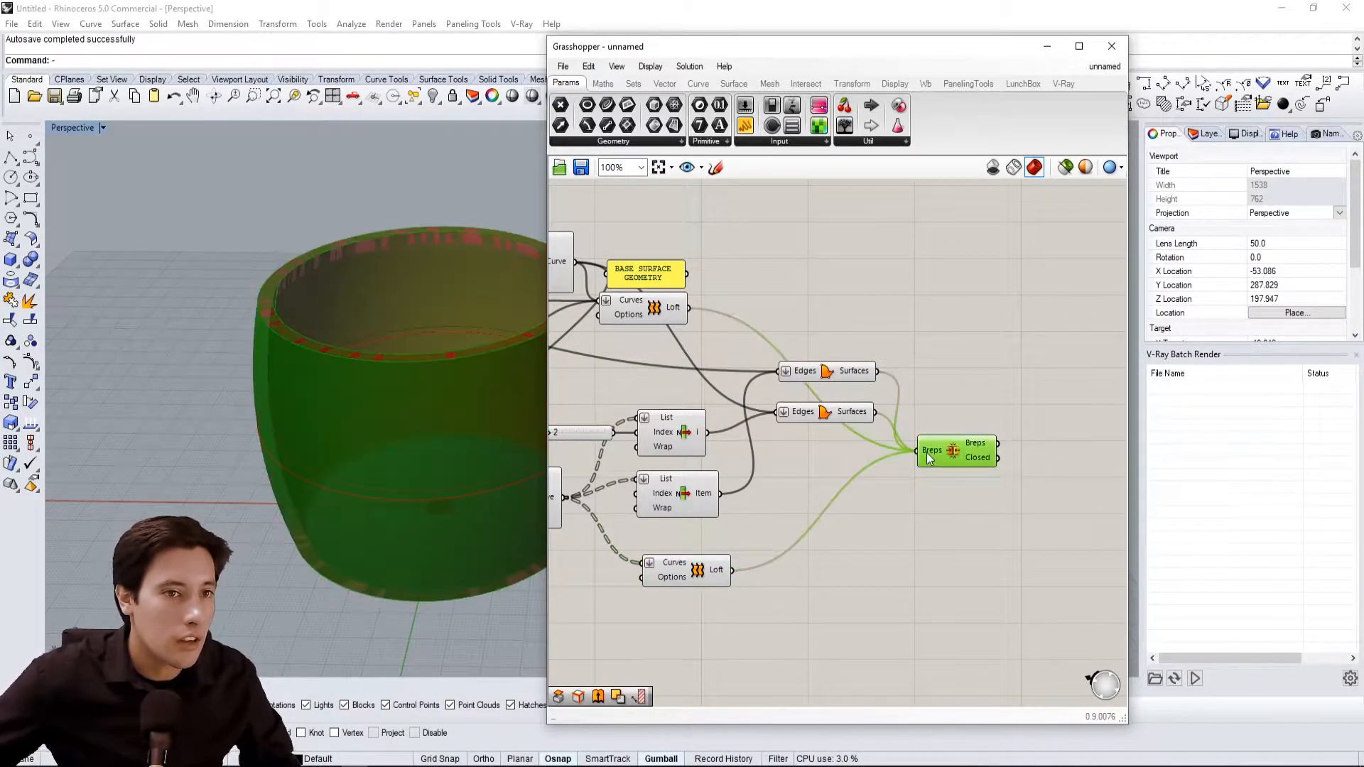
pyautogui.rightClick(927, 448)
pyautogui.click(968, 571)
pyautogui.moveTo(952, 457); pyautogui.dragTo(971, 454)
pyautogui.click(956, 378)
pyautogui.click(958, 455)
pyautogui.click(874, 512)
# Hide the previews of the offset, List Item, Loft and Boundary Surfaces components, and check Brep Join's output
pyautogui.moveTo(874, 511); pyautogui.dragTo(948, 558, button='right')
pyautogui.scroll(-2, 974, 449)
pyautogui.moveTo(1024, 580); pyautogui.dragTo(683, 267)
pyautogui.middleClick(742, 275)
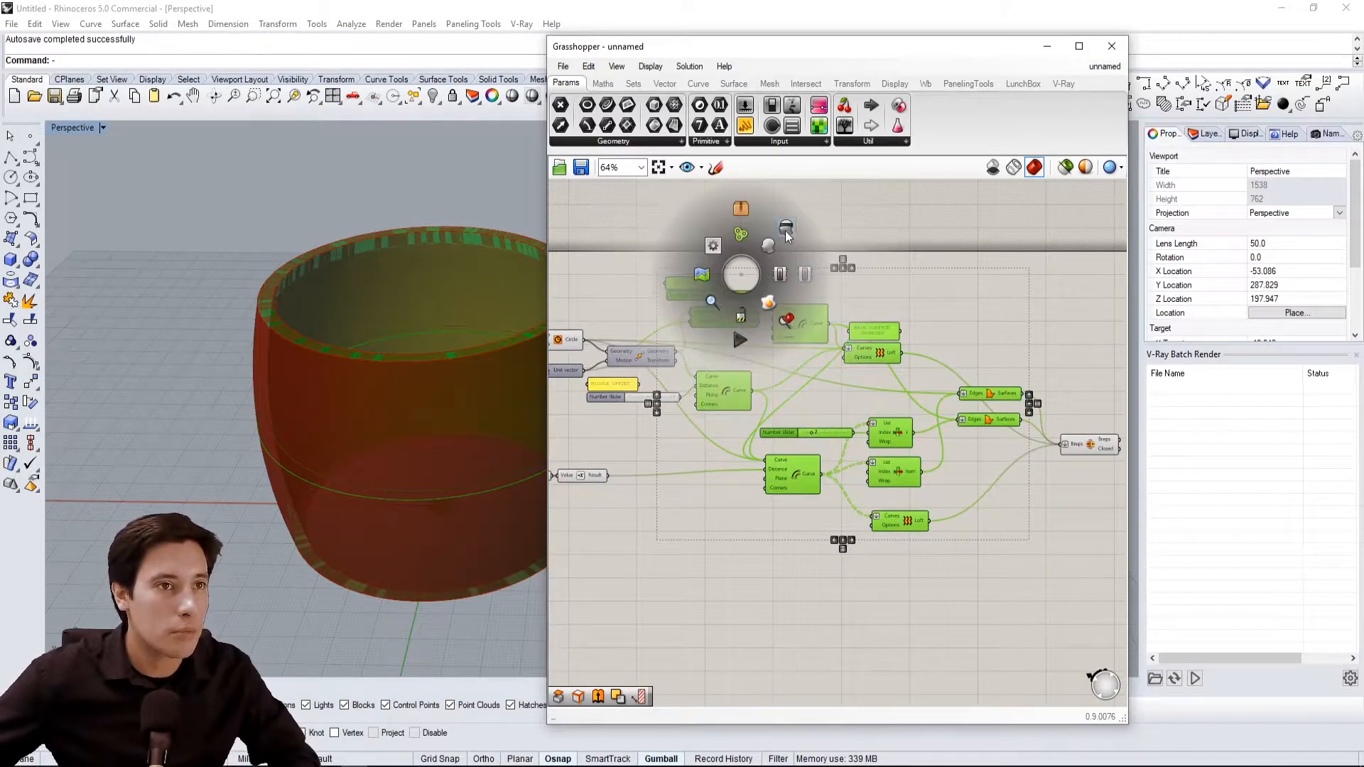
pyautogui.click(780, 275)
pyautogui.moveTo(358, 447); pyautogui.dragTo(368, 508, button='right')
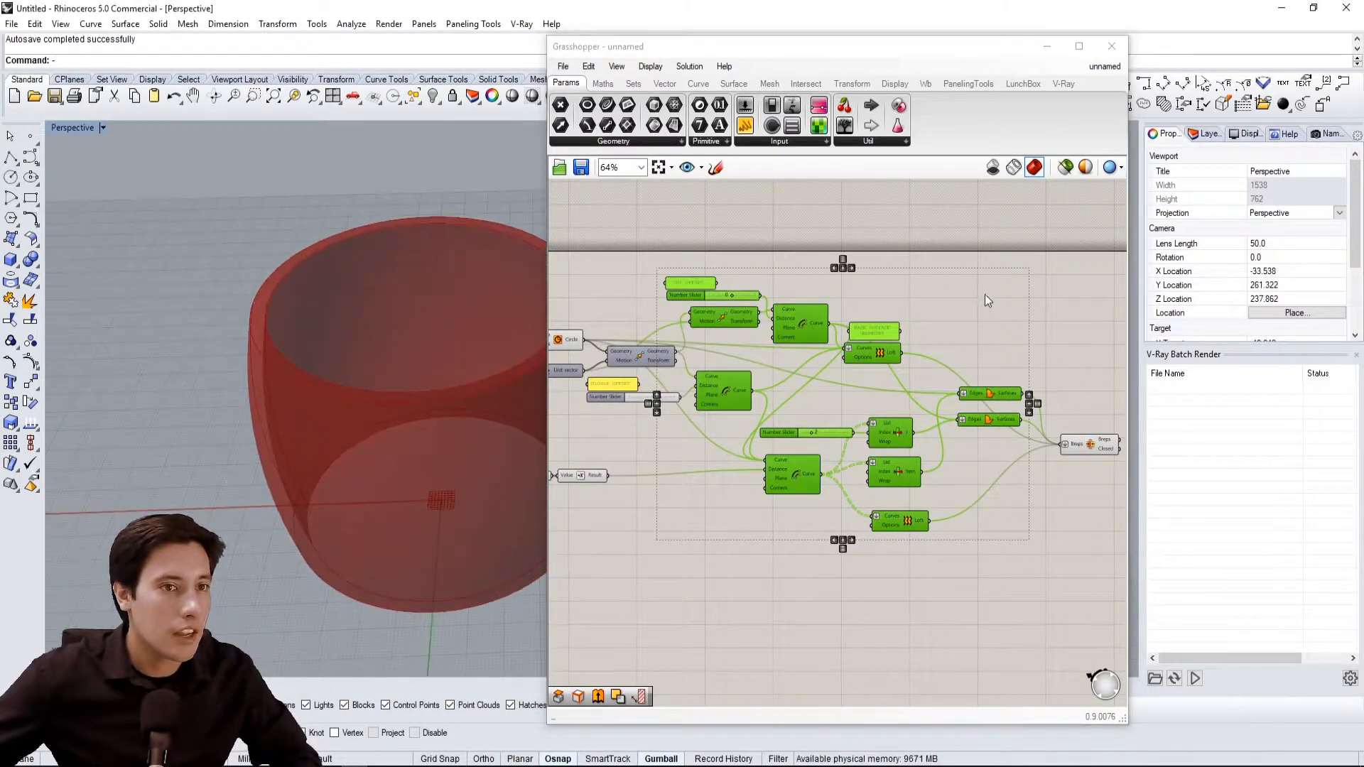
pyautogui.click(989, 296)
pyautogui.scroll(4, 1084, 435)
pyautogui.moveTo(1080, 510); pyautogui.dragTo(897, 494, button='right')
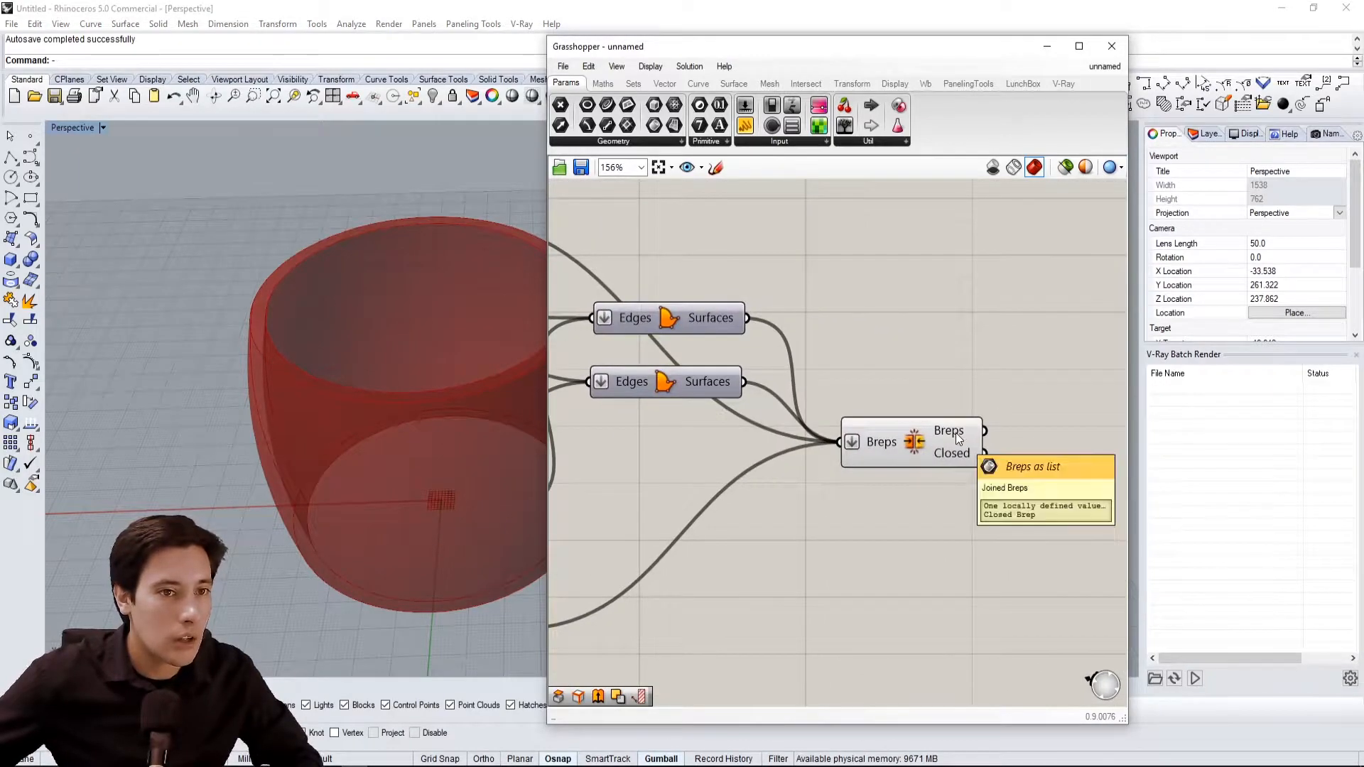
pyautogui.click(948, 435)
pyautogui.moveTo(419, 412); pyautogui.dragTo(444, 295, button='right')
# Set the MIDDLE OFFSET slider to -8 to test an inward-curving cup wall
pyautogui.scroll(-3, 896, 287)
pyautogui.moveTo(897, 287); pyautogui.dragTo(1086, 299, button='right')
pyautogui.moveTo(609, 434); pyautogui.dragTo(783, 453, button='right')
pyautogui.moveTo(689, 427); pyautogui.dragTo(809, 499, button='right')
pyautogui.scroll(2, 748, 380)
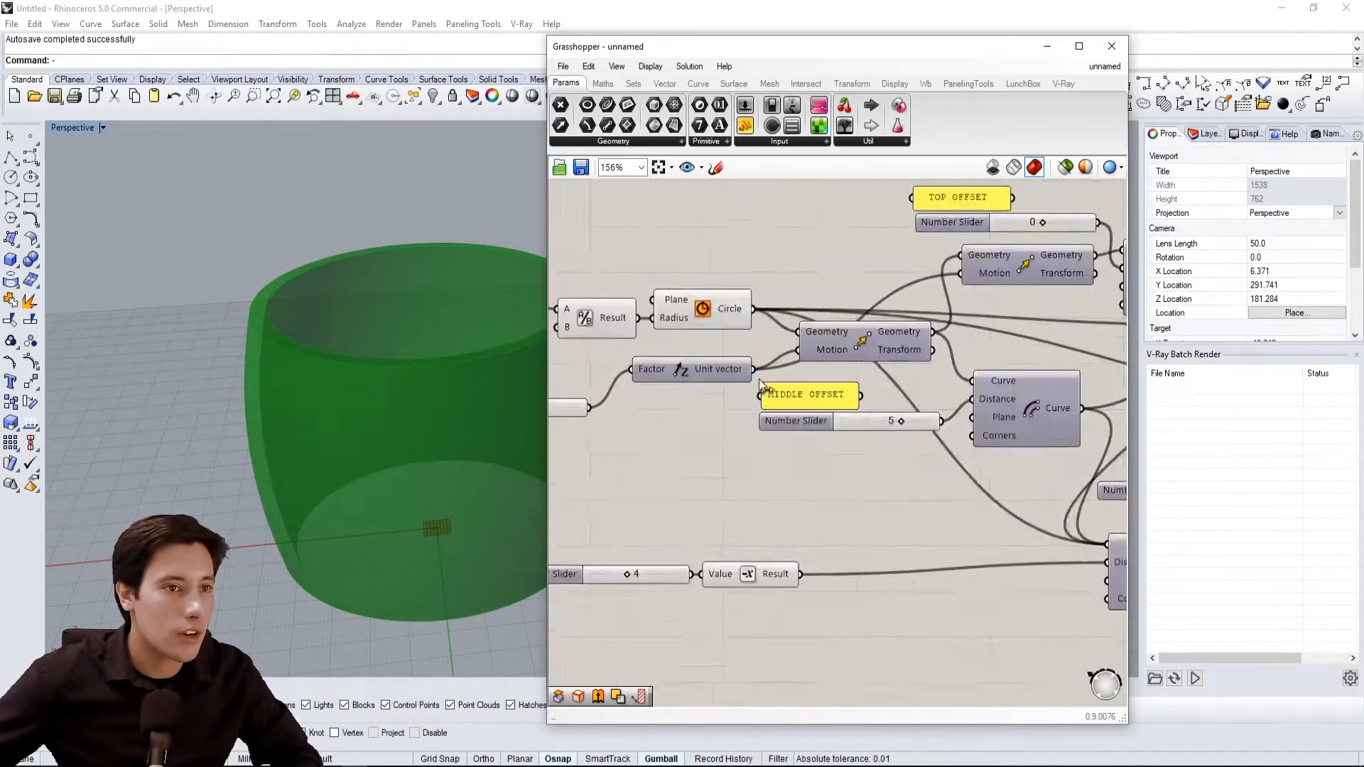
pyautogui.scroll(3, 748, 378)
pyautogui.moveTo(866, 442); pyautogui.dragTo(906, 452)
pyautogui.moveTo(306, 433); pyautogui.dragTo(390, 390, button='right')
pyautogui.moveTo(908, 445); pyautogui.dragTo(791, 443)
# Set the TOP OFFSET slider to 14
pyautogui.scroll(-5, 781, 448)
pyautogui.scroll(3, 1012, 321)
pyautogui.moveTo(997, 308); pyautogui.dragTo(1028, 322)
pyautogui.scroll(-5, 686, 463)
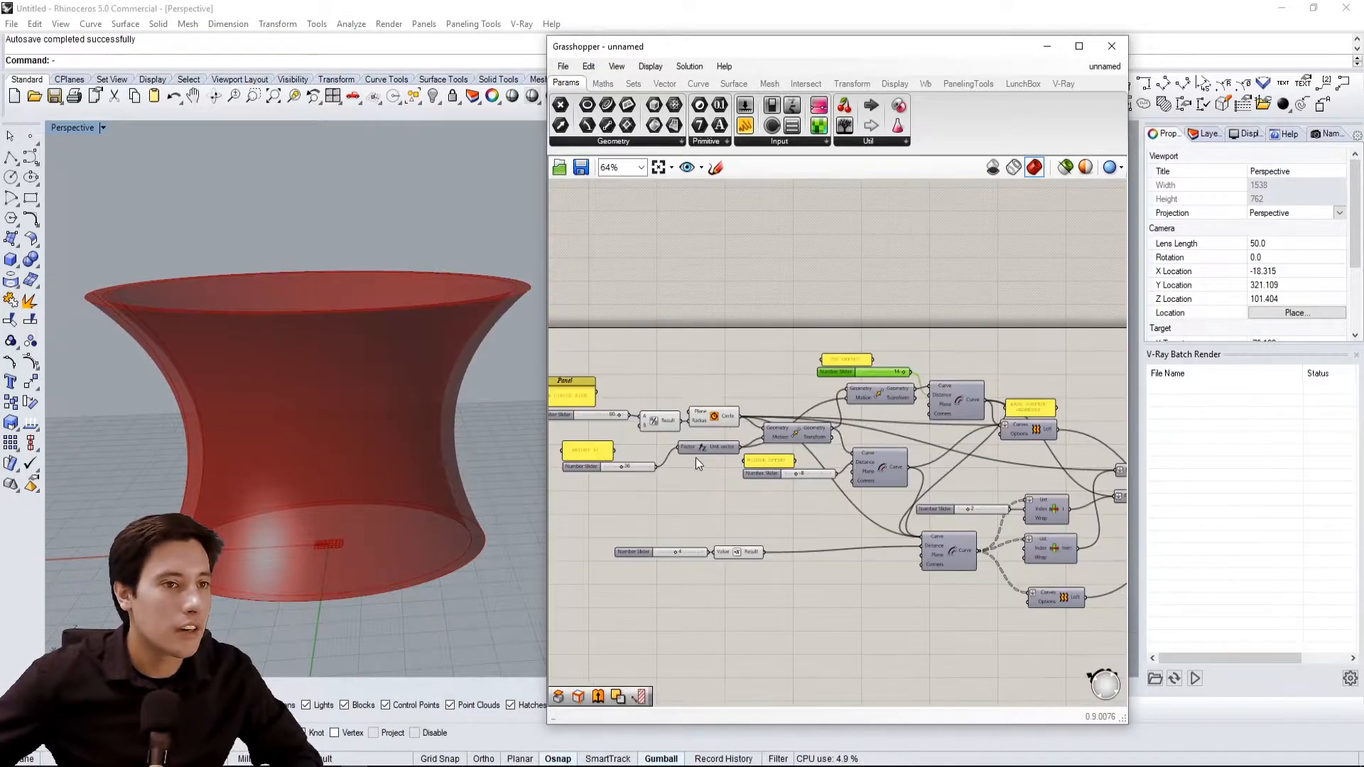
# Set the HEIGHT X2 slider to 58 and the MIDDLE OFFSET slider to 15
pyautogui.moveTo(562, 453); pyautogui.dragTo(798, 415, button='right')
pyautogui.scroll(3, 798, 415)
pyautogui.moveTo(1051, 418); pyautogui.dragTo(780, 378, button='right')
pyautogui.moveTo(697, 409)
pyautogui.mouseDown()
pyautogui.moveTo(723, 407)
pyautogui.moveTo(702, 408)
pyautogui.mouseUp()
pyautogui.scroll(-3, 265, 382)
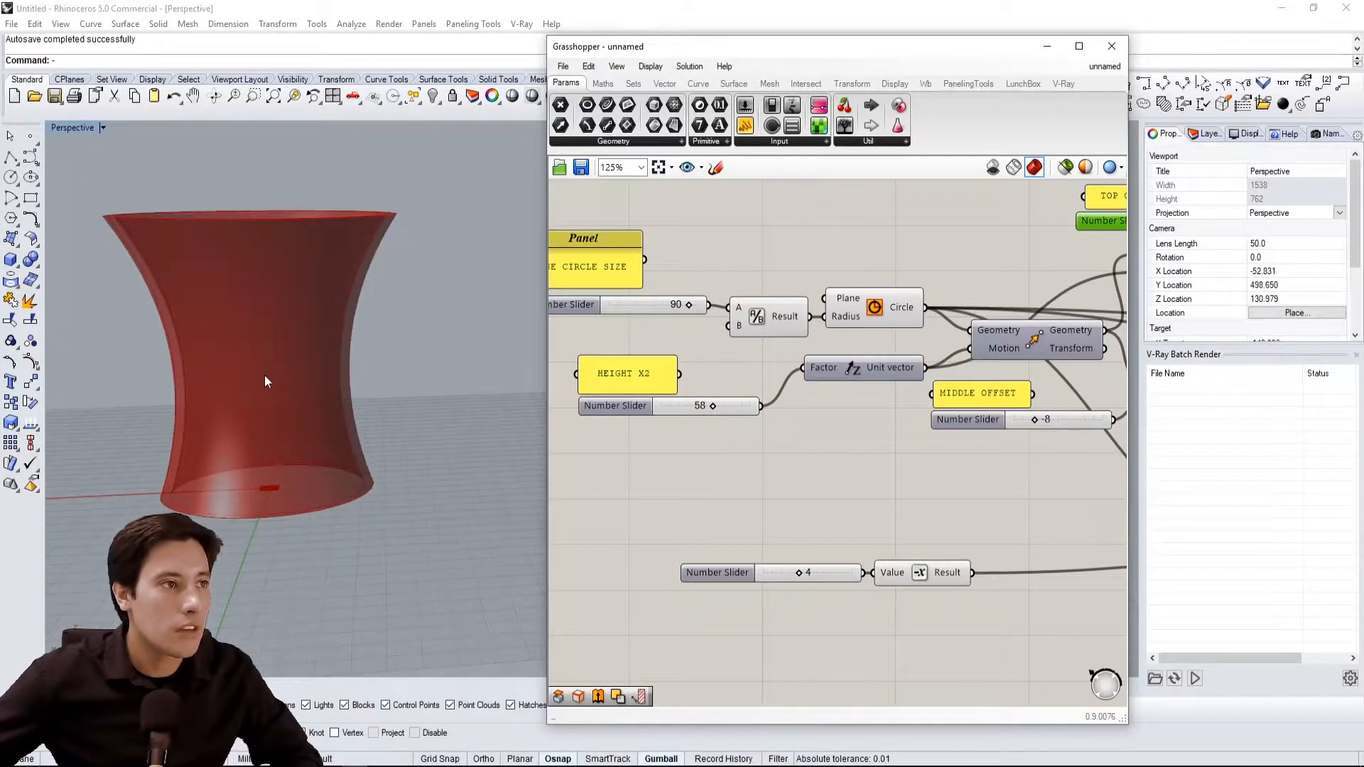
pyautogui.moveTo(266, 381); pyautogui.dragTo(326, 474, button='right')
pyautogui.moveTo(838, 436); pyautogui.dragTo(645, 453, button='right')
pyautogui.moveTo(841, 436); pyautogui.dragTo(914, 439)
# Examine the cup's shape, rim and base from several angles and distances
pyautogui.moveTo(474, 450)
pyautogui.mouseDown(button='right')
pyautogui.moveTo(363, 396)
pyautogui.moveTo(395, 478)
pyautogui.moveTo(360, 264)
pyautogui.mouseUp(button='right')
pyautogui.scroll(4, 259, 561)
pyautogui.scroll(-5, 519, 482)
pyautogui.moveTo(508, 466); pyautogui.dragTo(412, 522, button='right')
pyautogui.scroll(5, 257, 476)
pyautogui.moveTo(257, 476); pyautogui.dragTo(287, 401, button='right')
pyautogui.scroll(-4, 267, 504)
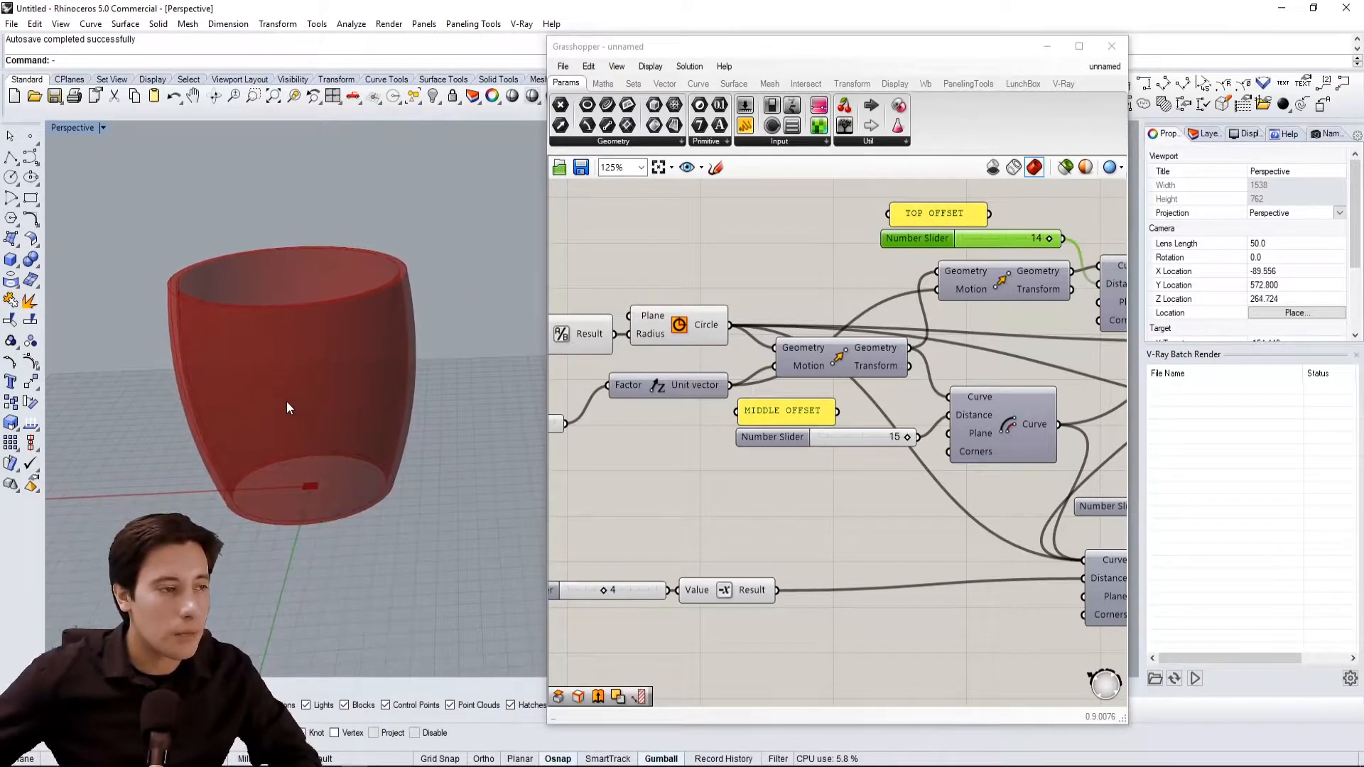
pyautogui.moveTo(381, 514); pyautogui.dragTo(323, 375, button='right')
pyautogui.scroll(-5, 847, 371)
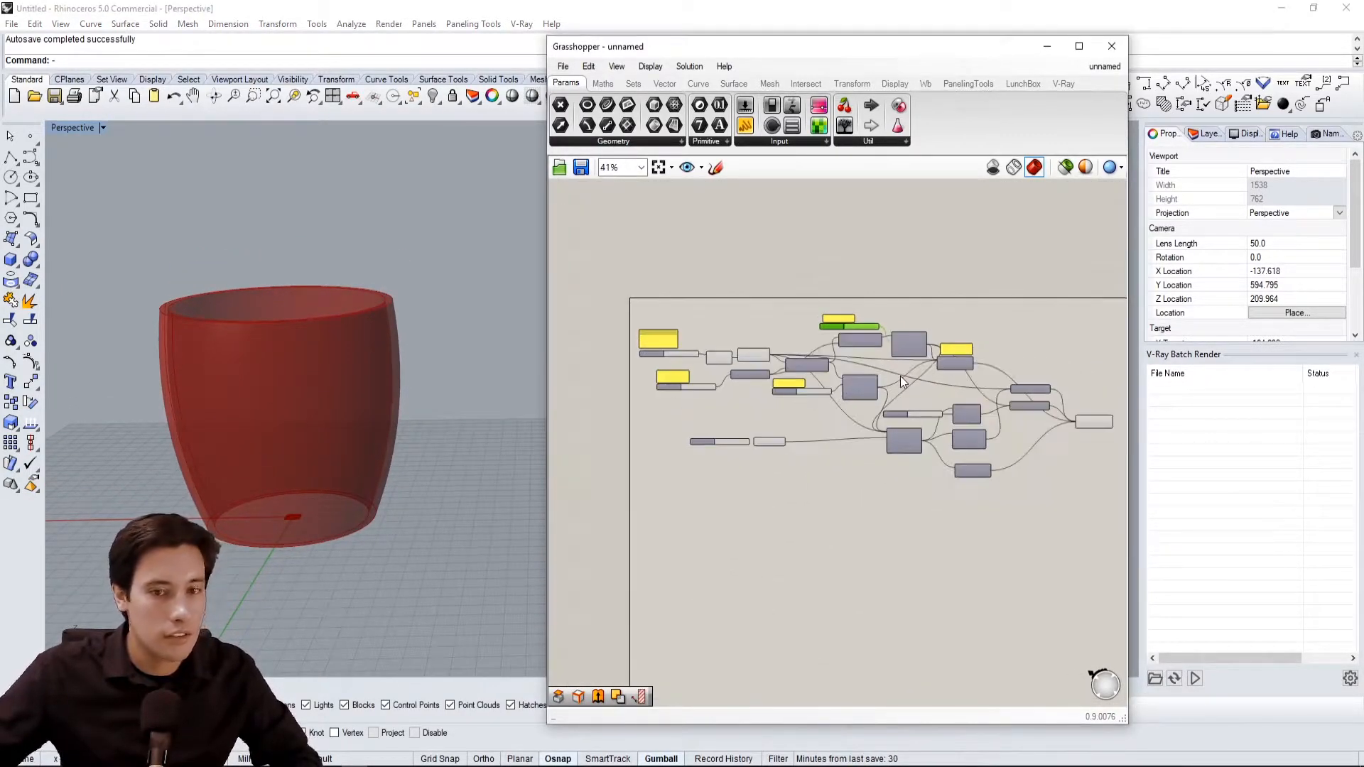
# Move the wall offset's number slider and Negative component closer to the inner Offset component
pyautogui.moveTo(901, 376); pyautogui.dragTo(808, 392, button='right')
pyautogui.scroll(4, 615, 466)
pyautogui.scroll(-2, 865, 327)
pyautogui.moveTo(849, 437); pyautogui.dragTo(944, 408)
# Copy the MIDDLE OFFSET panel to the wall offset's slider and change its text to WALL THICKNESS
pyautogui.scroll(4, 902, 330)
pyautogui.keyDown('alt'); pyautogui.moveTo(775, 285); pyautogui.dragTo(801, 486); pyautogui.keyUp('alt')
pyautogui.doubleClick(800, 486)
pyautogui.write('WALL THICK')
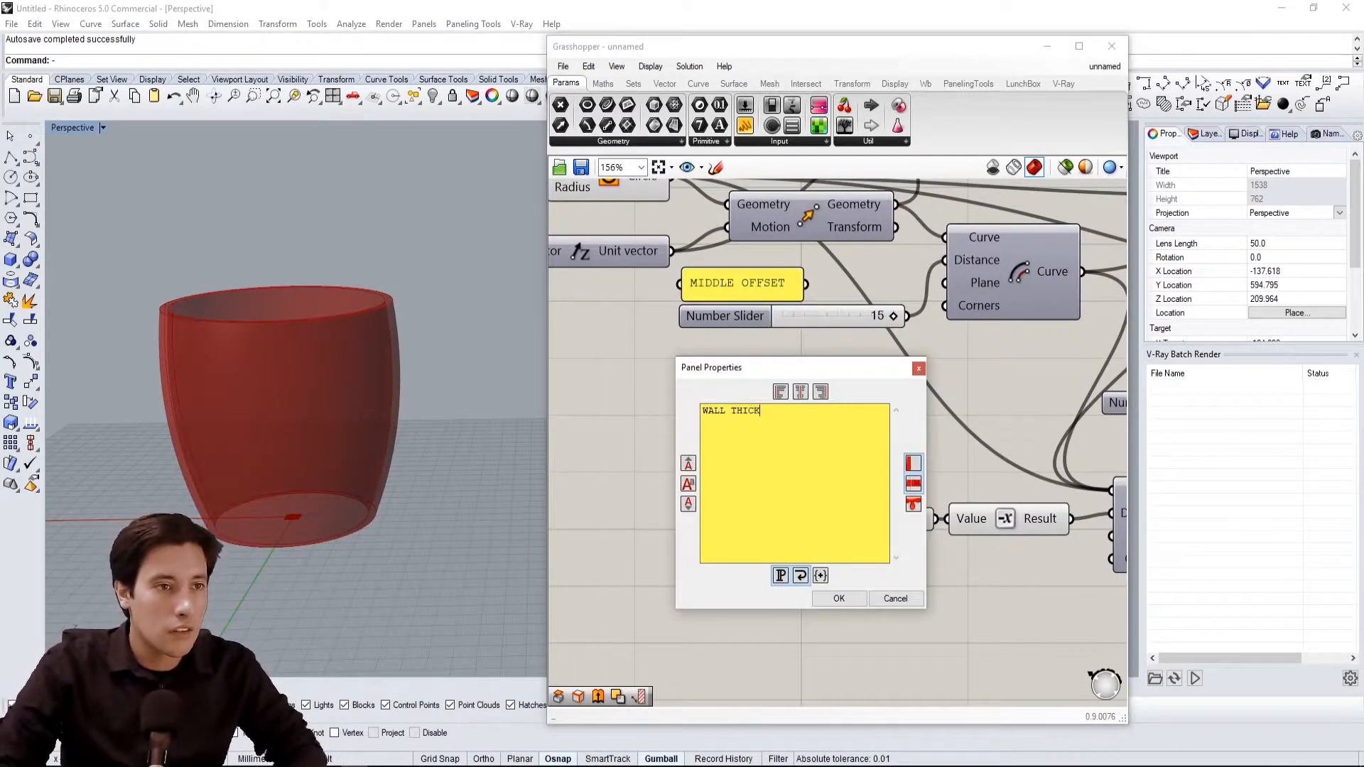
pyautogui.write('NESS')
pyautogui.click(839, 598)
# Copy the WALL THICKNESS panel to above the Brep Join component and change its text to WATERTIGHT BREP SOLID
pyautogui.scroll(-5, 724, 405)
pyautogui.keyDown('alt'); pyautogui.moveTo(682, 469); pyautogui.dragTo(1032, 356); pyautogui.keyUp('alt')
pyautogui.moveTo(1032, 356); pyautogui.dragTo(915, 336, button='right')
pyautogui.scroll(1, 772, 388)
pyautogui.moveTo(772, 388); pyautogui.dragTo(709, 401, button='right')
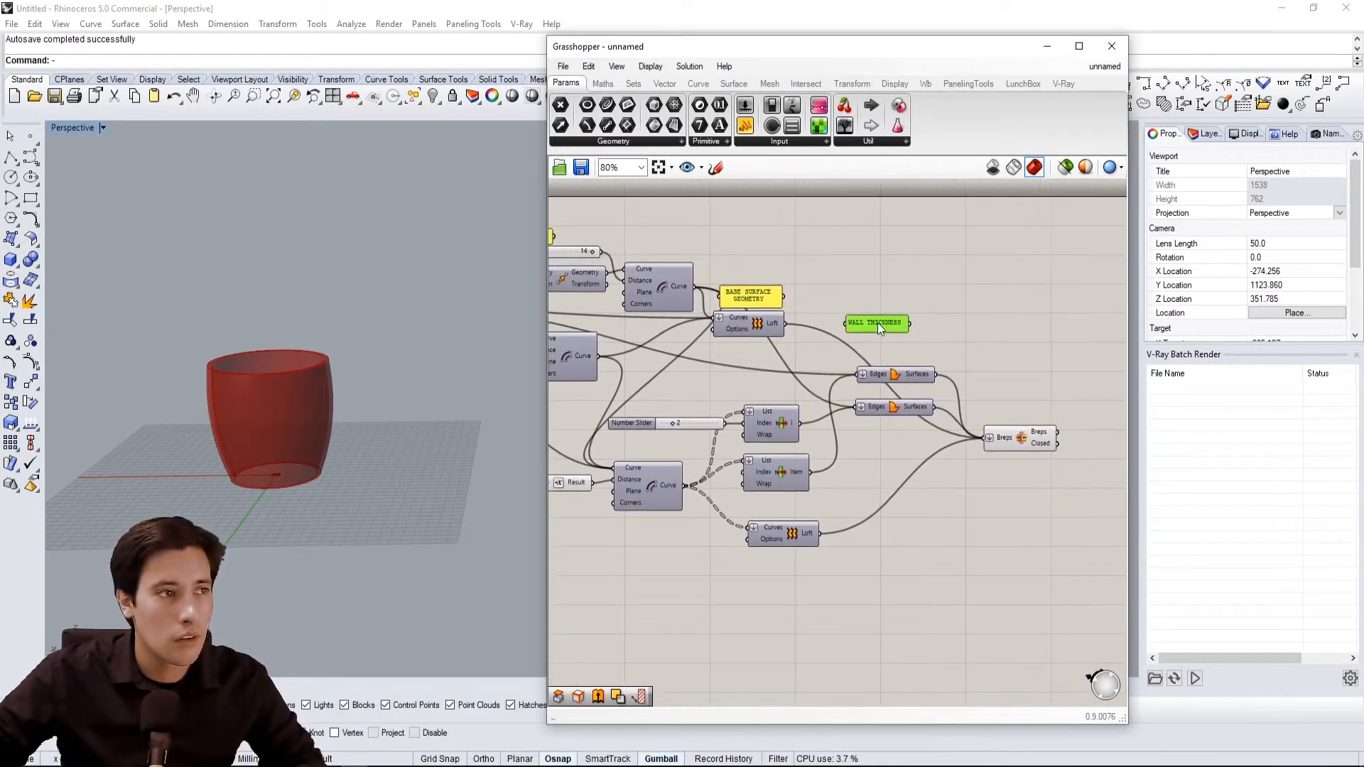
pyautogui.scroll(3, 877, 322)
pyautogui.doubleClick(877, 323)
pyautogui.write('WATERTIGHT BREP SOLID')
pyautogui.click(1083, 518)
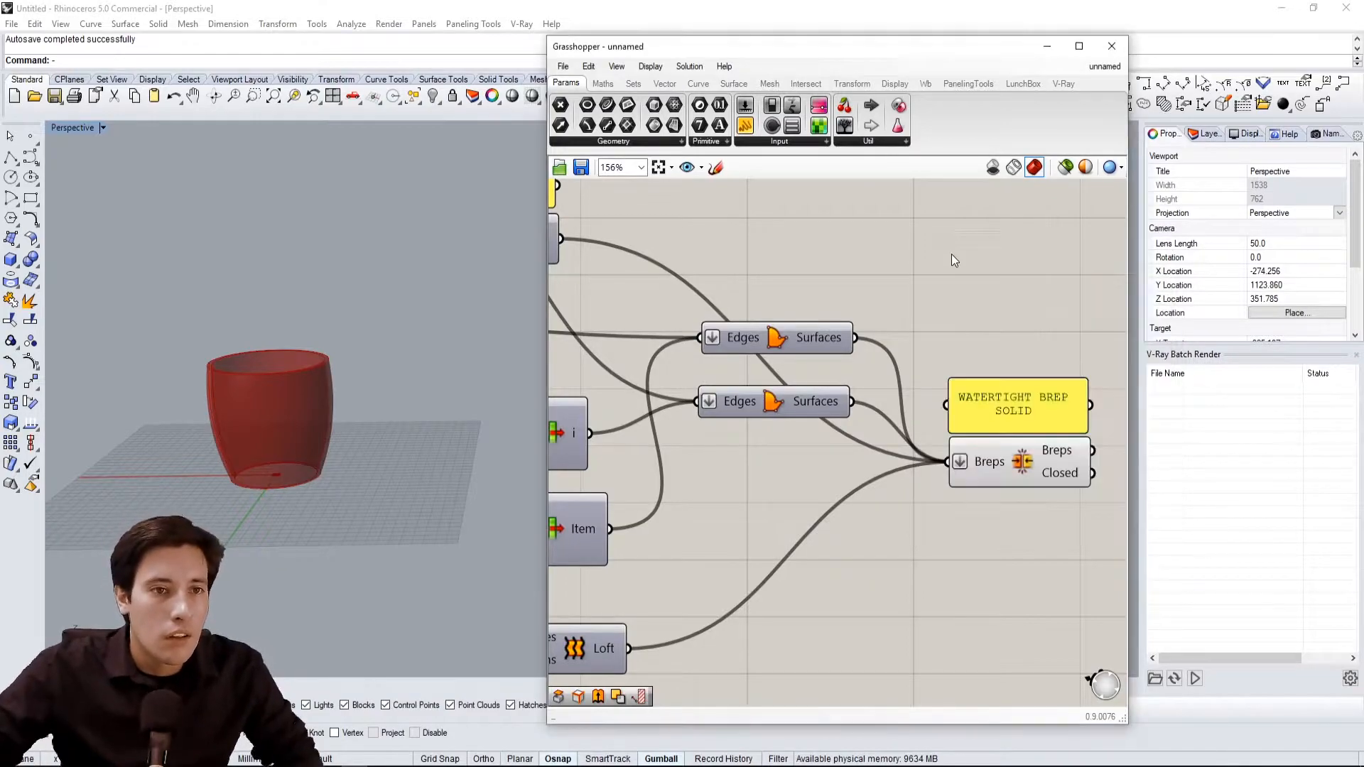
# Examine the joined cup's open base and lower edge from several angles alongside the definition
pyautogui.scroll(-6, 1085, 356)
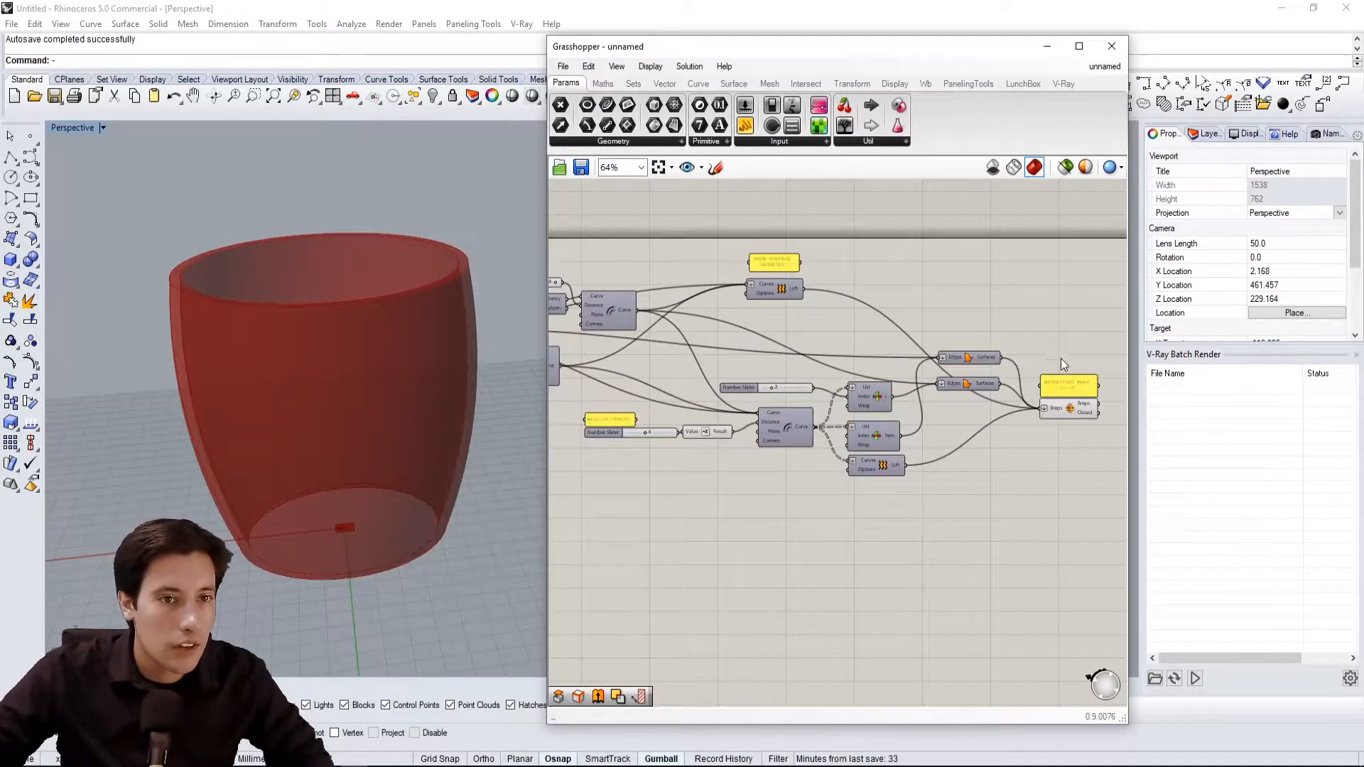
pyautogui.click(1069, 410)
pyautogui.moveTo(1064, 418); pyautogui.dragTo(980, 411, button='right')
pyautogui.click(906, 503)
pyautogui.moveTo(463, 518)
pyautogui.mouseDown(button='right')
pyautogui.moveTo(441, 405)
pyautogui.moveTo(388, 503)
pyautogui.moveTo(395, 537)
pyautogui.moveTo(446, 537)
pyautogui.mouseUp(button='right')
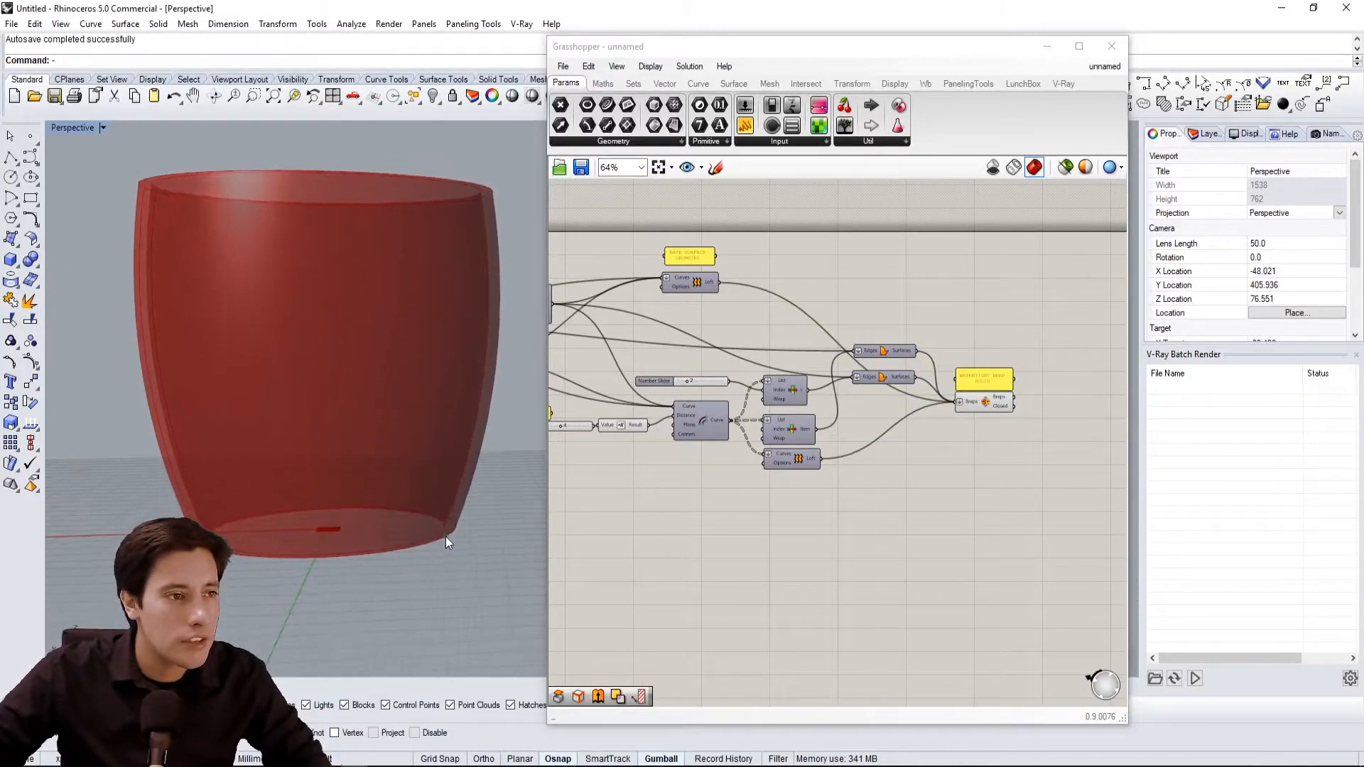
pyautogui.moveTo(227, 519); pyautogui.dragTo(228, 549, button='right')
pyautogui.scroll(2, 228, 548)
pyautogui.moveTo(755, 544); pyautogui.dragTo(944, 552, button='right')
pyautogui.moveTo(281, 546)
pyautogui.mouseDown(button='right')
pyautogui.moveTo(172, 478)
pyautogui.moveTo(287, 440)
pyautogui.moveTo(286, 523)
pyautogui.mouseUp(button='right')
pyautogui.moveTo(269, 573); pyautogui.dragTo(291, 492, button='right')
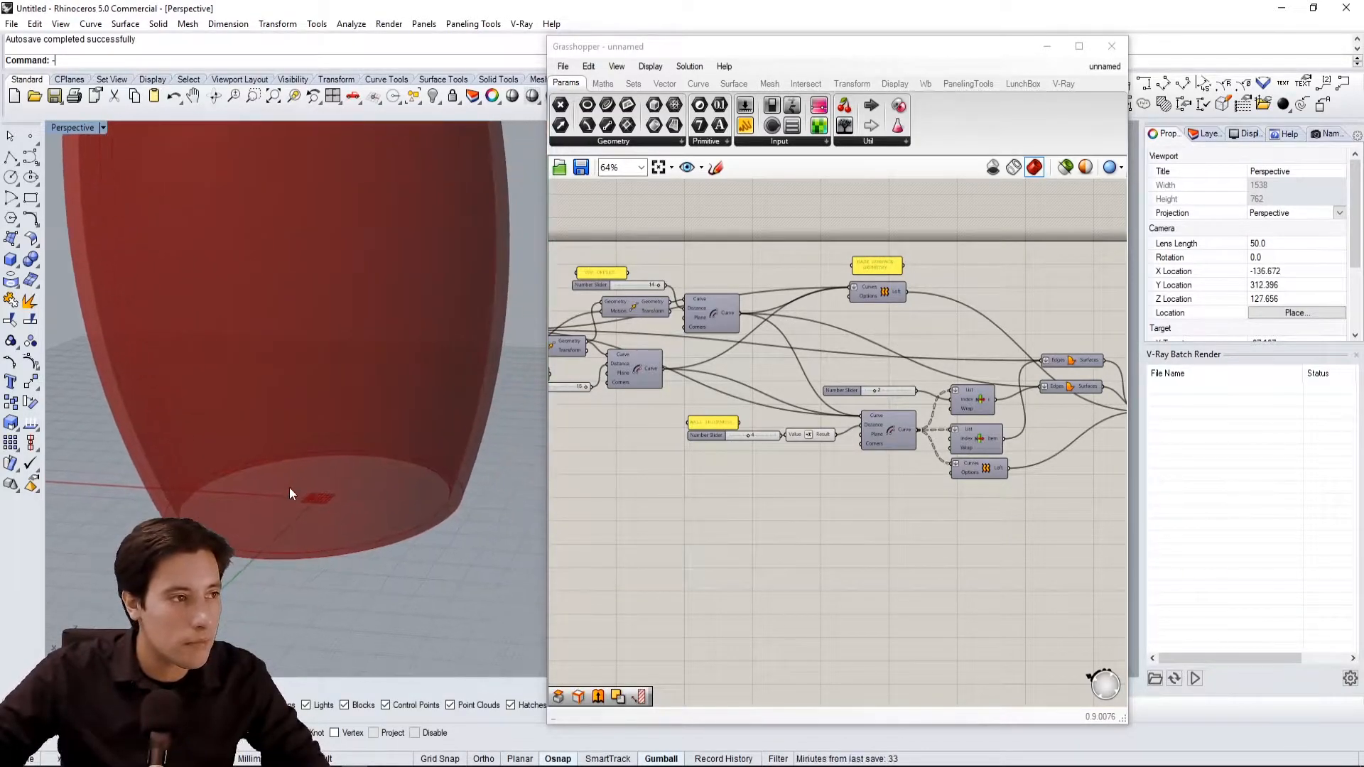
# Add a Boundary Surfaces component below the MIDDLE OFFSET slider and wire the base Circle output into its Edges input
pyautogui.click(692, 520)
pyautogui.scroll(-1, 692, 520)
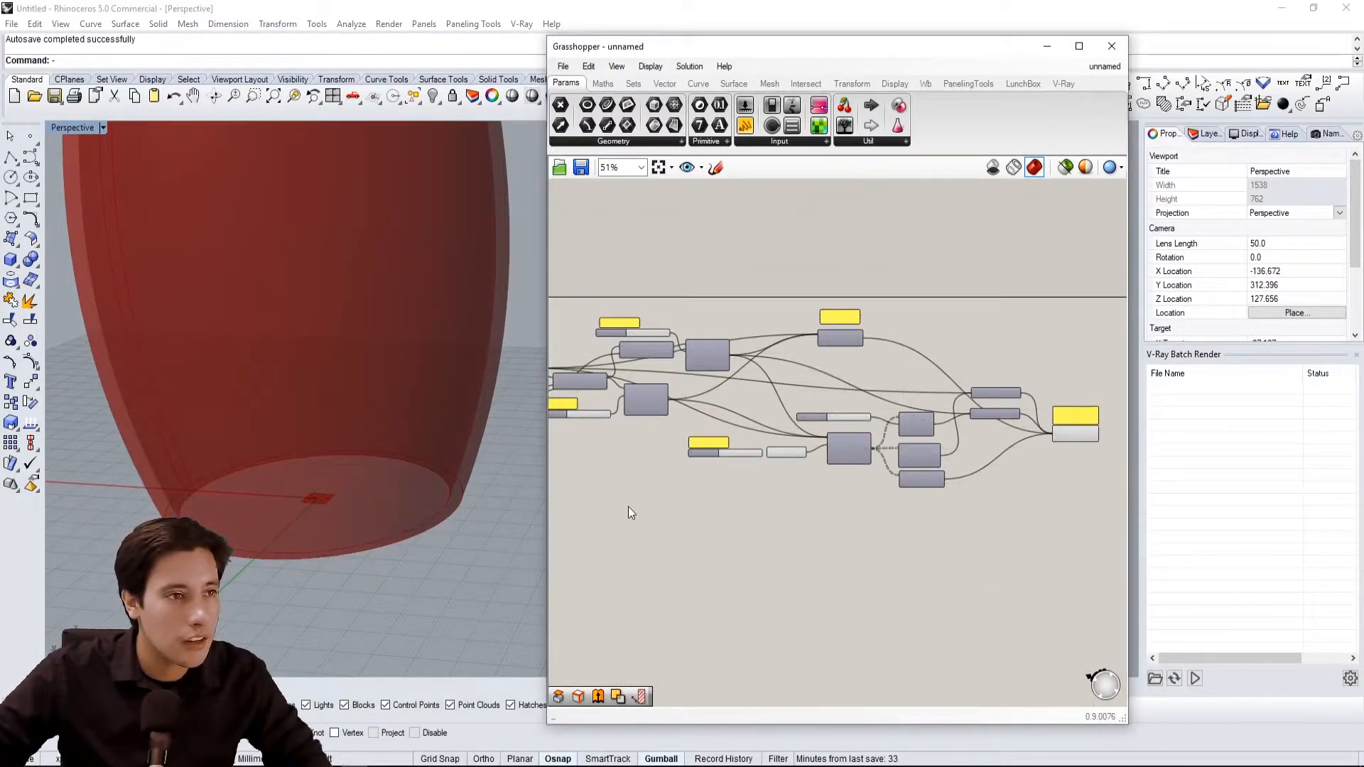
pyautogui.moveTo(628, 506); pyautogui.dragTo(846, 511, button='right')
pyautogui.scroll(3, 766, 359)
pyautogui.click(701, 385)
pyautogui.moveTo(440, 444); pyautogui.dragTo(469, 306, button='right')
pyautogui.doubleClick(810, 560)
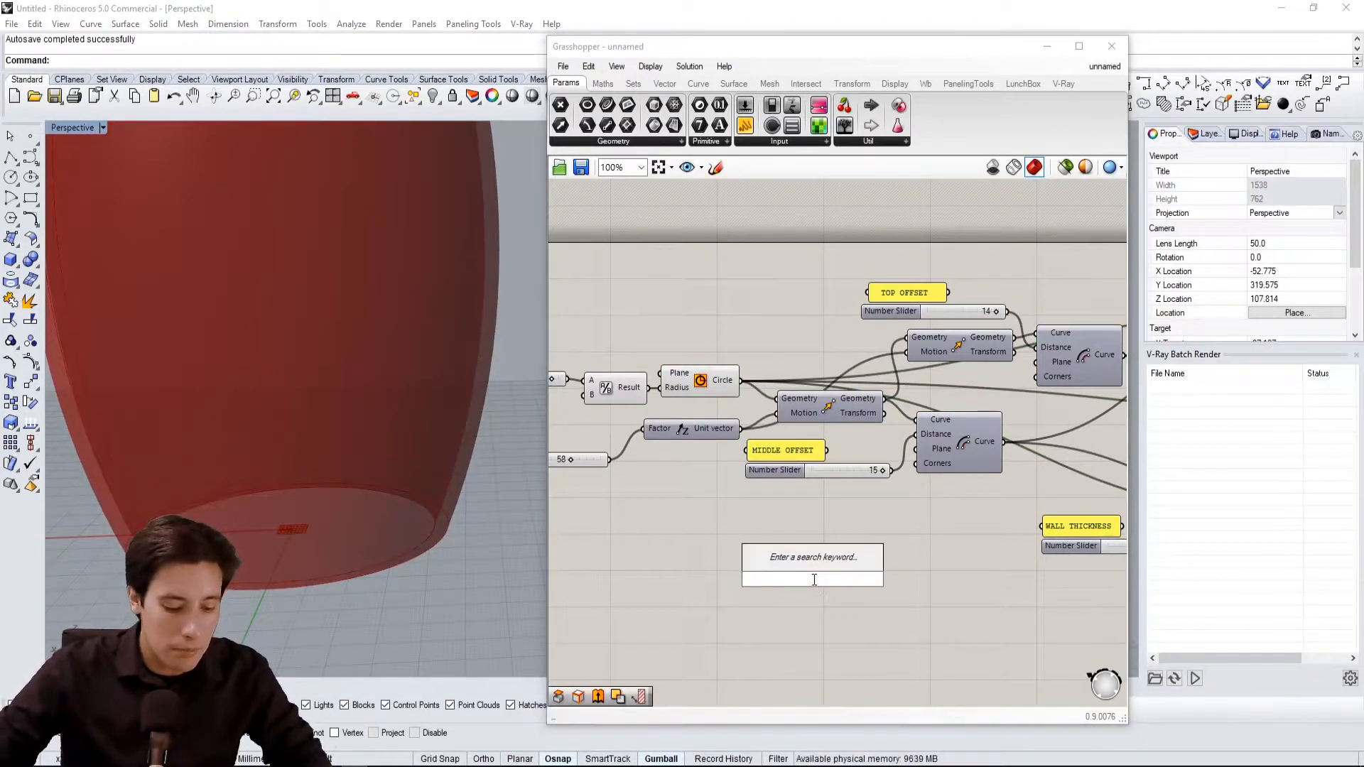
pyautogui.write('bound')
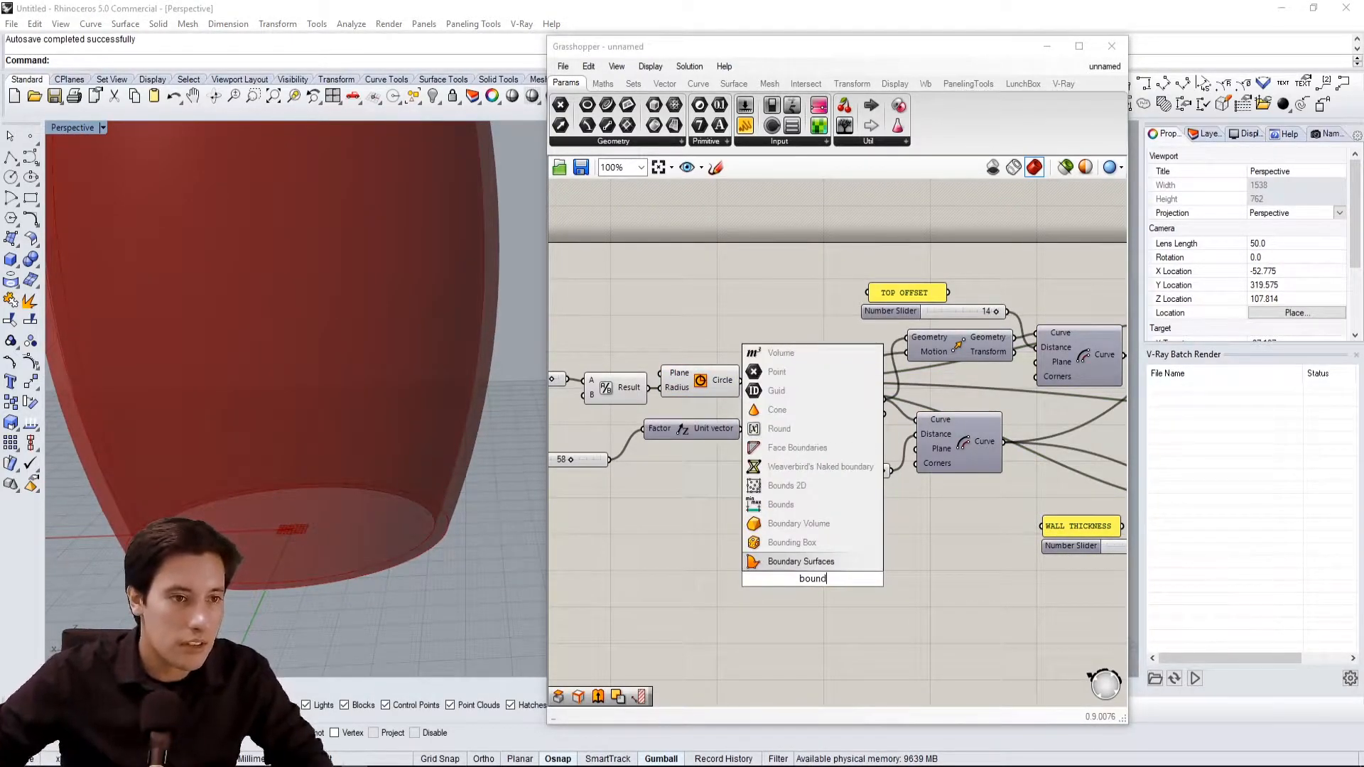
pyautogui.click(832, 565)
pyautogui.click(719, 381)
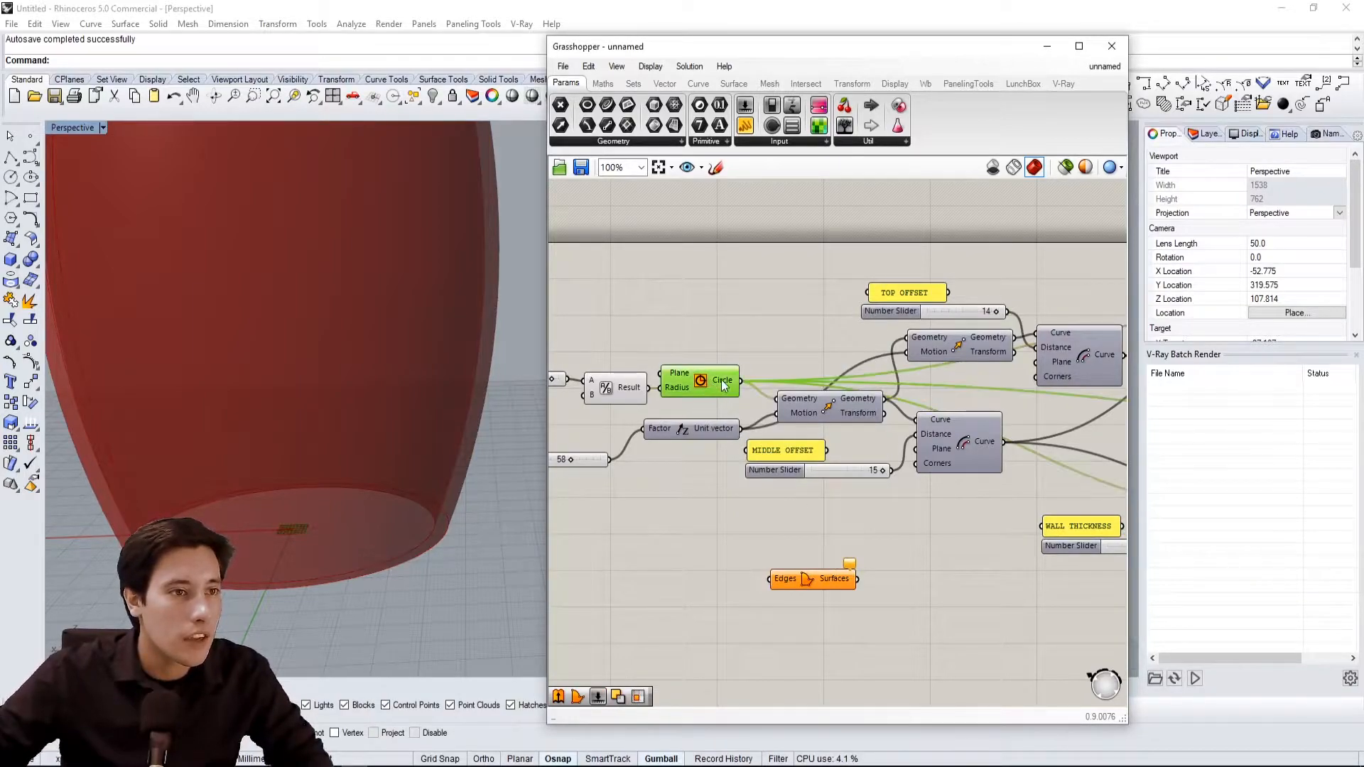
pyautogui.moveTo(741, 381); pyautogui.dragTo(859, 591)
pyautogui.moveTo(389, 530); pyautogui.dragTo(283, 591, button='right')
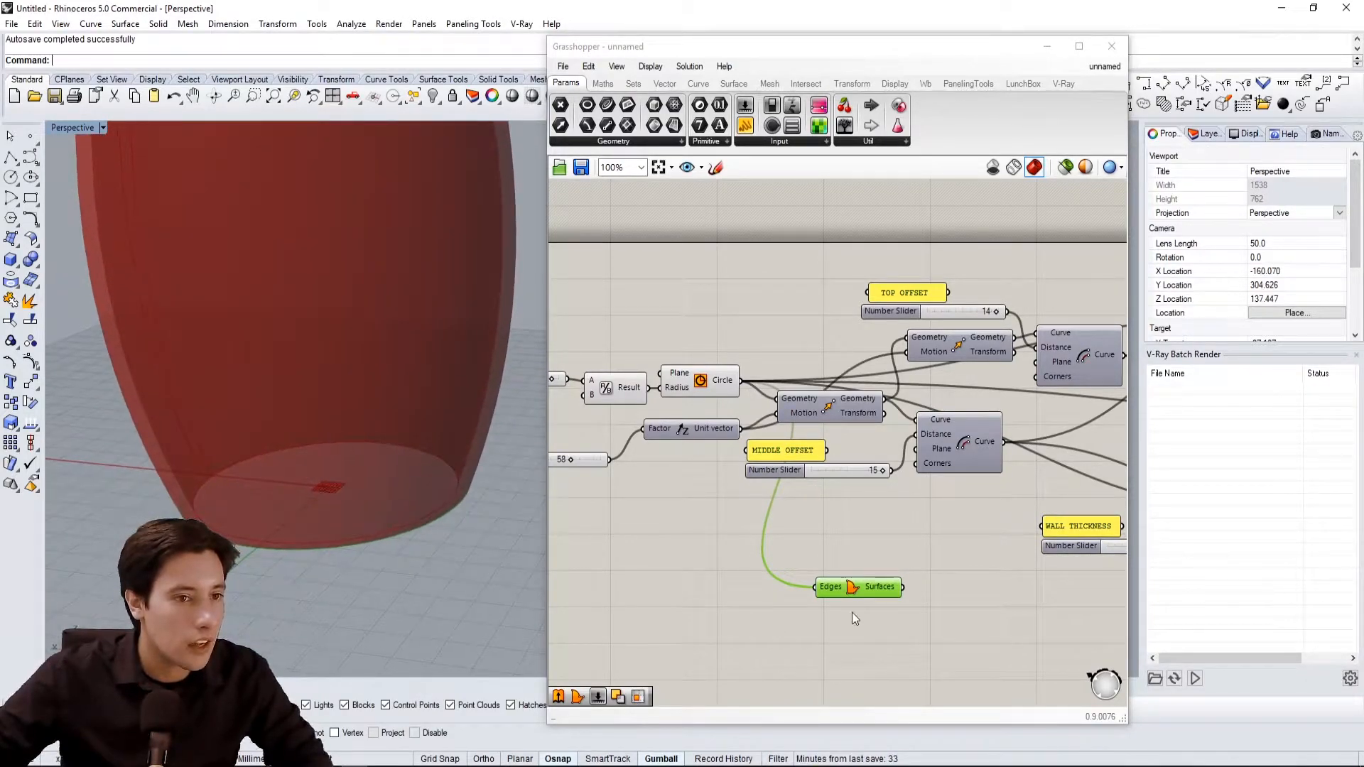
# Add an Extrude component and connect the new boundary surface to its Base input
pyautogui.moveTo(856, 582); pyautogui.dragTo(826, 568, button='right')
pyautogui.doubleClick(895, 578)
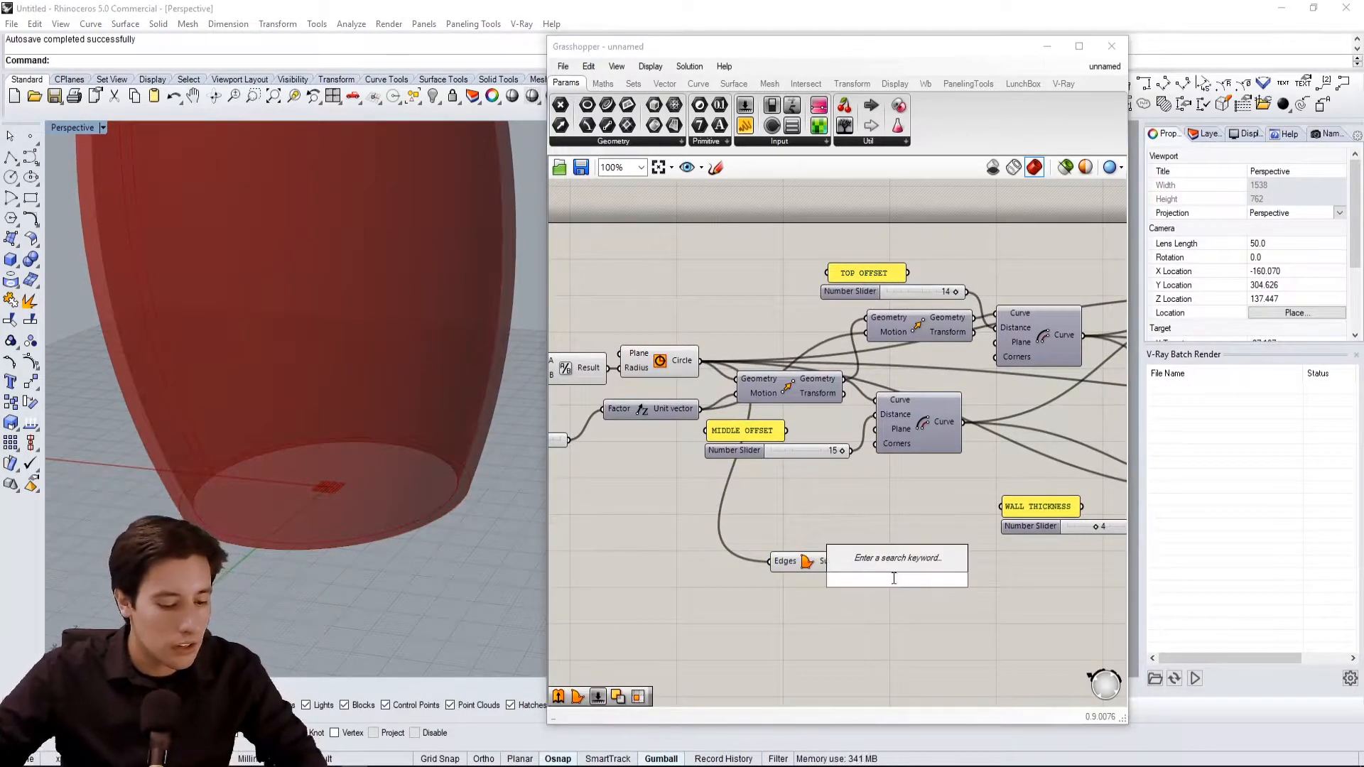
pyautogui.write('extr')
pyautogui.click(878, 566)
pyautogui.moveTo(882, 571)
pyautogui.mouseDown()
pyautogui.moveTo(929, 579)
pyautogui.moveTo(894, 580)
pyautogui.mouseUp()
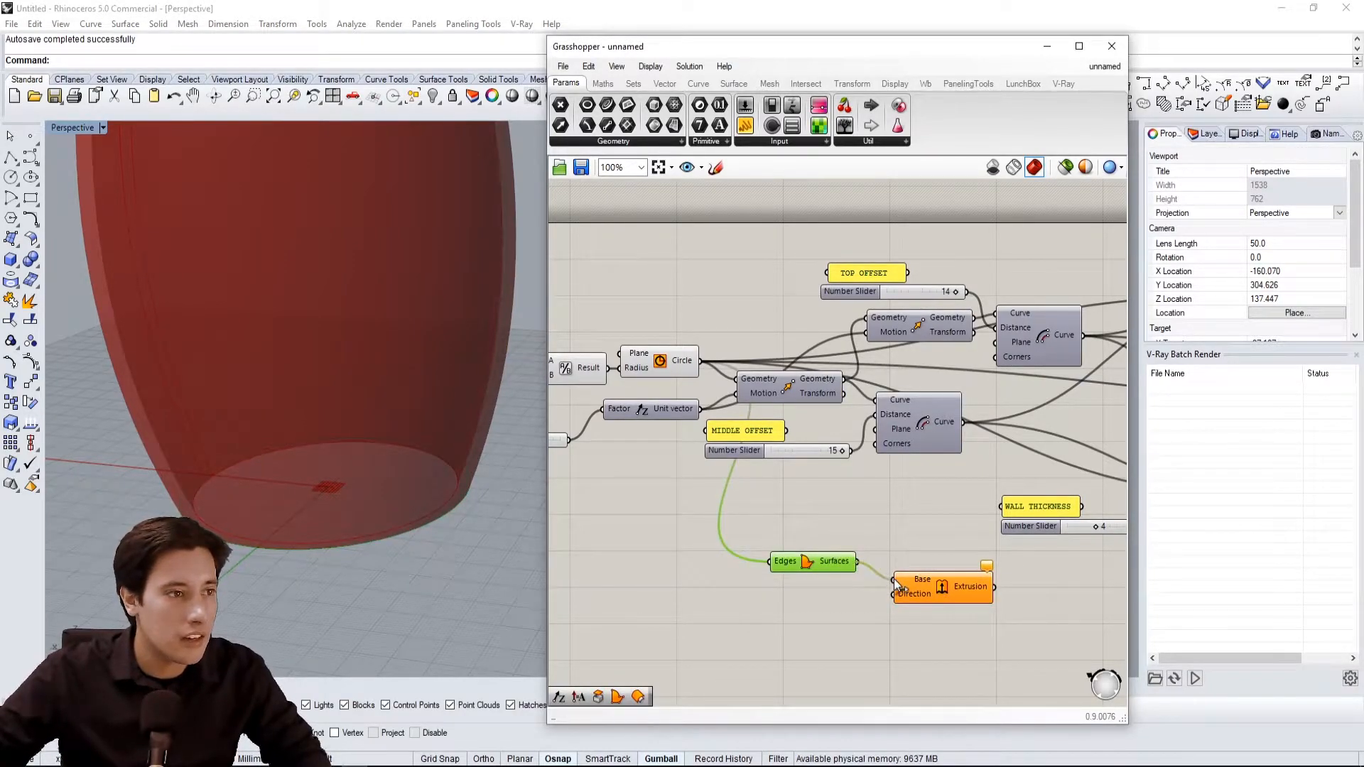
pyautogui.moveTo(429, 517)
pyautogui.mouseDown(button='right')
pyautogui.moveTo(463, 420)
pyautogui.moveTo(479, 419)
pyautogui.moveTo(424, 531)
pyautogui.mouseUp(button='right')
# Add a Unit Z component just below the new Boundary Surfaces component
pyautogui.doubleClick(820, 615)
pyautogui.write('z')
pyautogui.click(796, 602)
pyautogui.moveTo(806, 617); pyautogui.dragTo(792, 603)
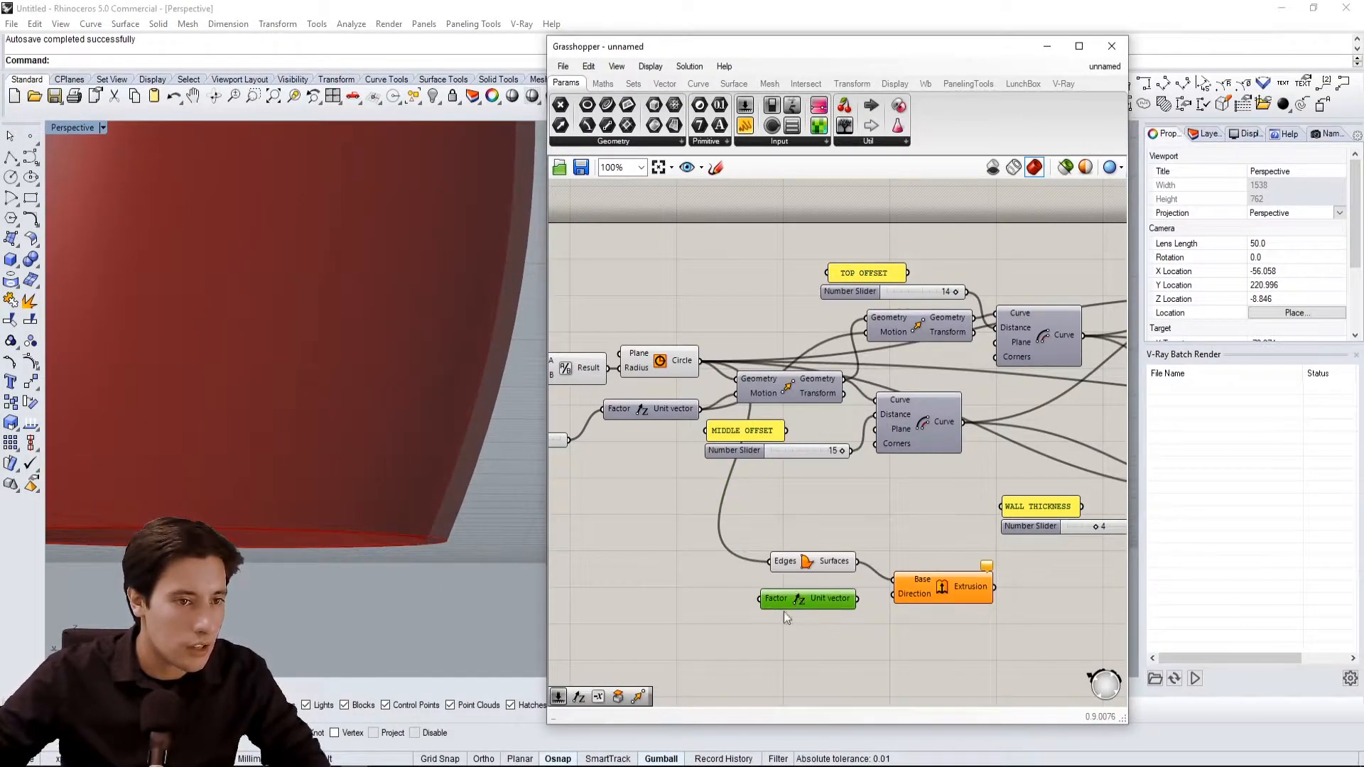
pyautogui.doubleClick(749, 615)
pyautogui.write('b')
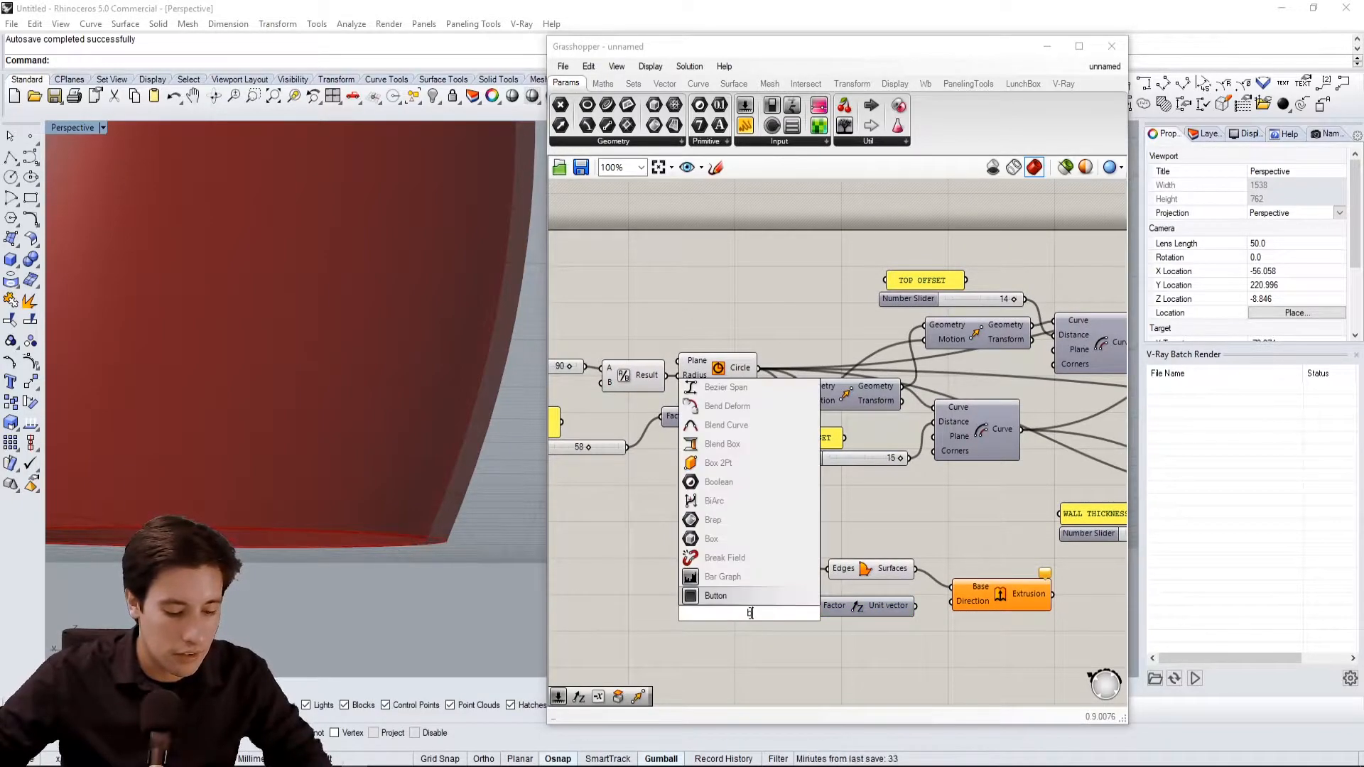
pyautogui.press('Escape')
# Add a Negative component, wire its Result into the Unit Z Factor, and connect the unit vector to the Extrude Direction
pyautogui.doubleClick(749, 613)
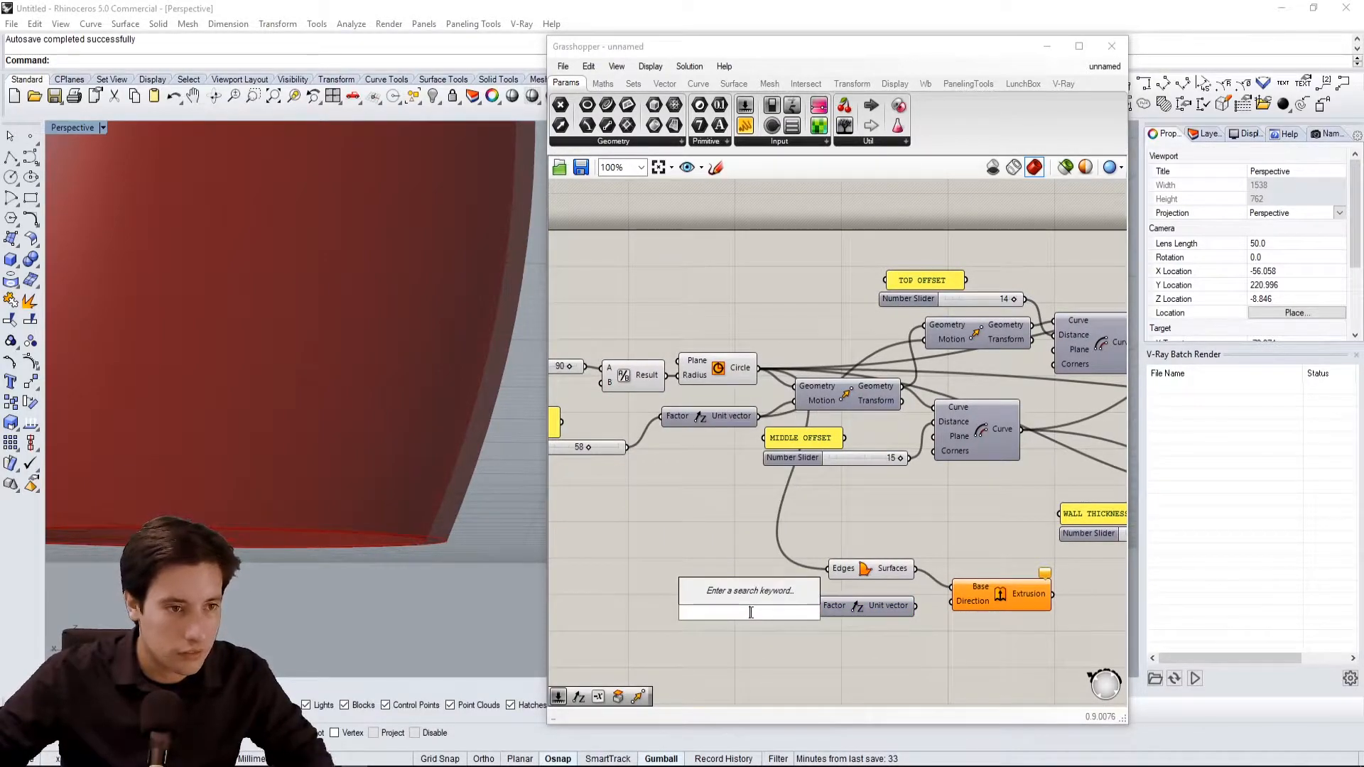
pyautogui.write('neg')
pyautogui.click(730, 596)
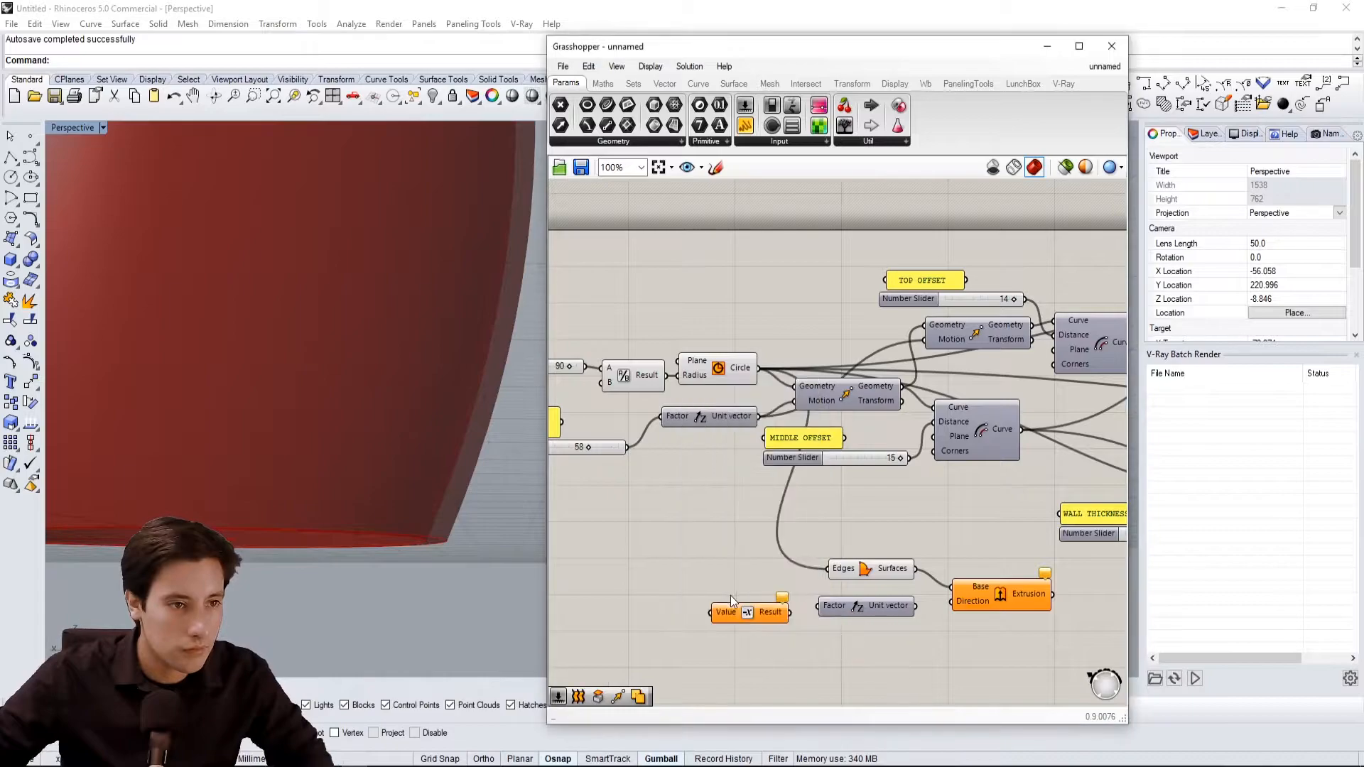
pyautogui.moveTo(731, 601); pyautogui.dragTo(819, 606)
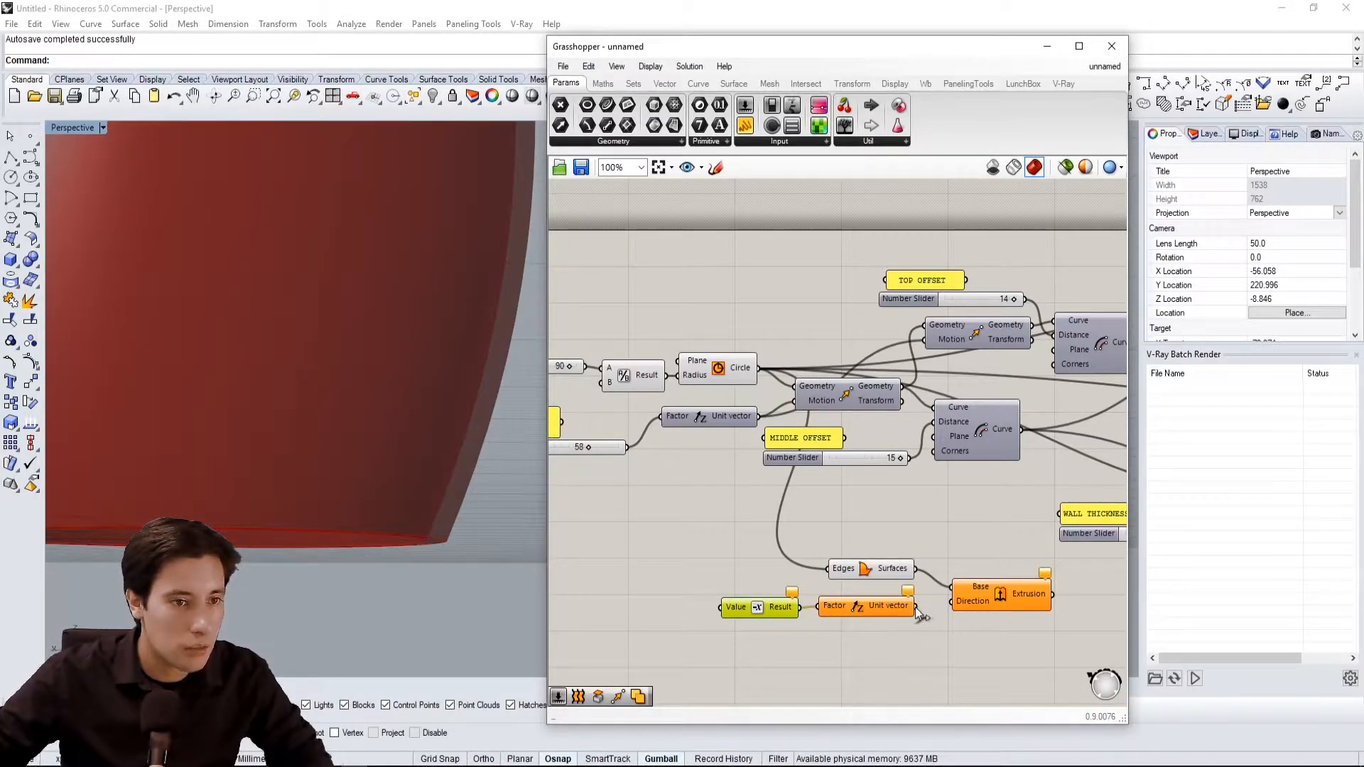
pyautogui.moveTo(916, 608); pyautogui.dragTo(960, 605)
# Move the Boundary Surfaces, Negative, Unit Z and Extrude components together to below the WALL THICKNESS slider
pyautogui.moveTo(342, 498); pyautogui.dragTo(342, 527, button='right')
pyautogui.scroll(-2, 864, 553)
pyautogui.scroll(2, 909, 592)
pyautogui.scroll(-1, 919, 631)
pyautogui.moveTo(949, 642); pyautogui.dragTo(870, 601, button='right')
pyautogui.moveTo(880, 619); pyautogui.dragTo(638, 529)
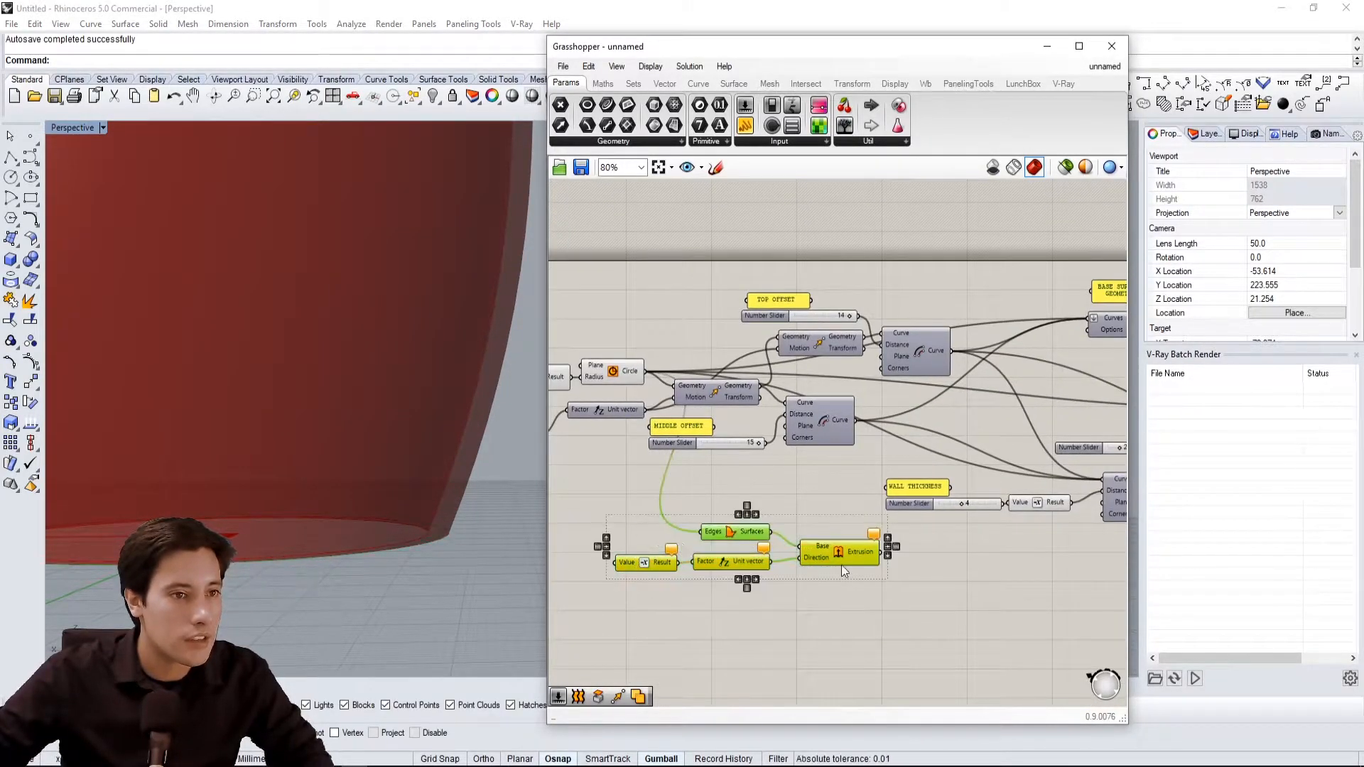
pyautogui.scroll(-2, 731, 530)
pyautogui.moveTo(817, 546); pyautogui.dragTo(935, 602)
pyautogui.scroll(5, 873, 525)
pyautogui.click(849, 524)
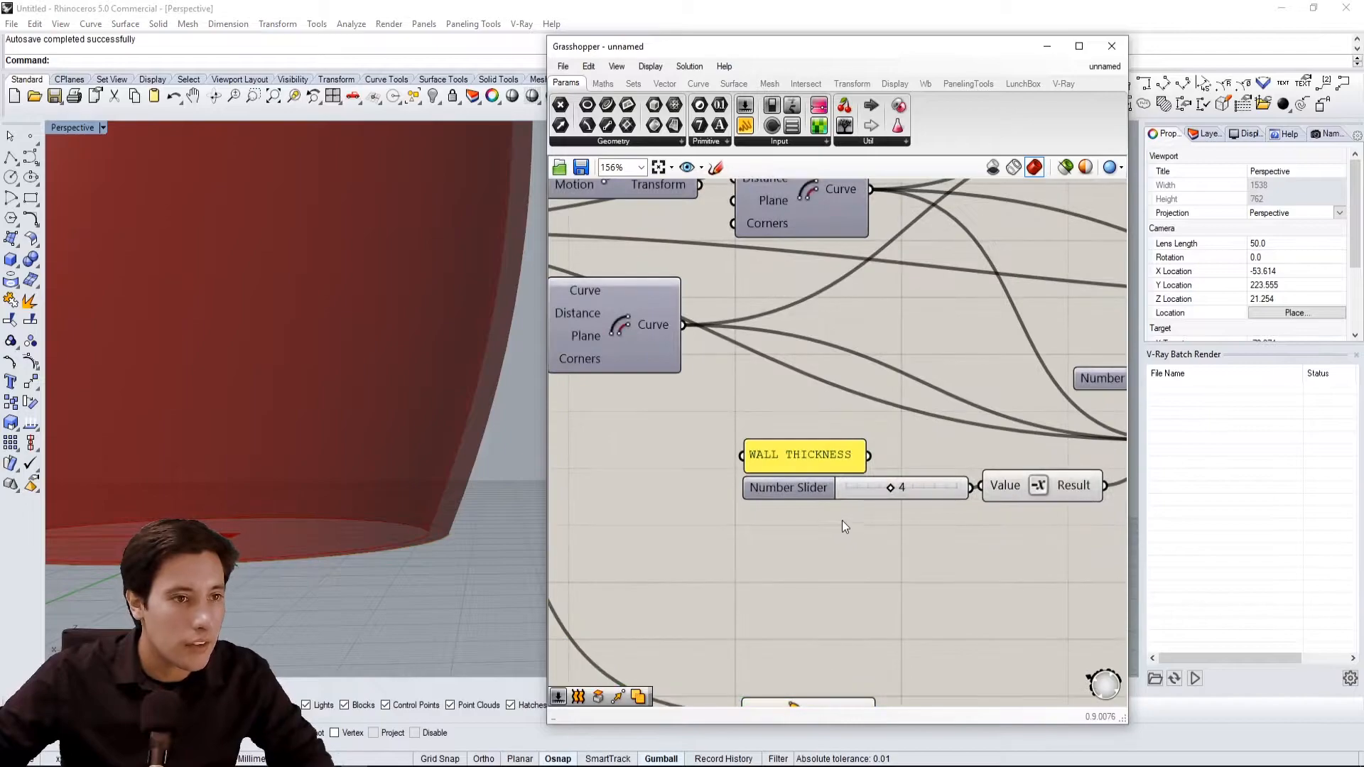
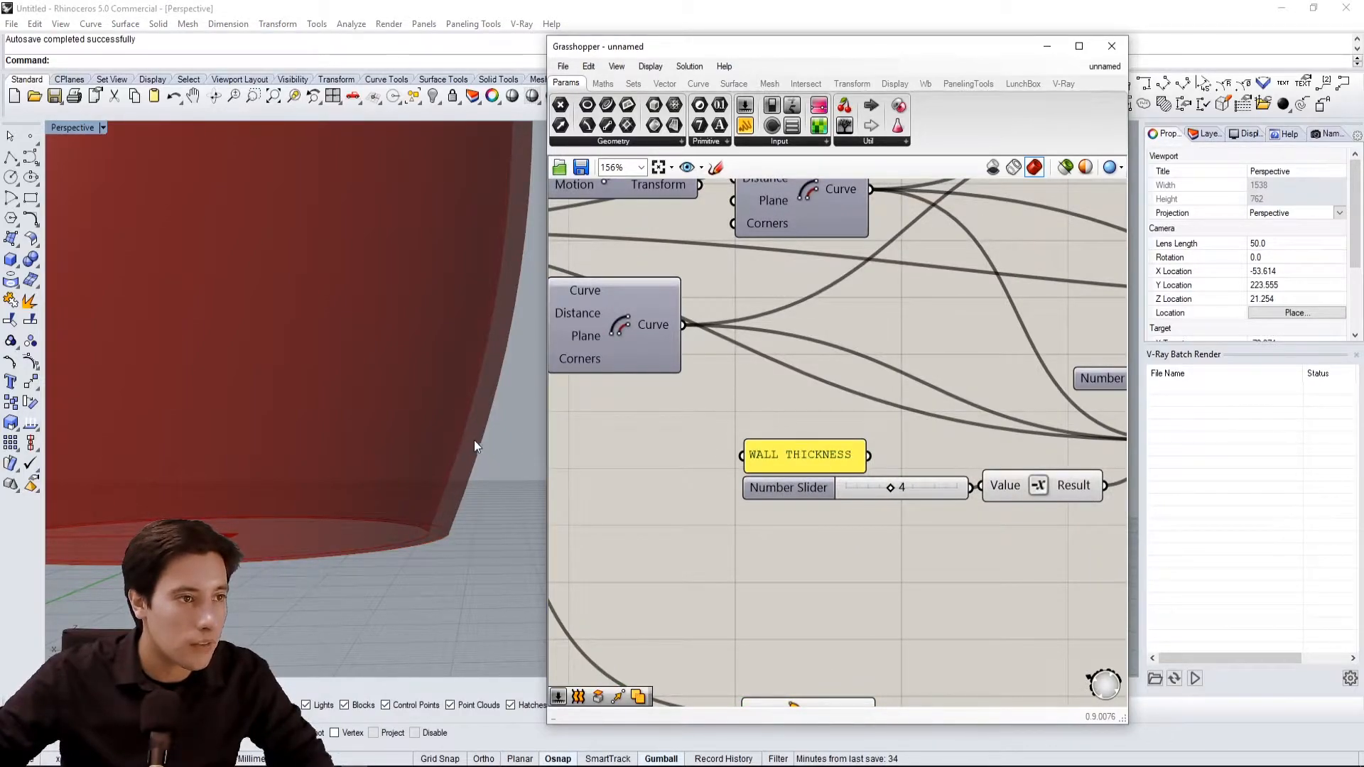
# Shift the four base extrusion components further along the definition, beneath the inner Offset component
pyautogui.scroll(-2, 343, 499)
pyautogui.moveTo(343, 499); pyautogui.dragTo(388, 501, button='right')
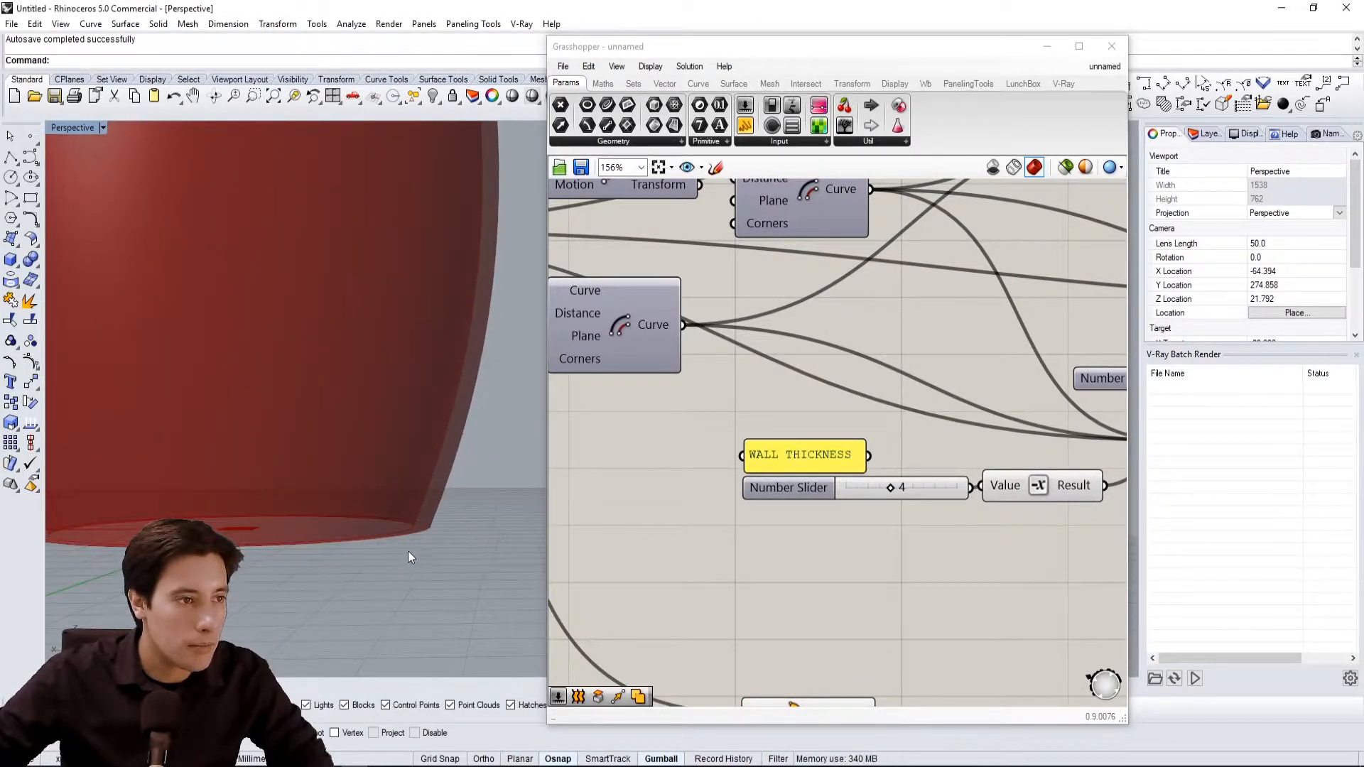
pyautogui.scroll(-3, 869, 576)
pyautogui.moveTo(949, 612); pyautogui.dragTo(651, 478)
pyautogui.moveTo(1012, 542); pyautogui.dragTo(921, 541, button='right')
pyautogui.moveTo(870, 549); pyautogui.dragTo(1047, 559)
pyautogui.click(1000, 496)
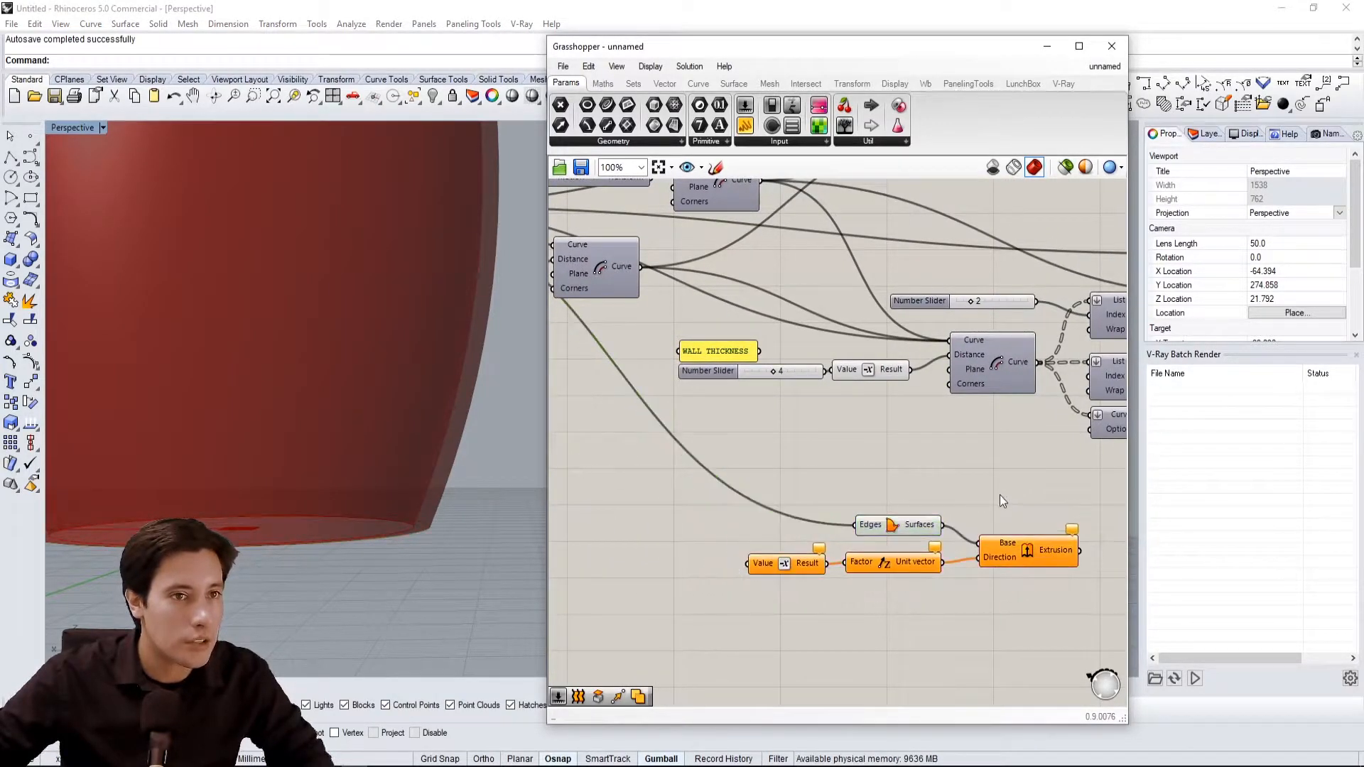
pyautogui.moveTo(844, 537); pyautogui.dragTo(855, 569, button='right')
pyautogui.moveTo(820, 443); pyautogui.dragTo(792, 481, button='right')
pyautogui.moveTo(841, 641); pyautogui.dragTo(853, 603, button='right')
pyautogui.moveTo(1028, 618); pyautogui.dragTo(789, 525)
pyautogui.moveTo(888, 557); pyautogui.dragTo(915, 525)
pyautogui.click(889, 481)
pyautogui.moveTo(889, 481); pyautogui.dragTo(842, 476, button='right')
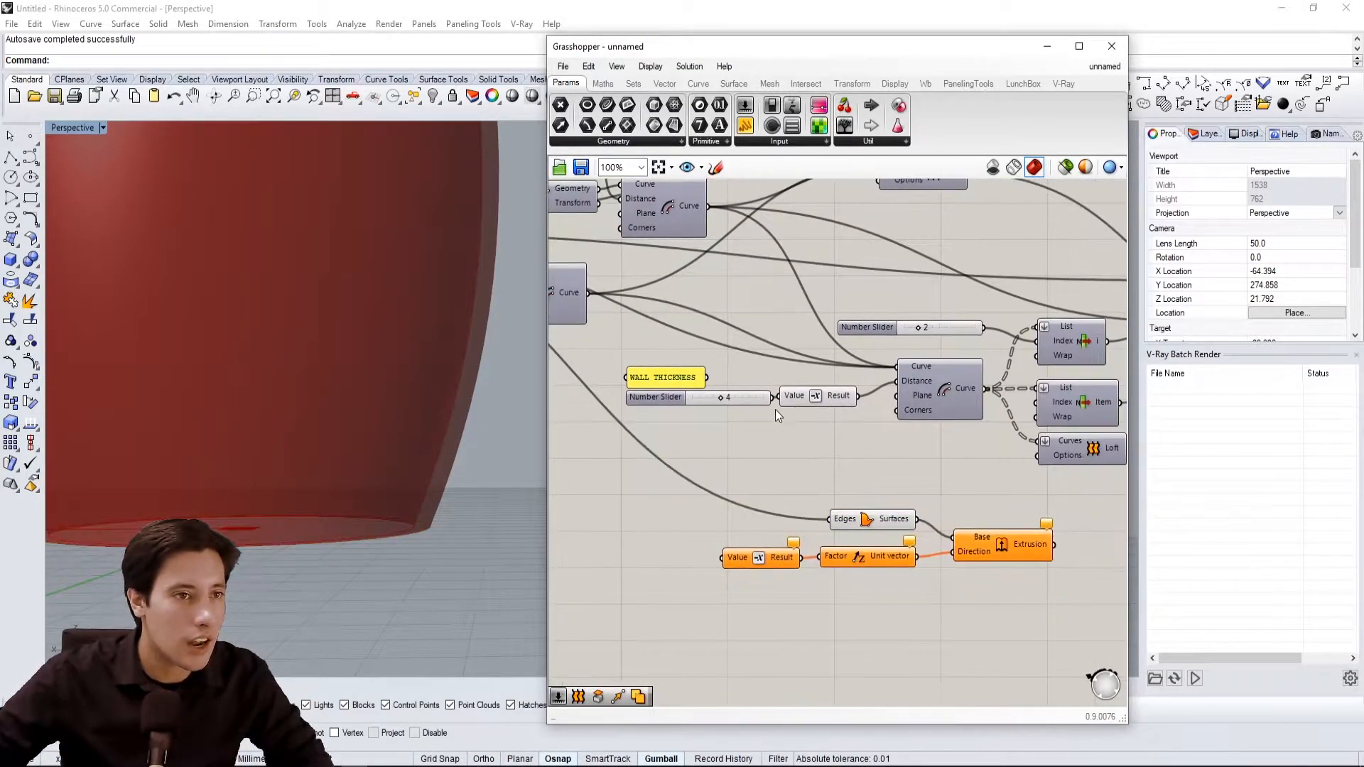
# Wire the WALL THICKNESS slider into the base extrusion's Negative component and move the slider and its panel slightly away from the wall's Negative component
pyautogui.moveTo(775, 400); pyautogui.dragTo(717, 566)
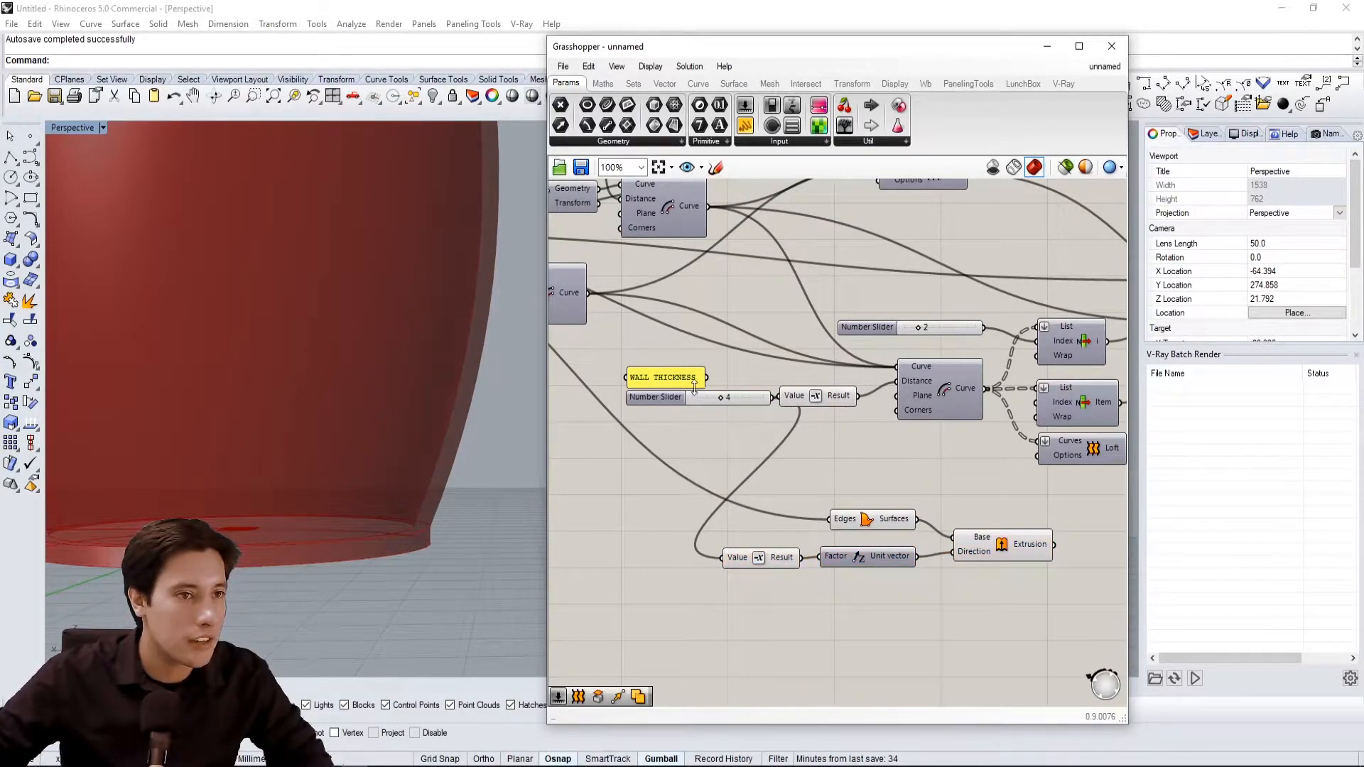
pyautogui.moveTo(678, 437); pyautogui.dragTo(651, 341)
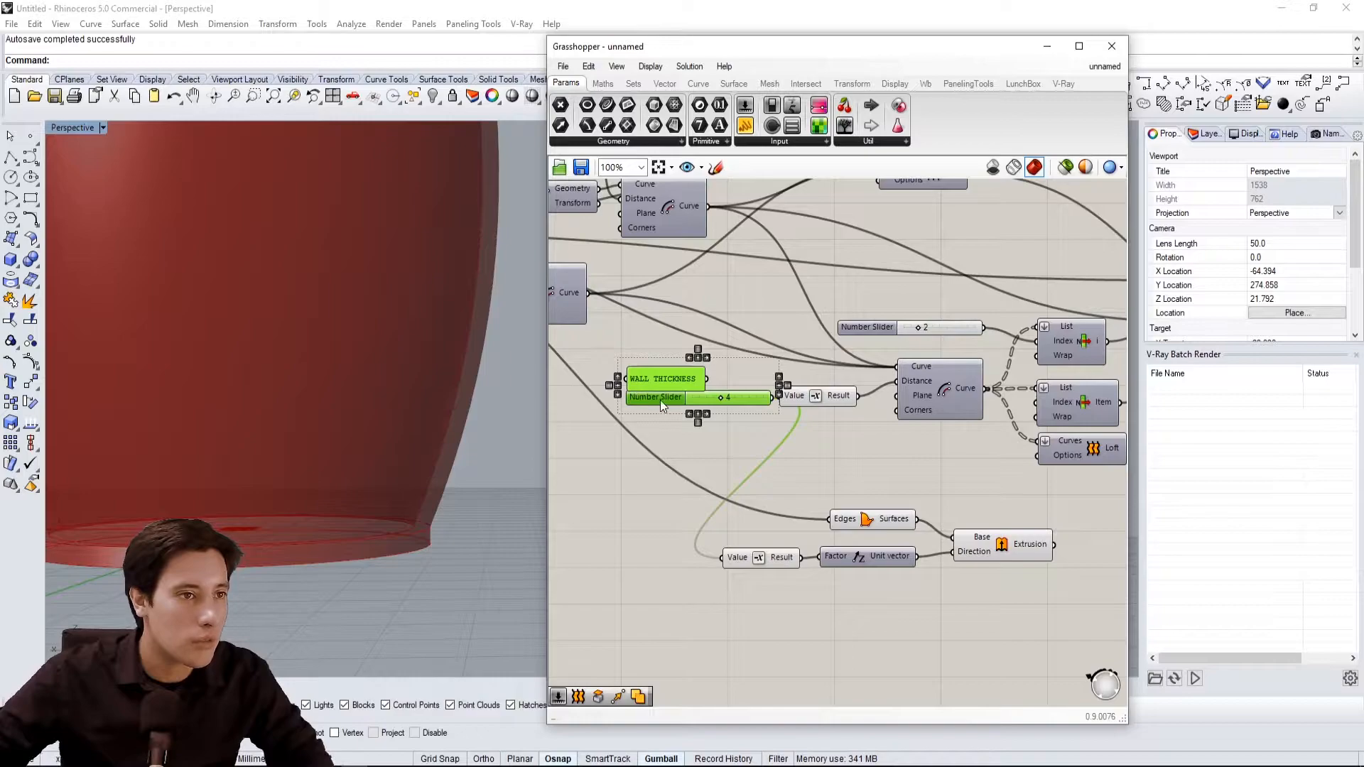
pyautogui.moveTo(648, 402); pyautogui.dragTo(616, 398)
pyautogui.click(702, 446)
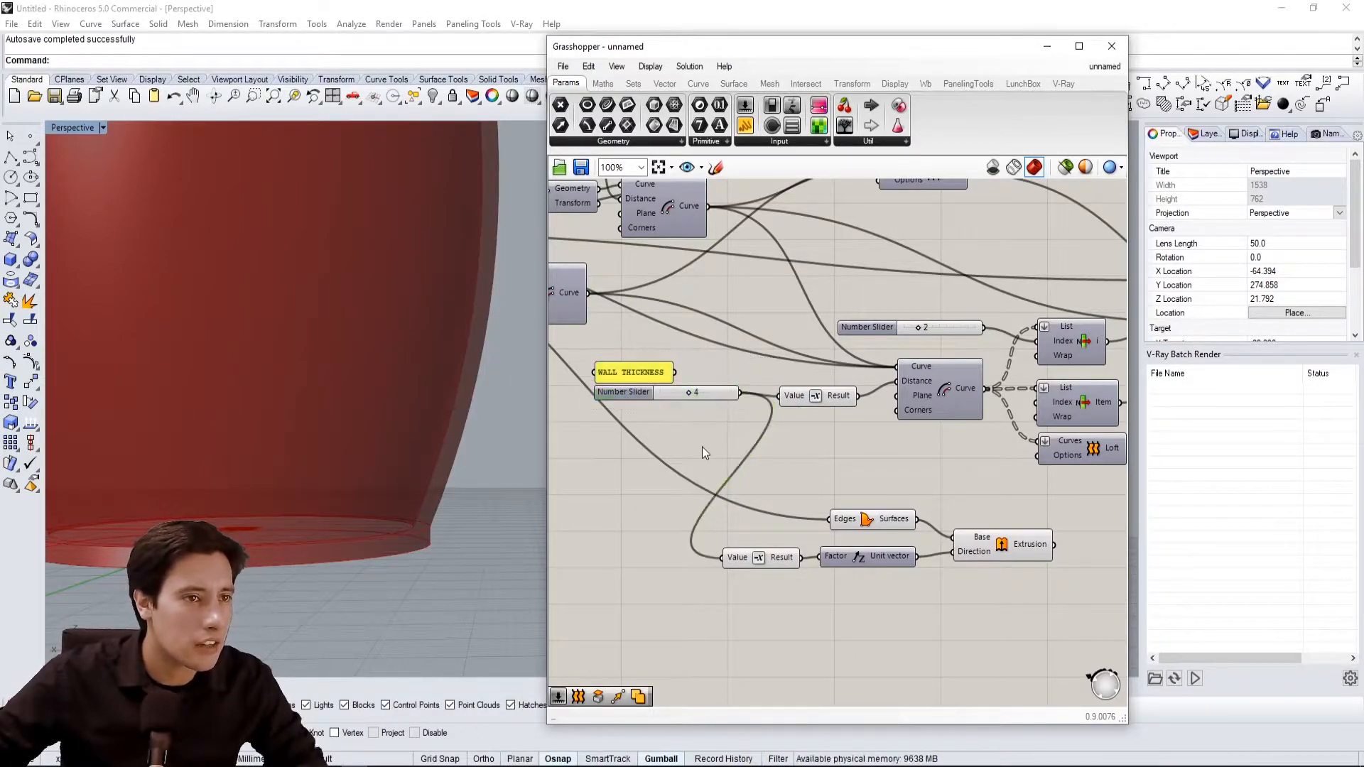
# Copy the wall thickness slider beside the base extrusion's Negative component, connect it to Value, and set it to 10
pyautogui.moveTo(702, 446); pyautogui.dragTo(846, 489, button='right')
pyautogui.keyDown('alt'); pyautogui.moveTo(768, 439); pyautogui.dragTo(703, 577); pyautogui.keyUp('alt')
pyautogui.moveTo(818, 567); pyautogui.dragTo(866, 606)
pyautogui.moveTo(766, 567); pyautogui.dragTo(893, 557)
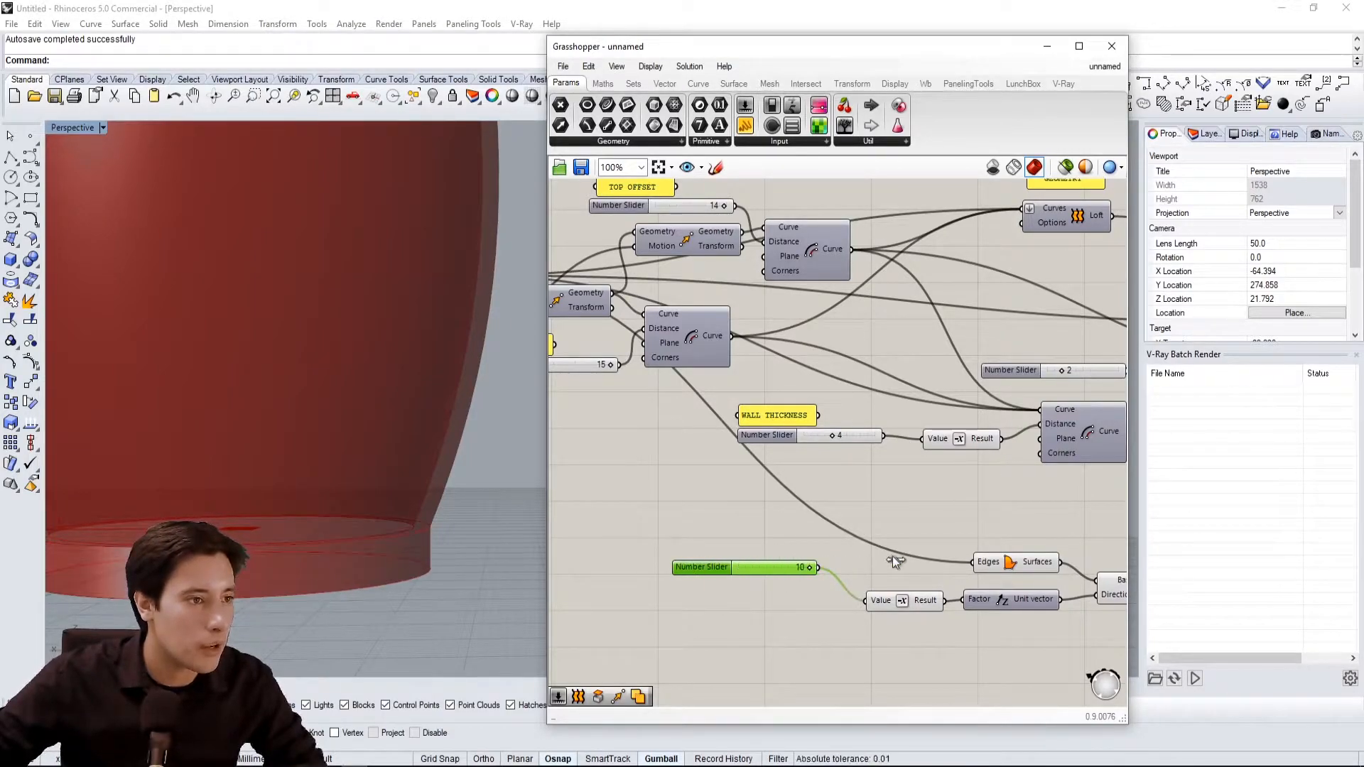
pyautogui.scroll(-6, 433, 509)
pyautogui.moveTo(433, 509); pyautogui.dragTo(538, 547, button='right')
pyautogui.scroll(3, 807, 599)
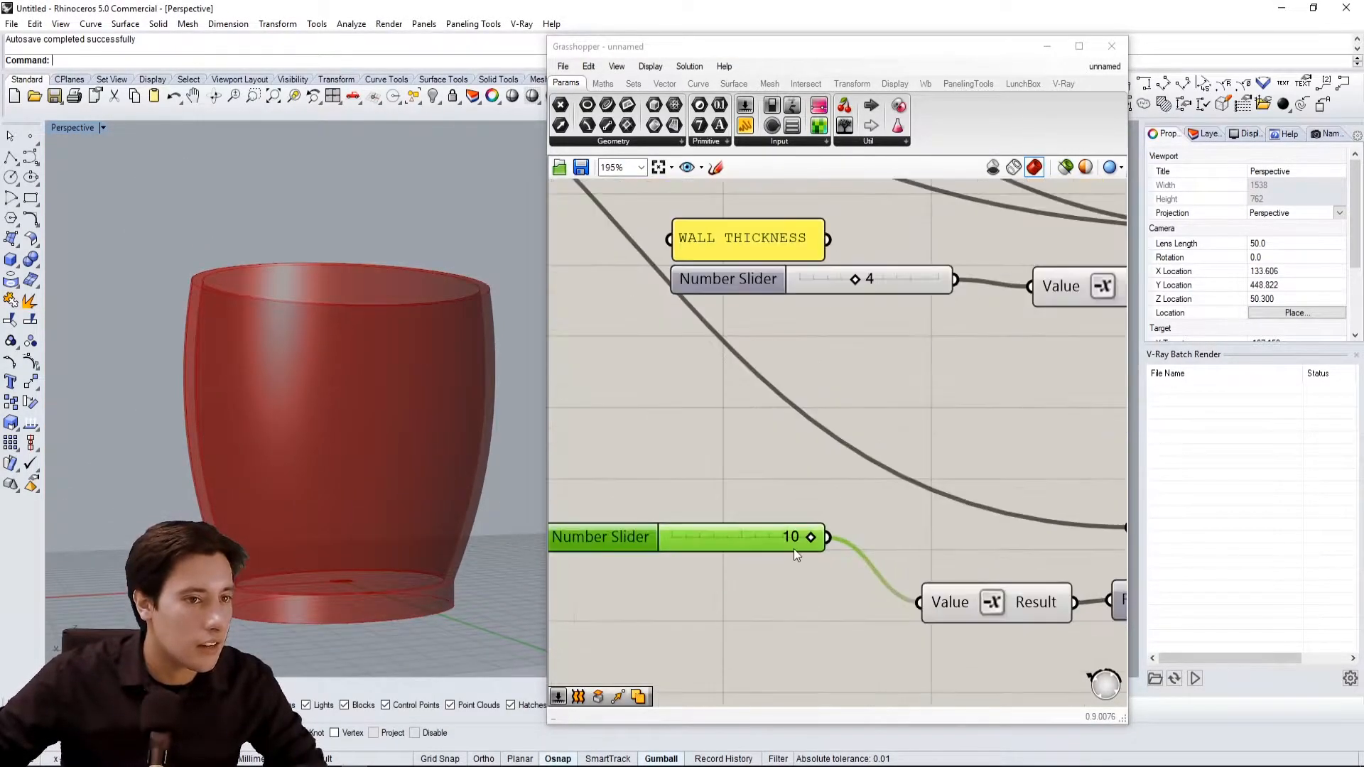
# Set the base extrusion slider to 4 and move it closer to its Negative component
pyautogui.doubleClick(789, 538)
pyautogui.write('4')
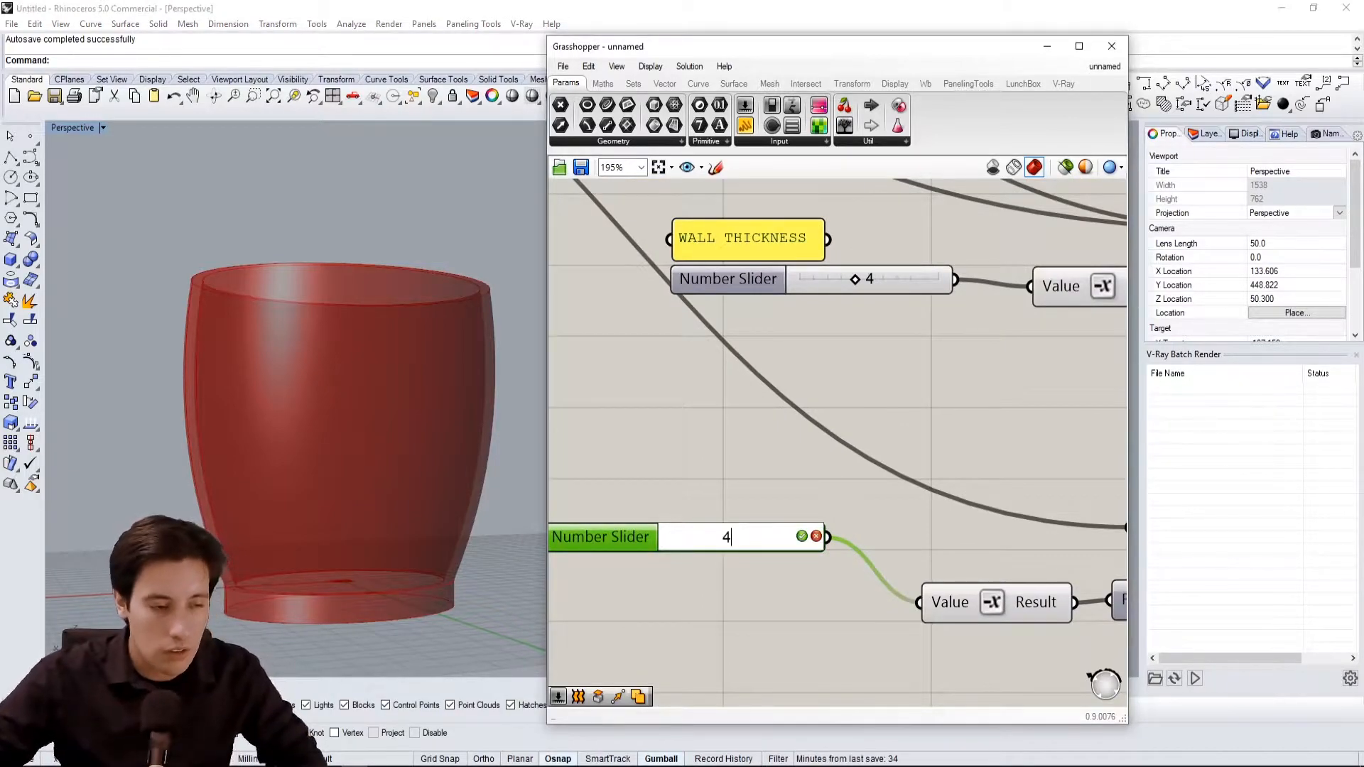
pyautogui.press('Return')
pyautogui.click(781, 433)
pyautogui.moveTo(616, 551); pyautogui.dragTo(669, 608)
pyautogui.scroll(-5, 704, 490)
pyautogui.scroll(-1, 715, 526)
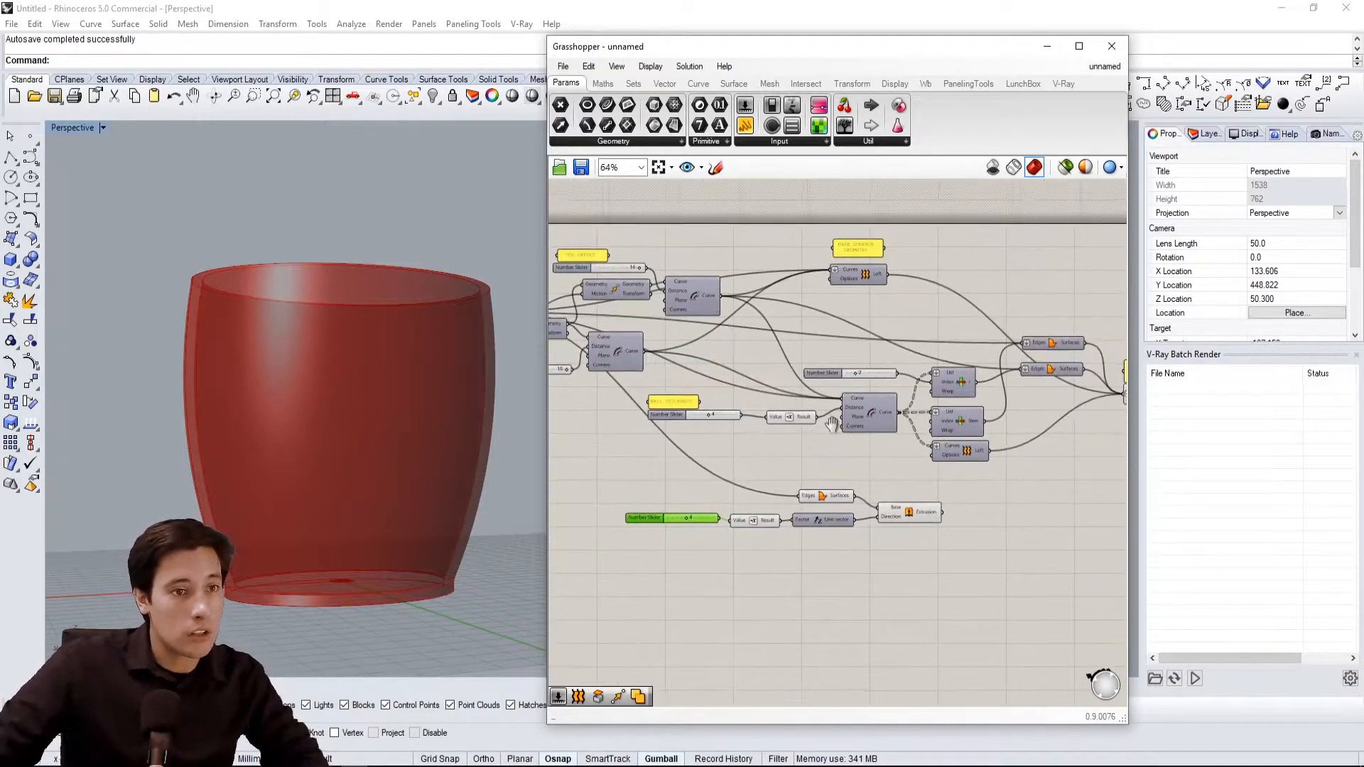
# Set the WALL THICKNESS slider to 2 and inspect the cup's lower edge up close
pyautogui.click(711, 406)
pyautogui.click(705, 499)
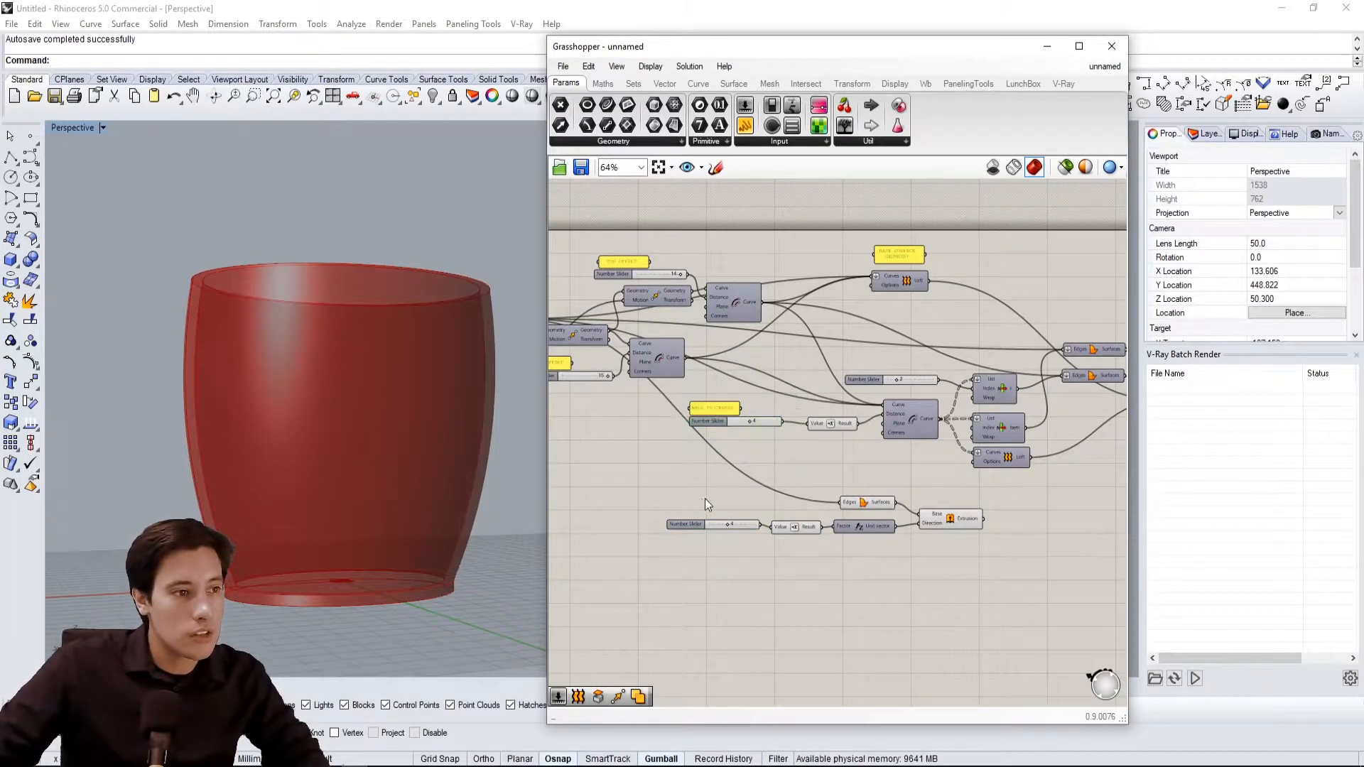
pyautogui.scroll(5, 719, 546)
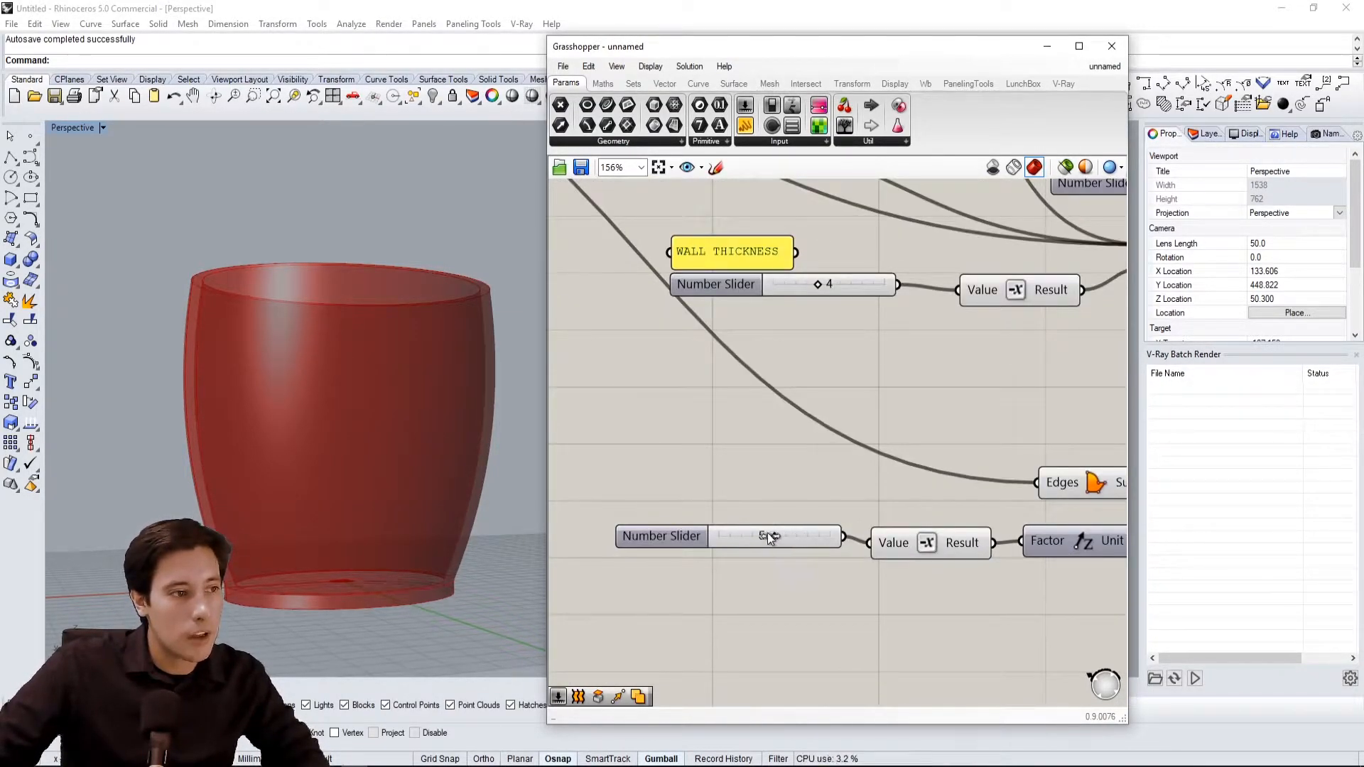
pyautogui.doubleClick(839, 279)
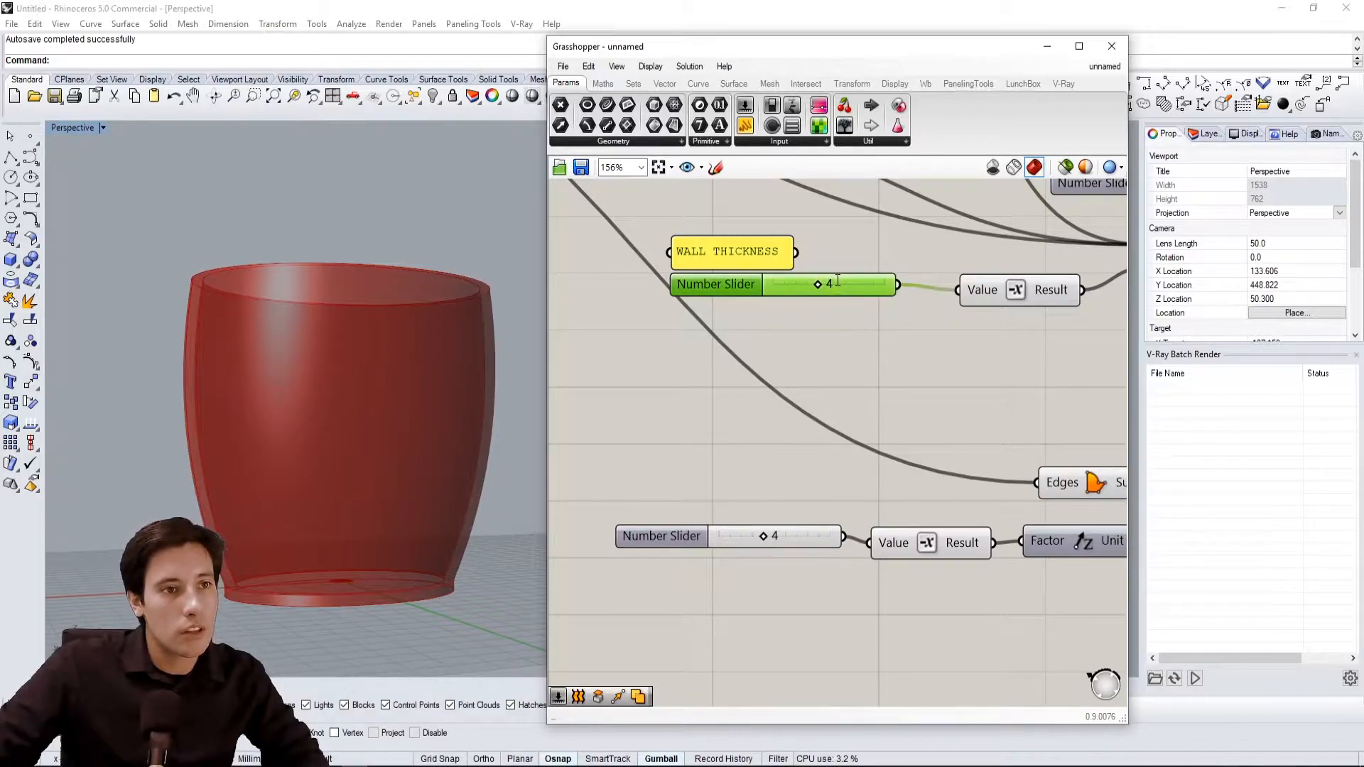
pyautogui.write('2')
pyautogui.press('Return')
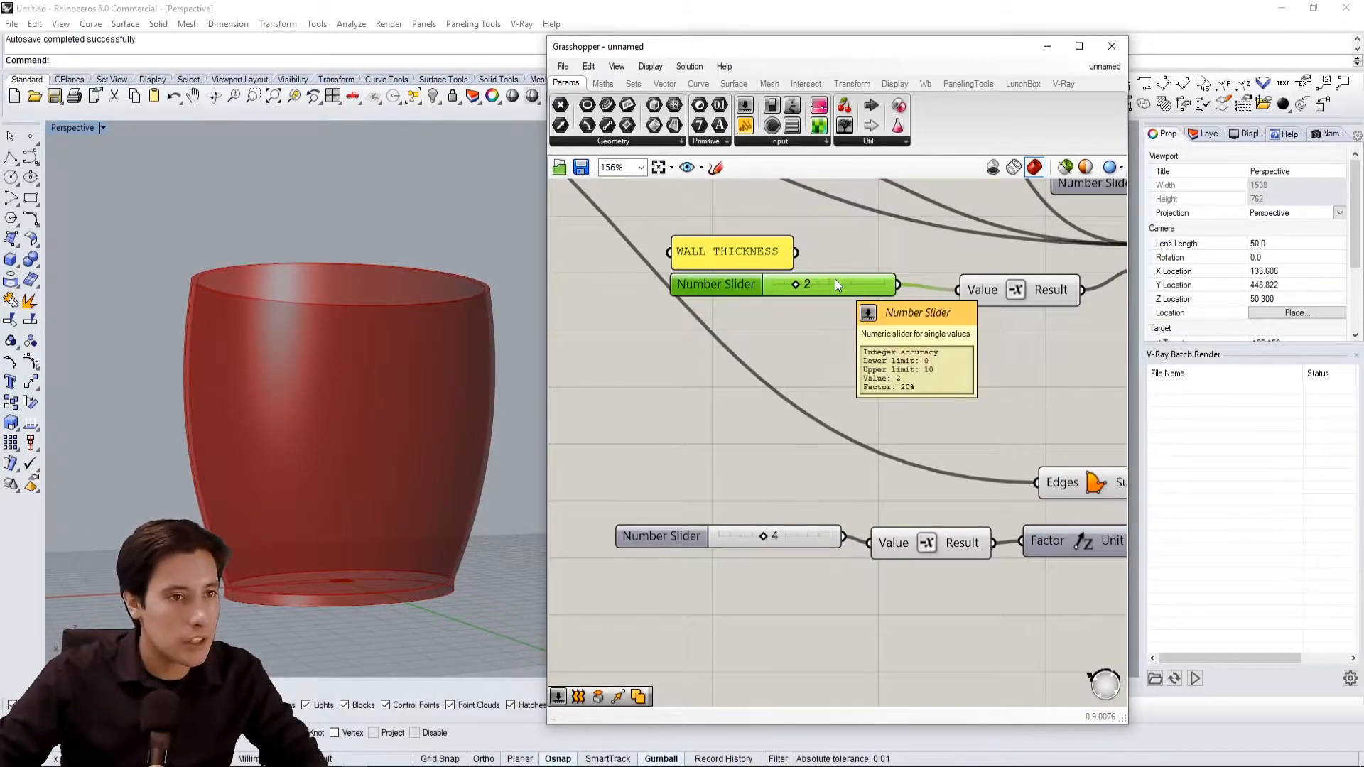
pyautogui.scroll(5, 464, 638)
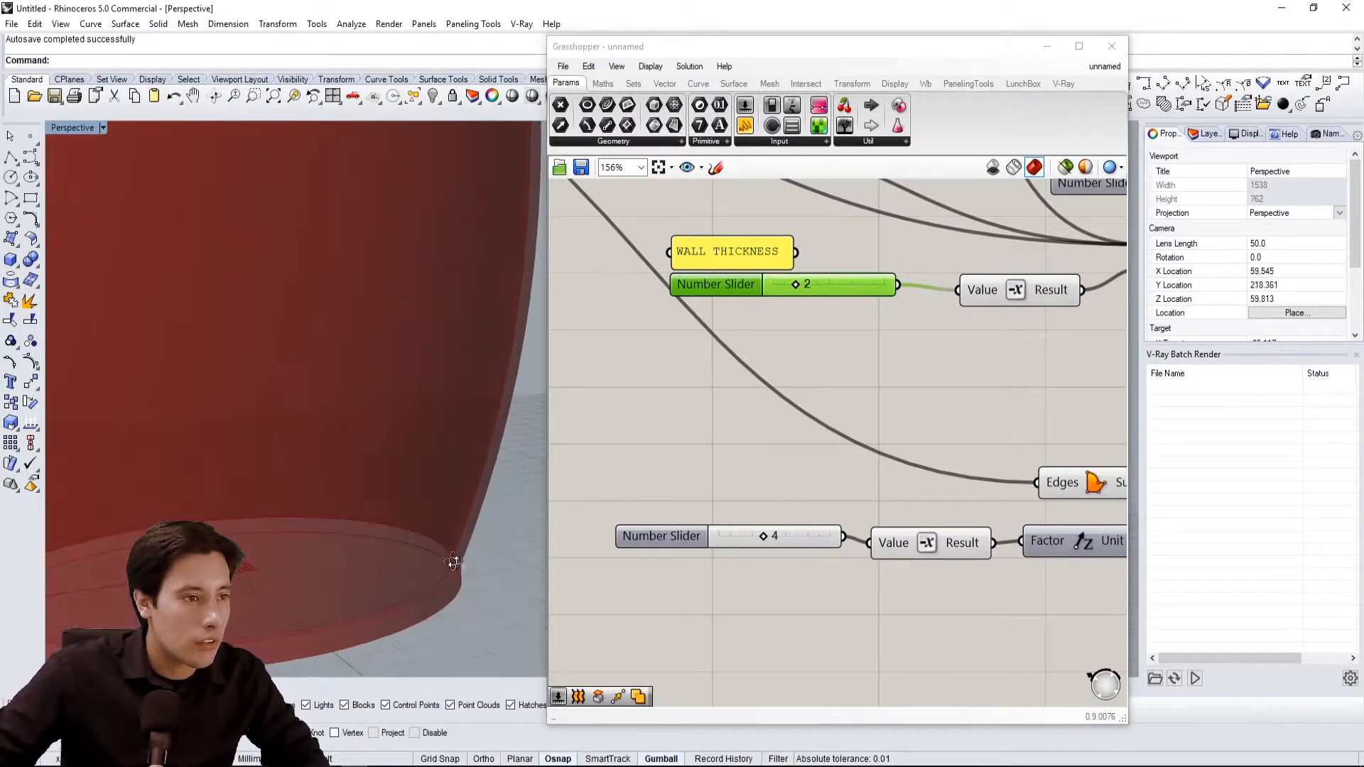
# Set the base extrusion slider to 3 and check the cup's lower edge up close and from a distance
pyautogui.moveTo(766, 536); pyautogui.dragTo(754, 536)
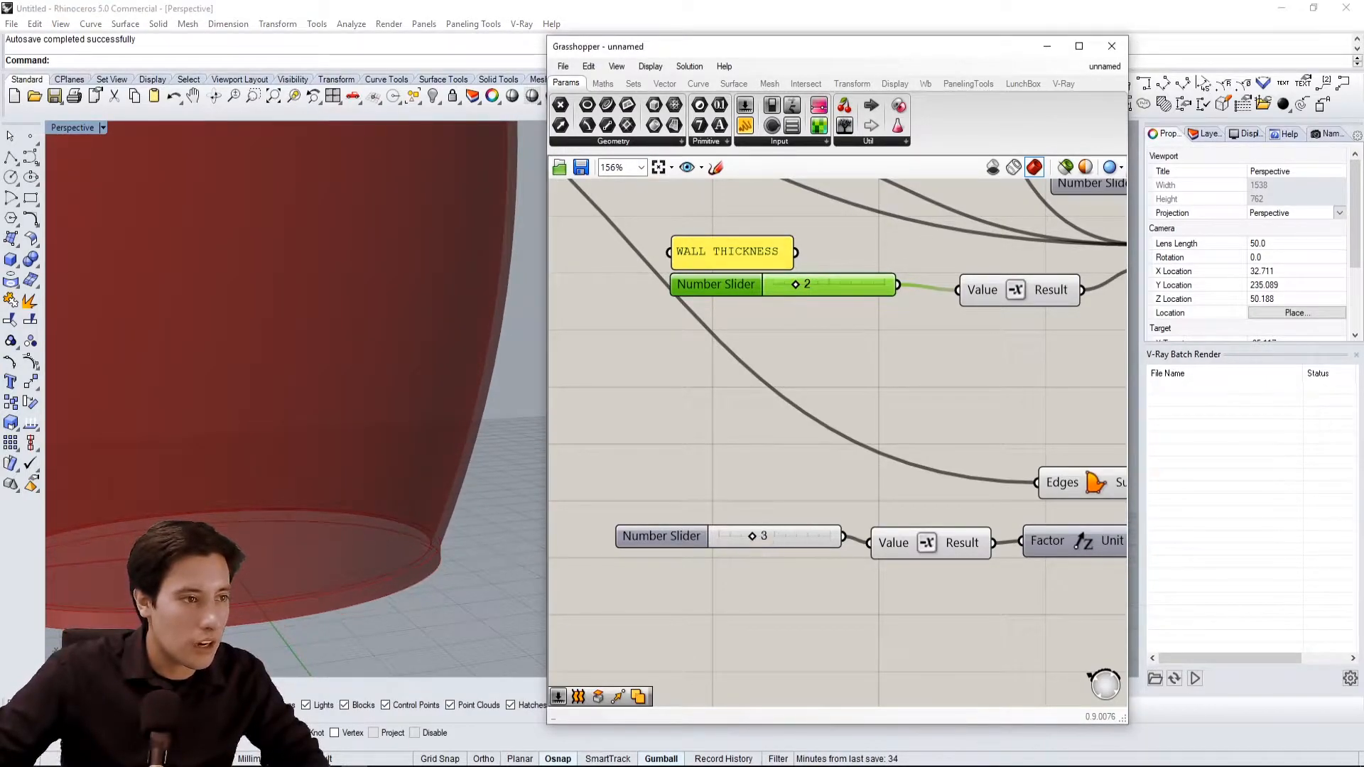
pyautogui.scroll(3, 446, 526)
pyautogui.scroll(-3, 441, 520)
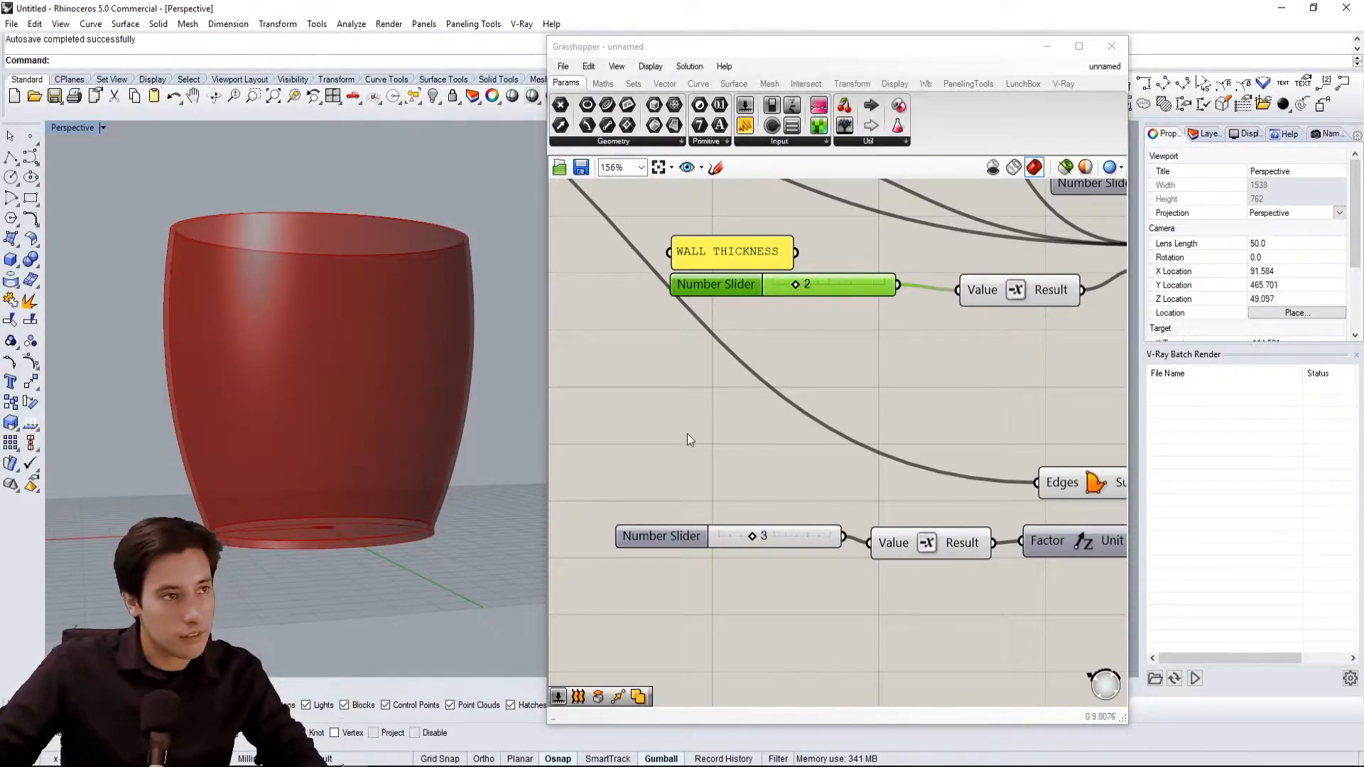
# Highlight the base extrusion components and their Extrude component to examine the base beneath the cup from several angles
pyautogui.scroll(-3, 726, 382)
pyautogui.scroll(-2, 847, 399)
pyautogui.moveTo(1019, 591); pyautogui.dragTo(714, 468)
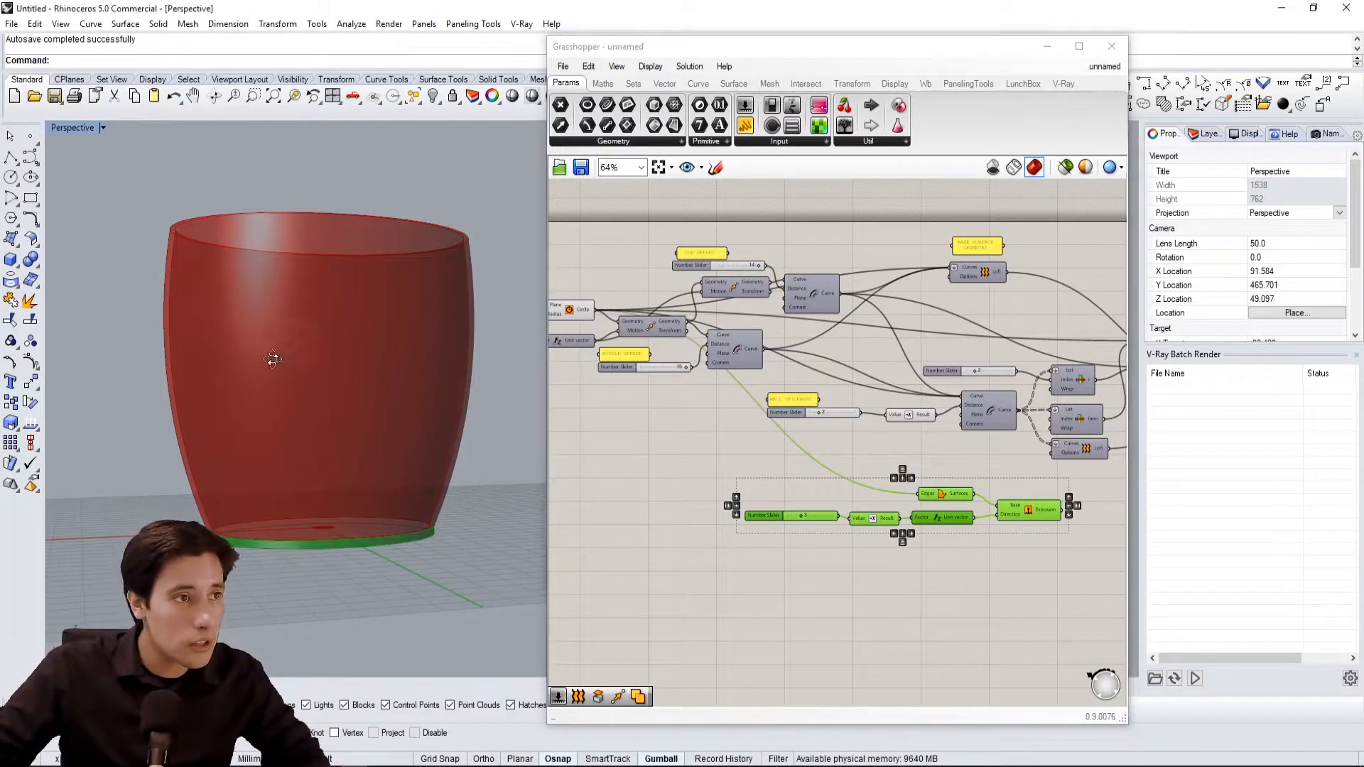
pyautogui.moveTo(272, 348); pyautogui.dragTo(270, 382, button='right')
pyautogui.click(846, 466)
pyautogui.moveTo(912, 471); pyautogui.dragTo(884, 472, button='right')
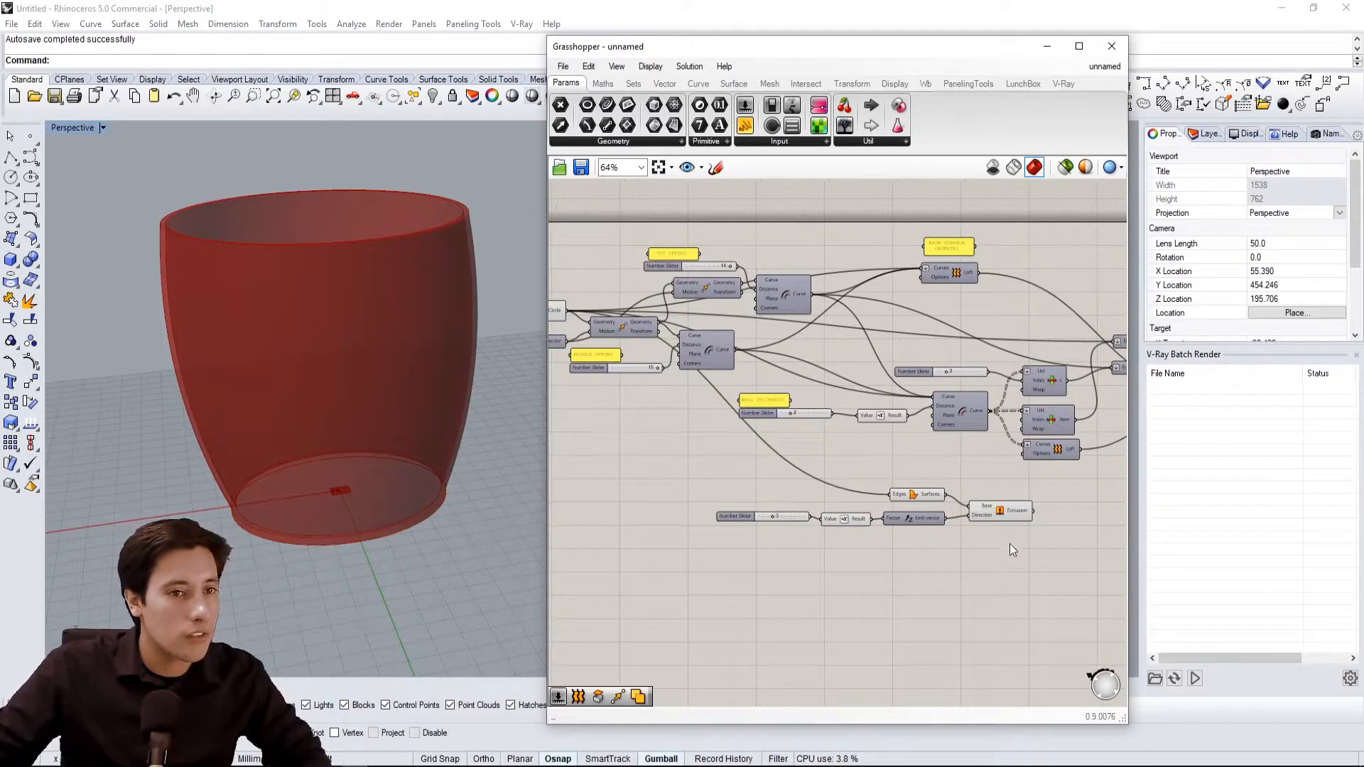
pyautogui.click(1004, 513)
pyautogui.moveTo(475, 499); pyautogui.dragTo(470, 468, button='right')
pyautogui.scroll(5, 413, 446)
pyautogui.scroll(-3, 395, 440)
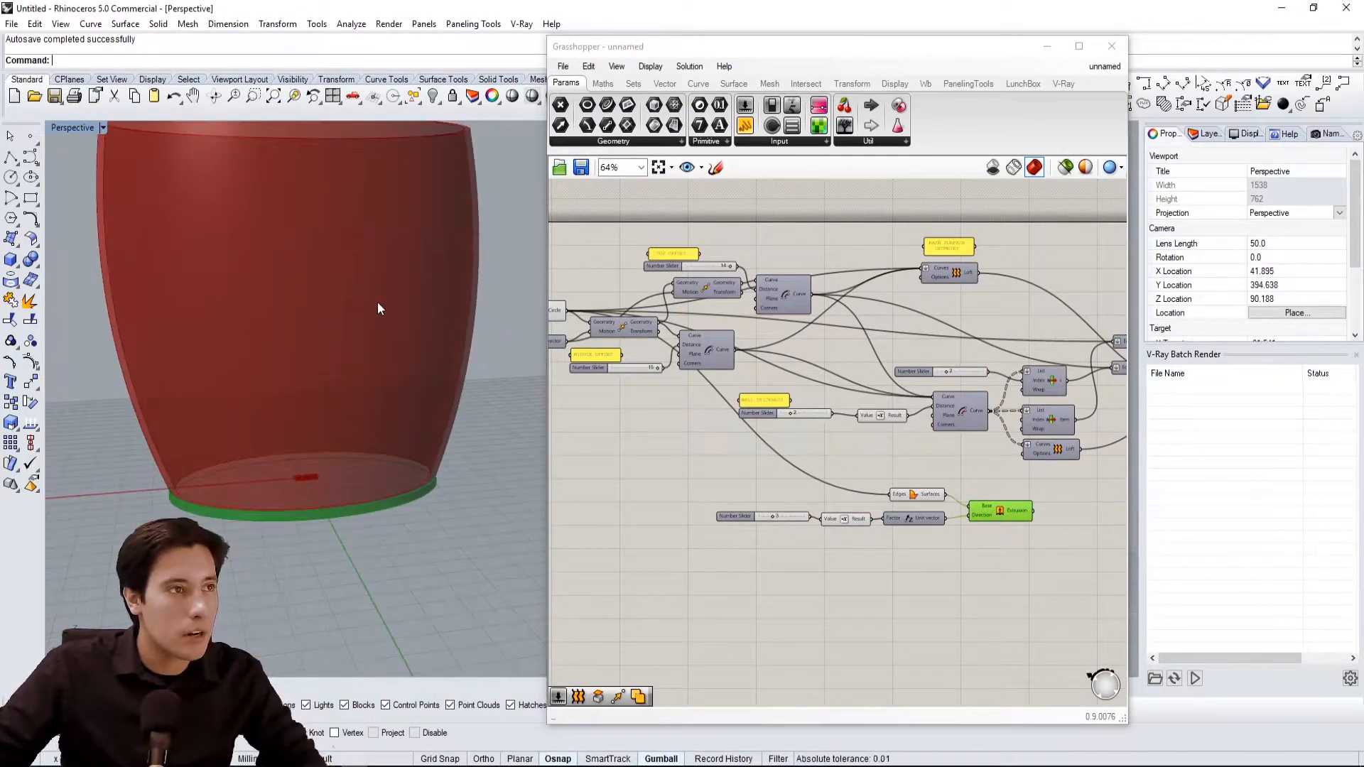
pyautogui.moveTo(385, 300); pyautogui.dragTo(452, 306, button='right')
pyautogui.scroll(-4, 523, 296)
pyautogui.click(753, 540)
# Hide the preview of the Brep Join component labelled WATERTIGHT BREP SOLID
pyautogui.moveTo(824, 541); pyautogui.dragTo(700, 545, button='right')
pyautogui.moveTo(878, 384); pyautogui.dragTo(719, 419, button='right')
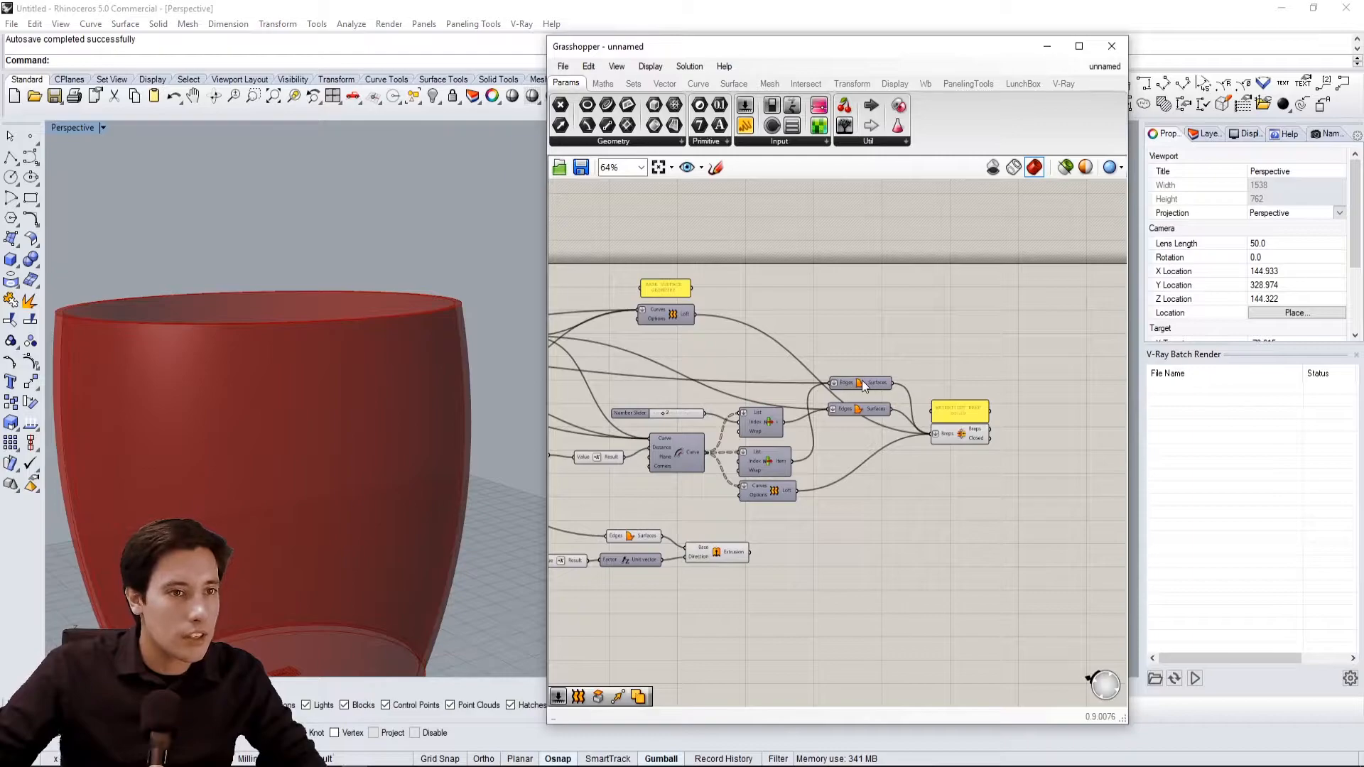
pyautogui.rightClick(864, 386)
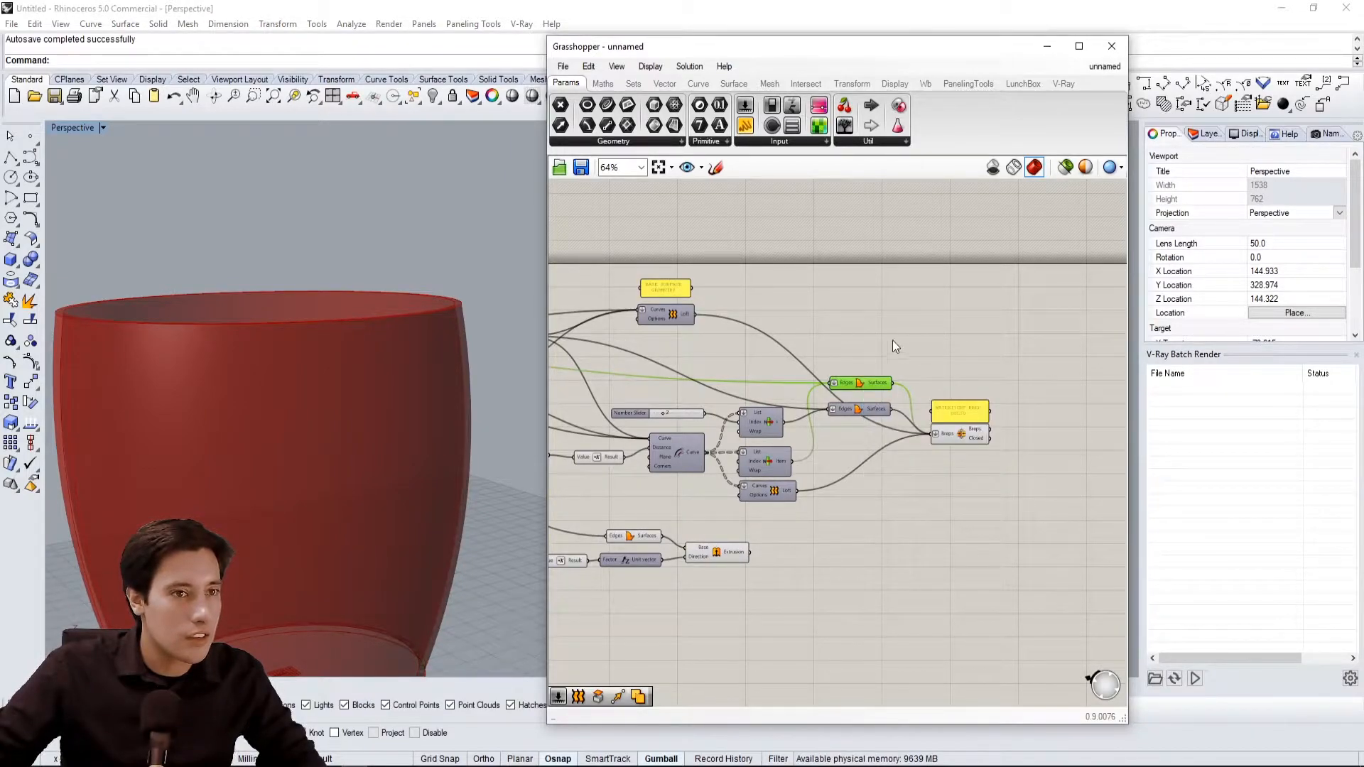
pyautogui.click(894, 341)
pyautogui.moveTo(988, 467); pyautogui.dragTo(951, 427)
pyautogui.moveTo(949, 474); pyautogui.dragTo(928, 496, button='right')
pyautogui.middleClick(930, 496)
pyautogui.click(974, 442)
# Identify which Boundary Surfaces component forms the cup's top rim and turn on the preview of the lower one
pyautogui.click(881, 419)
pyautogui.click(856, 407)
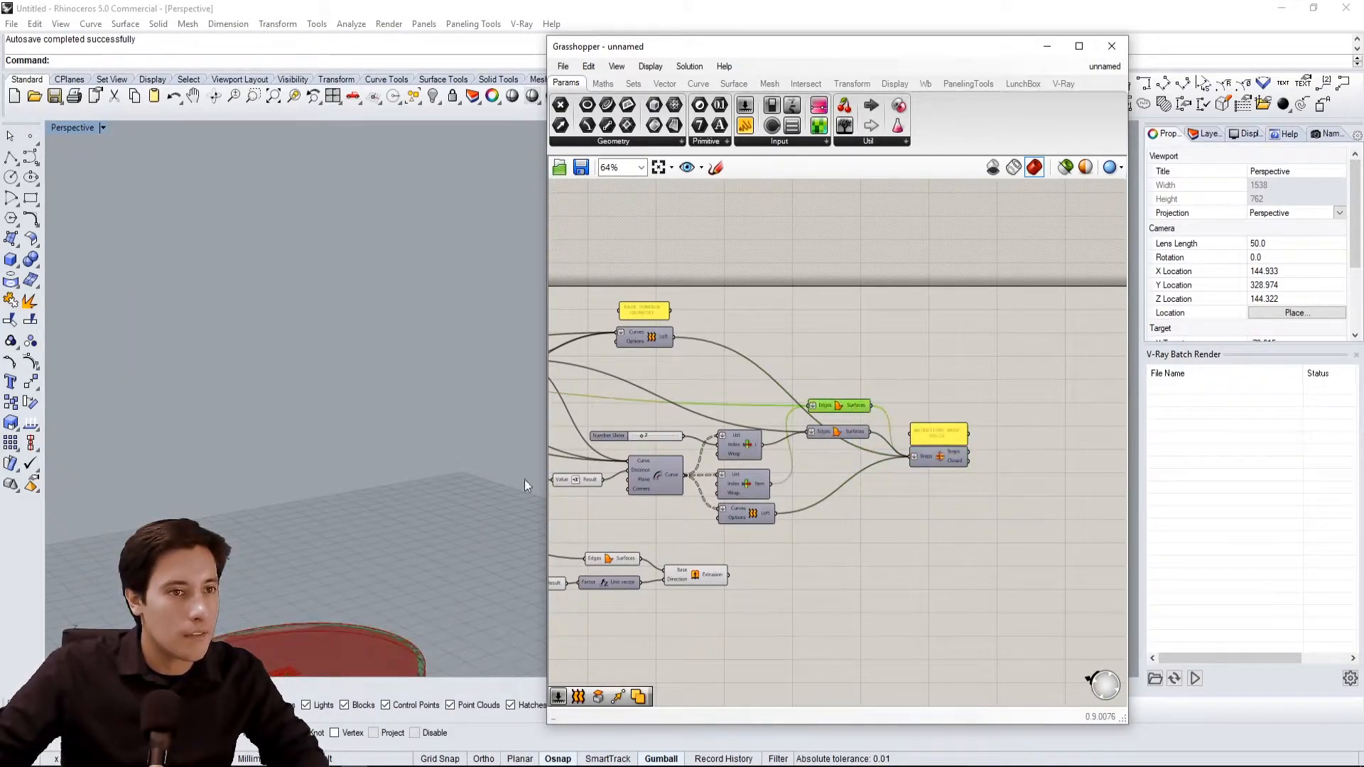
pyautogui.moveTo(396, 551); pyautogui.dragTo(439, 396, button='right')
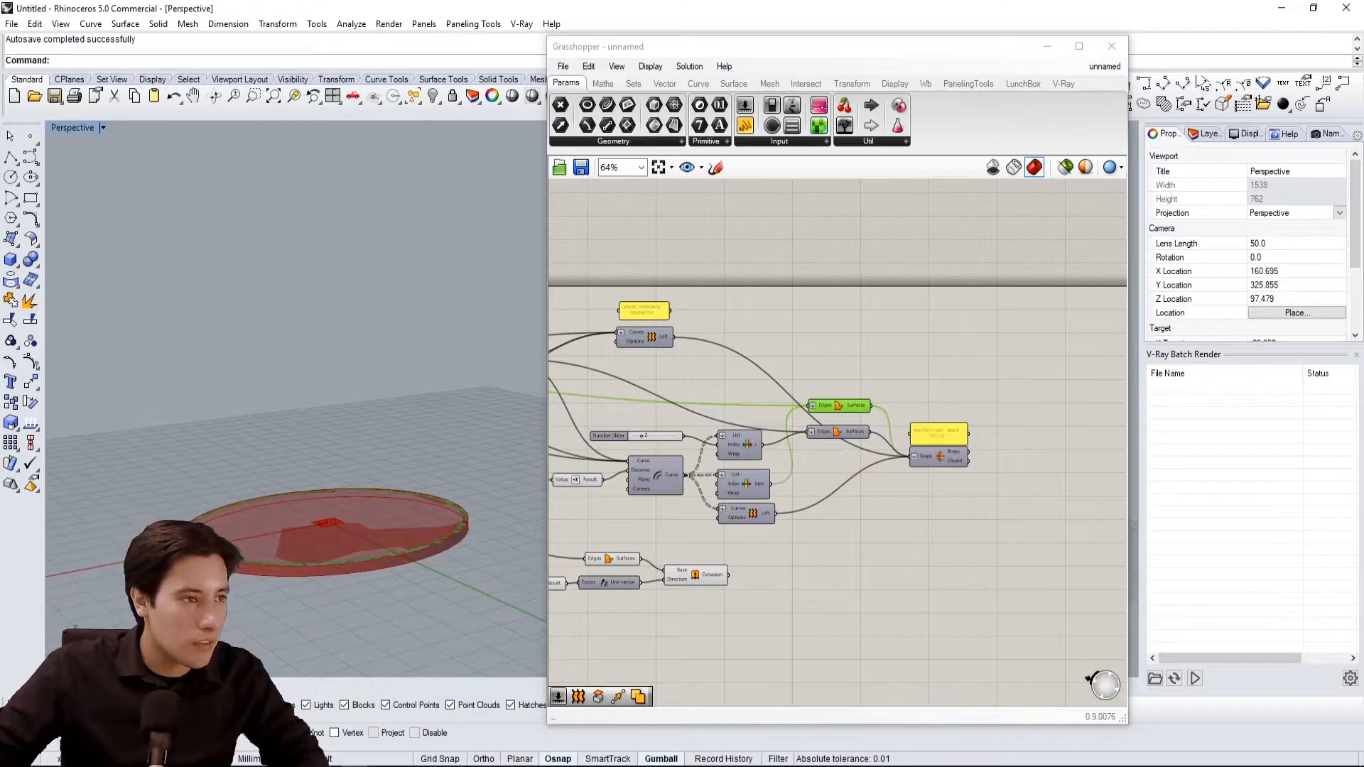
pyautogui.click(858, 434)
pyautogui.click(838, 428)
pyautogui.rightClick(837, 429)
pyautogui.click(878, 456)
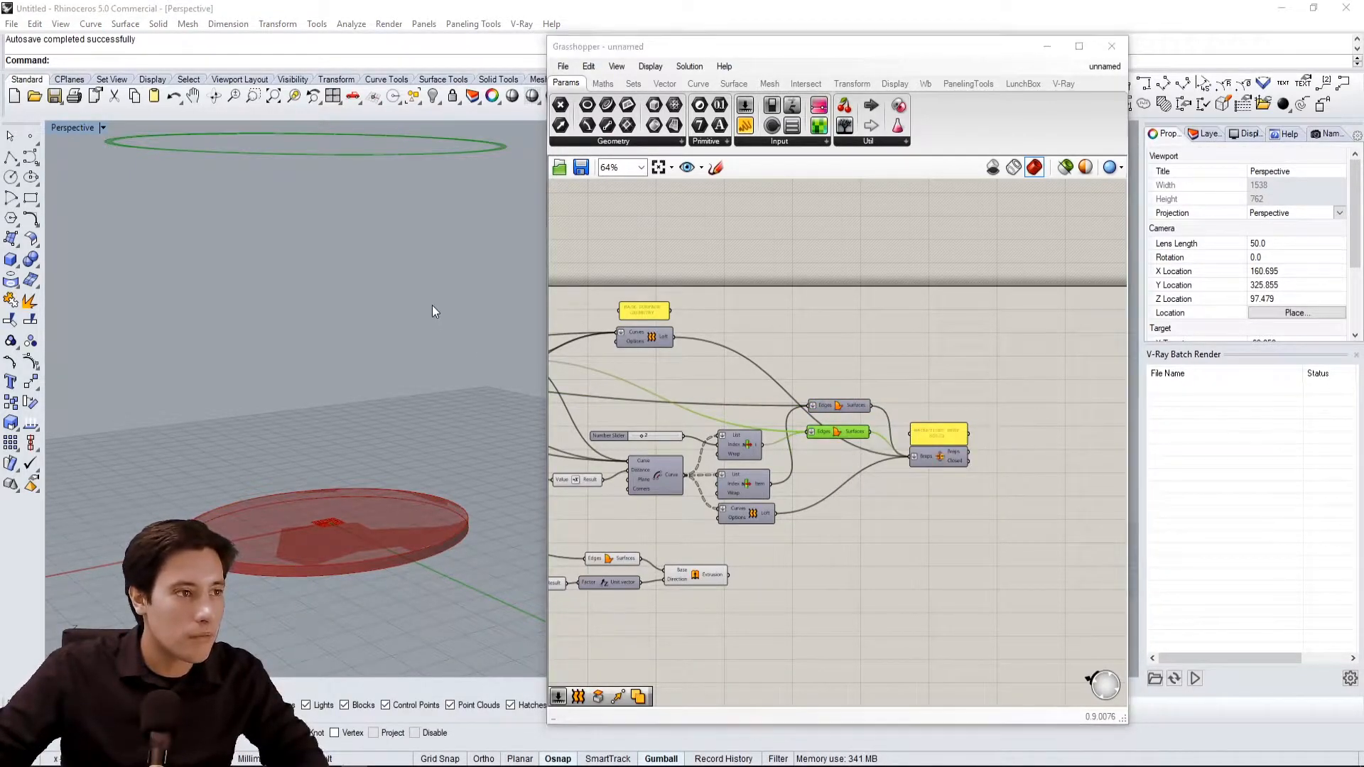
pyautogui.keyDown('shift'); pyautogui.moveTo(432, 304); pyautogui.dragTo(449, 380, button='right'); pyautogui.keyUp('shift')
pyautogui.moveTo(422, 256)
pyautogui.mouseDown(button='right')
pyautogui.moveTo(412, 317)
pyautogui.moveTo(441, 257)
pyautogui.mouseUp(button='right')
pyautogui.scroll(-2, 442, 296)
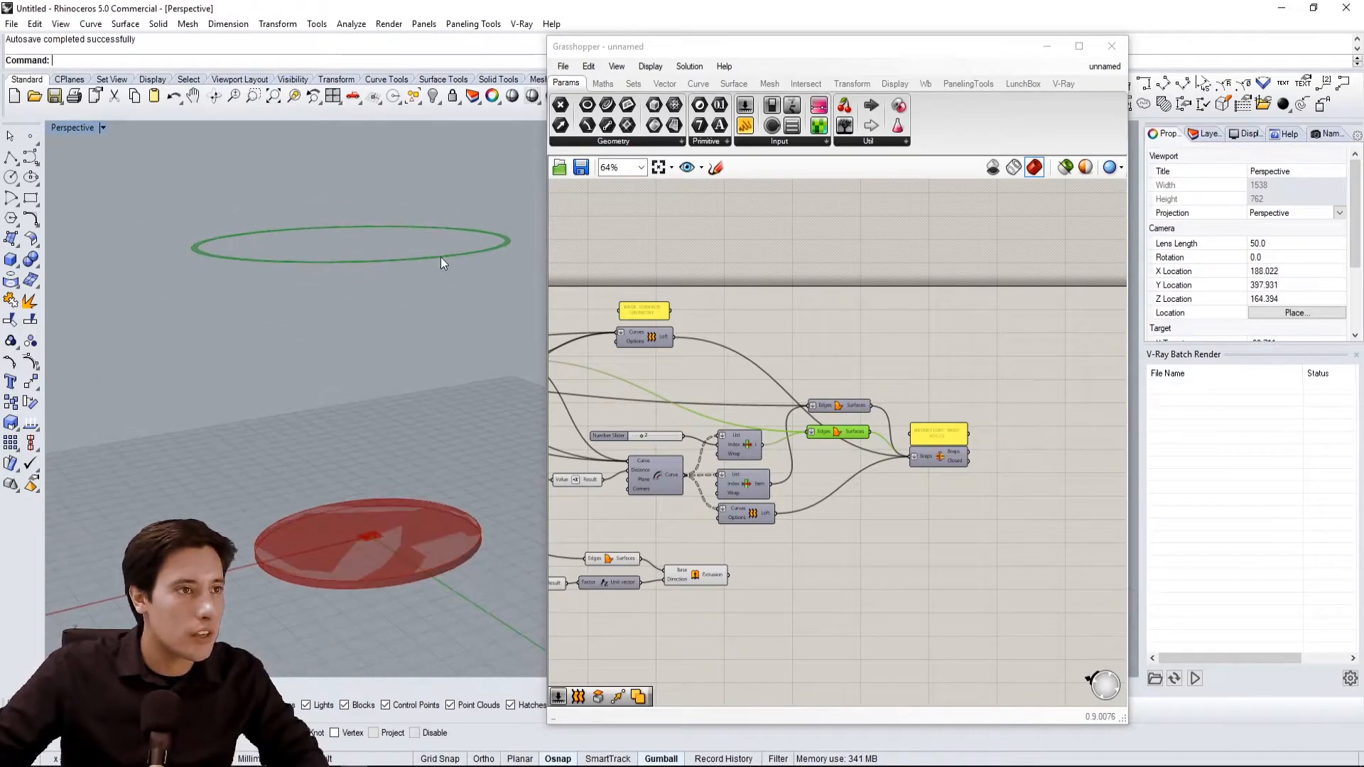
# Copy the base's slider, Negative, Unit Z and Extrude components above the Brep Join and wire the rim's Surfaces output into the copied Base
pyautogui.click(705, 270)
pyautogui.moveTo(815, 384); pyautogui.dragTo(974, 296, button='right')
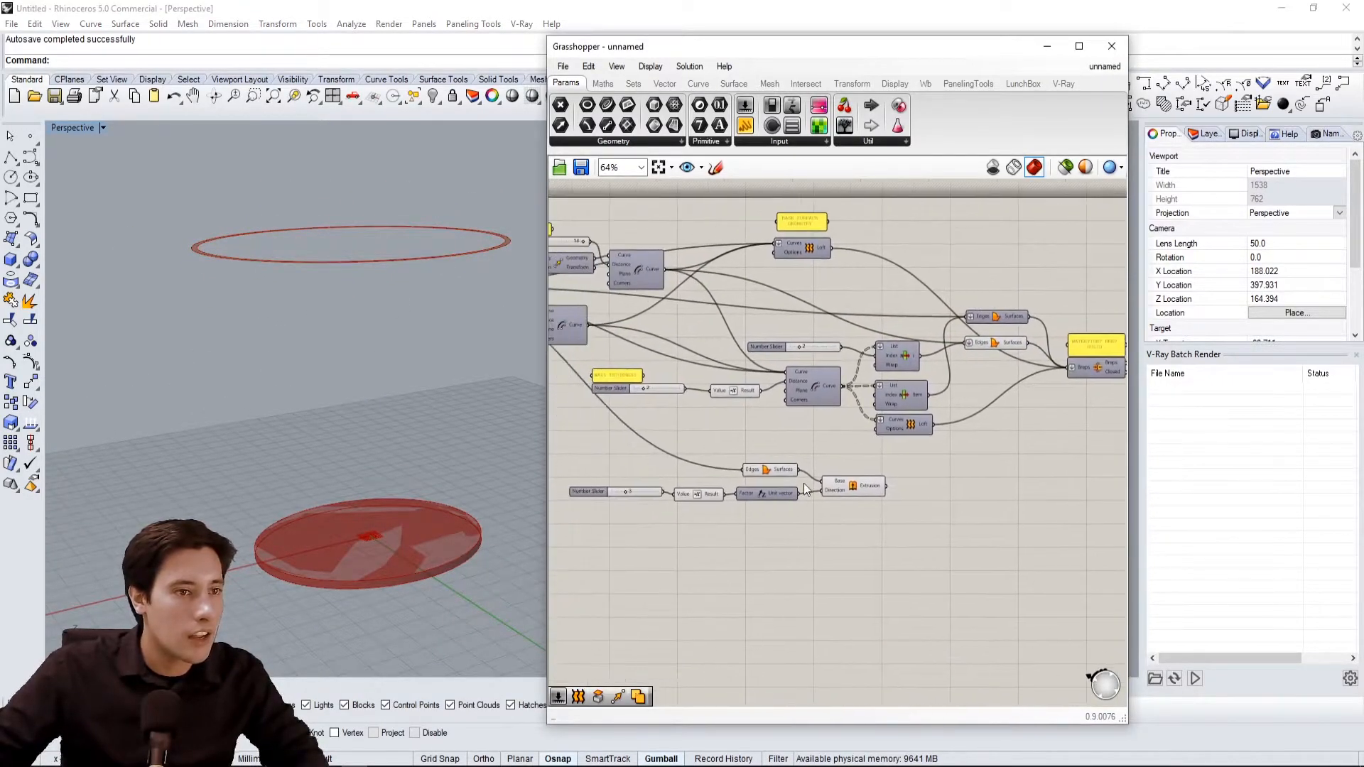
pyautogui.moveTo(833, 548); pyautogui.dragTo(608, 488)
pyautogui.scroll(-2, 830, 506)
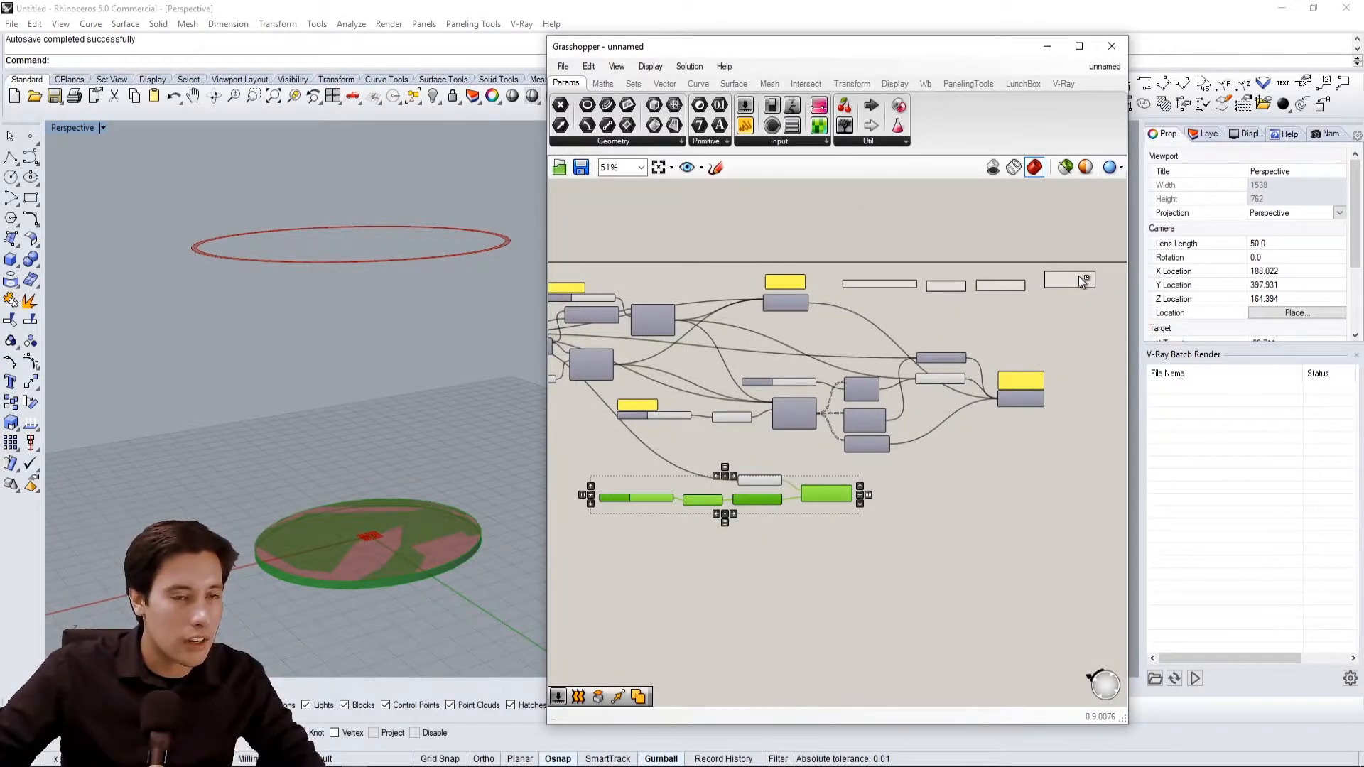
pyautogui.click(1073, 287)
pyautogui.scroll(3, 999, 323)
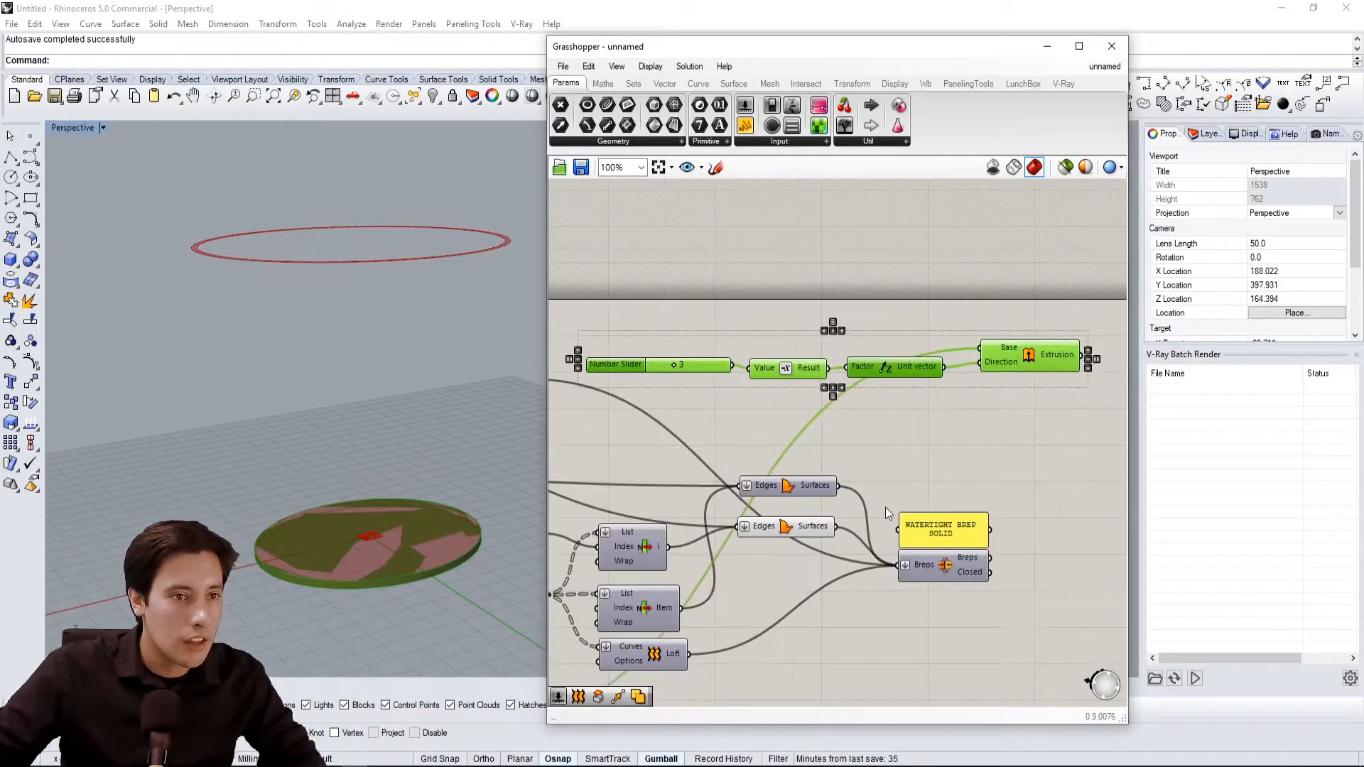
pyautogui.moveTo(837, 526); pyautogui.dragTo(981, 349)
pyautogui.click(944, 323)
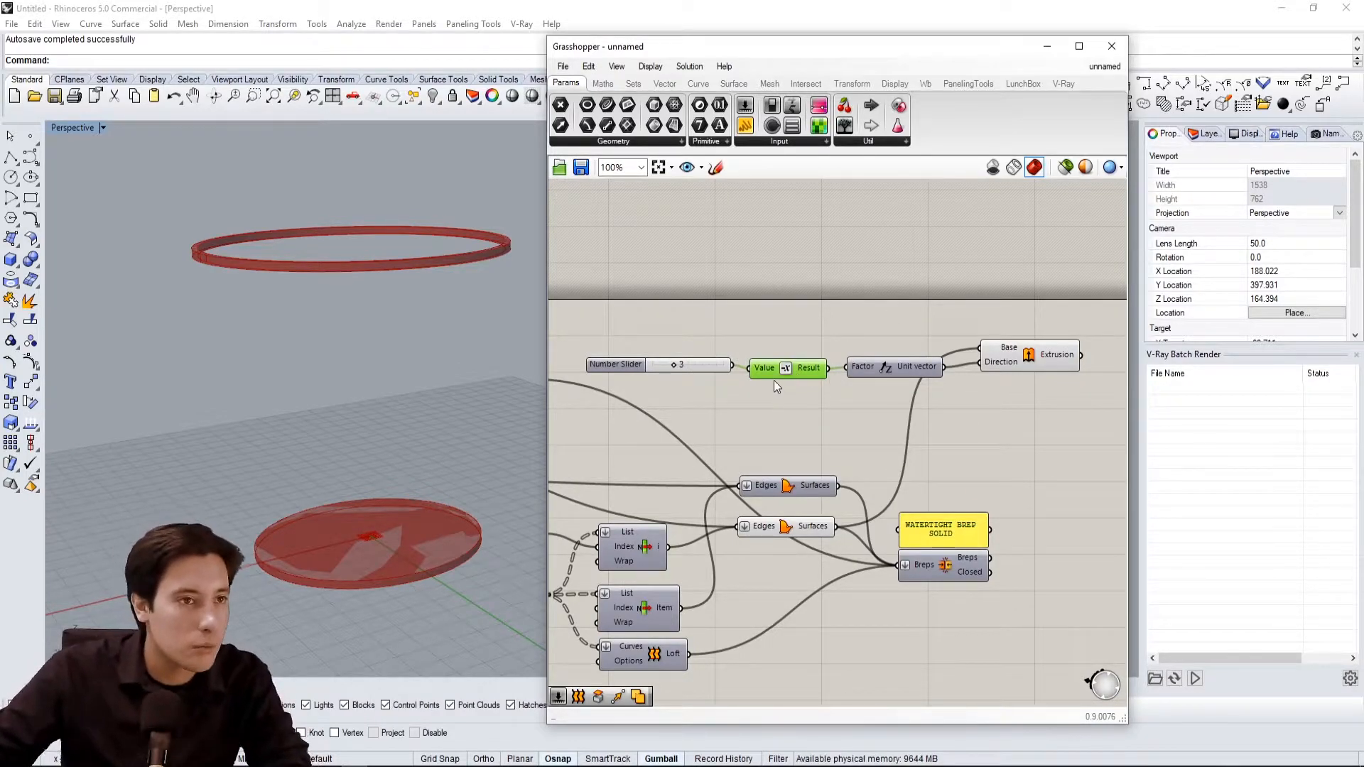
# Delete the copied Negative component, wire the slider directly into the Unit Z Factor, and move the slider beside it
pyautogui.press('Delete')
pyautogui.moveTo(732, 364); pyautogui.dragTo(847, 366)
pyautogui.moveTo(626, 363); pyautogui.dragTo(717, 368)
# Move the rim's Extrude component below the Brep Join component and select its slider and Unit Z together
pyautogui.moveTo(1026, 351); pyautogui.dragTo(939, 623)
pyautogui.click(999, 423)
pyautogui.moveTo(919, 416); pyautogui.dragTo(713, 323)
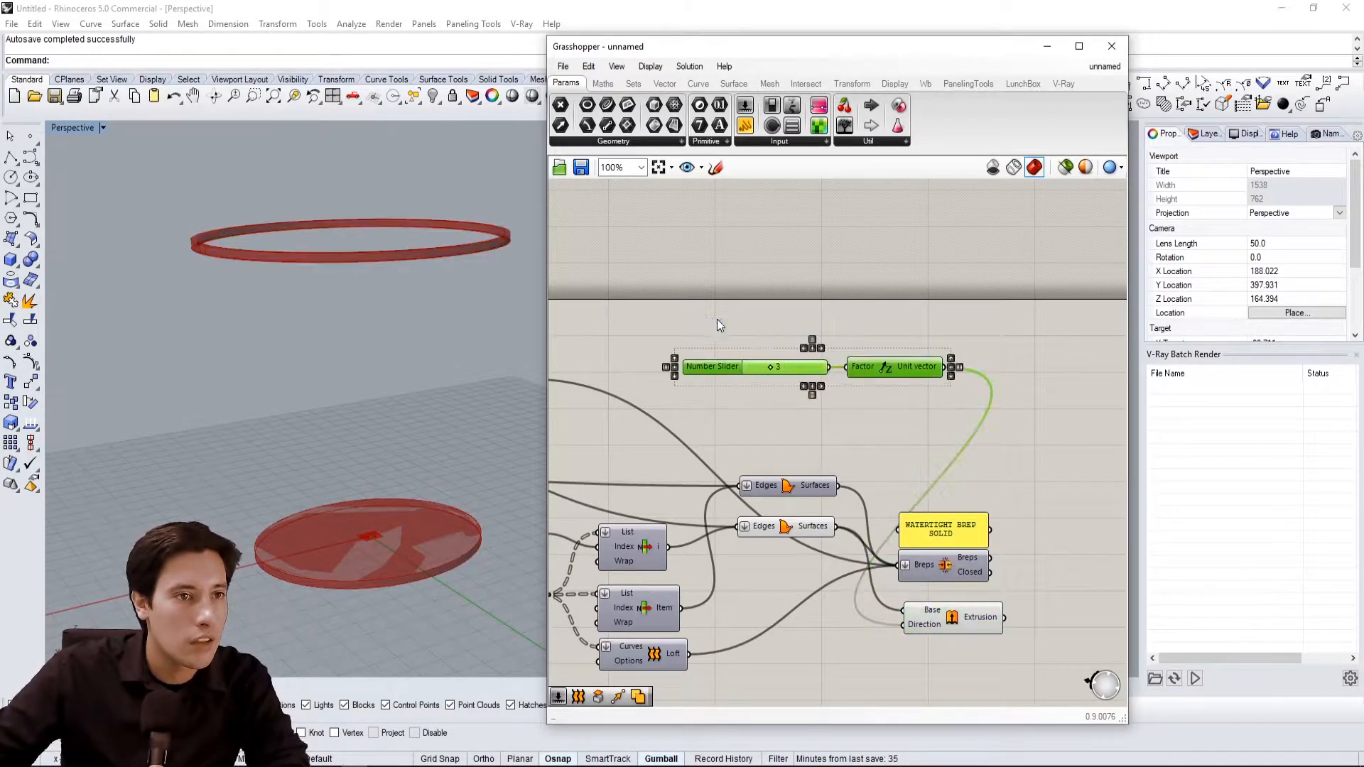
# Move the number slider and Unit Z vector that drive the lip extrusion to below the Loft component
pyautogui.scroll(-3, 987, 306)
pyautogui.moveTo(941, 340); pyautogui.dragTo(889, 515)
pyautogui.scroll(3, 907, 500)
pyautogui.click(911, 487)
pyautogui.moveTo(711, 536); pyautogui.dragTo(887, 523, button='right')
pyautogui.scroll(-3, 886, 523)
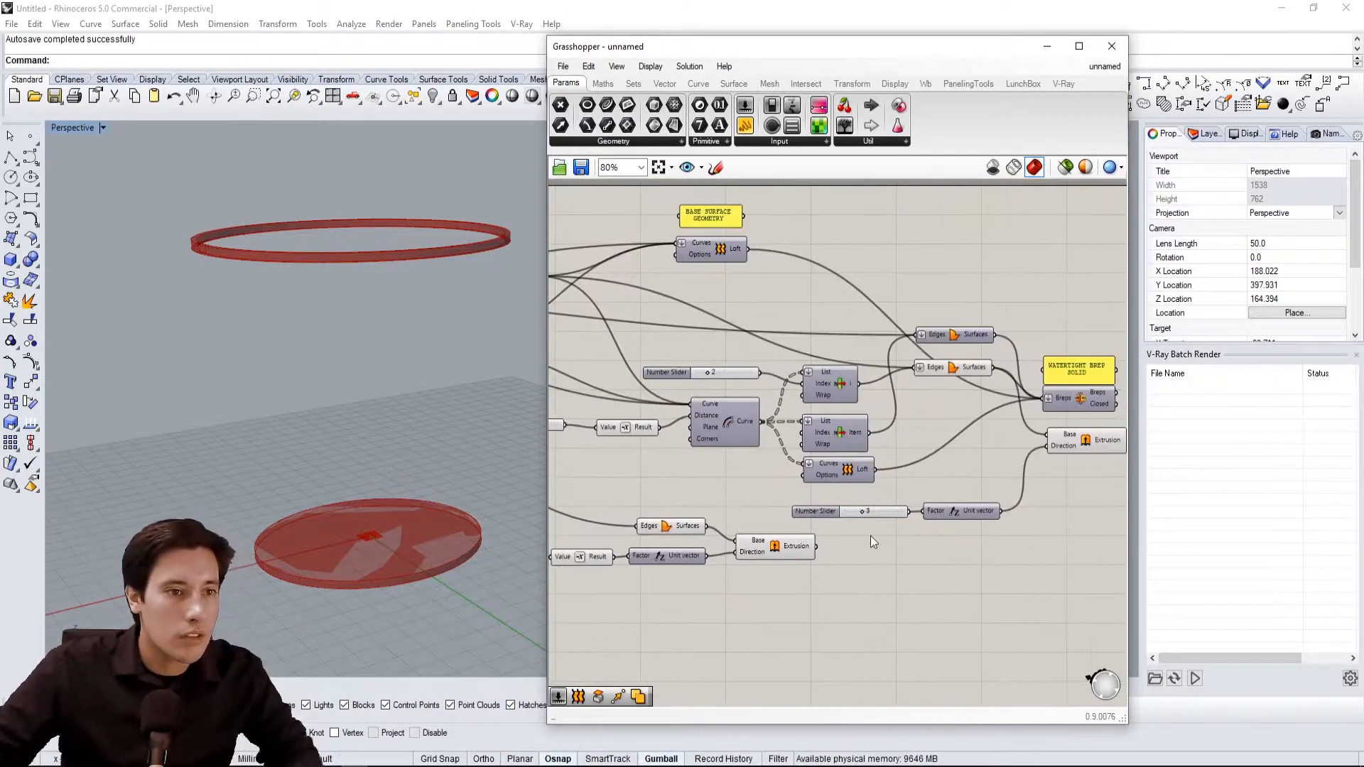
pyautogui.moveTo(1032, 544); pyautogui.dragTo(590, 466)
pyautogui.moveTo(970, 473); pyautogui.dragTo(962, 494)
pyautogui.click(975, 452)
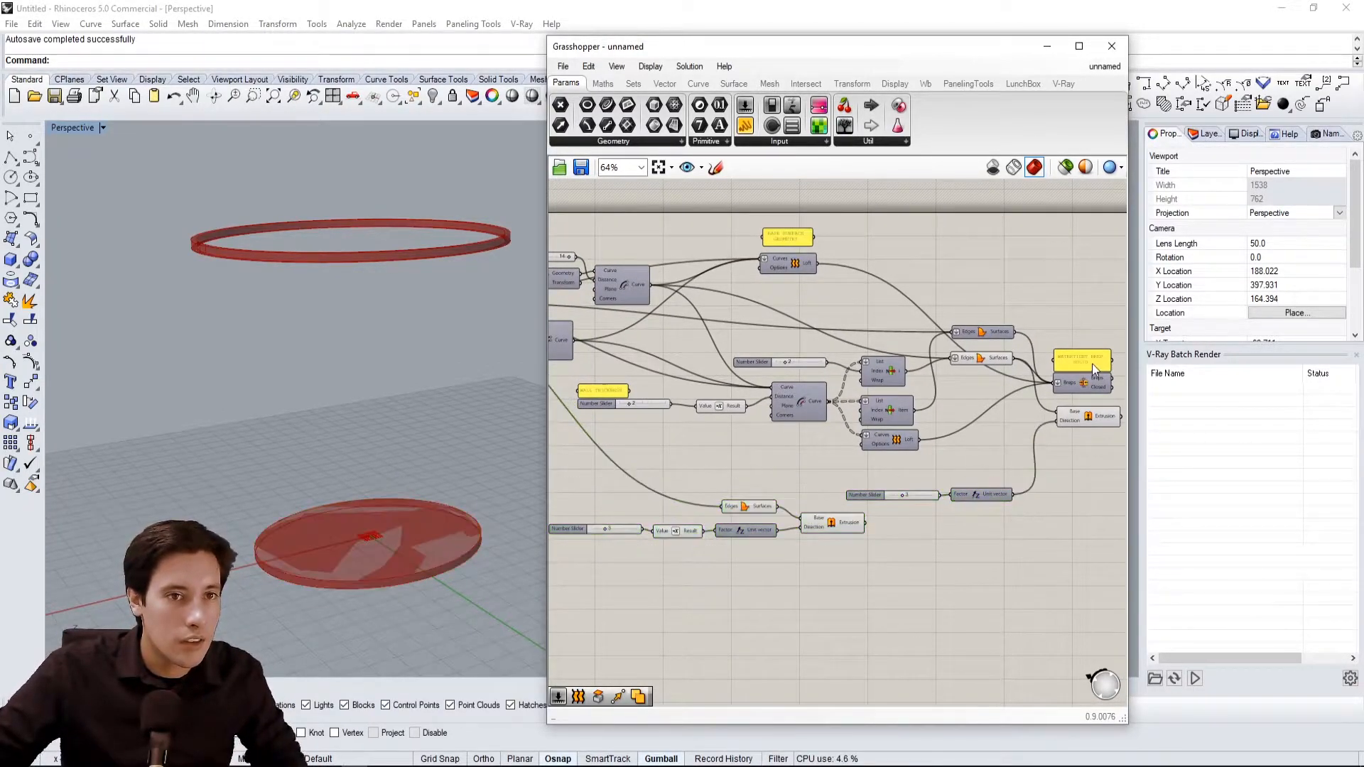
# Copy the WATERTIGHT BREP SOLID panel above the lip extrusion's slider and change its text to TOP LIP
pyautogui.click(883, 483)
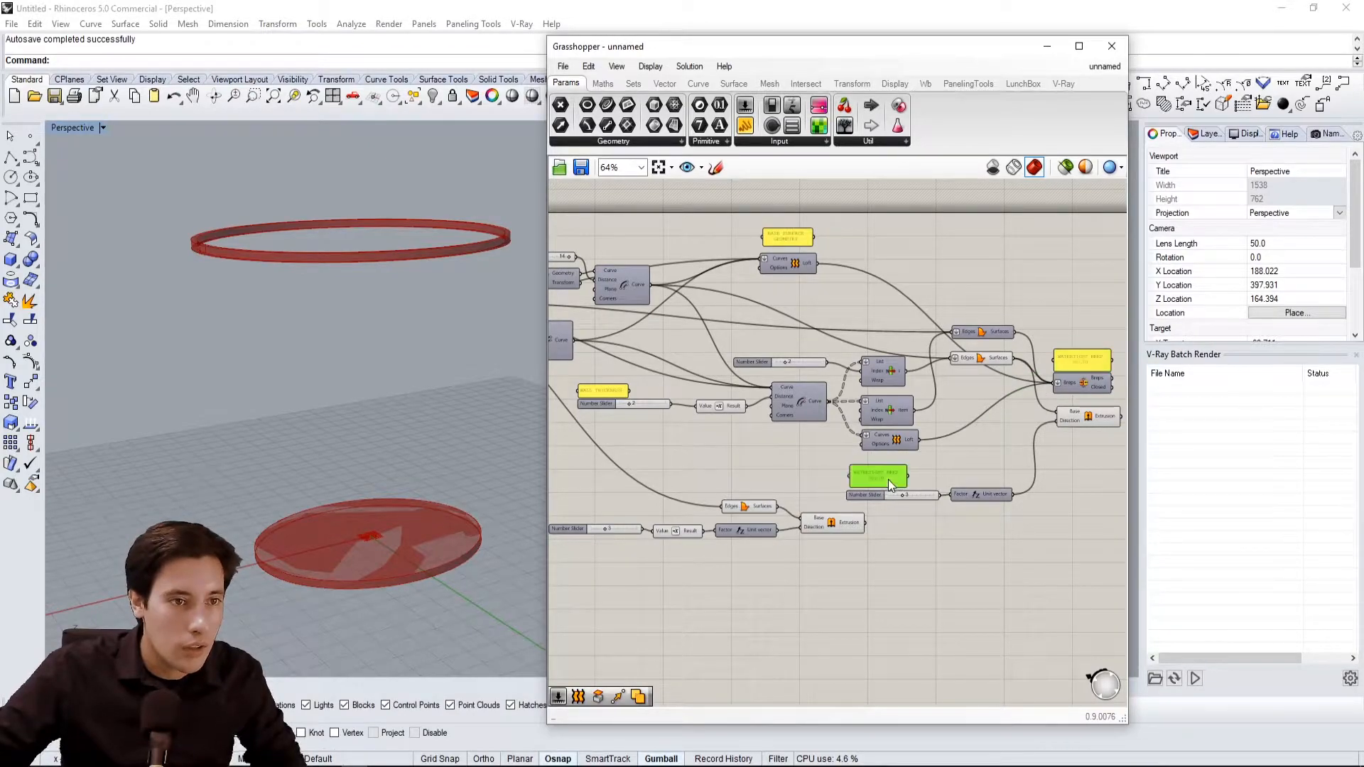
pyautogui.scroll(4, 888, 478)
pyautogui.doubleClick(888, 479)
pyautogui.write('top lip')
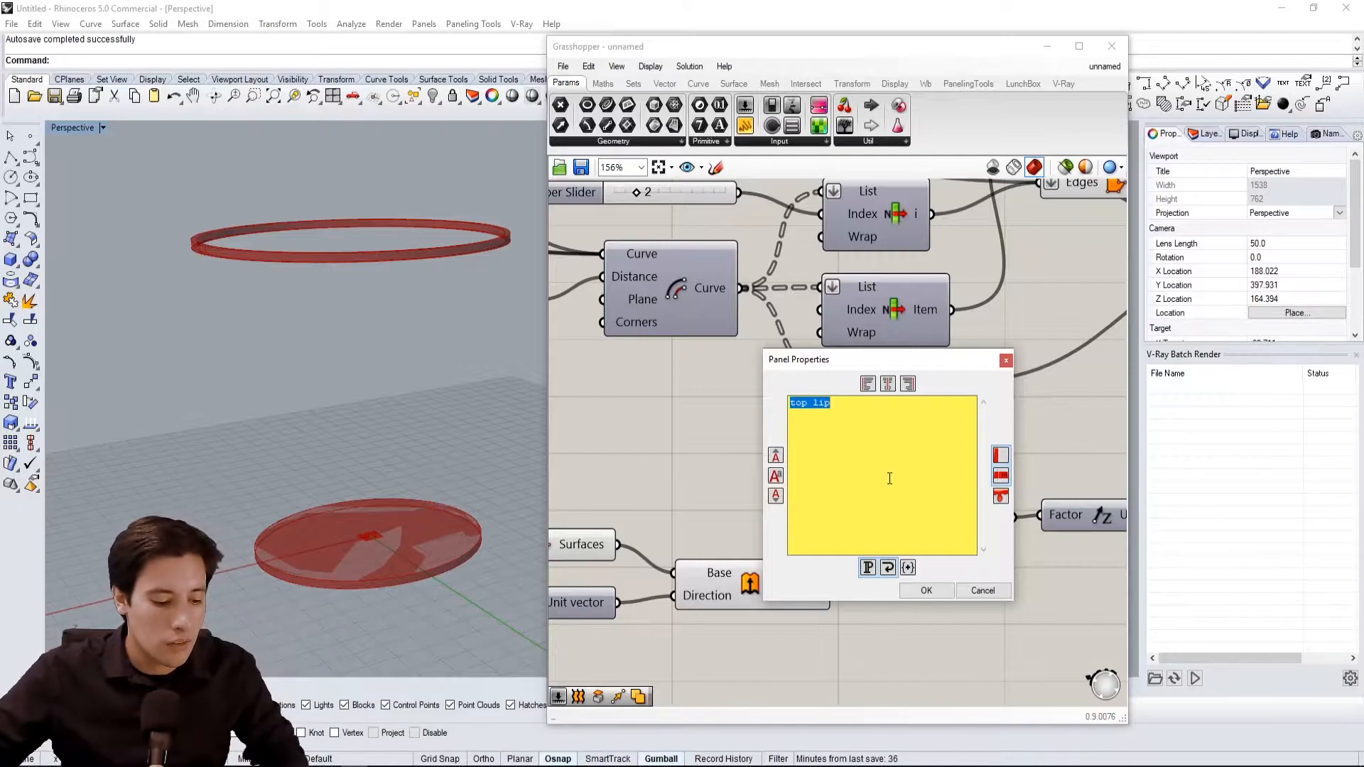
pyautogui.write('TOP LIP')
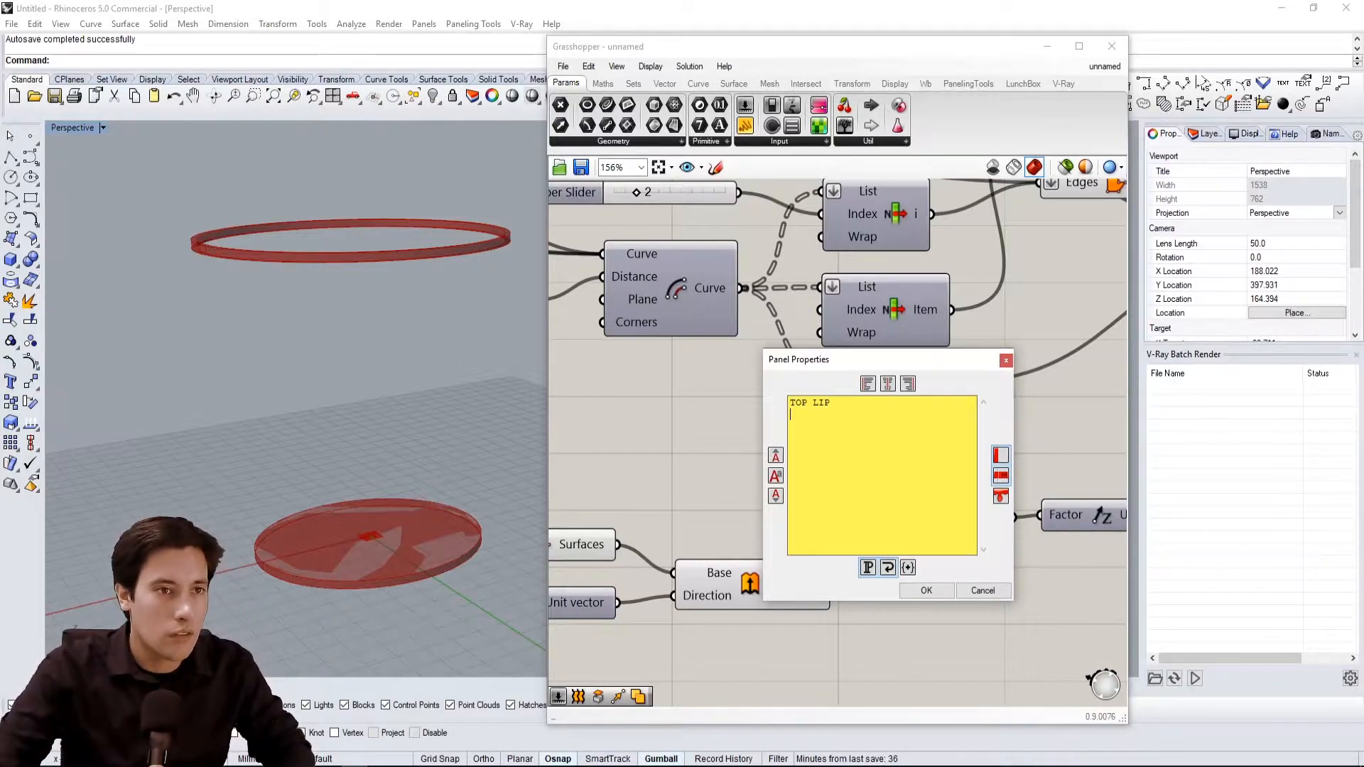
pyautogui.click(927, 591)
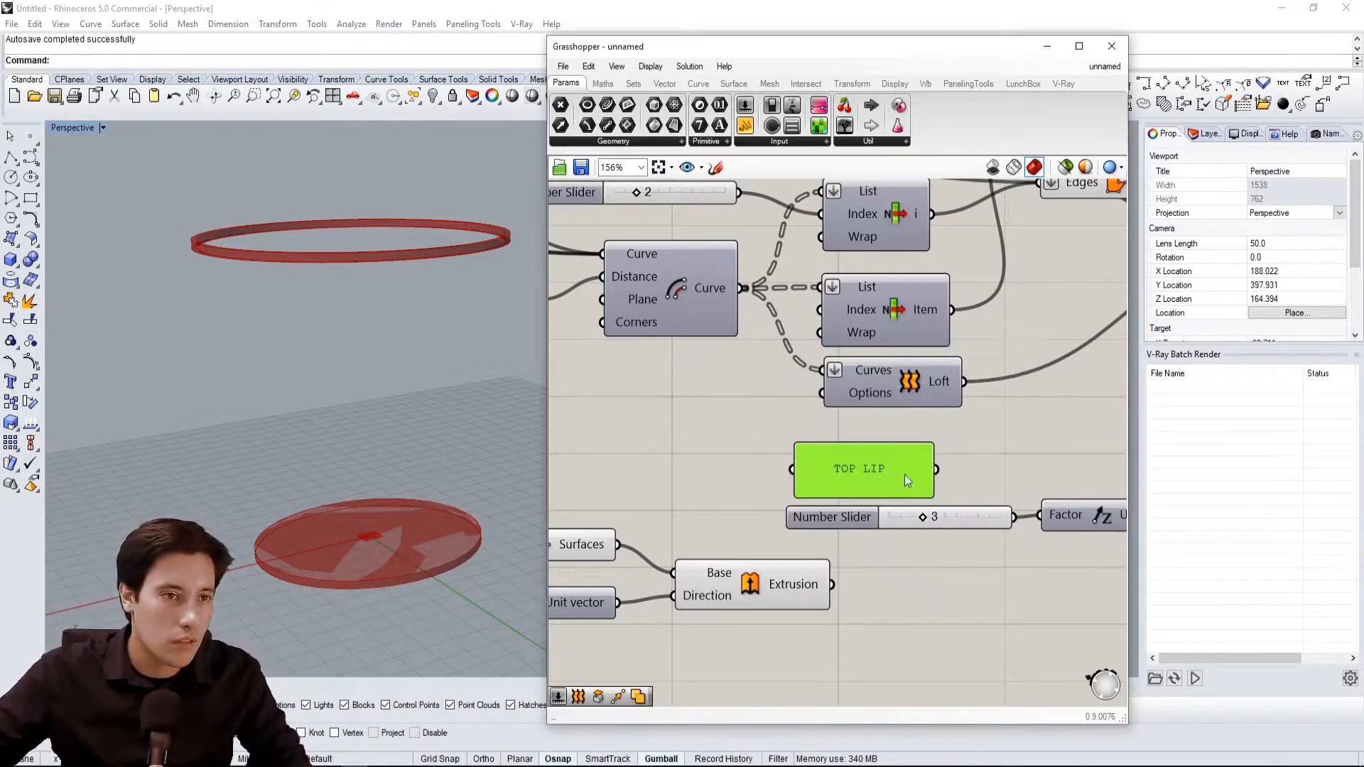
# Copy the TOP LIP panel above the base extrusion's number slider and change its text to BASE
pyautogui.scroll(-3, 888, 488)
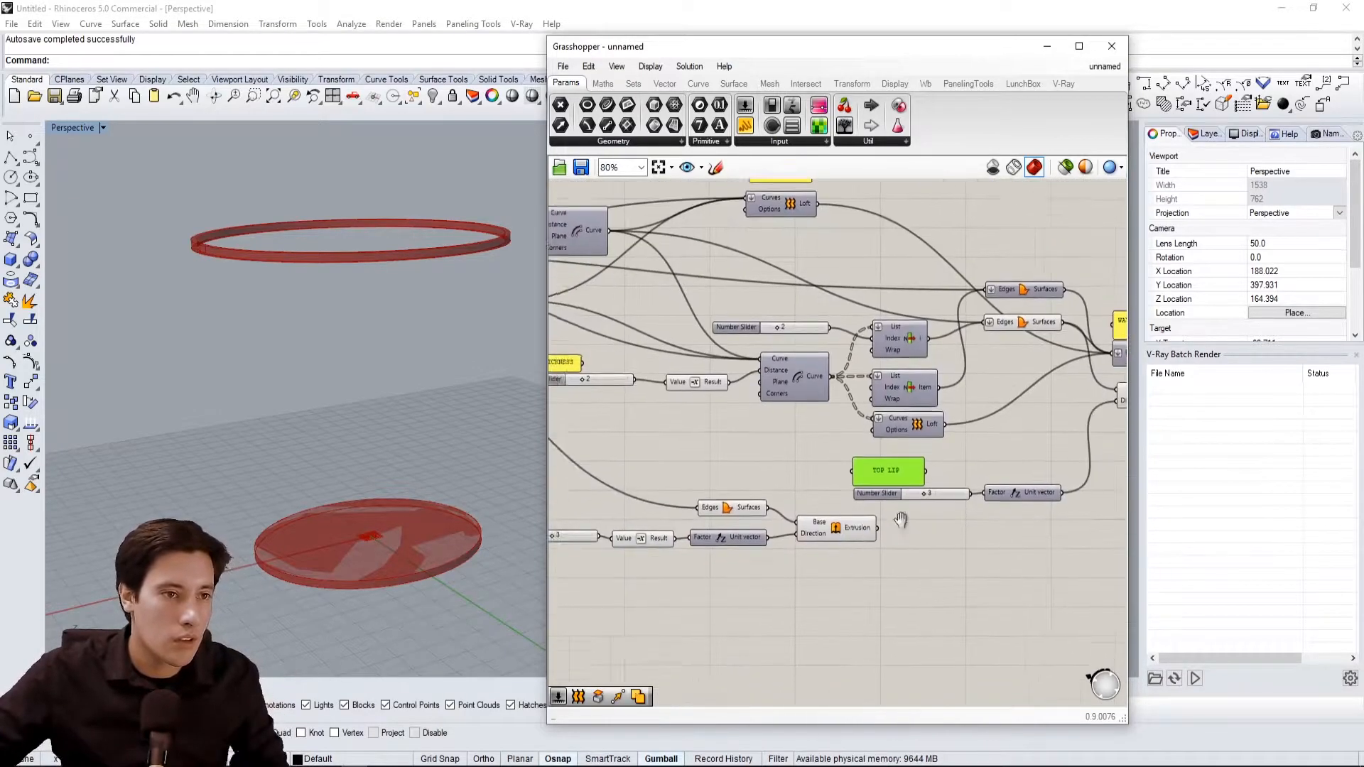
pyautogui.moveTo(861, 487); pyautogui.dragTo(1001, 454, button='right')
pyautogui.moveTo(1022, 436); pyautogui.dragTo(678, 491)
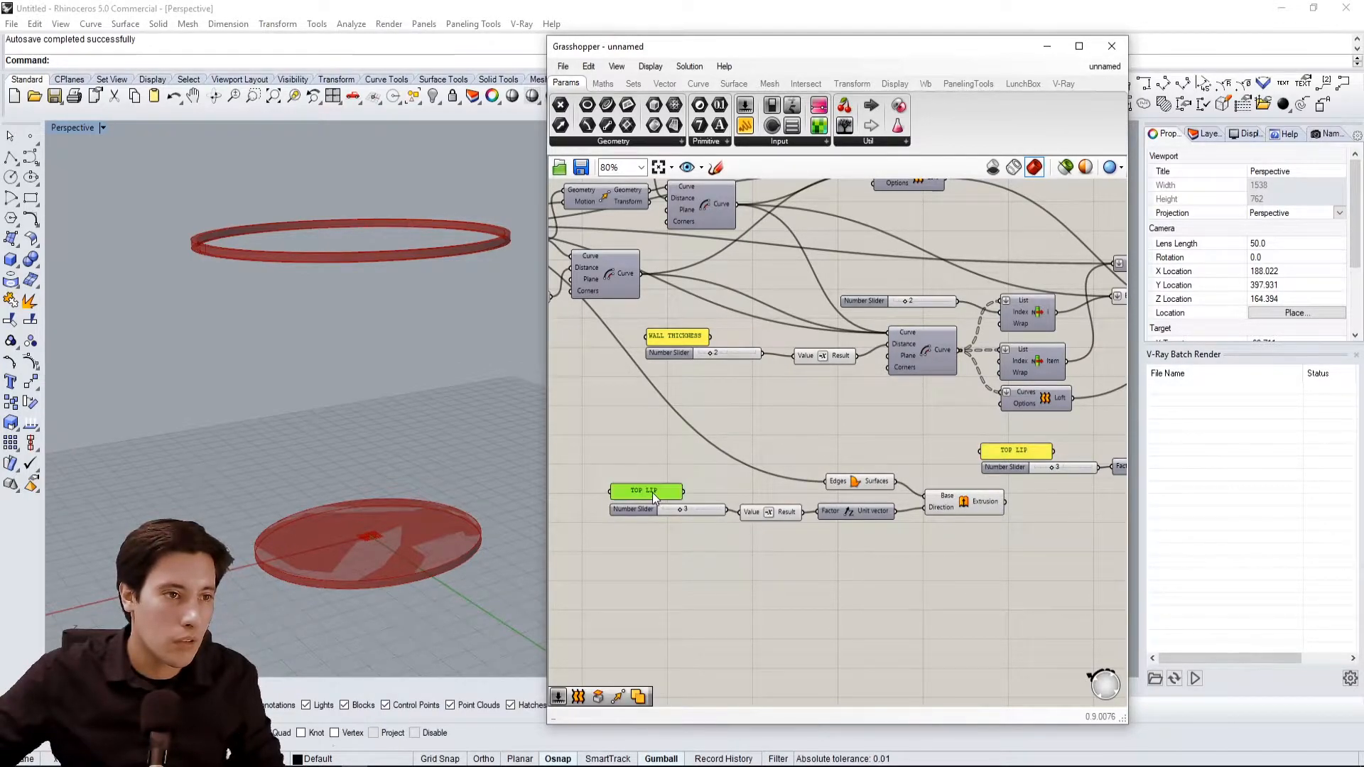
pyautogui.doubleClick(652, 492)
pyautogui.write('BASE')
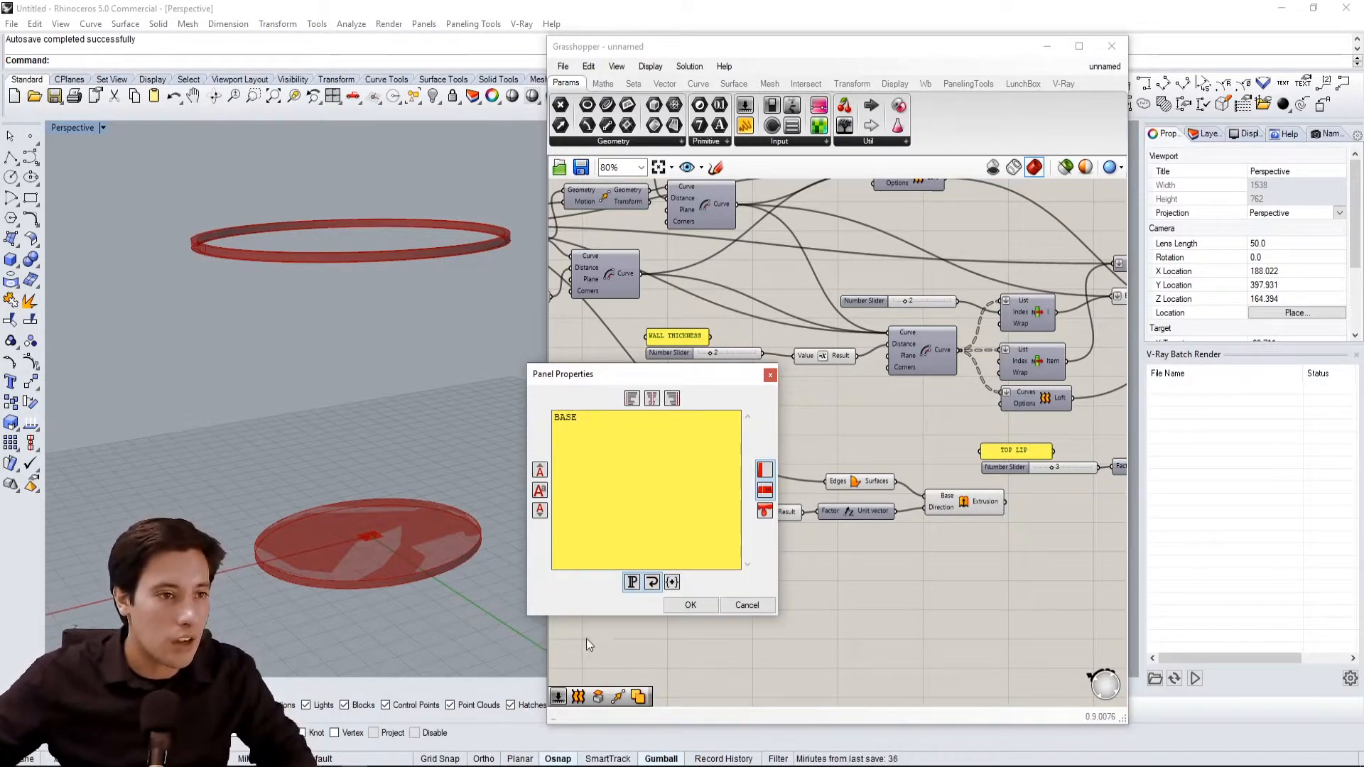
pyautogui.click(684, 608)
pyautogui.scroll(4, 632, 497)
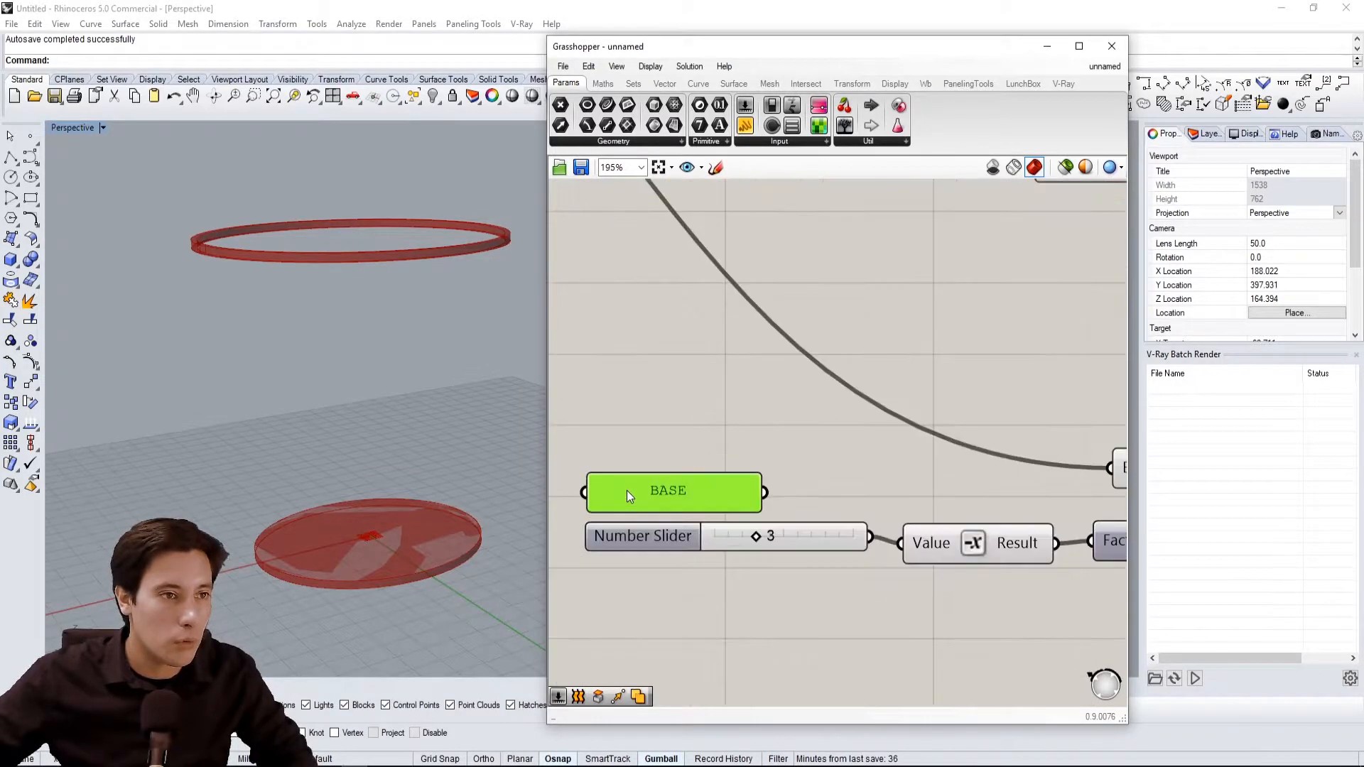
pyautogui.click(667, 436)
pyautogui.moveTo(672, 474); pyautogui.dragTo(680, 487)
pyautogui.click(677, 449)
# Hide the preview of the top lip's Extrude component and show it again
pyautogui.scroll(-4, 832, 440)
pyautogui.moveTo(1046, 400); pyautogui.dragTo(659, 449, button='right')
pyautogui.moveTo(892, 434); pyautogui.dragTo(726, 432, button='right')
pyautogui.click(863, 386)
pyautogui.rightClick(862, 388)
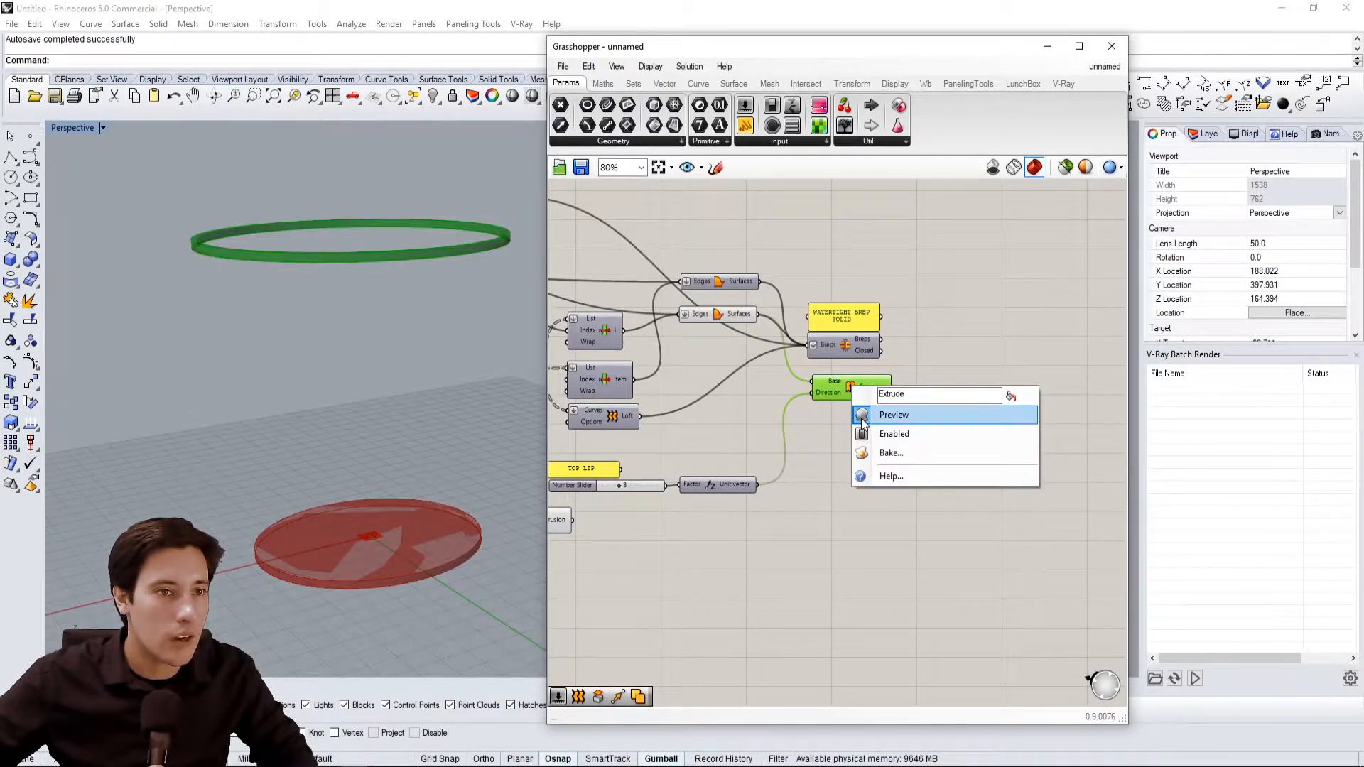
pyautogui.click(863, 417)
pyautogui.rightClick(854, 388)
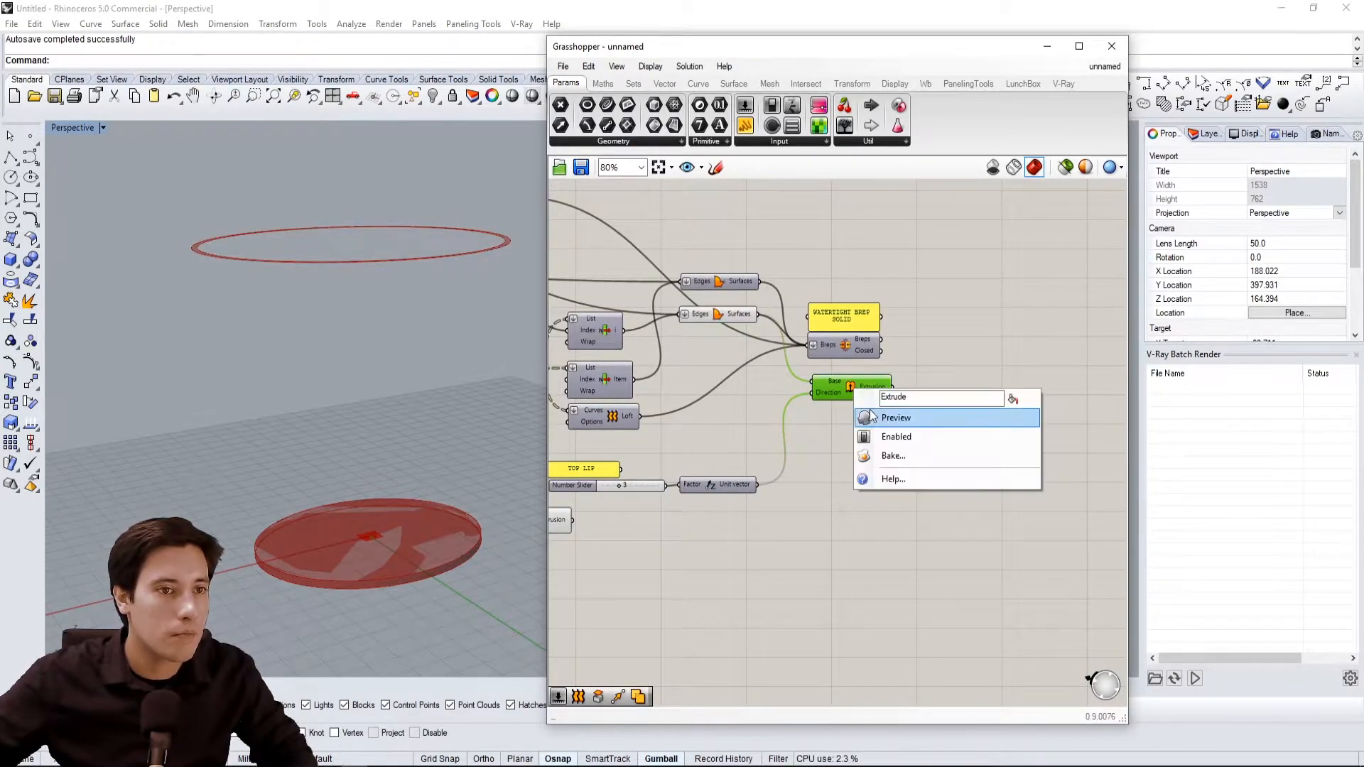
pyautogui.click(878, 416)
# Turn on the Brep Join component's preview and turn off the preview of the lower Boundary Surfaces component feeding it
pyautogui.moveTo(813, 327); pyautogui.dragTo(900, 416, button='right')
pyautogui.click(877, 374)
pyautogui.rightClick(884, 377)
pyautogui.click(917, 405)
pyautogui.click(792, 379)
pyautogui.middleClick(781, 417)
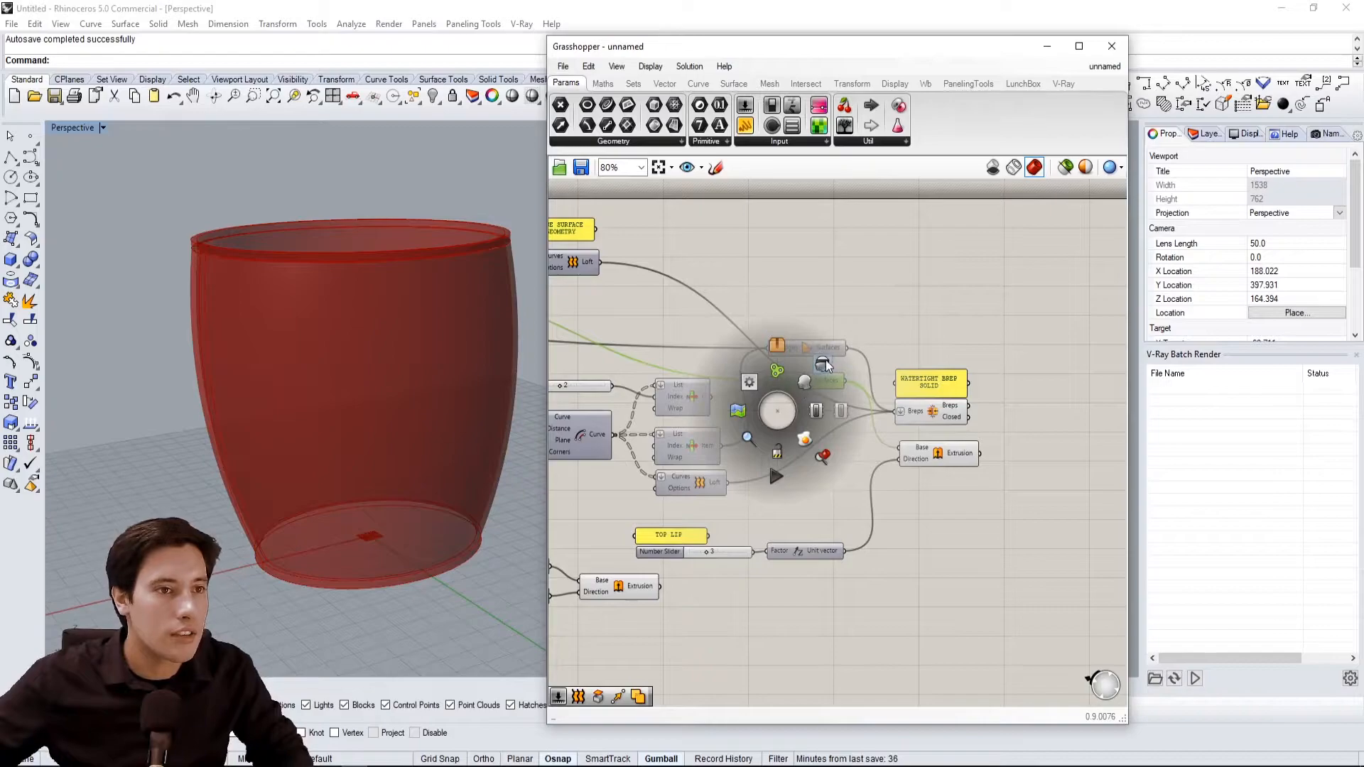
pyautogui.moveTo(781, 472); pyautogui.dragTo(910, 430, button='right')
pyautogui.moveTo(340, 360); pyautogui.dragTo(365, 319, button='right')
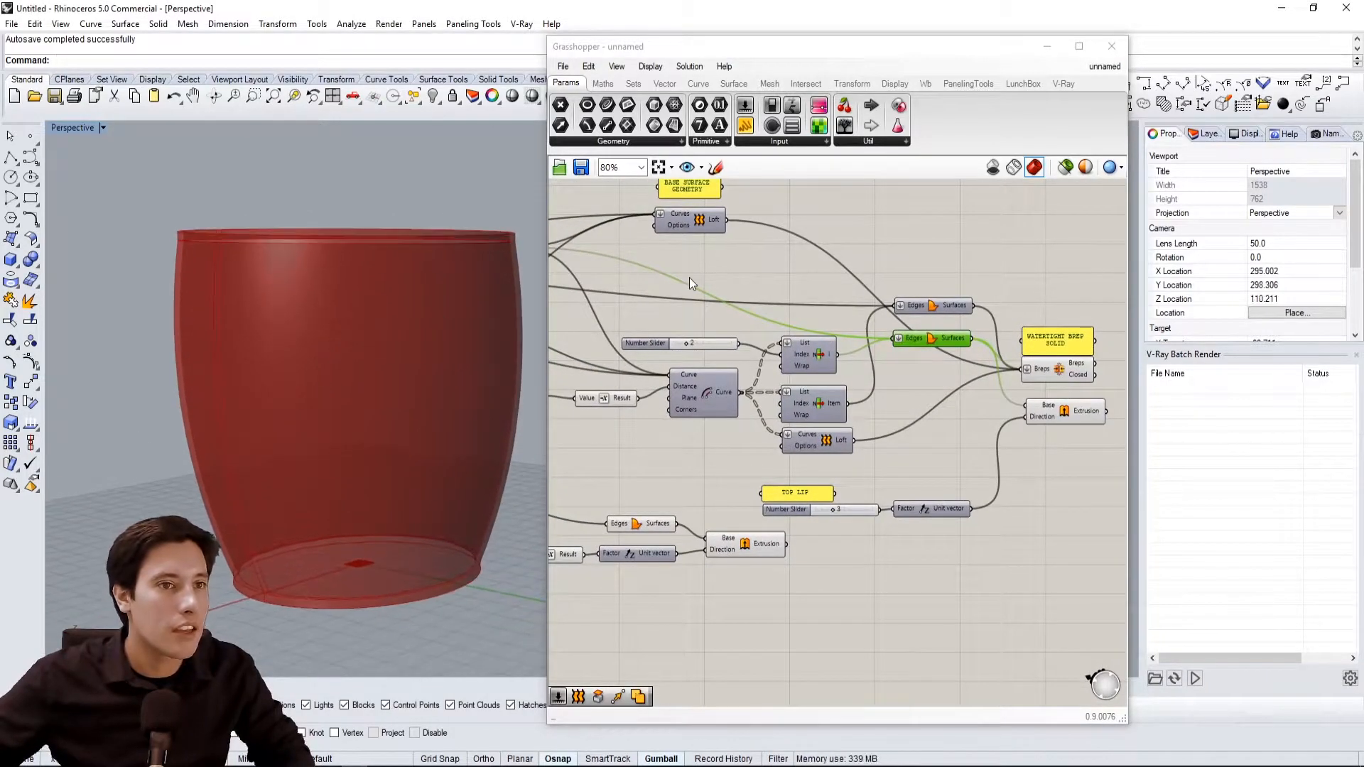
# Set the TOP LIP slider to 10 to make the upper rim extrusion taller
pyautogui.click(1073, 417)
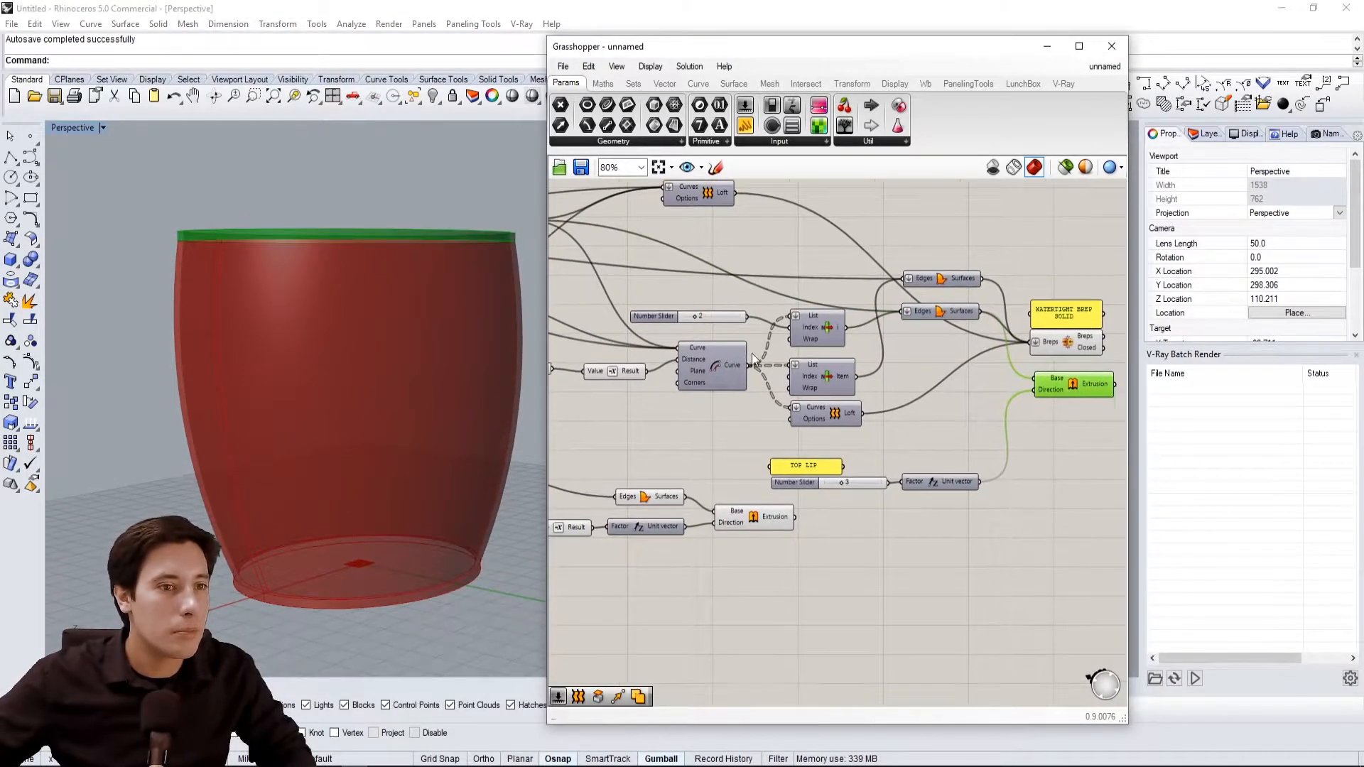
pyautogui.scroll(2, 855, 492)
pyautogui.moveTo(862, 510); pyautogui.dragTo(936, 516)
pyautogui.click(949, 604)
pyautogui.scroll(-4, 189, 265)
pyautogui.moveTo(235, 282); pyautogui.dragTo(279, 227, button='right')
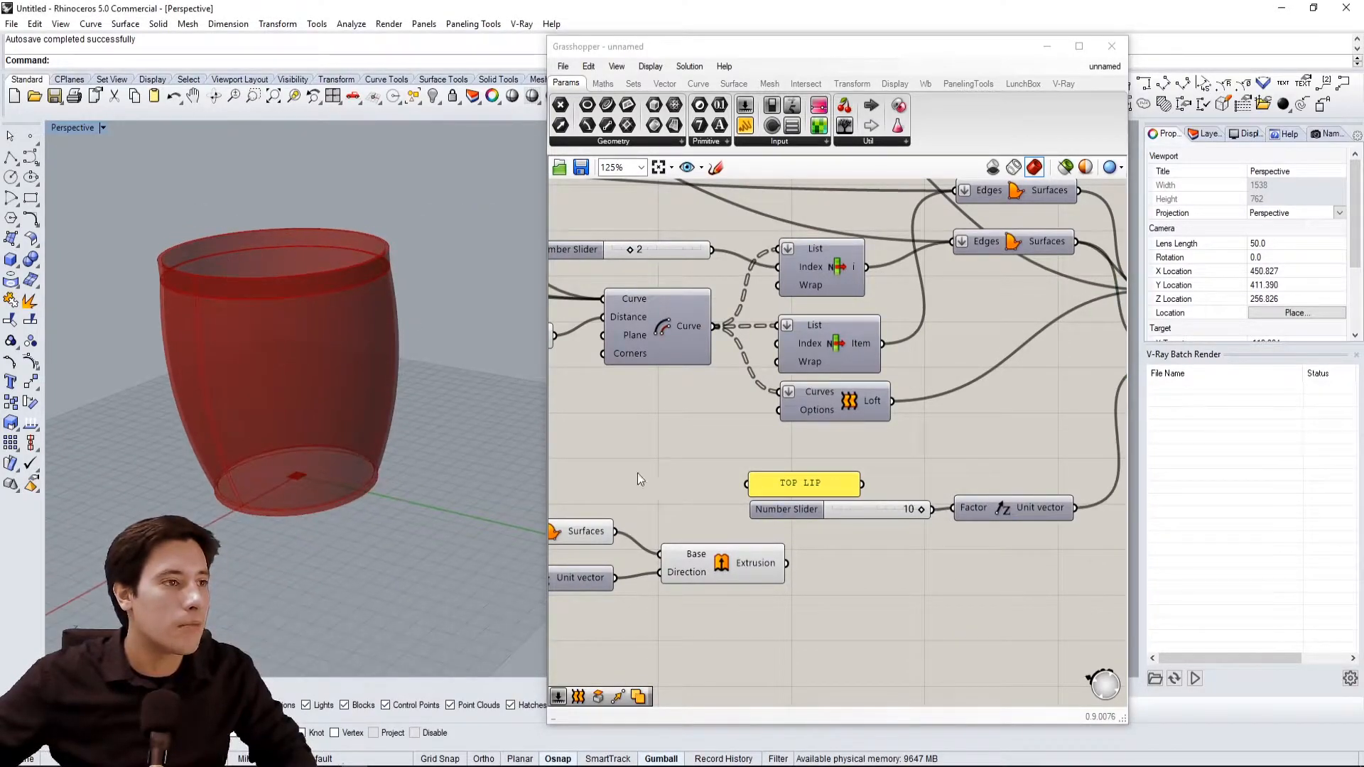
# Set the BASE slider to 10 to deepen the extrusion under the pot
pyautogui.moveTo(745, 493); pyautogui.dragTo(782, 434, button='right')
pyautogui.click(774, 491)
pyautogui.moveTo(678, 517); pyautogui.dragTo(908, 489, button='right')
pyautogui.moveTo(659, 490); pyautogui.dragTo(837, 495, button='right')
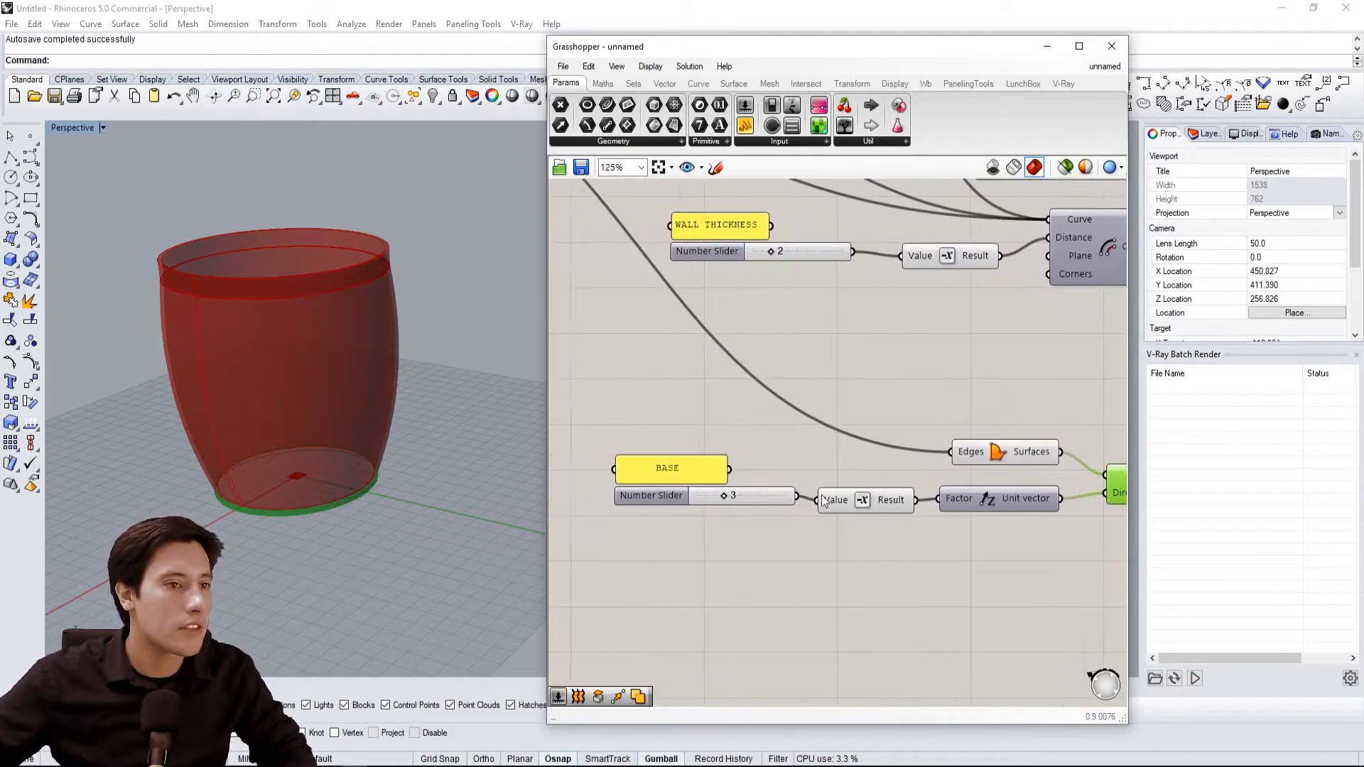
pyautogui.moveTo(725, 497); pyautogui.dragTo(796, 500)
pyautogui.click(760, 438)
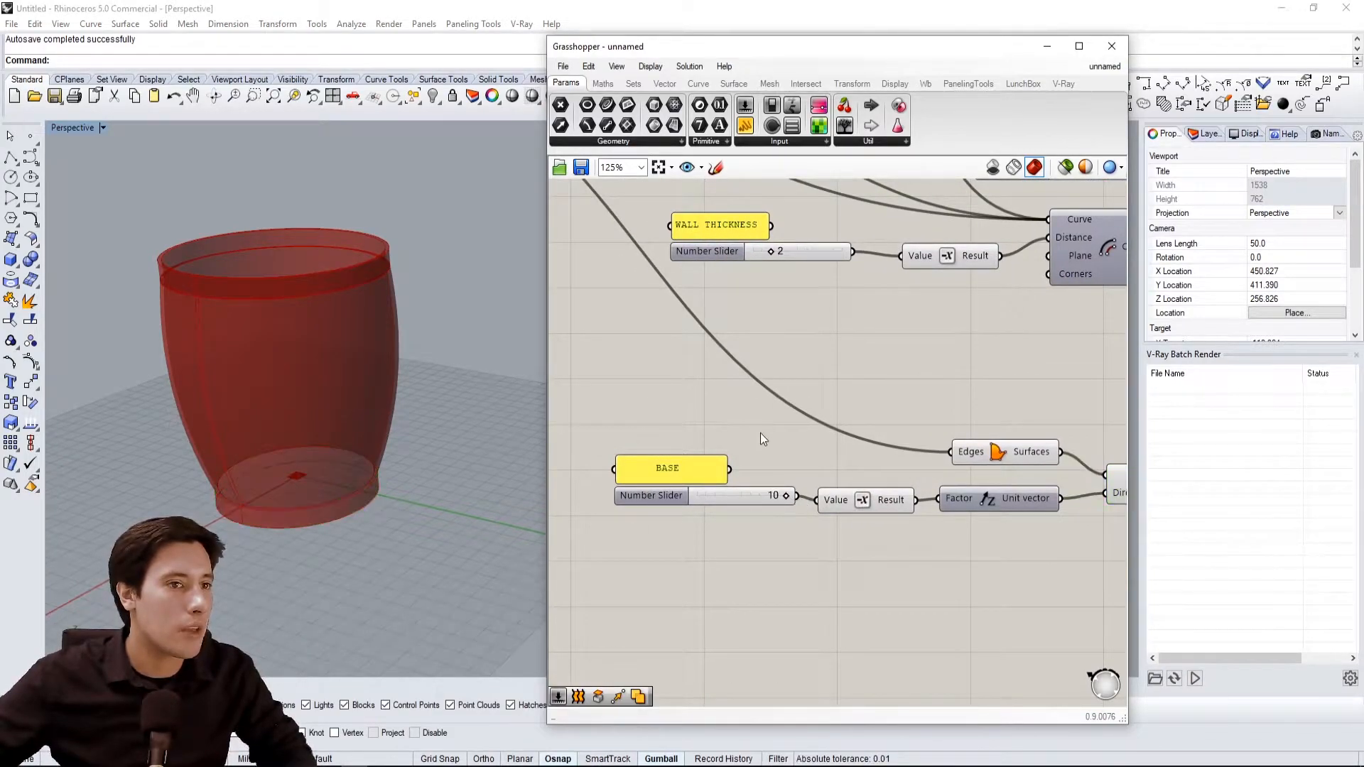
# Set the BASE CIRCLE SIZE slider to 100
pyautogui.scroll(-3, 822, 380)
pyautogui.moveTo(613, 303); pyautogui.dragTo(721, 423, button='right')
pyautogui.scroll(5, 668, 382)
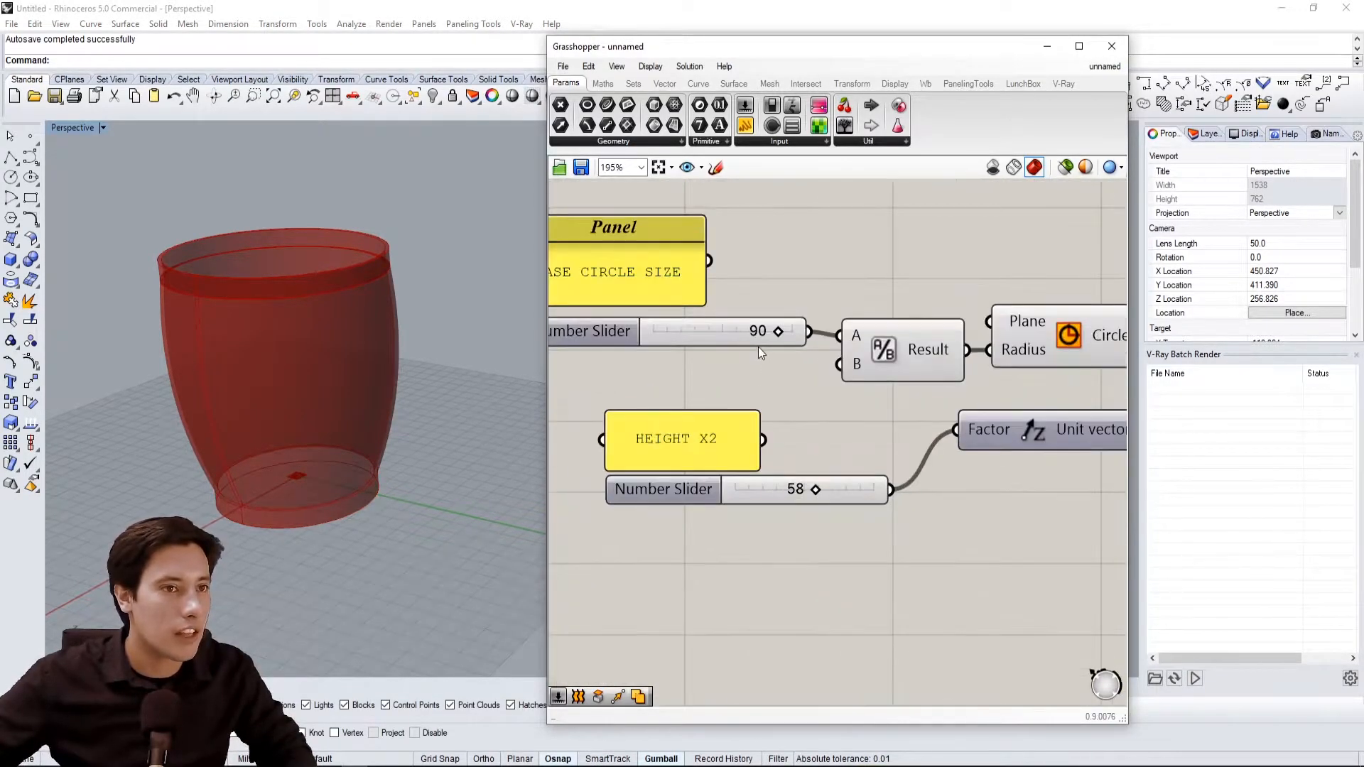
pyautogui.moveTo(752, 330); pyautogui.dragTo(837, 337)
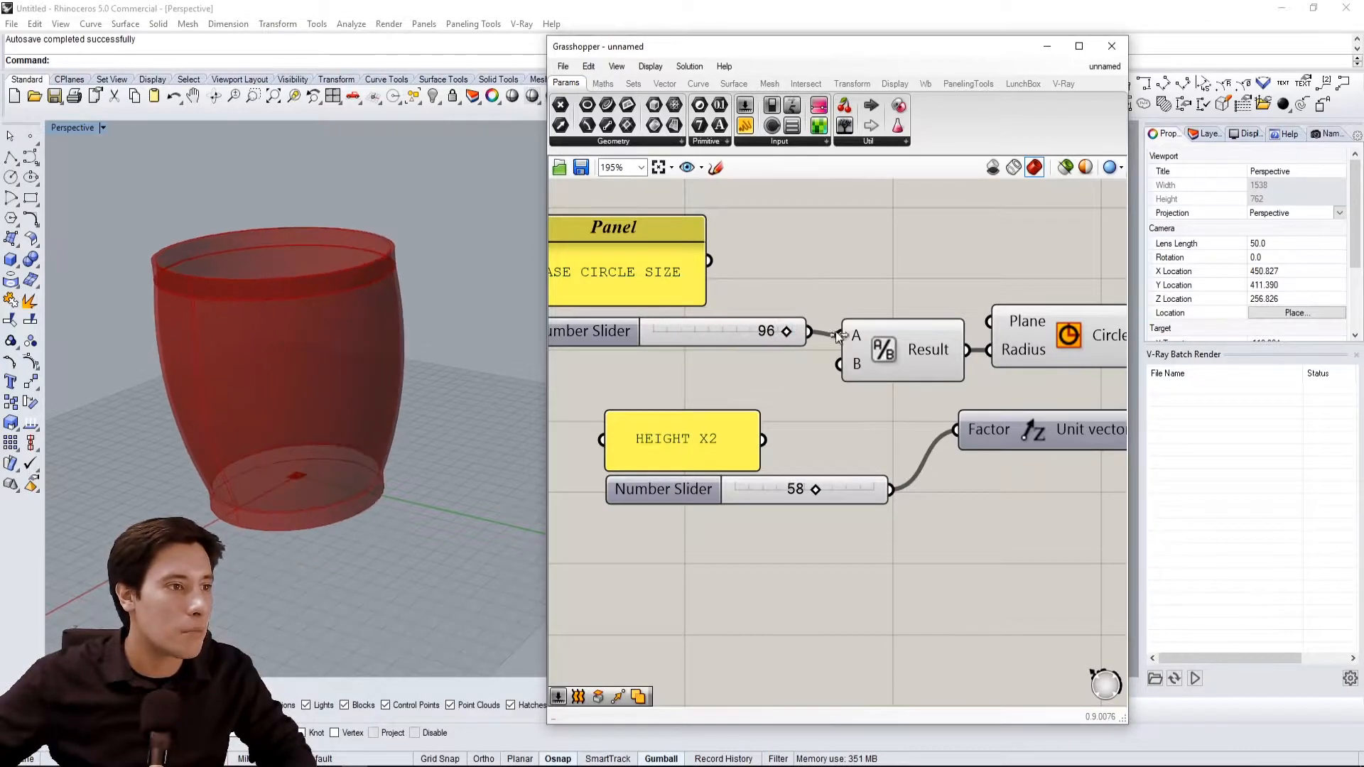
# Set the HEIGHT X2 slider to 31 to shorten the pot
pyautogui.moveTo(817, 492); pyautogui.dragTo(779, 492)
pyautogui.moveTo(320, 476); pyautogui.dragTo(495, 450, button='right')
pyautogui.scroll(-1, 803, 405)
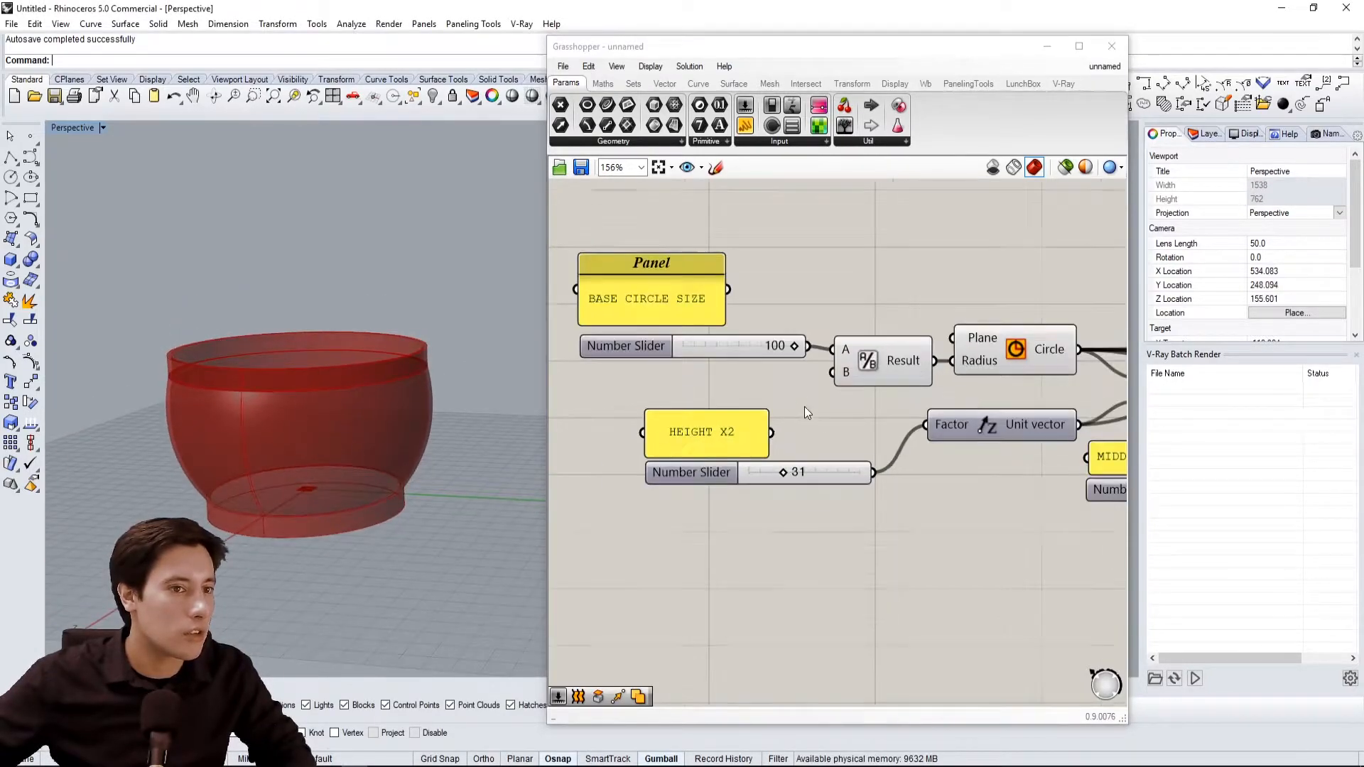
# Set the MIDDLE OFFSET slider to its maximum of 15
pyautogui.moveTo(1042, 482); pyautogui.dragTo(805, 439, button='right')
pyautogui.scroll(-2, 895, 399)
pyautogui.moveTo(949, 390); pyautogui.dragTo(789, 424, button='right')
pyautogui.scroll(1, 802, 457)
pyautogui.scroll(1, 802, 461)
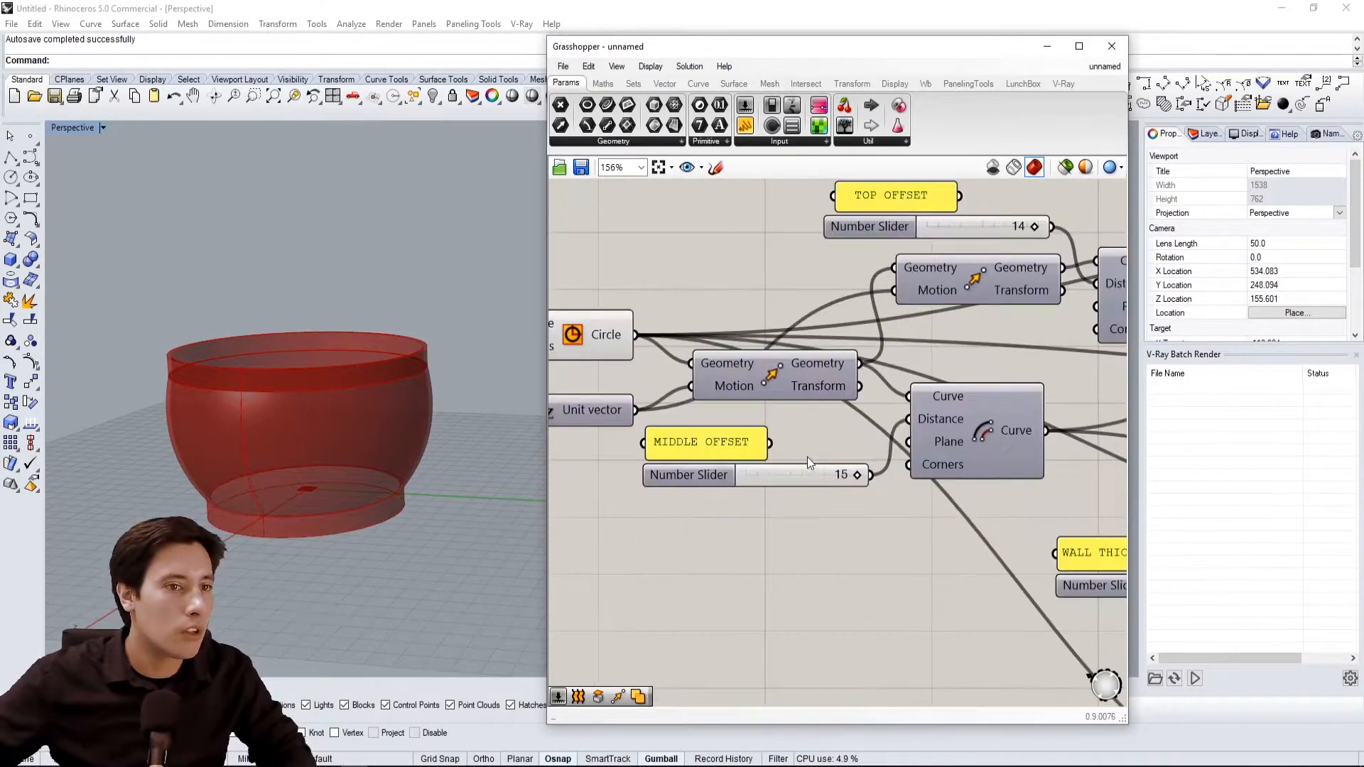
pyautogui.moveTo(856, 473); pyautogui.dragTo(915, 476)
# Set the TOP OFFSET slider to 9 to narrow the pot's opening
pyautogui.moveTo(980, 382); pyautogui.dragTo(845, 405, button='right')
pyautogui.scroll(-1, 946, 395)
pyautogui.moveTo(952, 395); pyautogui.dragTo(803, 430, button='right')
pyautogui.scroll(1, 753, 321)
pyautogui.moveTo(753, 319); pyautogui.dragTo(825, 338, button='right')
pyautogui.moveTo(824, 330)
pyautogui.mouseDown()
pyautogui.moveTo(771, 328)
pyautogui.moveTo(808, 328)
pyautogui.mouseUp()
pyautogui.moveTo(726, 296); pyautogui.dragTo(832, 297, button='right')
pyautogui.moveTo(832, 260); pyautogui.dragTo(762, 344)
pyautogui.moveTo(287, 356); pyautogui.dragTo(324, 348, button='right')
pyautogui.click(786, 211)
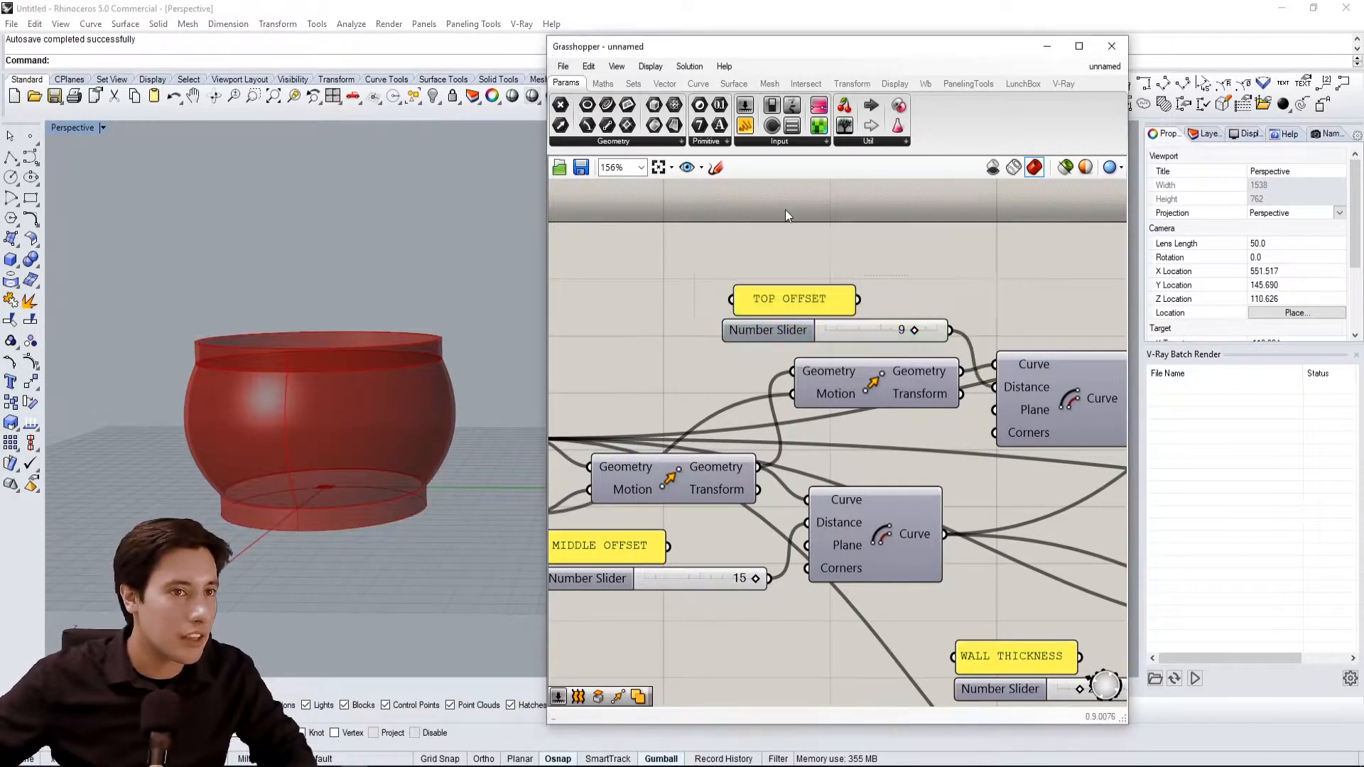
# Try a WALL THICKNESS value of 4
pyautogui.scroll(-6, 873, 331)
pyautogui.scroll(-1, 888, 431)
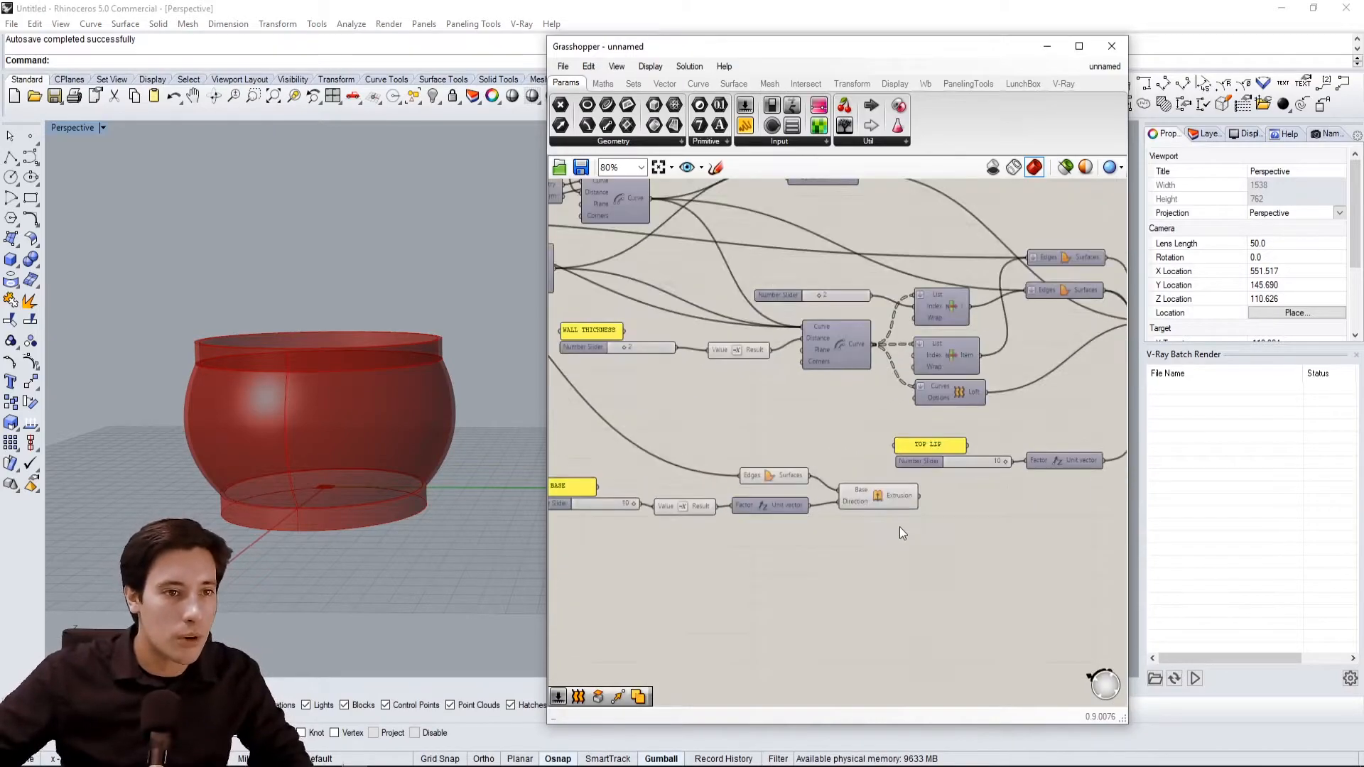
pyautogui.scroll(-1, 959, 454)
pyautogui.moveTo(1049, 518); pyautogui.dragTo(566, 270)
pyautogui.click(601, 272)
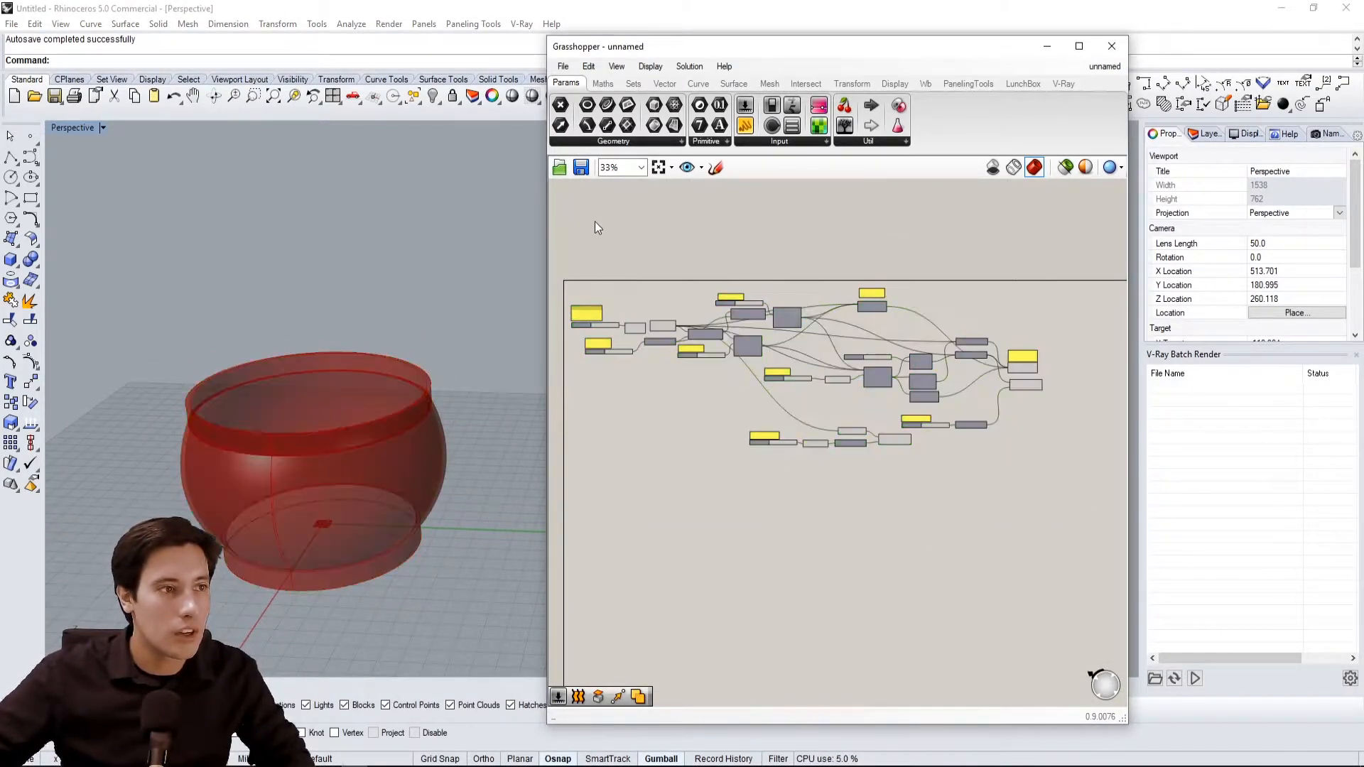
pyautogui.scroll(10, 769, 434)
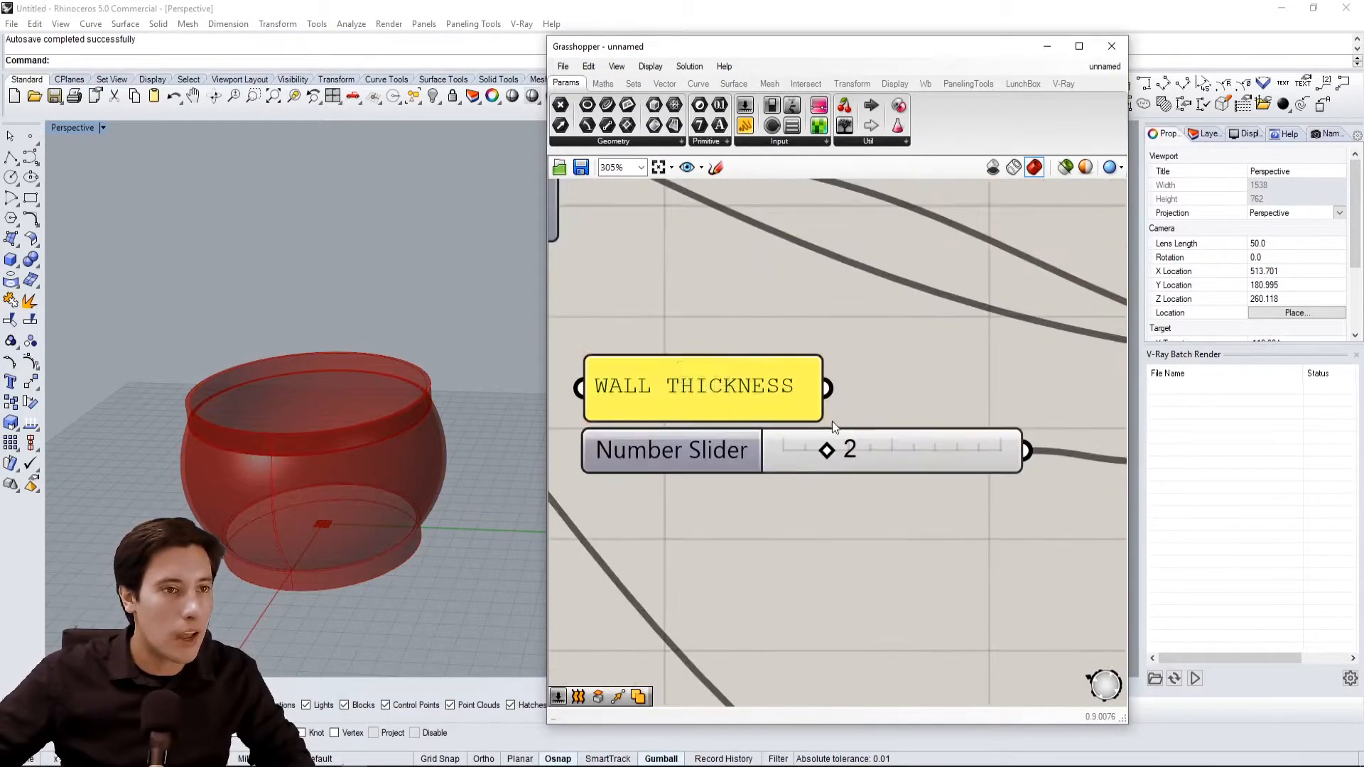
pyautogui.moveTo(833, 455); pyautogui.dragTo(868, 447)
pyautogui.scroll(-8, 867, 355)
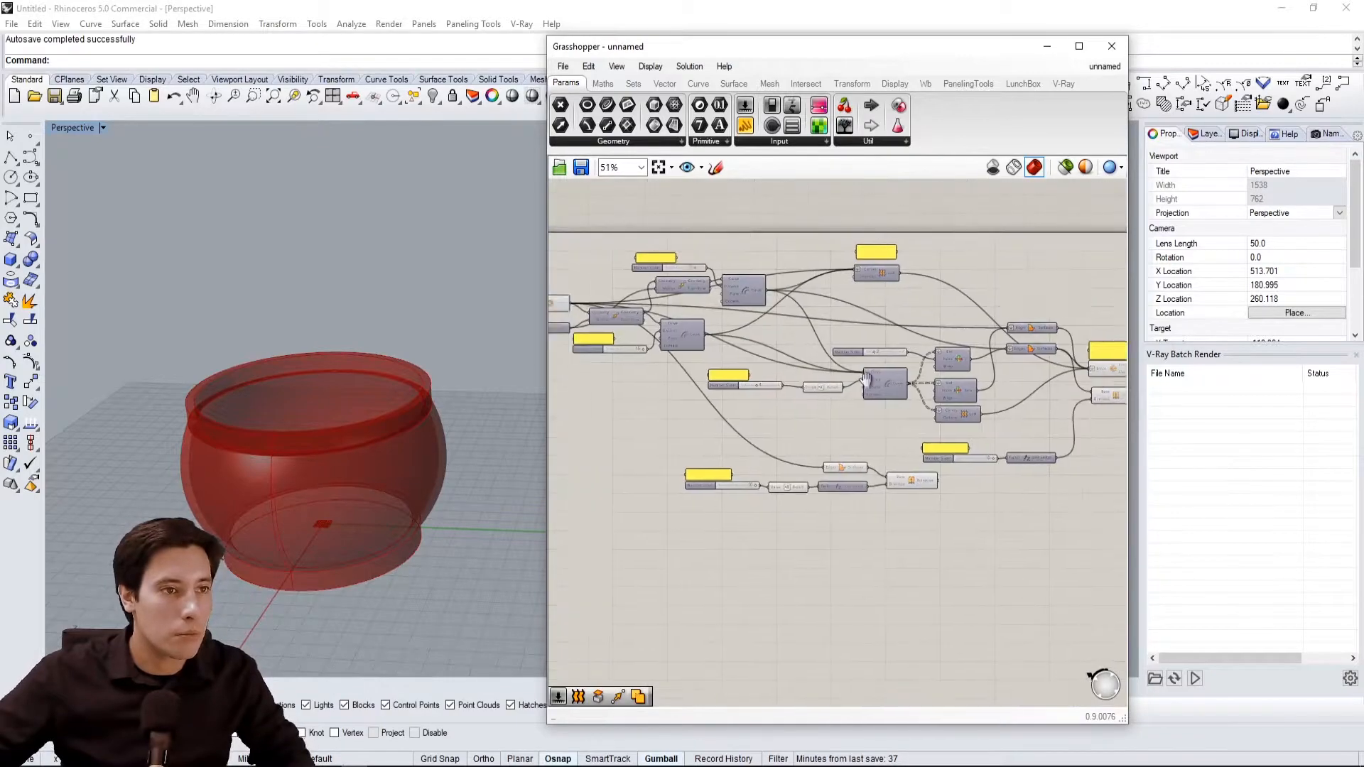
# Set the WALL THICKNESS slider to 2
pyautogui.scroll(5, 846, 411)
pyautogui.doubleClick(833, 408)
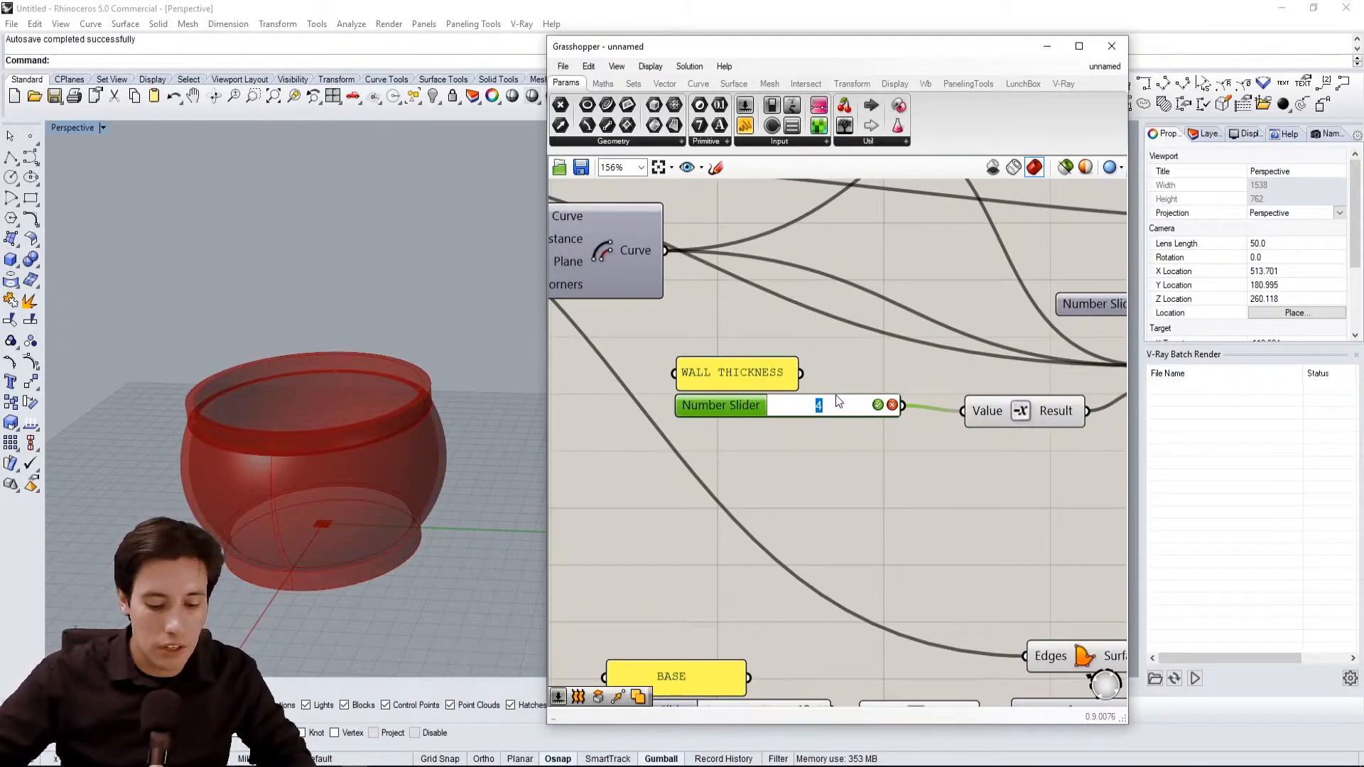
pyautogui.write('2')
pyautogui.press('Return')
pyautogui.click(827, 421)
# Examine the joined brep wall in relation to the separate top lip and base extrusions
pyautogui.scroll(-2, 827, 421)
pyautogui.scroll(-2, 846, 438)
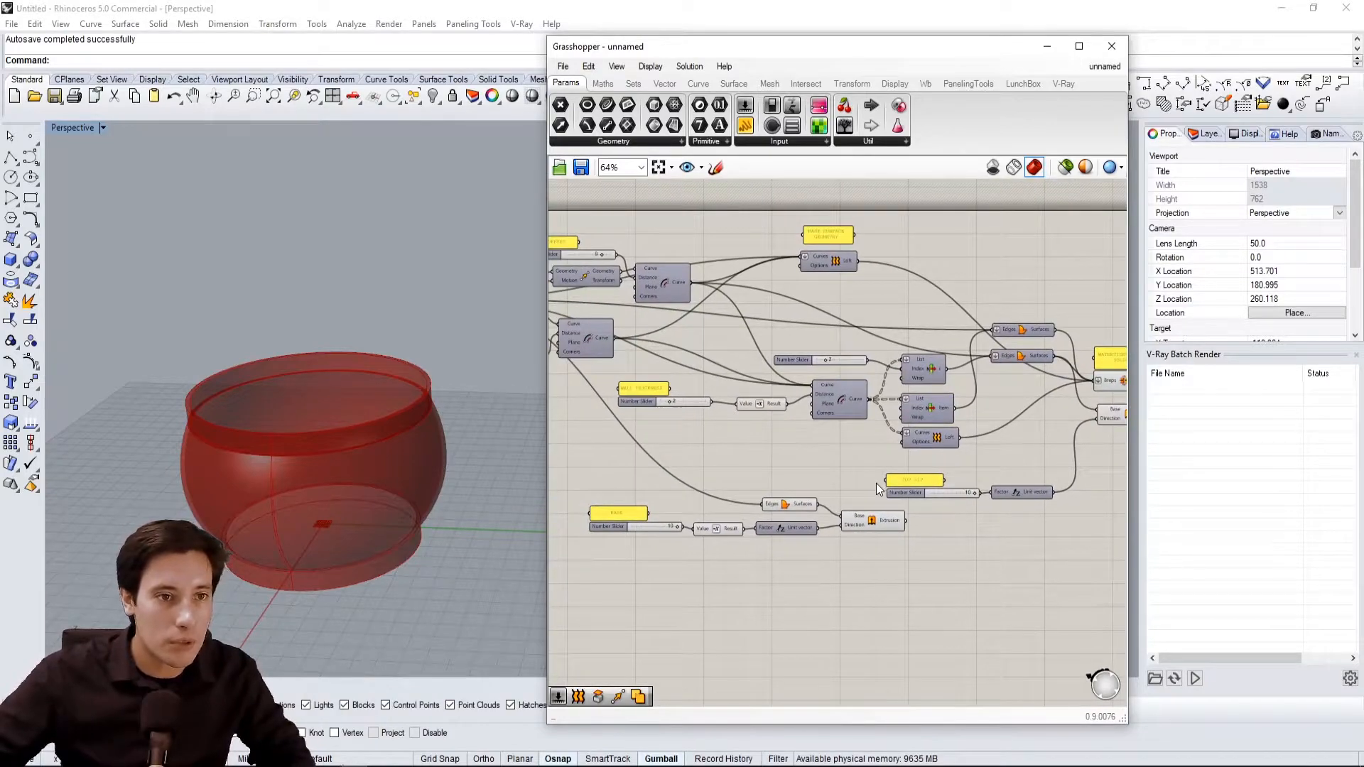
pyautogui.scroll(-1, 785, 466)
pyautogui.scroll(2, 1062, 435)
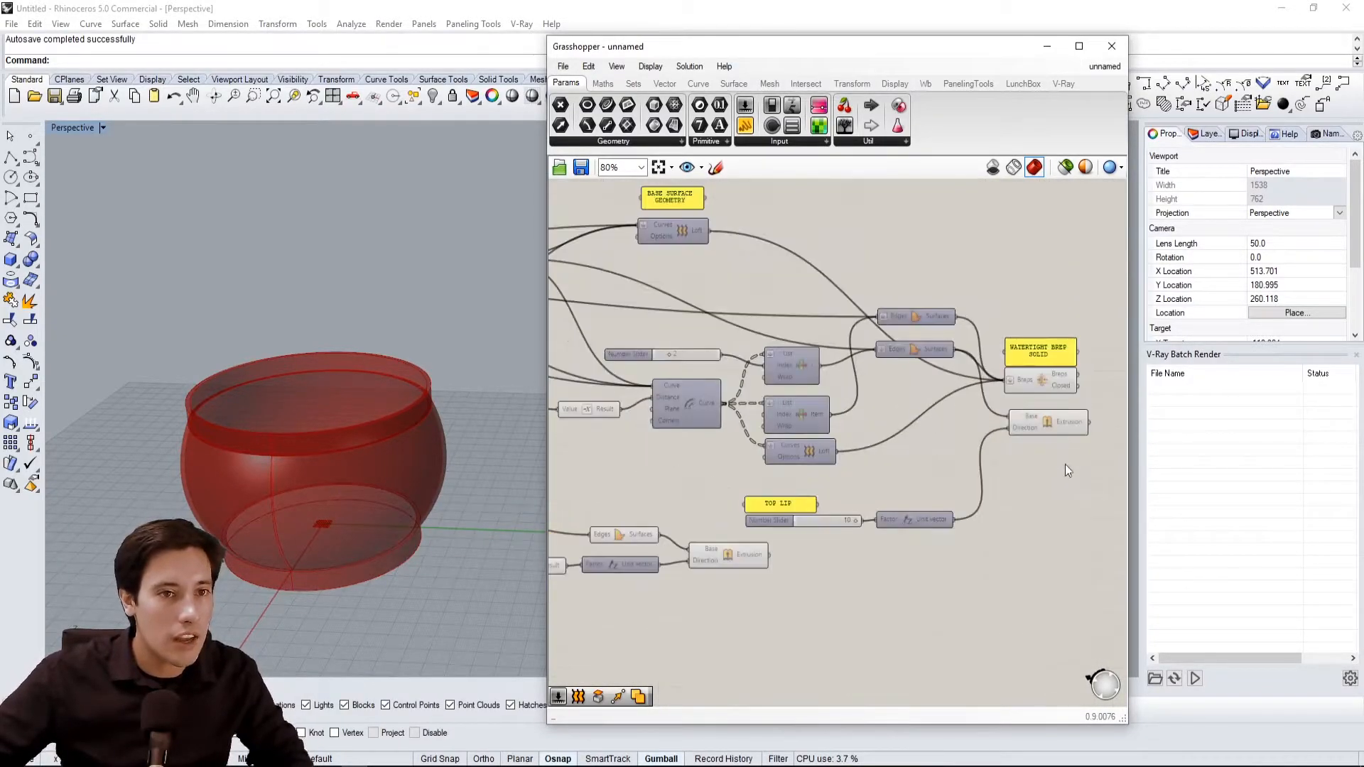
pyautogui.moveTo(1063, 464); pyautogui.dragTo(1035, 474, button='right')
pyautogui.moveTo(1043, 483); pyautogui.dragTo(1017, 456)
pyautogui.click(1013, 388)
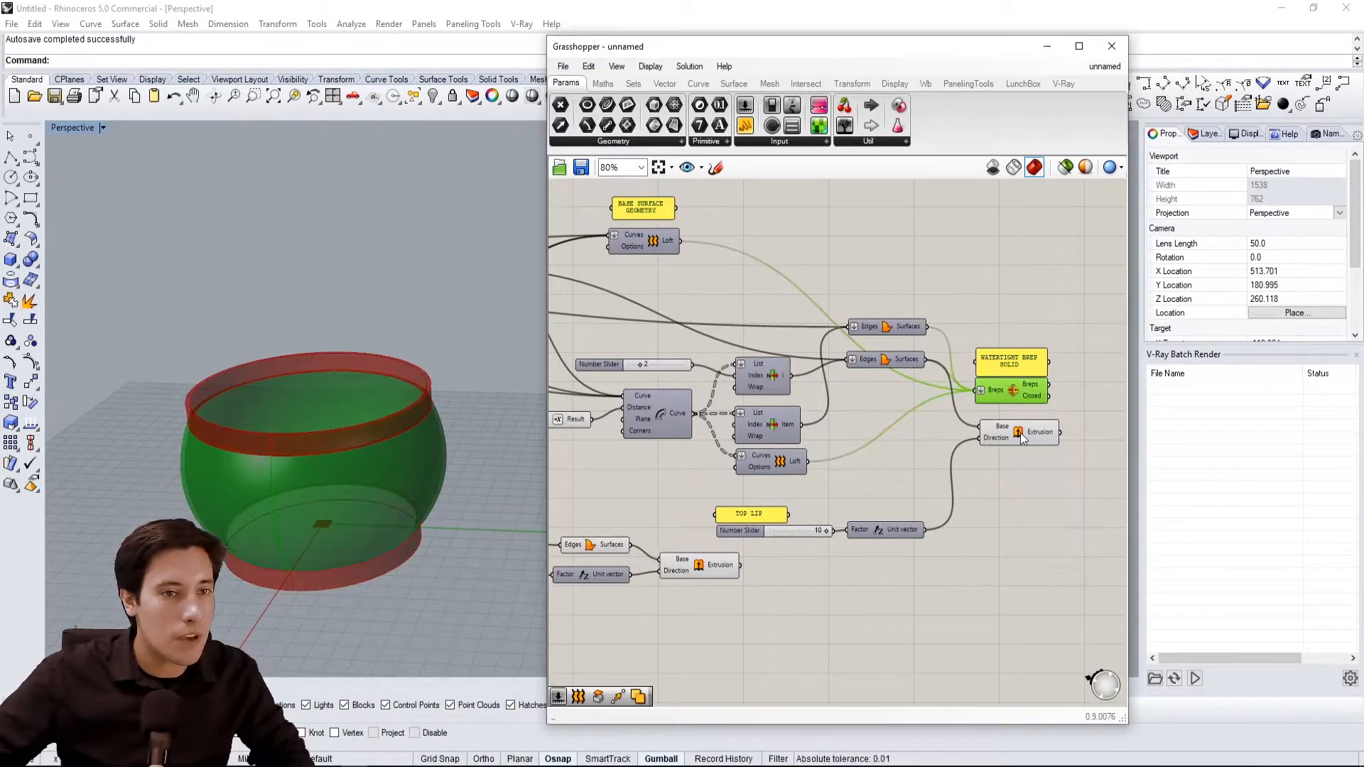
pyautogui.moveTo(388, 489); pyautogui.dragTo(317, 425, button='right')
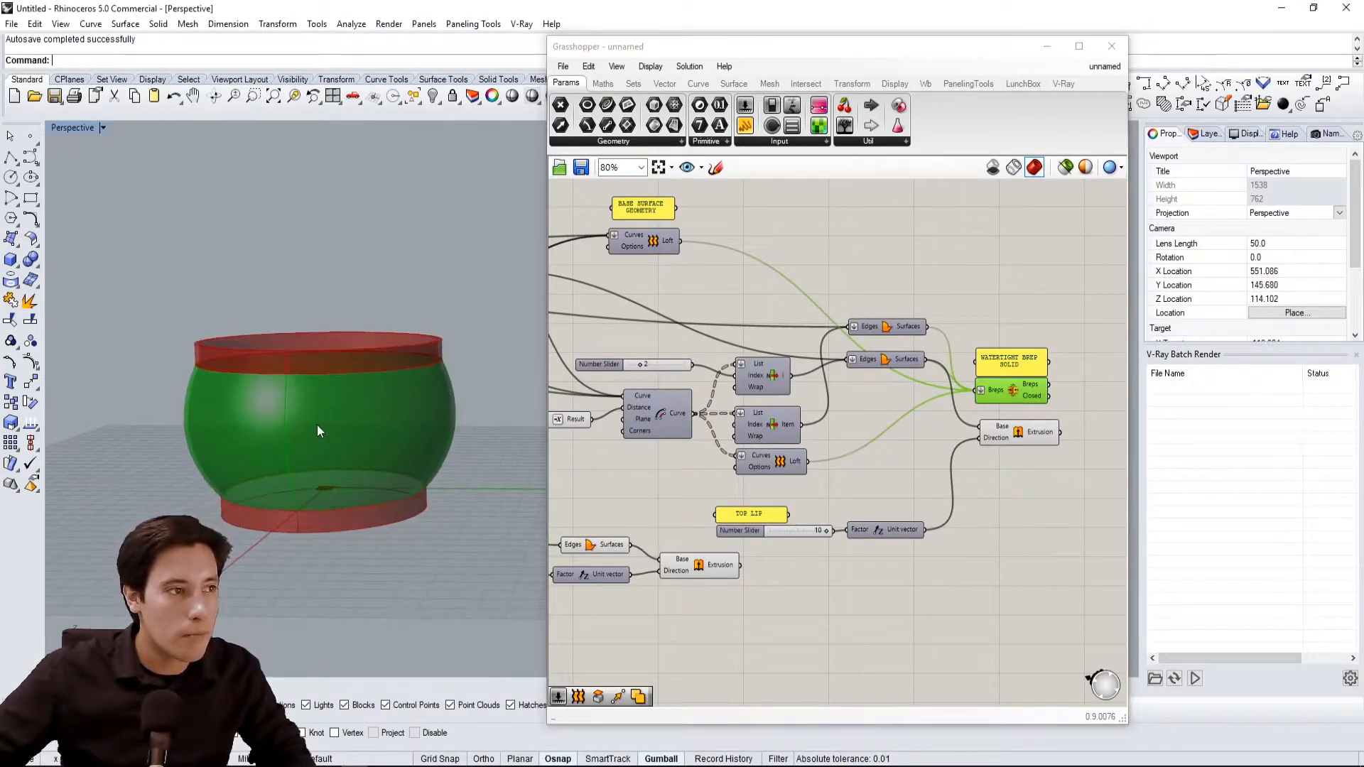
pyautogui.moveTo(476, 457); pyautogui.dragTo(382, 385, button='right')
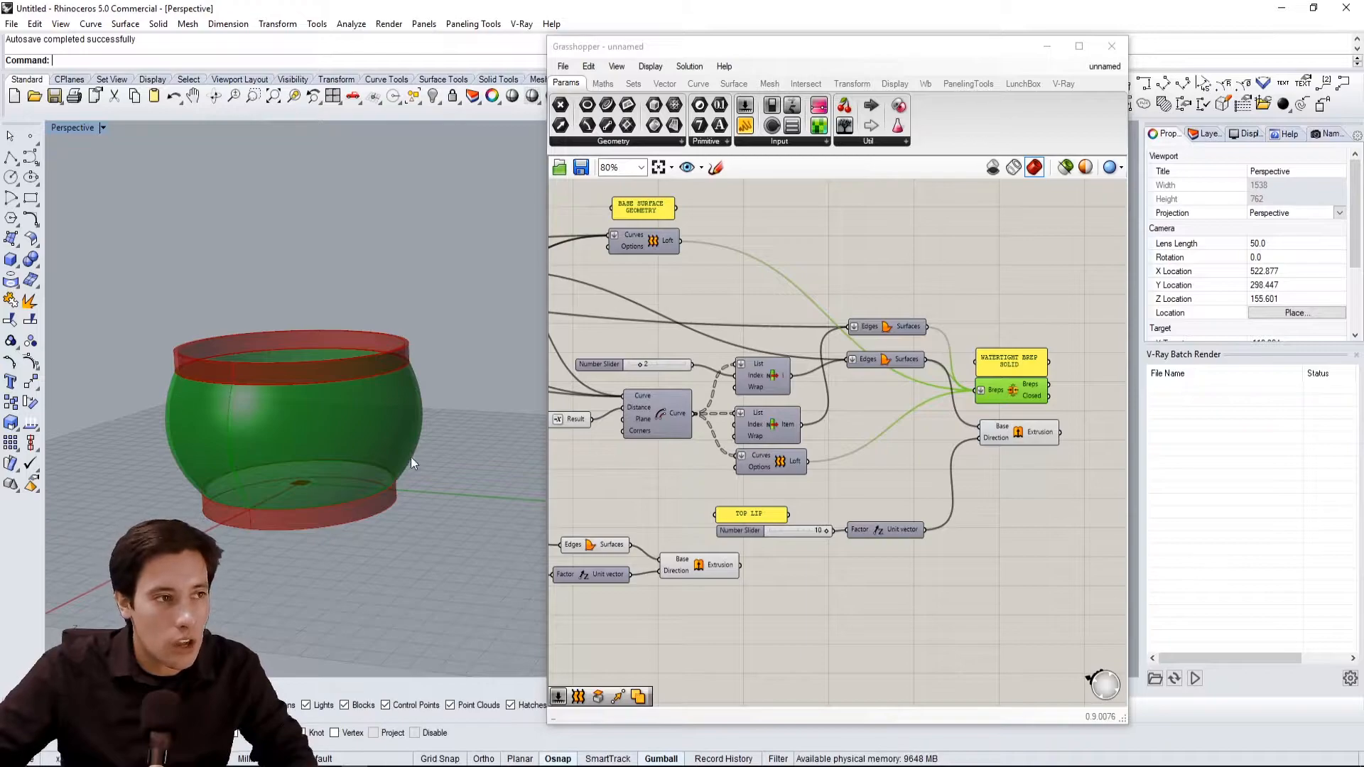
pyautogui.click(985, 284)
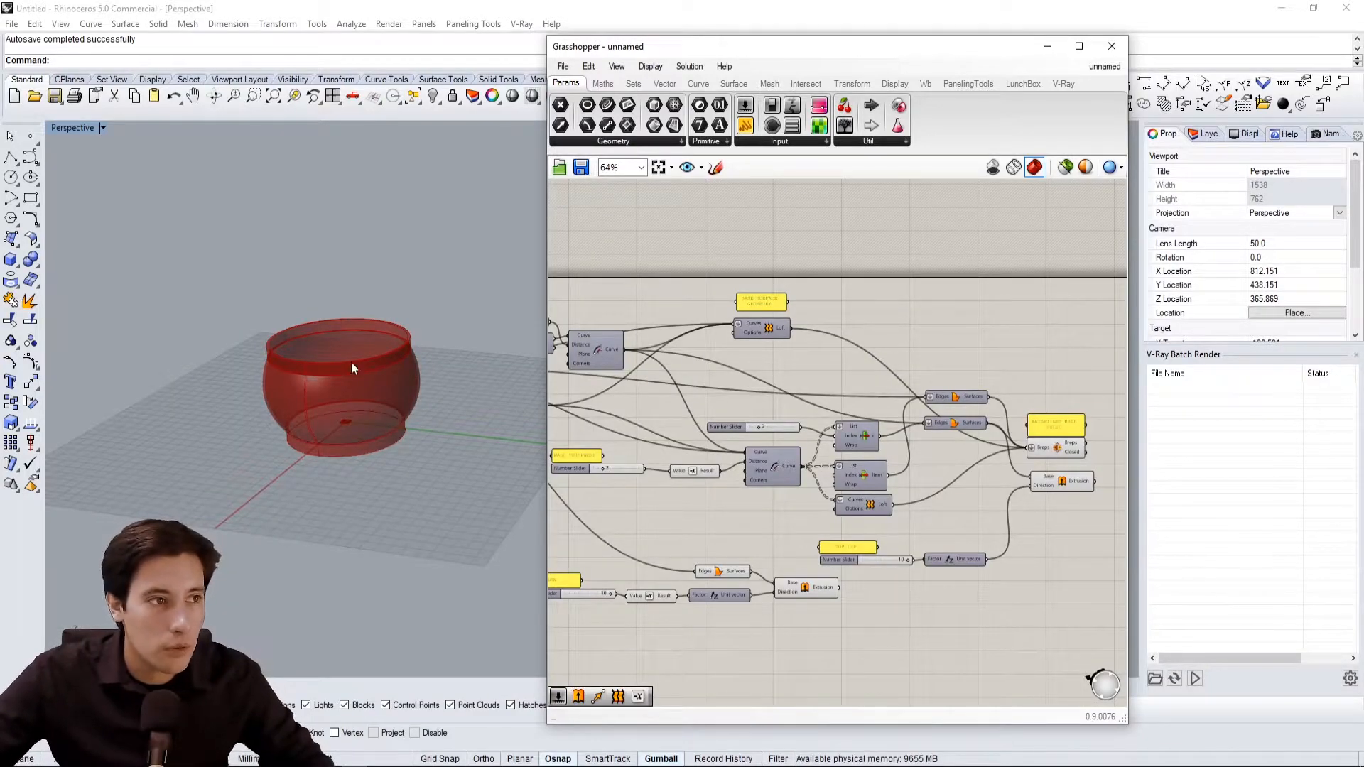
pyautogui.click(1064, 457)
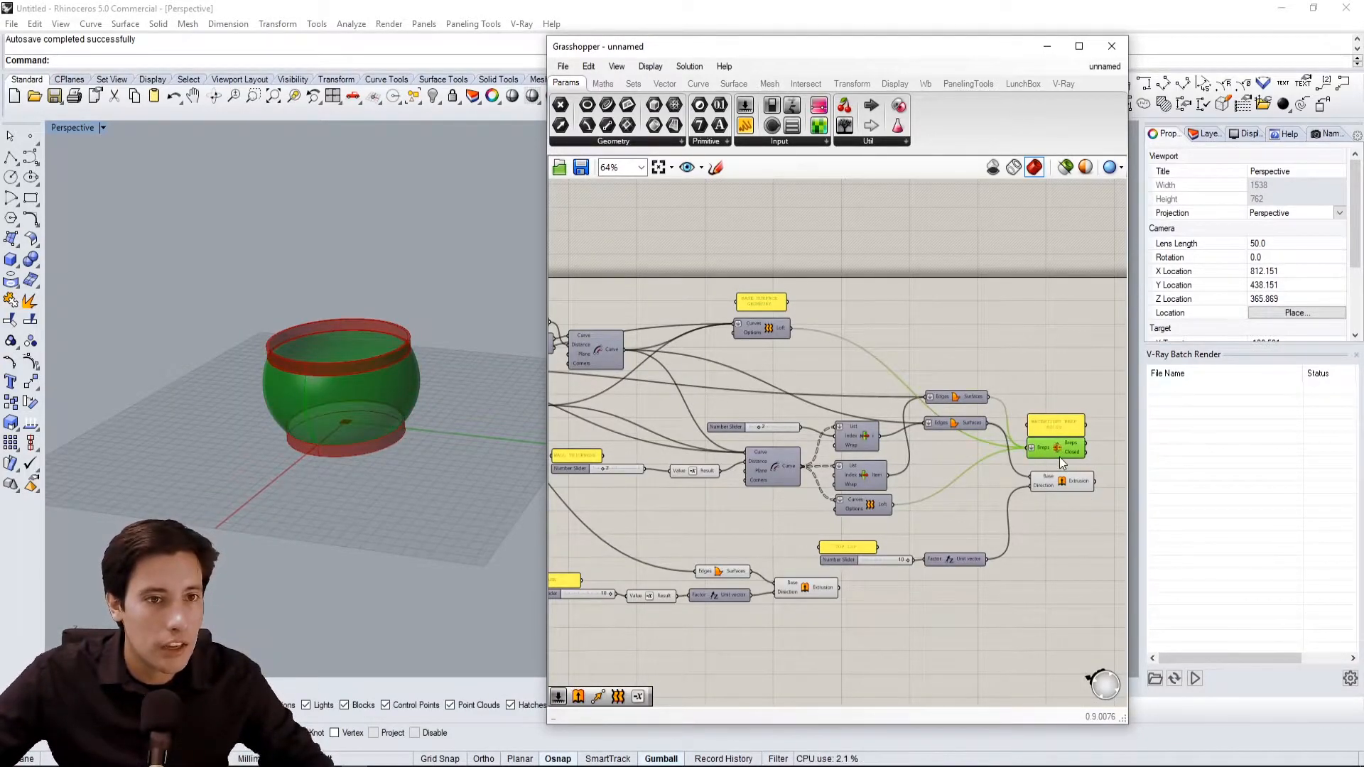
# Bake the watertight brep together with the top lip extrusion and the base extrusion into the Rhino model
pyautogui.scroll(3, 1061, 455)
pyautogui.moveTo(1021, 444); pyautogui.dragTo(1000, 432, button='right')
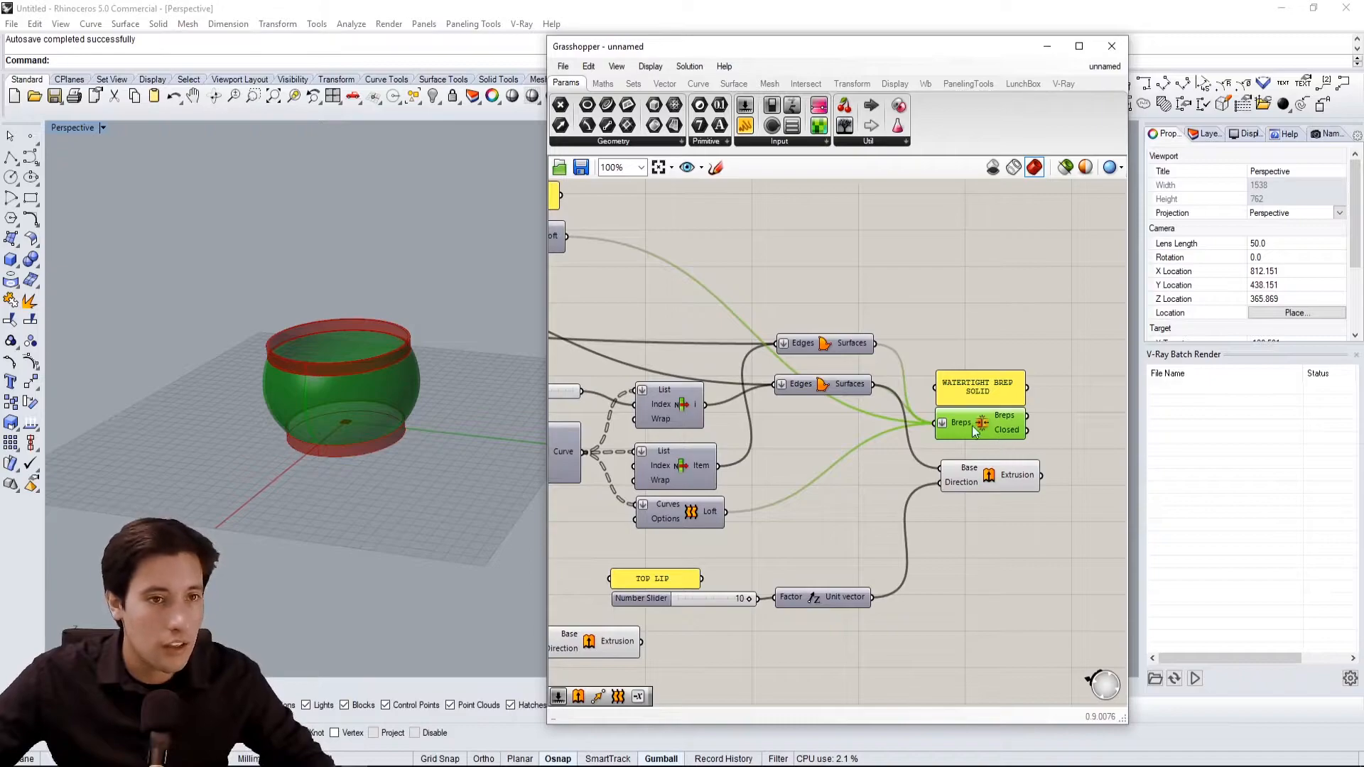
pyautogui.keyDown('shift'); pyautogui.click(987, 483); pyautogui.keyUp('shift')
pyautogui.moveTo(567, 636); pyautogui.dragTo(579, 608, button='right')
pyautogui.keyDown('shift'); pyautogui.click(633, 598); pyautogui.keyUp('shift')
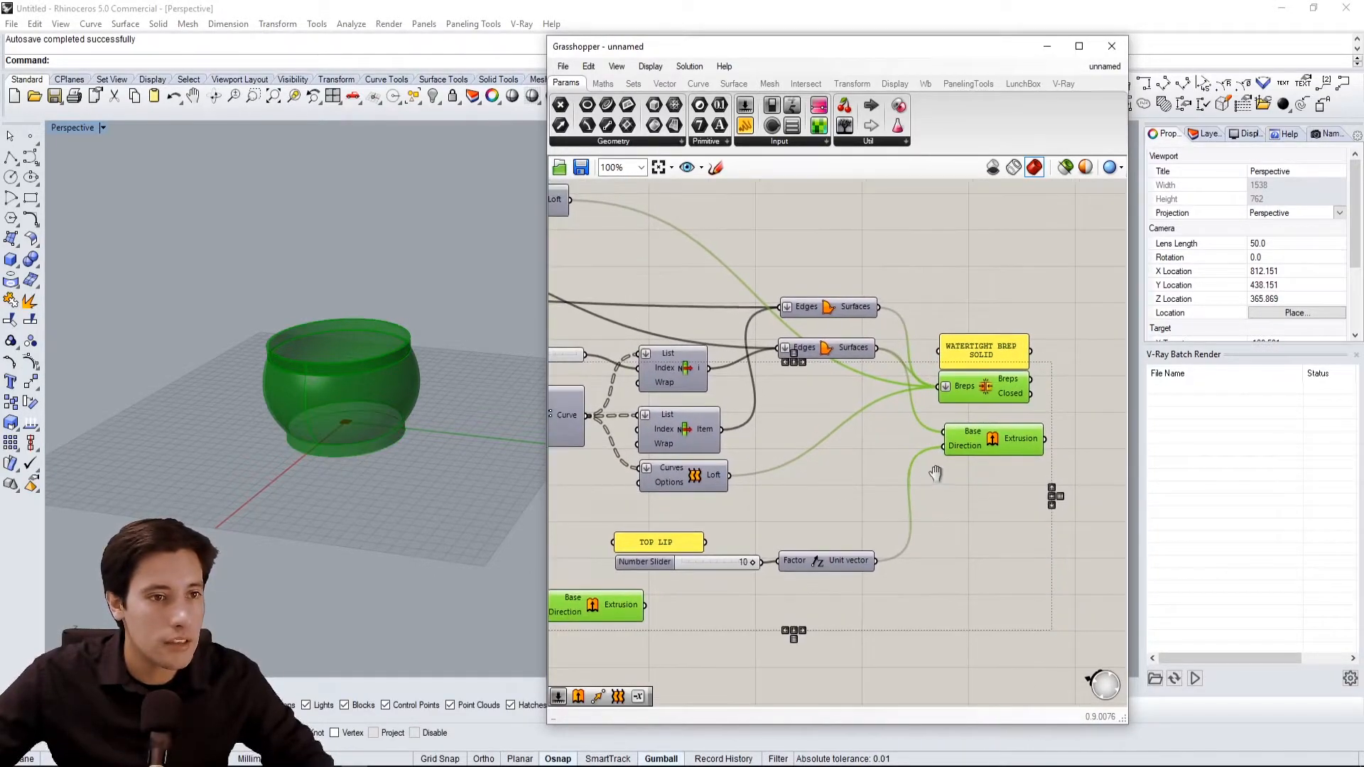
pyautogui.middleClick(971, 479)
pyautogui.click(997, 509)
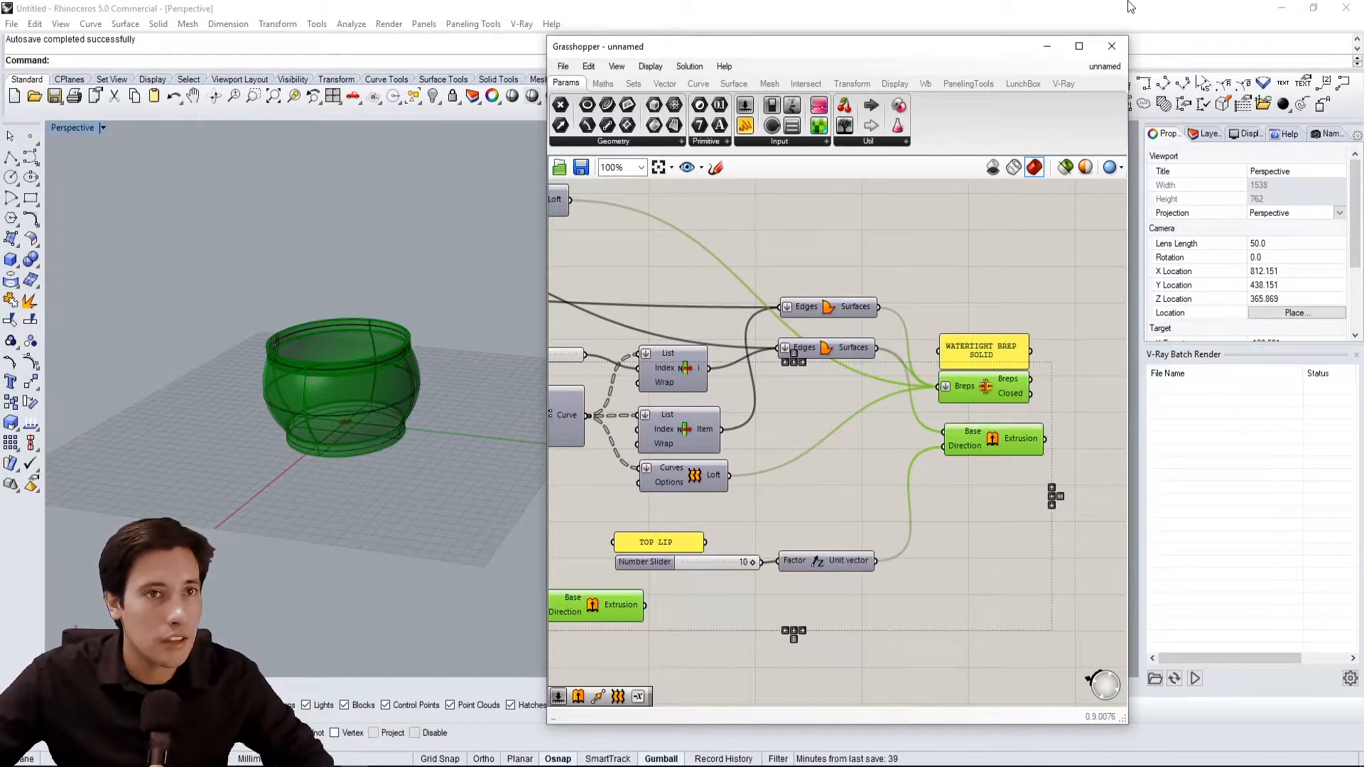
# Turn off the Grasshopper geometry preview, clear the definition window off the model and set the perspective viewport to Shaded display
pyautogui.click(994, 167)
pyautogui.moveTo(997, 44); pyautogui.dragTo(1047, 675)
pyautogui.click(61, 132)
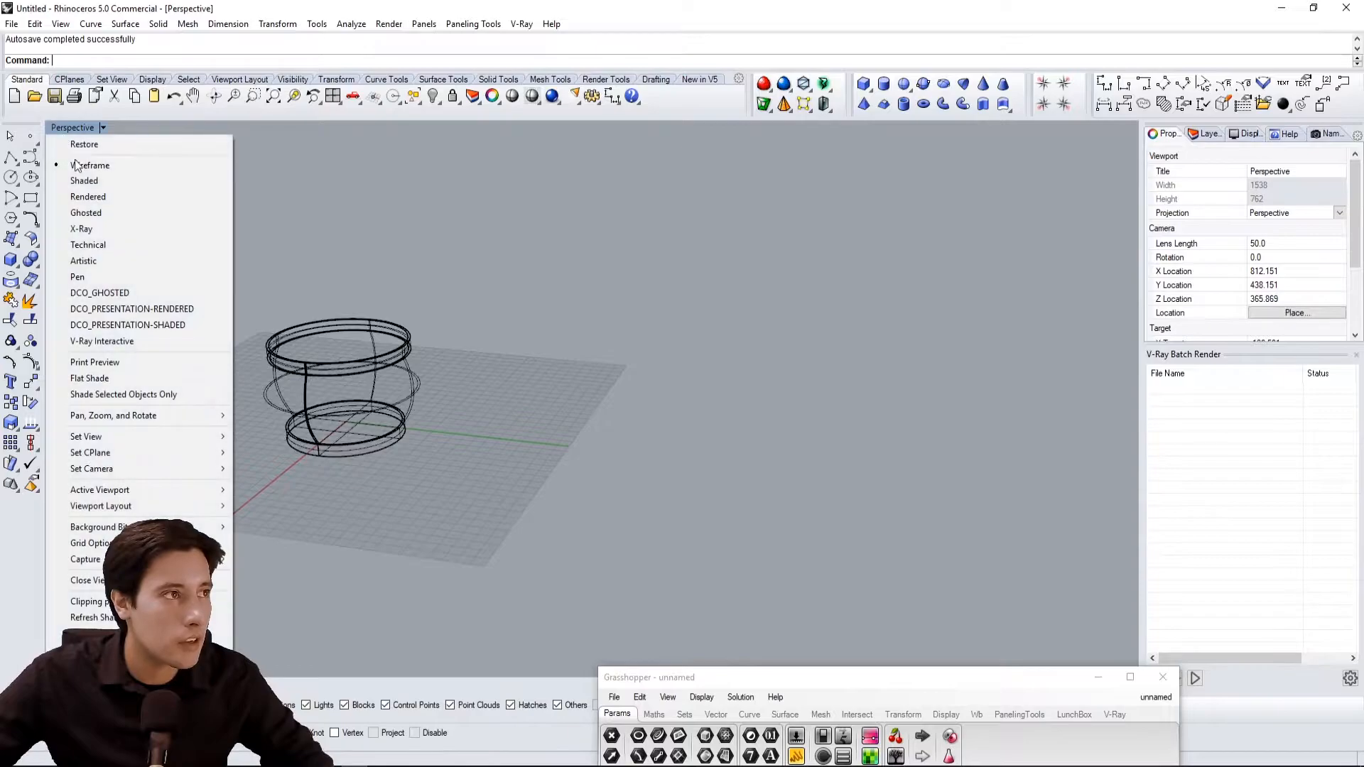
pyautogui.click(91, 179)
# Examine the baked pot wall polysurface up close as a separate object from the lip and base
pyautogui.scroll(5, 334, 319)
pyautogui.moveTo(347, 369); pyautogui.dragTo(328, 398, button='right')
pyautogui.scroll(6, 236, 318)
pyautogui.click(237, 318)
pyautogui.scroll(-2, 318, 375)
pyautogui.click(338, 437)
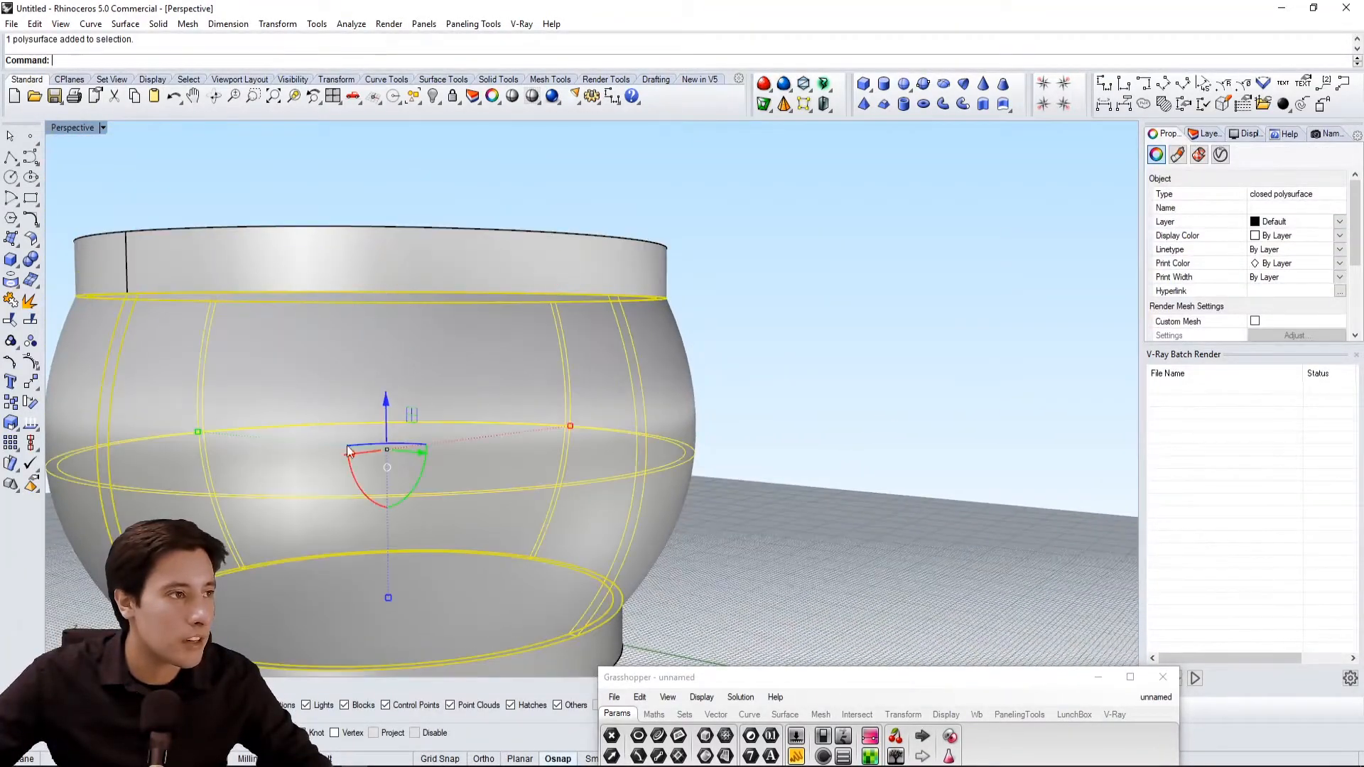
pyautogui.keyDown('shift'); pyautogui.moveTo(398, 476); pyautogui.dragTo(540, 302, button='right'); pyautogui.keyUp('shift')
# Boolean union the baked pot wall, top lip and base into one solid
pyautogui.click(454, 454)
pyautogui.moveTo(506, 390); pyautogui.dragTo(617, 420, button='right')
pyautogui.scroll(-4, 576, 398)
pyautogui.keyDown('shift'); pyautogui.click(676, 291); pyautogui.keyUp('shift')
pyautogui.keyDown('shift'); pyautogui.click(682, 317); pyautogui.keyUp('shift')
pyautogui.write('BU')
pyautogui.press('Return')
# Check the united pot solid by selecting it, and delete it from the model
pyautogui.click(689, 374)
pyautogui.moveTo(650, 398); pyautogui.dragTo(800, 415, button='right')
pyautogui.press('Escape')
pyautogui.click(750, 435)
pyautogui.click(843, 503)
pyautogui.click(710, 367)
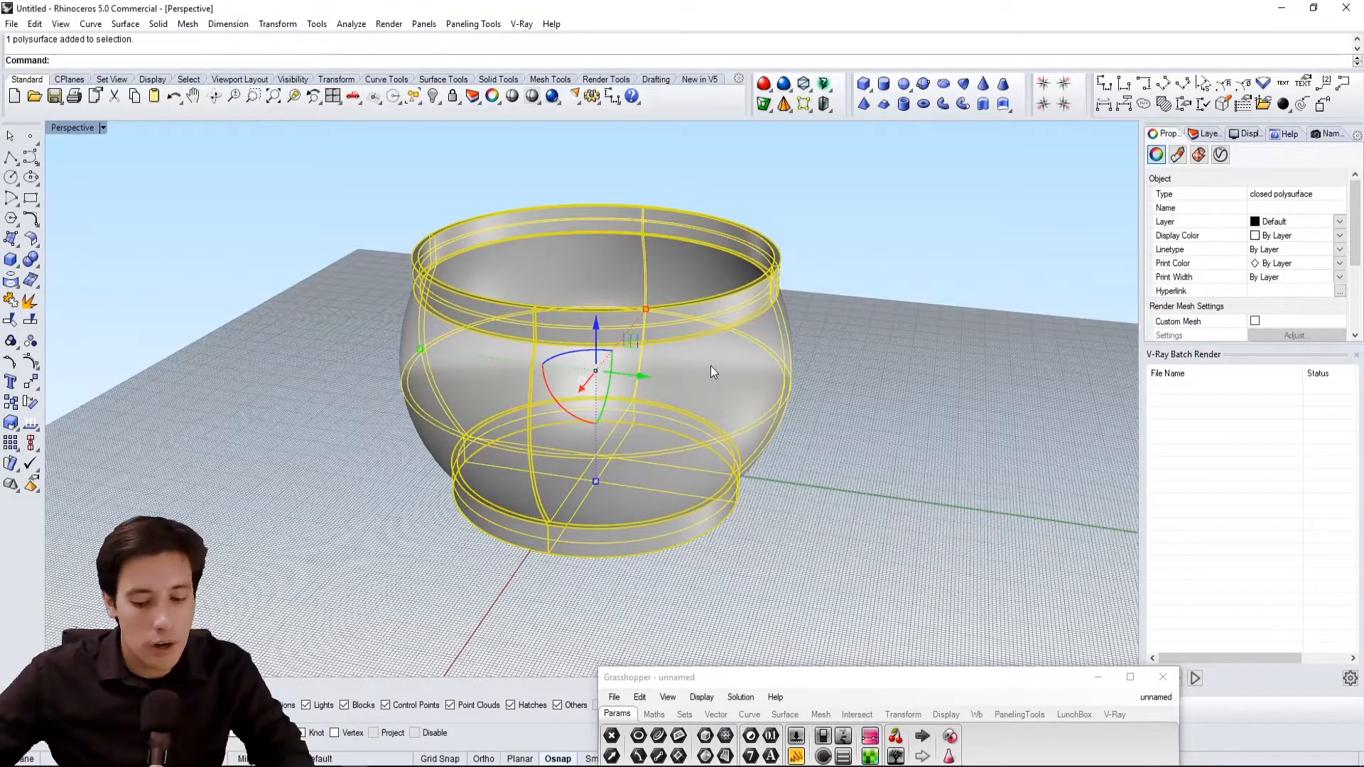
pyautogui.press('Delete')
# Bring the Grasshopper definition back beside the model with its shaded preview turned on
pyautogui.moveTo(965, 676); pyautogui.dragTo(1096, 106)
pyautogui.click(988, 598)
pyautogui.moveTo(631, 448); pyautogui.dragTo(484, 501, button='right')
# Highlight the top lip extrusion, the base extrusion and the watertight brep in turn to identify their geometry
pyautogui.click(1144, 501)
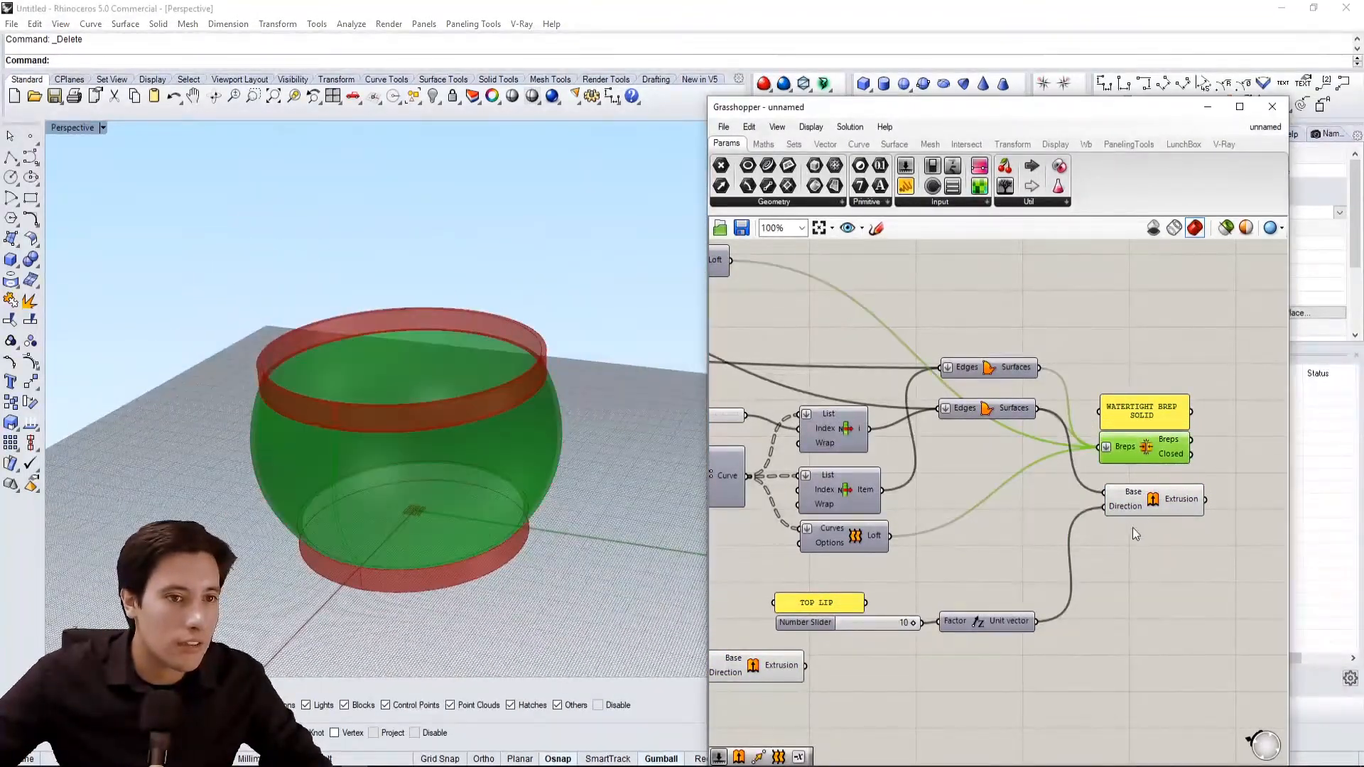
pyautogui.moveTo(885, 513); pyautogui.dragTo(891, 483, button='right')
pyautogui.click(754, 636)
pyautogui.moveTo(1248, 561); pyautogui.dragTo(1268, 534, button='right')
pyautogui.click(1179, 404)
pyautogui.moveTo(1282, 414); pyautogui.dragTo(1167, 433, button='right')
pyautogui.click(1130, 394)
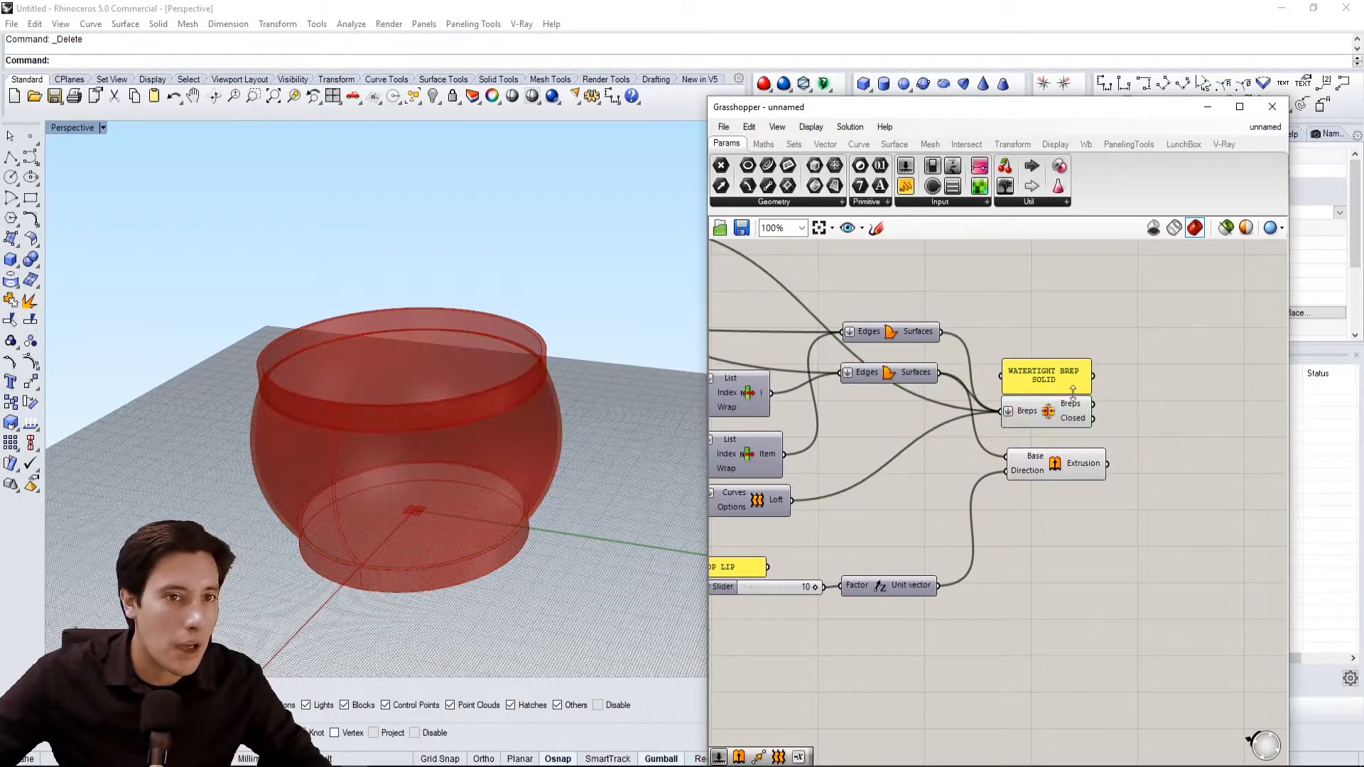
# Shift the watertight brep component and its label to line up with the top lip extrusion, and uncover more of the viewport
pyautogui.moveTo(1055, 385); pyautogui.dragTo(1073, 389)
pyautogui.click(1056, 339)
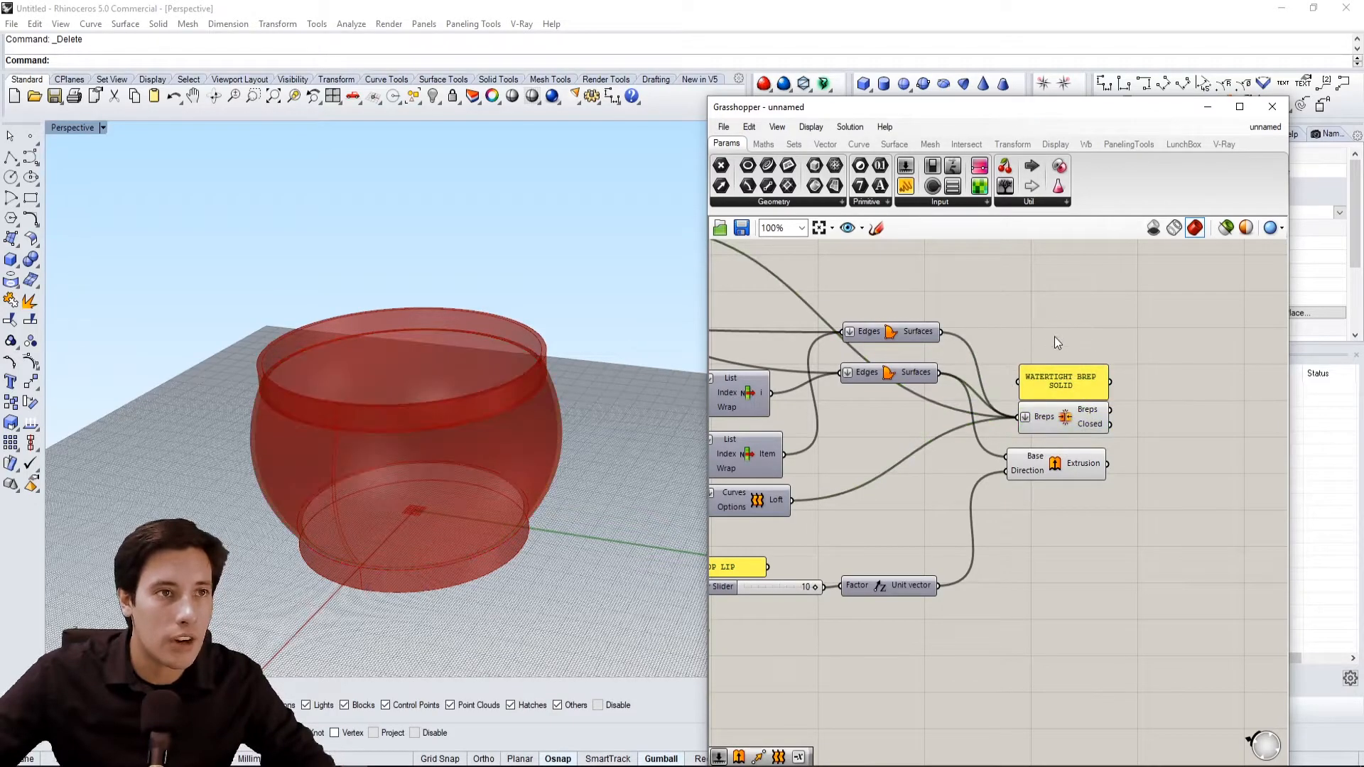
pyautogui.moveTo(1050, 115); pyautogui.dragTo(1107, 43)
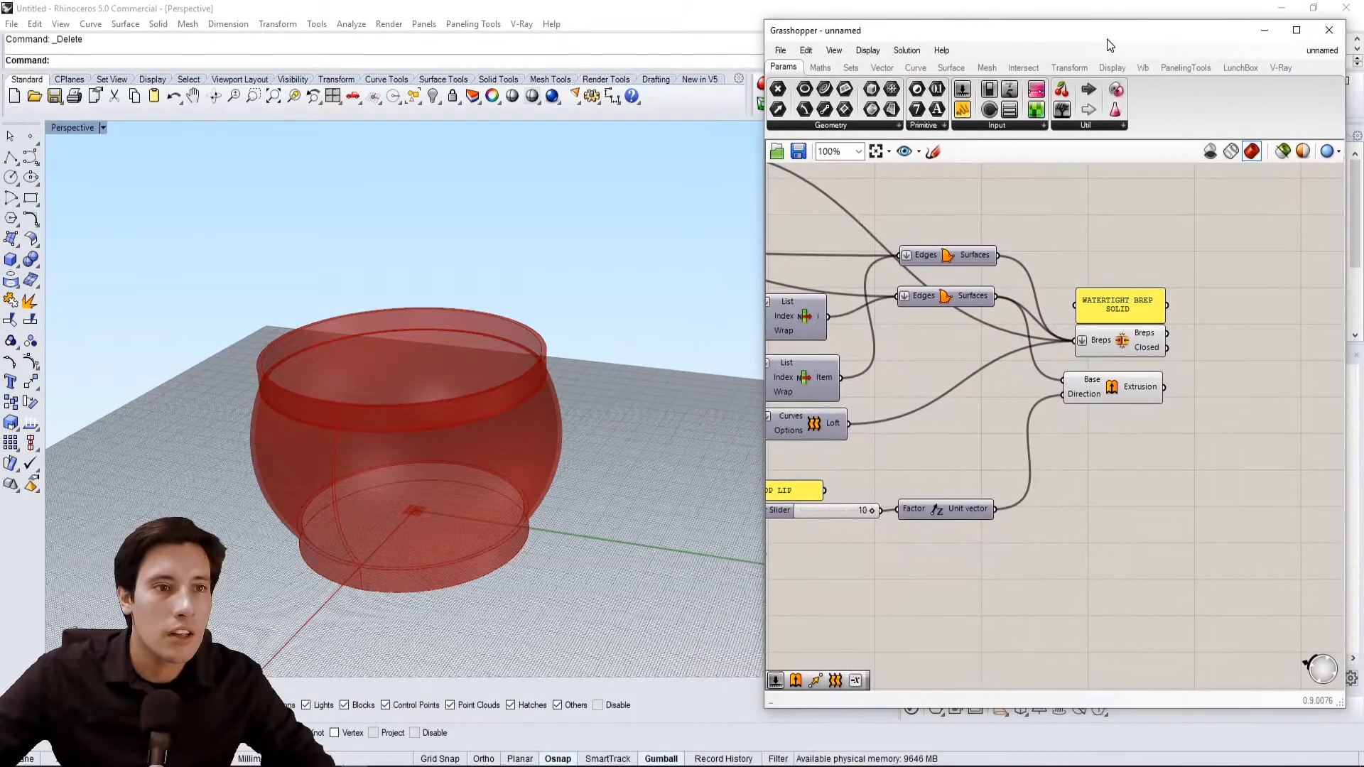
# Review which part of the pot each of the three final solid components produces
pyautogui.moveTo(1107, 577); pyautogui.dragTo(1140, 613, button='right')
pyautogui.click(1150, 365)
pyautogui.click(1145, 414)
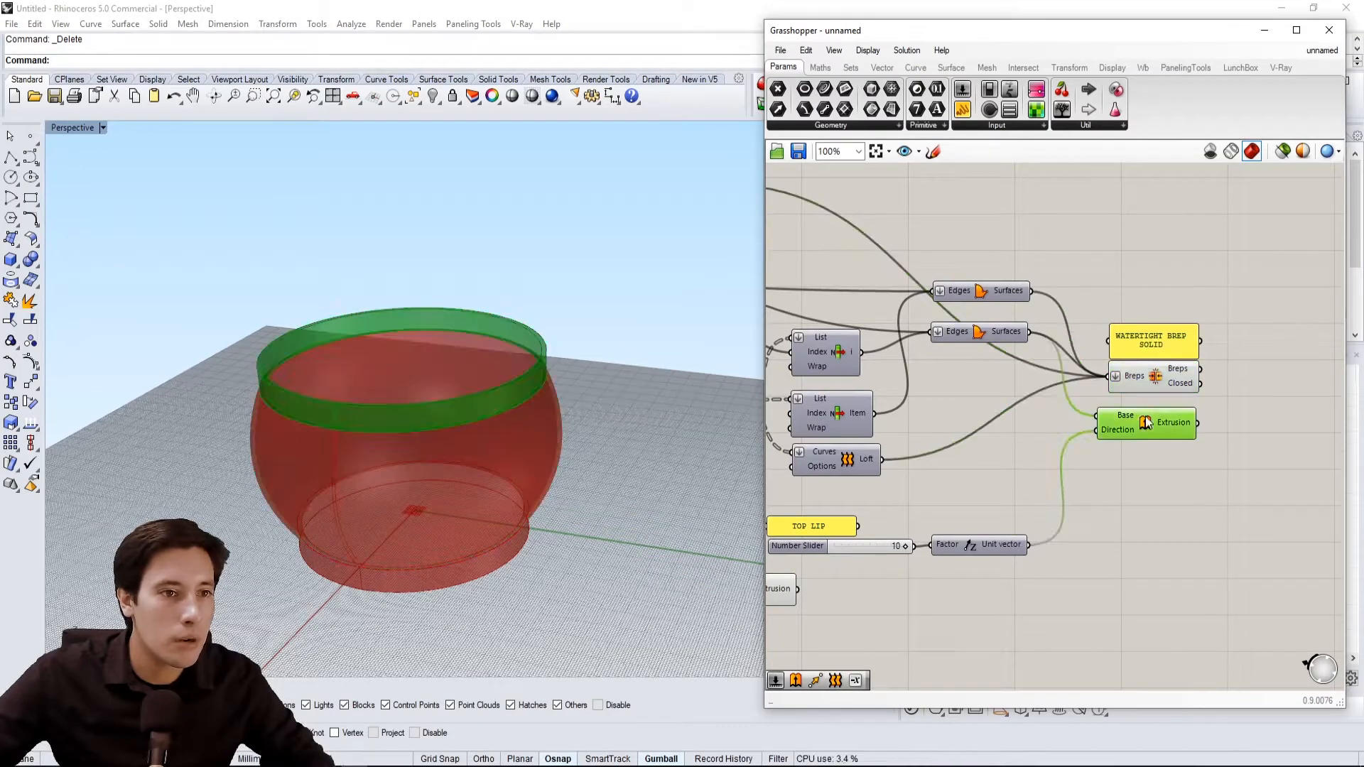
pyautogui.moveTo(821, 590); pyautogui.dragTo(958, 553, button='right')
pyautogui.click(889, 555)
pyautogui.moveTo(1183, 568); pyautogui.dragTo(1001, 568, button='right')
pyautogui.click(1167, 479)
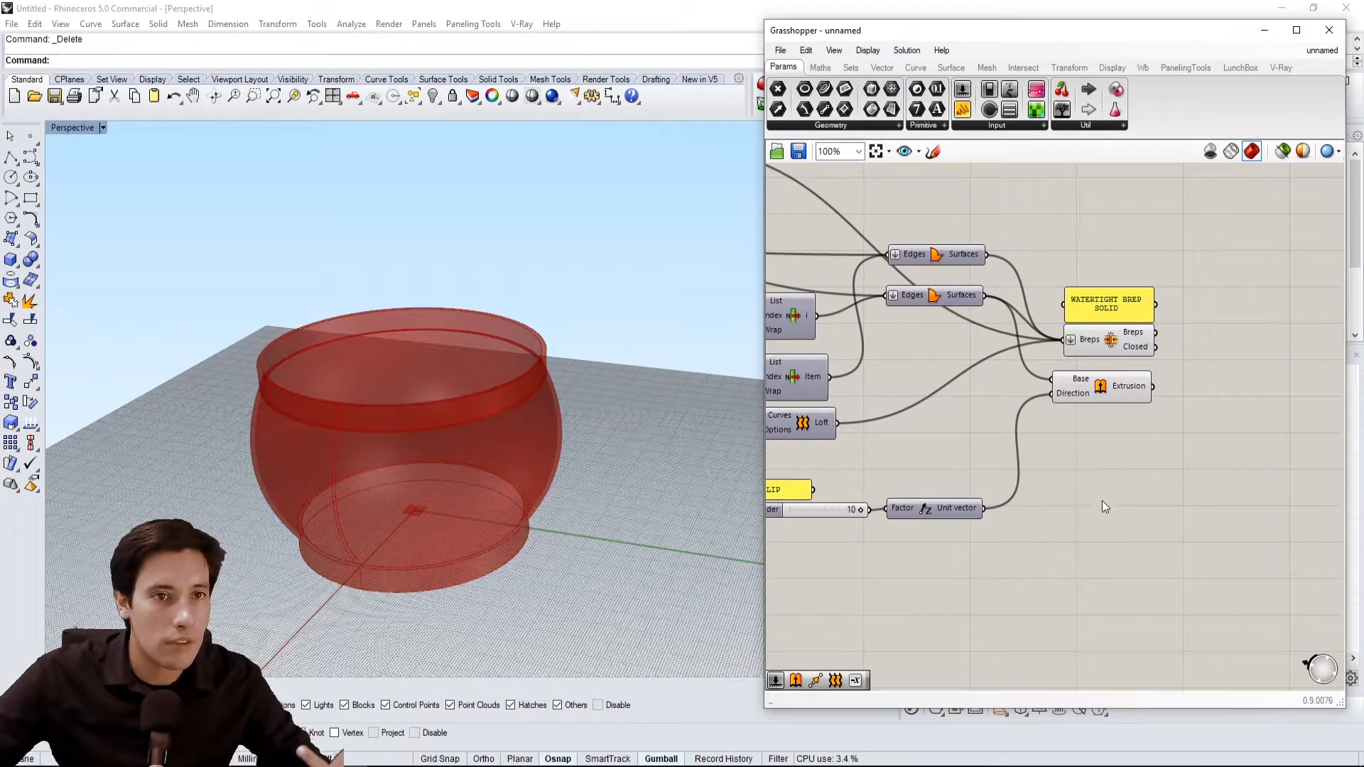
pyautogui.moveTo(1153, 364); pyautogui.dragTo(1123, 373, button='right')
pyautogui.click(1110, 360)
pyautogui.click(1093, 401)
pyautogui.click(1085, 360)
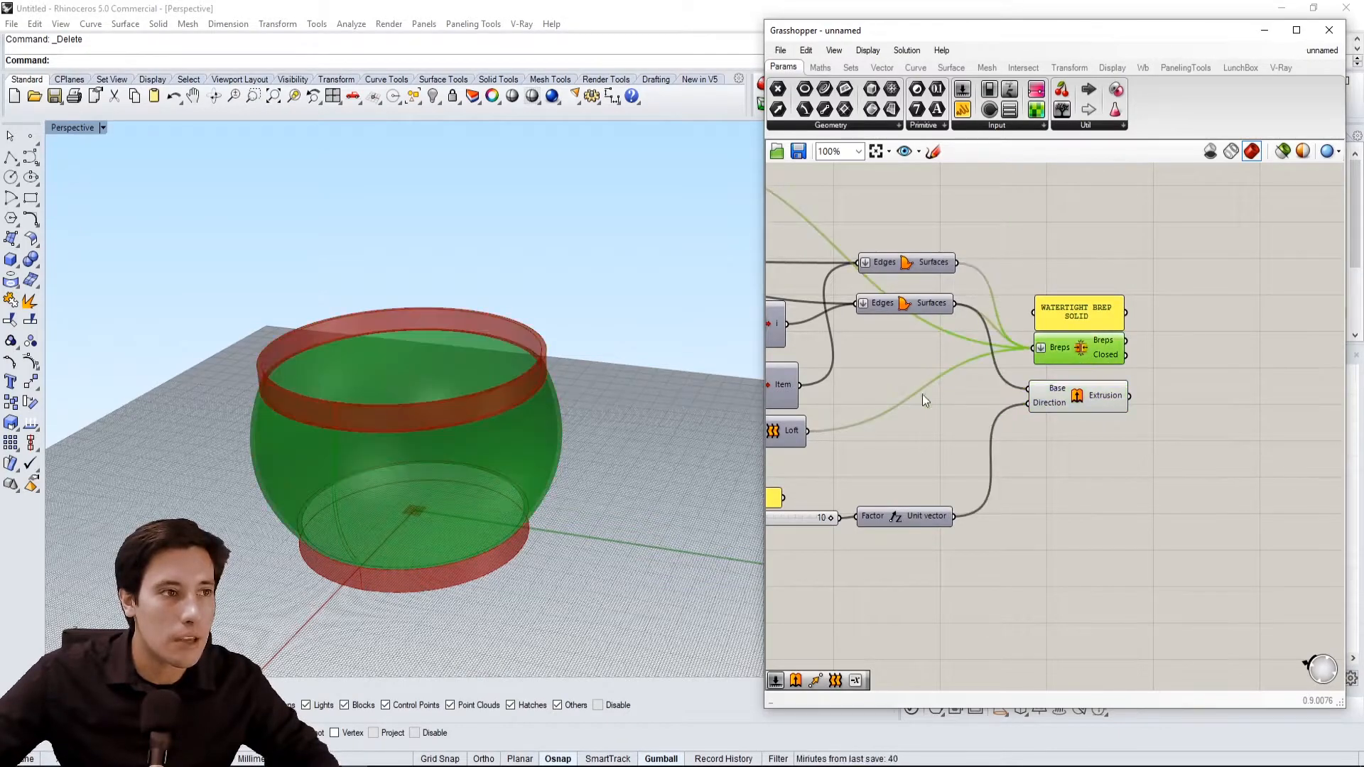
pyautogui.click(984, 364)
# Enable the preview of the base surface geometry Loft component
pyautogui.moveTo(882, 384); pyautogui.dragTo(1019, 378, button='right')
pyautogui.moveTo(897, 349); pyautogui.dragTo(958, 423, button='right')
pyautogui.rightClick(799, 250)
pyautogui.click(859, 198)
pyautogui.rightClick(816, 244)
pyautogui.click(830, 274)
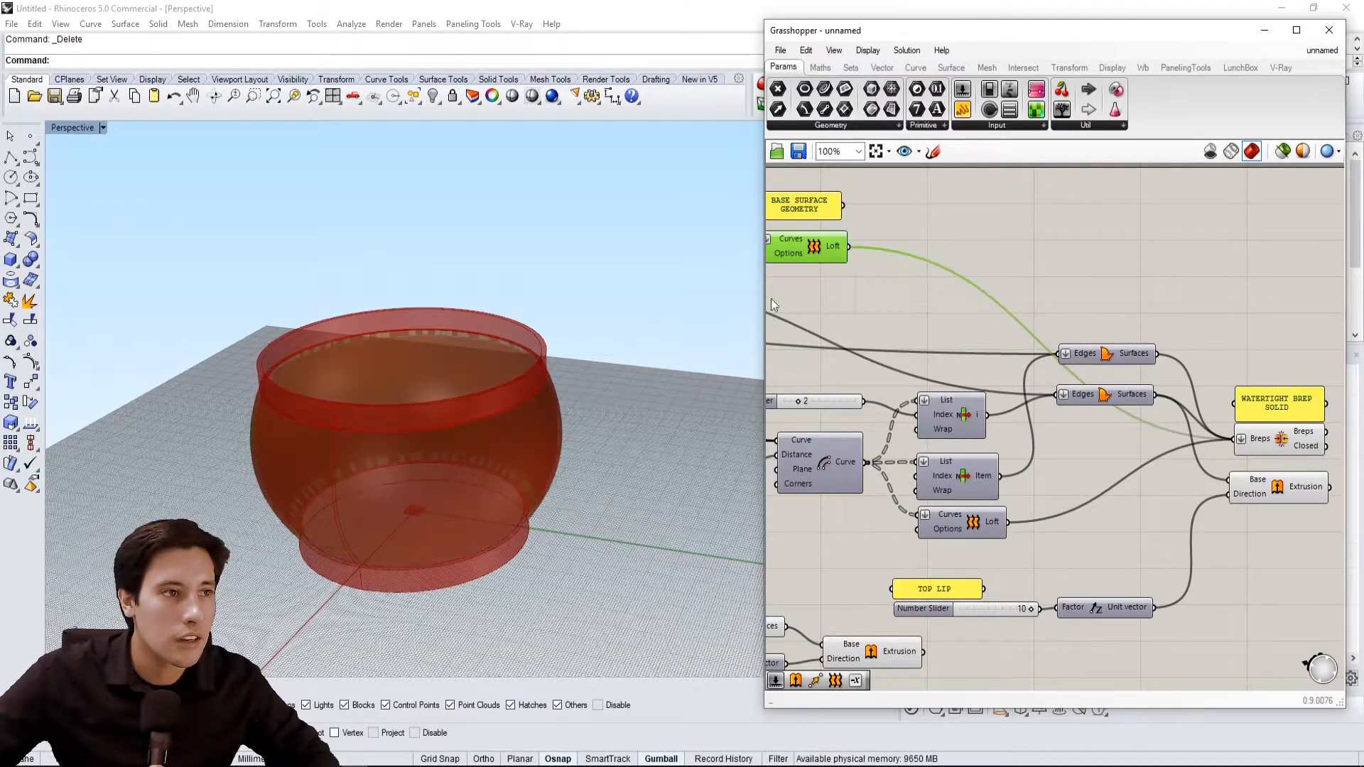
pyautogui.moveTo(552, 347); pyautogui.dragTo(549, 398, button='right')
pyautogui.scroll(5, 536, 396)
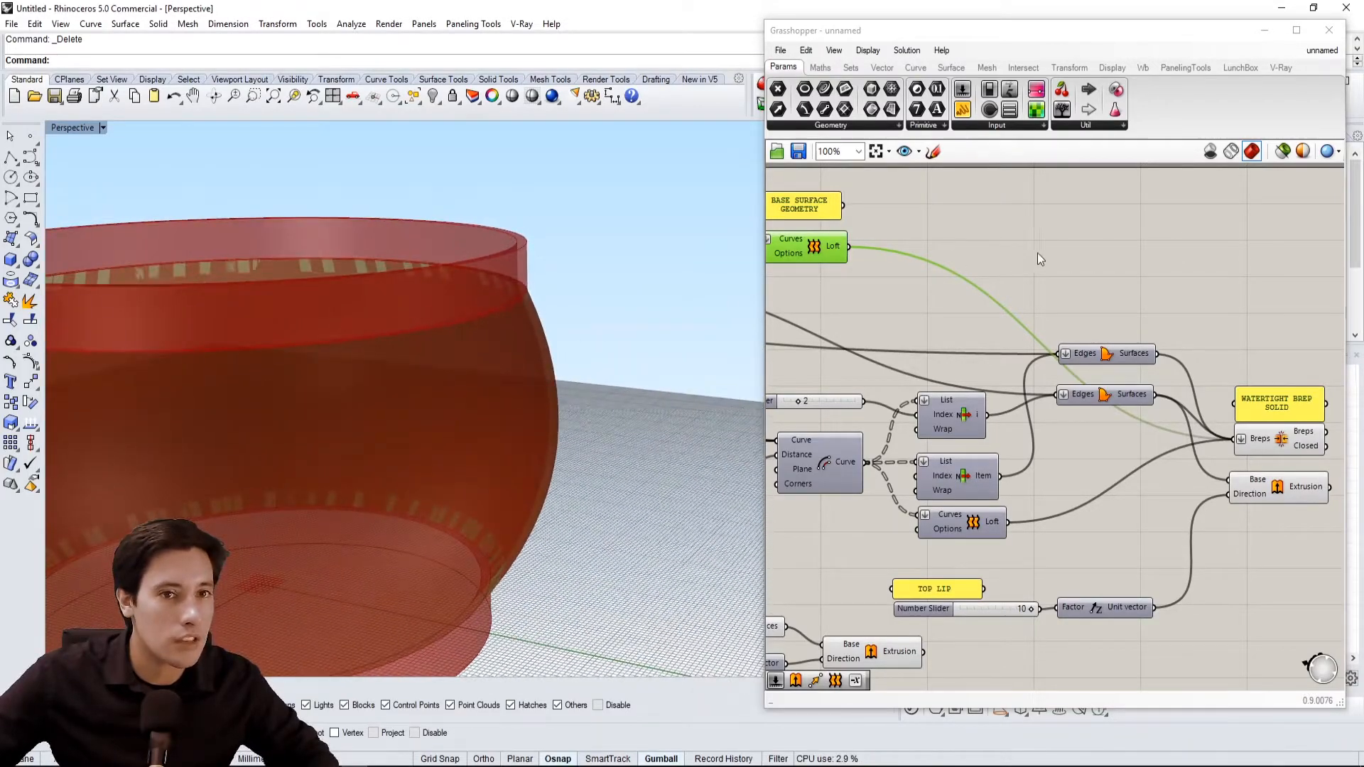
# Disable the preview of the watertight brep, top lip extrusion and base extrusion components
pyautogui.scroll(-3, 1183, 348)
pyautogui.moveTo(1291, 441); pyautogui.dragTo(1212, 374)
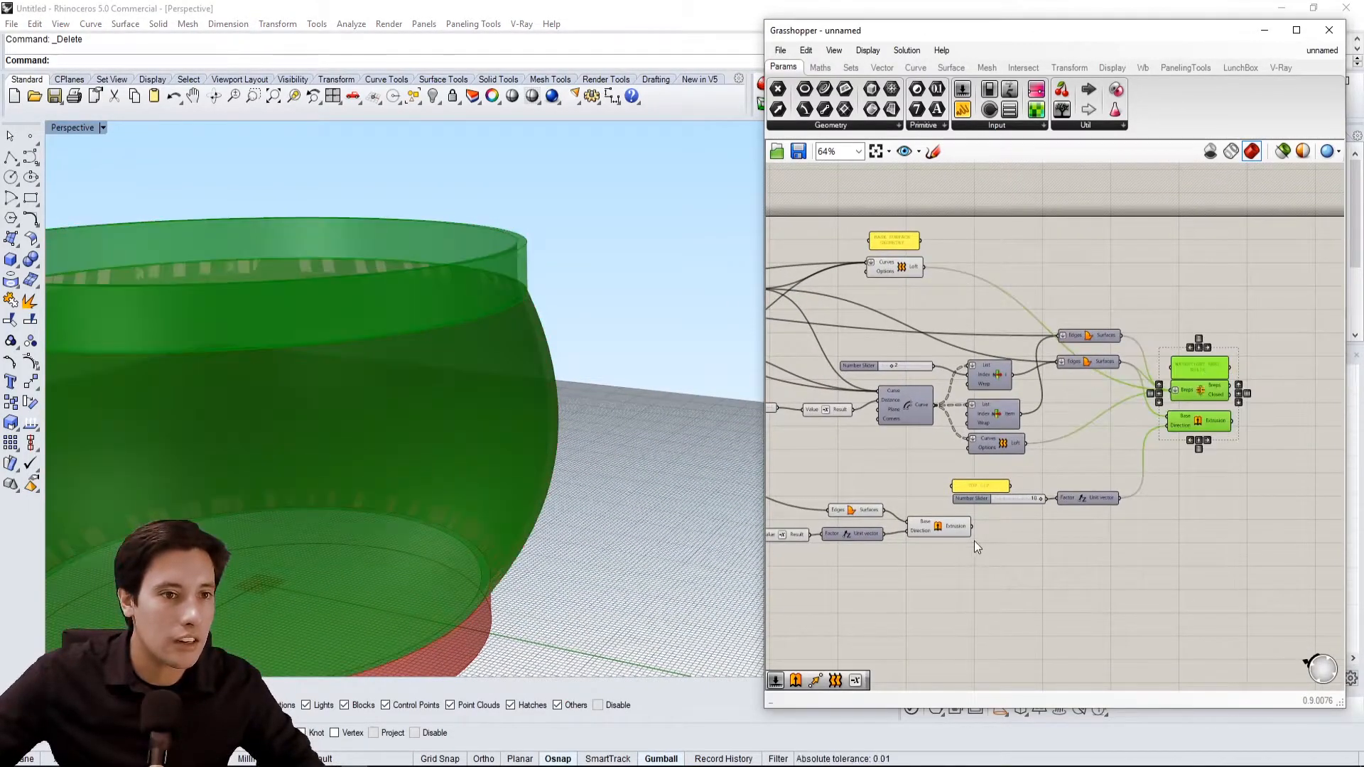
pyautogui.keyDown('shift'); pyautogui.click(940, 533); pyautogui.keyUp('shift')
pyautogui.moveTo(1112, 545); pyautogui.dragTo(1121, 470, button='right')
pyautogui.write('V')
pyautogui.press('Return')
pyautogui.middleClick(1122, 465)
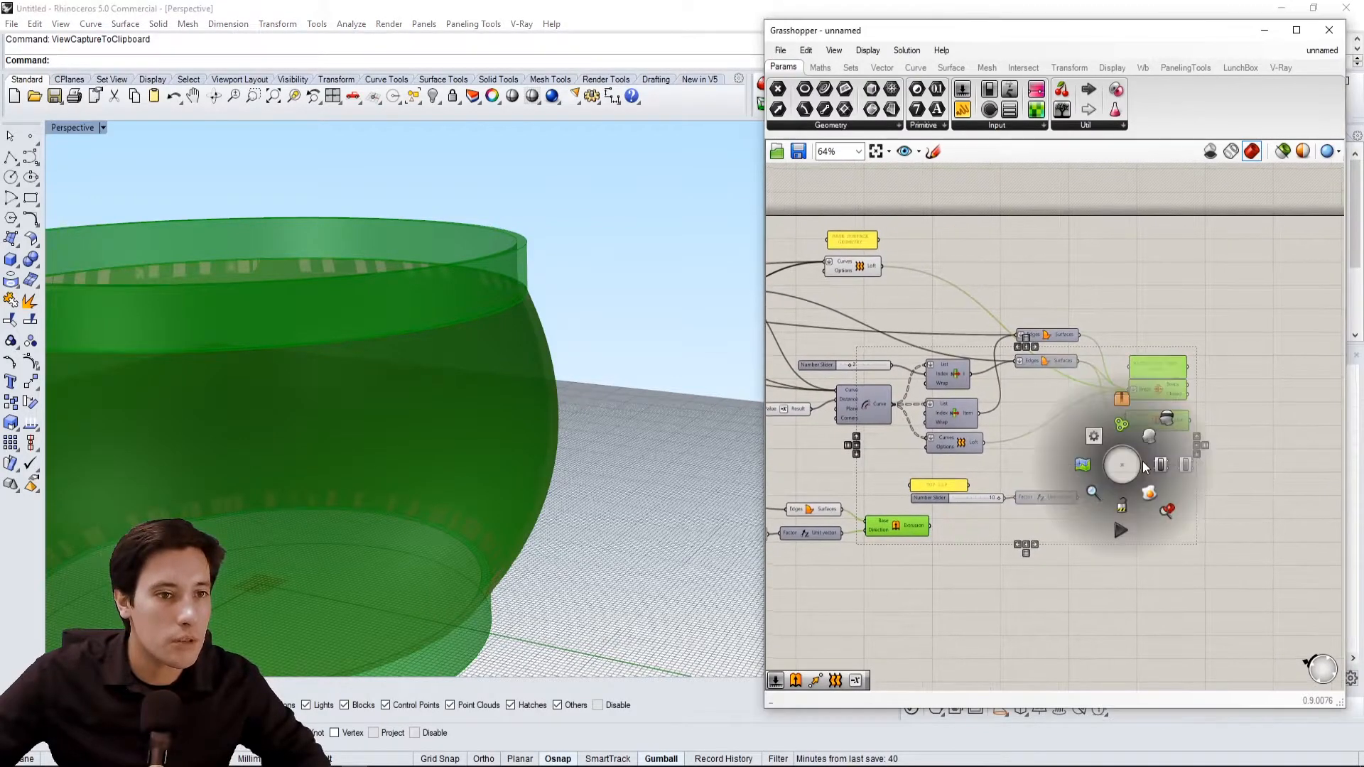
pyautogui.click(1166, 421)
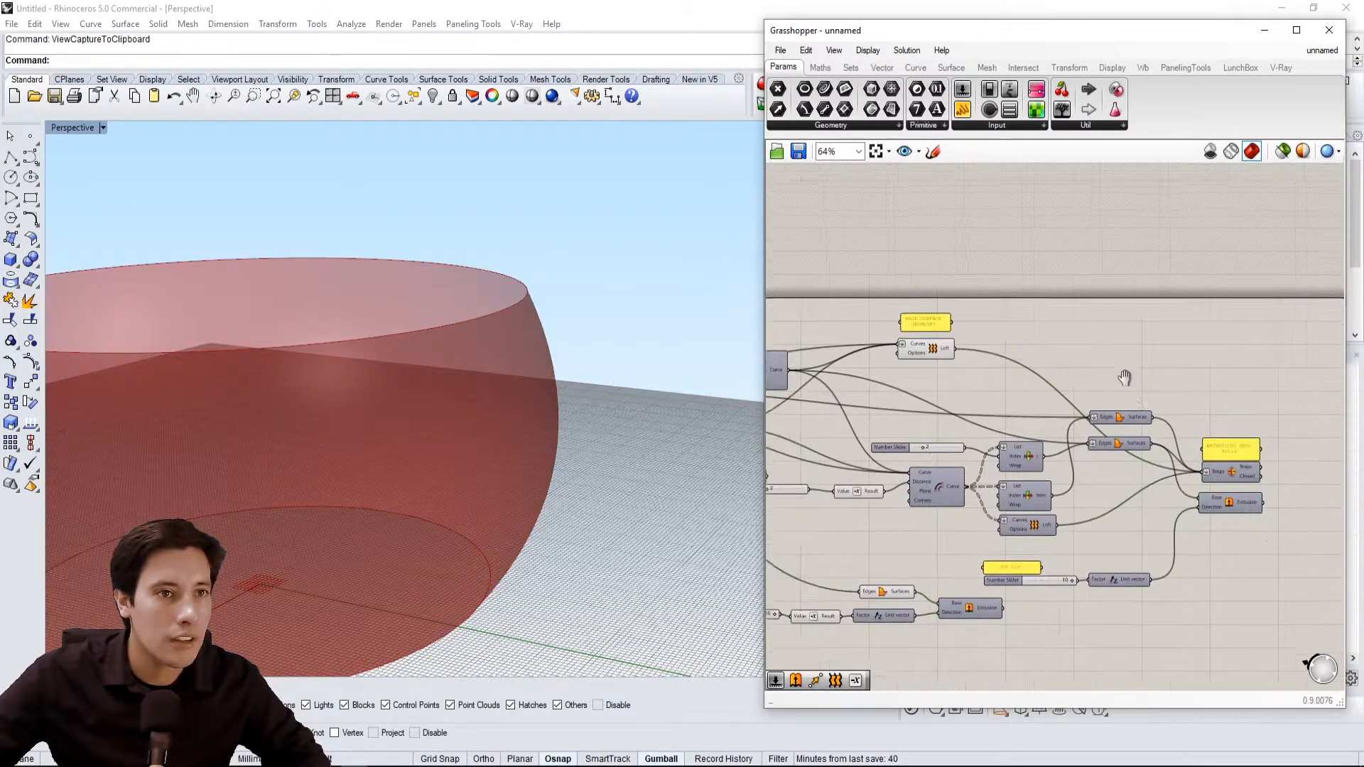
pyautogui.click(1035, 363)
# Disable the preview of the boundary surface that feeds the base extrusion
pyautogui.moveTo(384, 400)
pyautogui.mouseDown(button='right')
pyautogui.moveTo(245, 433)
pyautogui.moveTo(366, 448)
pyautogui.moveTo(398, 421)
pyautogui.mouseUp(button='right')
pyautogui.moveTo(847, 437); pyautogui.dragTo(869, 408, button='right')
pyautogui.click(1044, 655)
pyautogui.click(1000, 573)
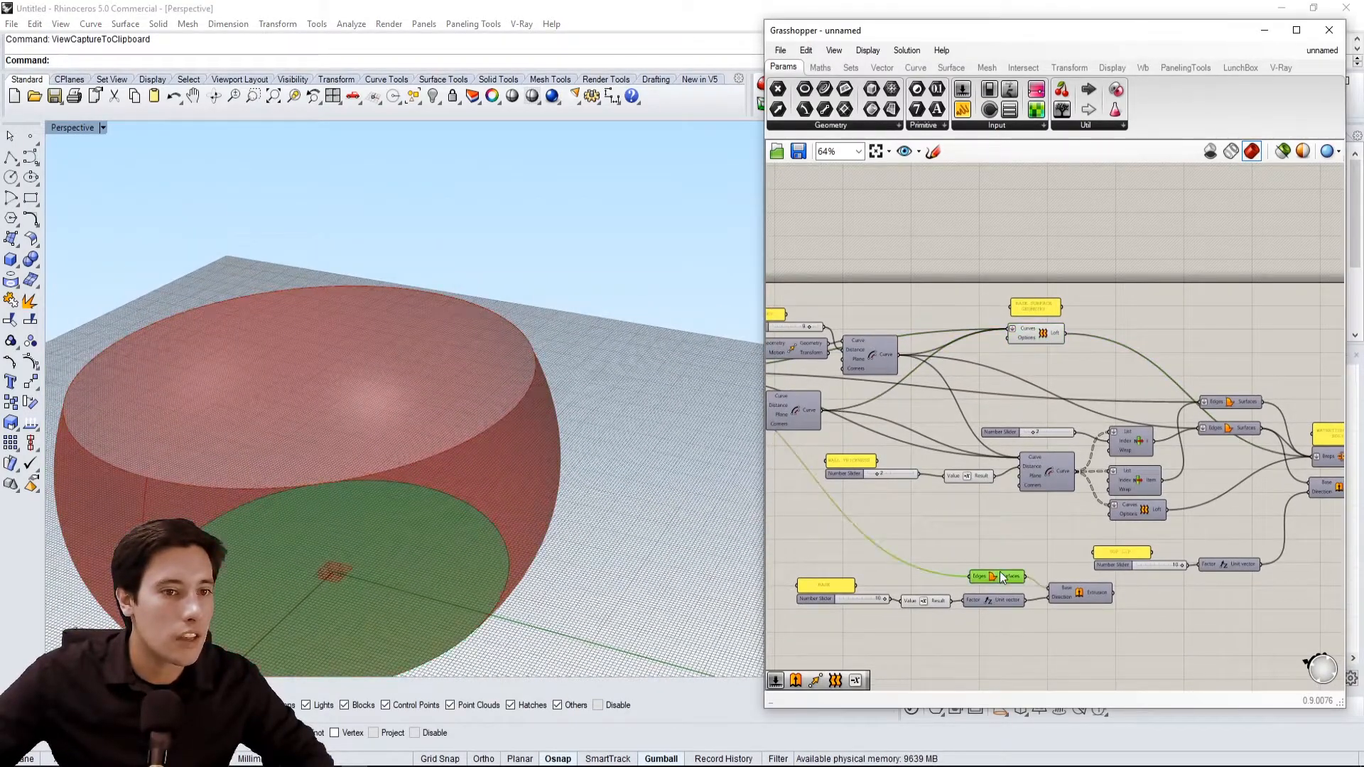
pyautogui.rightClick(1000, 571)
pyautogui.click(1032, 601)
pyautogui.click(1106, 282)
# Examine the isolated base surface loft of the pot from several angles
pyautogui.moveTo(522, 334); pyautogui.dragTo(490, 349, button='right')
pyautogui.click(1041, 330)
pyautogui.moveTo(624, 442); pyautogui.dragTo(465, 381, button='right')
pyautogui.moveTo(238, 384); pyautogui.dragTo(485, 357, button='right')
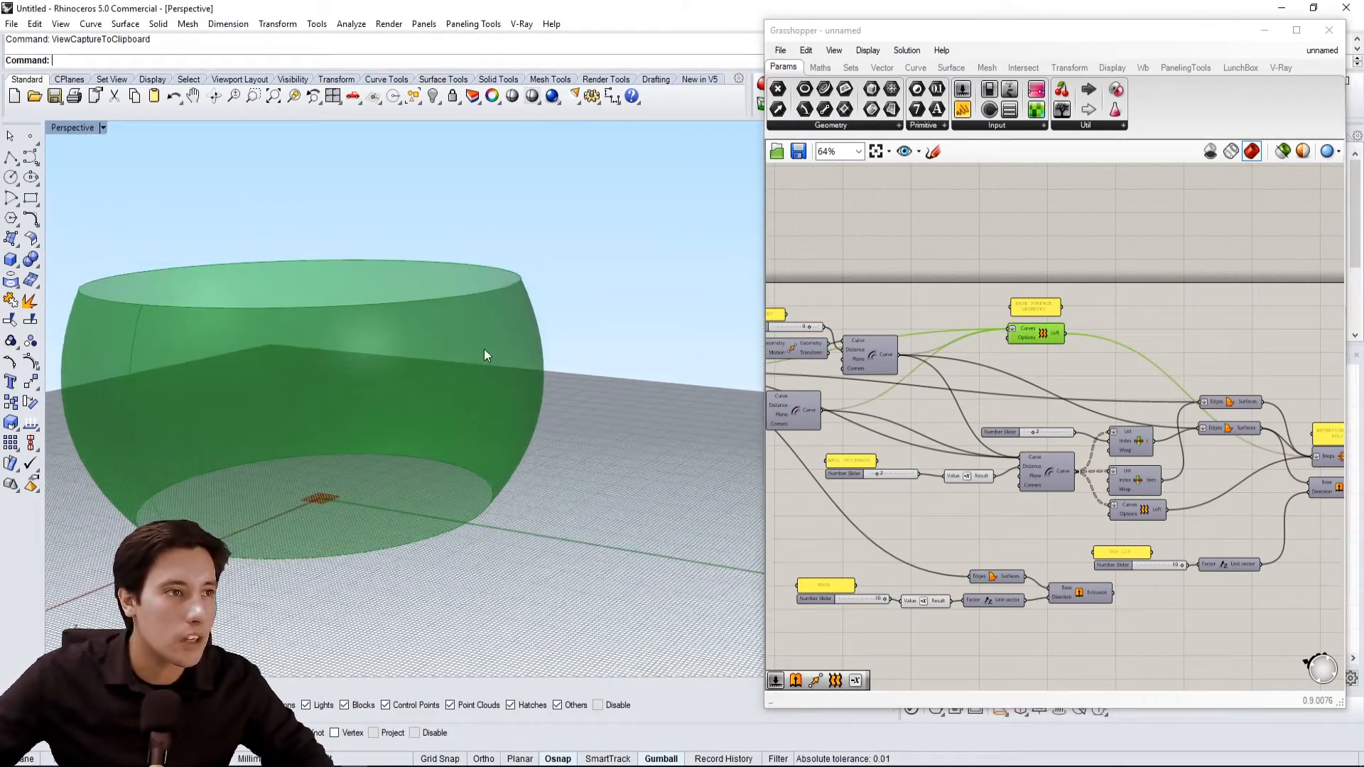
pyautogui.moveTo(682, 387); pyautogui.dragTo(572, 389, button='right')
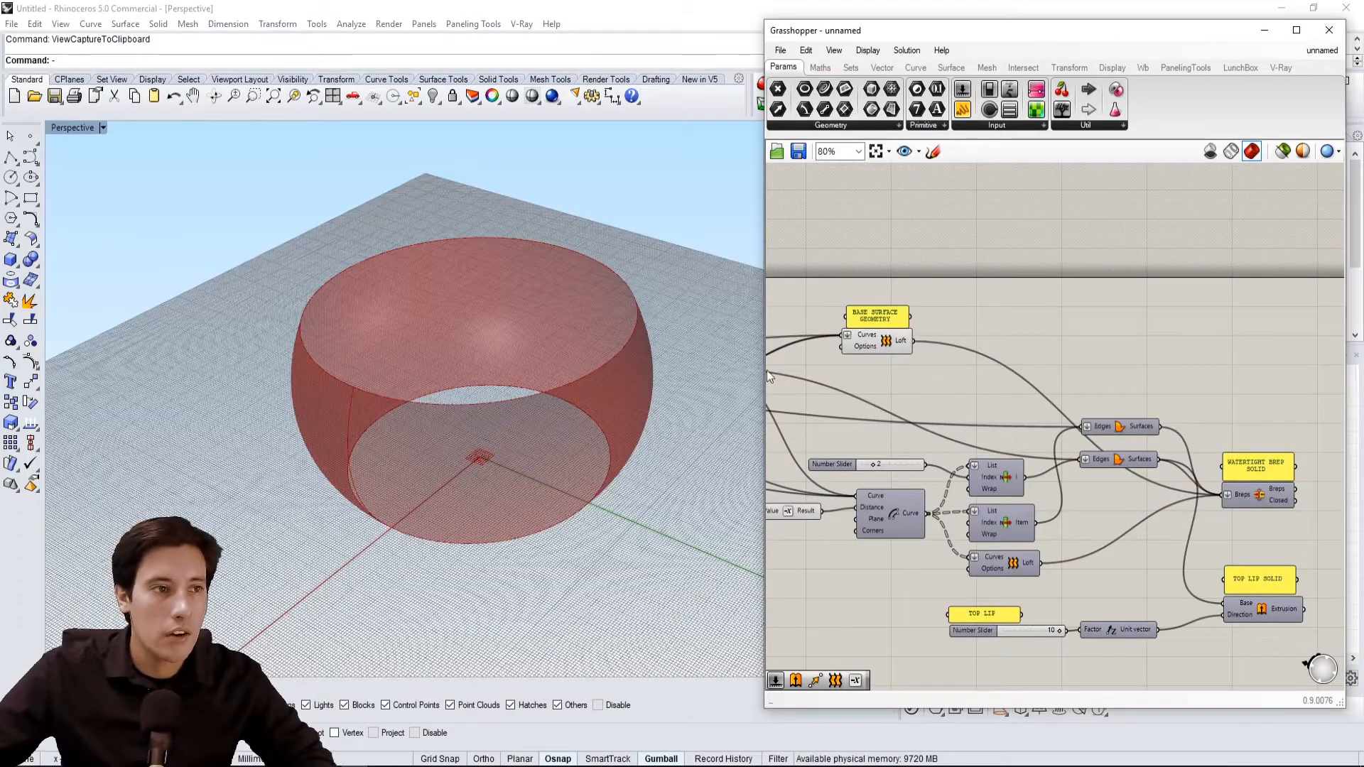
pyautogui.moveTo(617, 403); pyautogui.dragTo(643, 382, button='right')
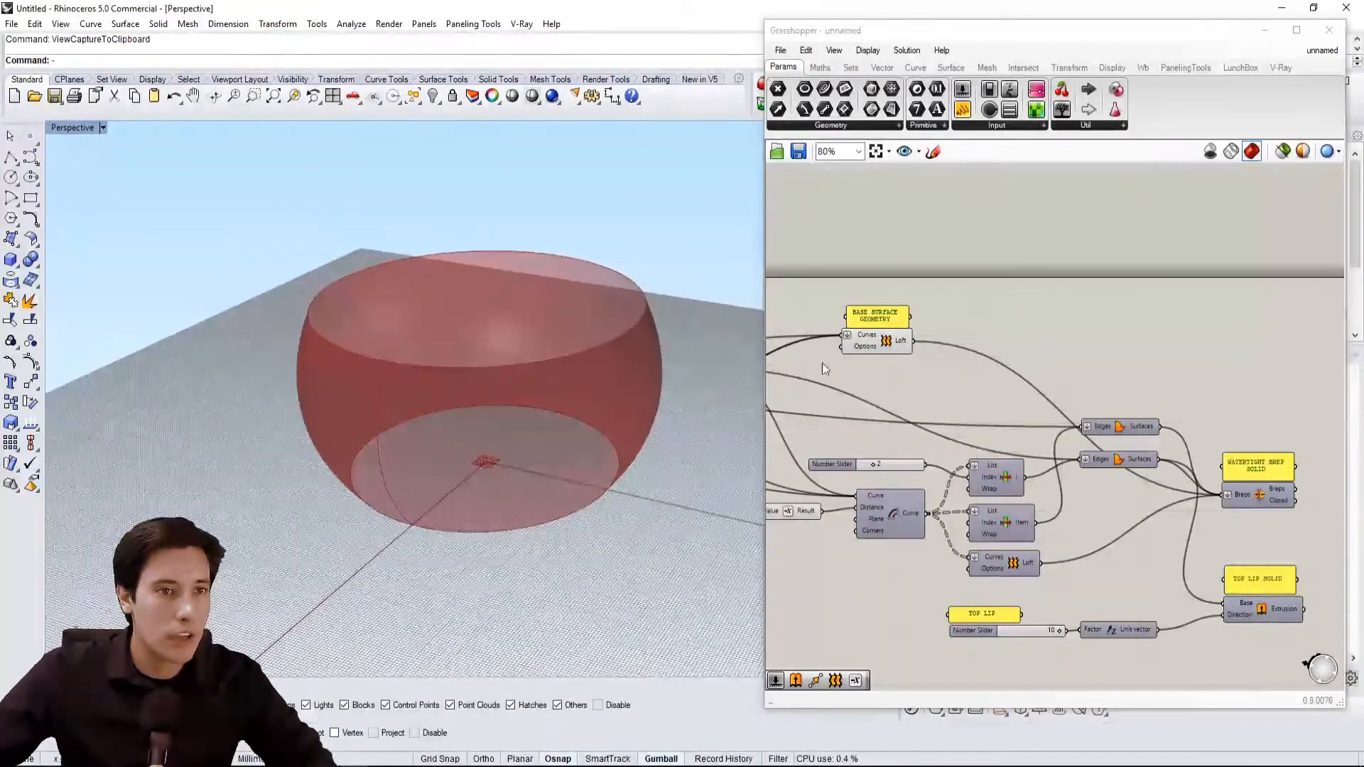
# Add an Isotrim component and feed the base surface loft into its Surface input
pyautogui.doubleClick(1017, 338)
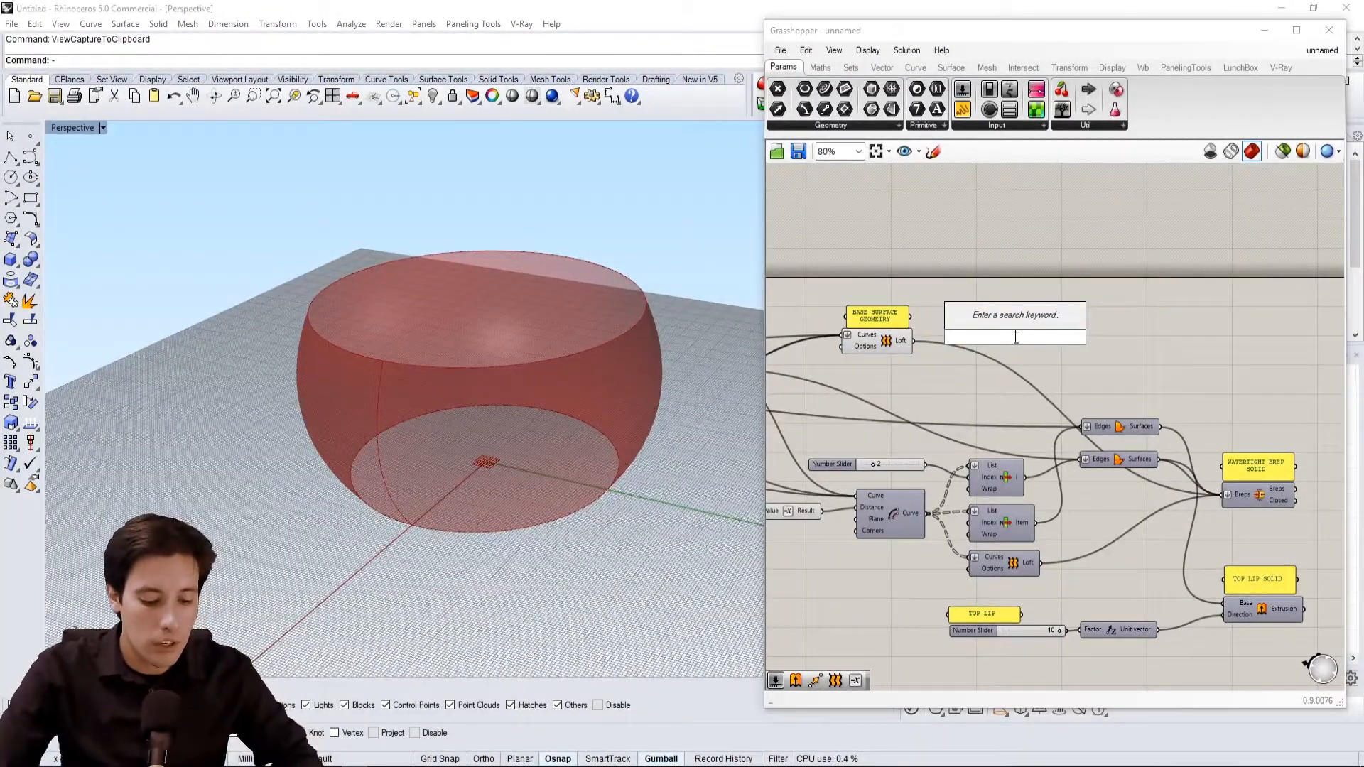
pyautogui.write('ISO')
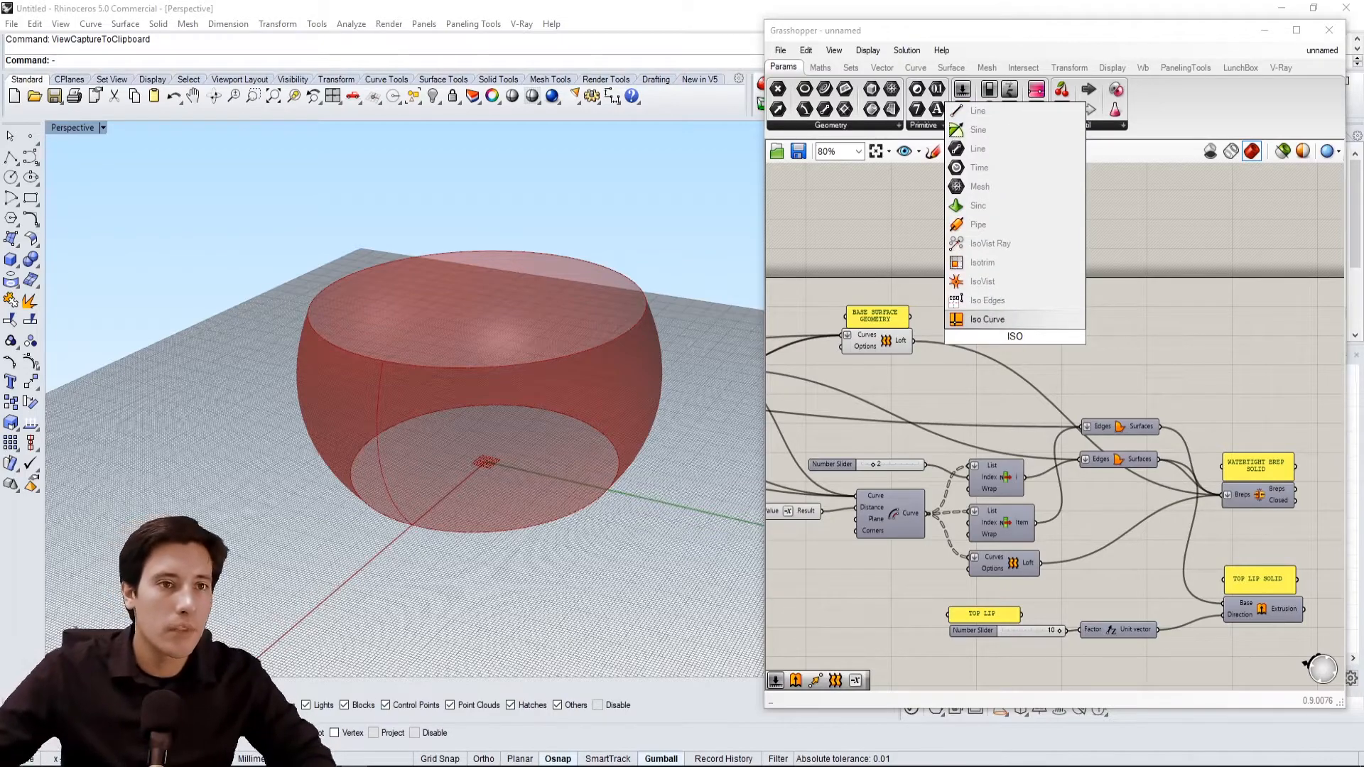
pyautogui.click(995, 264)
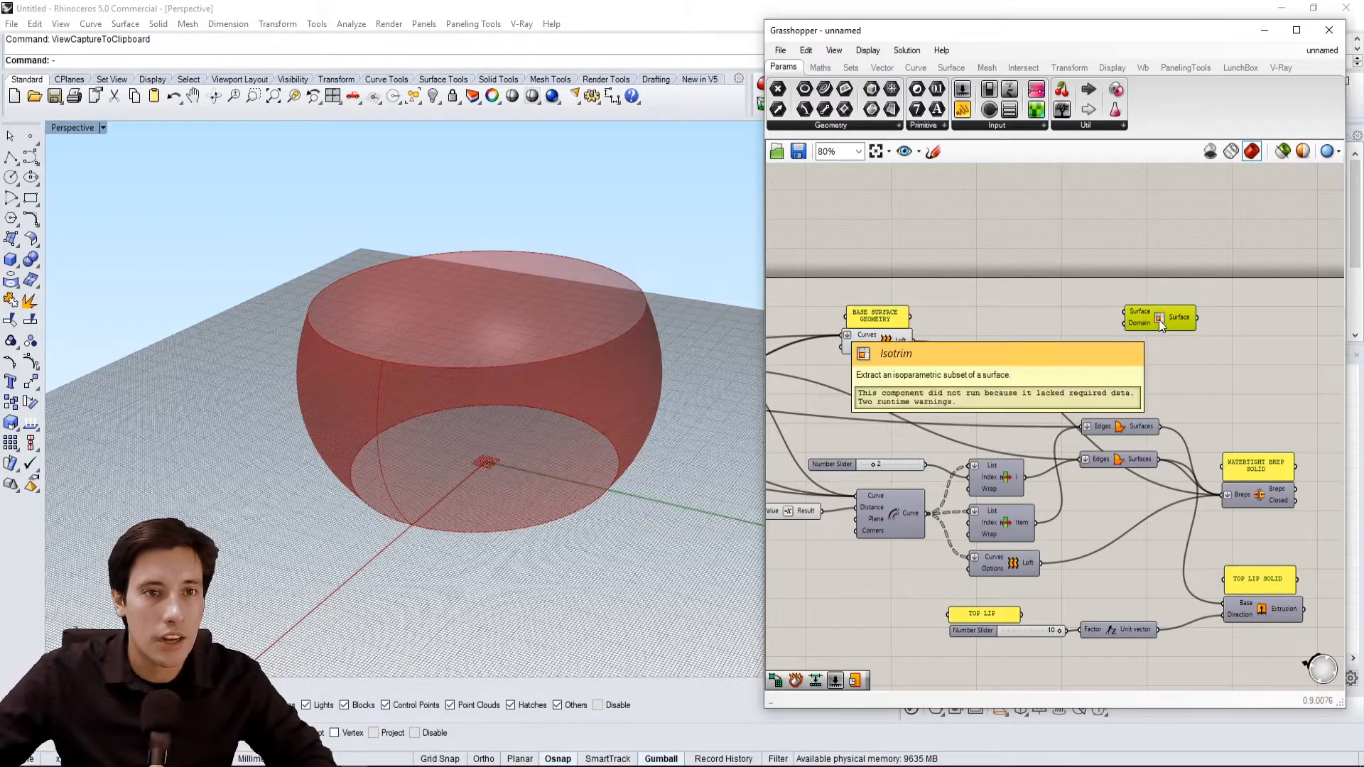
pyautogui.moveTo(923, 345); pyautogui.dragTo(1127, 311)
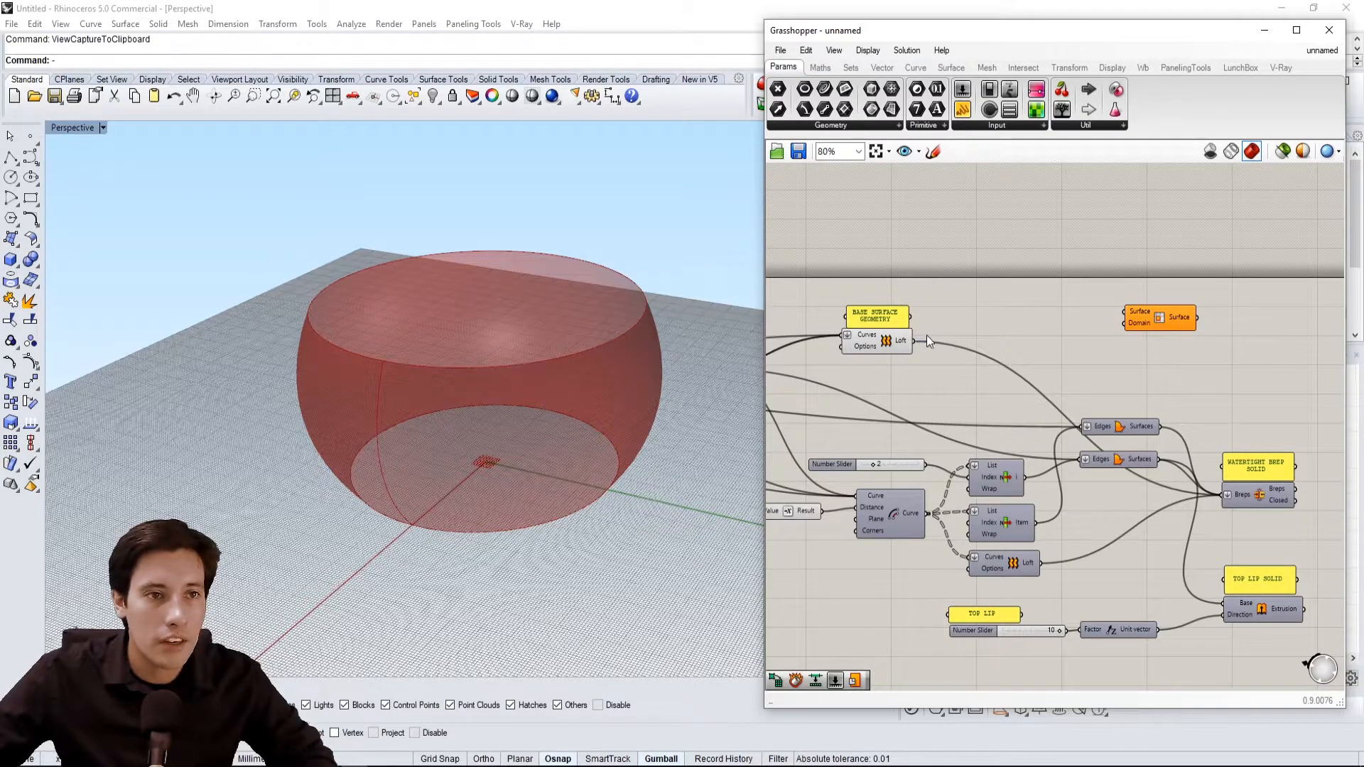
pyautogui.moveTo(918, 343); pyautogui.dragTo(1181, 308)
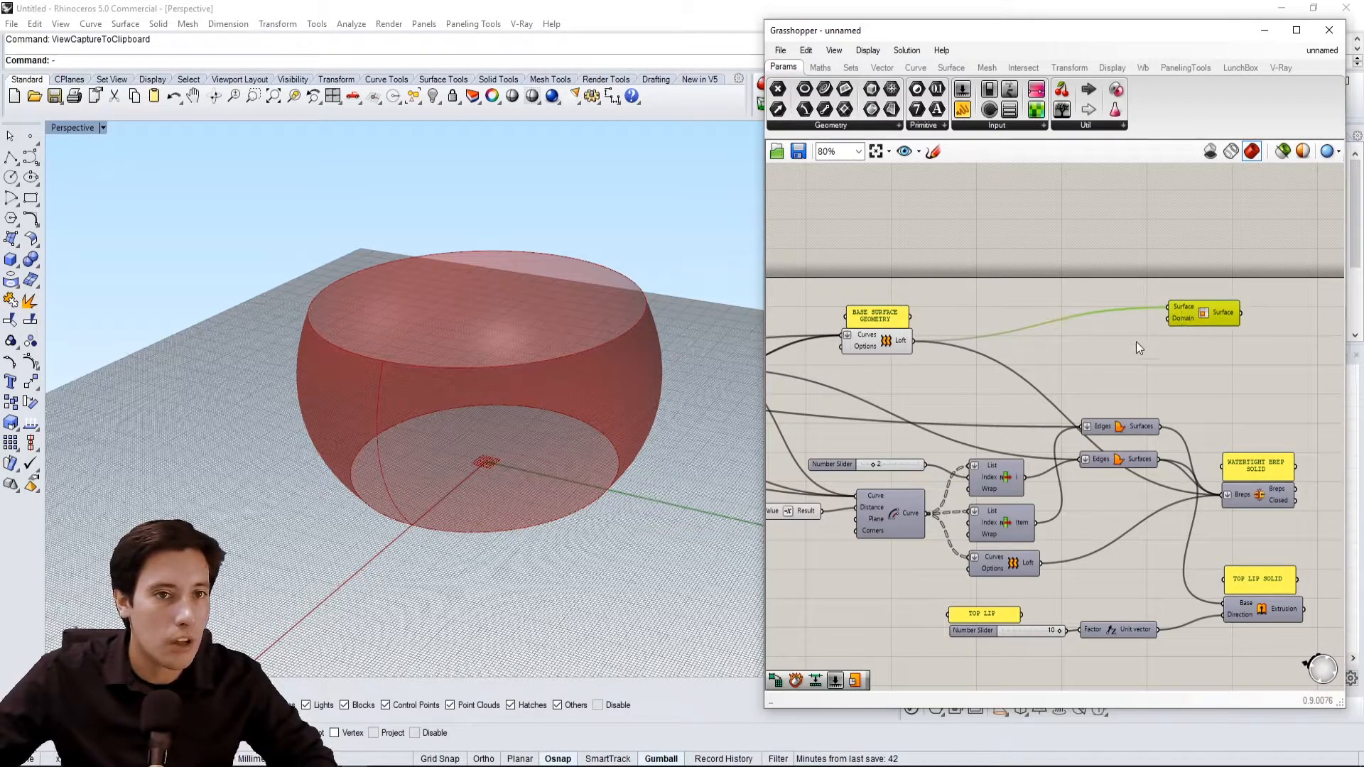
# Add a Divide Domain² component, feed it the base surface loft and connect its Segments to the Isotrim Domain input
pyautogui.doubleClick(1118, 348)
pyautogui.write('DIV')
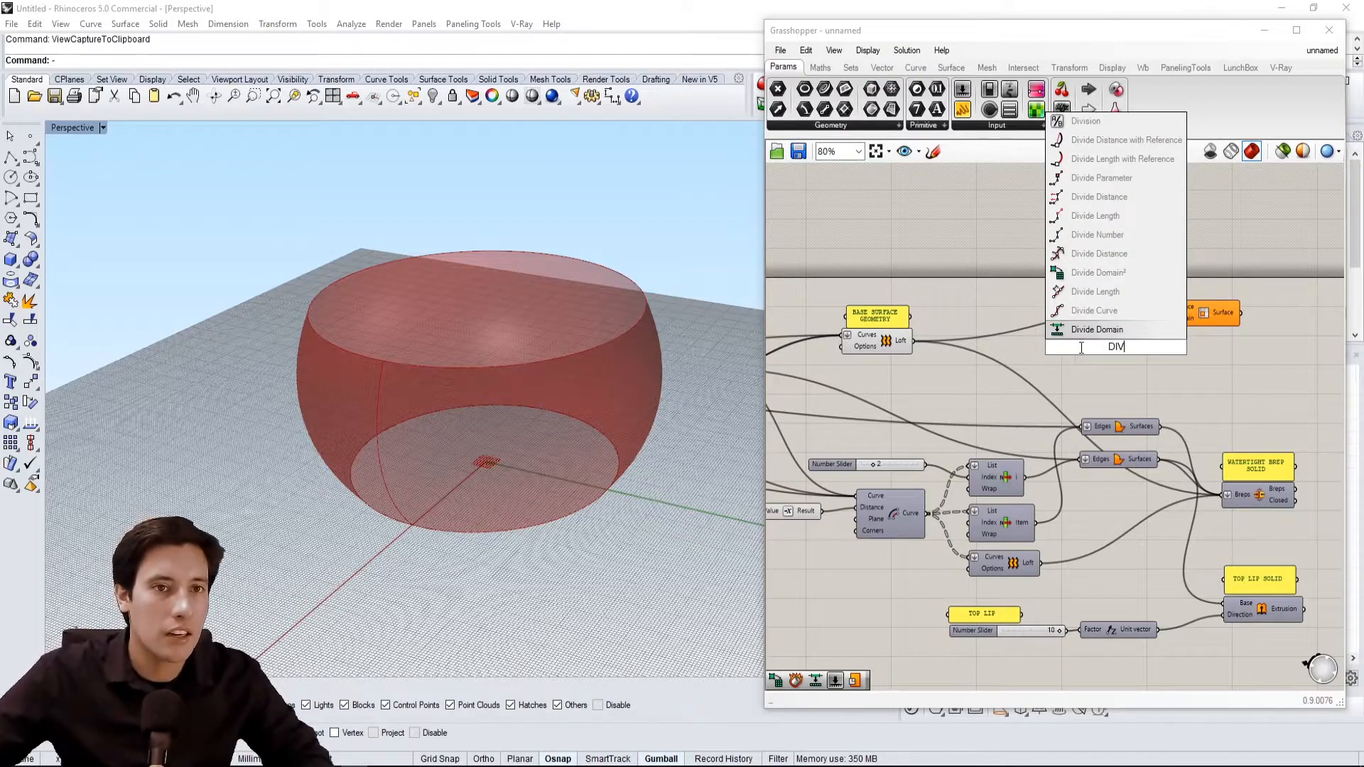
pyautogui.click(1096, 273)
pyautogui.moveTo(1069, 348); pyautogui.dragTo(1061, 349)
pyautogui.moveTo(912, 342); pyautogui.dragTo(1168, 318)
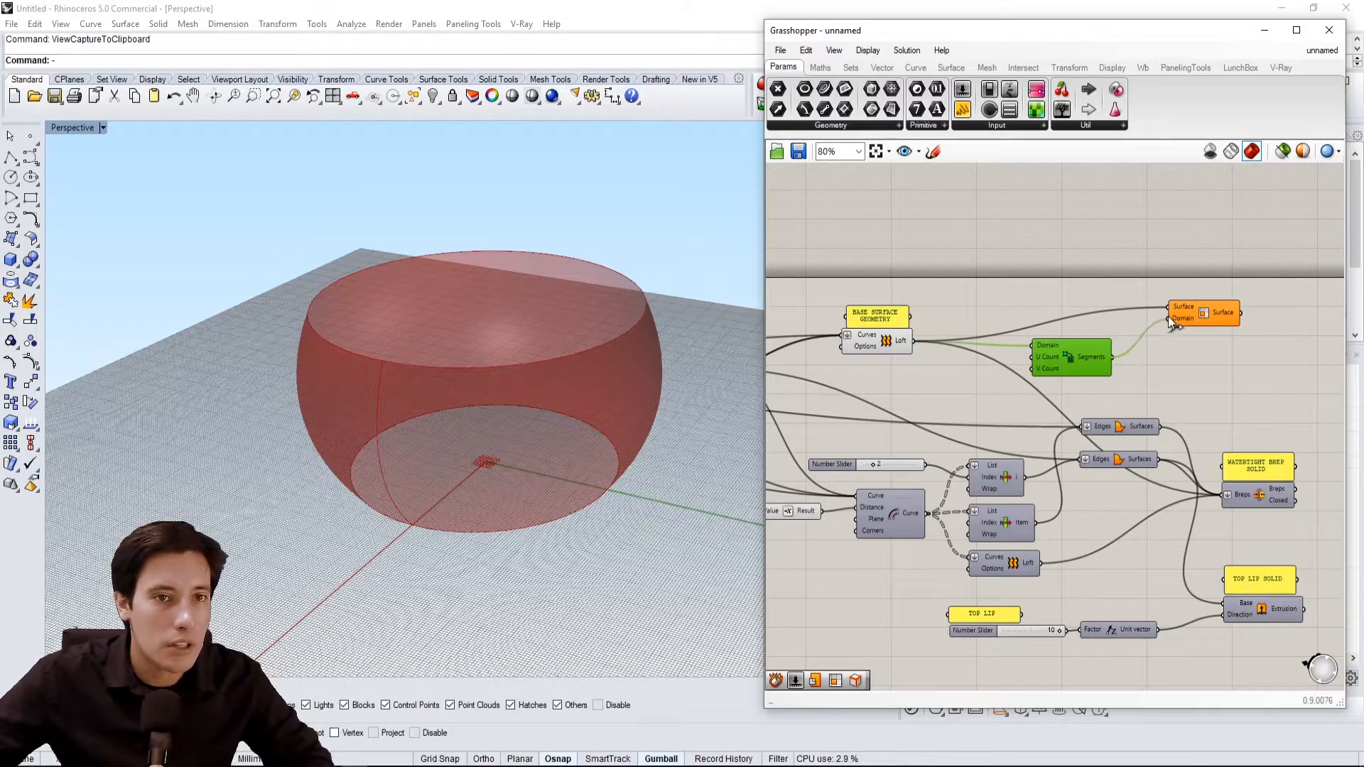
pyautogui.click(1208, 305)
# Move the Divide Domain² and Isotrim components up, clear of the wiring around the base surface loft
pyautogui.scroll(3, 1031, 360)
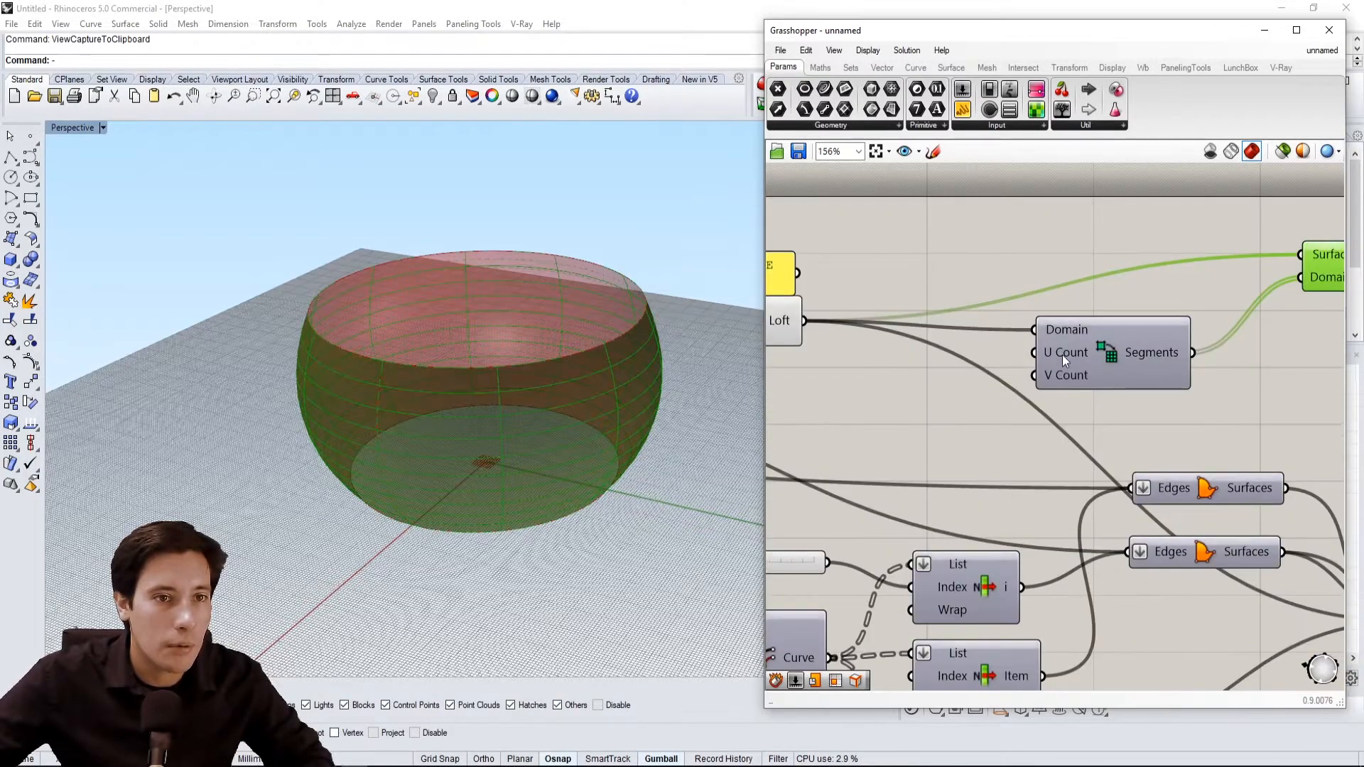
pyautogui.moveTo(958, 406); pyautogui.dragTo(1030, 422, button='right')
pyautogui.scroll(-3, 1244, 395)
pyautogui.moveTo(1269, 403); pyautogui.dragTo(1153, 334)
pyautogui.moveTo(1140, 388); pyautogui.dragTo(1132, 330)
pyautogui.click(966, 324)
# Create two number sliders with value 5 and connect them to U Count and V Count of Divide Domain²
pyautogui.doubleClick(937, 294)
pyautogui.write('5')
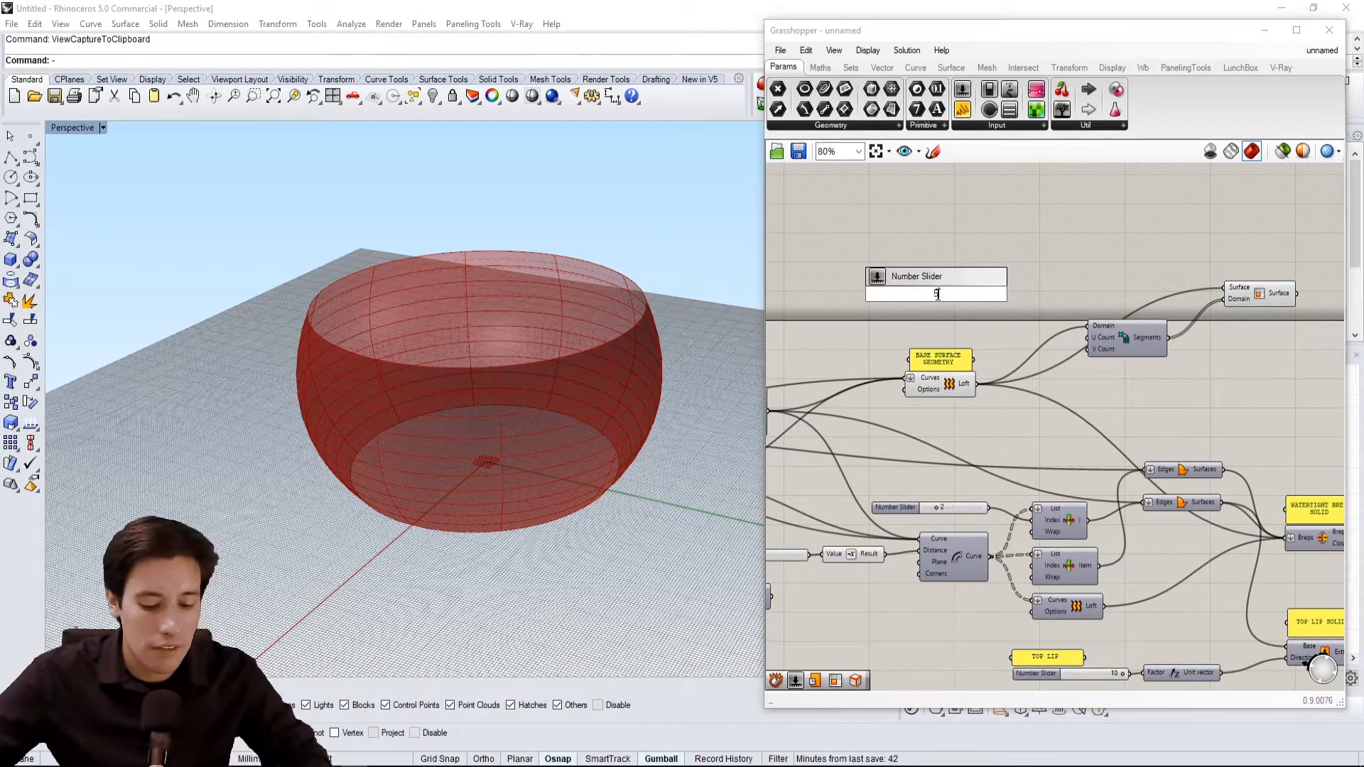
pyautogui.press('Return')
pyautogui.moveTo(900, 294); pyautogui.dragTo(898, 313)
pyautogui.moveTo(997, 294); pyautogui.dragTo(1090, 337)
pyautogui.moveTo(999, 315); pyautogui.dragTo(1090, 349)
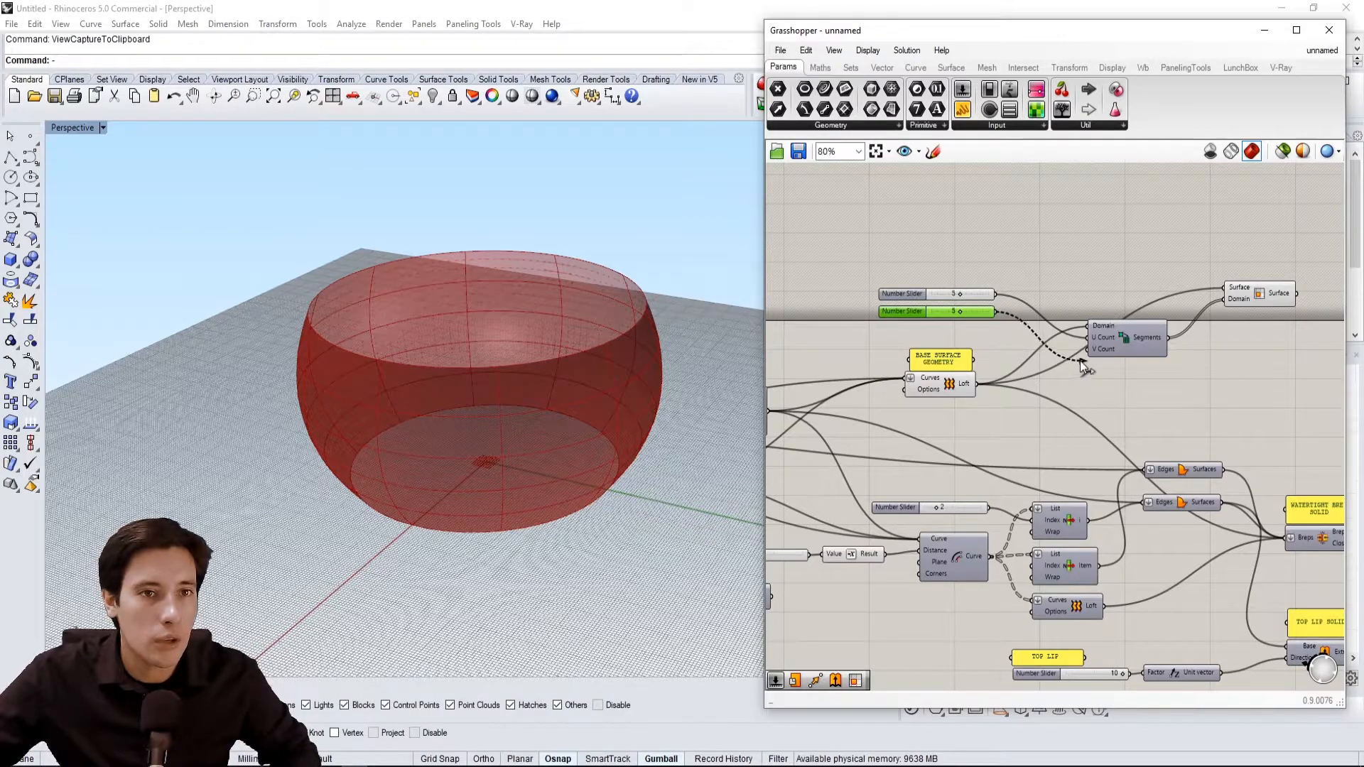
# Adjust the U Count and V Count sliders to change the pot surface's subdivision
pyautogui.scroll(2, 1009, 291)
pyautogui.click(936, 295)
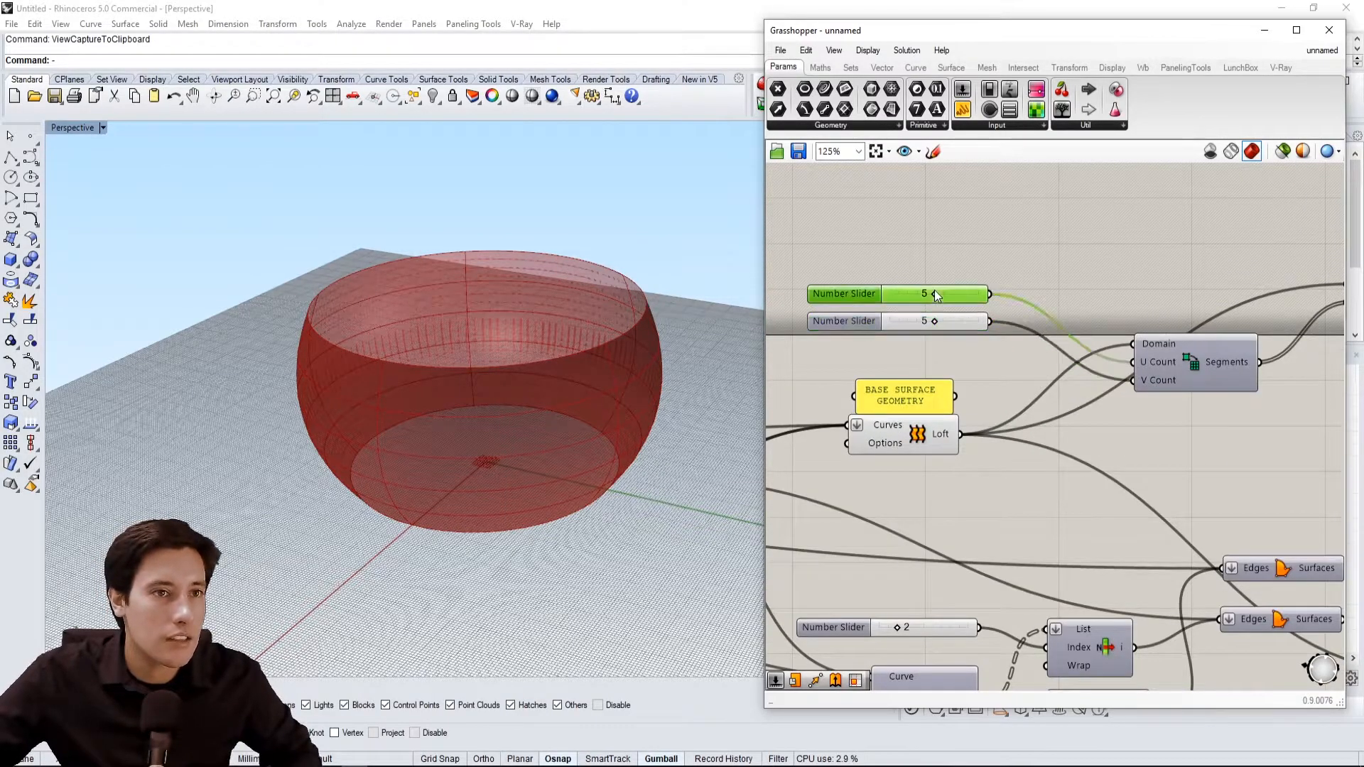
pyautogui.moveTo(933, 295); pyautogui.dragTo(979, 322)
pyautogui.moveTo(557, 289); pyautogui.dragTo(472, 319, button='right')
# Move the Isotrim component closer to Divide Domain² and shift both together to tidy the layout
pyautogui.moveTo(1157, 391); pyautogui.dragTo(1011, 394, button='right')
pyautogui.scroll(-2, 1011, 395)
pyautogui.moveTo(1146, 343); pyautogui.dragTo(1111, 358)
pyautogui.click(1171, 420)
pyautogui.moveTo(1171, 419); pyautogui.dragTo(968, 317)
pyautogui.moveTo(1037, 377); pyautogui.dragTo(1024, 389)
pyautogui.click(1008, 269)
# Examine the Isotrim Surface output against the subdivided pot from a lower viewing angle
pyautogui.scroll(2, 1118, 366)
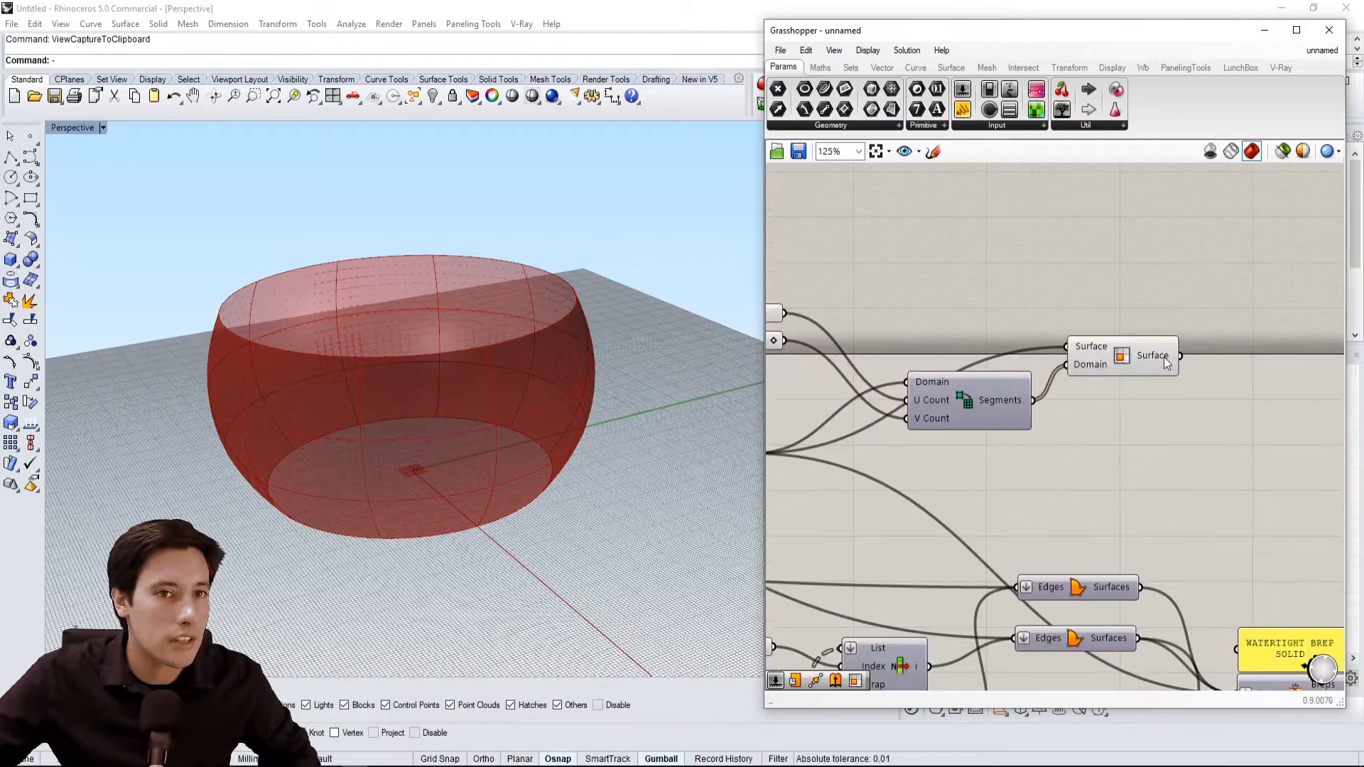
pyautogui.moveTo(1164, 356)
pyautogui.moveTo(287, 403); pyautogui.dragTo(298, 366, button='right')
pyautogui.moveTo(933, 405)
pyautogui.mouseDown(button='right')
pyautogui.moveTo(1037, 409)
pyautogui.moveTo(935, 415)
pyautogui.mouseUp(button='right')
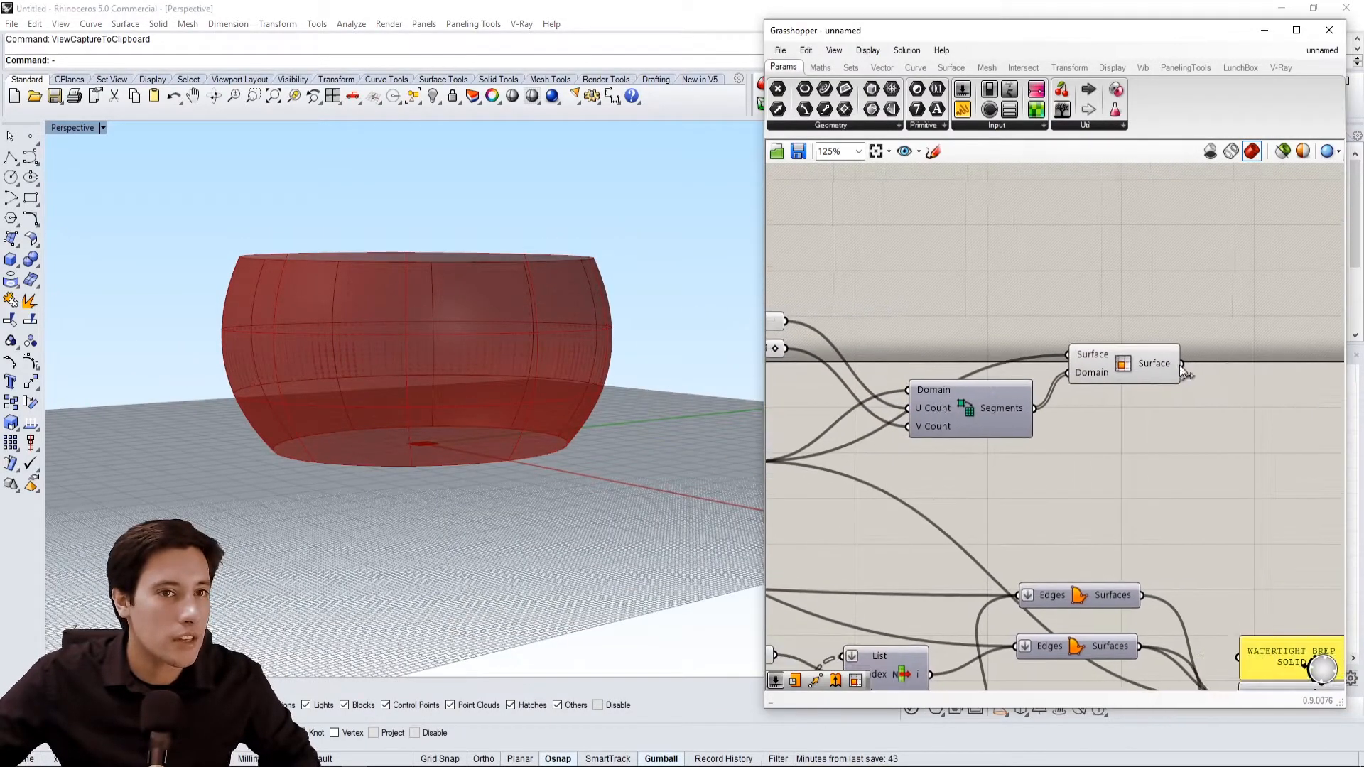
# Turn off the preview of the Loft component labelled BASE SURFACE GEOMETRY
pyautogui.moveTo(431, 306); pyautogui.dragTo(398, 341, button='right')
pyautogui.scroll(-2, 1153, 189)
pyautogui.click(956, 364)
pyautogui.rightClick(956, 365)
pyautogui.click(974, 389)
pyautogui.moveTo(505, 278)
pyautogui.mouseDown(button='right')
pyautogui.moveTo(497, 289)
pyautogui.moveTo(501, 263)
pyautogui.mouseUp(button='right')
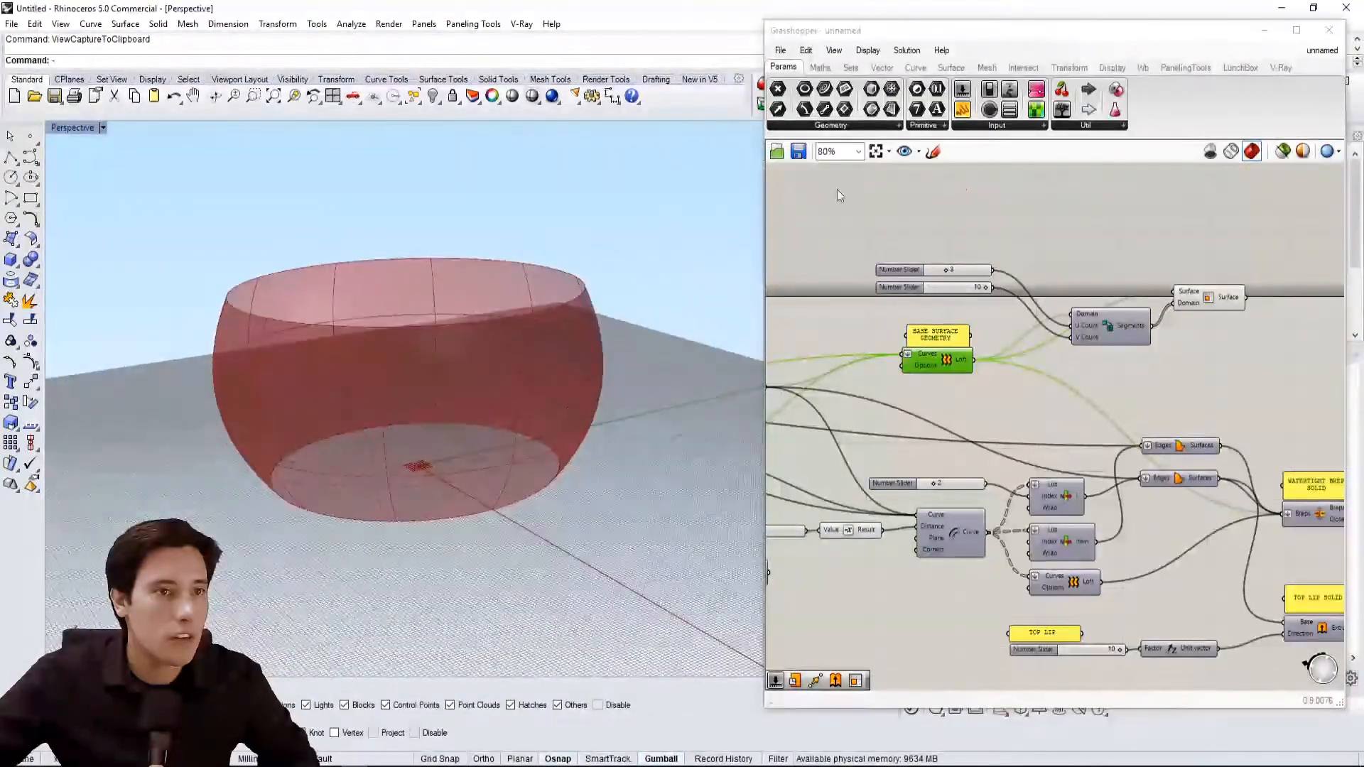
# Reposition the Isotrim component below Divide Domain² and inspect its subdivided surface on the pot
pyautogui.moveTo(1220, 282); pyautogui.dragTo(1151, 313, button='right')
pyautogui.click(1137, 334)
pyautogui.click(1159, 373)
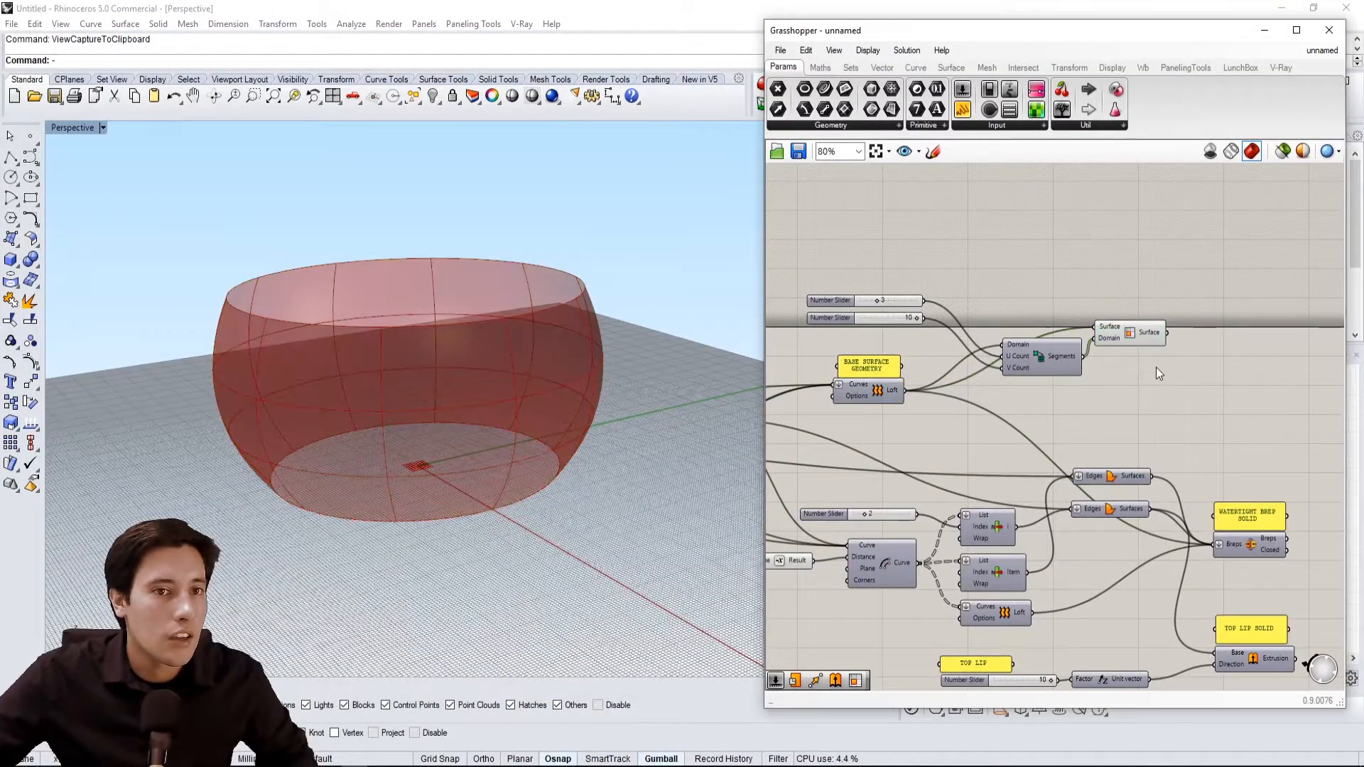
pyautogui.moveTo(1134, 340); pyautogui.dragTo(1132, 399)
pyautogui.moveTo(540, 412); pyautogui.dragTo(519, 380, button='right')
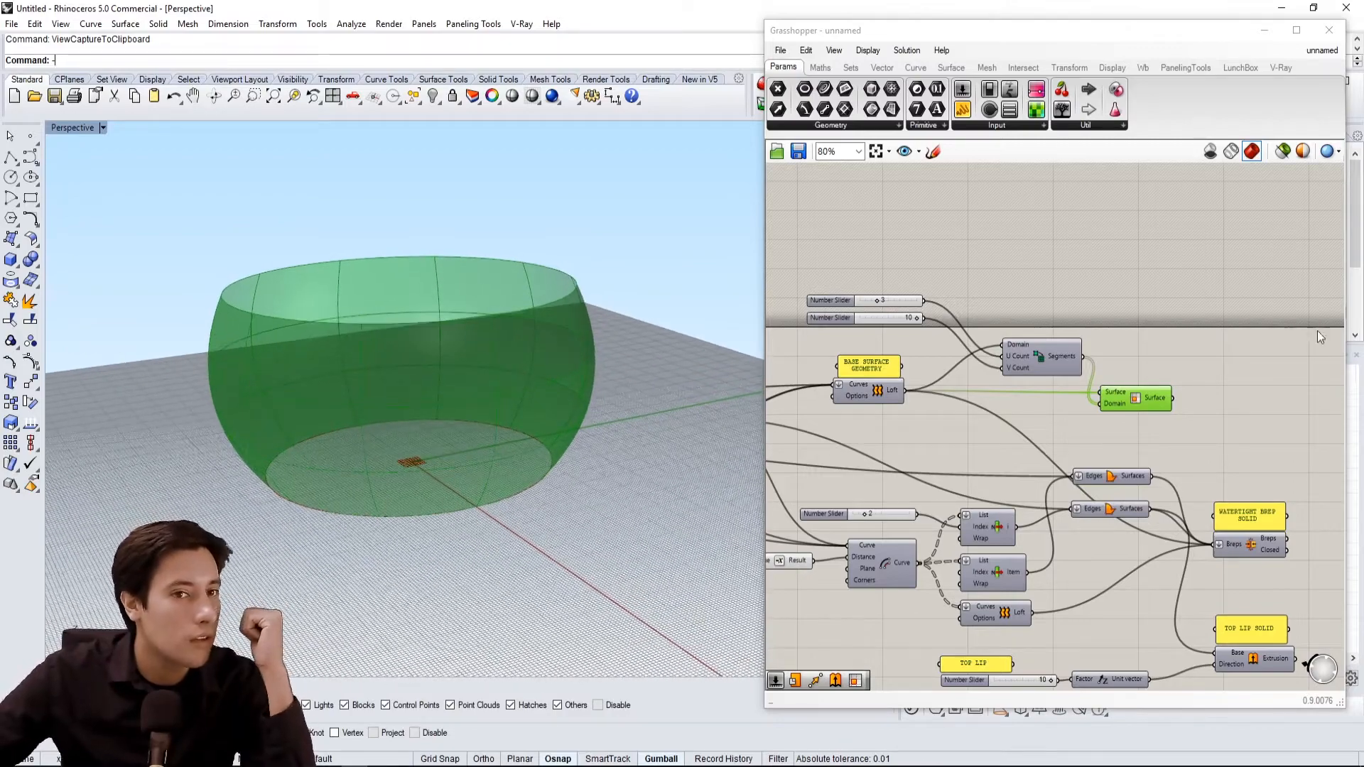
pyautogui.click(1090, 336)
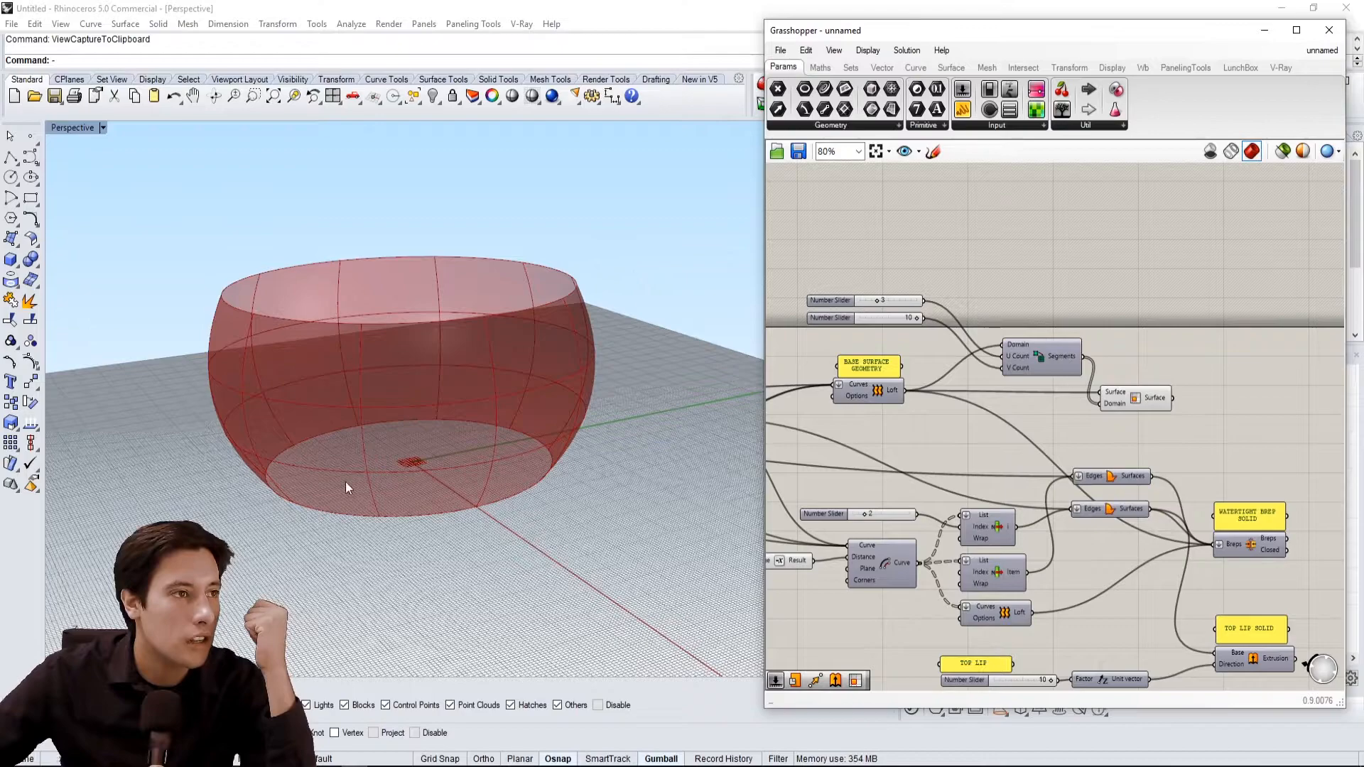
# Add a Brep Join component, connect the Isotrim Surface output to its Breps input, and flatten that input
pyautogui.moveTo(1205, 381); pyautogui.dragTo(1131, 386, button='right')
pyautogui.doubleClick(1132, 386)
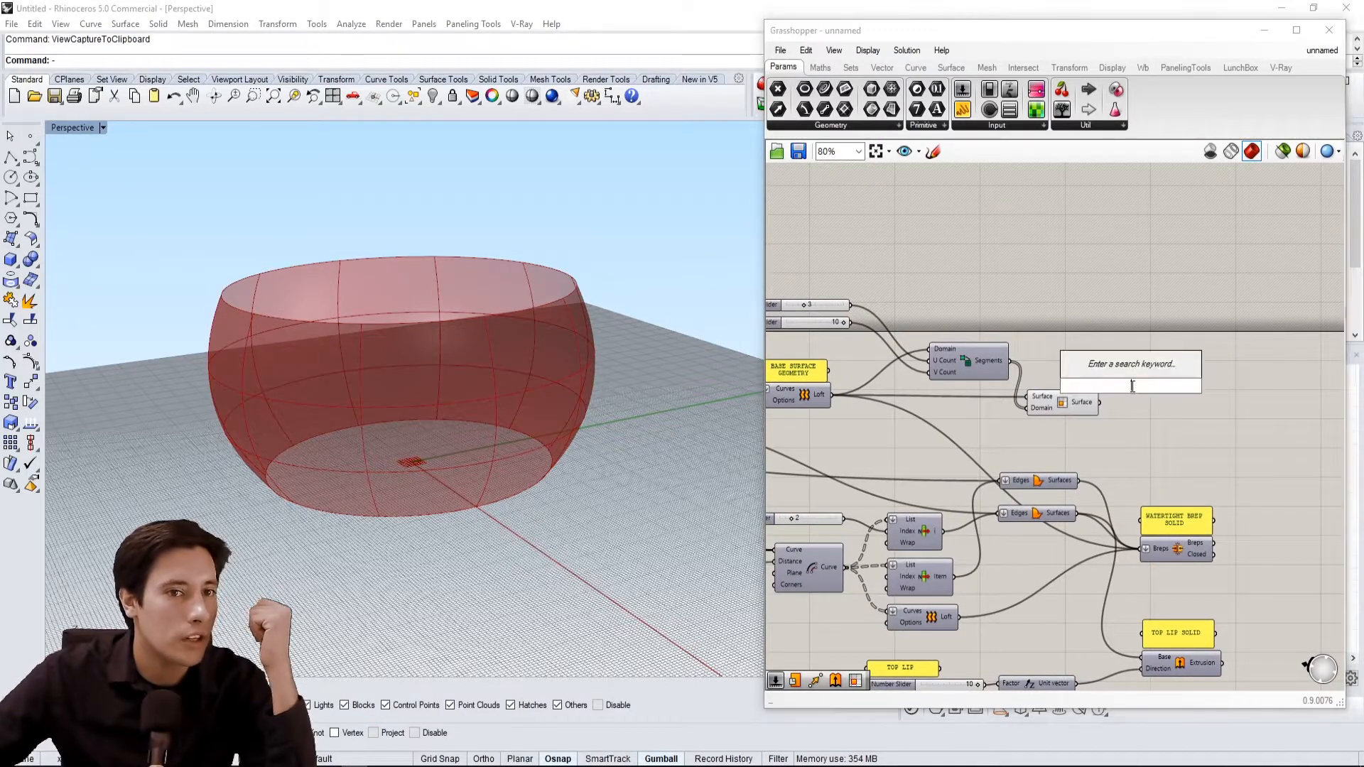
pyautogui.write('join')
pyautogui.click(1118, 353)
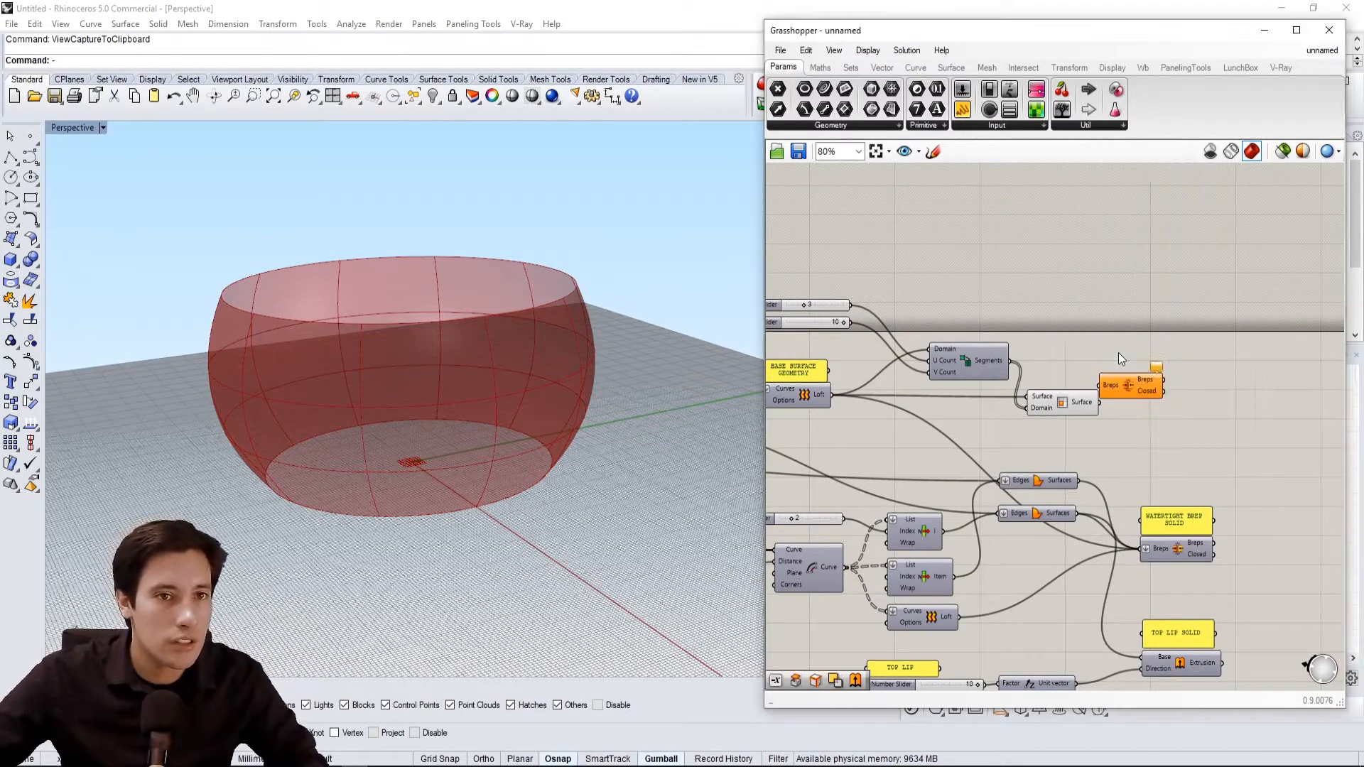
pyautogui.moveTo(1111, 393); pyautogui.dragTo(1119, 405)
pyautogui.click(1093, 402)
pyautogui.rightClick(1127, 399)
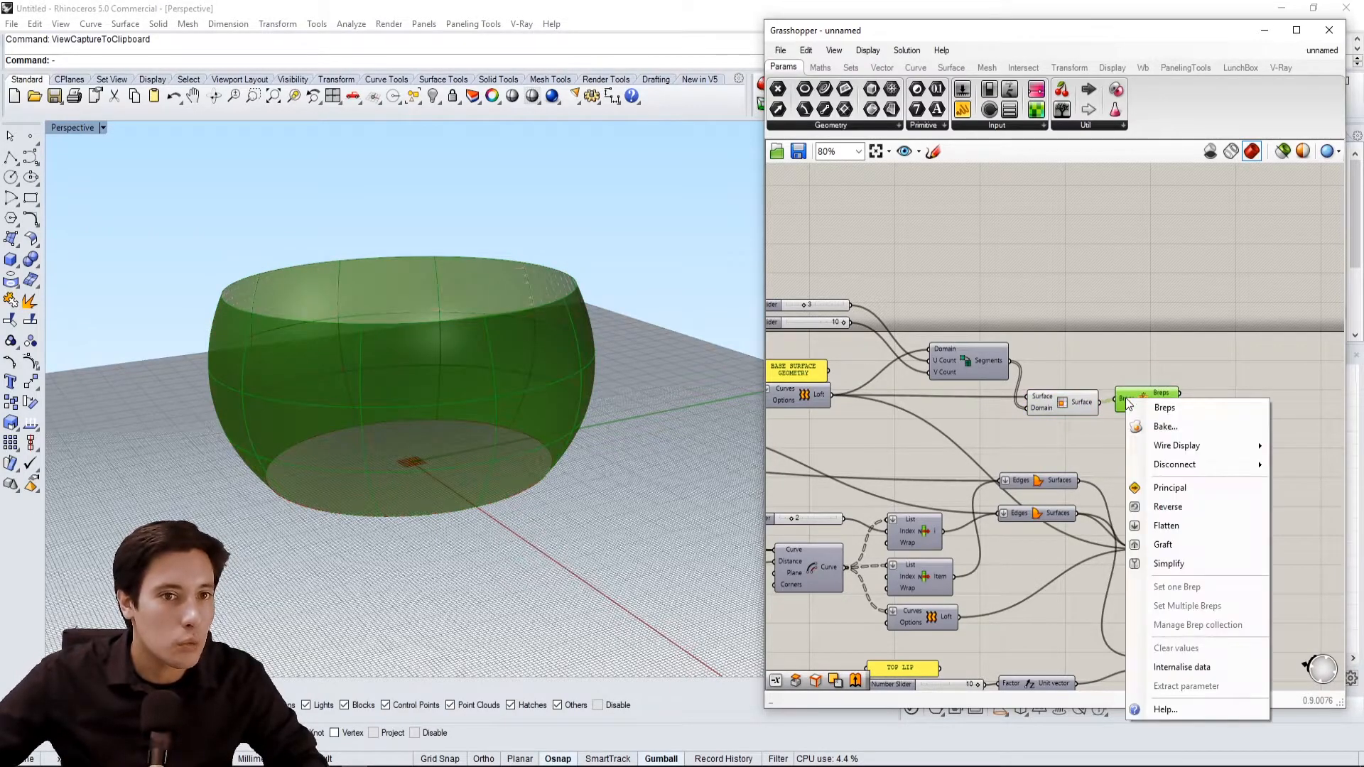
pyautogui.click(1168, 526)
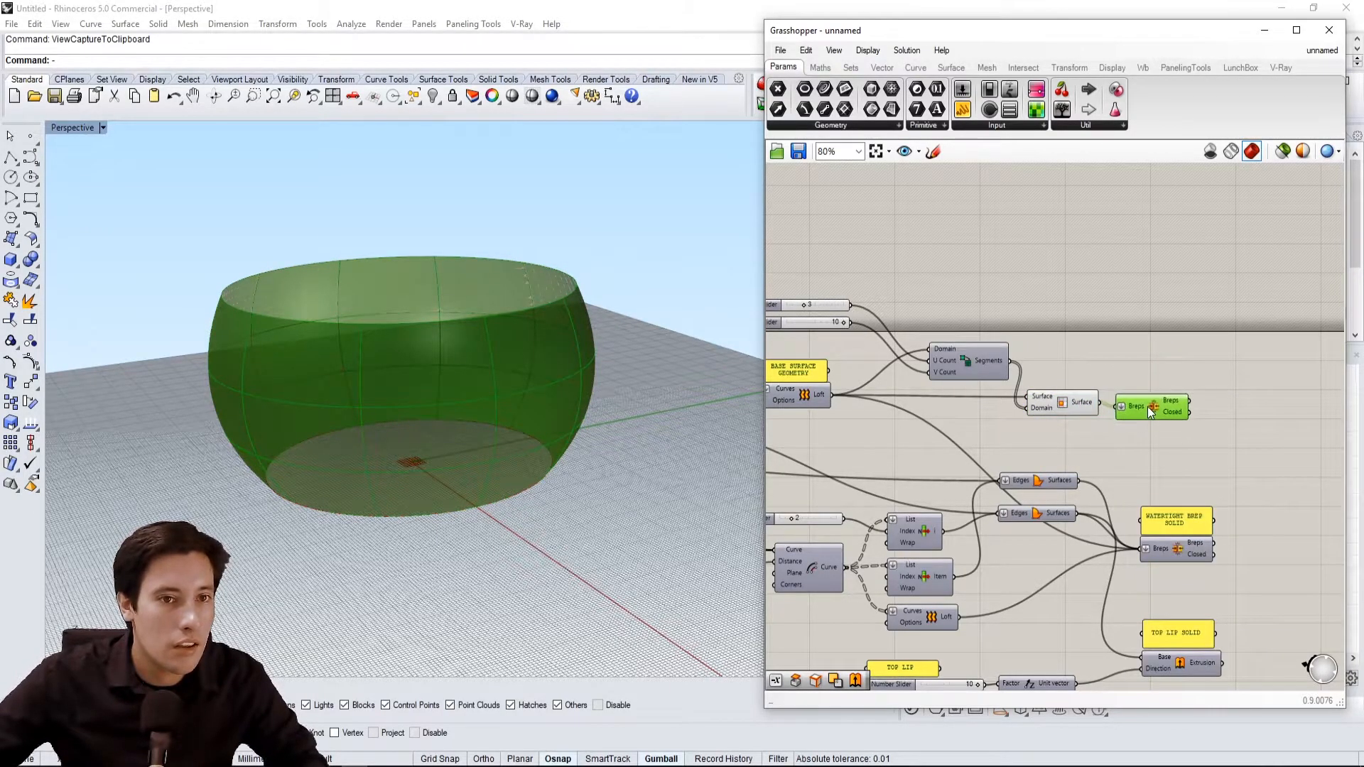
# Turn off the Isotrim component's preview and check the joined brep on the pot
pyautogui.click(1077, 378)
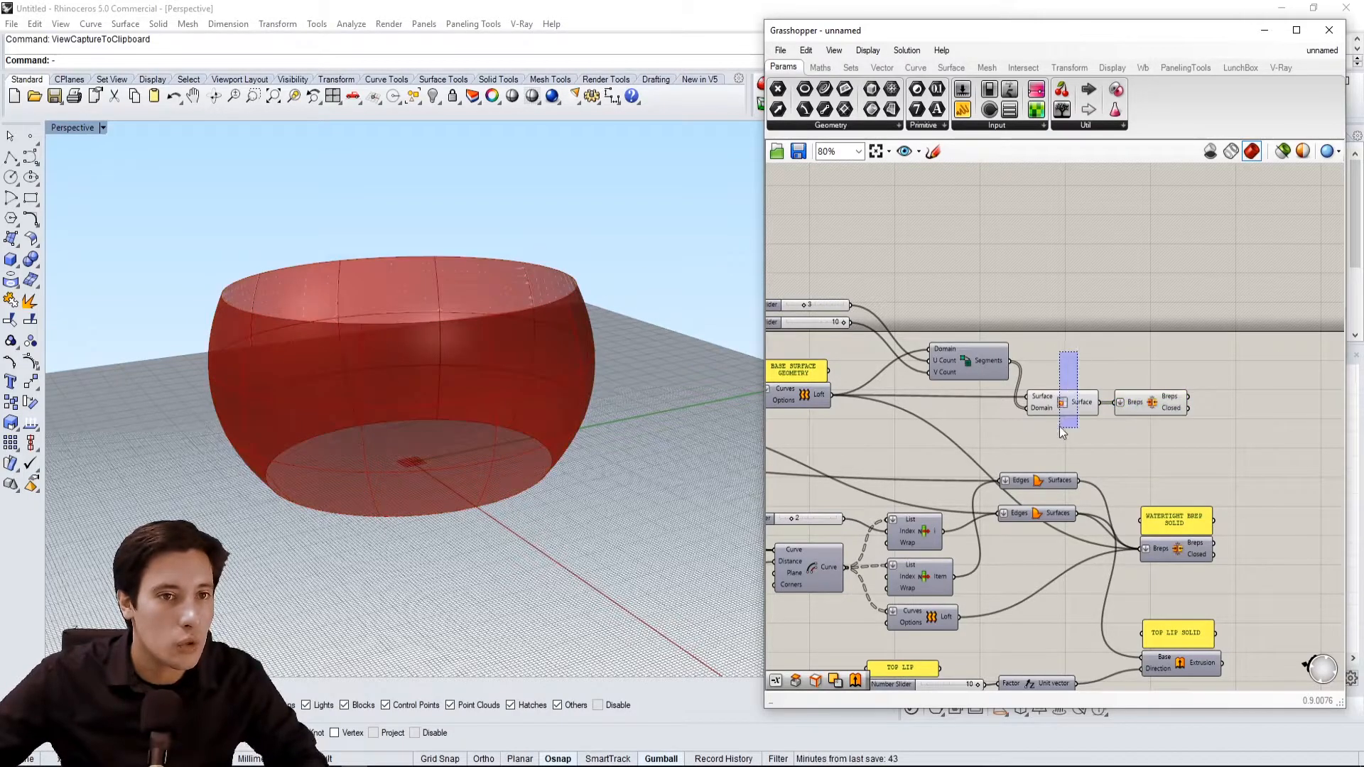
pyautogui.middleClick(1071, 384)
pyautogui.click(1091, 348)
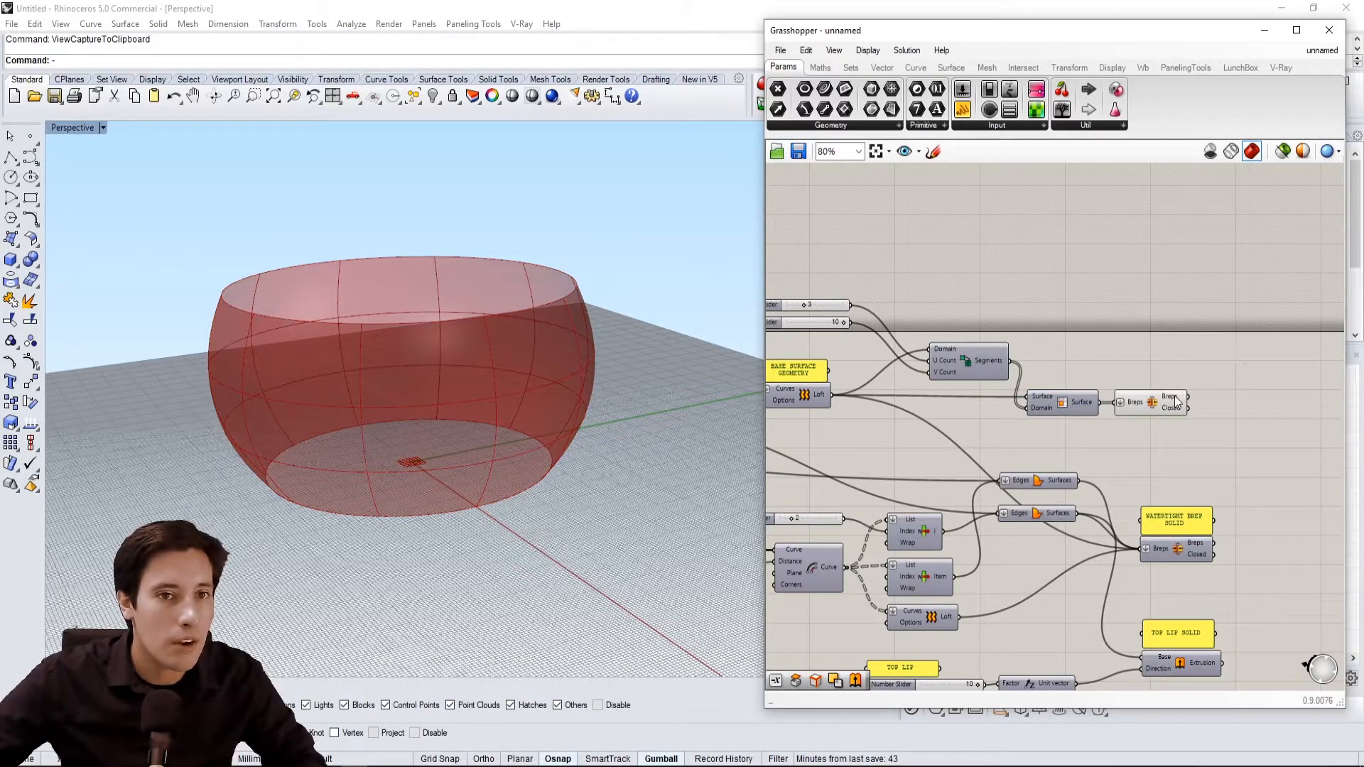
pyautogui.click(1176, 401)
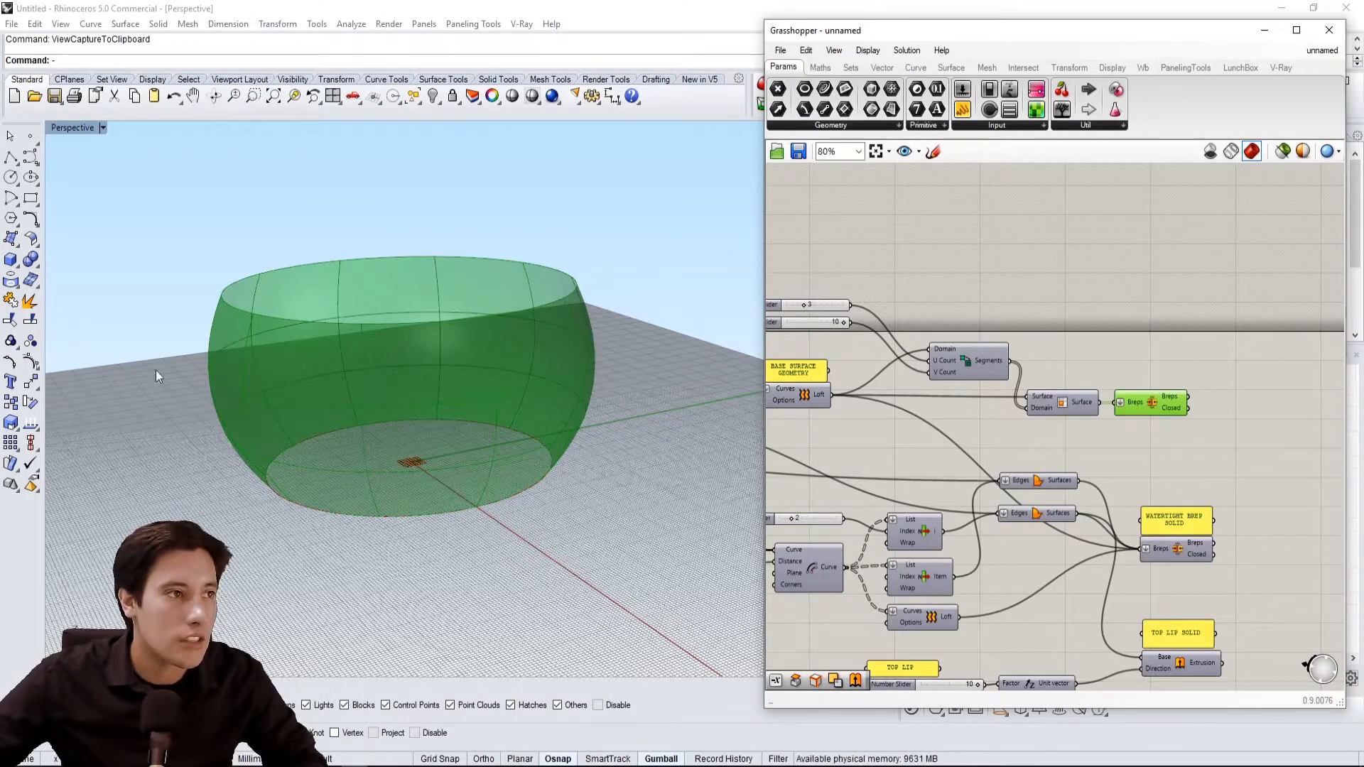
pyautogui.click(1000, 316)
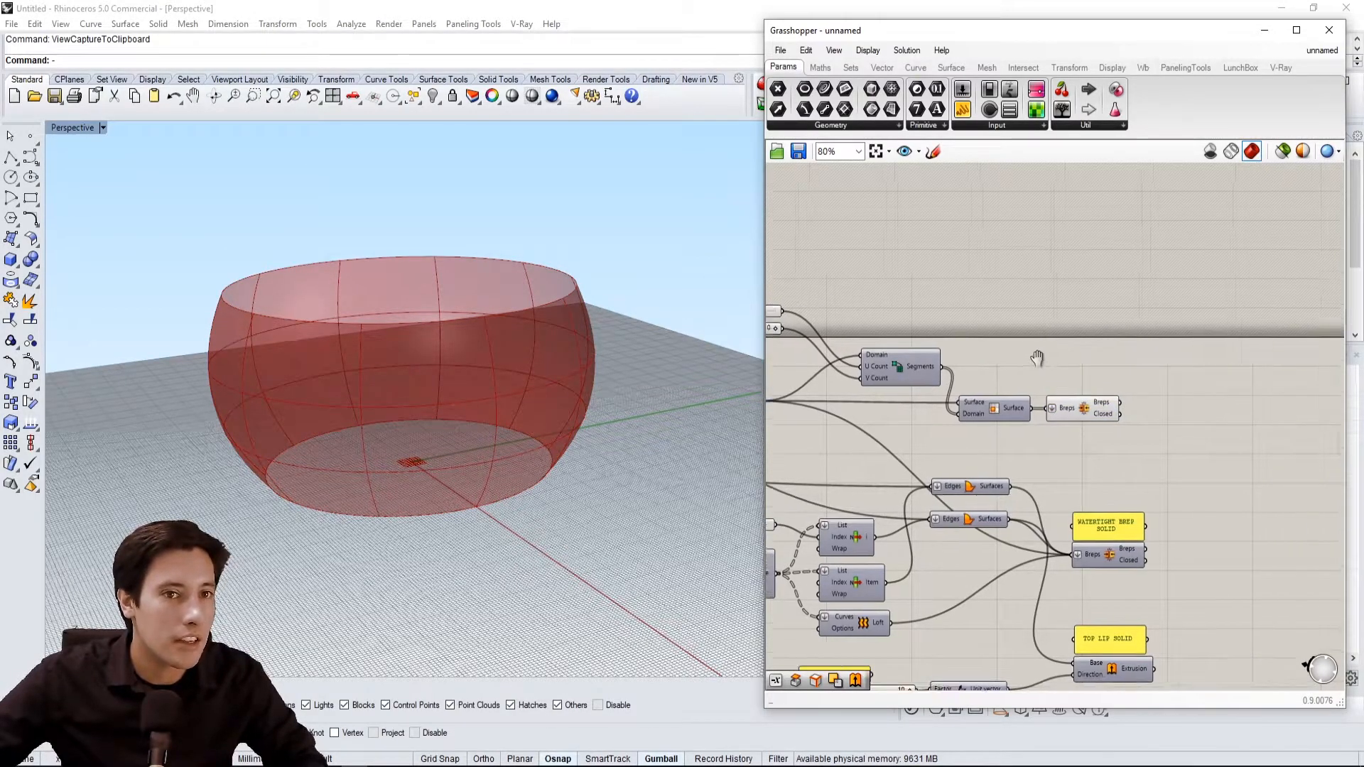
pyautogui.doubleClick(1191, 388)
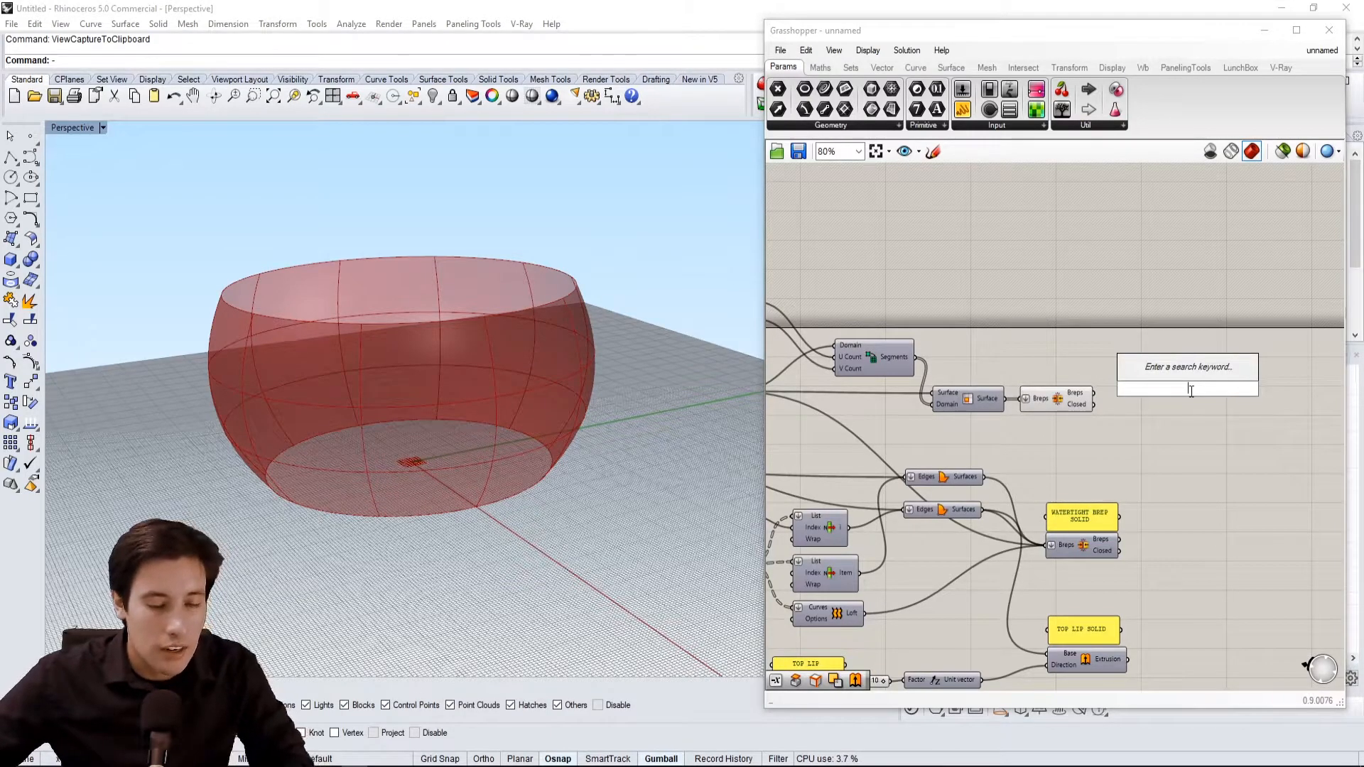
pyautogui.write('pipe')
pyautogui.click(1180, 355)
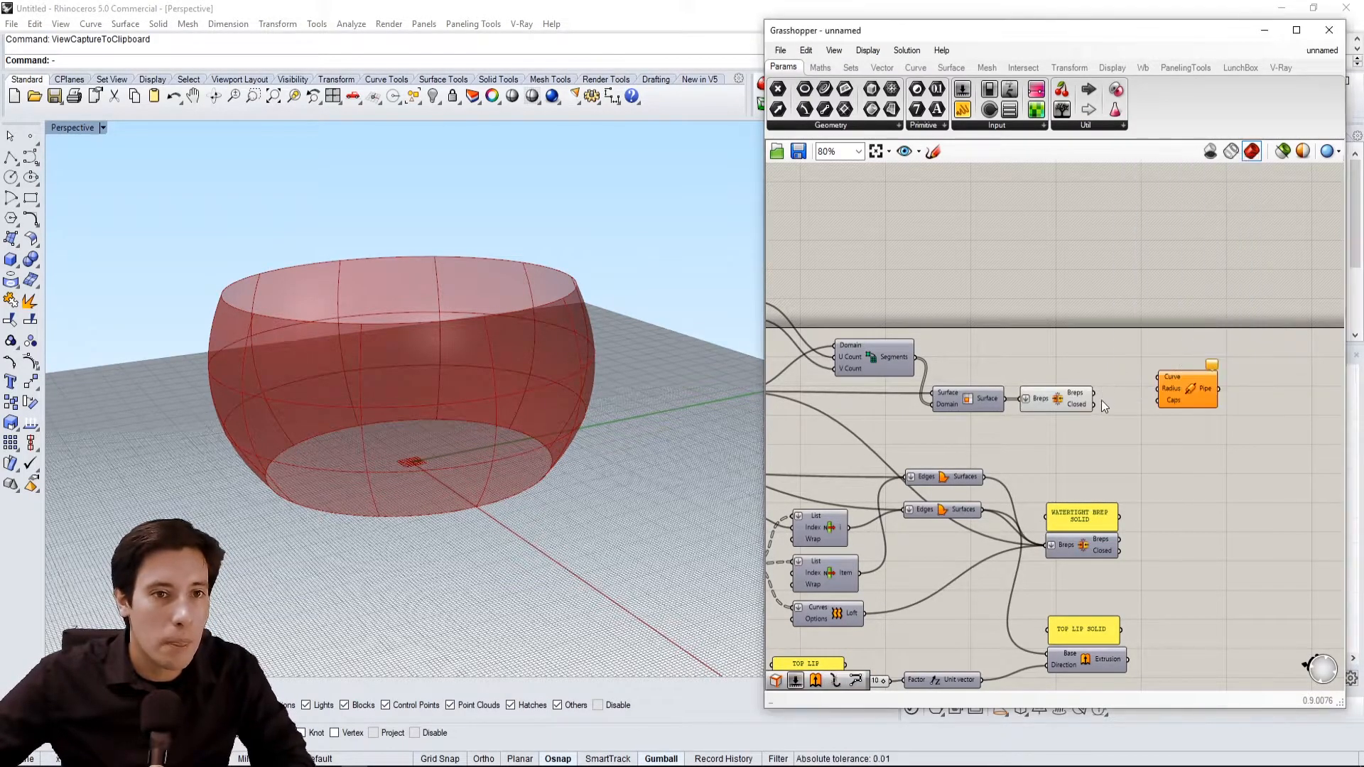
pyautogui.moveTo(1094, 392); pyautogui.dragTo(1166, 404)
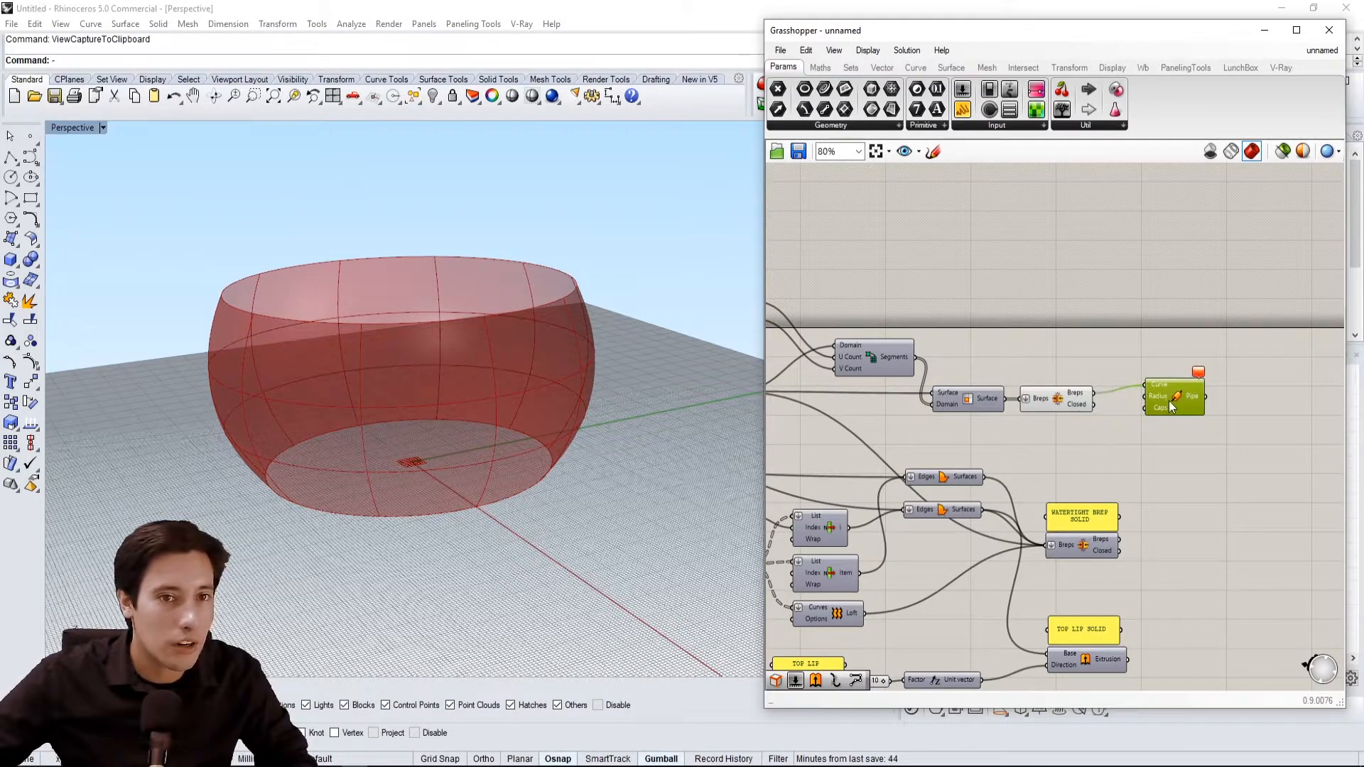
# Add a Brep Edges component and connect the Brep Join Breps output to its Brep input
pyautogui.doubleClick(1164, 395)
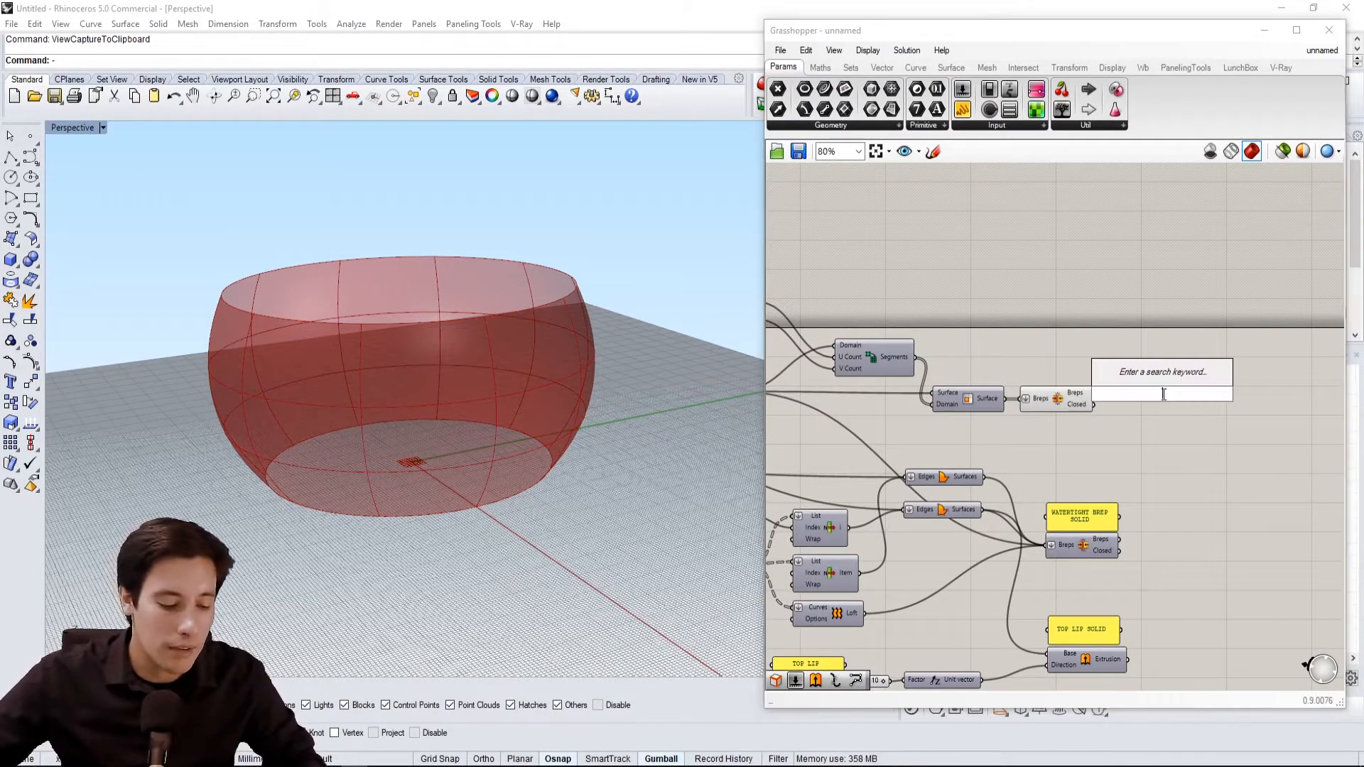
pyautogui.write('BREP')
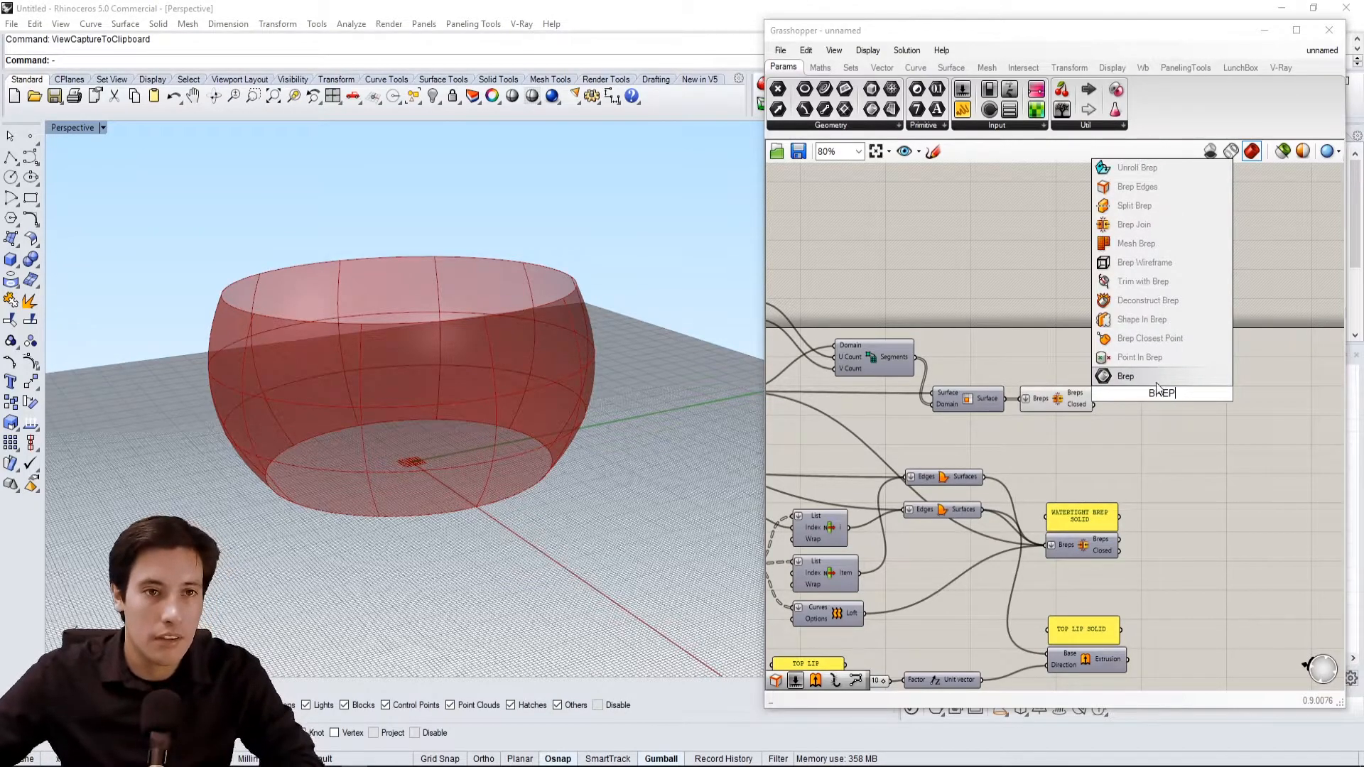
pyautogui.click(1158, 189)
pyautogui.moveTo(1110, 393); pyautogui.dragTo(1148, 376)
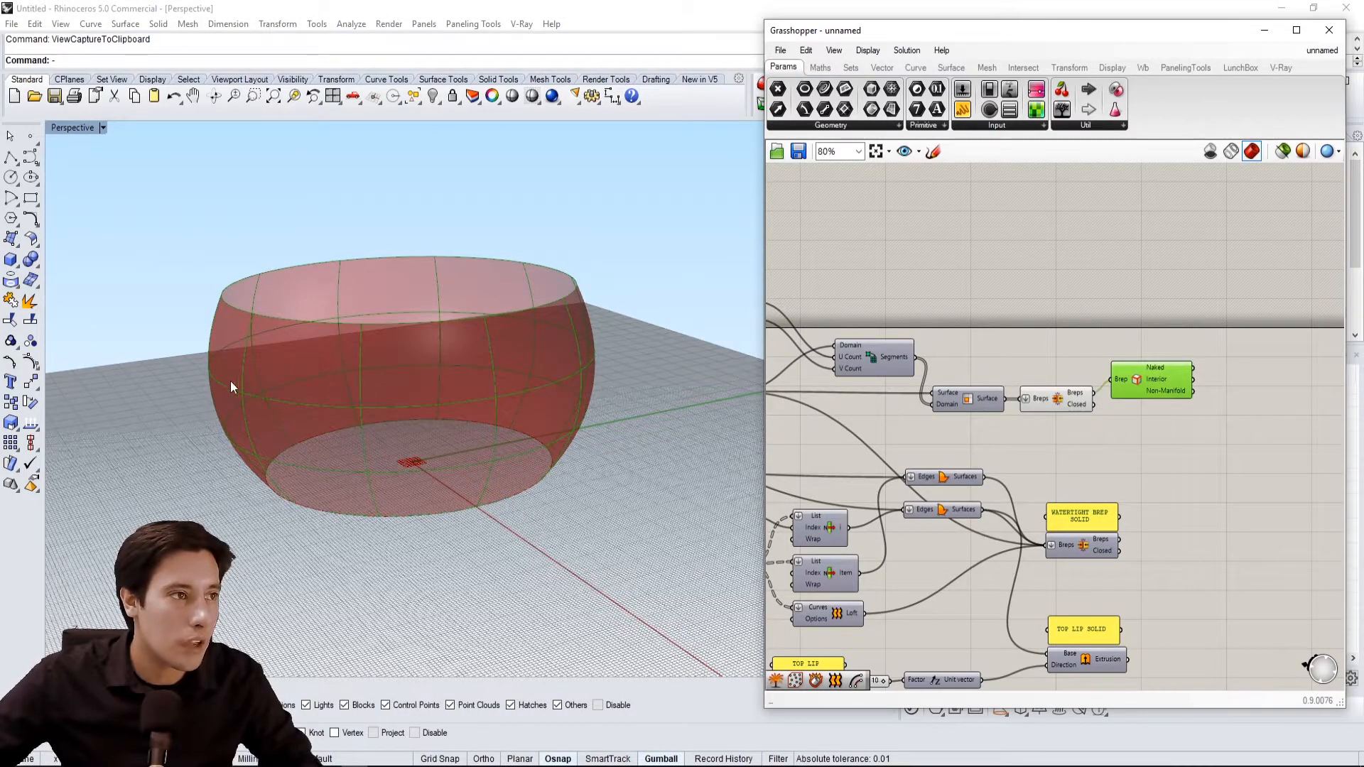
pyautogui.click(1239, 364)
# Add a Pipe component beyond Brep Edges and duplicate it directly below the original
pyautogui.moveTo(1229, 344); pyautogui.dragTo(1057, 369, button='right')
pyautogui.doubleClick(1141, 386)
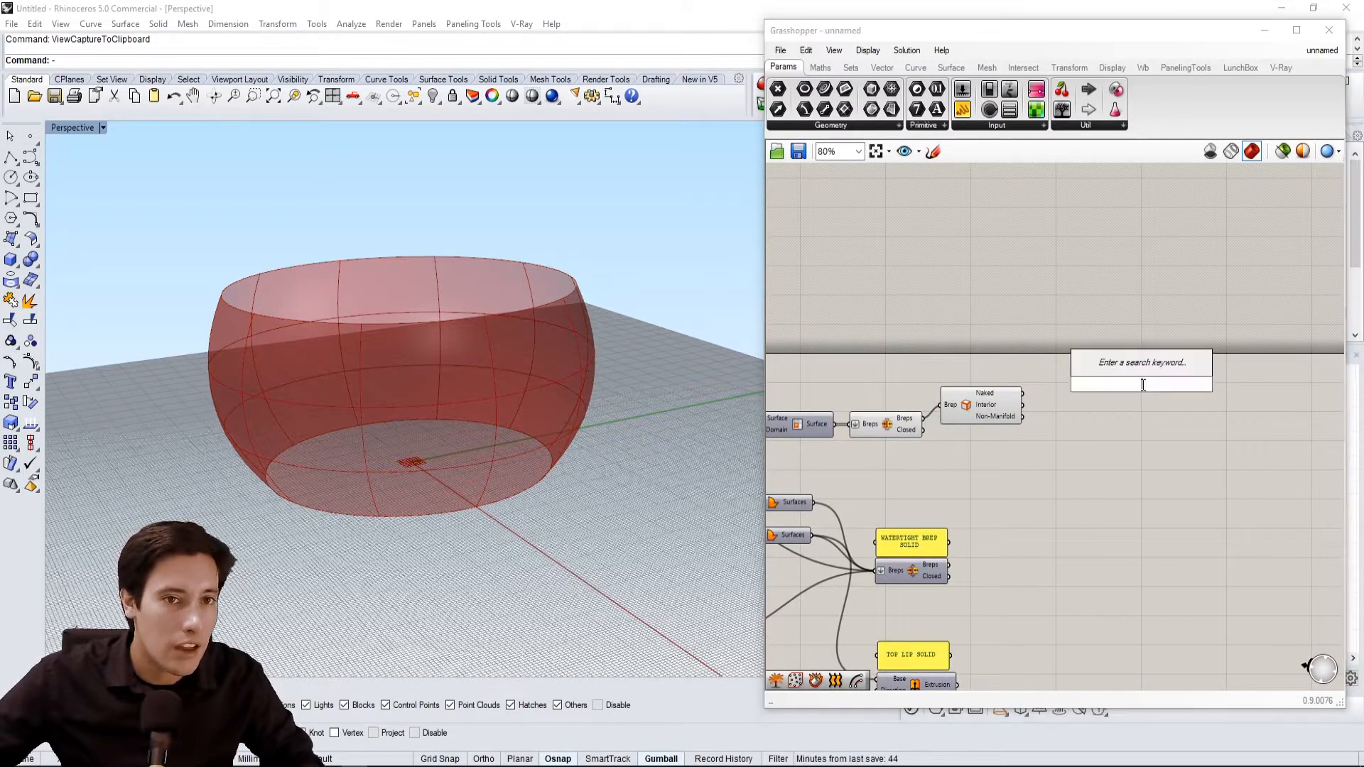
pyautogui.write('pipe')
pyautogui.click(1118, 352)
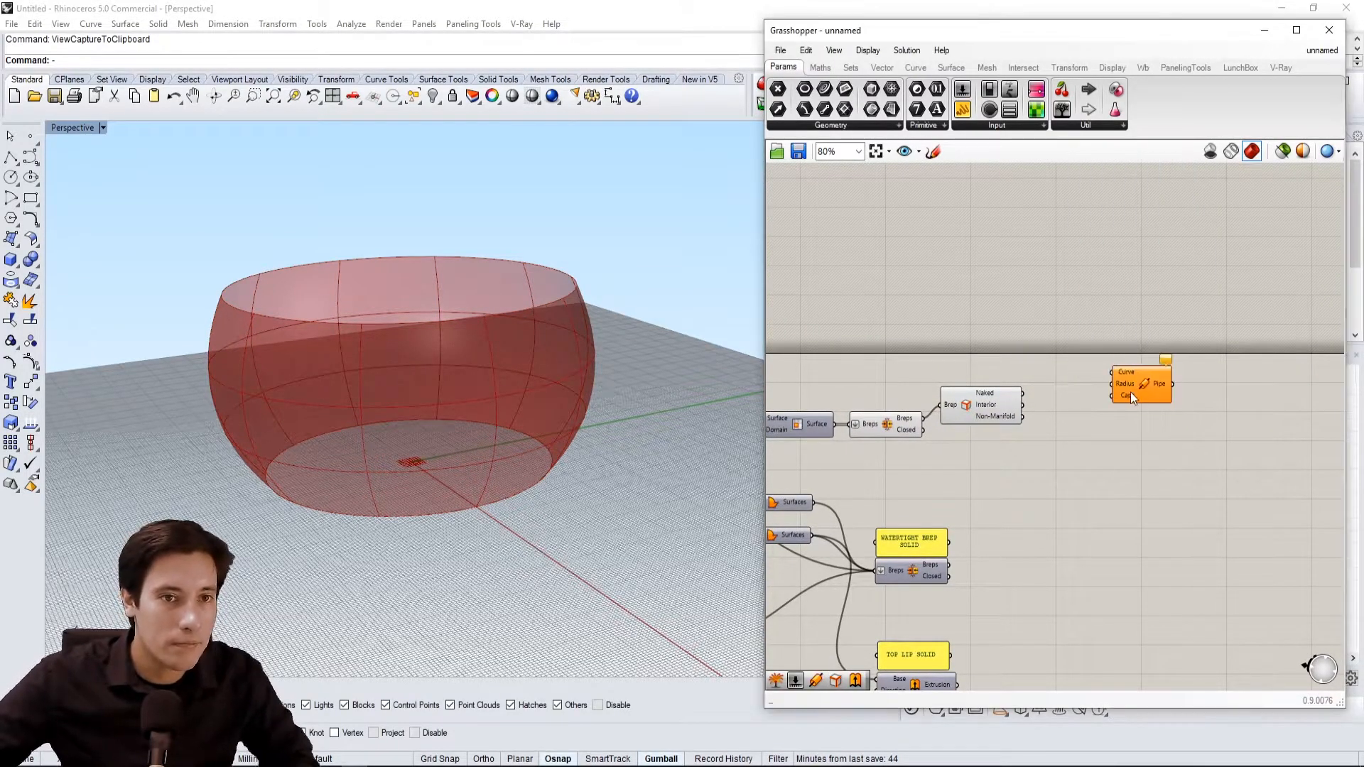
pyautogui.keyDown('alt'); pyautogui.moveTo(1112, 370); pyautogui.dragTo(1112, 413); pyautogui.keyUp('alt')
# Connect Brep Edges' Naked output to the upper Pipe's Curve input and its Interior output to the lower Pipe's Curve input
pyautogui.click(1001, 396)
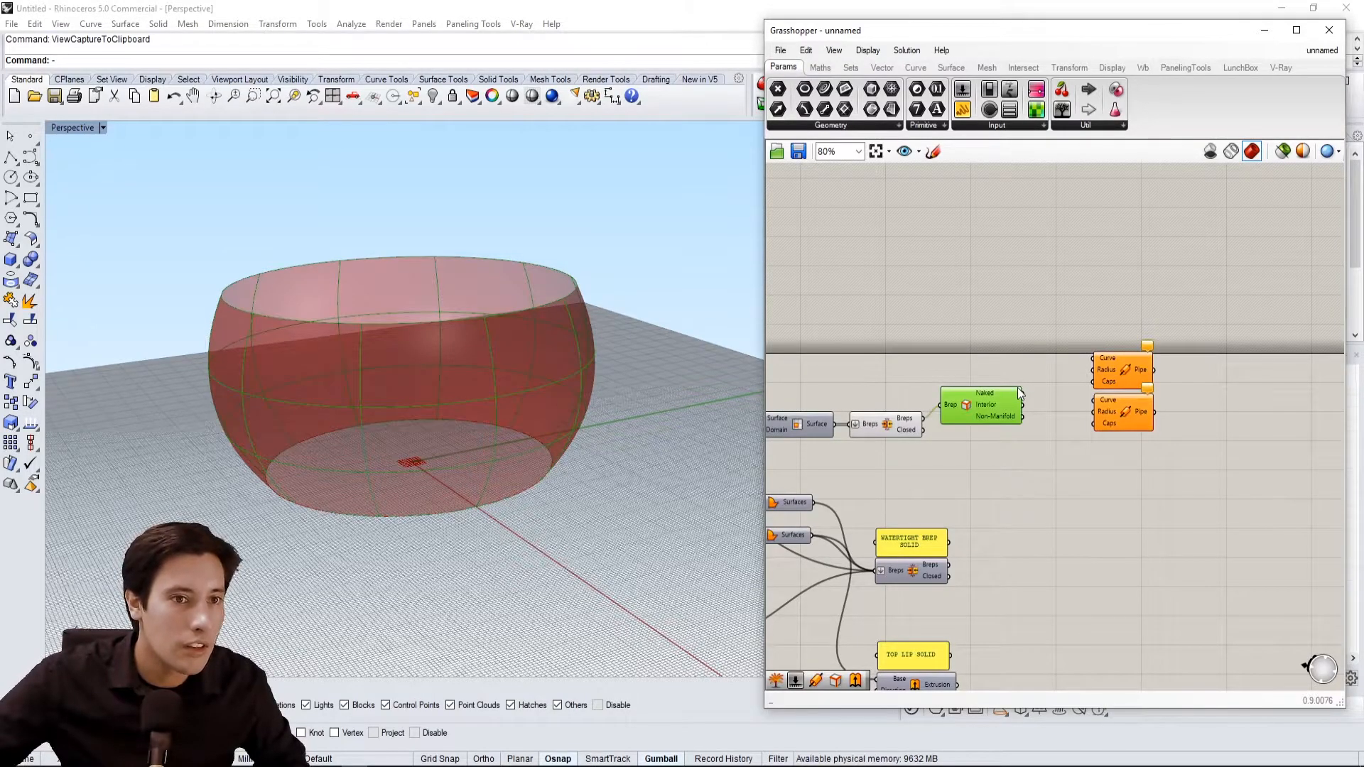
pyautogui.moveTo(1095, 358); pyautogui.dragTo(1095, 359)
pyautogui.click(1117, 282)
pyautogui.click(1135, 371)
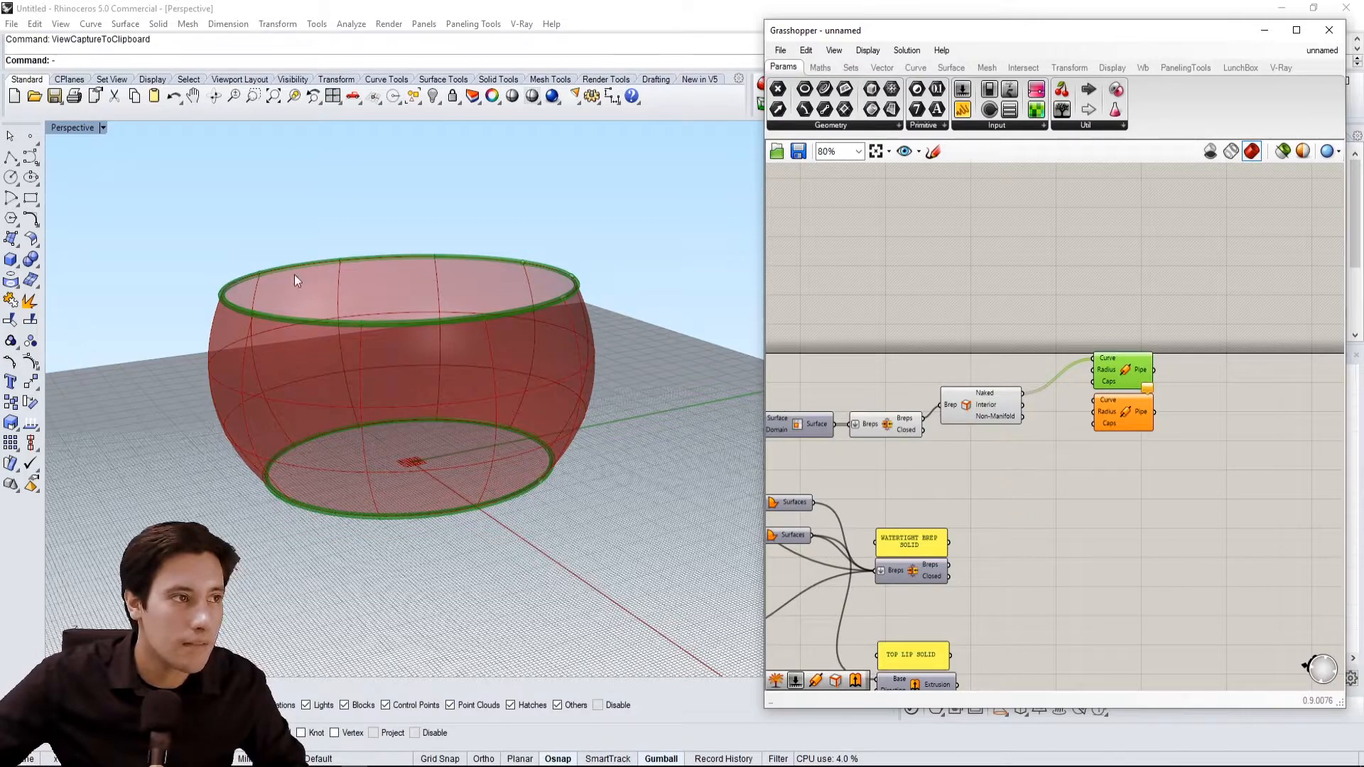
pyautogui.scroll(2, 949, 367)
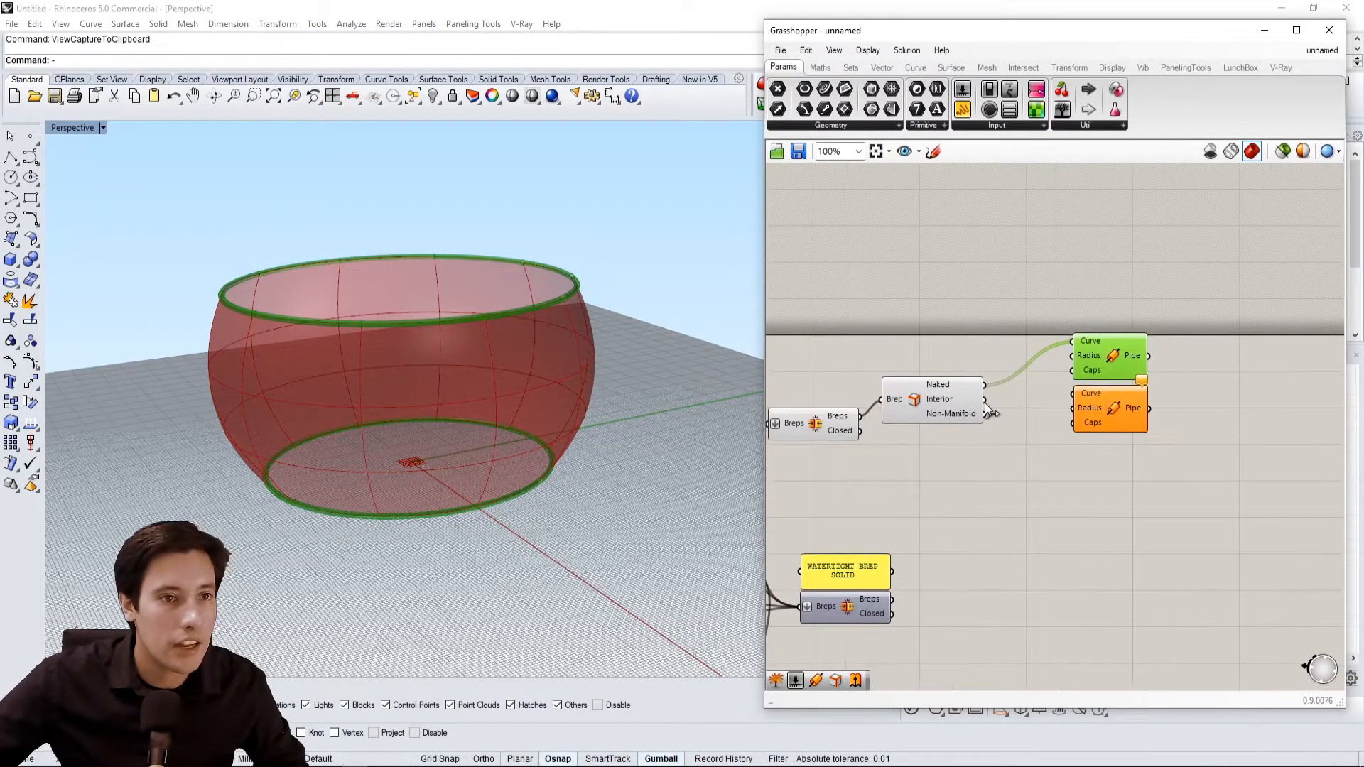
pyautogui.moveTo(1081, 396); pyautogui.dragTo(1075, 395)
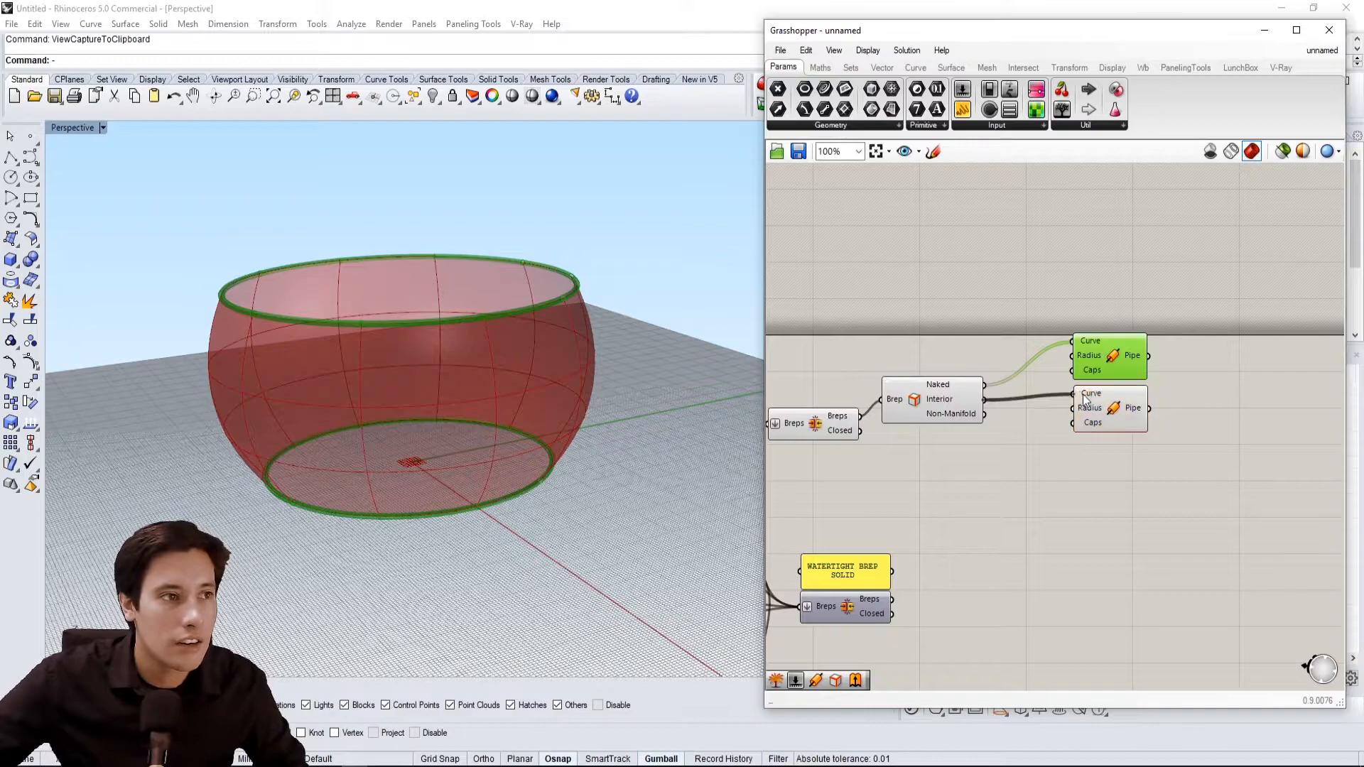
pyautogui.click(1122, 417)
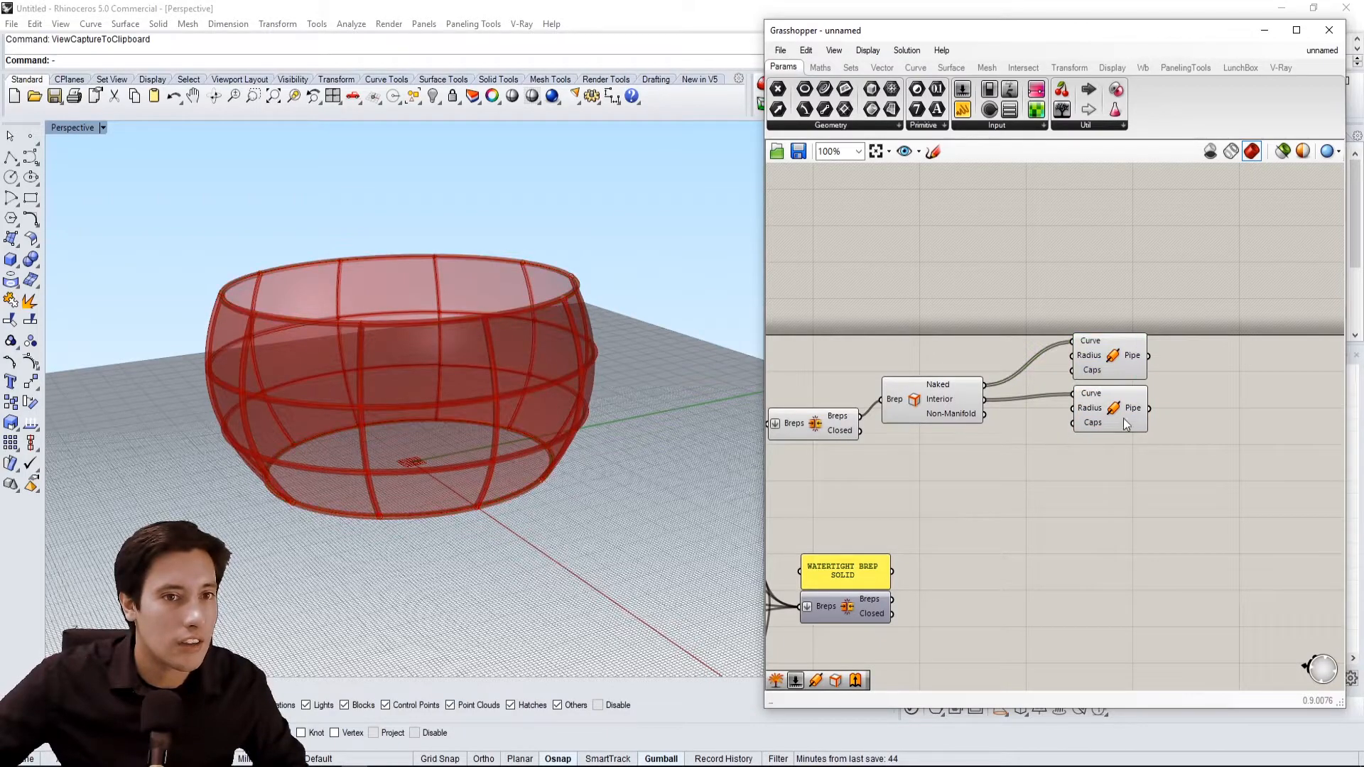
# Create a number slider with value 0.5 and connect it to the lower Pipe's Radius input
pyautogui.doubleClick(945, 313)
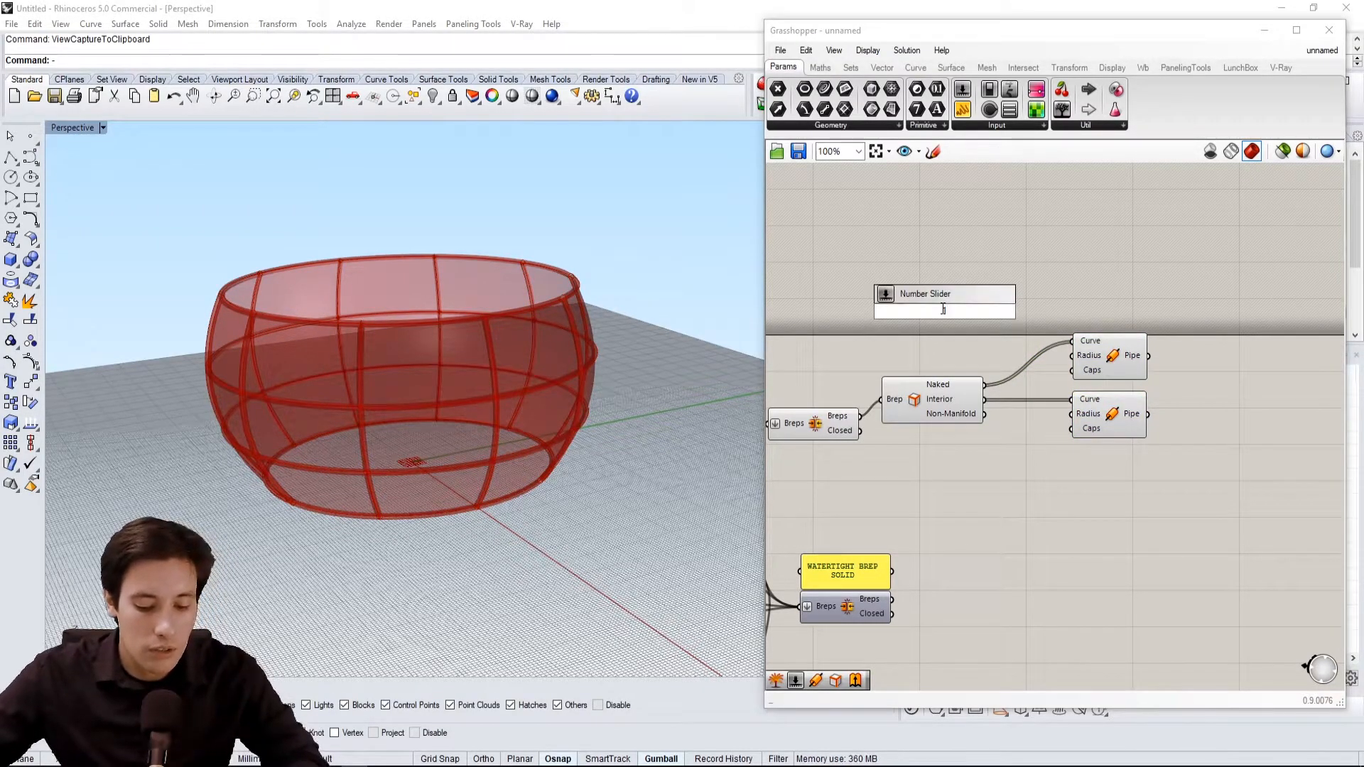
pyautogui.press('Escape')
pyautogui.doubleClick(914, 300)
pyautogui.write('.5')
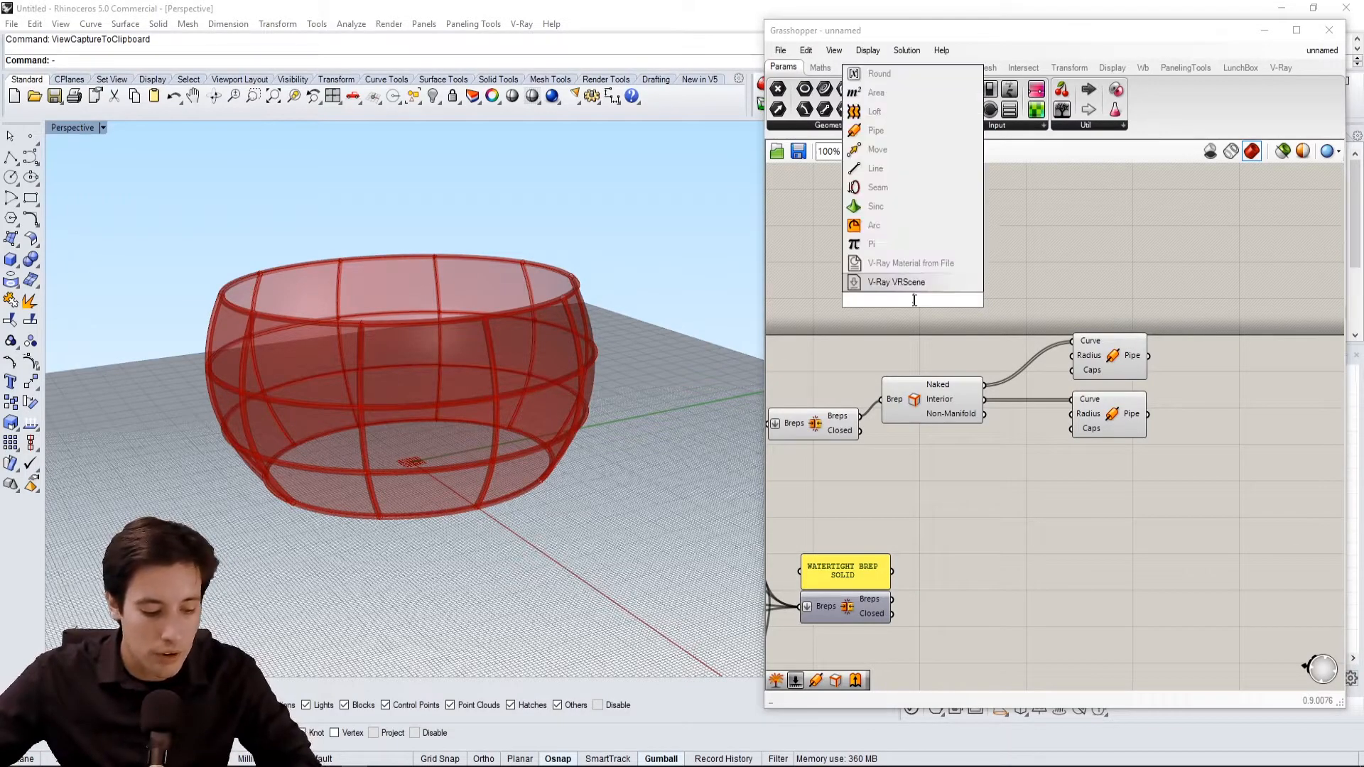
pyautogui.press('Return')
pyautogui.moveTo(874, 306); pyautogui.dragTo(880, 457)
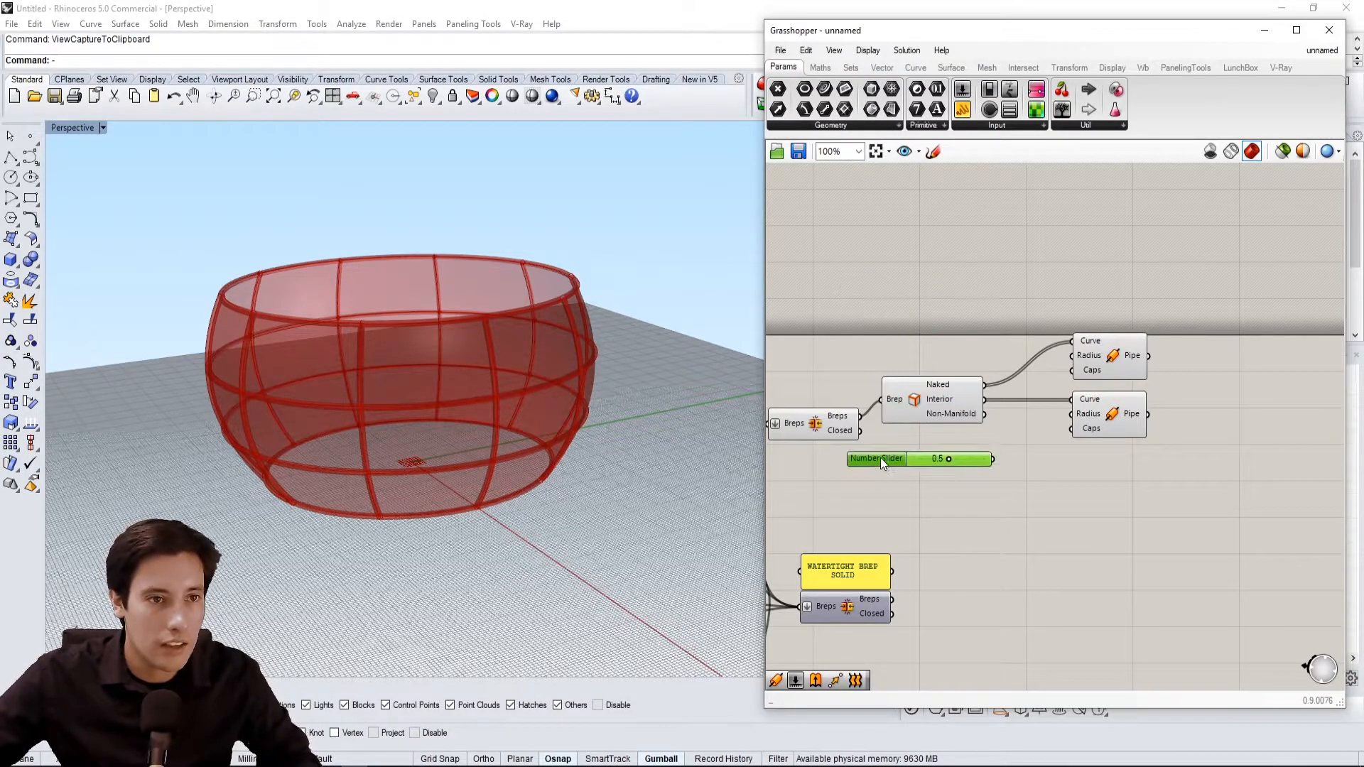
pyautogui.moveTo(988, 465); pyautogui.dragTo(1072, 414)
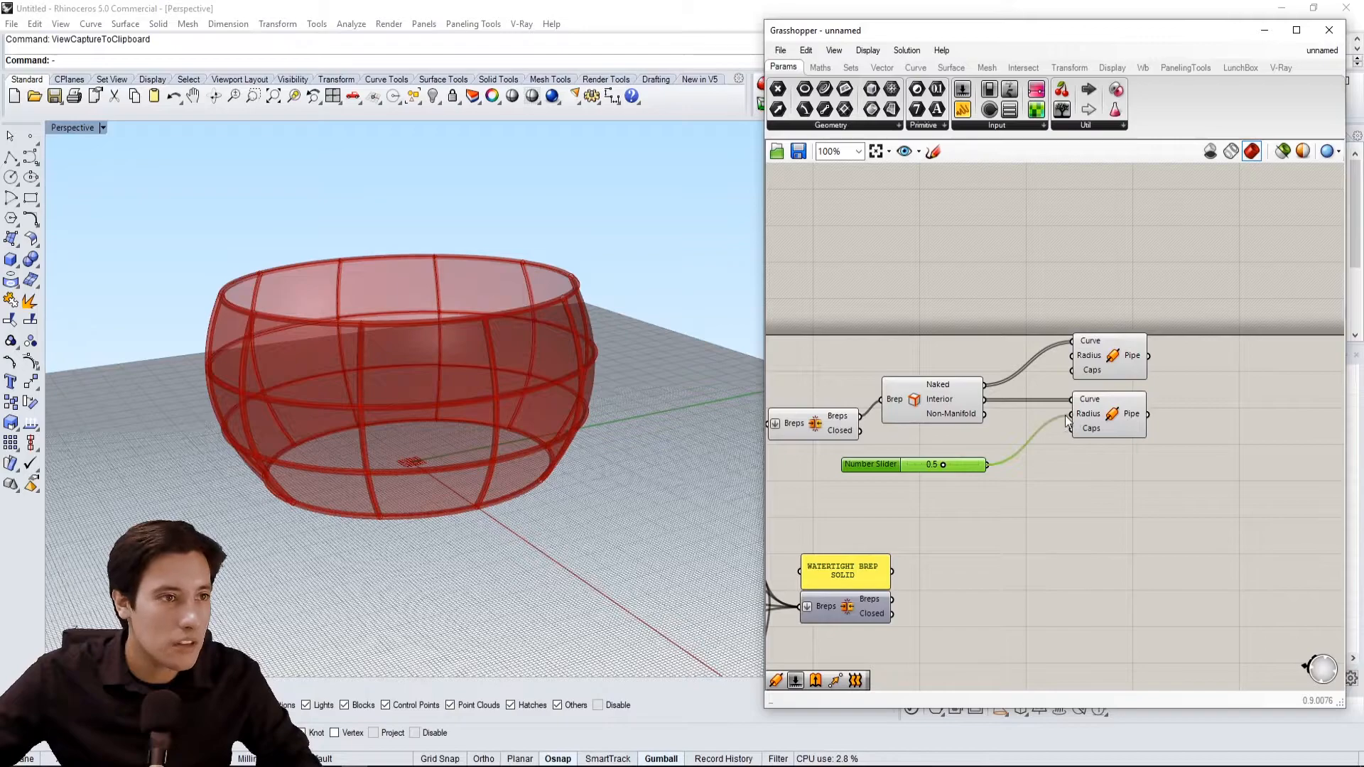
pyautogui.click(945, 429)
# Create a number slider with value 1.25 and connect it to the upper Pipe's Radius input
pyautogui.keyDown('alt'); pyautogui.moveTo(875, 463); pyautogui.dragTo(867, 341); pyautogui.keyUp('alt')
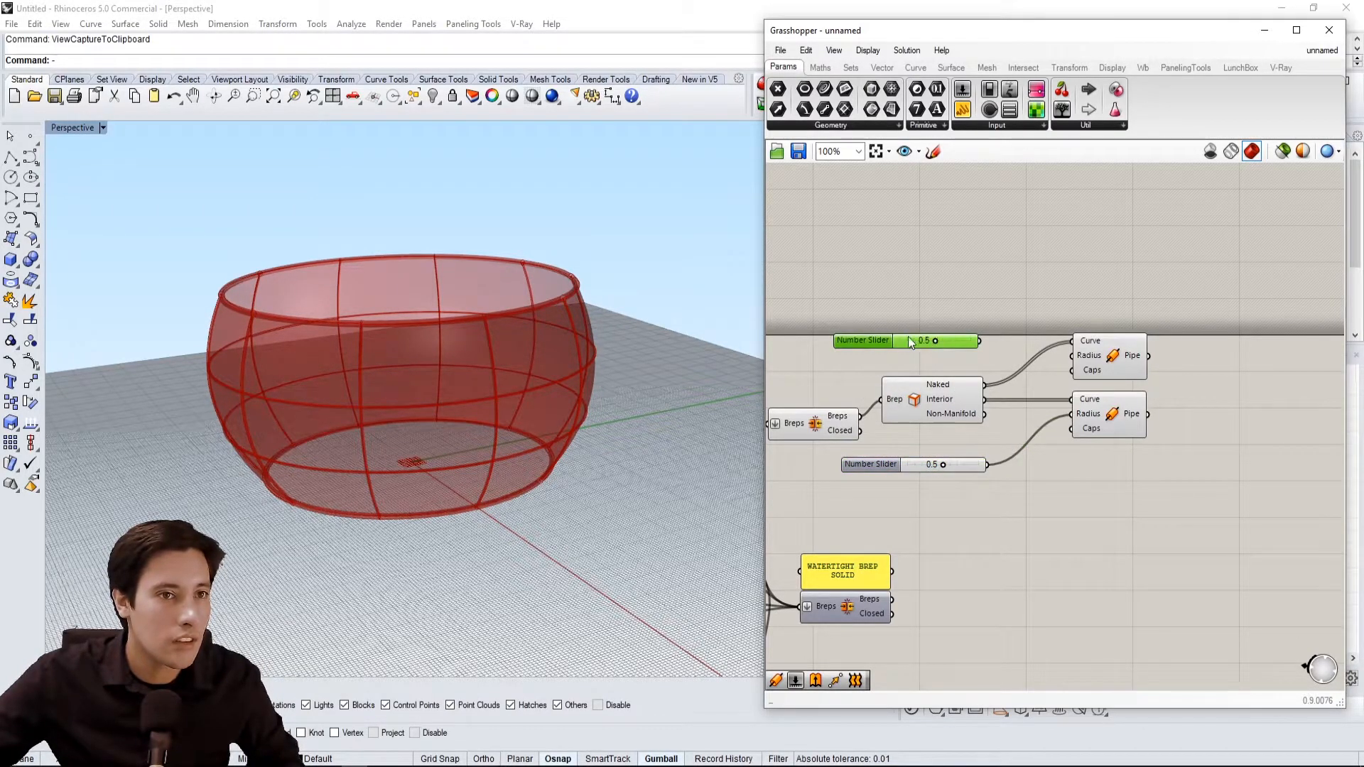
pyautogui.press('Delete')
pyautogui.doubleClick(875, 329)
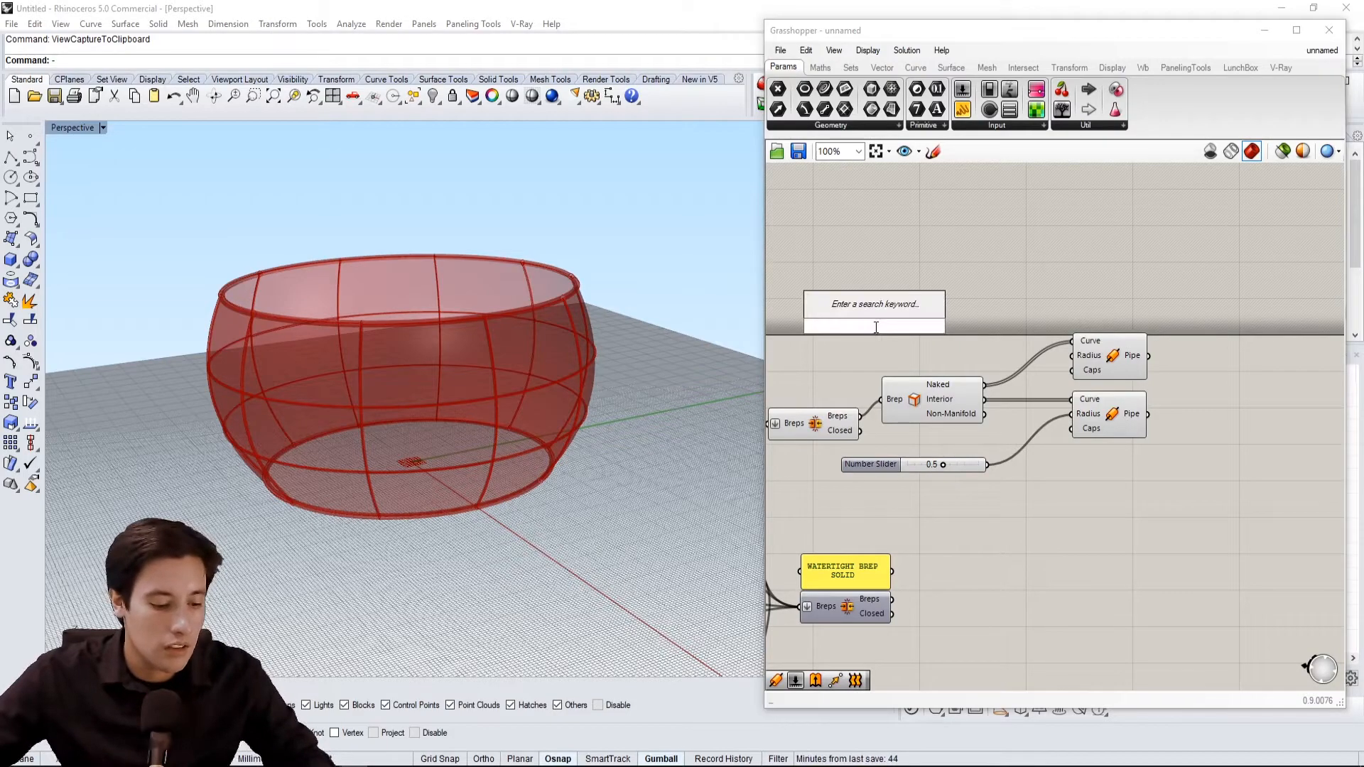
pyautogui.write('1.25')
pyautogui.press('Return')
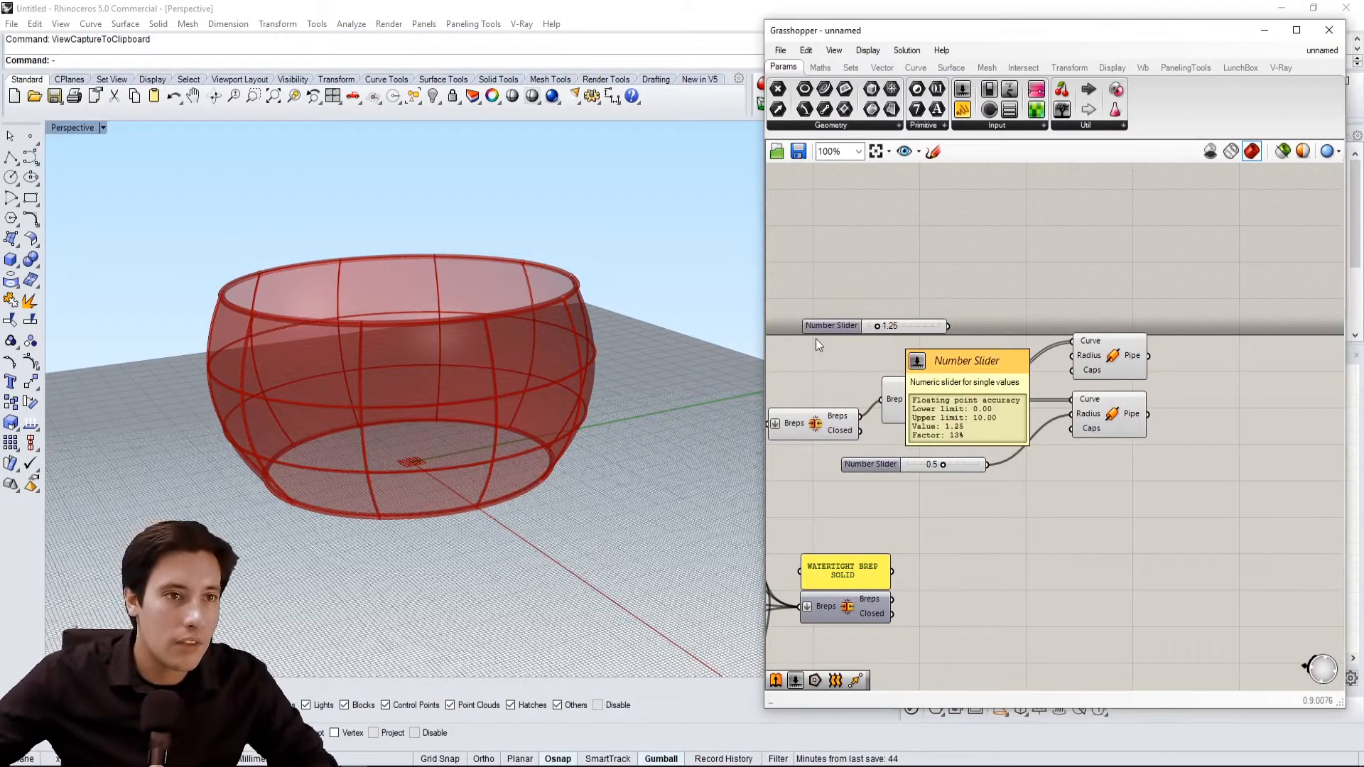
pyautogui.moveTo(950, 325); pyautogui.dragTo(1073, 355)
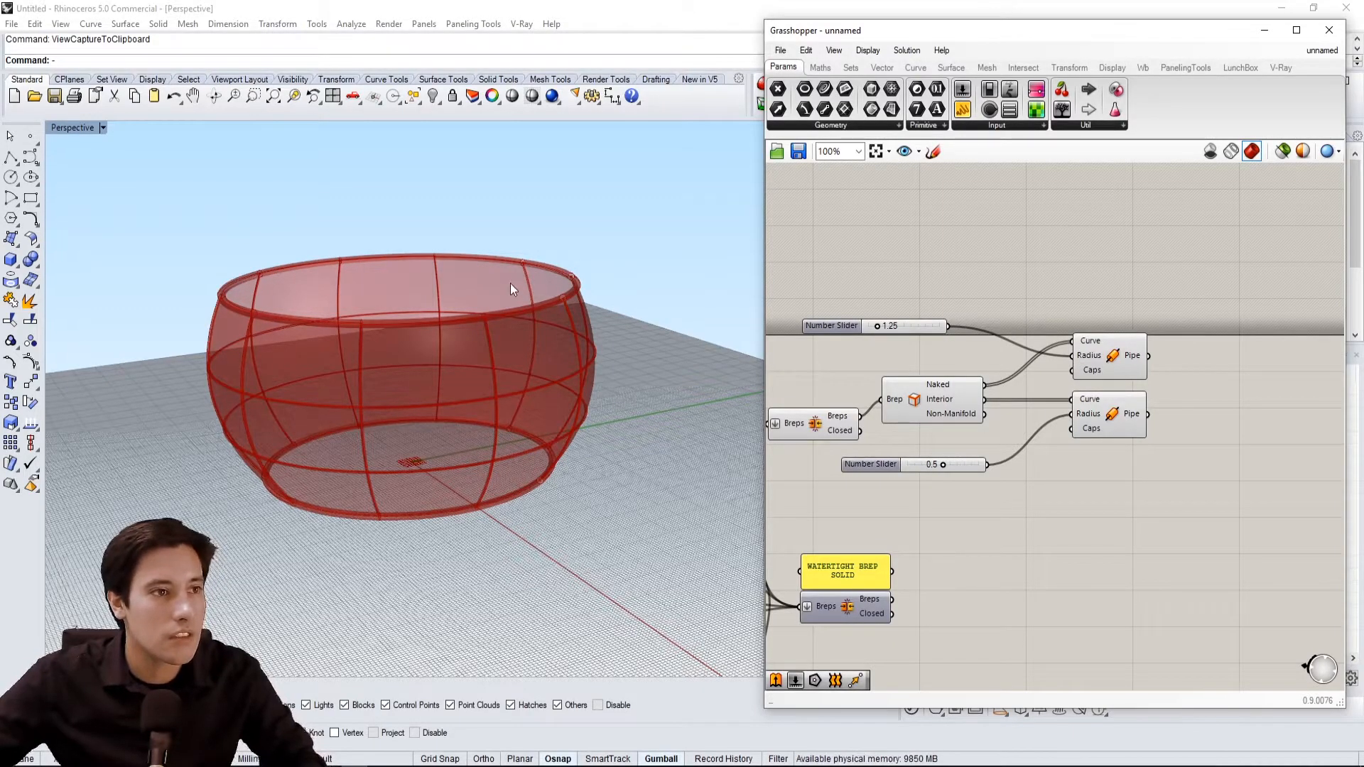
# Set the Caps option of both Pipe components to Round
pyautogui.scroll(4, 1080, 360)
pyautogui.rightClick(1103, 386)
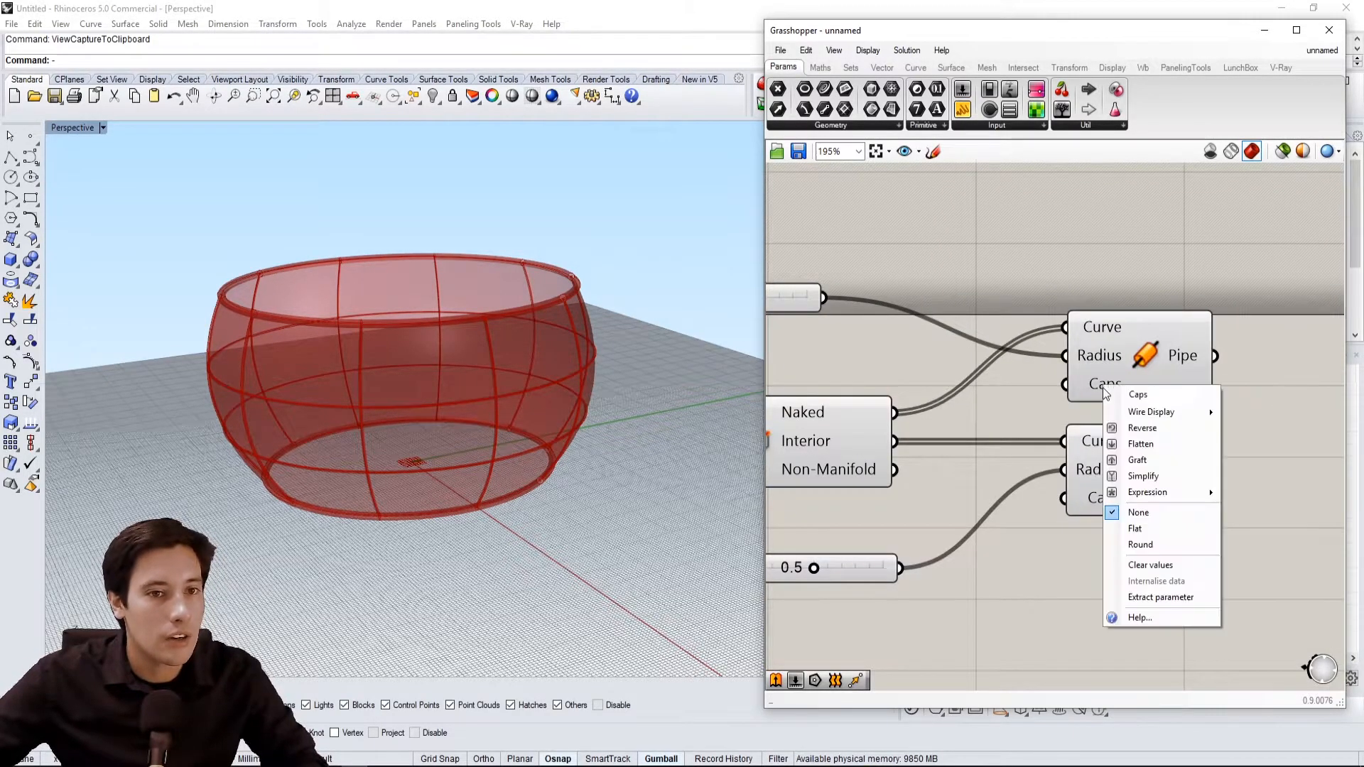
pyautogui.click(1120, 542)
pyautogui.click(1095, 503)
pyautogui.rightClick(1093, 501)
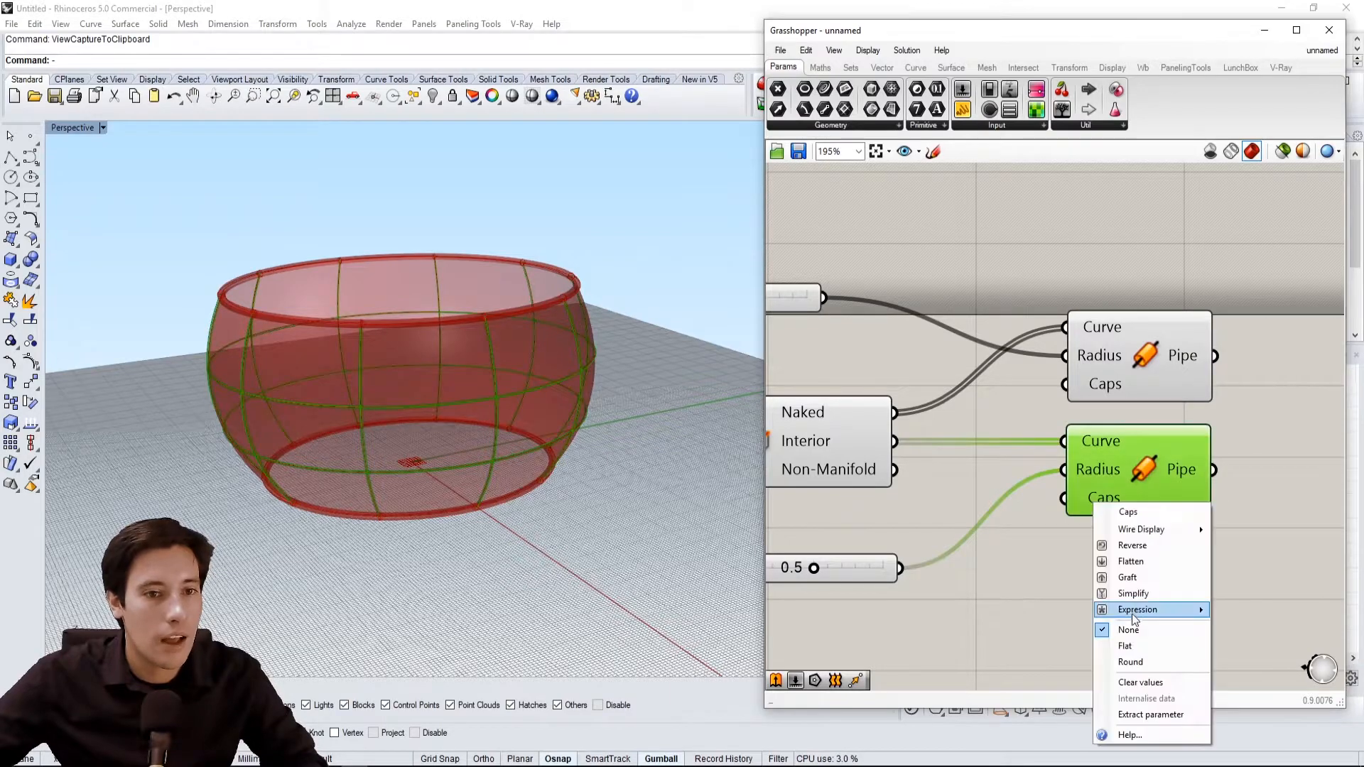
pyautogui.click(1147, 660)
pyautogui.click(1113, 555)
# Turn off the preview of the panels' Brep Join and Brep Edges components together
pyautogui.scroll(-2, 1111, 555)
pyautogui.moveTo(1111, 554); pyautogui.dragTo(1176, 496, button='right')
pyautogui.moveTo(1225, 530); pyautogui.dragTo(1191, 375)
pyautogui.click(1046, 552)
pyautogui.scroll(-1, 1046, 552)
pyautogui.moveTo(1083, 514); pyautogui.dragTo(852, 302)
pyautogui.middleClick(939, 270)
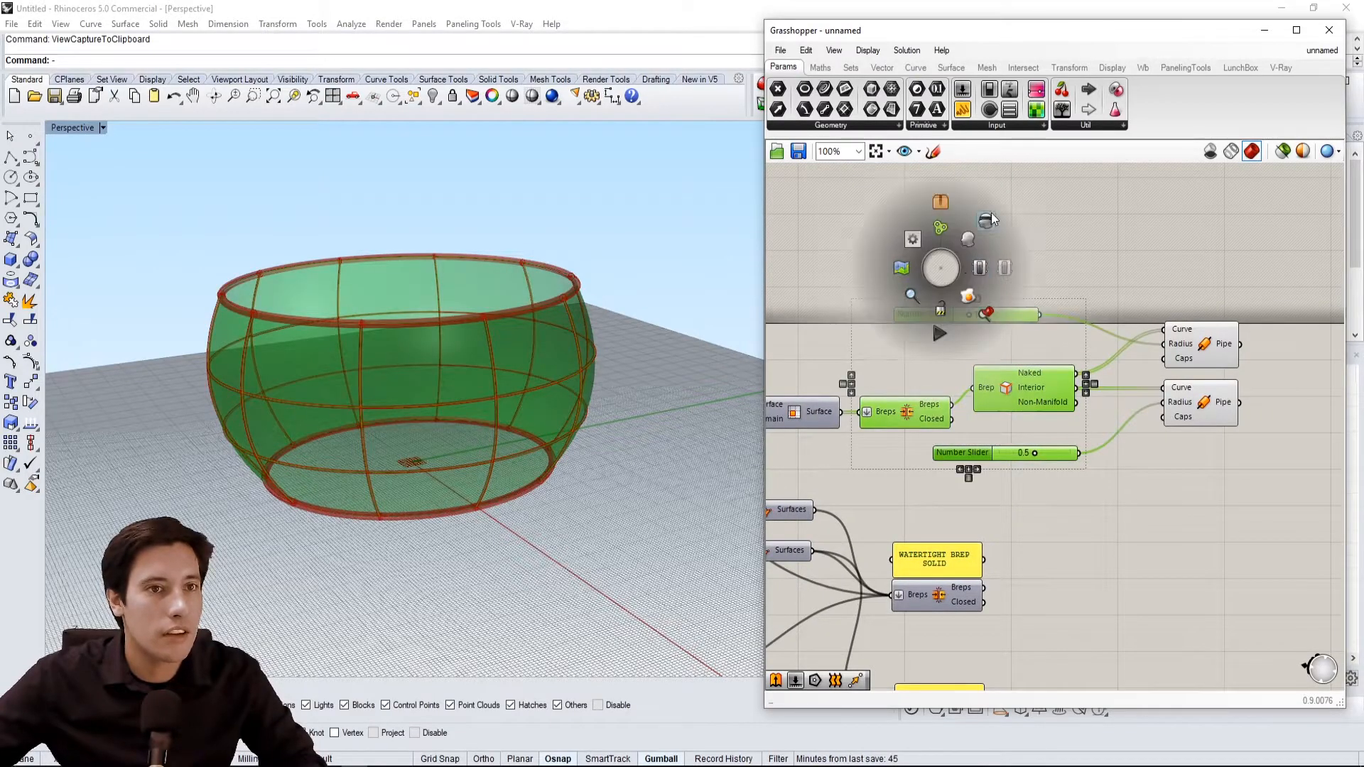
pyautogui.click(996, 208)
pyautogui.click(997, 208)
pyautogui.scroll(-2, 1026, 291)
pyautogui.moveTo(1035, 323); pyautogui.dragTo(1106, 273, button='right')
# Turn on the preview of the Brep Join labelled WATERTIGHT BREP SOLID
pyautogui.click(1035, 433)
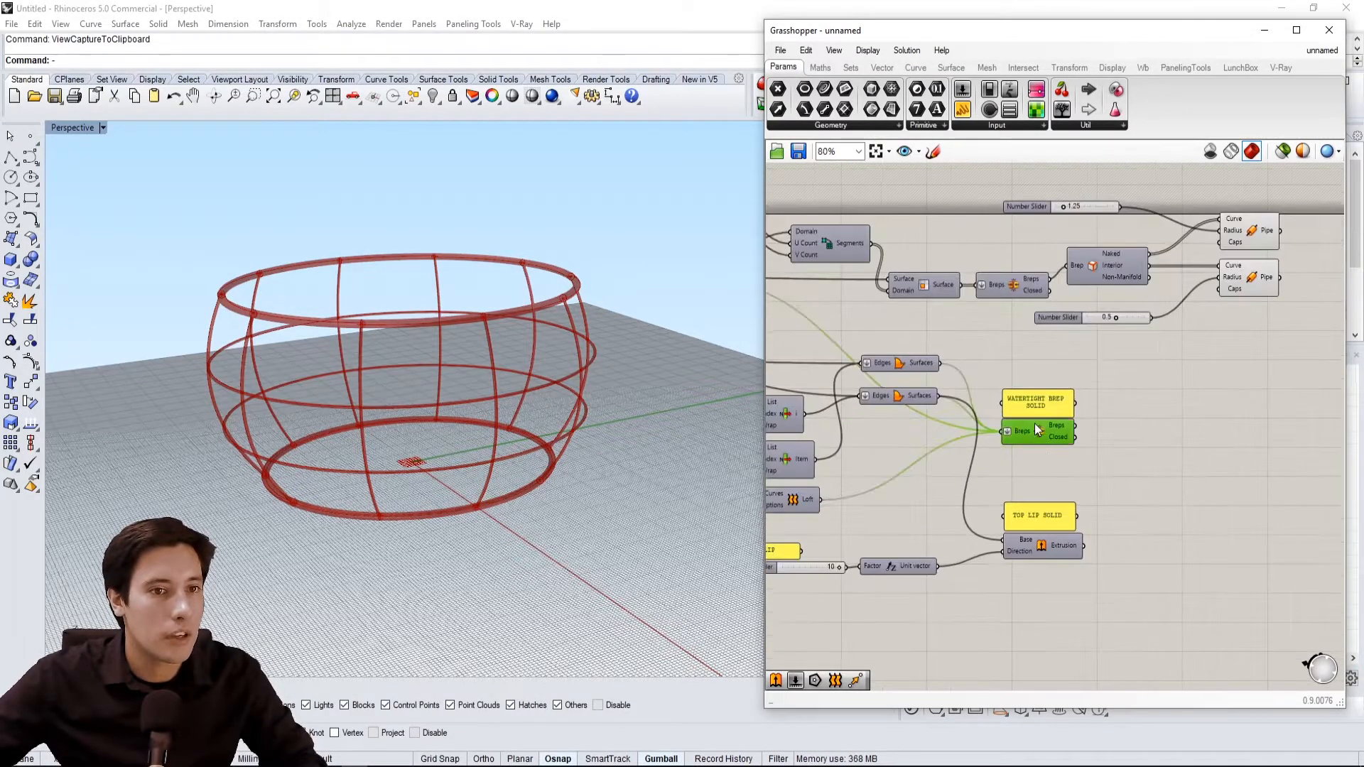
pyautogui.scroll(3, 1039, 438)
pyautogui.middleClick(1042, 456)
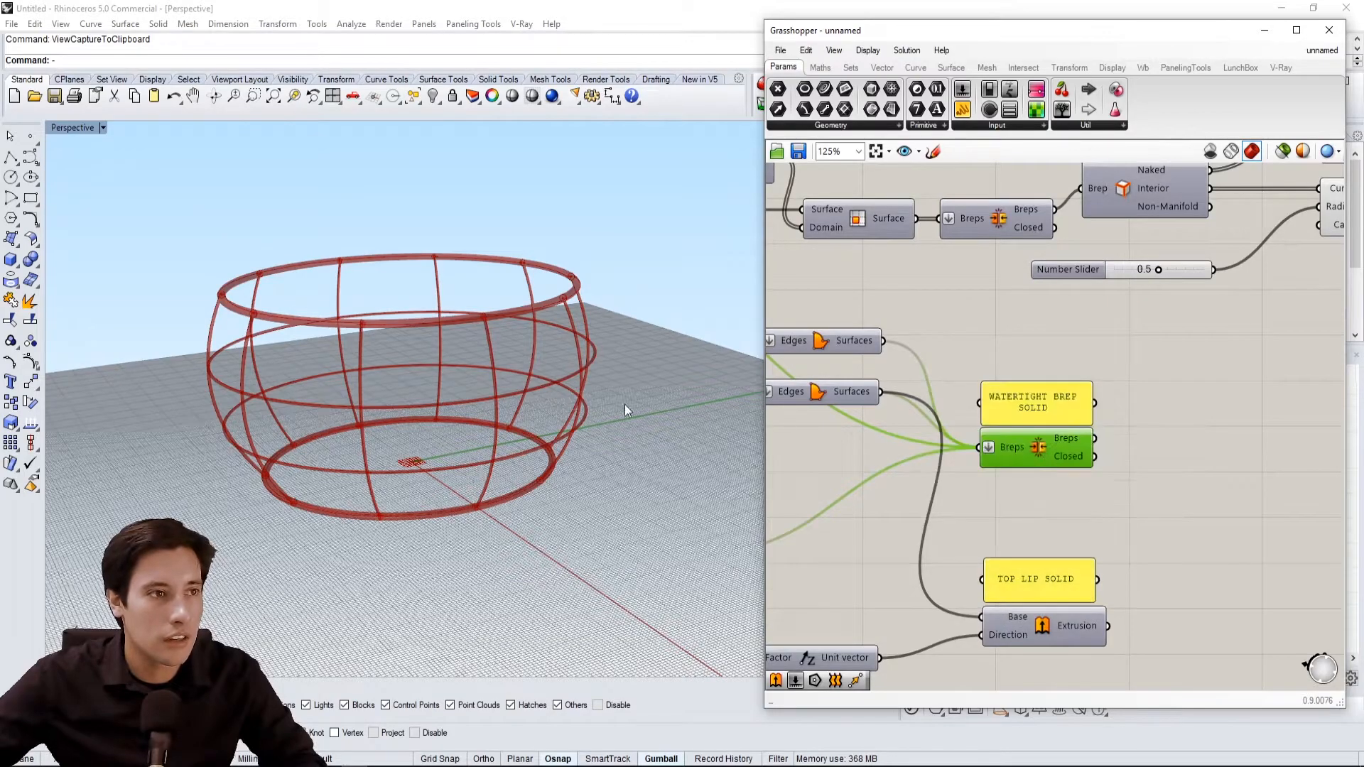
pyautogui.moveTo(1049, 442); pyautogui.dragTo(1038, 472, button='right')
pyautogui.middleClick(1038, 472)
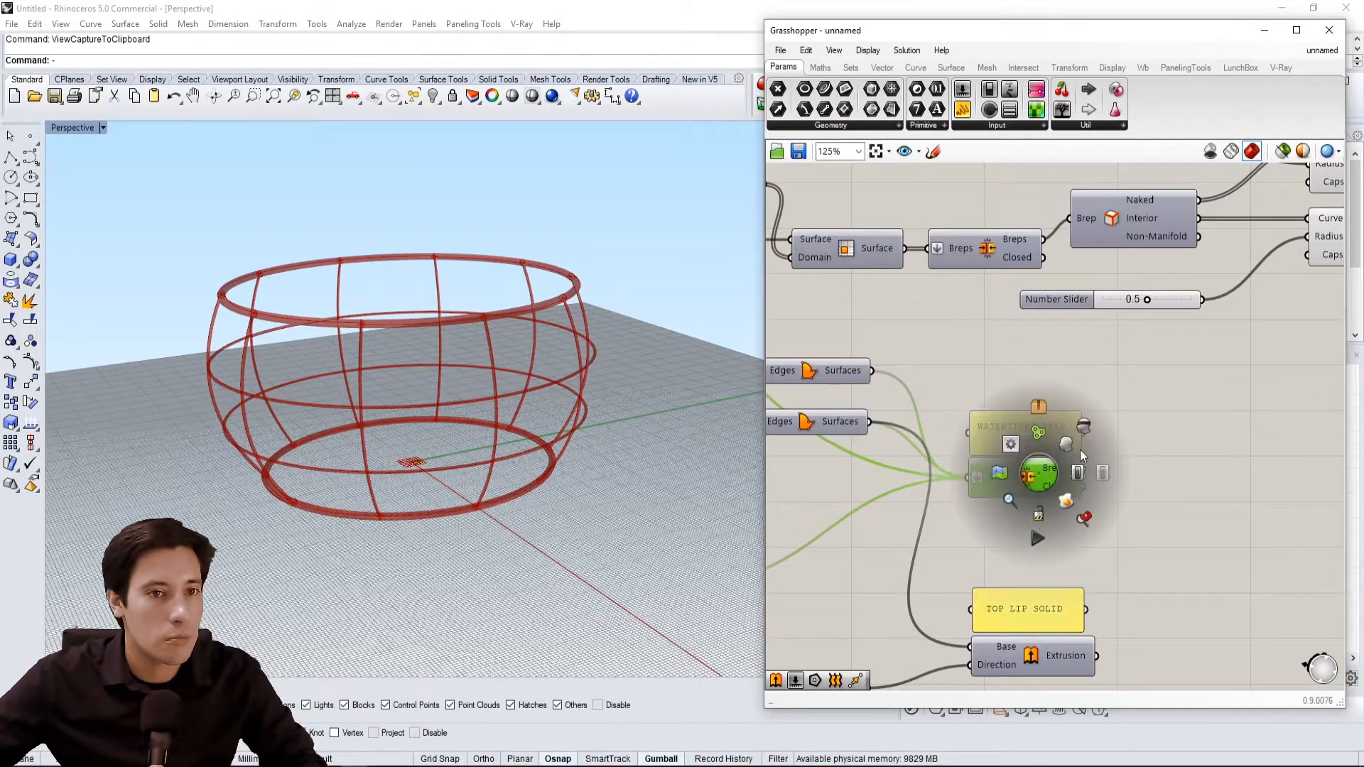
pyautogui.click(1072, 447)
pyautogui.moveTo(561, 312); pyautogui.dragTo(581, 335, button='right')
pyautogui.click(839, 313)
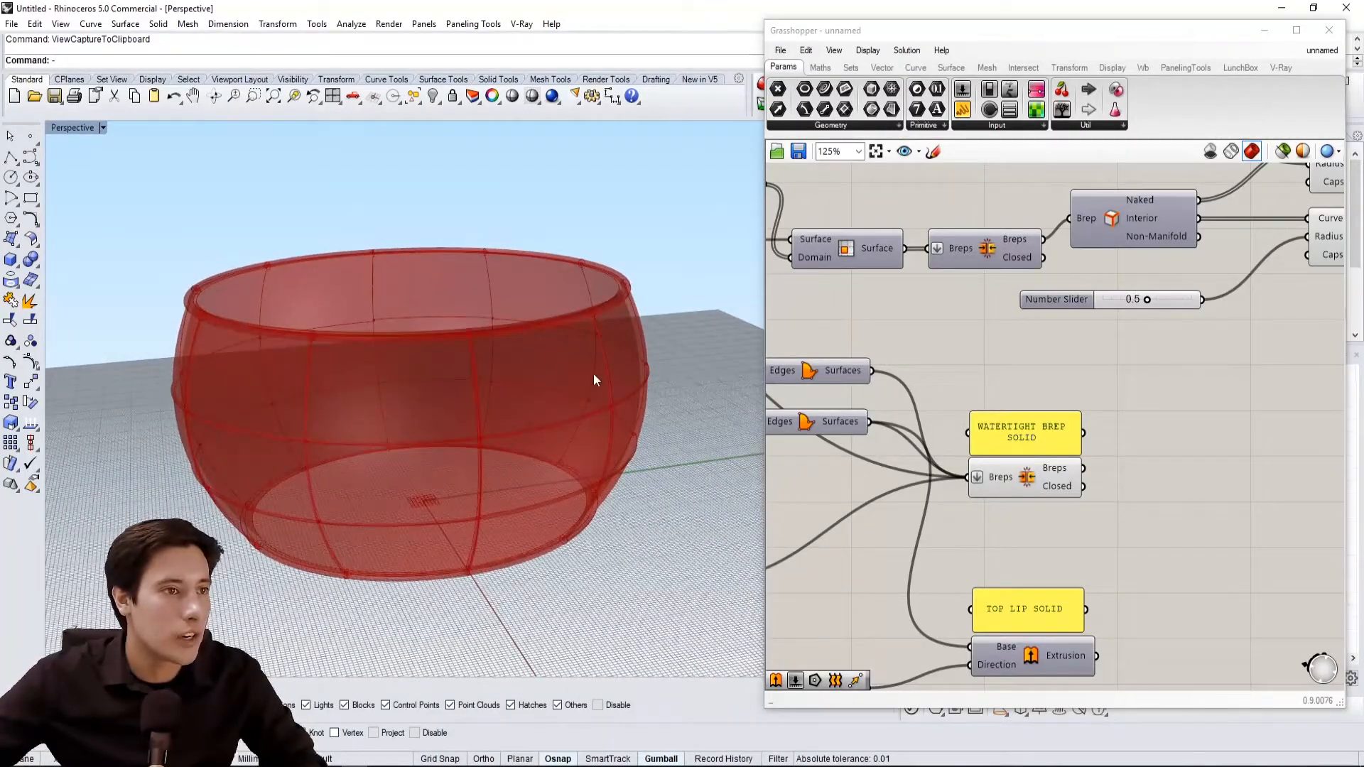
# Turn on the preview of the Extrusion labelled TOP LIP SOLID
pyautogui.scroll(-4, 994, 359)
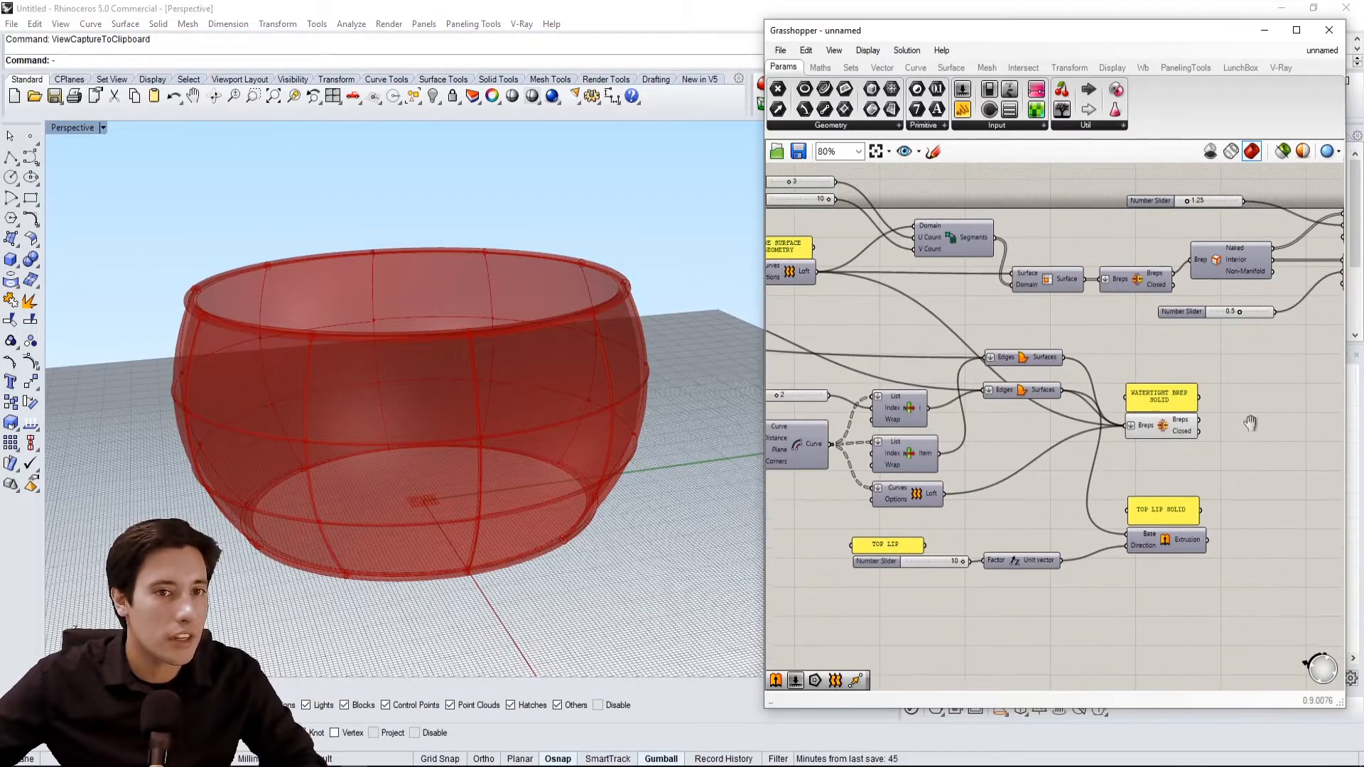
pyautogui.click(1089, 455)
pyautogui.click(1098, 566)
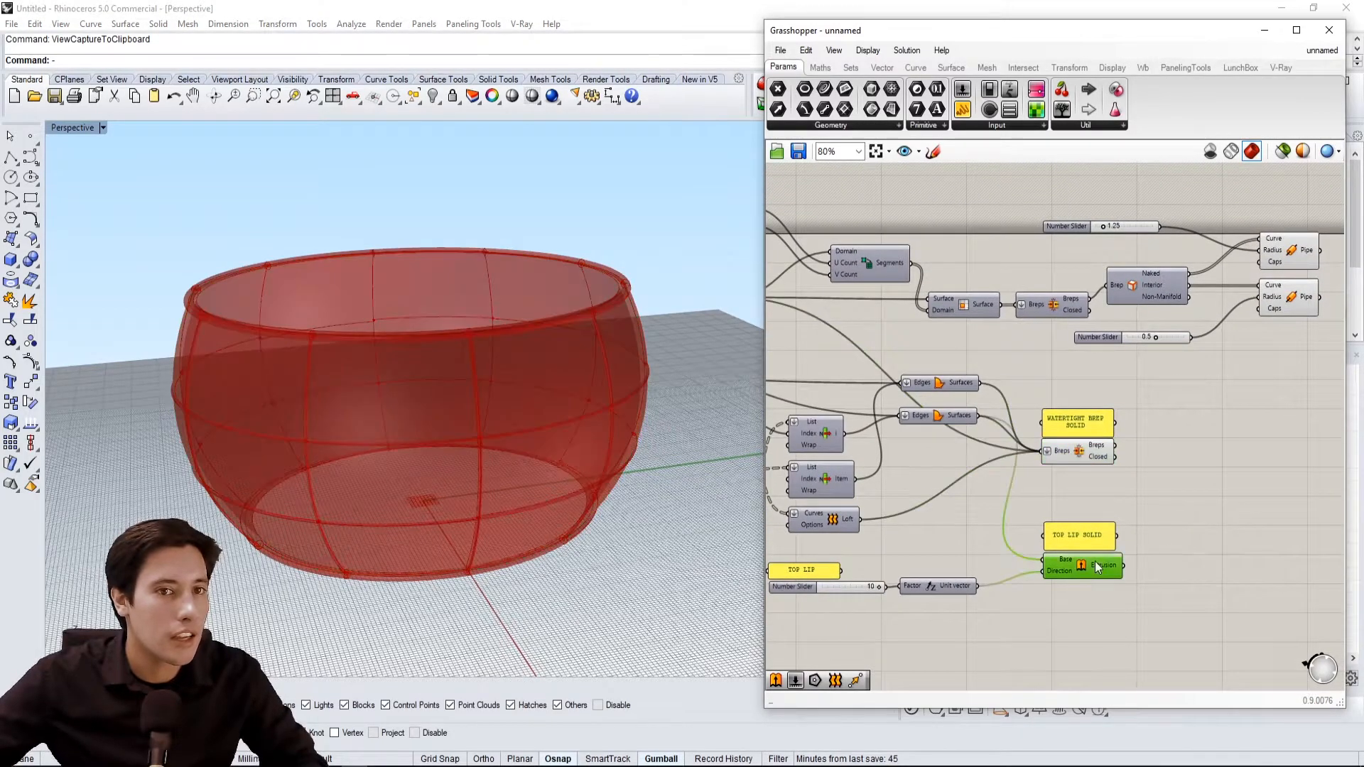
pyautogui.scroll(-1, 1079, 338)
pyautogui.moveTo(1080, 353); pyautogui.dragTo(1145, 362, button='right')
pyautogui.scroll(1, 1198, 490)
pyautogui.middleClick(1168, 467)
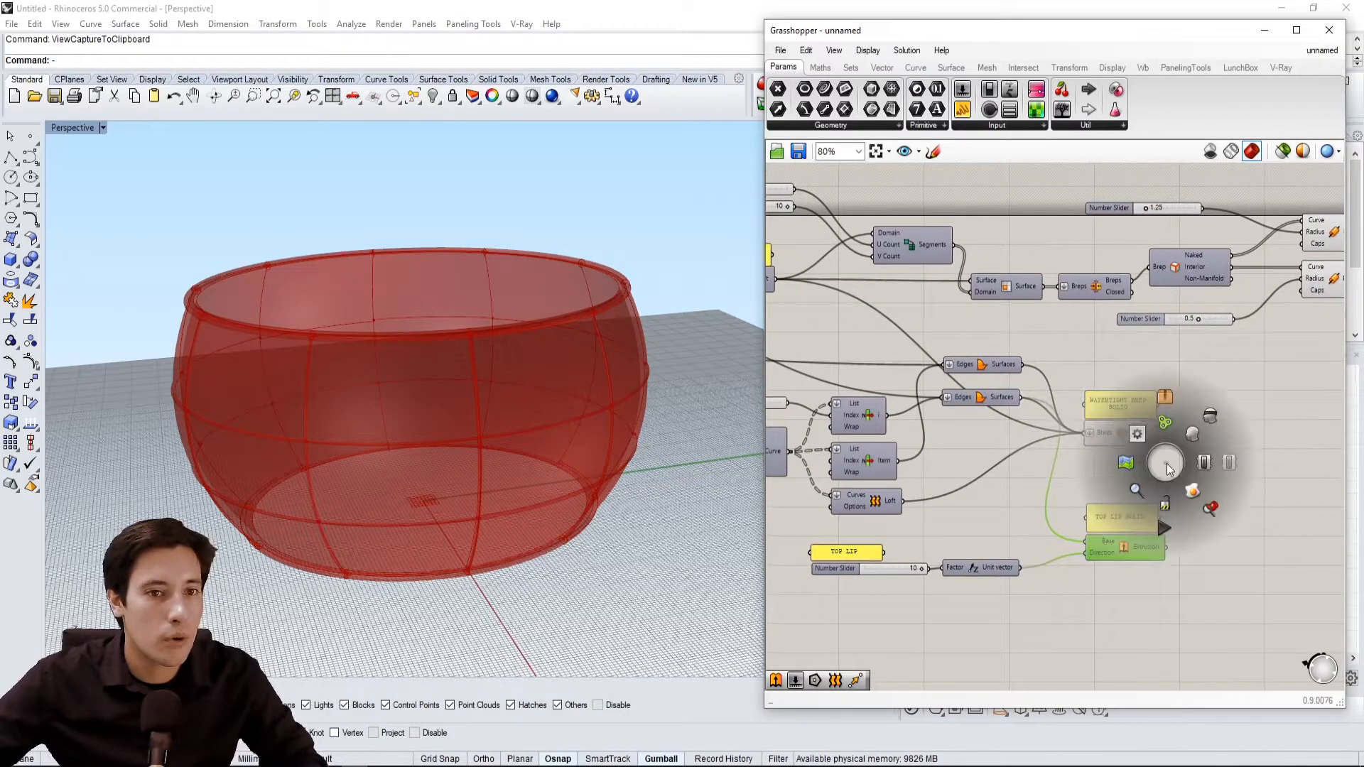
pyautogui.click(1211, 420)
pyautogui.middleClick(1124, 490)
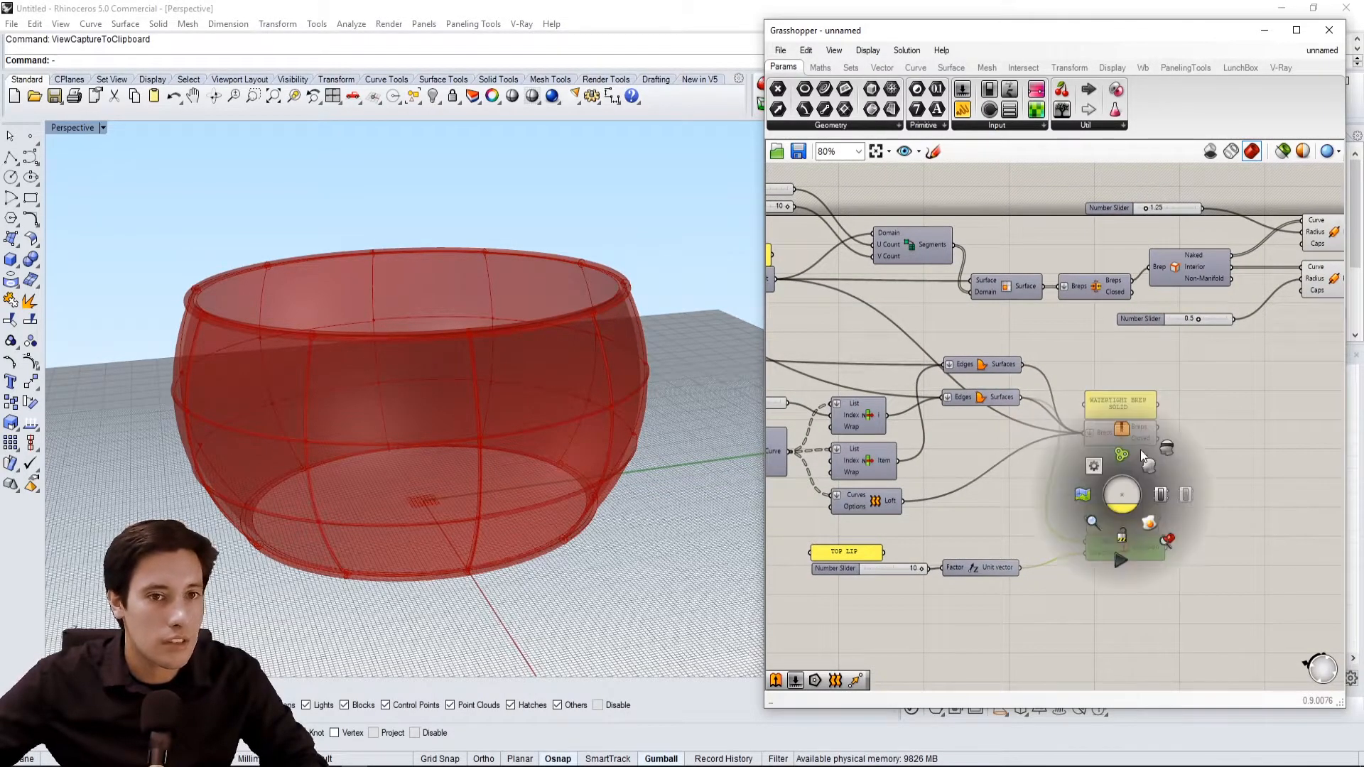
pyautogui.click(1150, 458)
pyautogui.moveTo(626, 448); pyautogui.dragTo(620, 405, button='right')
pyautogui.click(951, 477)
# Turn on the preview of the Extrusion component that forms the pot's foot
pyautogui.moveTo(950, 478); pyautogui.dragTo(1206, 493, button='right')
pyautogui.scroll(-1, 1206, 494)
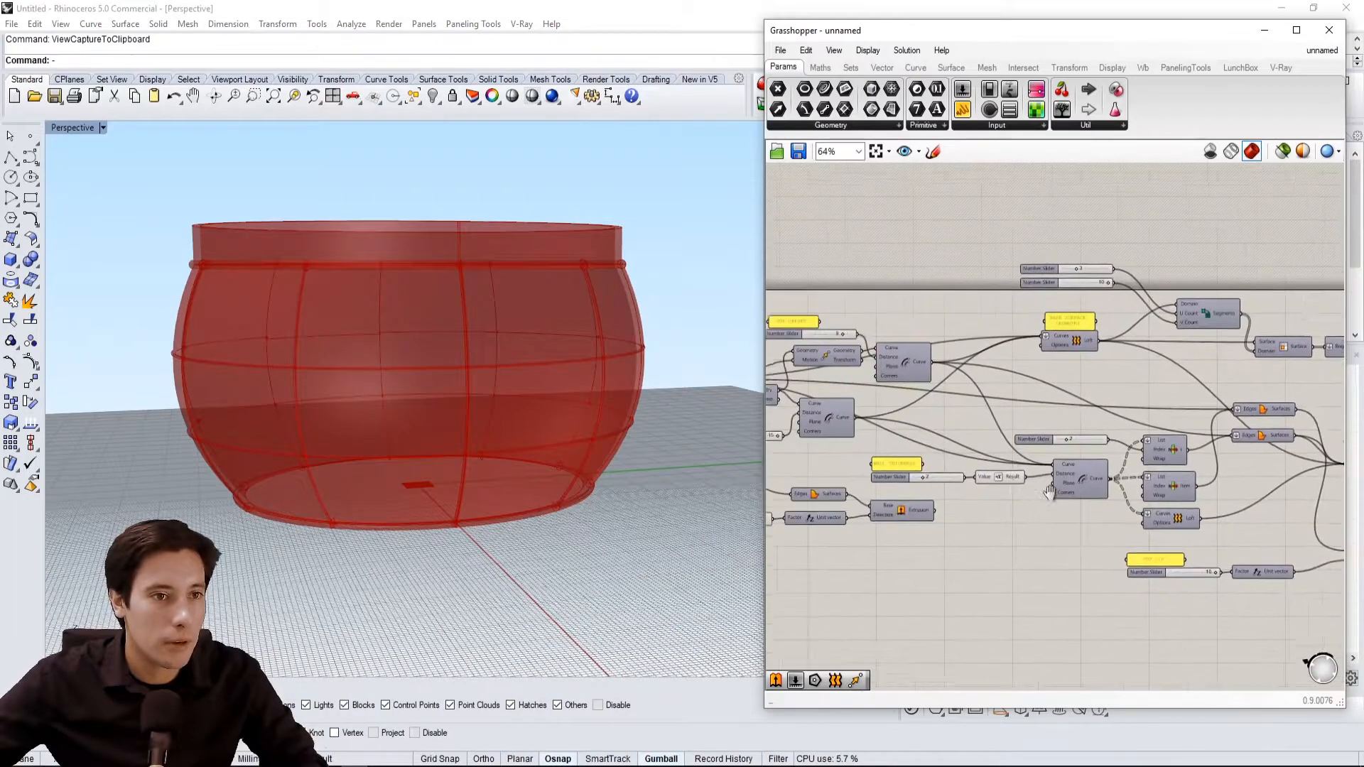
pyautogui.moveTo(875, 520); pyautogui.dragTo(956, 532, button='right')
pyautogui.scroll(2, 956, 531)
pyautogui.click(954, 513)
pyautogui.middleClick(953, 510)
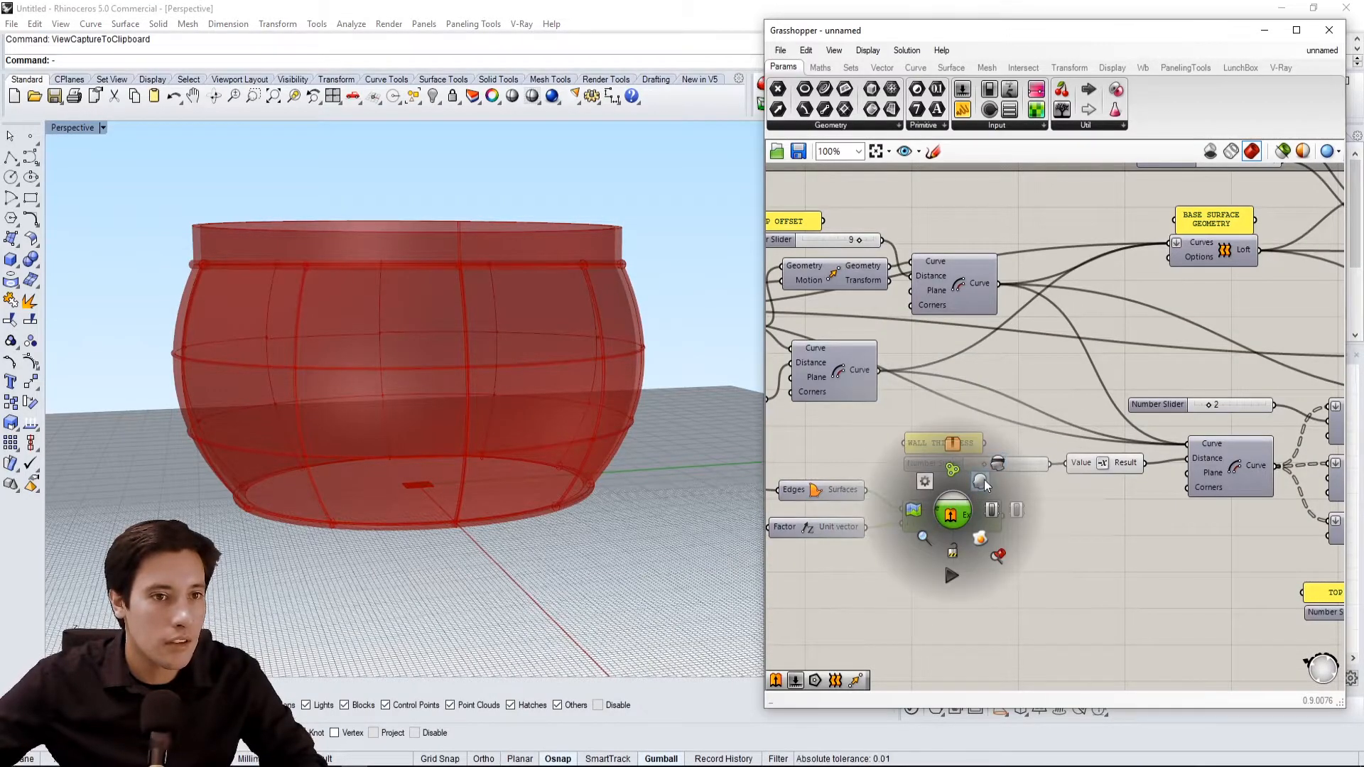
pyautogui.click(999, 461)
pyautogui.click(982, 547)
pyautogui.scroll(-2, 1117, 538)
pyautogui.moveTo(1116, 537); pyautogui.dragTo(857, 511, button='right')
pyautogui.moveTo(1265, 479); pyautogui.dragTo(1048, 484, button='right')
pyautogui.click(1183, 328)
pyautogui.click(1237, 348)
pyautogui.moveTo(591, 330); pyautogui.dragTo(552, 343, button='right')
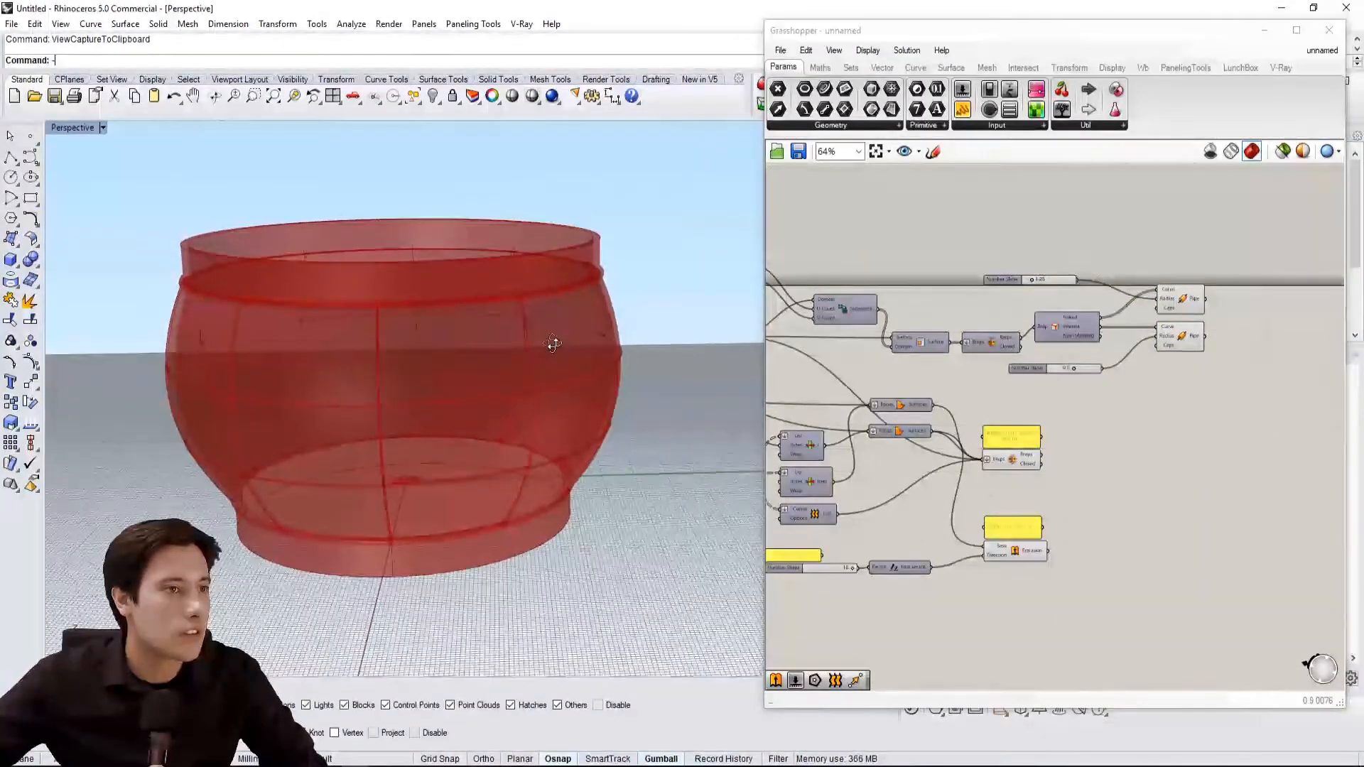
# Raise the maximum of the V Count slider to 15 and set its value to 13
pyautogui.scroll(2, 1050, 318)
pyautogui.moveTo(1050, 318); pyautogui.dragTo(1329, 333, button='right')
pyautogui.moveTo(897, 351); pyautogui.dragTo(956, 323, button='right')
pyautogui.scroll(2, 956, 323)
pyautogui.moveTo(1030, 300); pyautogui.dragTo(871, 308, button='right')
pyautogui.click(868, 308)
pyautogui.doubleClick(868, 311)
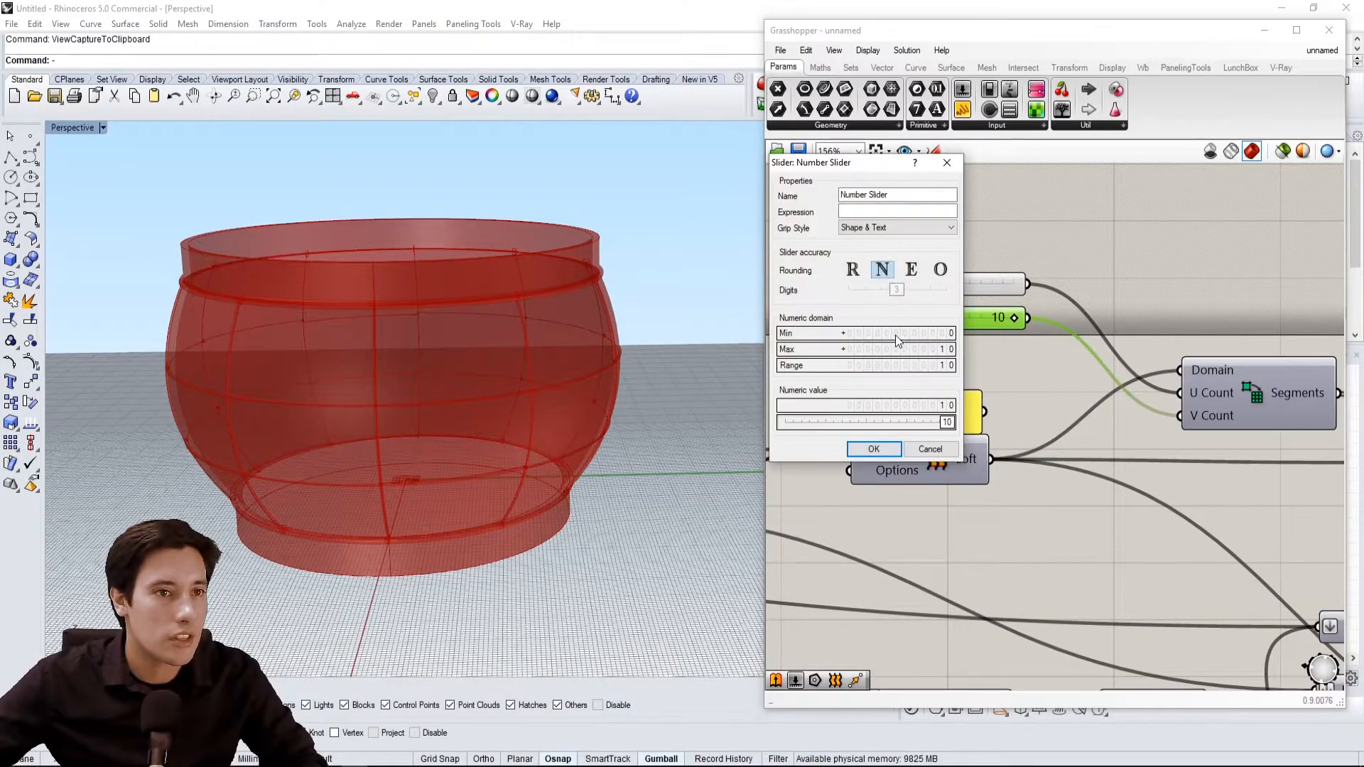
pyautogui.doubleClick(894, 349)
pyautogui.write('15')
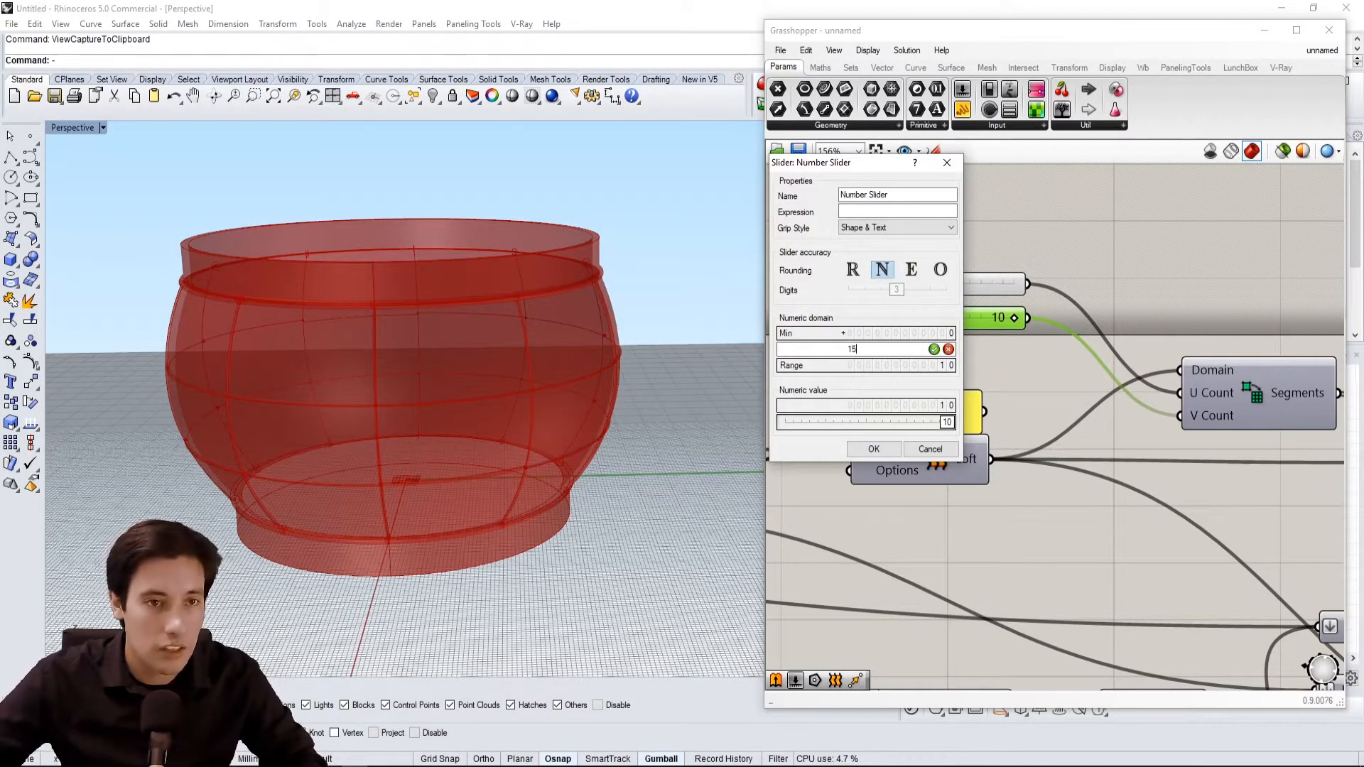
pyautogui.press('Return')
pyautogui.click(872, 443)
pyautogui.doubleClick(972, 314)
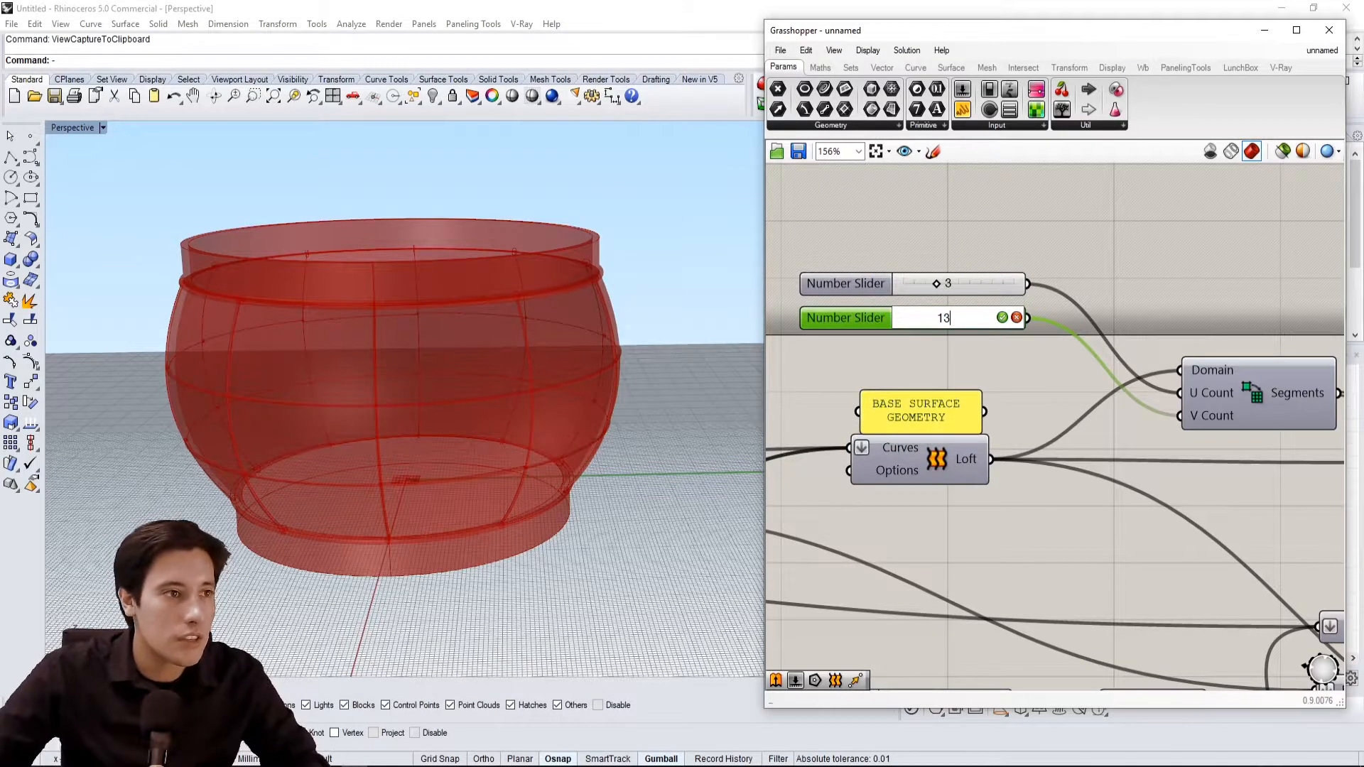
pyautogui.press('Return')
pyautogui.moveTo(645, 390); pyautogui.dragTo(491, 446, button='right')
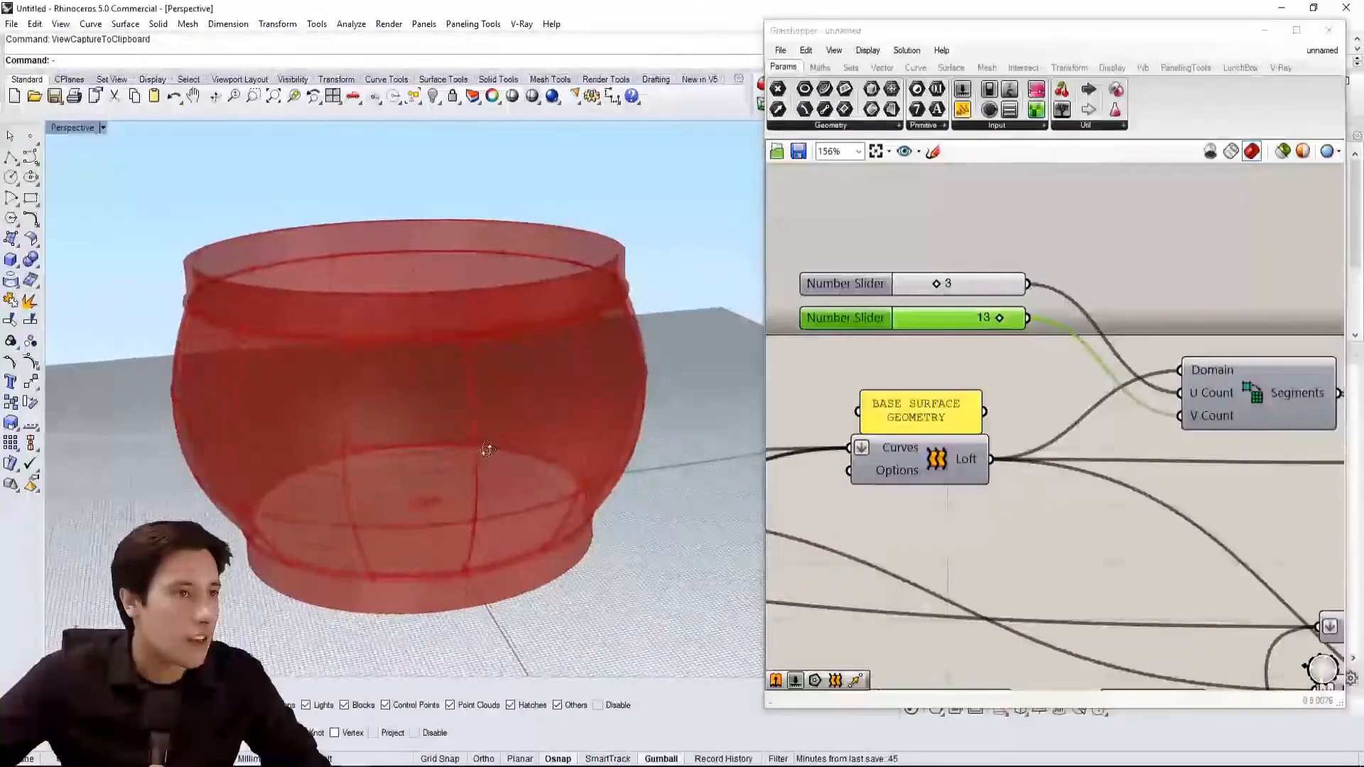
# Set the upper Pipe's radius slider to 2.00 and check the pipe around the pot's rim
pyautogui.scroll(-5, 926, 292)
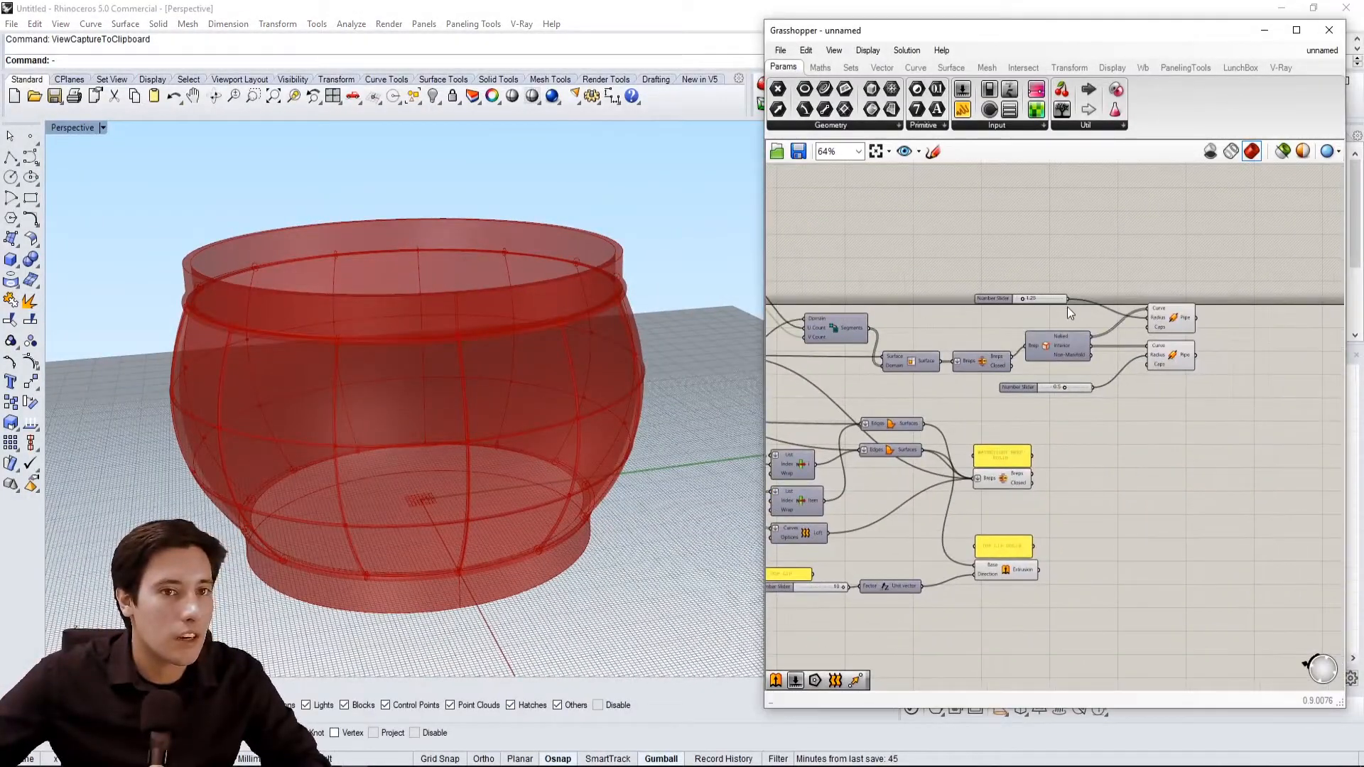
pyautogui.scroll(5, 1056, 326)
pyautogui.doubleClick(1005, 262)
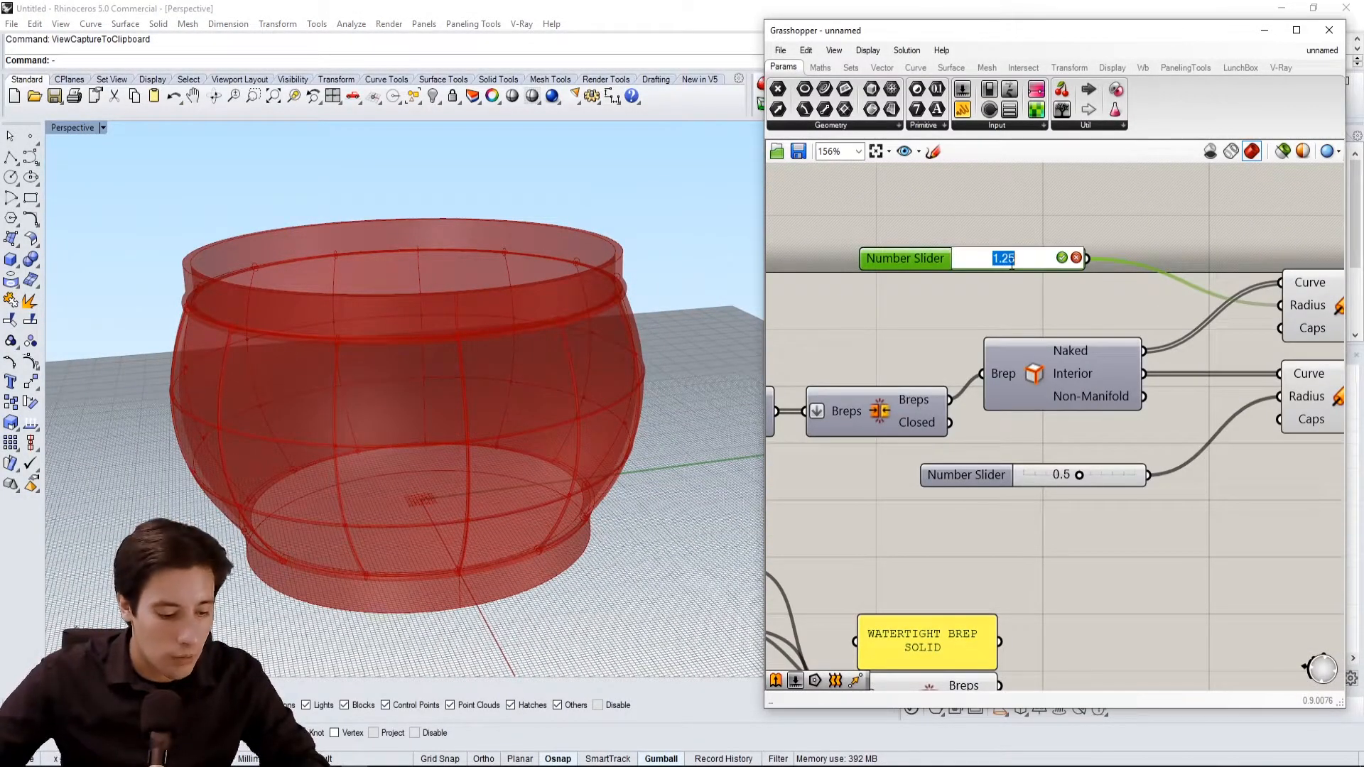
pyautogui.press('Return')
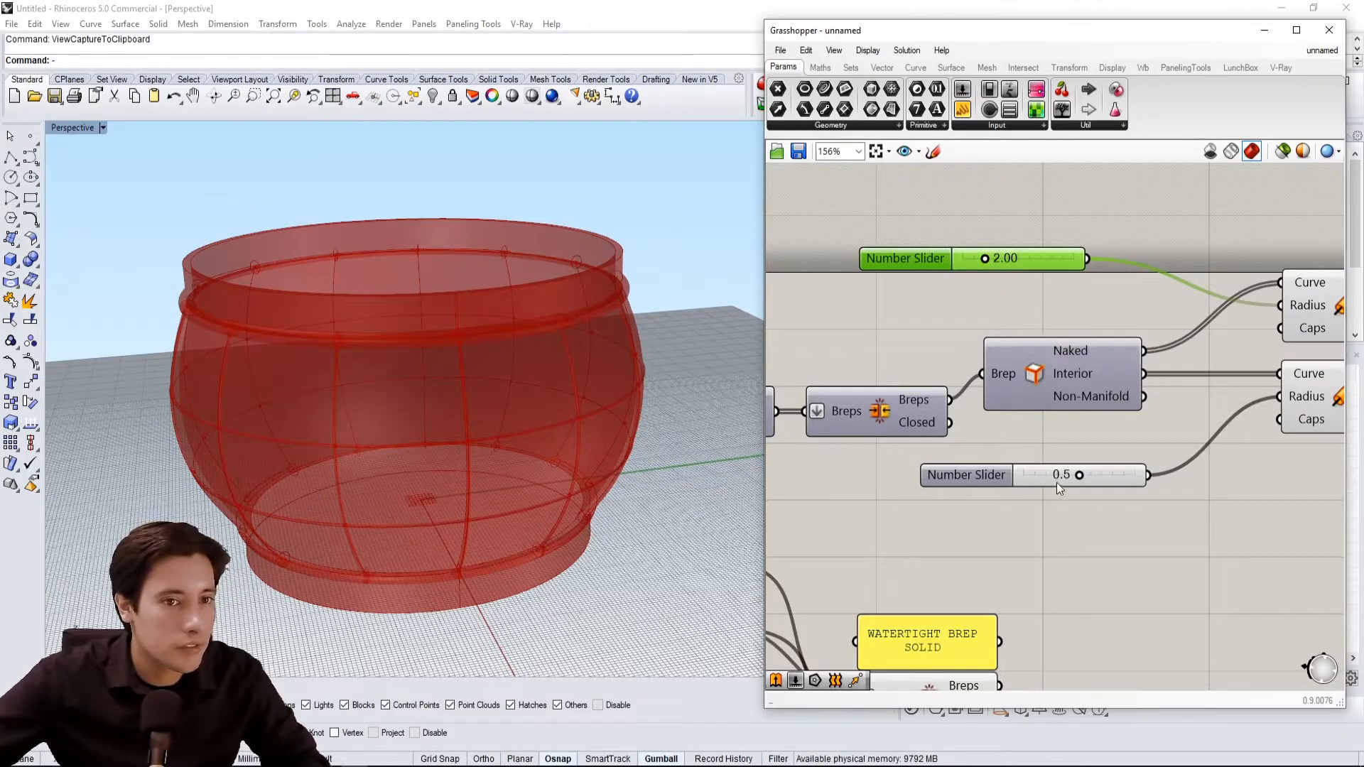
pyautogui.scroll(-3, 1080, 398)
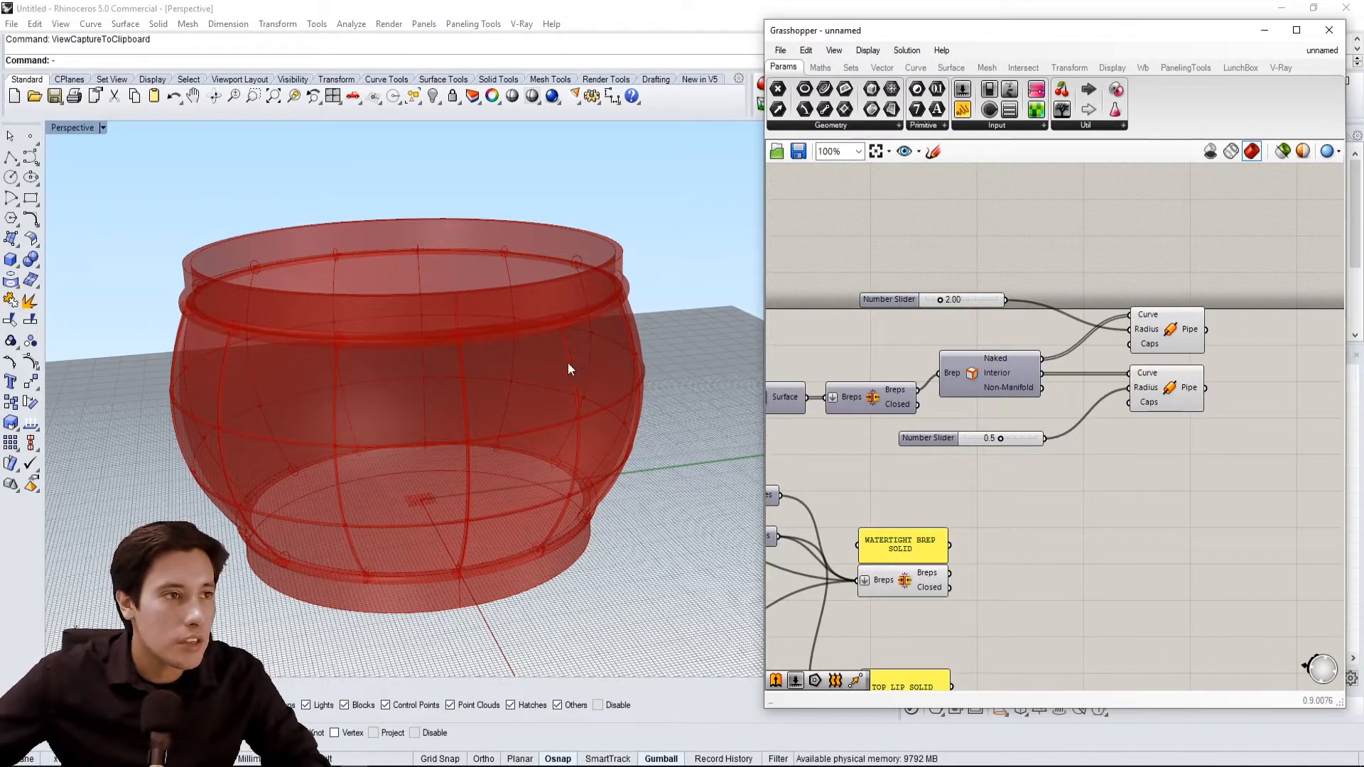
pyautogui.scroll(6, 524, 249)
pyautogui.moveTo(661, 249); pyautogui.dragTo(523, 309, button='right')
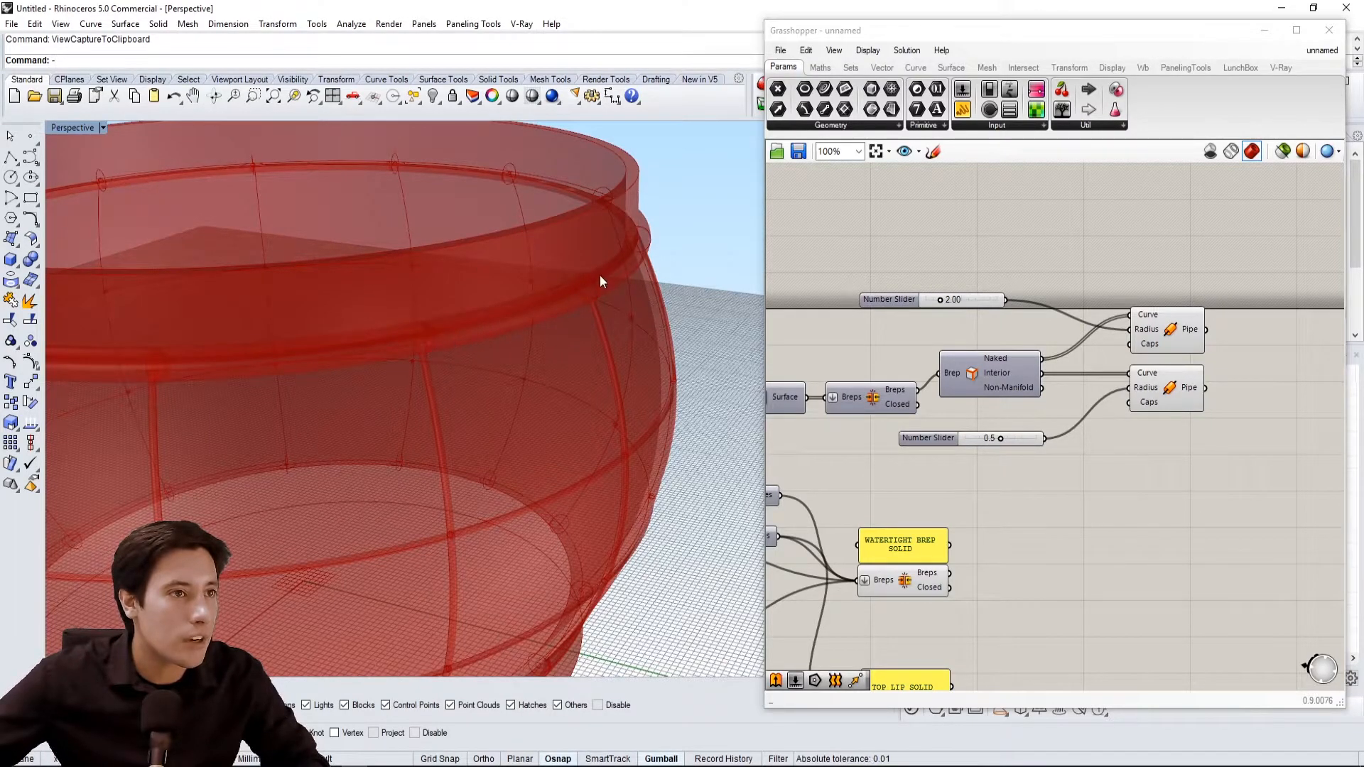
# Add a Join Curves component above the upper Pipe and connect Brep Edges' Naked output to its Curves input
pyautogui.click(1150, 318)
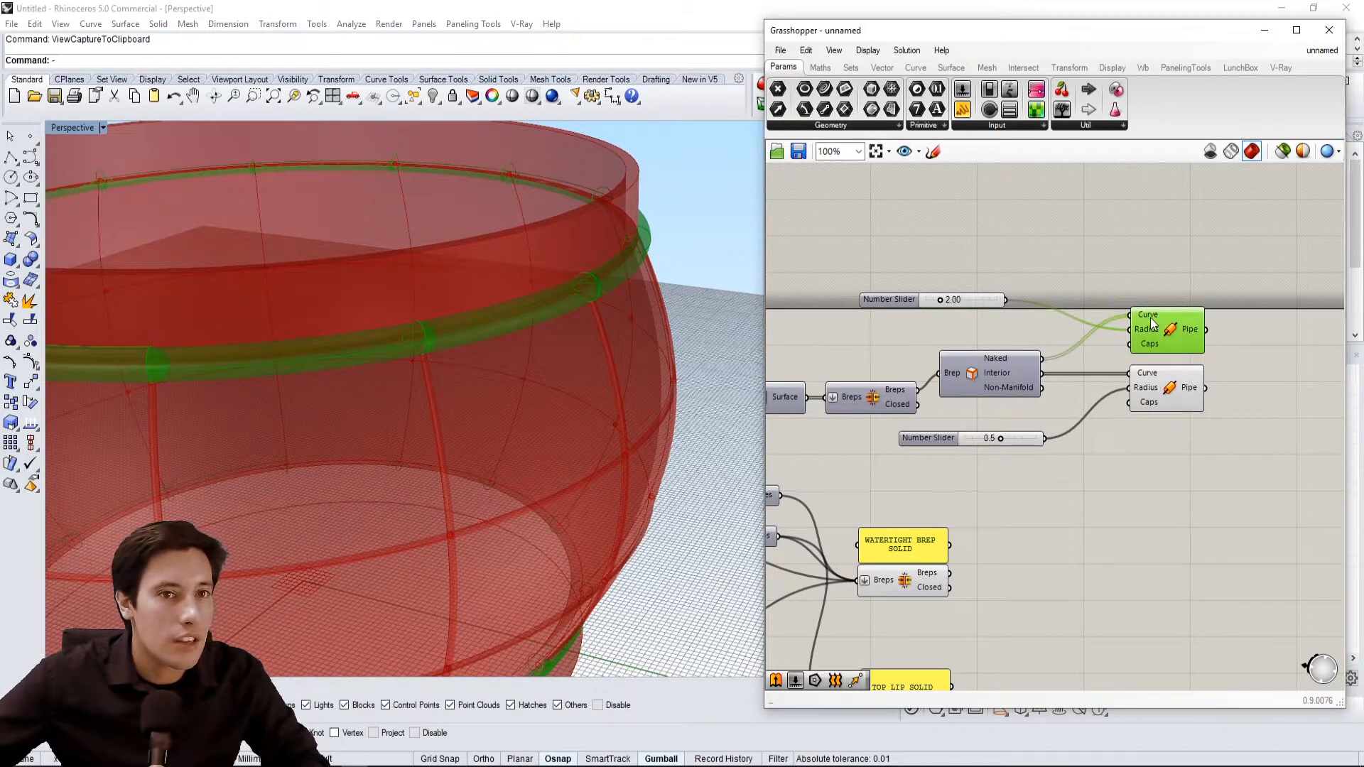
pyautogui.moveTo(1191, 334)
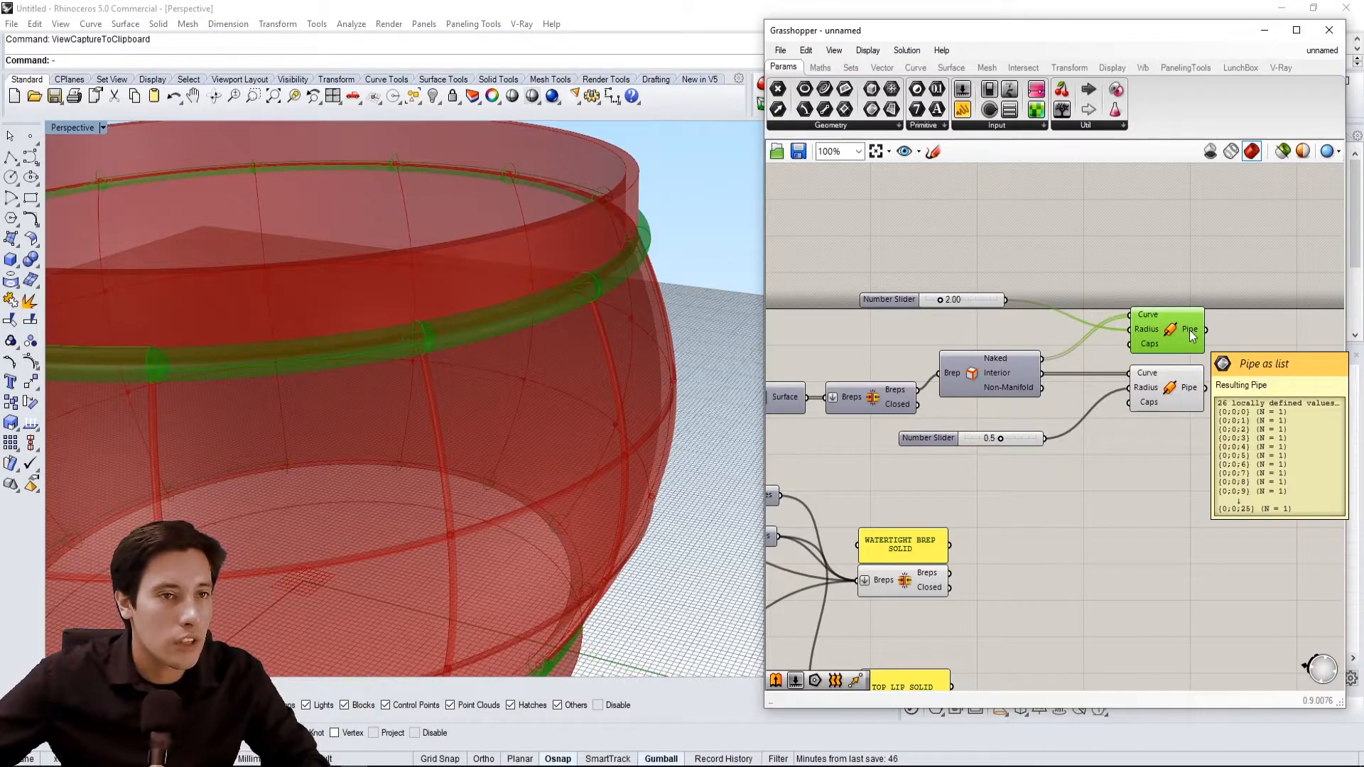
pyautogui.click(1182, 287)
pyautogui.moveTo(1182, 288); pyautogui.dragTo(1185, 332, button='right')
pyautogui.doubleClick(1111, 310)
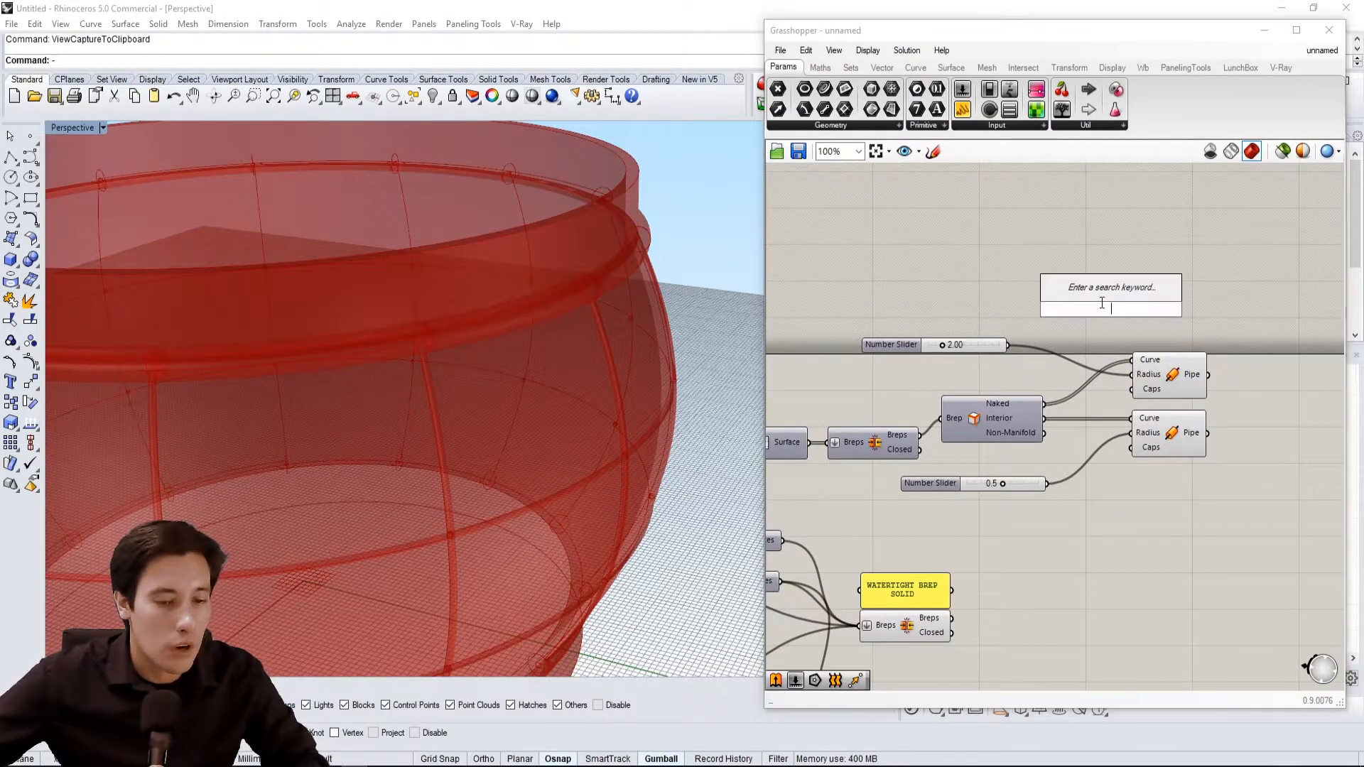
pyautogui.write('join')
pyautogui.click(1118, 318)
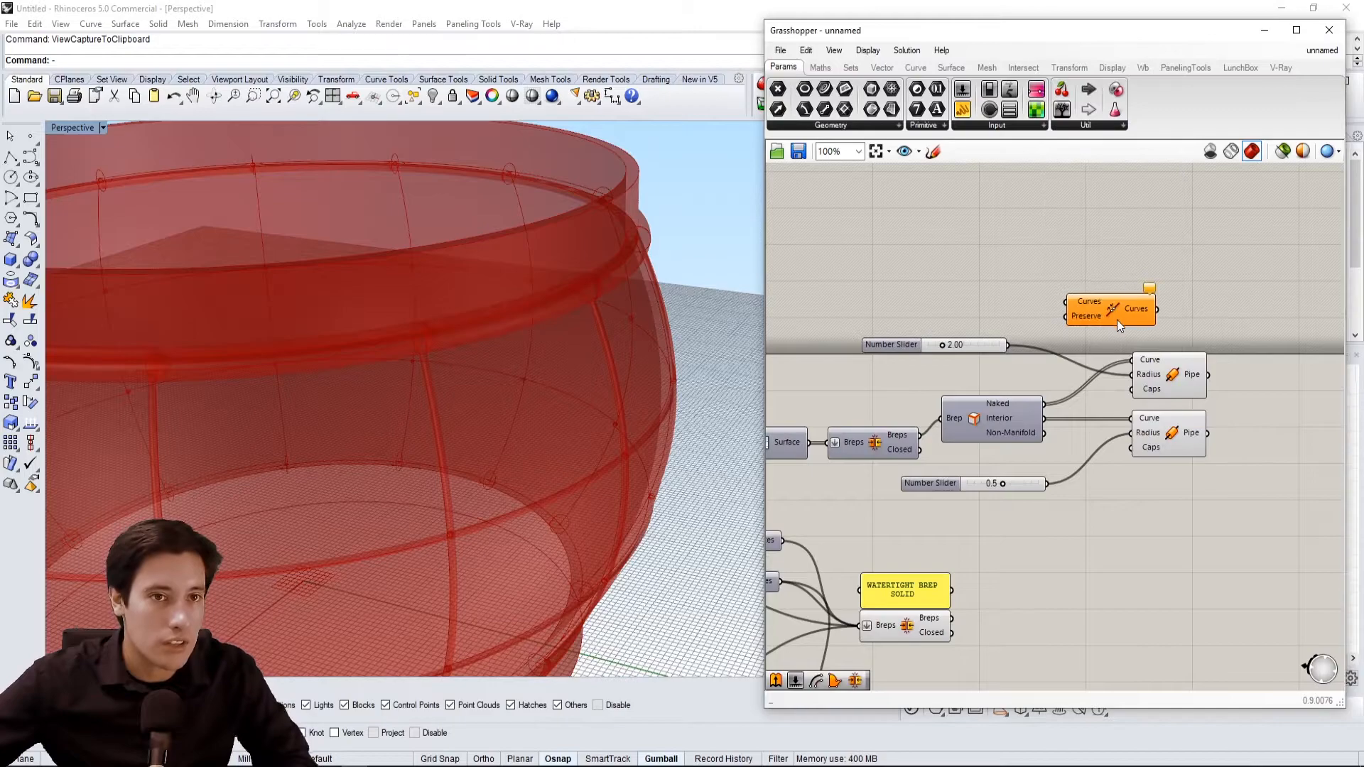
pyautogui.moveTo(1060, 313); pyautogui.dragTo(1066, 302)
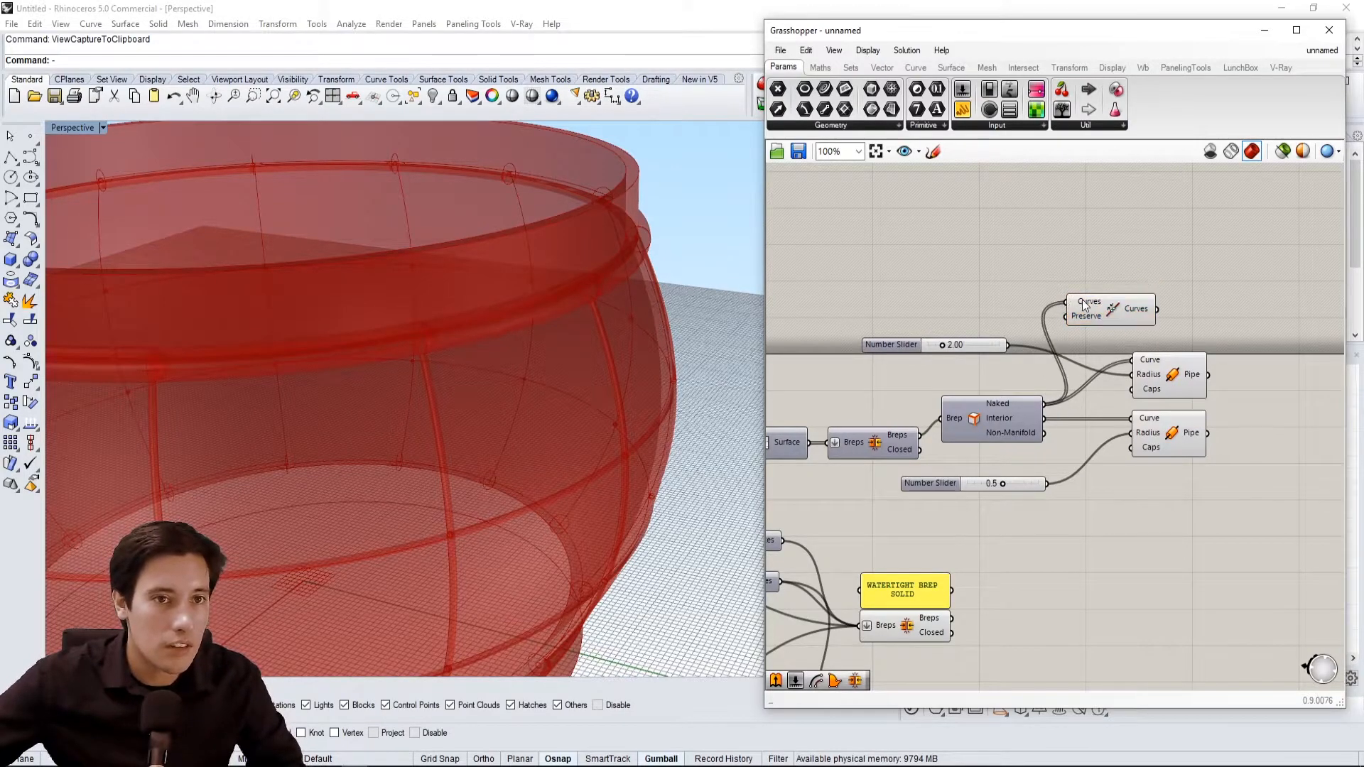
# Duplicate Join Curves below the lower Pipe, feed it Brep Edges' Interior output, and connect its result to the lower Pipe's Curve input
pyautogui.click(1128, 501)
pyautogui.moveTo(1089, 496); pyautogui.dragTo(1043, 418)
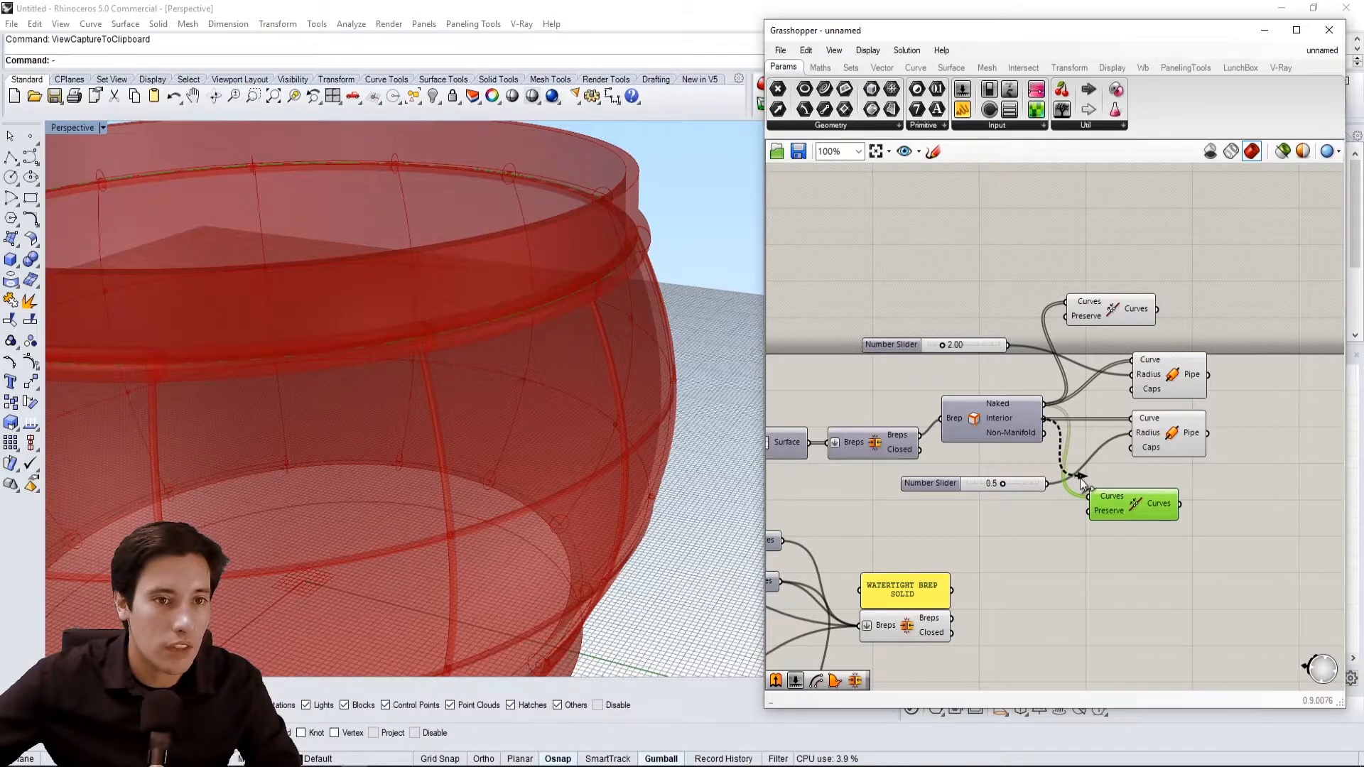
pyautogui.moveTo(1173, 440); pyautogui.dragTo(1238, 455)
pyautogui.click(1228, 485)
pyautogui.moveTo(1181, 503); pyautogui.dragTo(1291, 445)
pyautogui.click(1240, 403)
pyautogui.moveTo(1120, 323); pyautogui.dragTo(1133, 361)
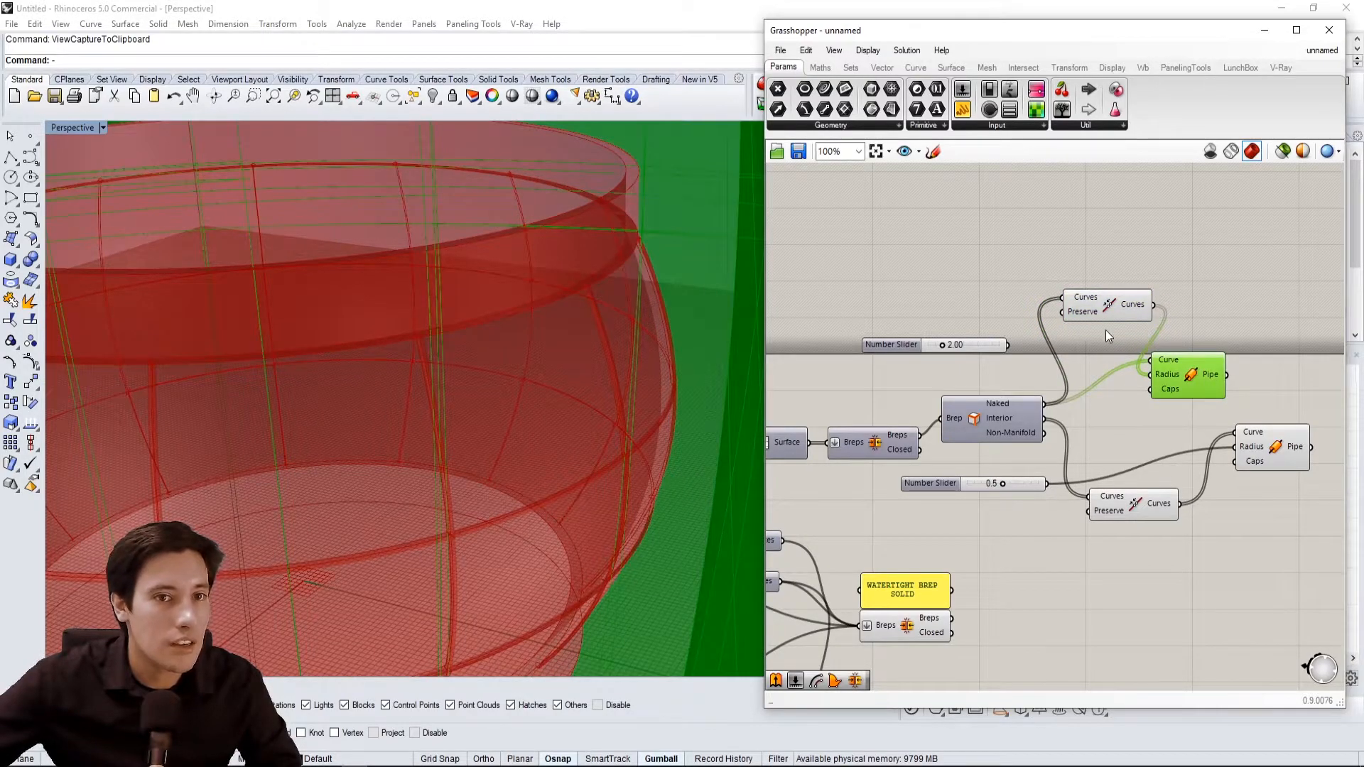
pyautogui.hotkey('ctrl', 'z')
pyautogui.hotkey('ctrl', 'z')
# Connect the upper Join Curves output to the upper Pipe's Curve input in place of the Naked edges and inspect the rings
pyautogui.moveTo(1154, 307); pyautogui.dragTo(1133, 361)
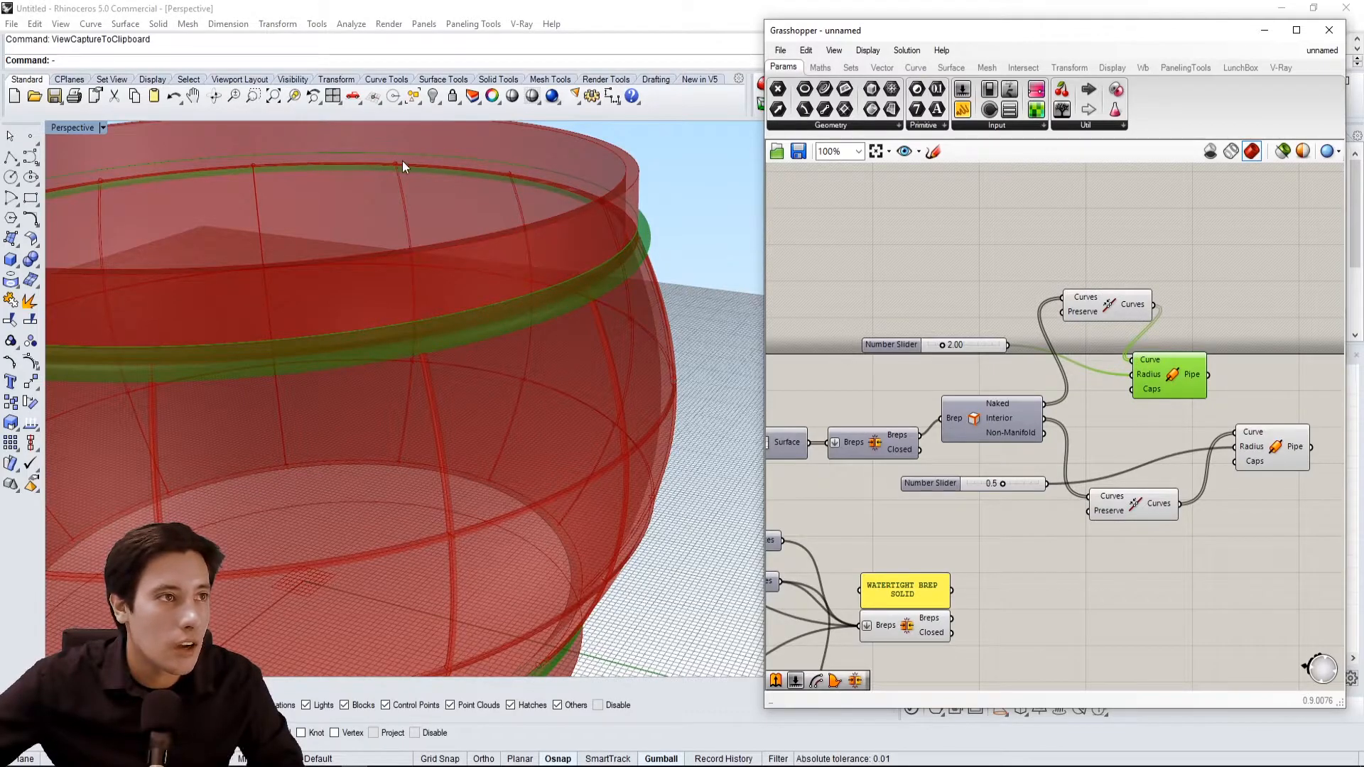
pyautogui.scroll(-3, 289, 192)
pyautogui.keyDown('shift'); pyautogui.moveTo(288, 192); pyautogui.dragTo(350, 224, button='right'); pyautogui.keyUp('shift')
pyautogui.moveTo(483, 523); pyautogui.dragTo(348, 253, button='right')
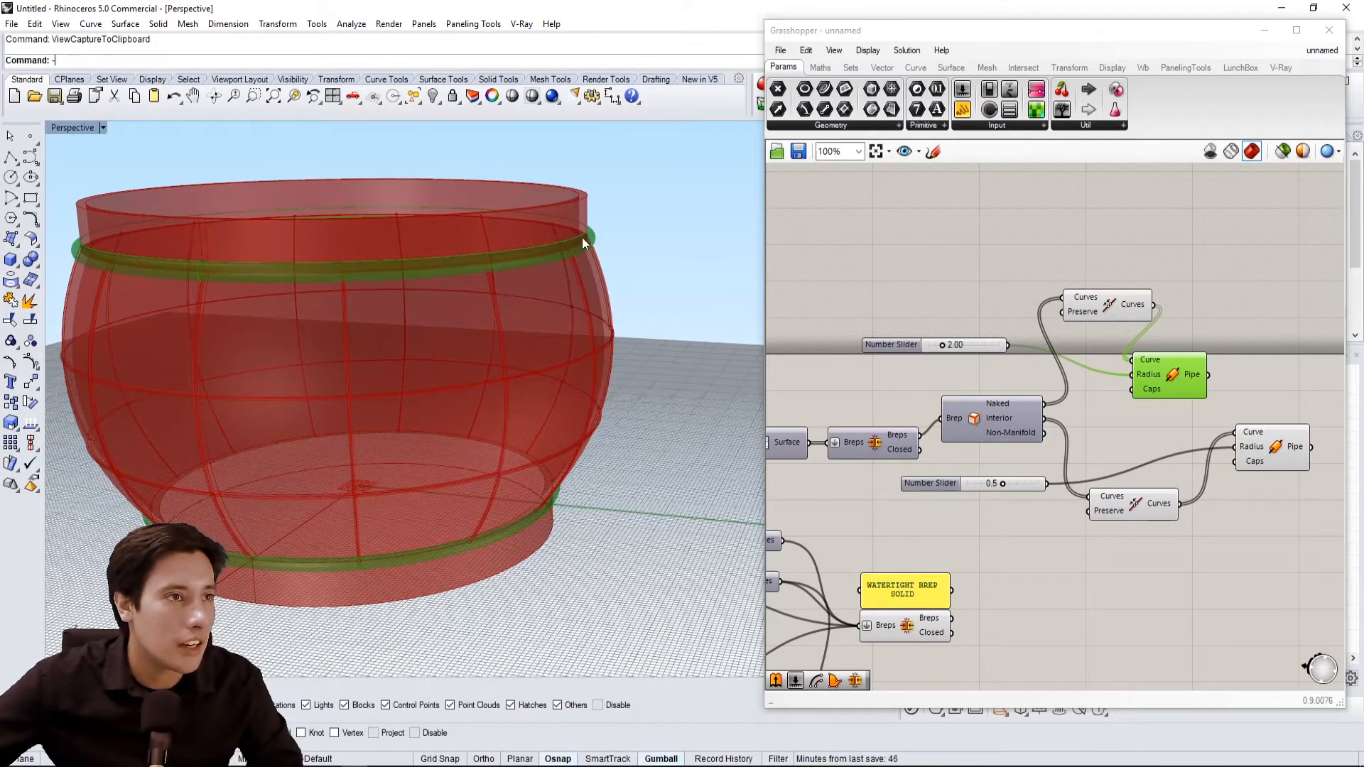
pyautogui.click(896, 217)
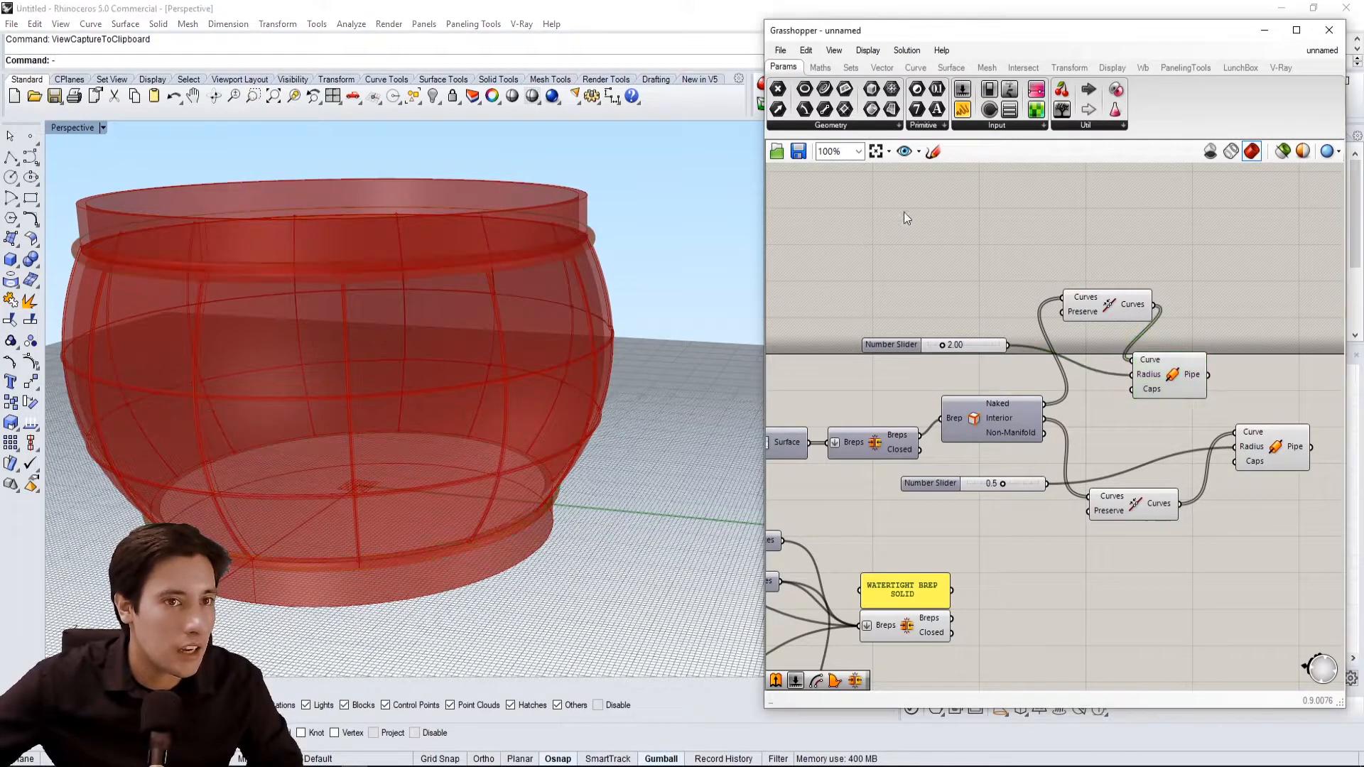
# Arrange the two Join Curves and two Pipe components in stacked columns after Brep Edges
pyautogui.moveTo(1243, 353); pyautogui.dragTo(1130, 366, button='right')
pyautogui.moveTo(1065, 375); pyautogui.dragTo(1166, 390)
pyautogui.moveTo(990, 324); pyautogui.dragTo(1012, 415)
pyautogui.moveTo(1020, 512); pyautogui.dragTo(1013, 452)
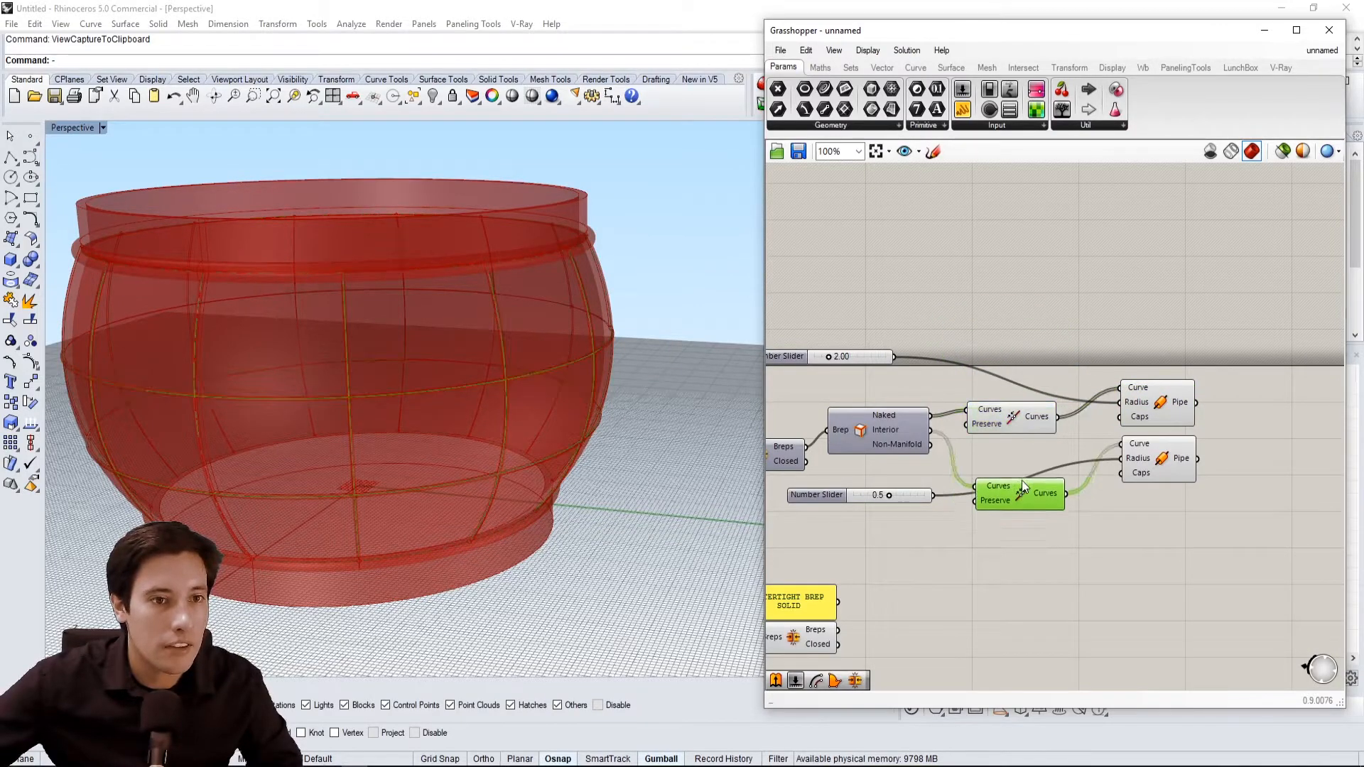
pyautogui.moveTo(1165, 446); pyautogui.dragTo(1153, 475)
pyautogui.moveTo(1152, 375); pyautogui.dragTo(1140, 389)
pyautogui.click(1098, 376)
# Reposition the two pipe radius sliders, the 2.00 one above and the 0.5 one below Brep Edges and Join Curves
pyautogui.moveTo(921, 361); pyautogui.dragTo(1085, 393, button='right')
pyautogui.moveTo(943, 390); pyautogui.dragTo(1060, 409)
pyautogui.moveTo(986, 524); pyautogui.dragTo(1067, 528)
pyautogui.click(1075, 306)
pyautogui.moveTo(562, 266); pyautogui.dragTo(525, 237, button='right')
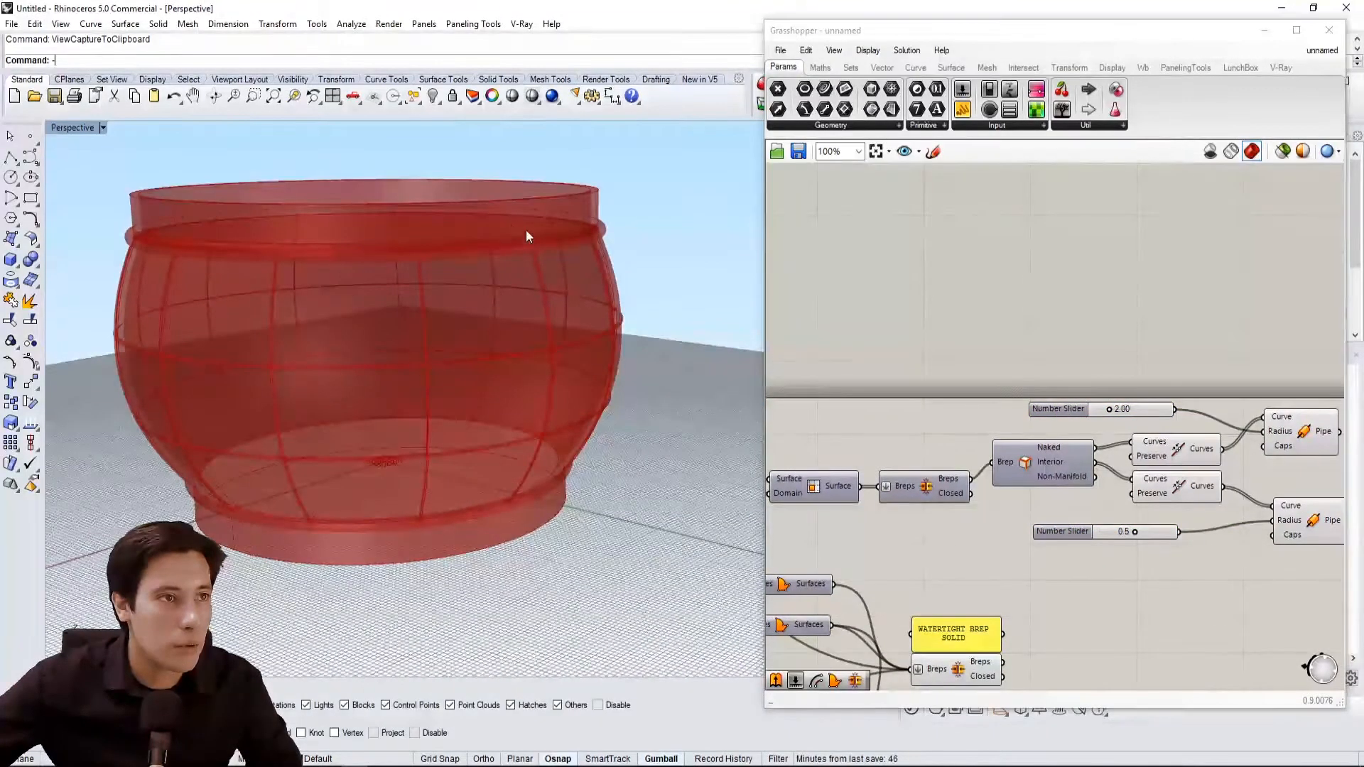
# Examine the pot and its rim and edge pipes in the model, along with the components that generate them
pyautogui.moveTo(508, 317)
pyautogui.mouseDown(button='right')
pyautogui.moveTo(475, 326)
pyautogui.moveTo(529, 334)
pyautogui.mouseUp(button='right')
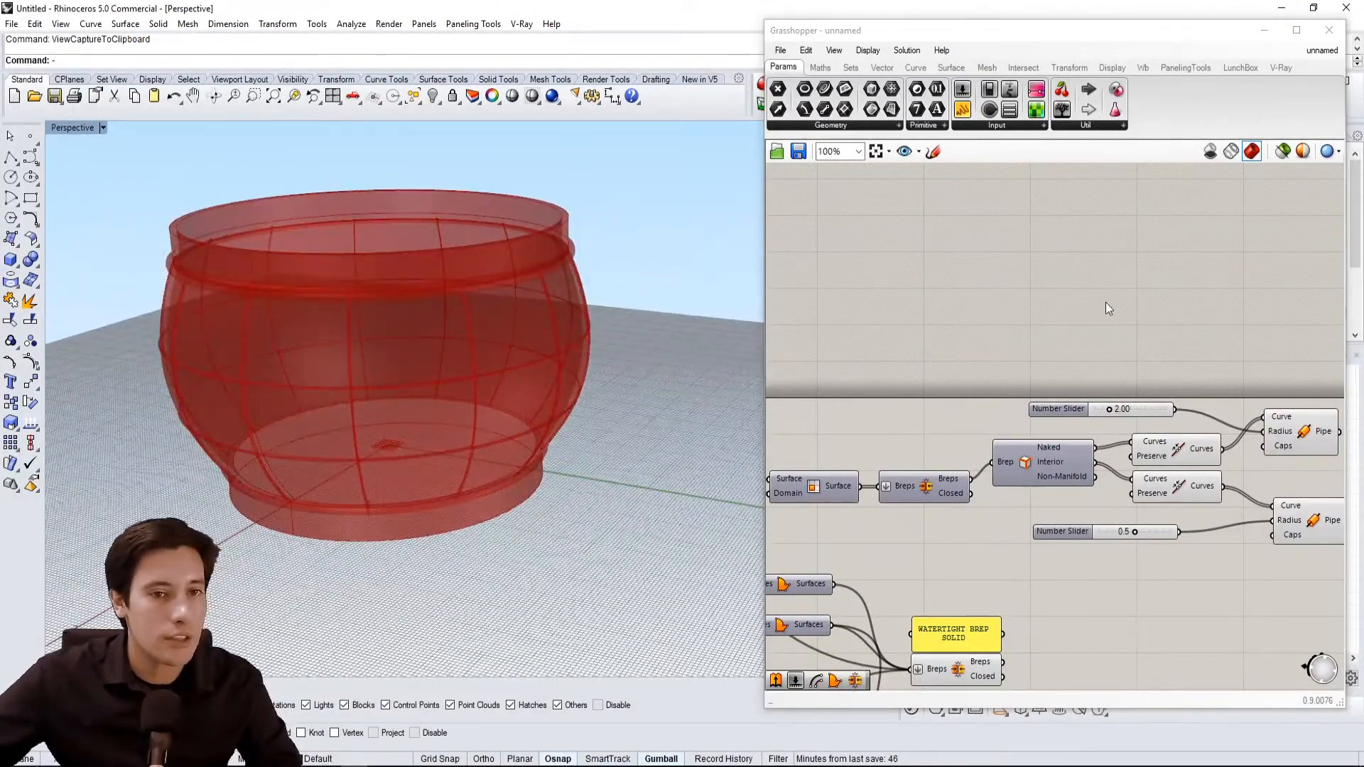
pyautogui.scroll(-2, 1112, 376)
pyautogui.moveTo(1113, 376); pyautogui.dragTo(1088, 351, button='right')
pyautogui.moveTo(969, 568); pyautogui.dragTo(1016, 459, button='right')
pyautogui.scroll(-1, 988, 459)
pyautogui.click(957, 461)
pyautogui.click(1154, 445)
pyautogui.scroll(2, 1249, 356)
pyautogui.moveTo(1248, 355); pyautogui.dragTo(1293, 408, button='right')
pyautogui.moveTo(1310, 495); pyautogui.dragTo(1147, 293)
pyautogui.moveTo(796, 425); pyautogui.dragTo(1094, 412, button='right')
pyautogui.moveTo(823, 322); pyautogui.dragTo(1013, 365, button='right')
pyautogui.moveTo(1013, 366); pyautogui.dragTo(878, 266)
pyautogui.scroll(1, 901, 297)
pyautogui.moveTo(940, 308); pyautogui.dragTo(956, 334)
pyautogui.click(856, 323)
pyautogui.moveTo(432, 355)
pyautogui.mouseDown(button='right')
pyautogui.moveTo(469, 334)
pyautogui.moveTo(455, 345)
pyautogui.mouseUp(button='right')
pyautogui.click(918, 257)
pyautogui.scroll(-2, 999, 268)
pyautogui.moveTo(1067, 306); pyautogui.dragTo(800, 351, button='right')
pyautogui.moveTo(1233, 371); pyautogui.dragTo(947, 349, button='right')
pyautogui.moveTo(1012, 502); pyautogui.dragTo(1054, 498, button='right')
pyautogui.moveTo(1054, 428); pyautogui.dragTo(1109, 383, button='right')
pyautogui.click(1173, 395)
pyautogui.click(1180, 319)
pyautogui.click(1021, 453)
pyautogui.scroll(-2, 1046, 480)
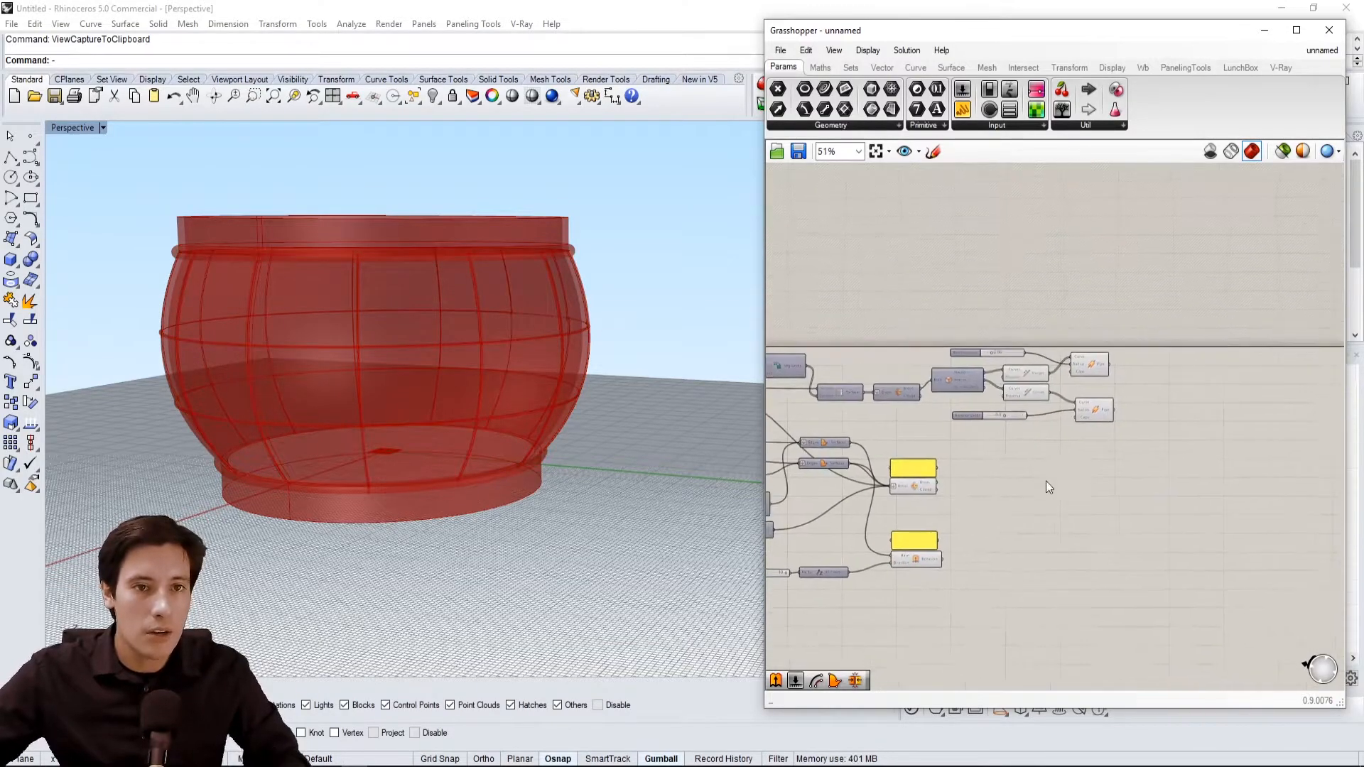
# Try to combine both Pipe results through a Solid Union component placed to the right of them
pyautogui.doubleClick(1254, 432)
pyautogui.write('UNIO')
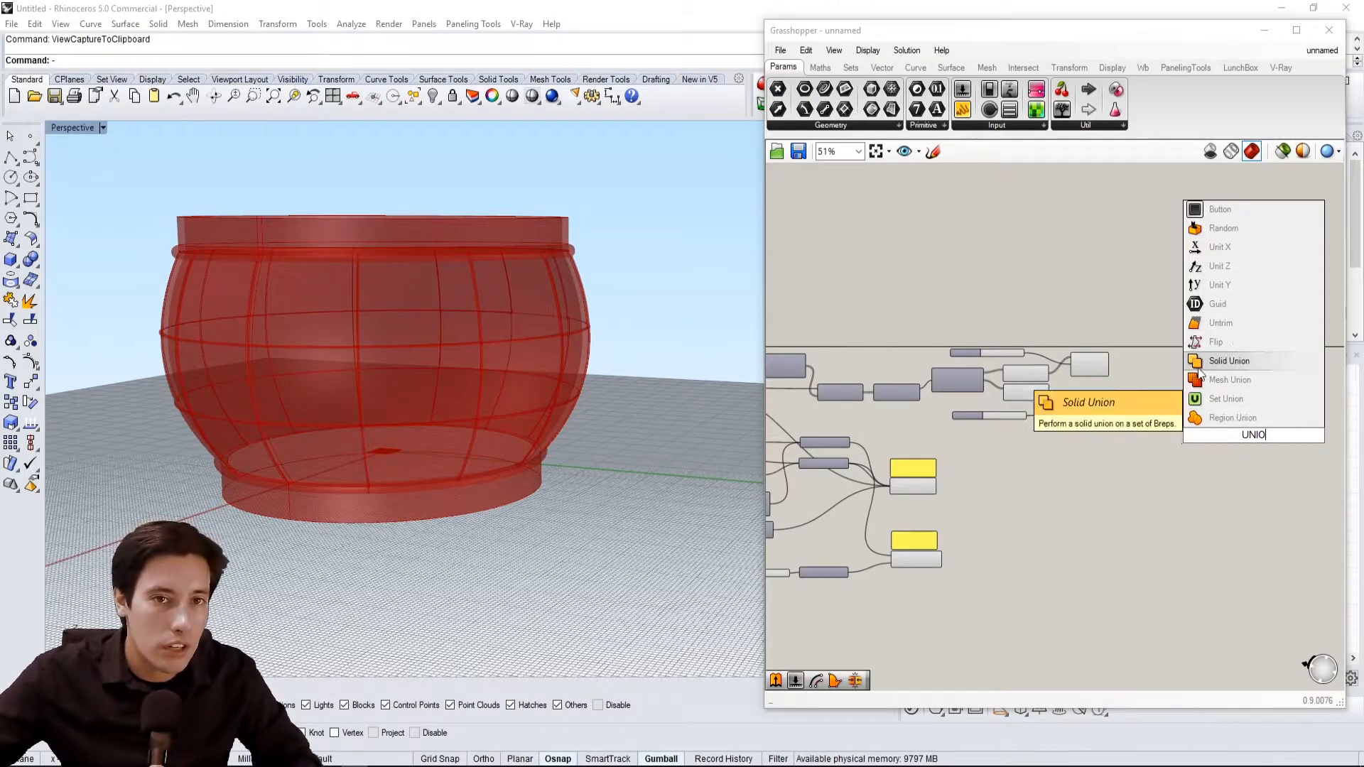
pyautogui.click(1219, 361)
pyautogui.scroll(3, 1160, 361)
pyautogui.click(1029, 371)
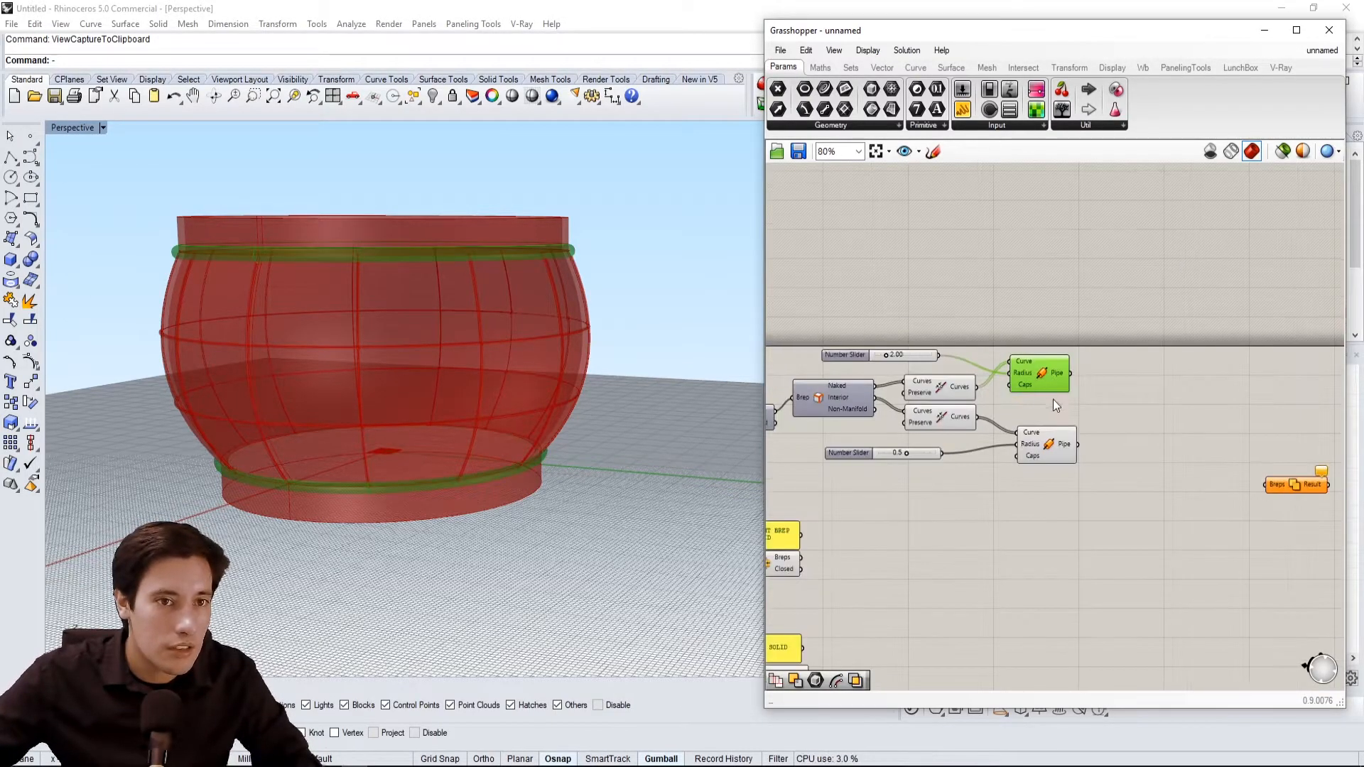
pyautogui.moveTo(1075, 362); pyautogui.dragTo(1318, 501)
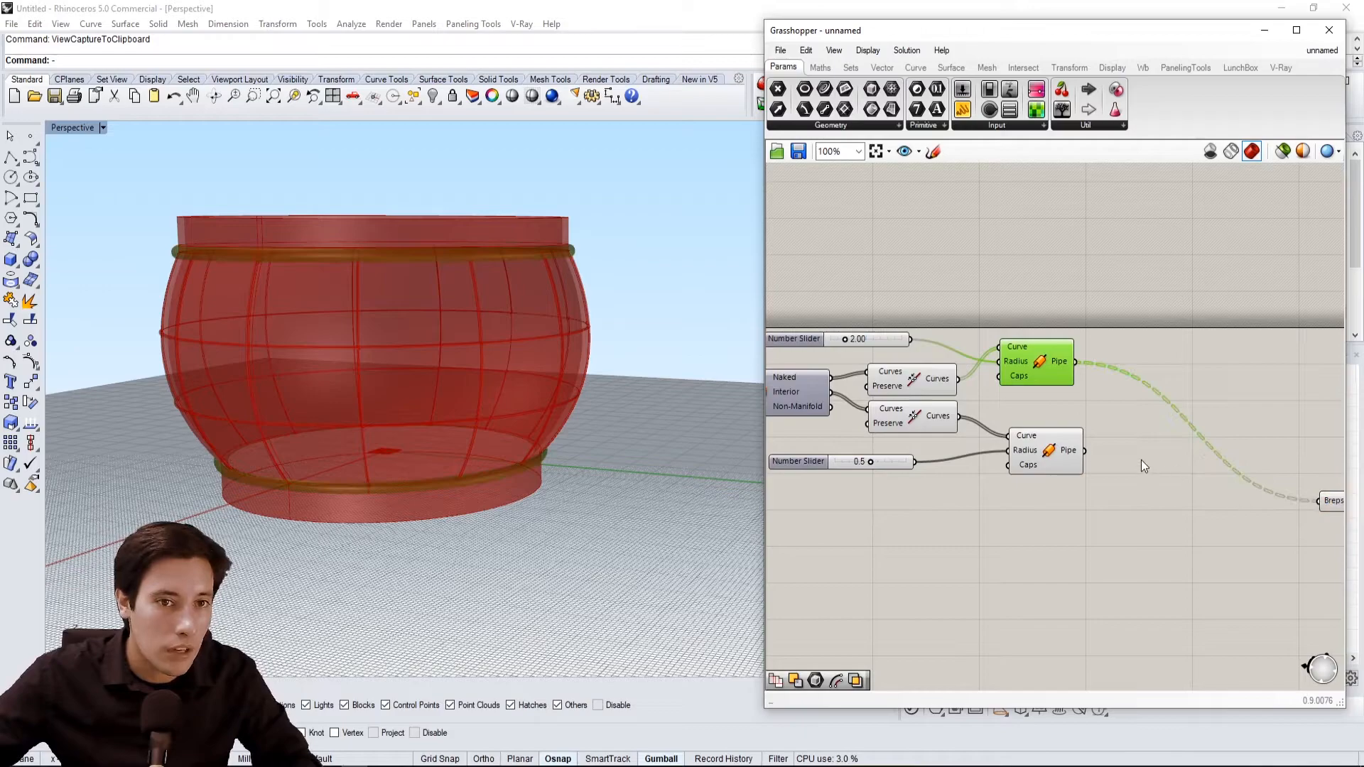
pyautogui.keyDown('shift'); pyautogui.moveTo(1085, 451); pyautogui.dragTo(1239, 492); pyautogui.keyUp('shift')
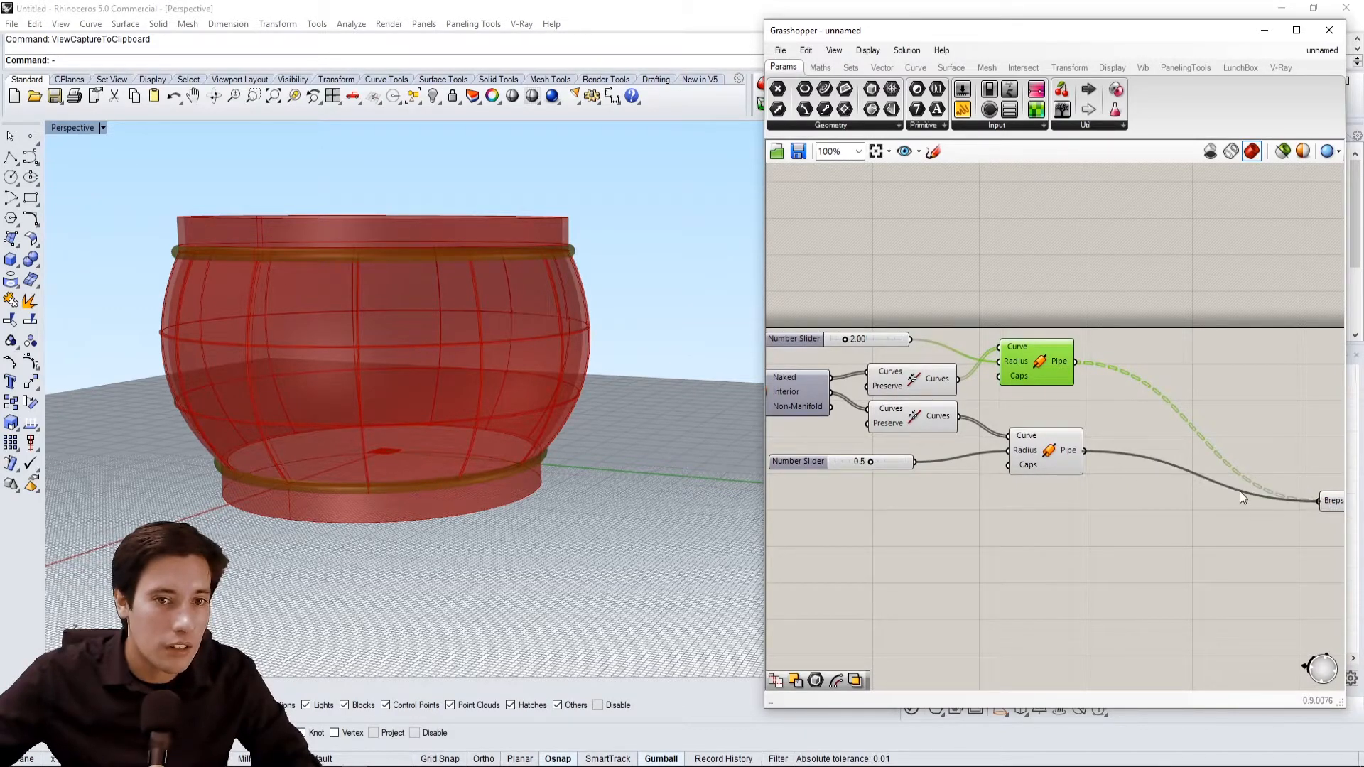
pyautogui.click(1177, 488)
pyautogui.click(1264, 490)
pyautogui.press('Delete')
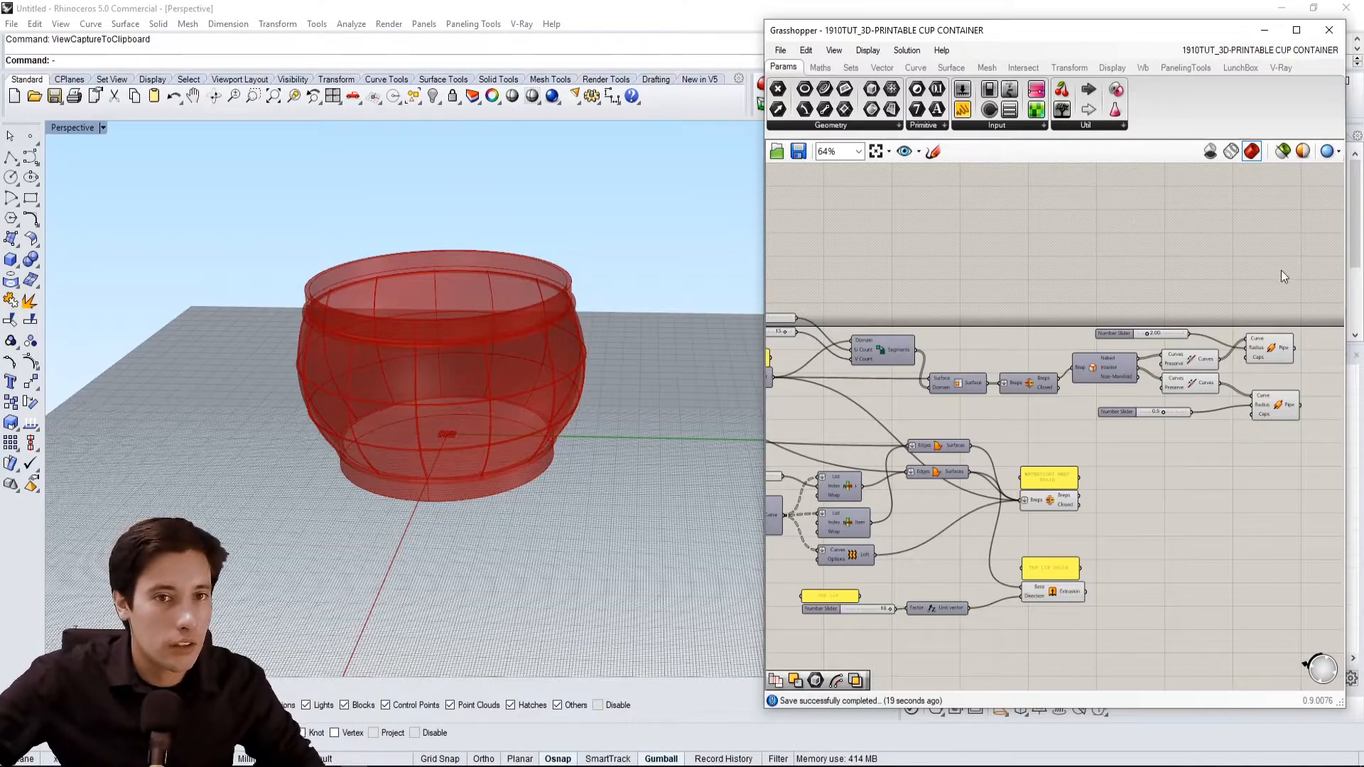
# Bake both Pipes together with the watertight body, top lip and foot solids, and turn off the Grasshopper preview
pyautogui.click(1272, 345)
pyautogui.keyDown('shift'); pyautogui.click(1276, 405); pyautogui.keyUp('shift')
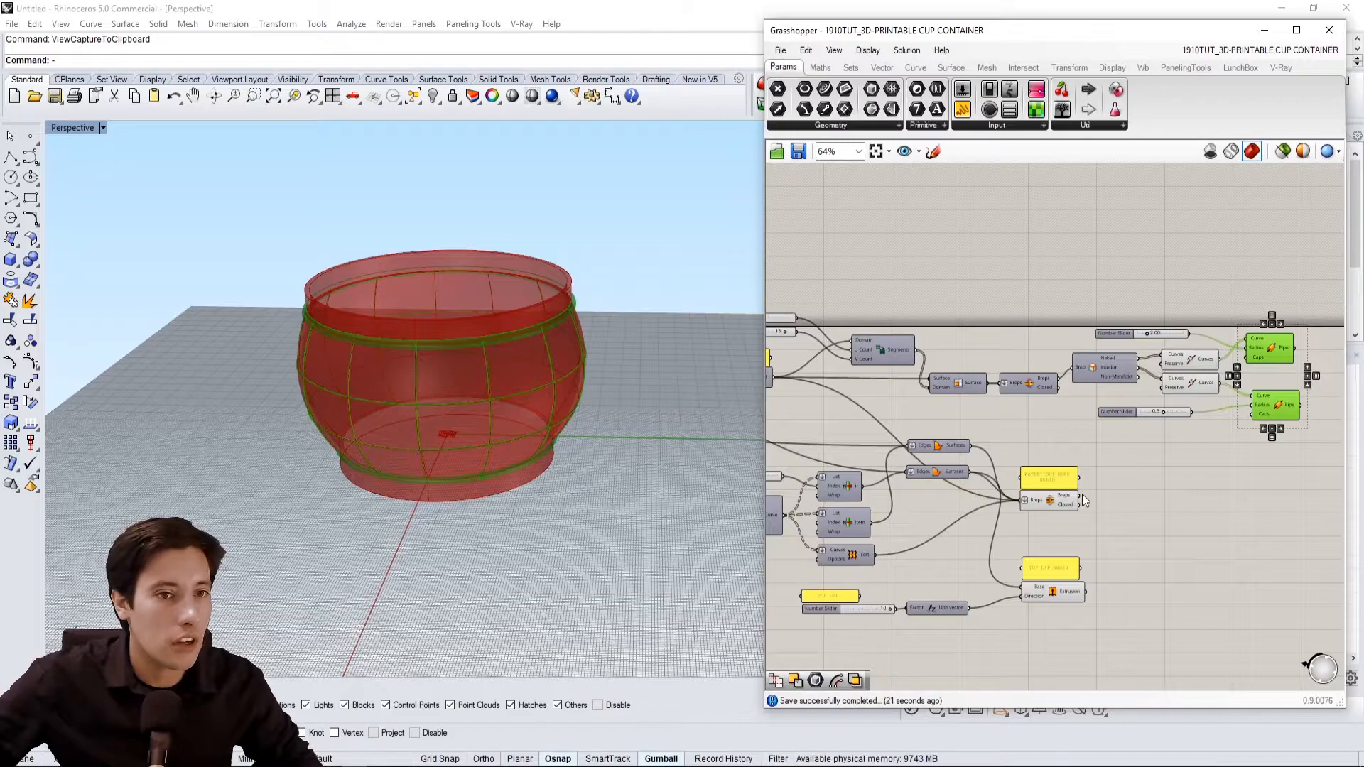
pyautogui.moveTo(1080, 493); pyautogui.dragTo(1066, 451, button='right')
pyautogui.keyDown('shift'); pyautogui.click(1064, 457); pyautogui.keyUp('shift')
pyautogui.keyDown('shift'); pyautogui.click(1041, 556); pyautogui.keyUp('shift')
pyautogui.moveTo(963, 475); pyautogui.dragTo(1172, 472, button='right')
pyautogui.moveTo(874, 474); pyautogui.dragTo(975, 478, button='right')
pyautogui.keyDown('shift'); pyautogui.click(877, 510); pyautogui.keyUp('shift')
pyautogui.moveTo(1211, 383); pyautogui.dragTo(991, 387, button='right')
pyautogui.middleClick(1039, 379)
pyautogui.click(1065, 410)
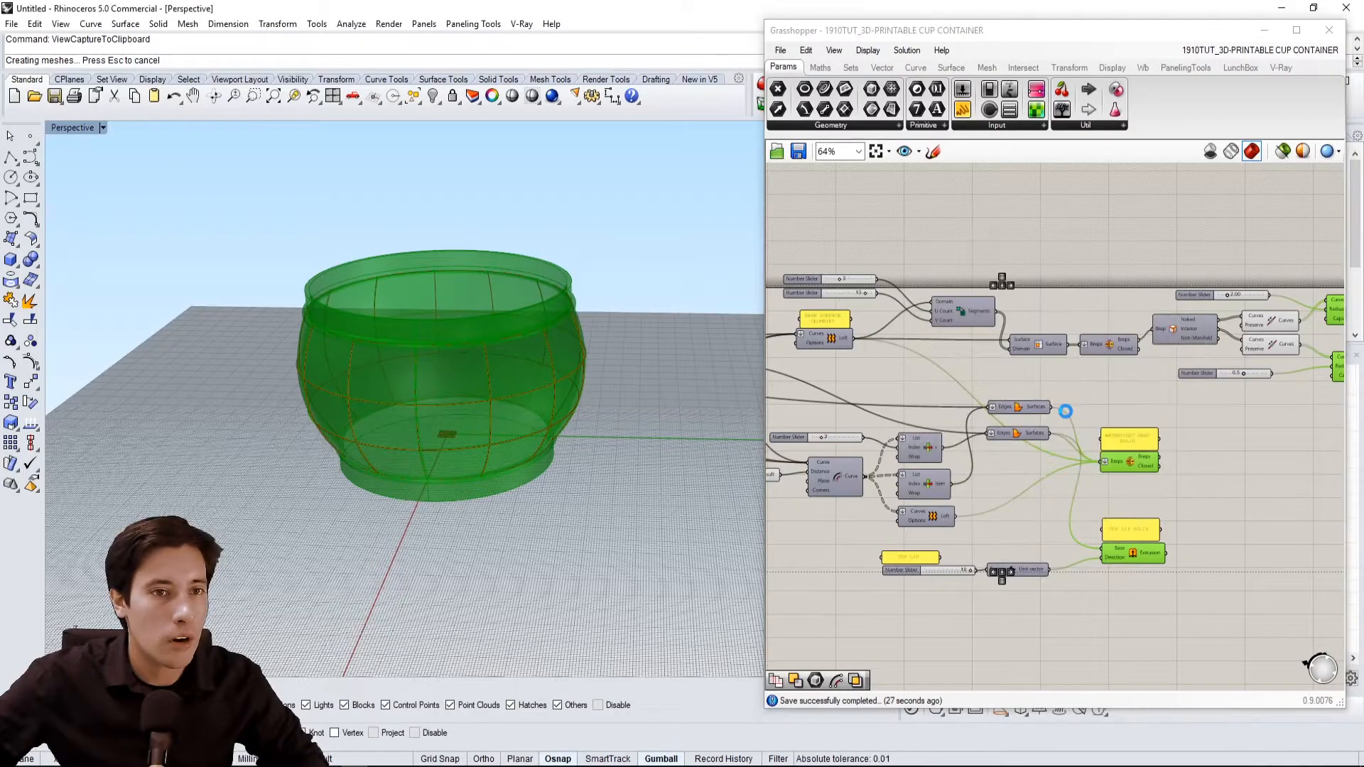
pyautogui.click(1210, 152)
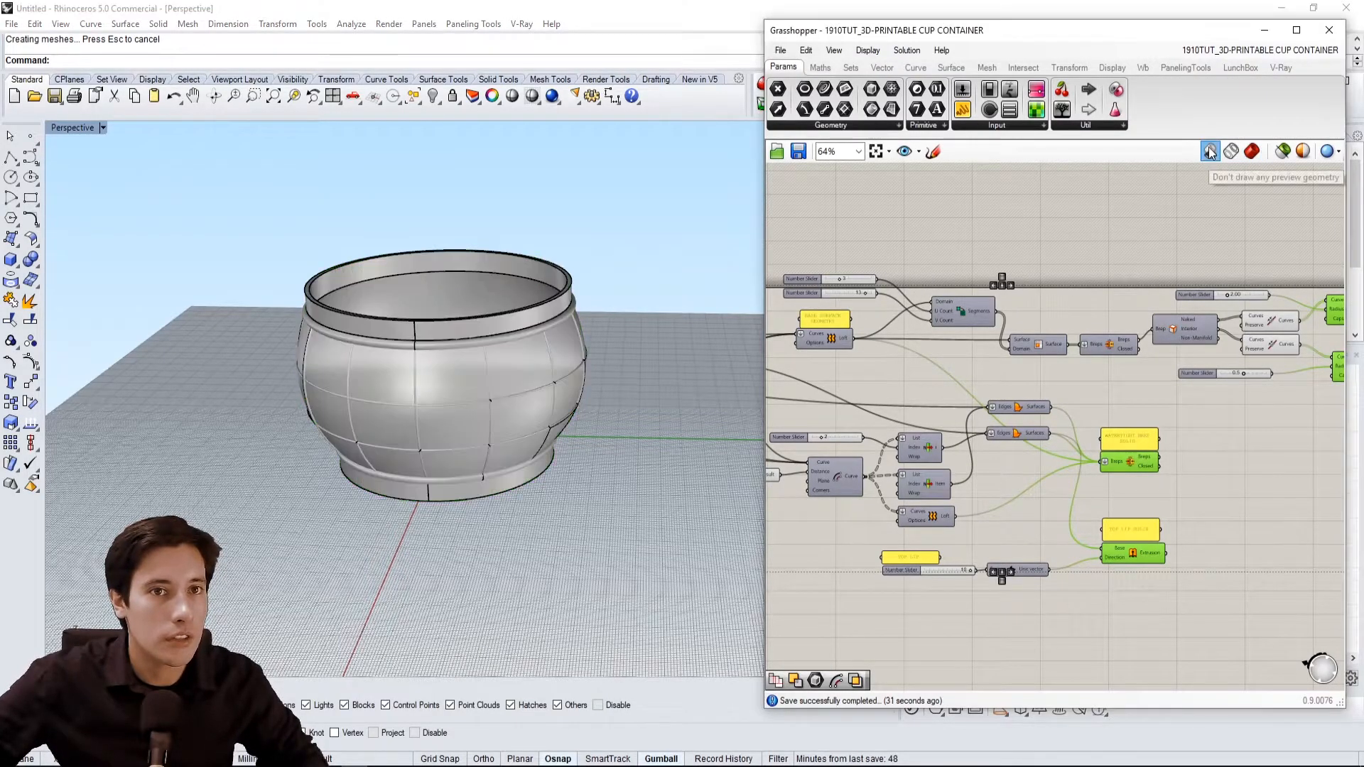
# Move the Grasshopper window down out of the way, select all the baked pot geometry and move it sideways
pyautogui.moveTo(1156, 32); pyautogui.dragTo(1145, 626)
pyautogui.moveTo(774, 429); pyautogui.dragTo(111, 205)
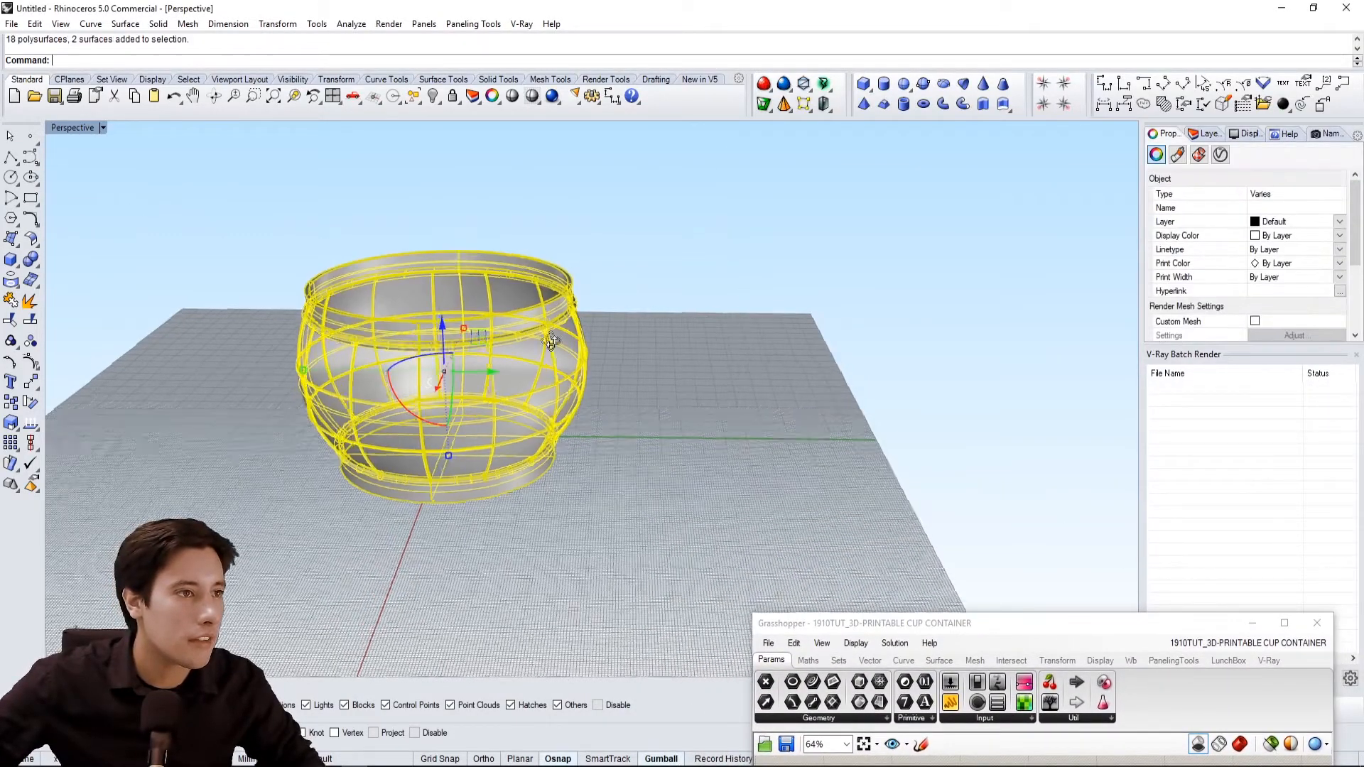
pyautogui.moveTo(546, 340); pyautogui.dragTo(566, 329, button='right')
pyautogui.scroll(-5, 626, 398)
pyautogui.moveTo(638, 419); pyautogui.dragTo(638, 367, button='right')
pyautogui.scroll(-3, 637, 369)
pyautogui.moveTo(619, 372); pyautogui.dragTo(271, 377)
pyautogui.click(378, 266)
# Set the Perspective viewport to the DCO_PRESENTATION-RENDERED display mode and inspect the baked pot
pyautogui.scroll(8, 311, 374)
pyautogui.keyDown('shift'); pyautogui.moveTo(309, 373); pyautogui.dragTo(412, 408, button='right'); pyautogui.keyUp('shift')
pyautogui.scroll(6, 468, 398)
pyautogui.click(82, 132)
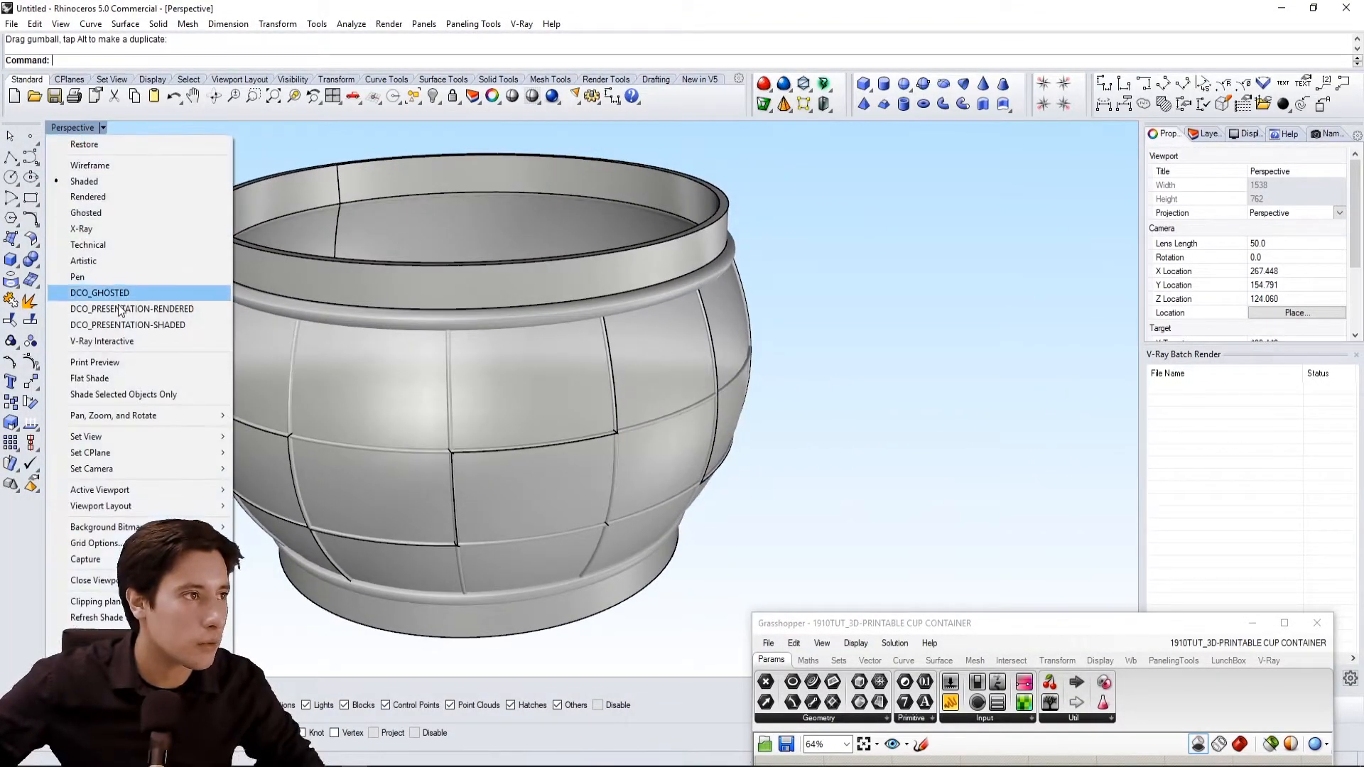
pyautogui.click(146, 310)
pyautogui.moveTo(411, 322); pyautogui.dragTo(639, 435, button='right')
pyautogui.scroll(-6, 721, 475)
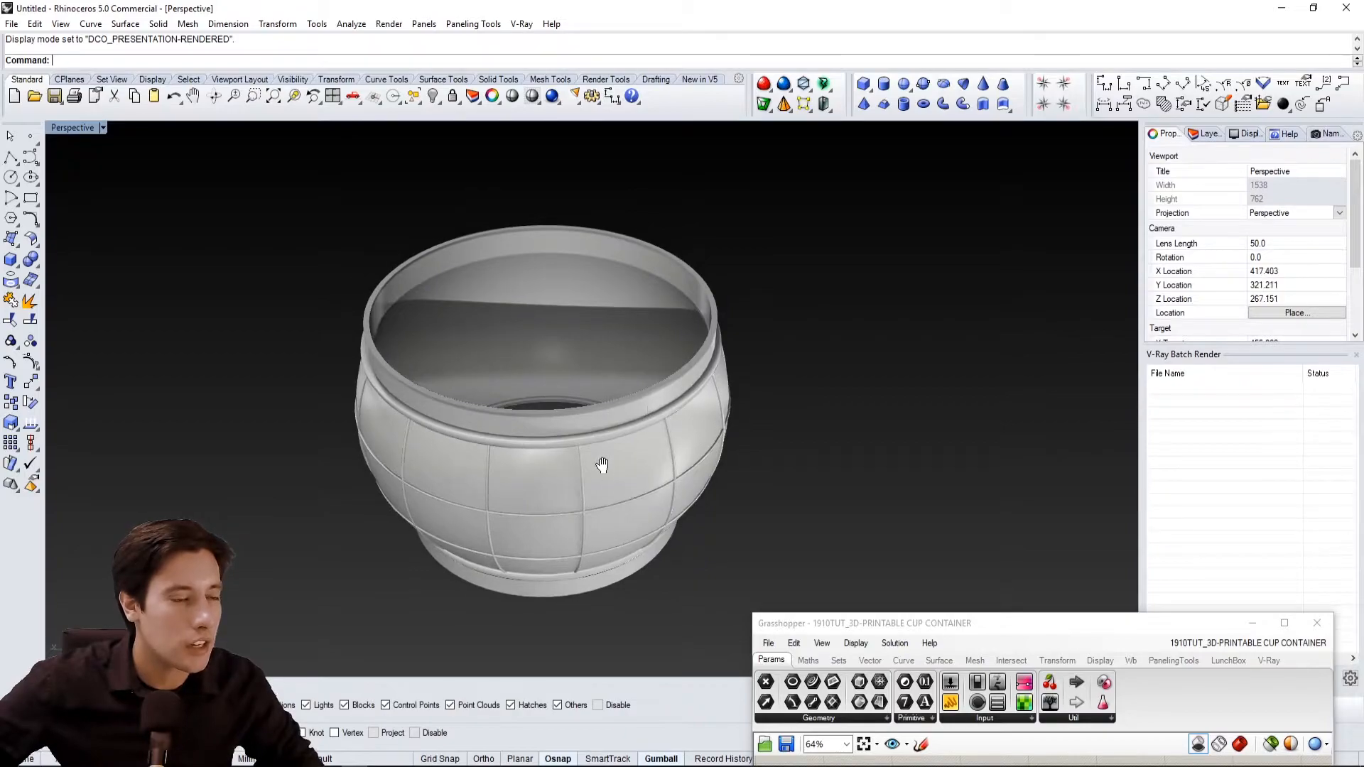
pyautogui.scroll(3, 603, 468)
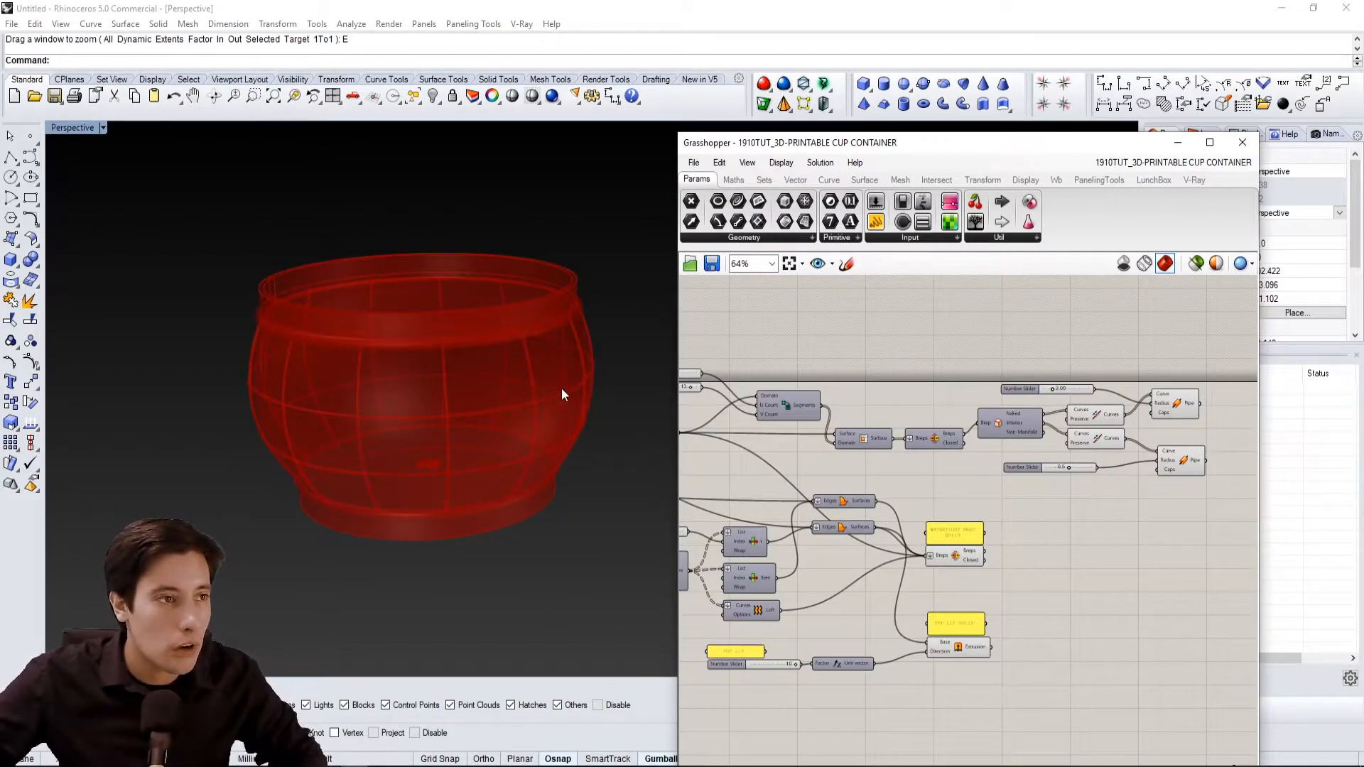
# Disable the Brep Edges, Join Curves and Pipe components together with their radius sliders
pyautogui.moveTo(574, 378); pyautogui.dragTo(519, 384, button='right')
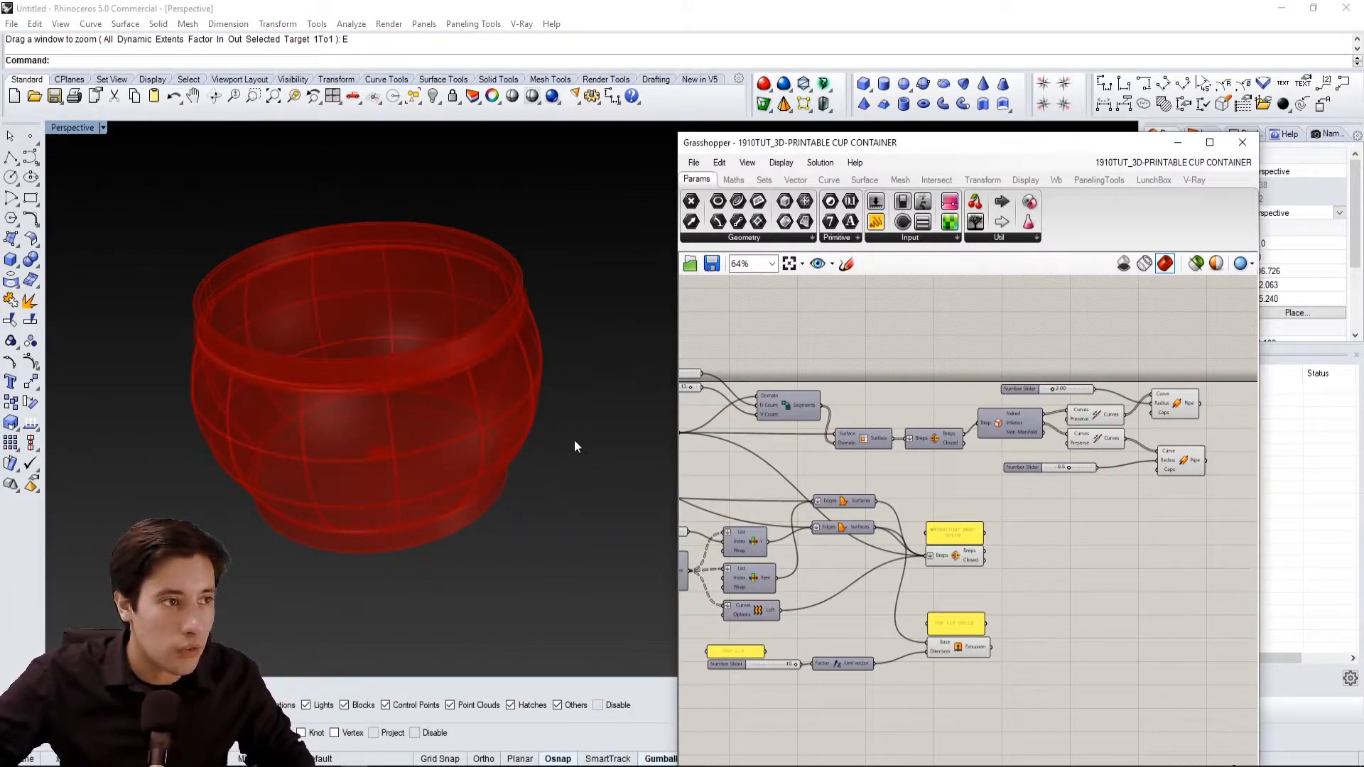
pyautogui.moveTo(1252, 490); pyautogui.dragTo(1016, 361)
pyautogui.moveTo(1017, 361); pyautogui.dragTo(1022, 332, button='right')
pyautogui.middleClick(1036, 352)
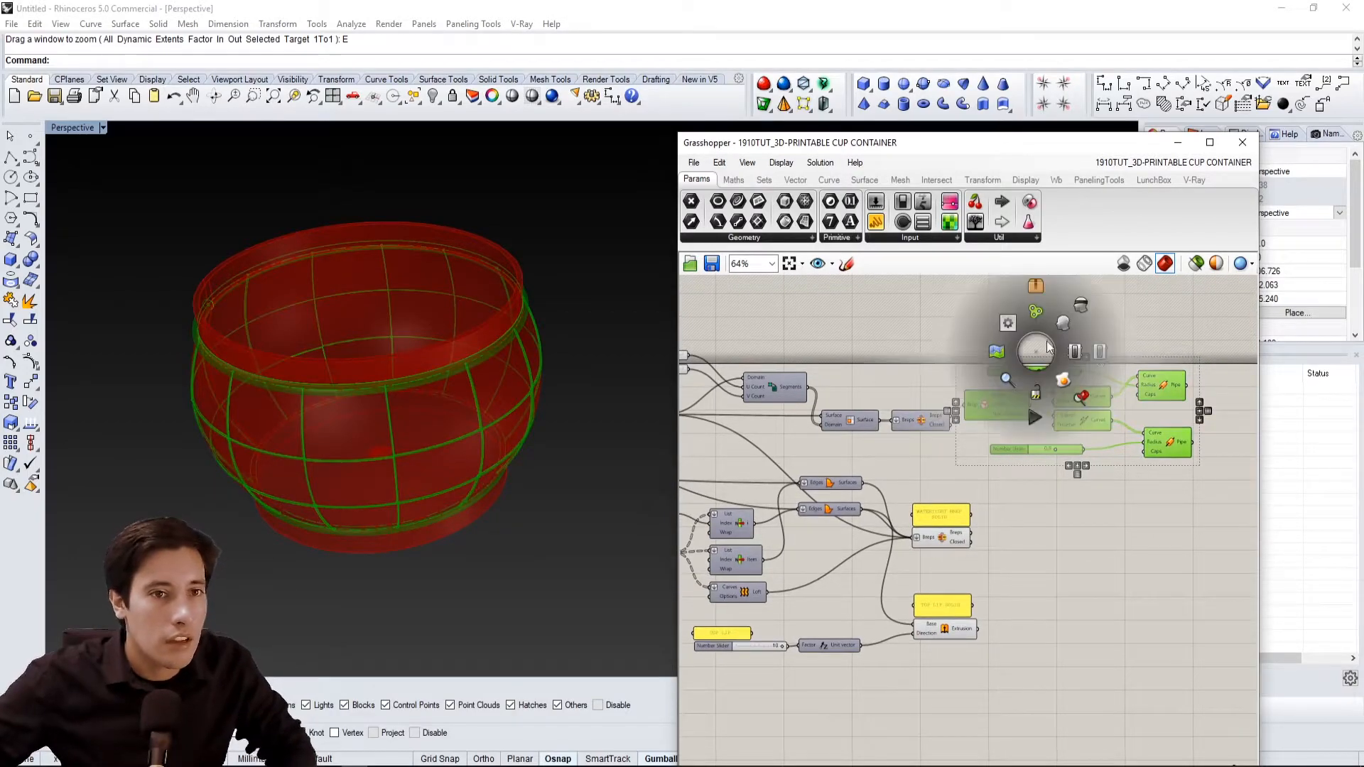
pyautogui.click(1085, 344)
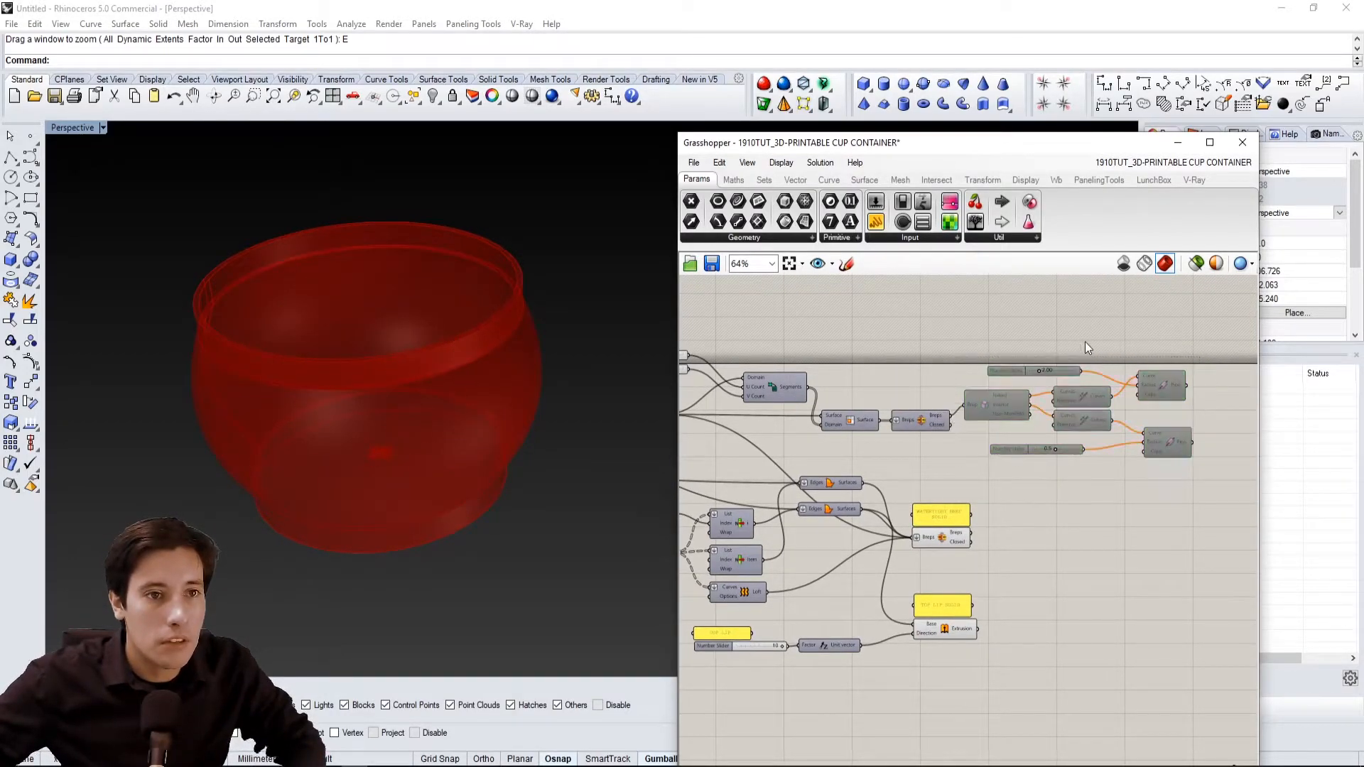
# Preview the panels joined by the upper Brep Join on the pot, then hide that preview again
pyautogui.moveTo(1225, 466); pyautogui.dragTo(969, 396)
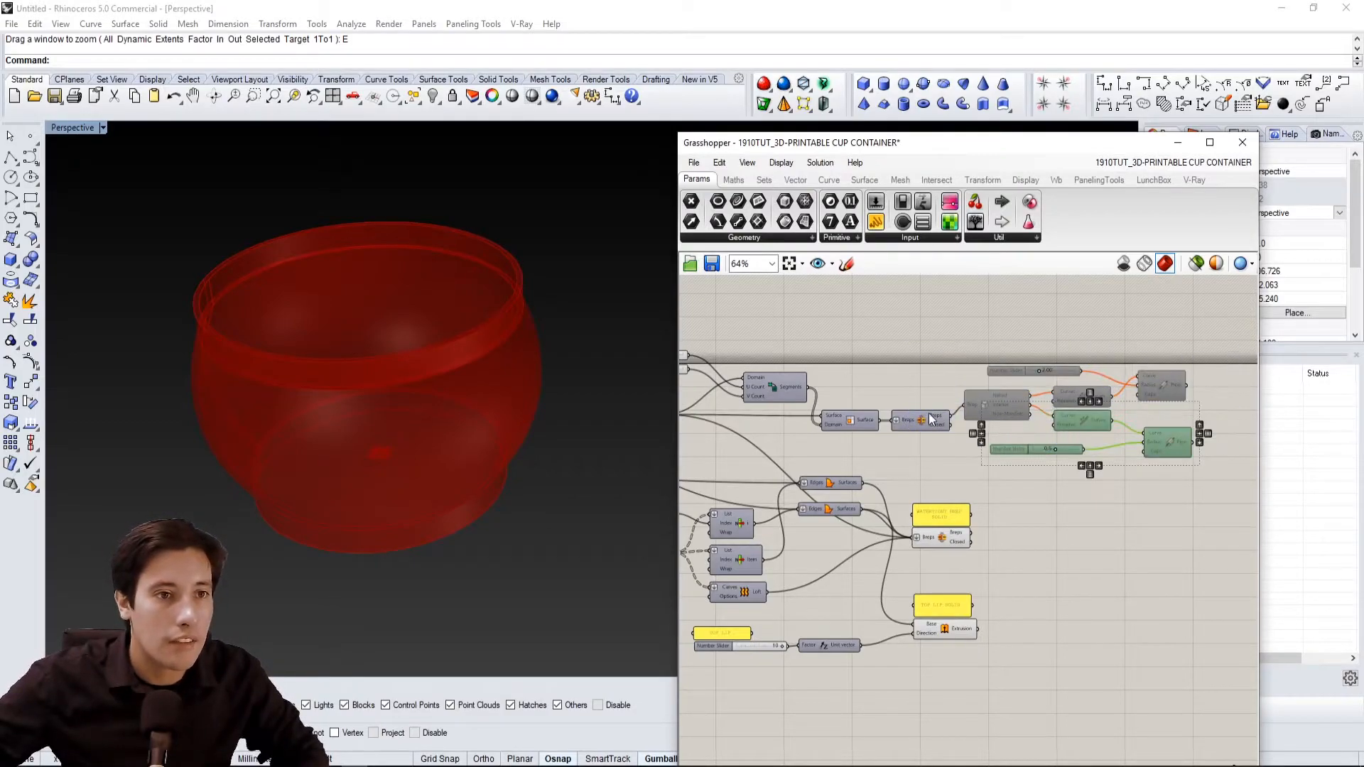
pyautogui.rightClick(931, 416)
pyautogui.click(958, 442)
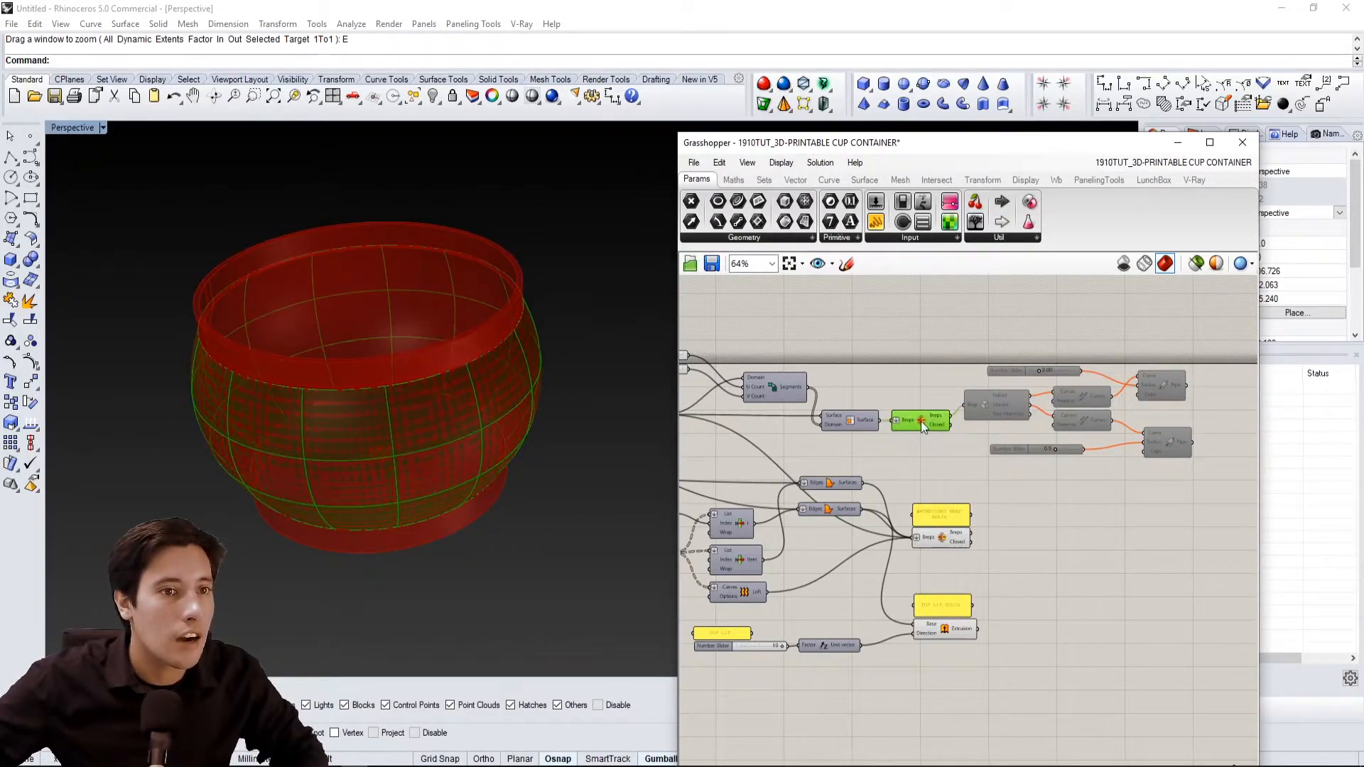
pyautogui.click(948, 365)
pyautogui.moveTo(534, 448); pyautogui.dragTo(609, 381, button='right')
pyautogui.click(931, 417)
pyautogui.click(916, 429)
pyautogui.click(918, 426)
pyautogui.rightClick(946, 430)
pyautogui.click(977, 452)
# Turn on the preview of the Isotrim component that splits the body surface into panels
pyautogui.click(853, 421)
pyautogui.rightClick(855, 421)
pyautogui.click(896, 447)
pyautogui.click(812, 309)
# Move the upper Brep Join and the disabled pipe branch upward to free space beside the Isotrim component
pyautogui.moveTo(1203, 470); pyautogui.dragTo(876, 346)
pyautogui.moveTo(922, 421); pyautogui.dragTo(921, 358)
pyautogui.scroll(-5, 970, 451)
pyautogui.moveTo(1060, 493); pyautogui.dragTo(732, 292)
pyautogui.moveTo(978, 309); pyautogui.dragTo(979, 342)
pyautogui.click(998, 395)
# Examine the Isotrim panels on the pot and the raised Brep Join and pipe branch in the definition
pyautogui.scroll(4, 475, 364)
pyautogui.moveTo(475, 364); pyautogui.dragTo(518, 364, button='right')
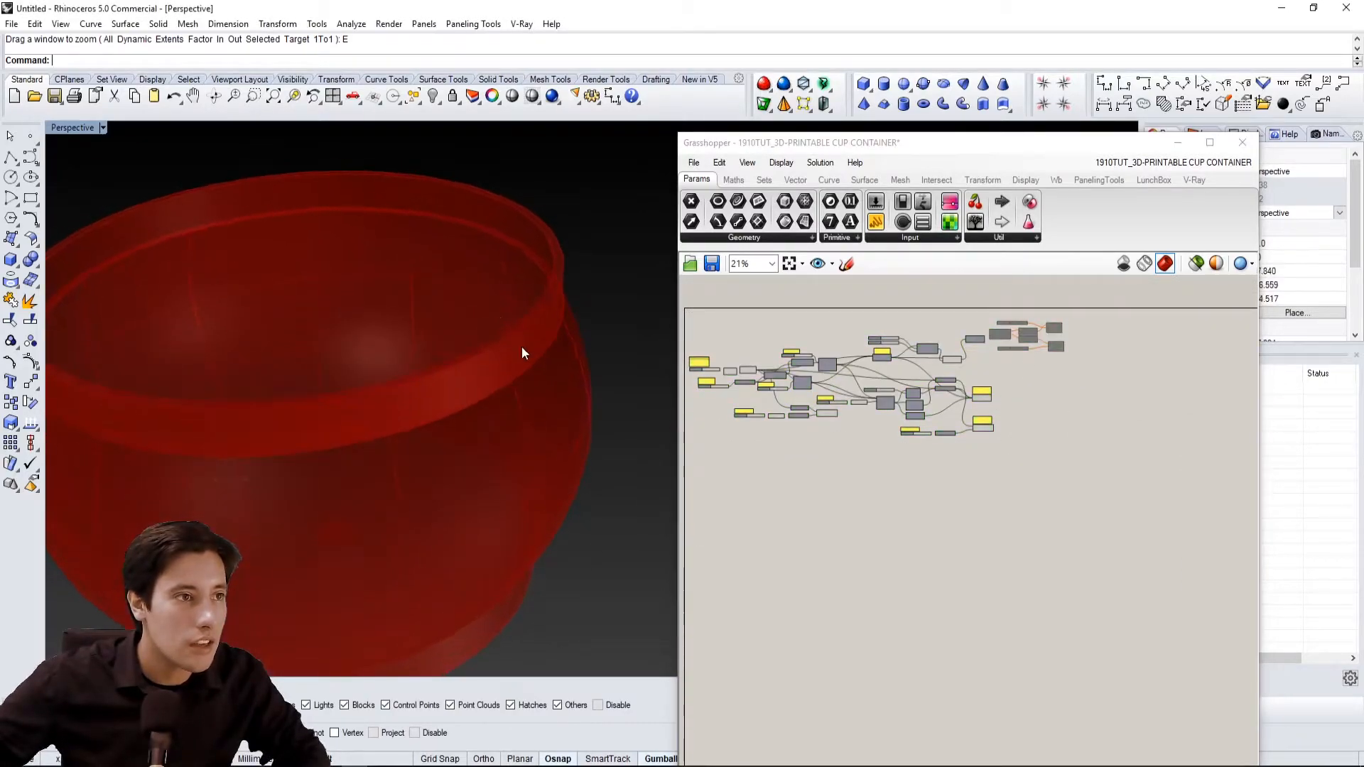
pyautogui.scroll(8, 940, 330)
pyautogui.click(1048, 420)
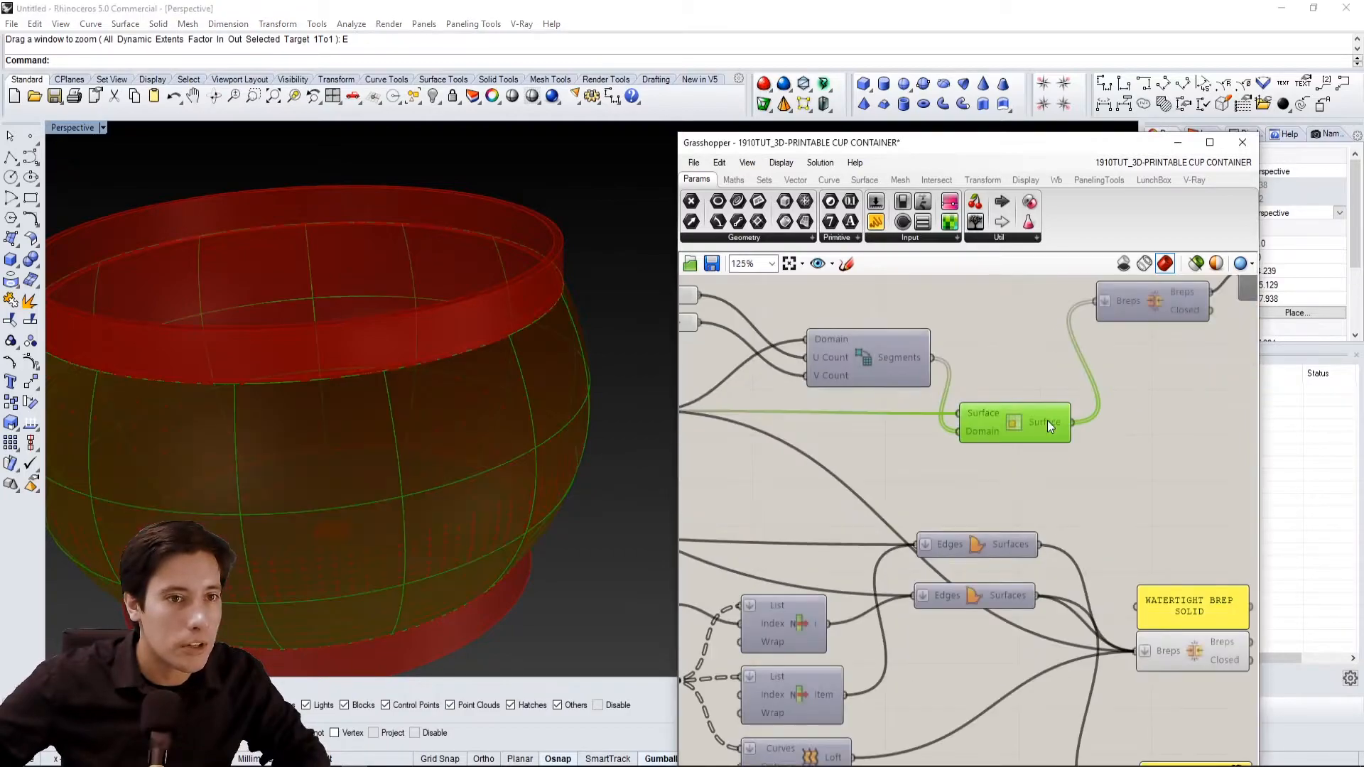
pyautogui.scroll(-3, 795, 384)
pyautogui.click(688, 506)
pyautogui.scroll(-4, 435, 429)
pyautogui.moveTo(1005, 374); pyautogui.dragTo(971, 389, button='right')
pyautogui.moveTo(1187, 416); pyautogui.dragTo(1136, 417, button='right')
pyautogui.moveTo(1218, 413); pyautogui.dragTo(895, 310)
pyautogui.click(974, 446)
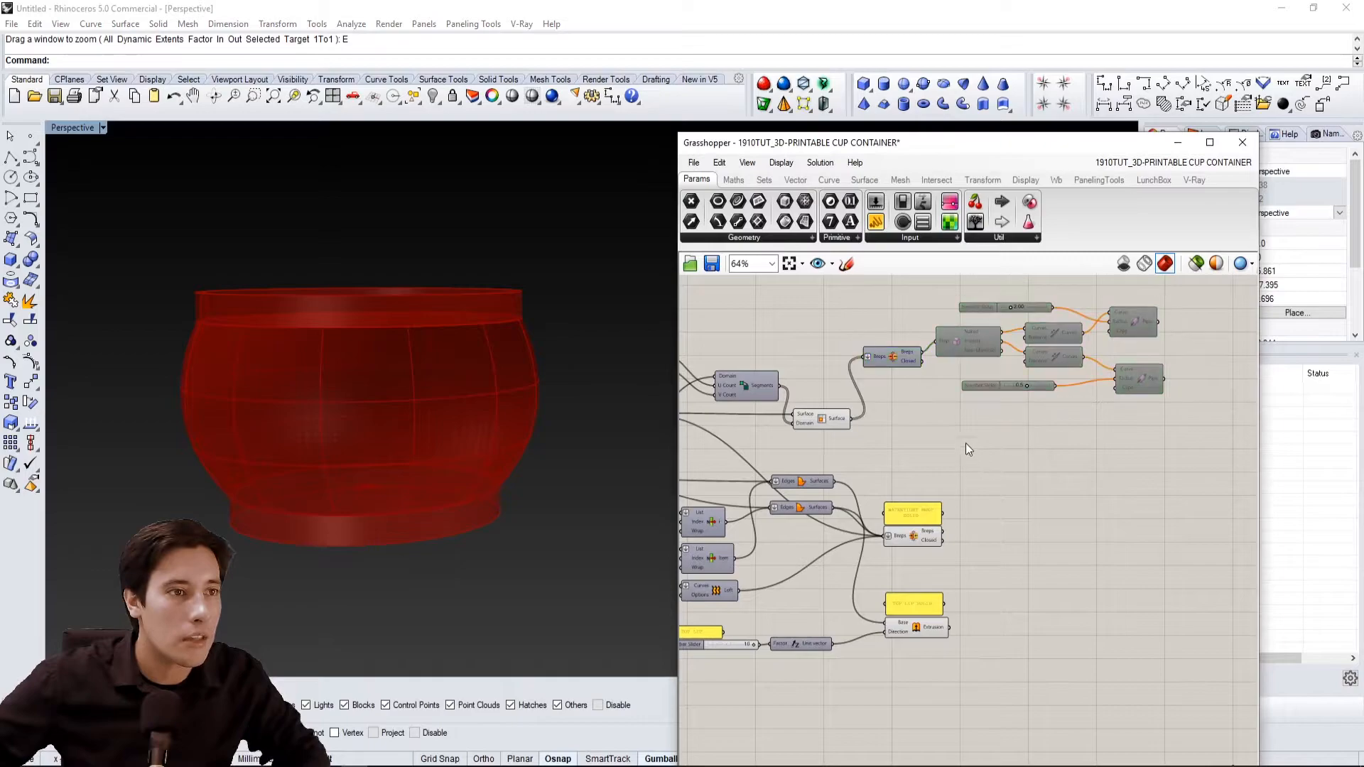
pyautogui.scroll(2, 841, 414)
pyautogui.moveTo(1125, 415); pyautogui.dragTo(1030, 425, button='right')
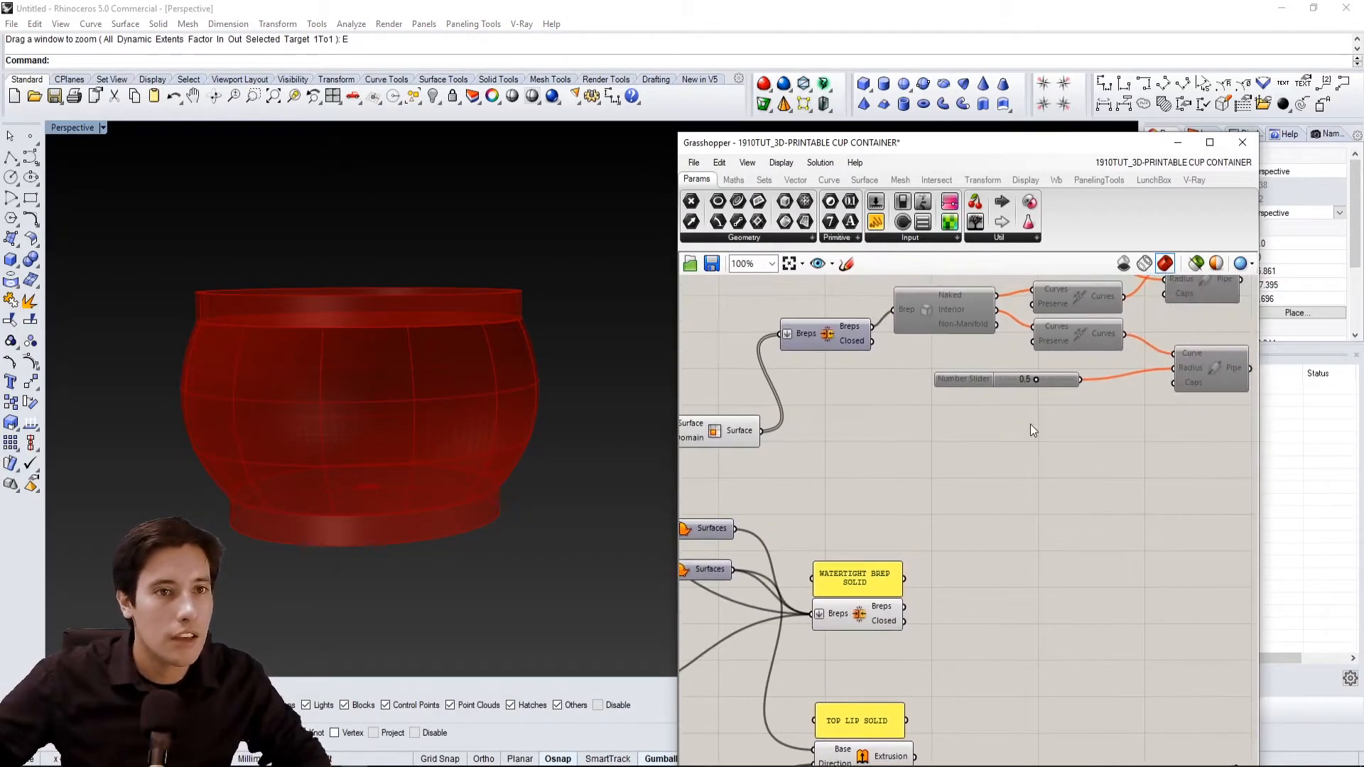
pyautogui.scroll(-2, 1031, 424)
pyautogui.moveTo(1127, 418); pyautogui.dragTo(837, 325)
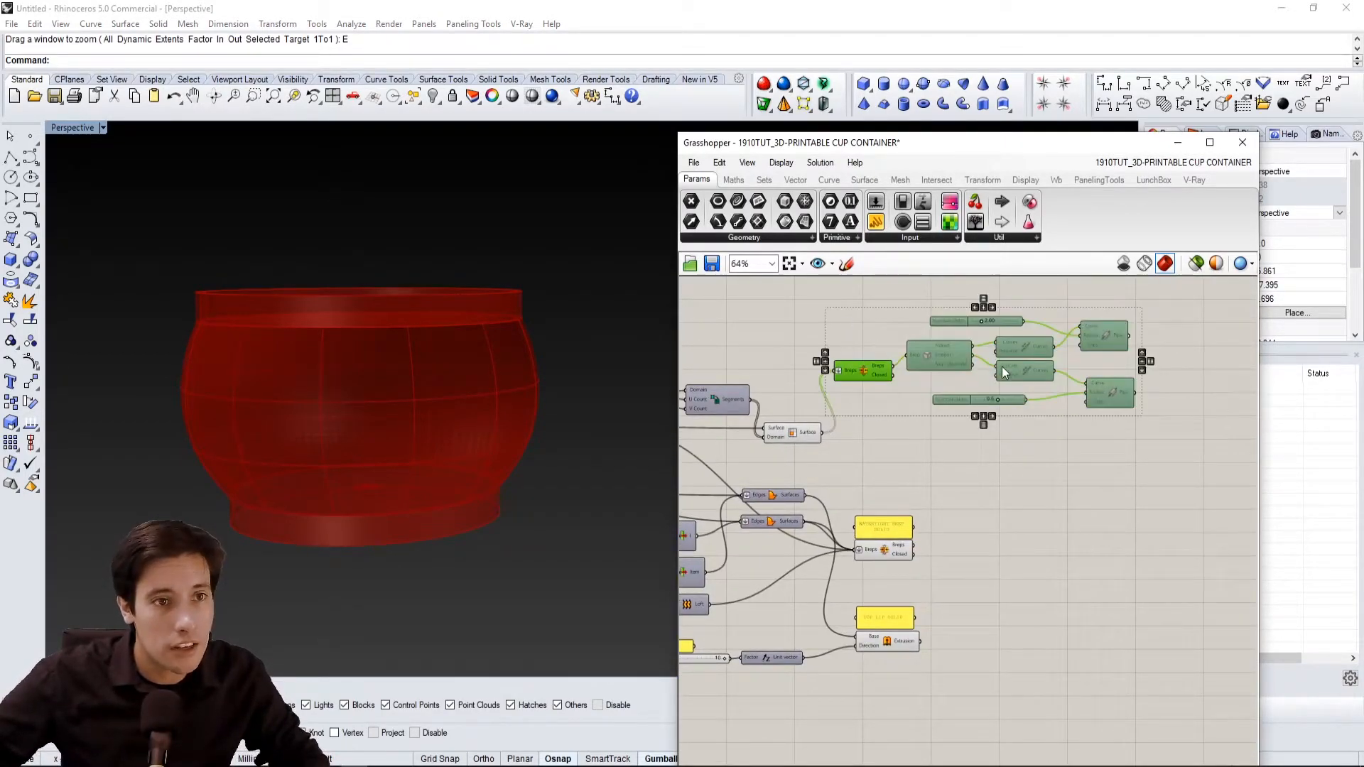
pyautogui.click(1220, 416)
pyautogui.moveTo(1205, 444); pyautogui.dragTo(815, 323)
pyautogui.click(892, 432)
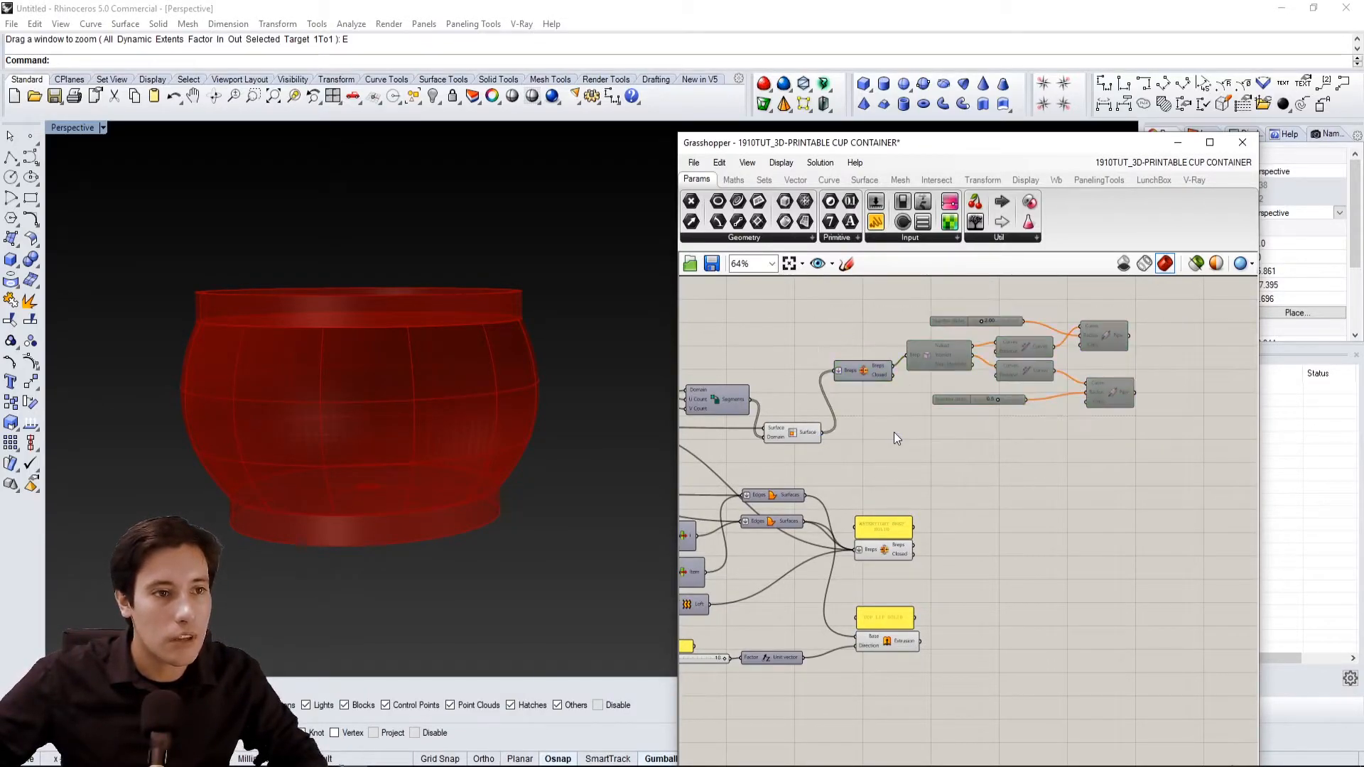
pyautogui.moveTo(770, 359); pyautogui.dragTo(879, 297, button='right')
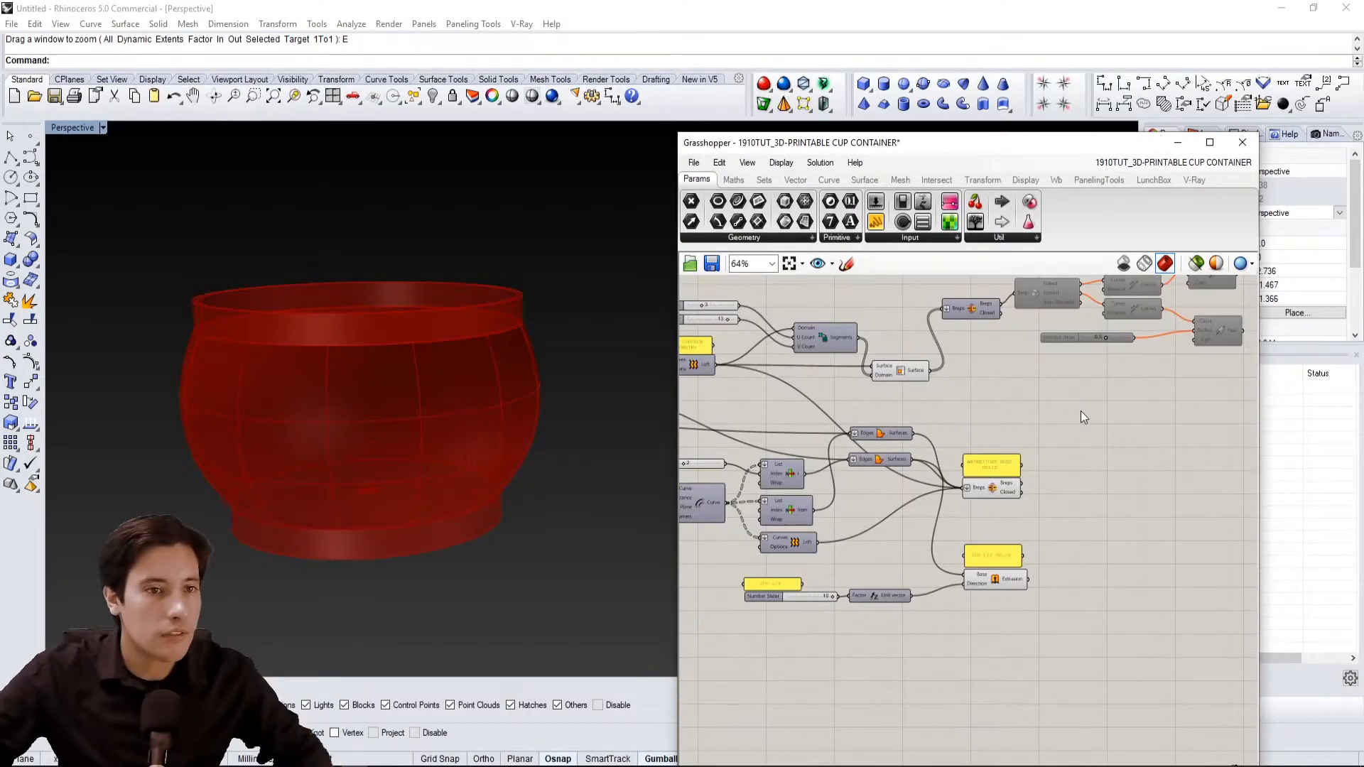
# Turn off the preview of the watertight body, top lip and foot solids
pyautogui.click(996, 488)
pyautogui.keyDown('shift'); pyautogui.click(1012, 588); pyautogui.keyUp('shift')
pyautogui.scroll(-1, 784, 498)
pyautogui.moveTo(784, 498); pyautogui.dragTo(952, 482, button='right')
pyautogui.scroll(-1, 952, 481)
pyautogui.scroll(1, 786, 496)
pyautogui.keyDown('shift'); pyautogui.click(779, 522); pyautogui.keyUp('shift')
pyautogui.moveTo(879, 544); pyautogui.dragTo(833, 543, button='right')
pyautogui.middleClick(833, 543)
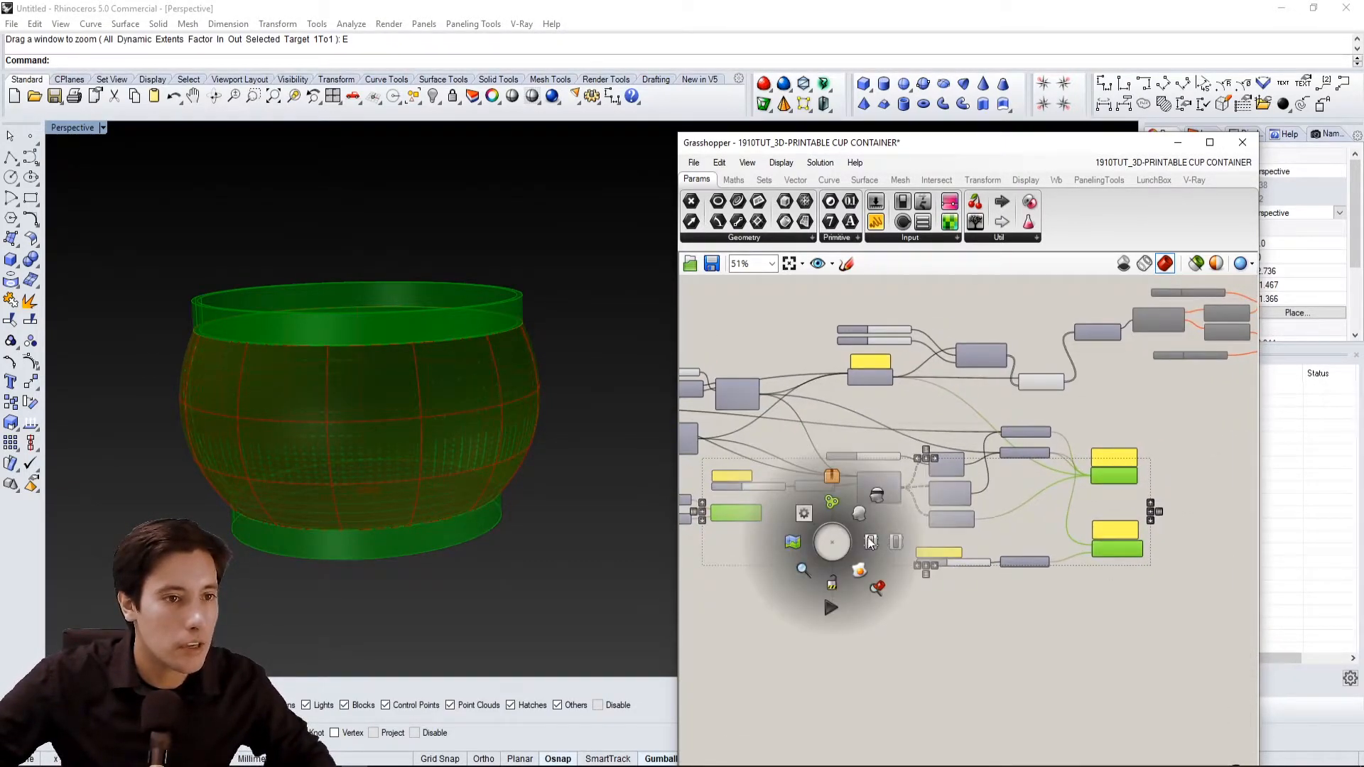
pyautogui.click(877, 496)
pyautogui.click(1083, 386)
# Inspect the panel surfaces produced by Isotrim from several angles around the pot body
pyautogui.moveTo(1074, 377); pyautogui.dragTo(999, 468, button='right')
pyautogui.scroll(3, 999, 467)
pyautogui.click(940, 484)
pyautogui.moveTo(591, 395); pyautogui.dragTo(603, 450, button='right')
pyautogui.click(764, 460)
pyautogui.click(923, 496)
pyautogui.moveTo(374, 538); pyautogui.dragTo(383, 497, button='right')
pyautogui.click(773, 370)
pyautogui.moveTo(852, 419); pyautogui.dragTo(805, 391, button='right')
pyautogui.moveTo(879, 465); pyautogui.dragTo(894, 463)
pyautogui.moveTo(517, 511); pyautogui.dragTo(557, 494, button='right')
pyautogui.scroll(4, 522, 404)
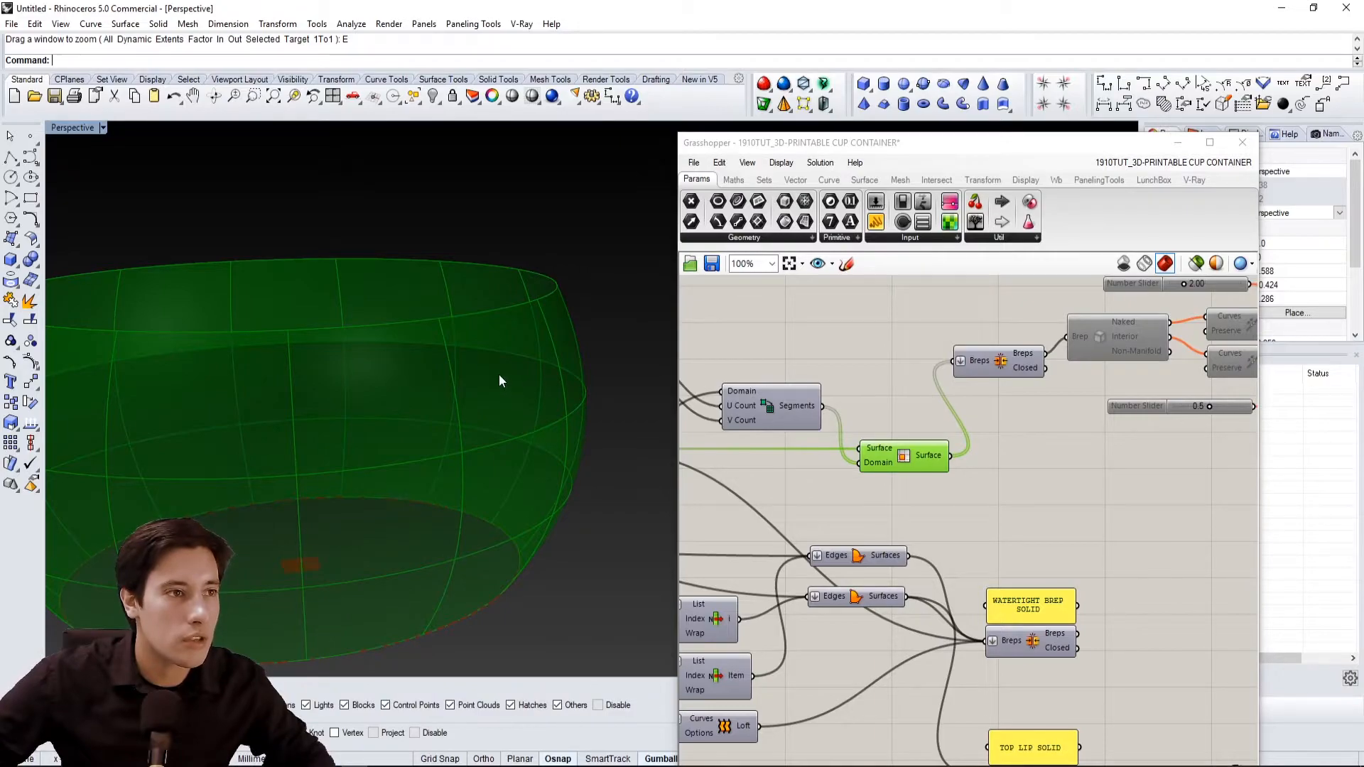
pyautogui.click(970, 493)
pyautogui.click(886, 464)
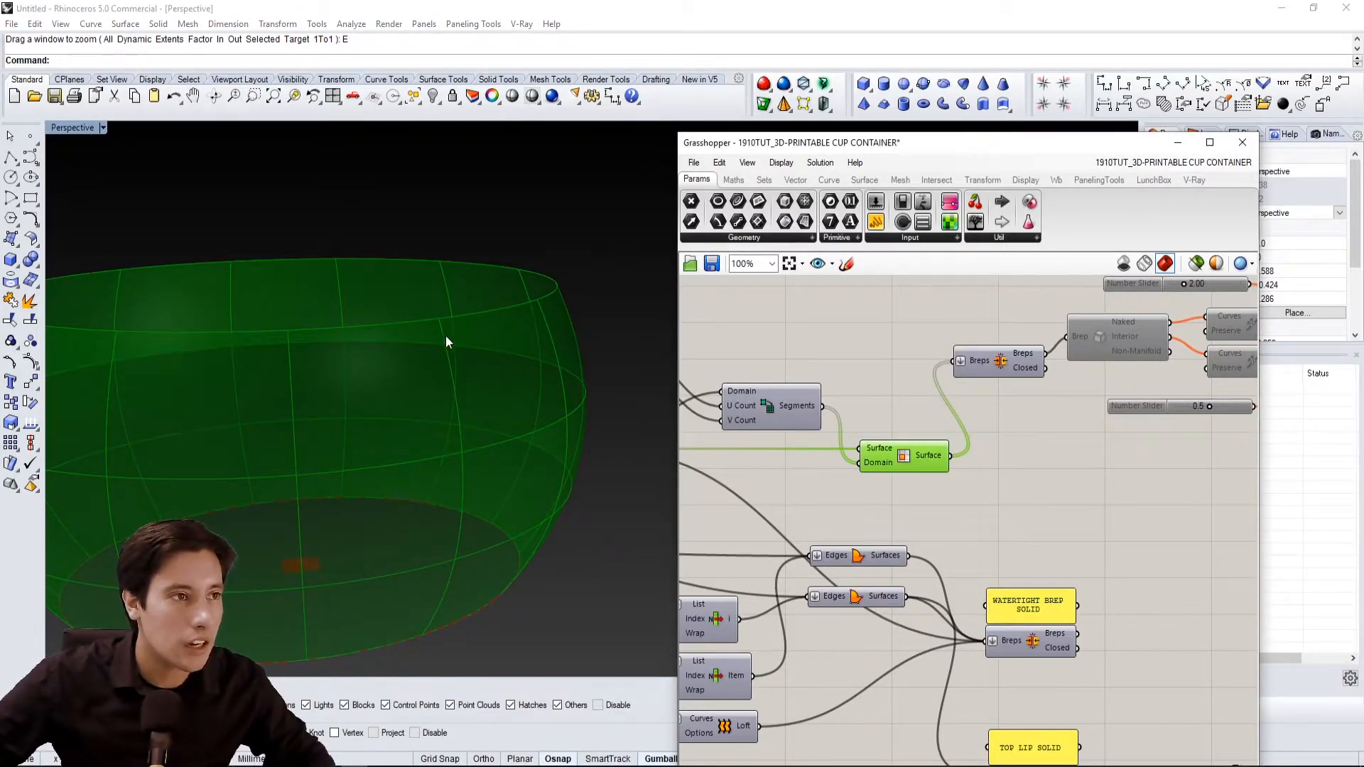
# Add an Evaluate Surface component and connect the Isotrim Surface output to its Surface input
pyautogui.moveTo(1037, 469); pyautogui.dragTo(962, 467, button='right')
pyautogui.doubleClick(961, 467)
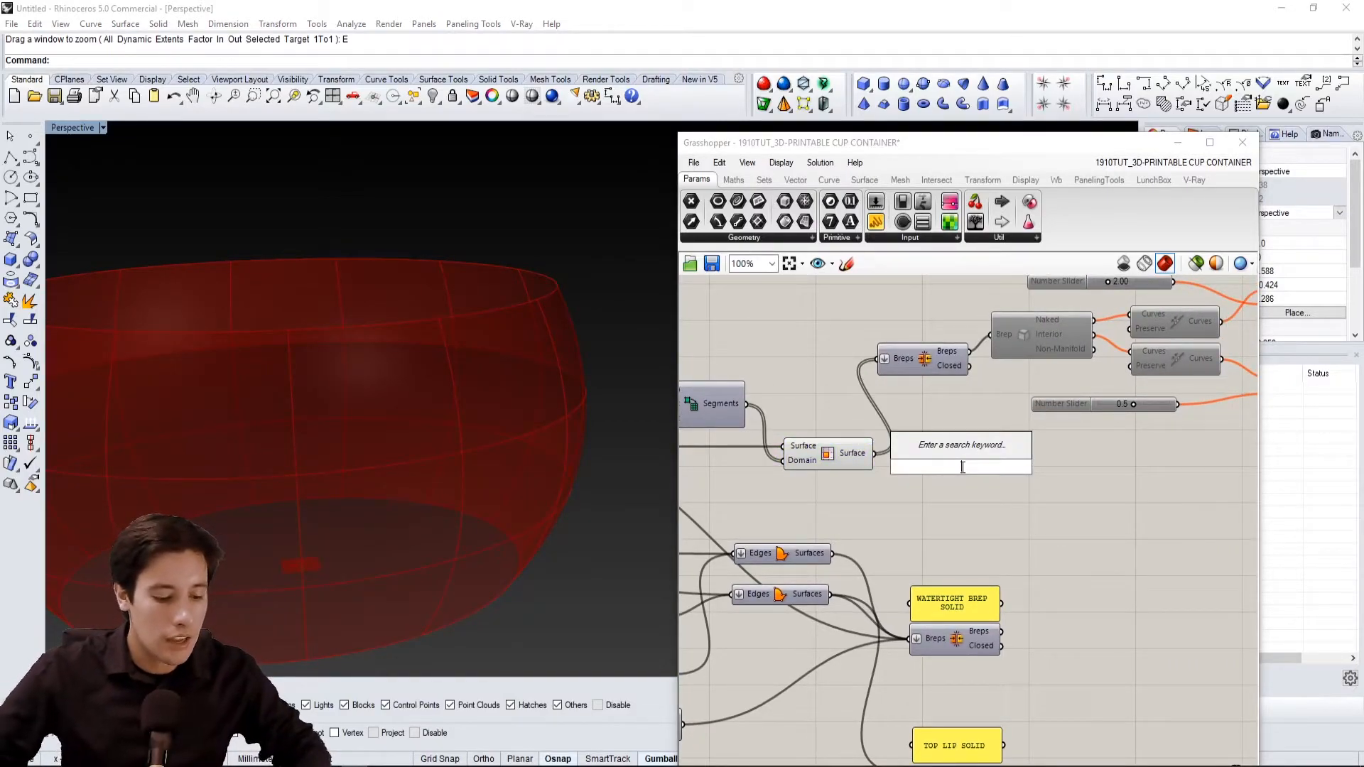
pyautogui.write('EVA')
pyautogui.click(944, 392)
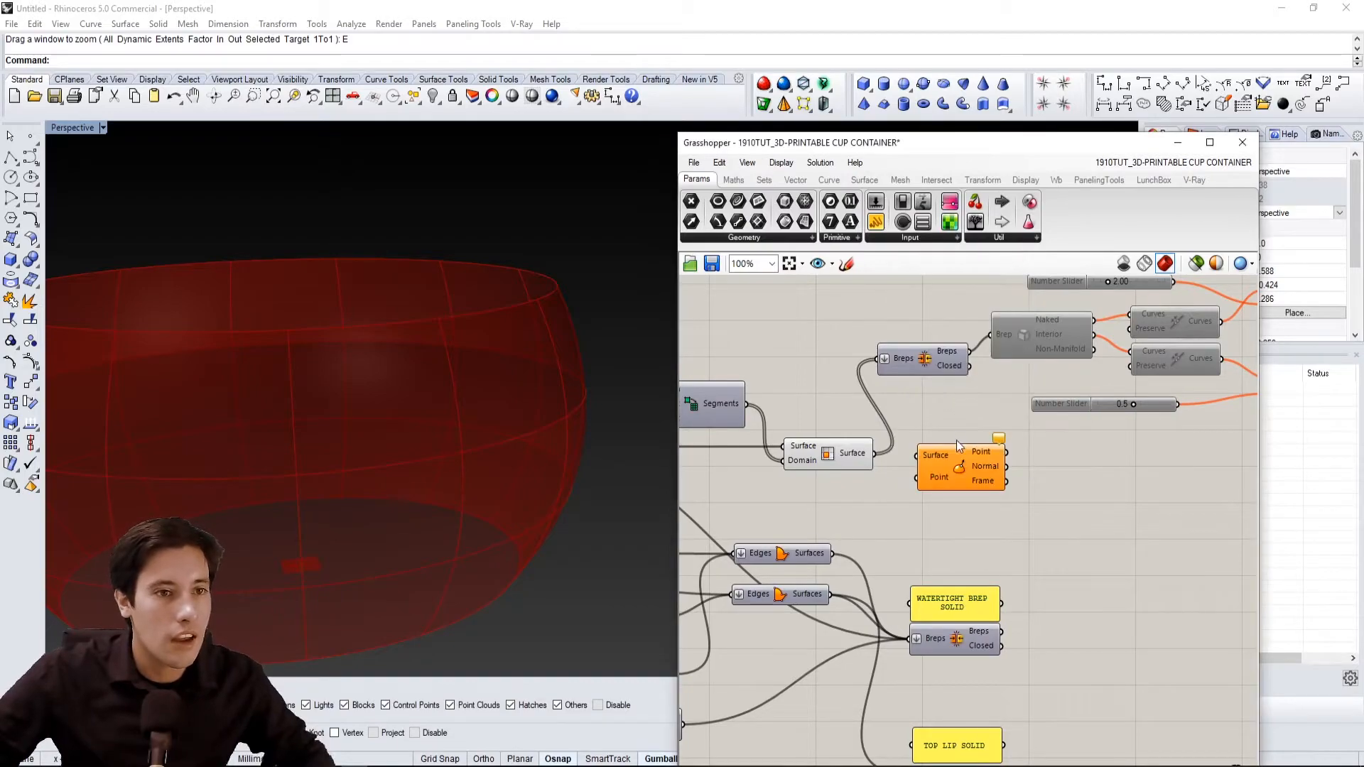
pyautogui.click(854, 458)
pyautogui.moveTo(869, 455); pyautogui.dragTo(1092, 493)
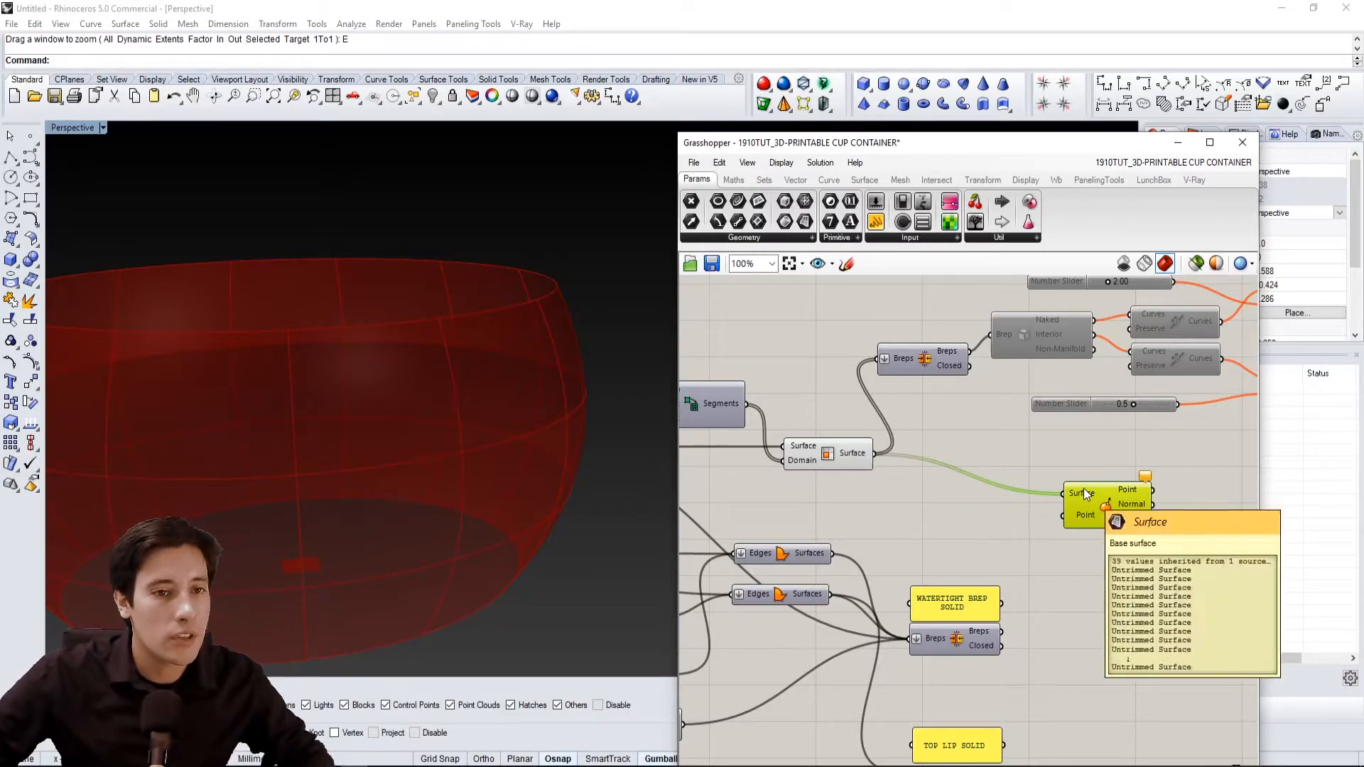
# Reparameterize the Surface input of Evaluate Surface and place the component to the right of Isotrim
pyautogui.rightClick(1081, 491)
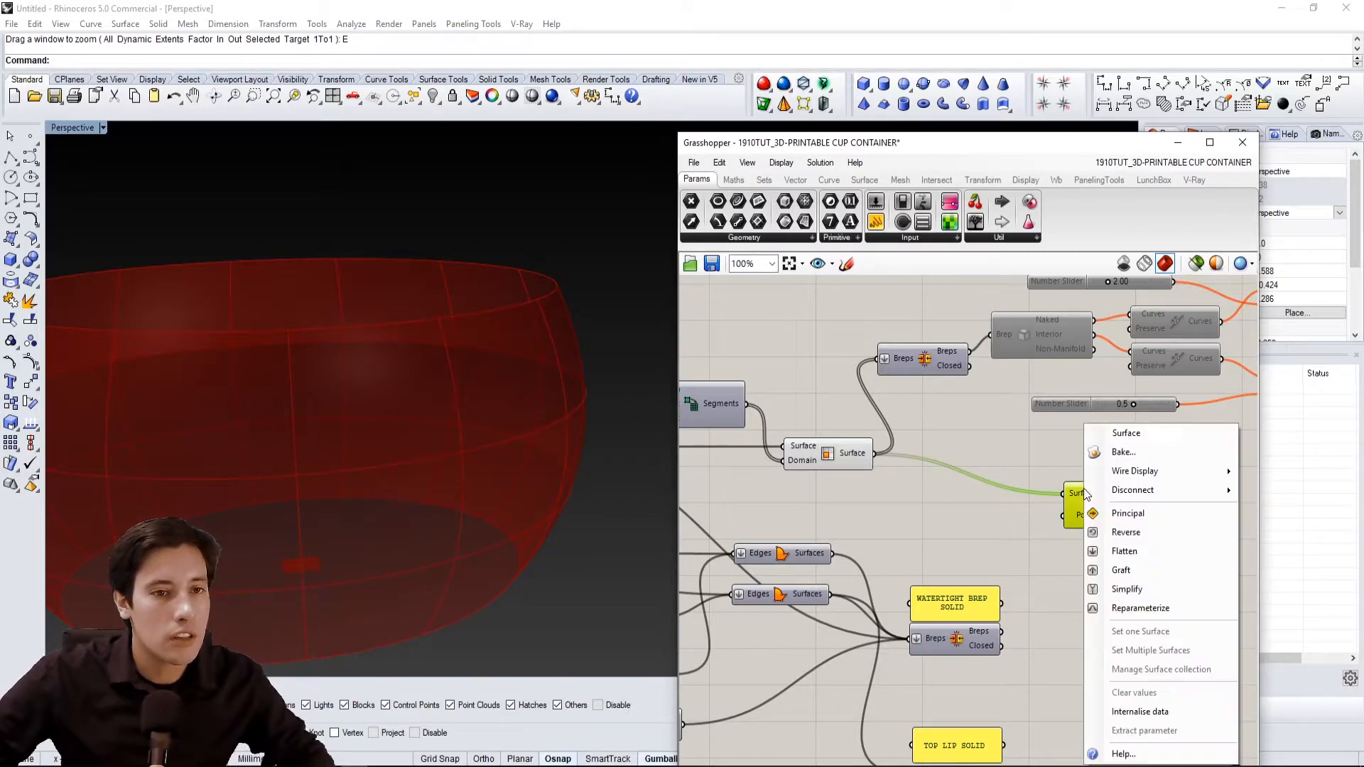
pyautogui.click(1140, 608)
pyautogui.moveTo(1106, 535); pyautogui.dragTo(1097, 509)
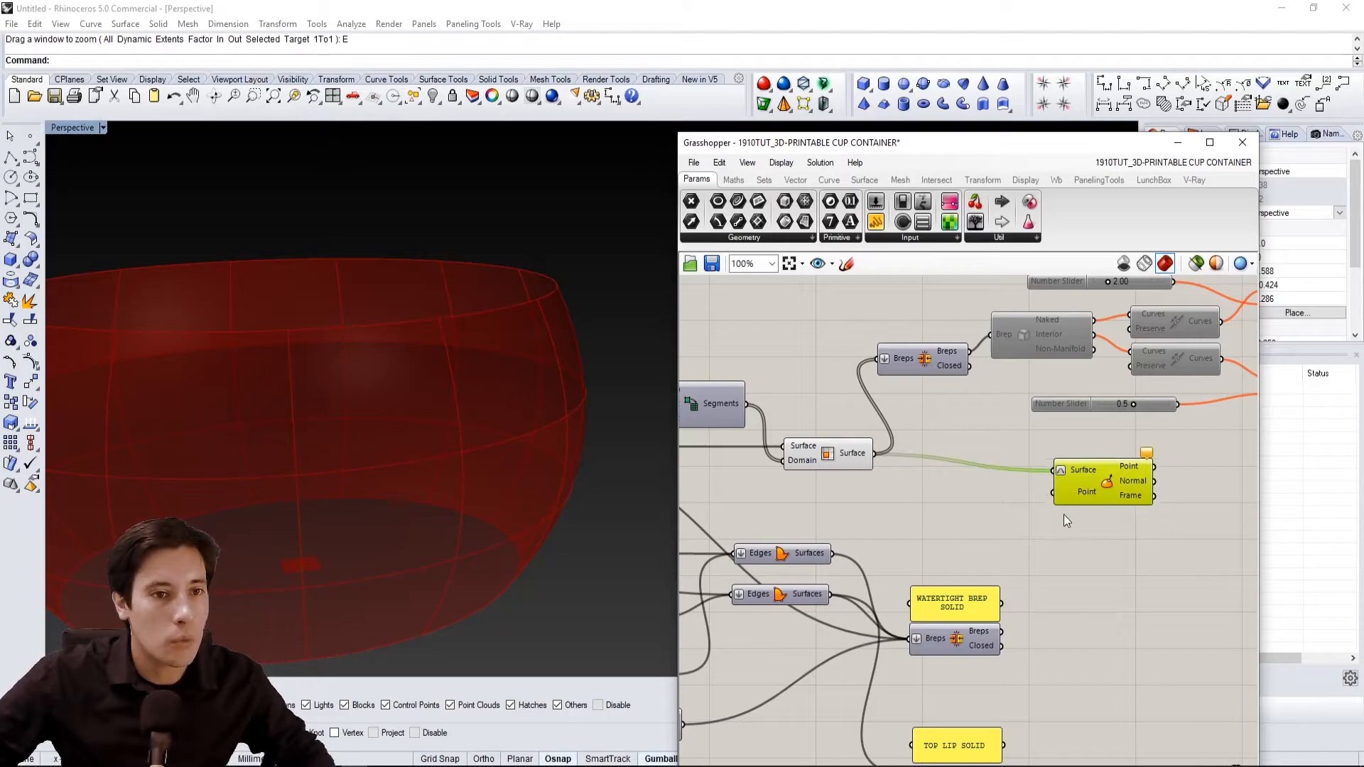
pyautogui.click(995, 509)
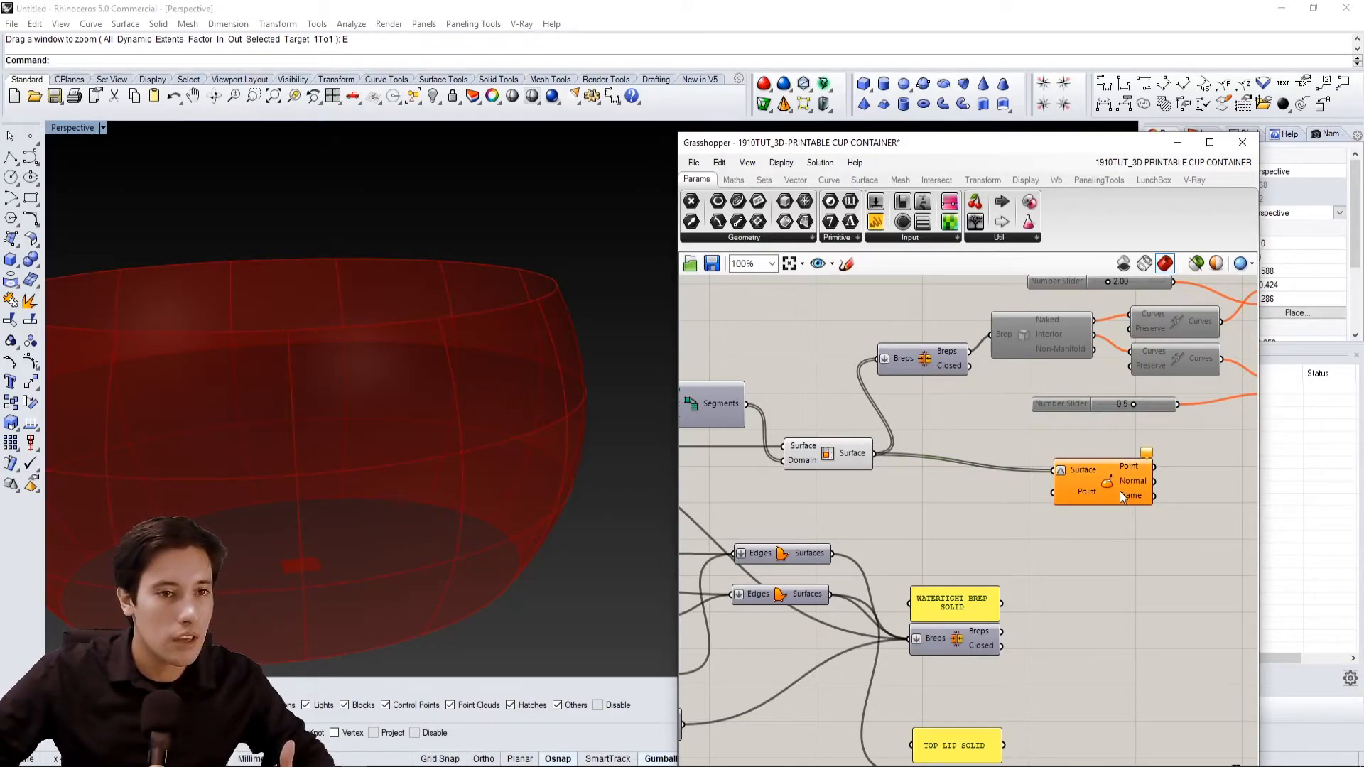
# Add a compact MD Slider below the Isotrim wire and connect it to the Point input of Evaluate Surface
pyautogui.doubleClick(935, 520)
pyautogui.write('MD')
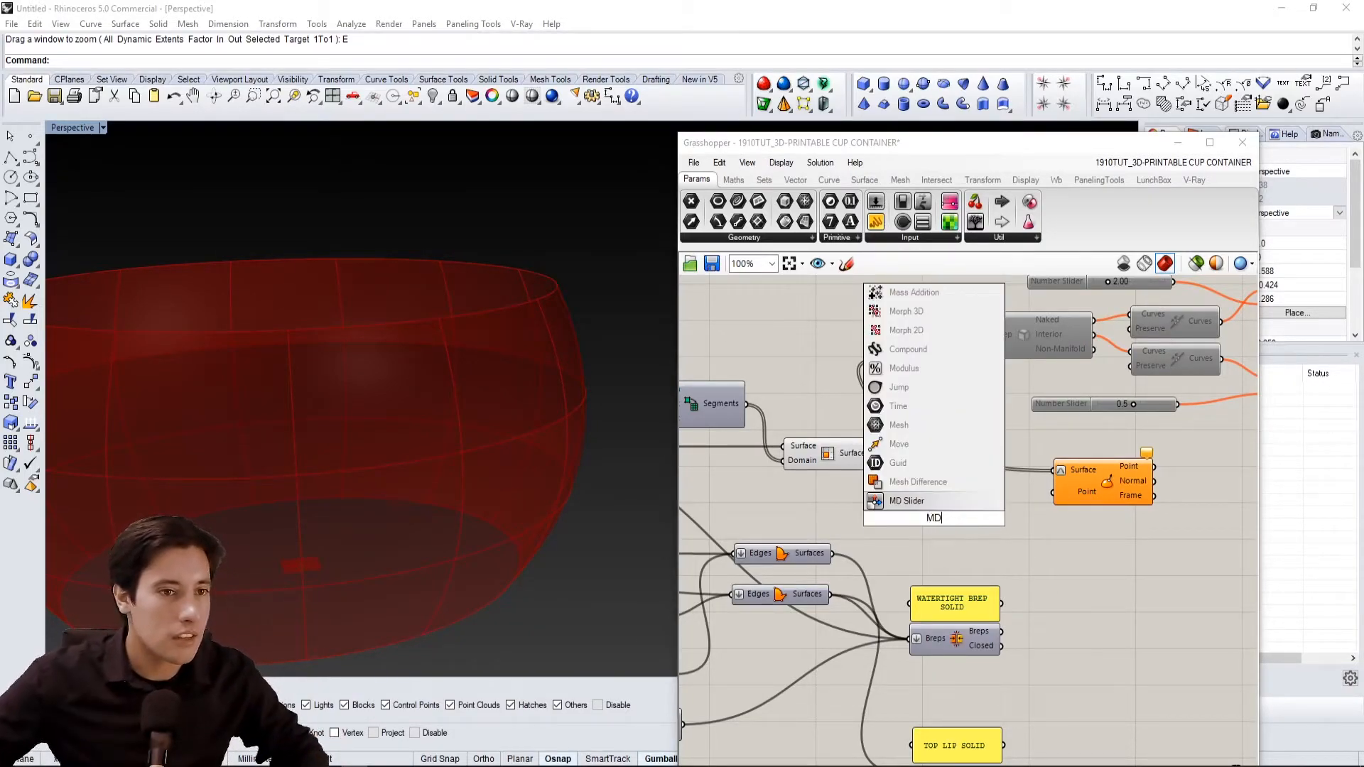
pyautogui.click(944, 500)
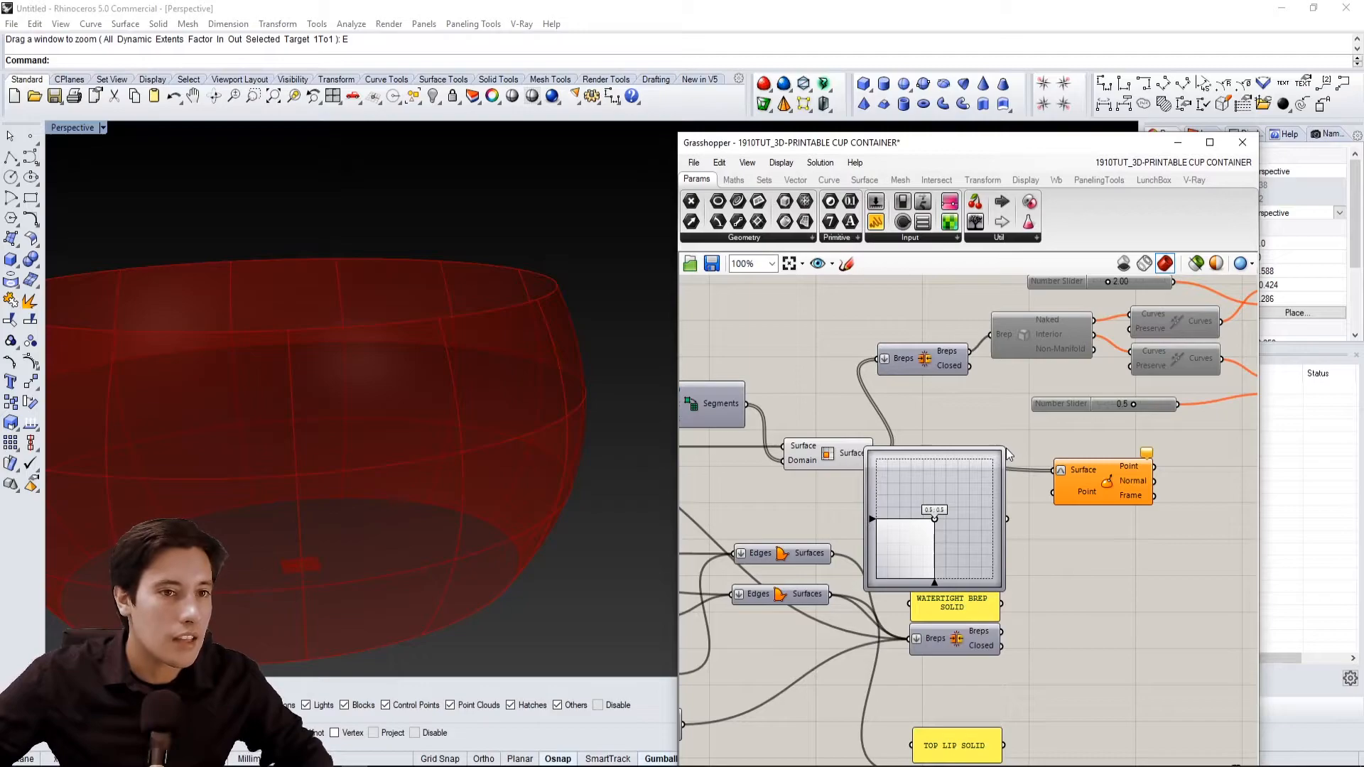
pyautogui.moveTo(1004, 445); pyautogui.dragTo(918, 525)
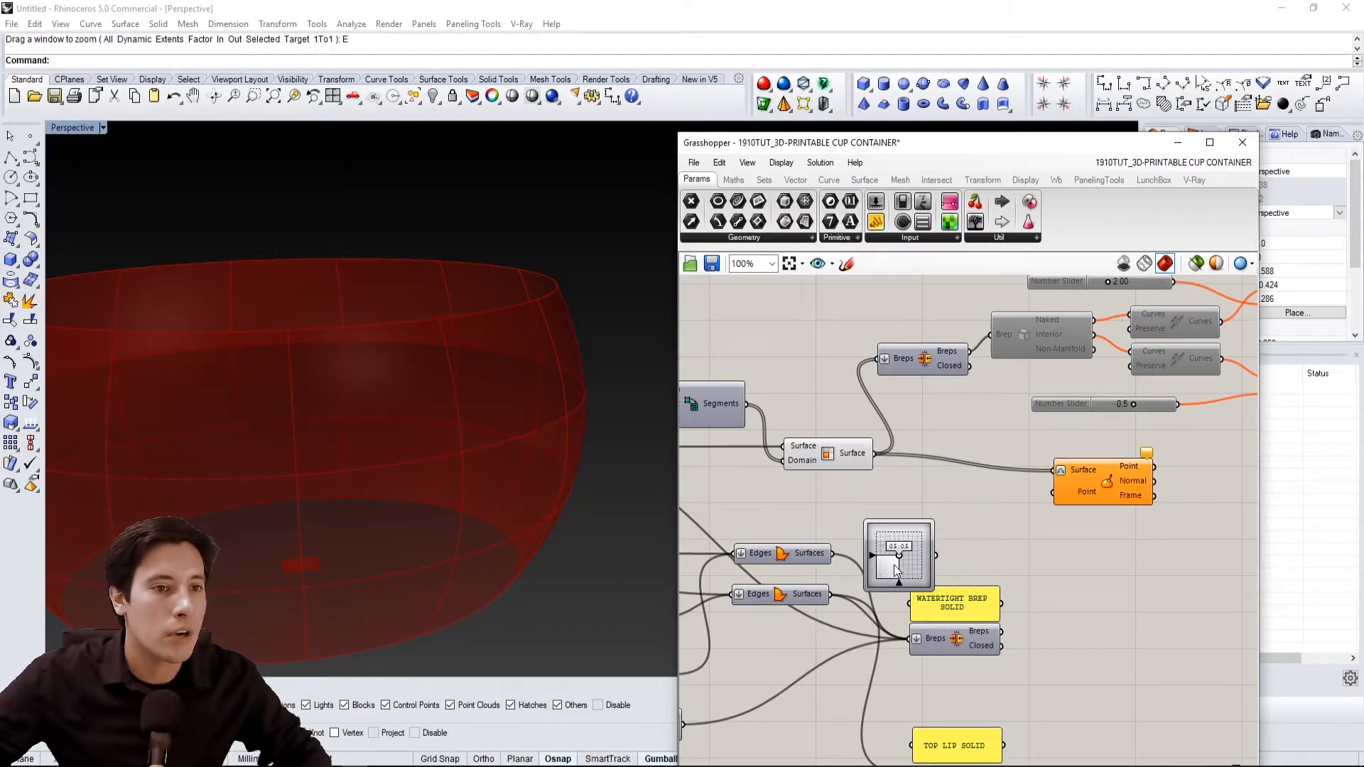
pyautogui.moveTo(897, 562); pyautogui.dragTo(967, 522)
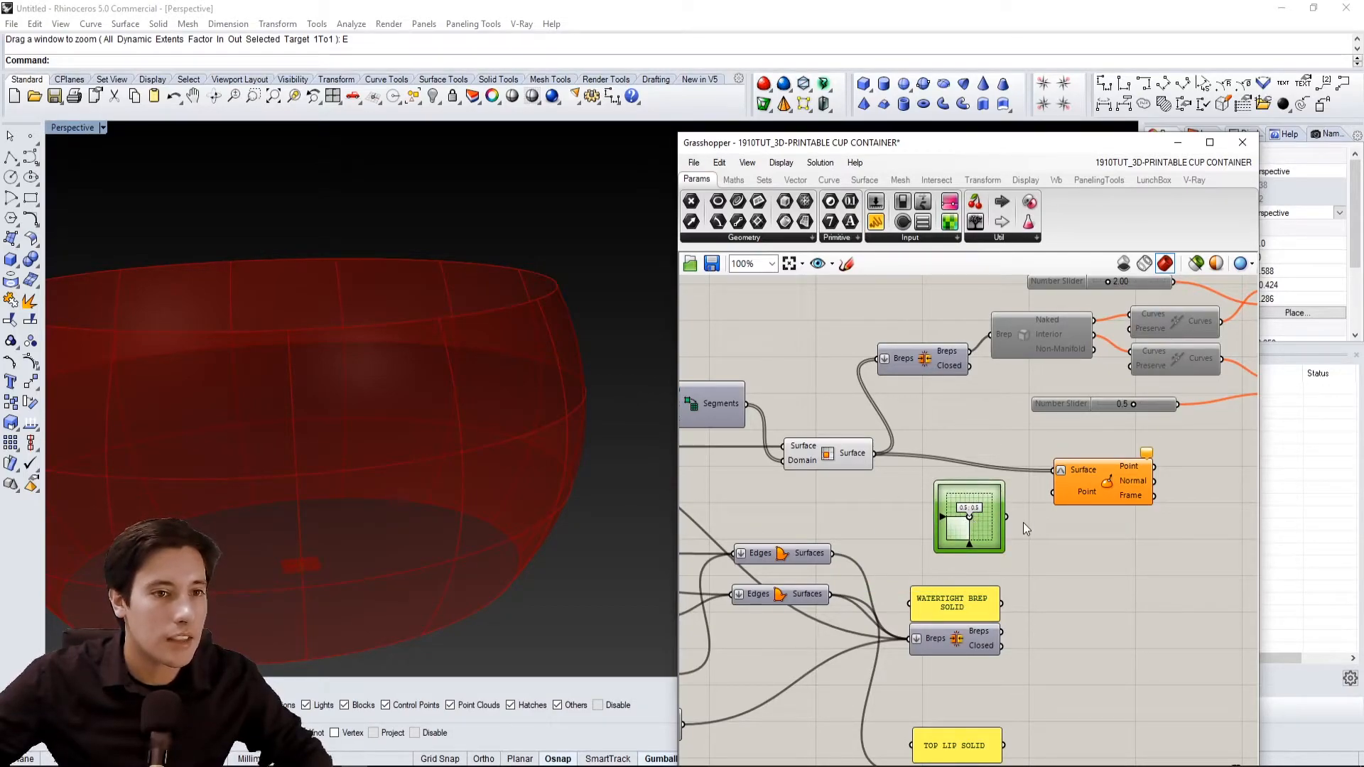
pyautogui.moveTo(1008, 518); pyautogui.dragTo(1054, 491)
# Examine the frames evaluated at the panel centres around the pot body from several angles
pyautogui.click(1108, 482)
pyautogui.scroll(5, 466, 386)
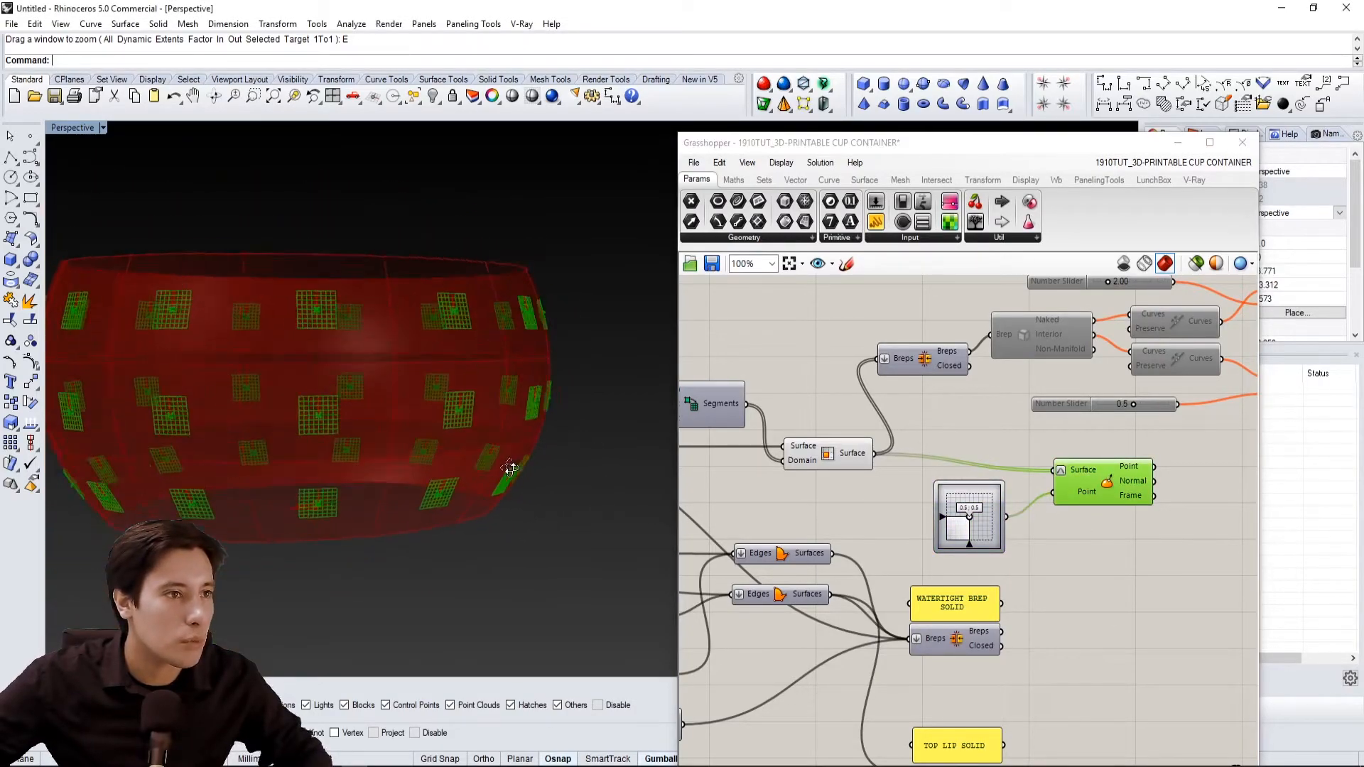
pyautogui.scroll(-2, 447, 351)
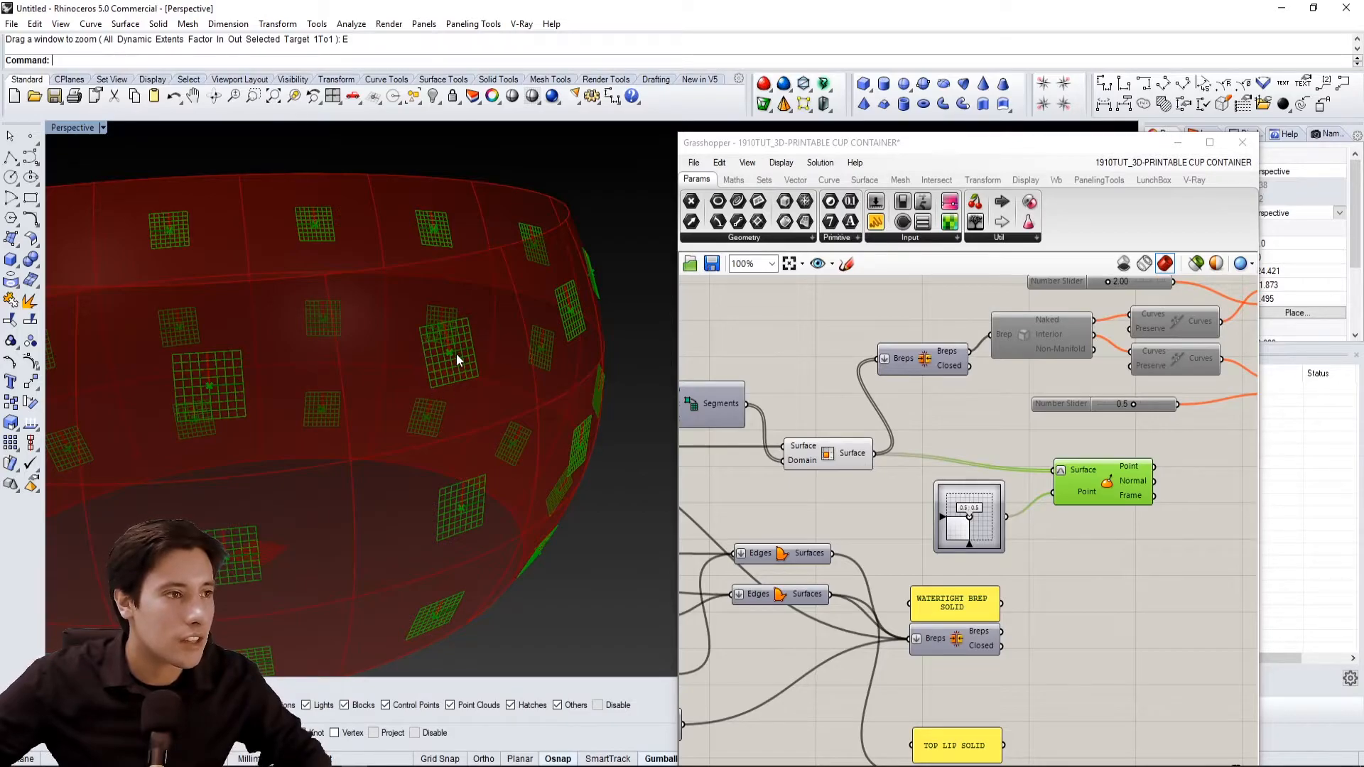
pyautogui.scroll(2, 446, 394)
pyautogui.moveTo(446, 394); pyautogui.dragTo(335, 390, button='right')
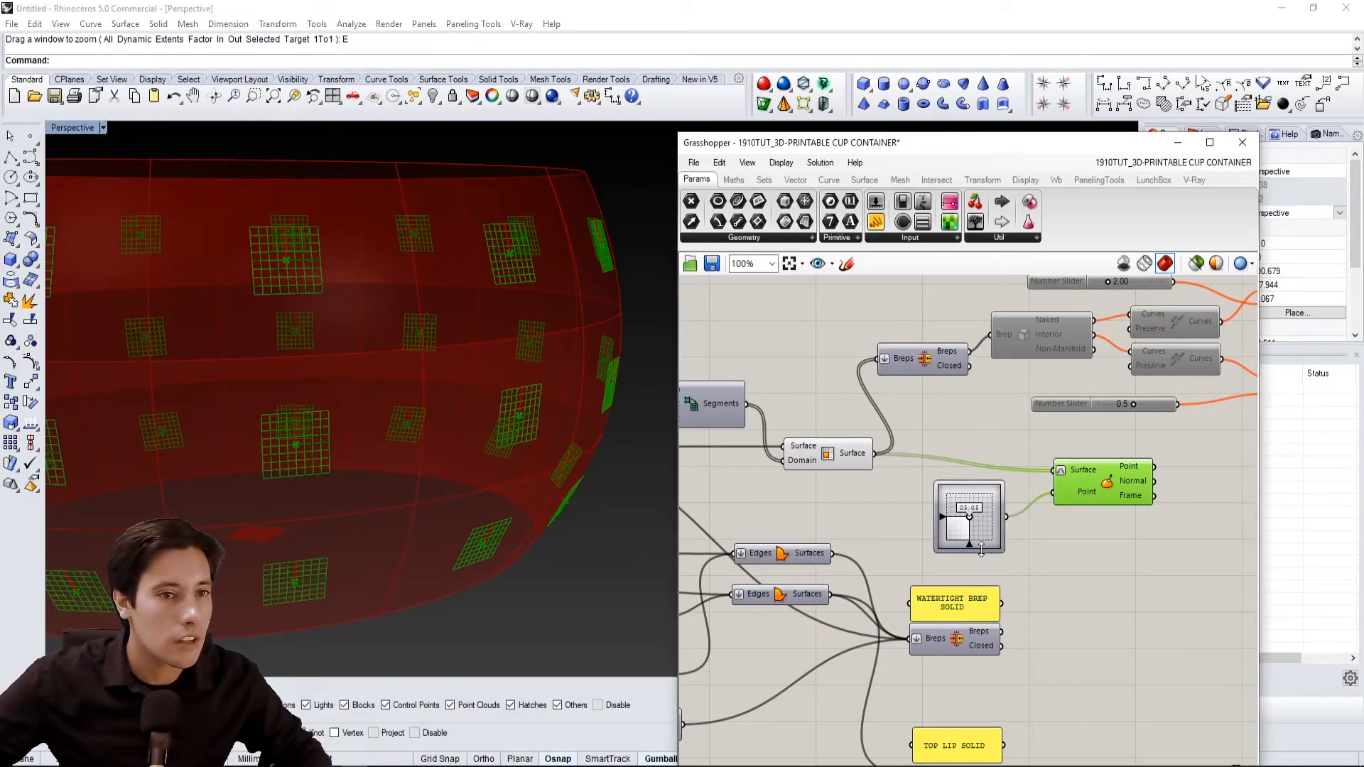
pyautogui.moveTo(1102, 486); pyautogui.dragTo(1098, 492)
pyautogui.click(1142, 518)
pyautogui.moveTo(1142, 518); pyautogui.dragTo(1024, 522, button='right')
pyautogui.click(988, 489)
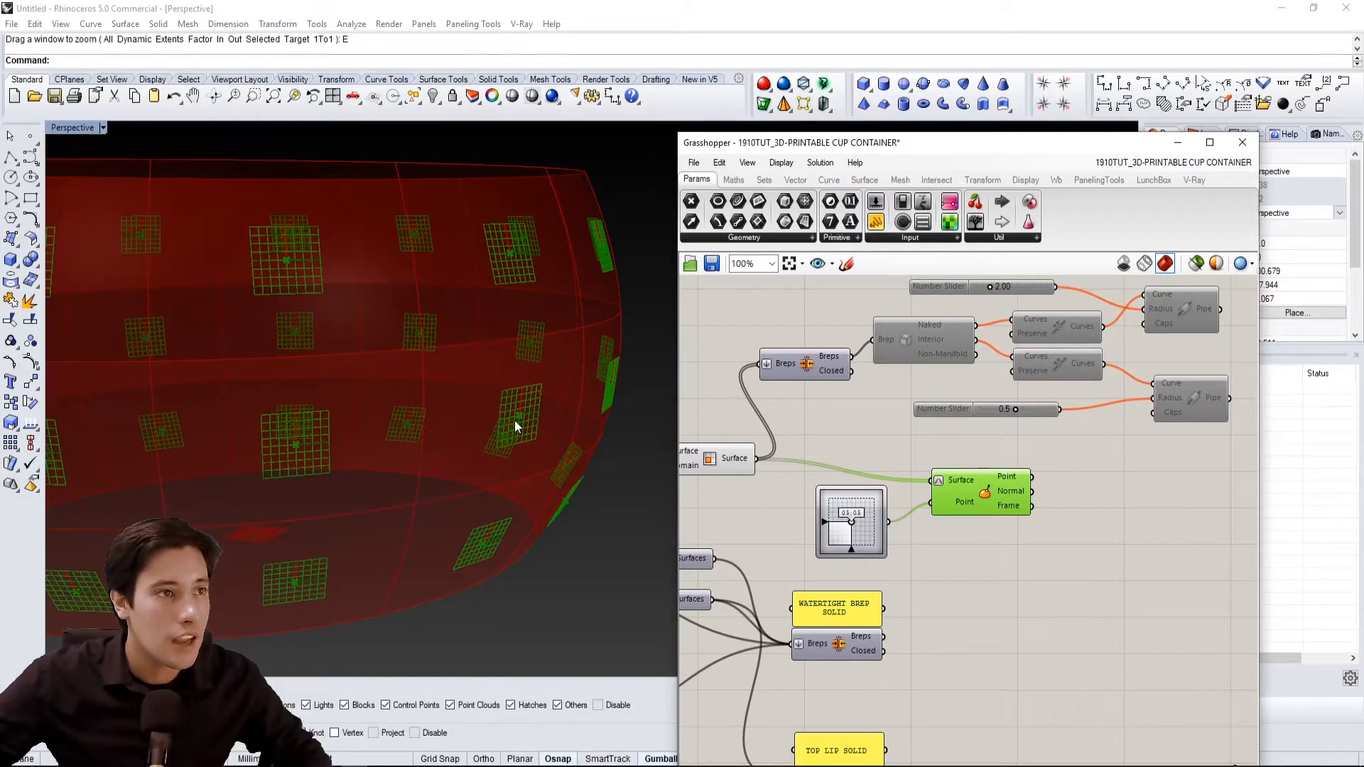
pyautogui.scroll(2, 521, 415)
pyautogui.moveTo(522, 415); pyautogui.dragTo(615, 366, button='right')
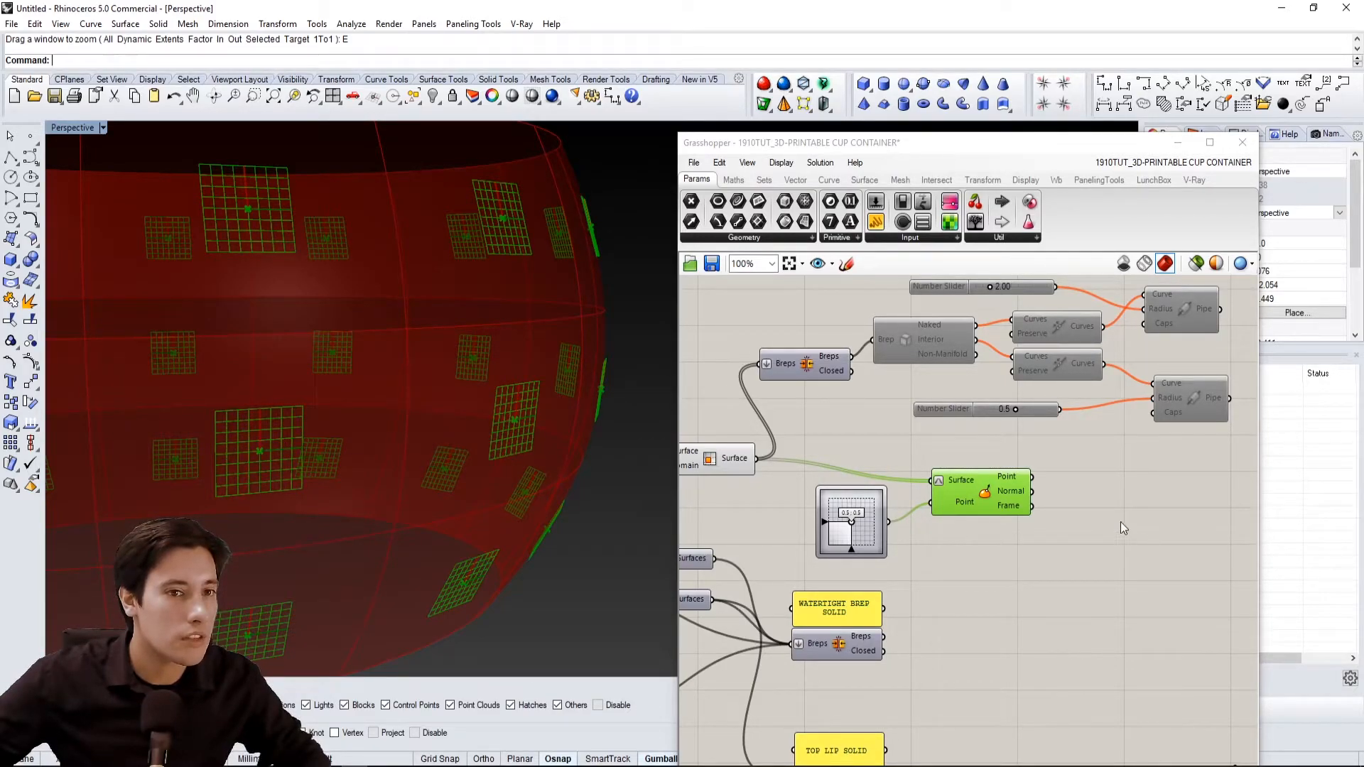
# Add a Move component beyond Evaluate Surface and connect the evaluated Point output to its Geometry input
pyautogui.click(1098, 505)
pyautogui.doubleClick(1098, 505)
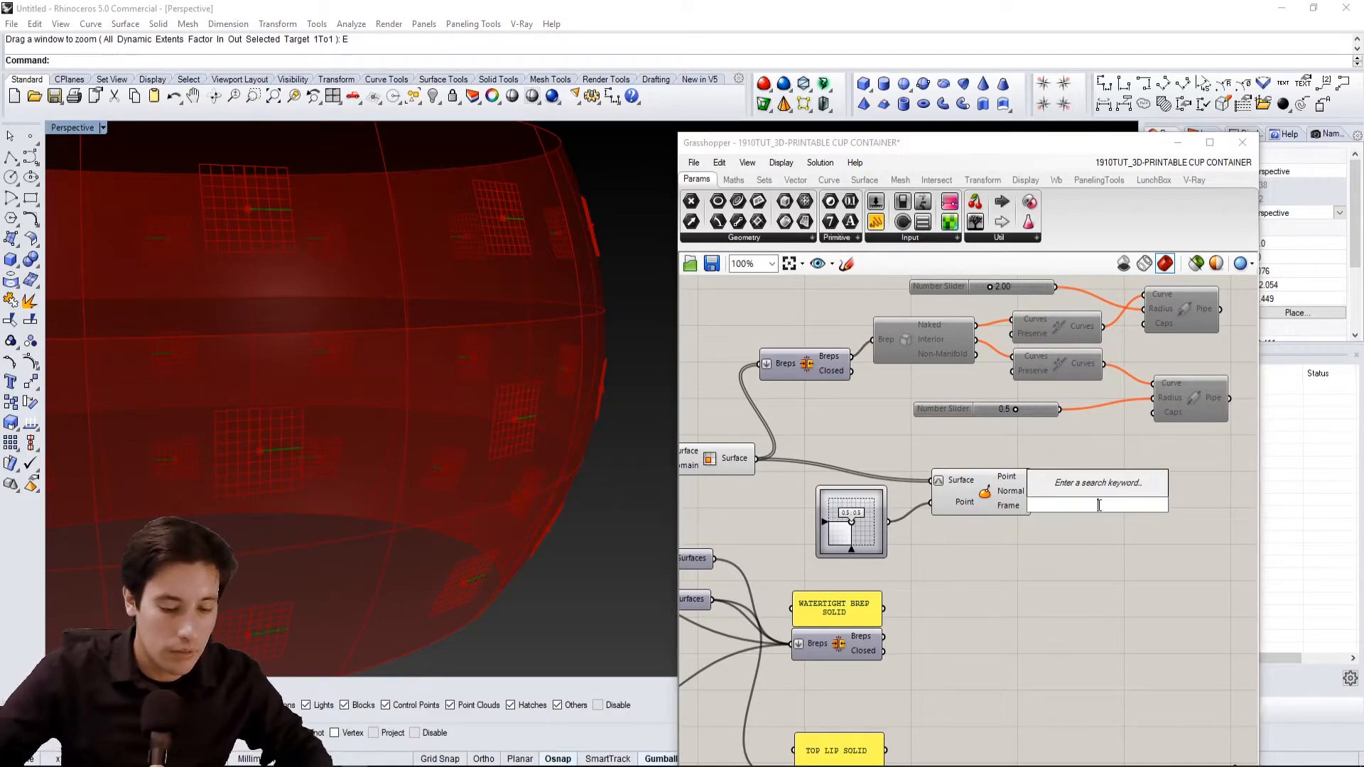
pyautogui.write('MO')
pyautogui.click(1063, 468)
pyautogui.moveTo(1088, 506); pyautogui.dragTo(1022, 521, button='right')
pyautogui.moveTo(1022, 520); pyautogui.dragTo(1119, 545)
pyautogui.click(991, 517)
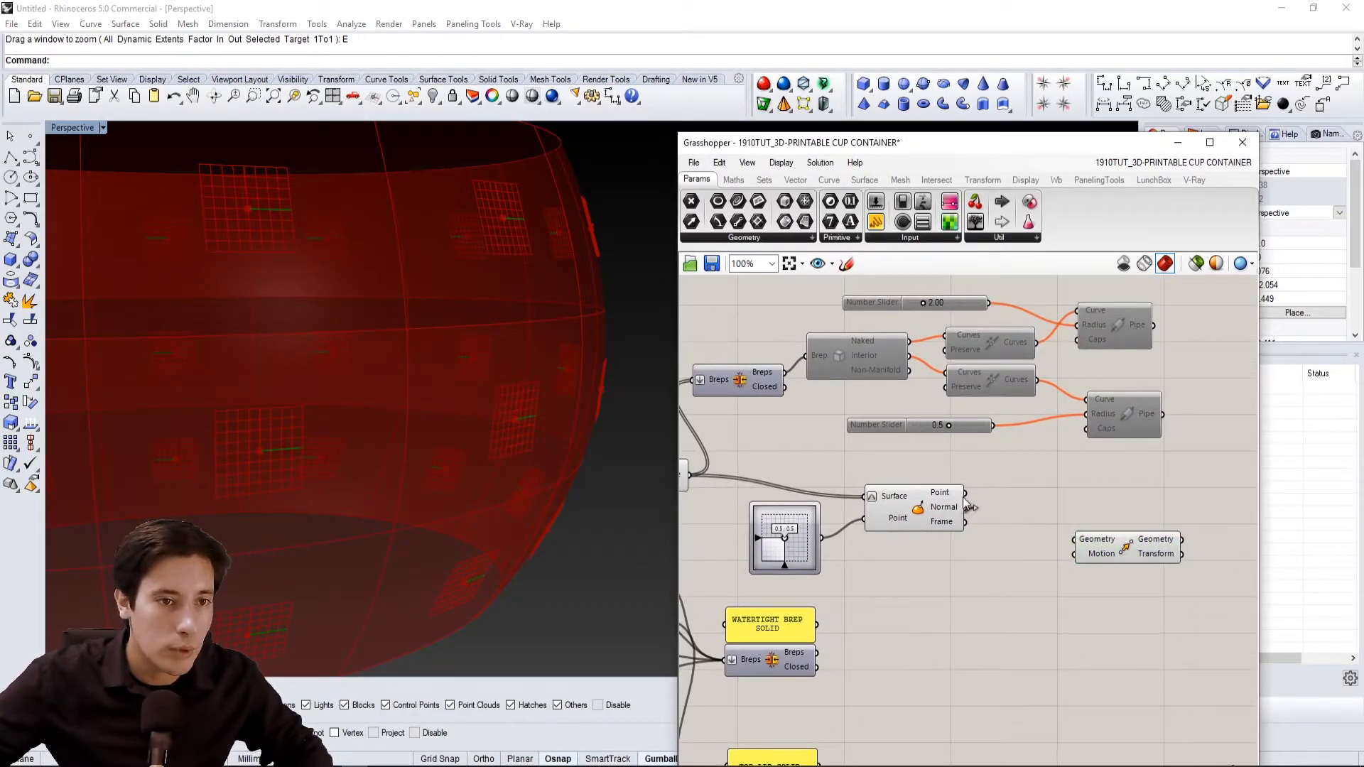
pyautogui.moveTo(995, 501); pyautogui.dragTo(1123, 549)
pyautogui.click(1000, 562)
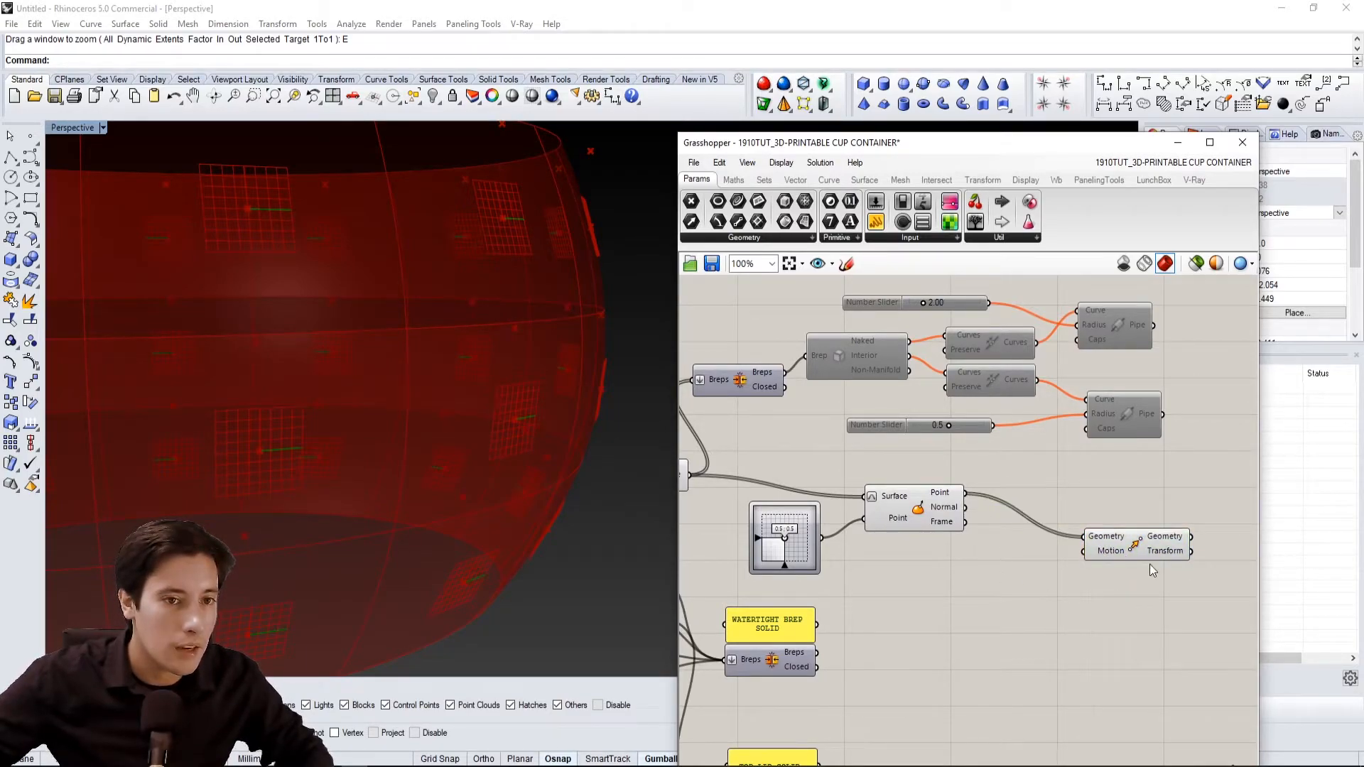
pyautogui.rightClick(1100, 540)
pyautogui.click(936, 615)
pyautogui.moveTo(1135, 555); pyautogui.dragTo(1205, 493)
# Add an Amplitude component between Evaluate Surface and Move, and connect the Frame output to its Vector input
pyautogui.doubleClick(1033, 539)
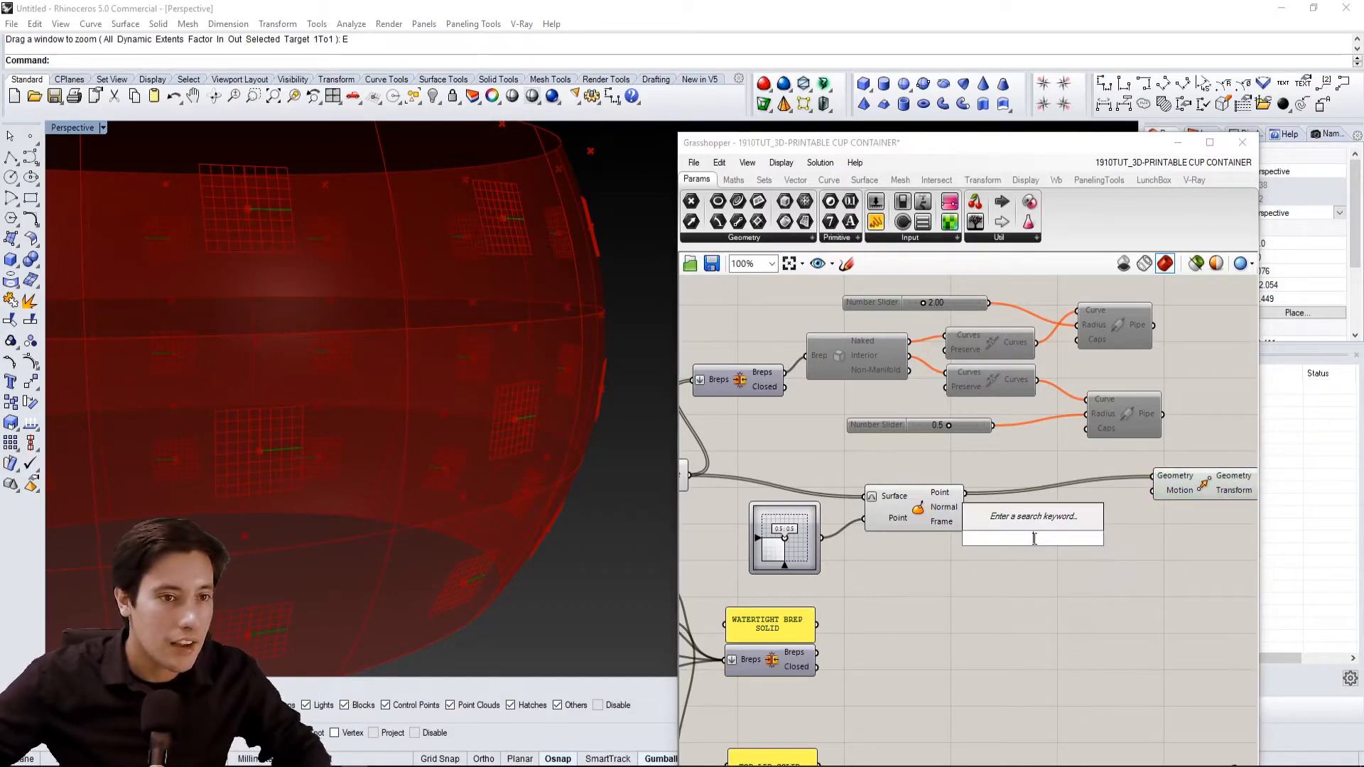
pyautogui.write('AMP')
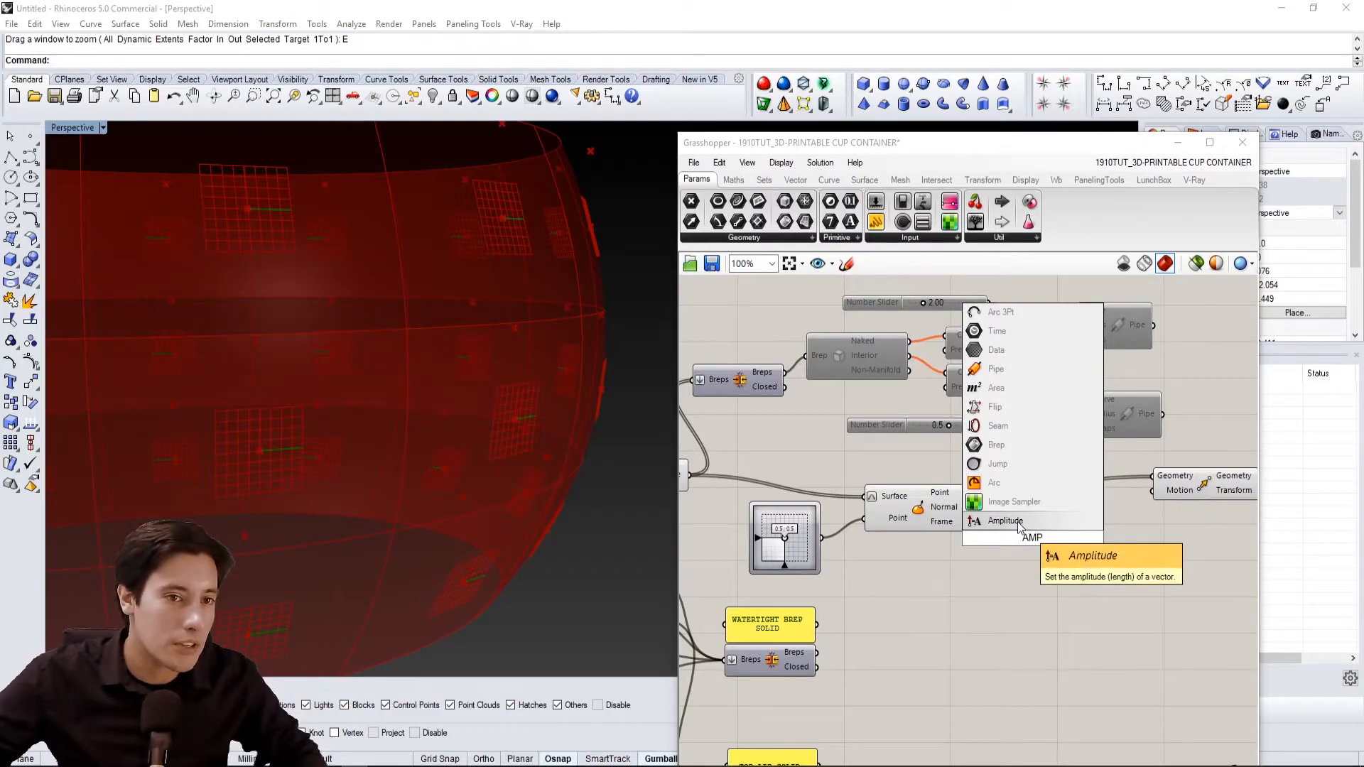
pyautogui.click(1017, 522)
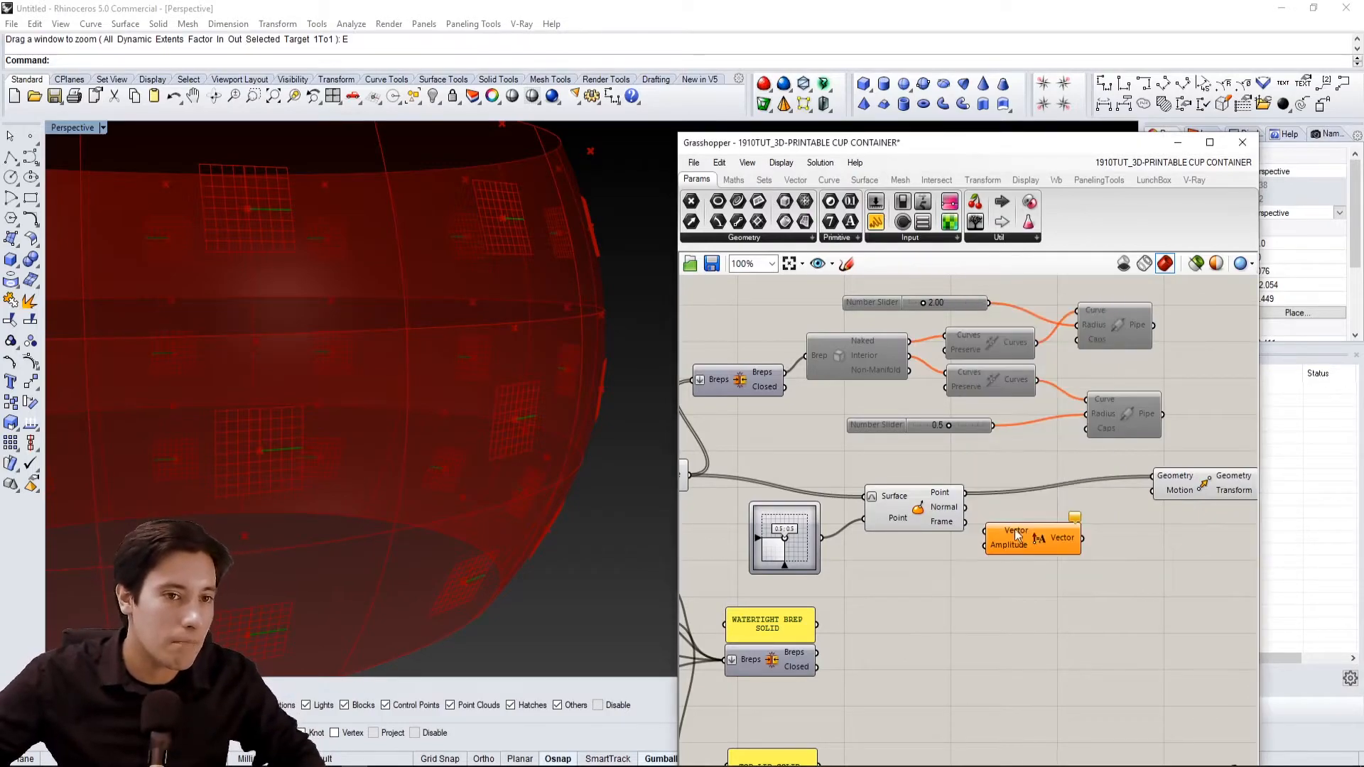
pyautogui.click(919, 512)
pyautogui.click(1037, 533)
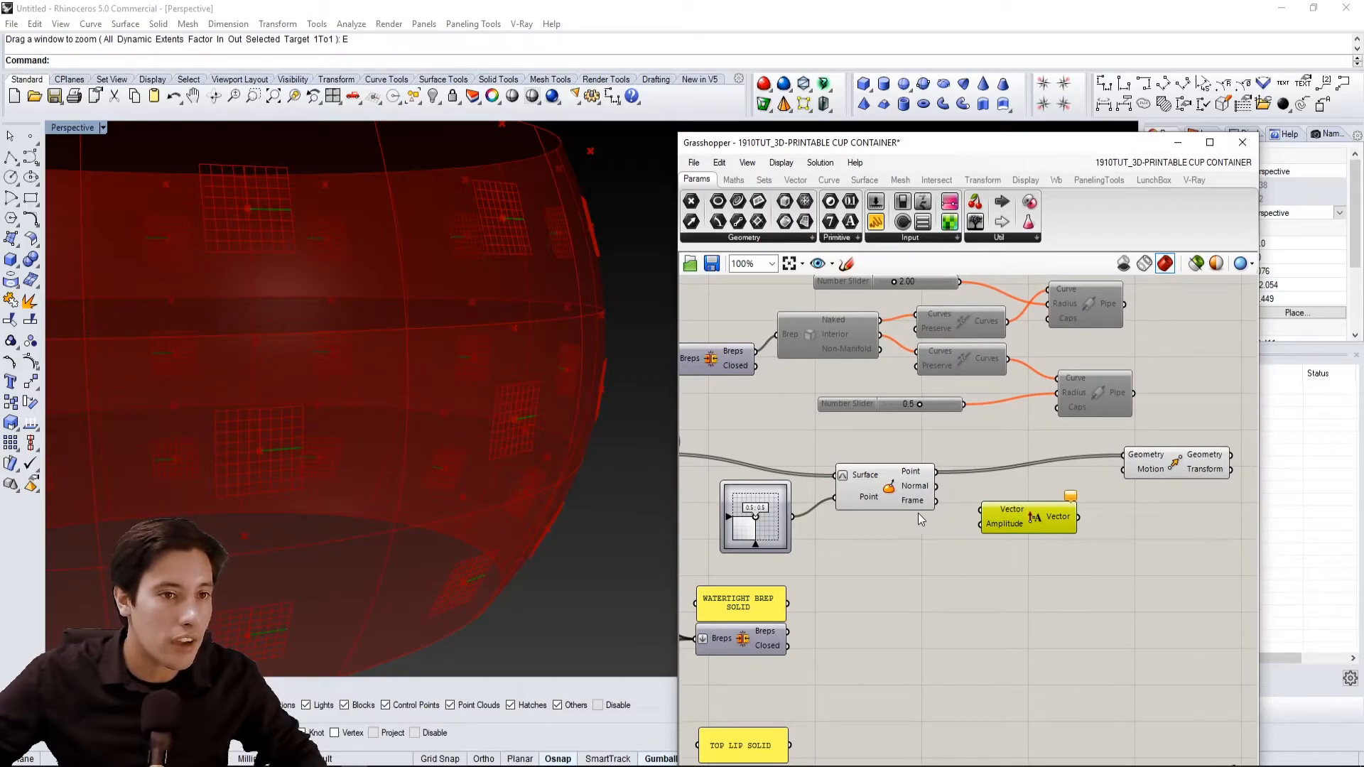
pyautogui.moveTo(1025, 505); pyautogui.dragTo(1026, 515)
pyautogui.click(995, 592)
pyautogui.moveTo(936, 501); pyautogui.dragTo(982, 519)
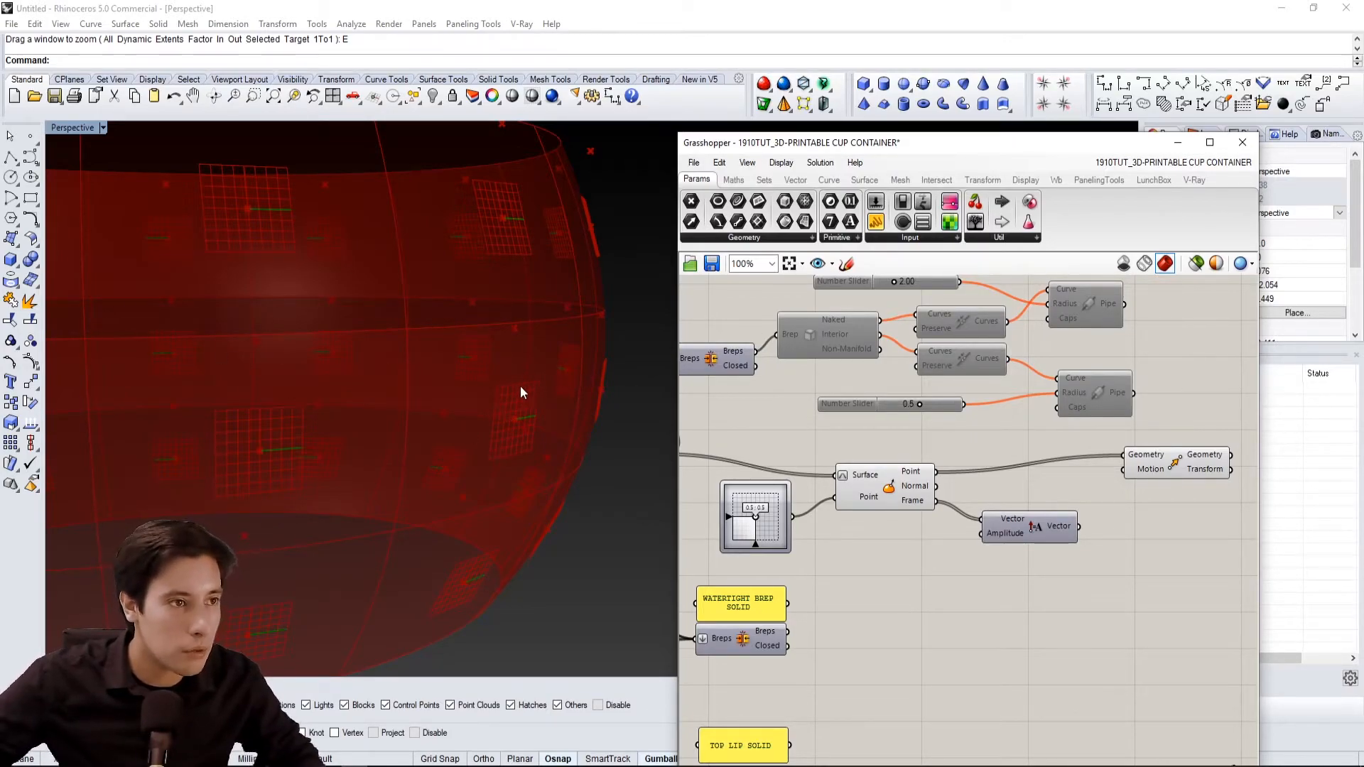
# Feed Amplitude with a number slider set to 3 and connect its Vector output to the Motion input of Move
pyautogui.click(920, 486)
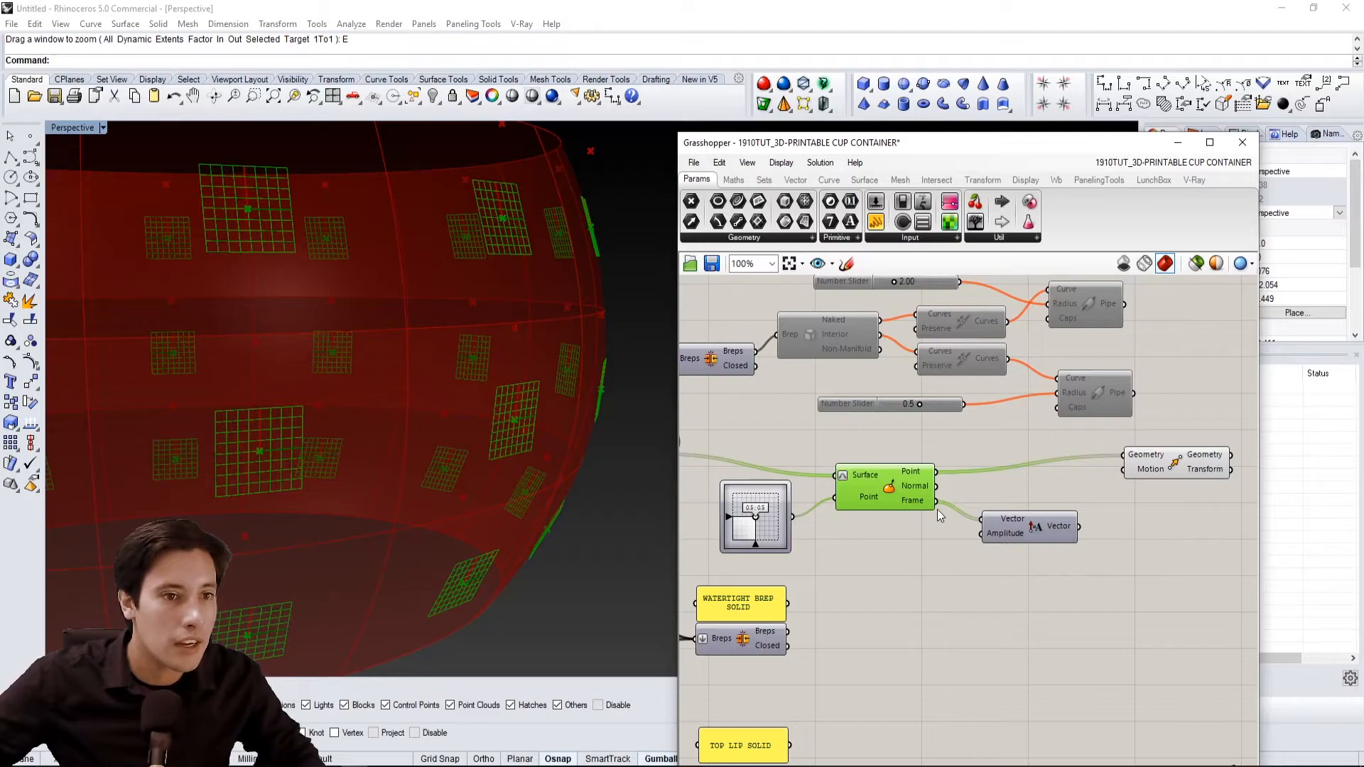
pyautogui.moveTo(1020, 533); pyautogui.dragTo(1010, 538)
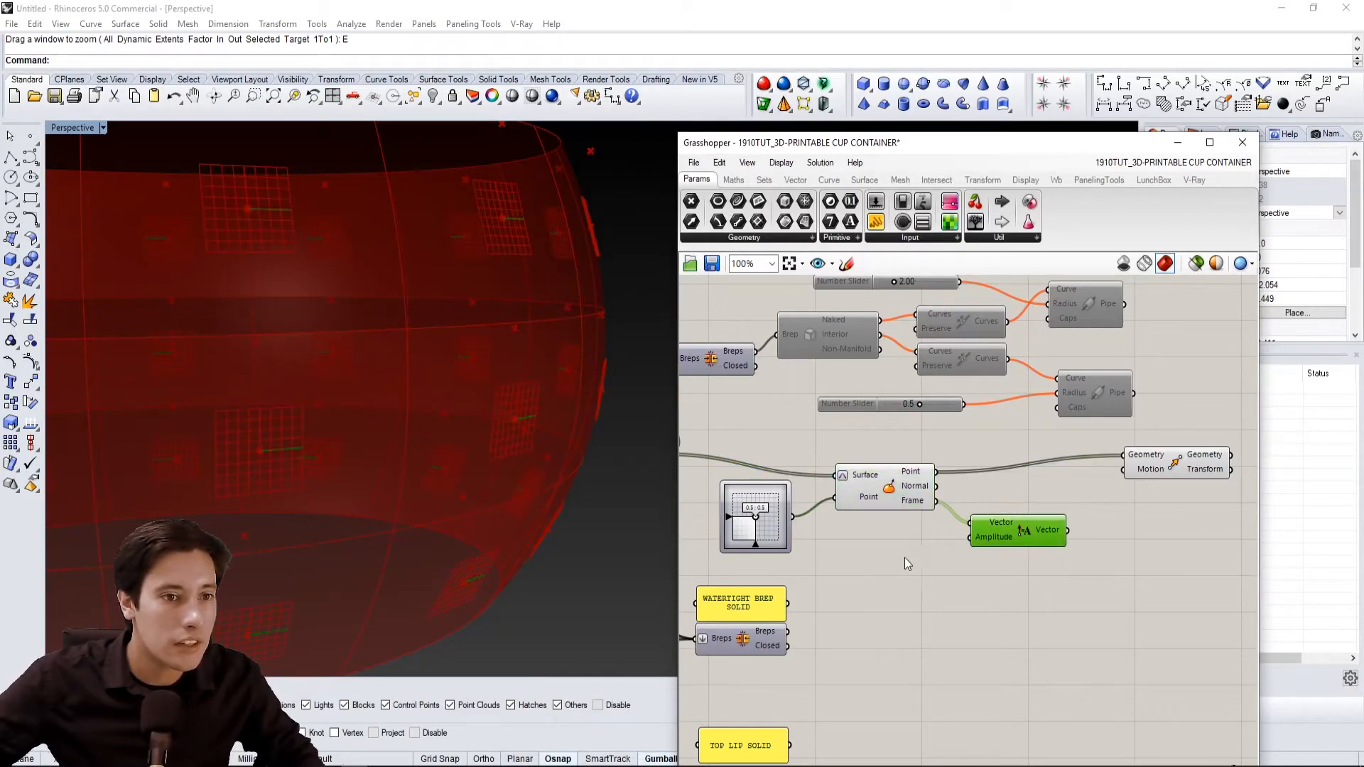
pyautogui.doubleClick(867, 548)
pyautogui.write('3')
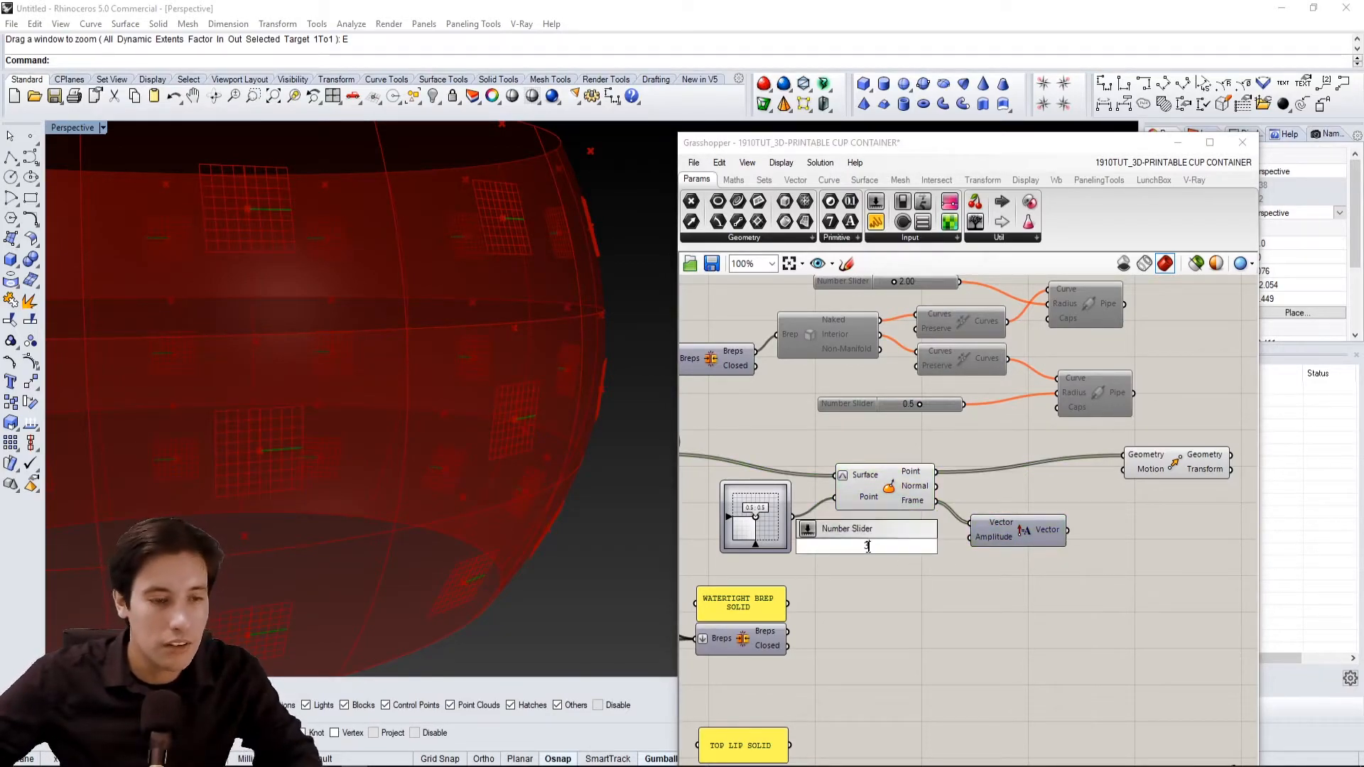
pyautogui.press('Return')
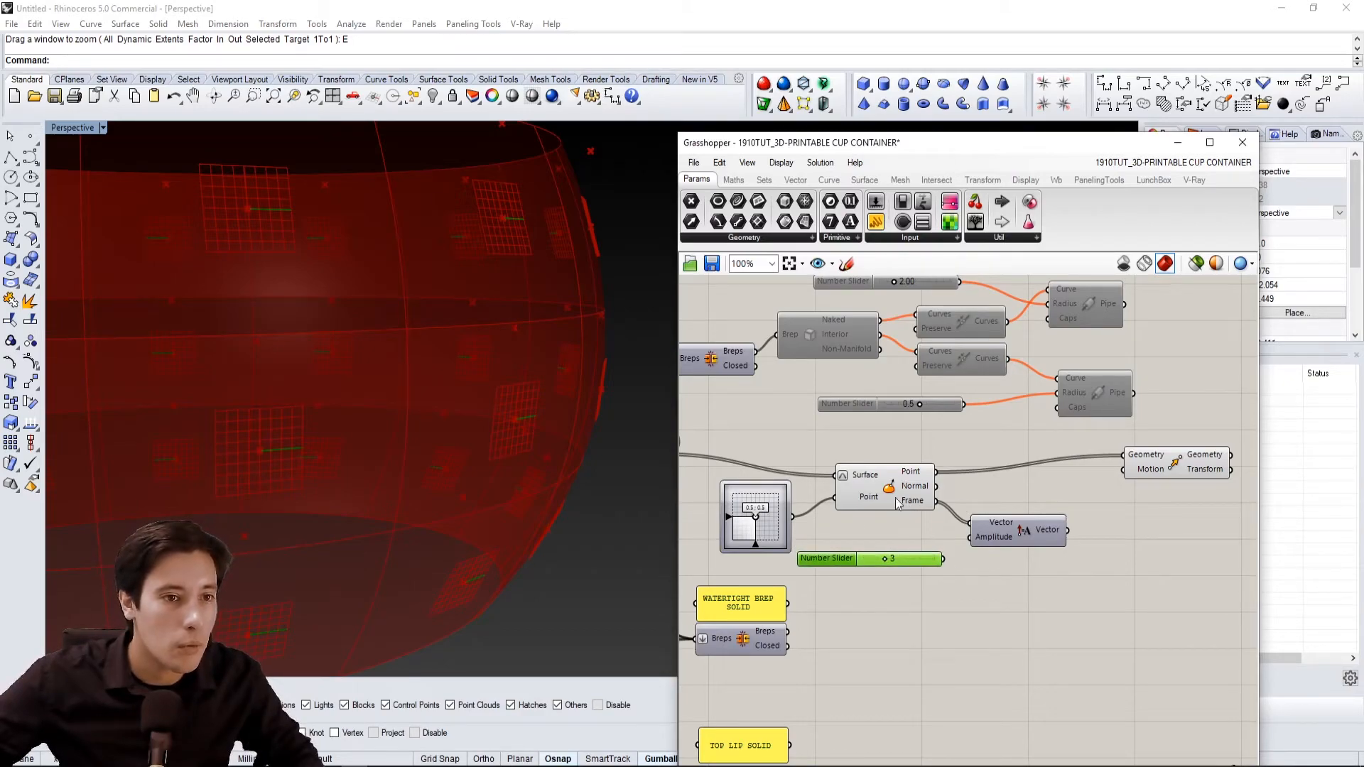
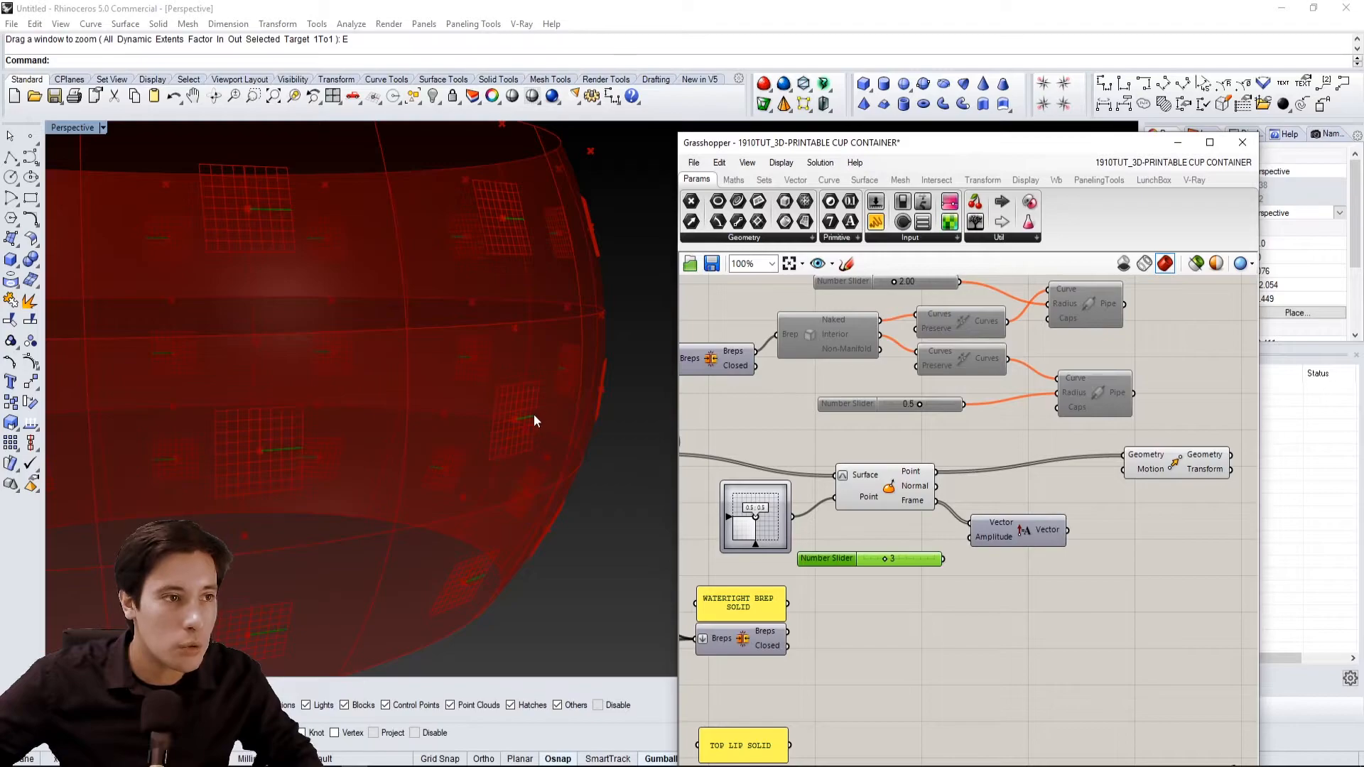
pyautogui.moveTo(944, 559); pyautogui.dragTo(968, 556)
pyautogui.moveTo(1068, 530); pyautogui.dragTo(1125, 470)
pyautogui.moveTo(638, 496); pyautogui.dragTo(578, 317, button='right')
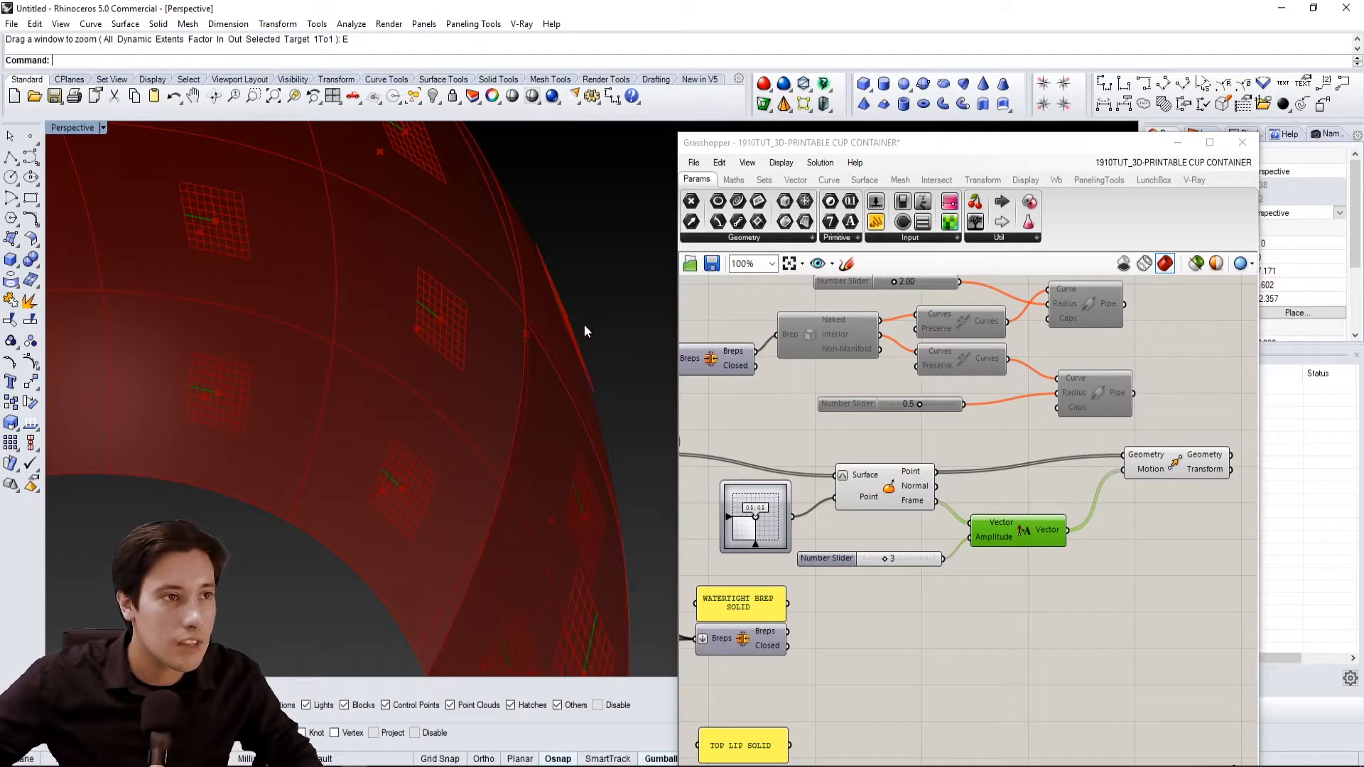
pyautogui.click(1102, 610)
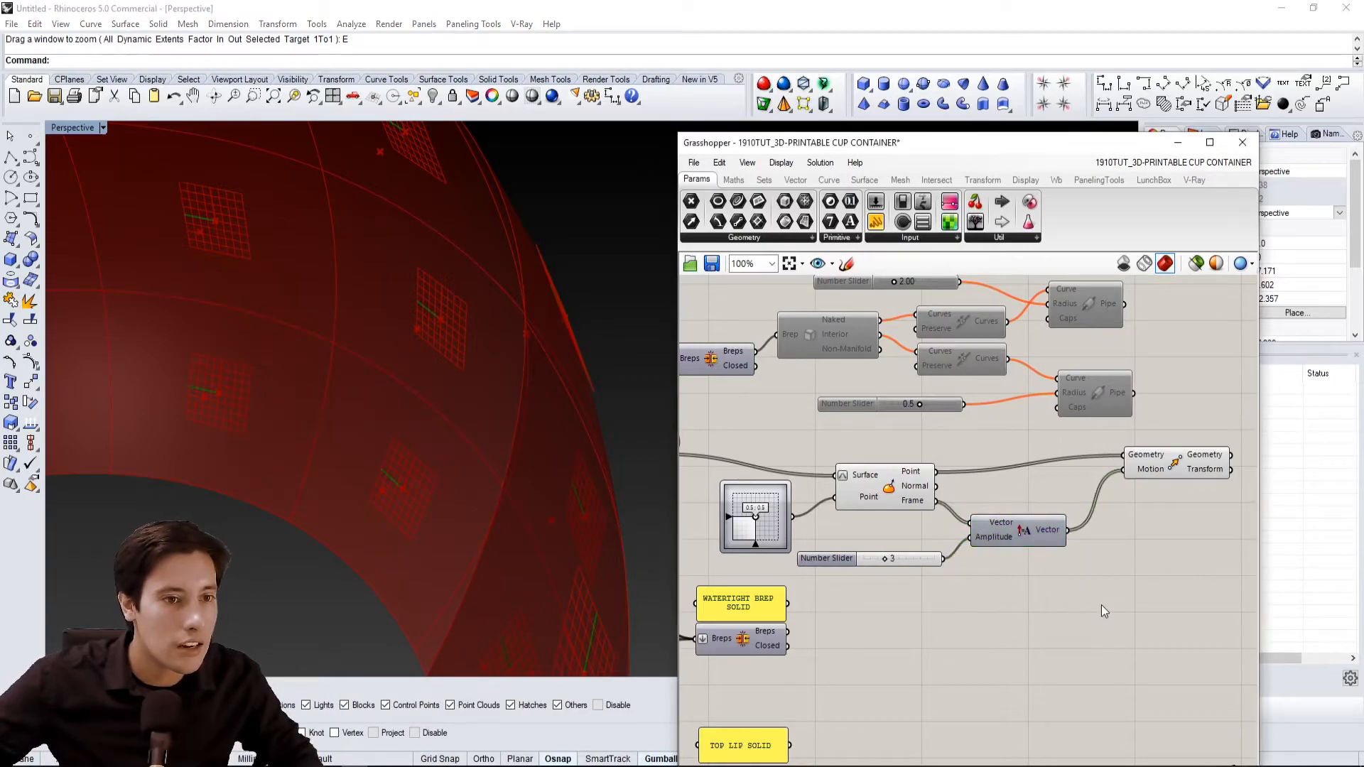
# Insert a Negative component between the Amplitude vector and Move's Motion input, and check the direction of the moved points
pyautogui.doubleClick(1113, 560)
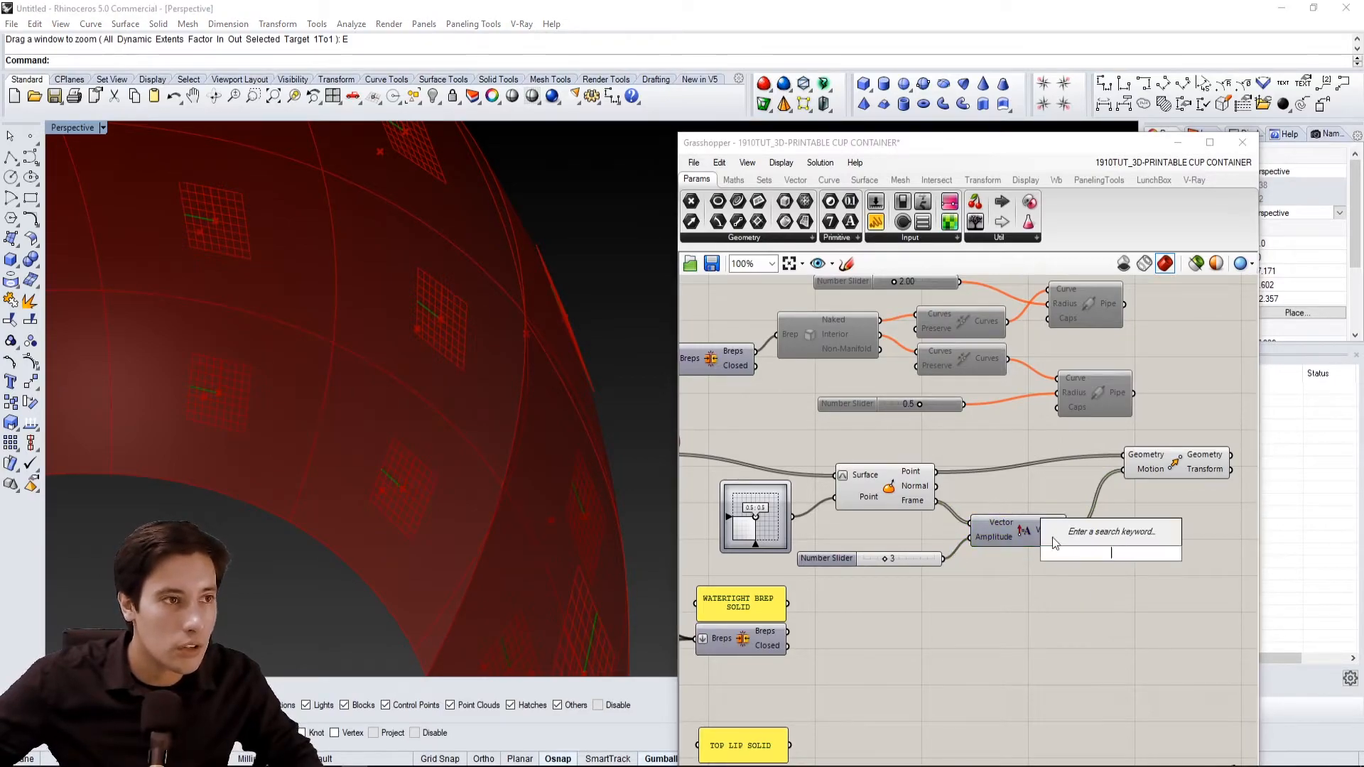
pyautogui.write('neg')
pyautogui.click(1101, 535)
pyautogui.moveTo(1106, 556); pyautogui.dragTo(1230, 502)
pyautogui.moveTo(548, 484); pyautogui.dragTo(541, 402, button='right')
pyautogui.moveTo(608, 343); pyautogui.dragTo(558, 309, button='right')
pyautogui.click(1141, 473)
pyautogui.moveTo(1239, 499); pyautogui.dragTo(1163, 493, button='right')
pyautogui.moveTo(1163, 493); pyautogui.dragTo(1165, 482)
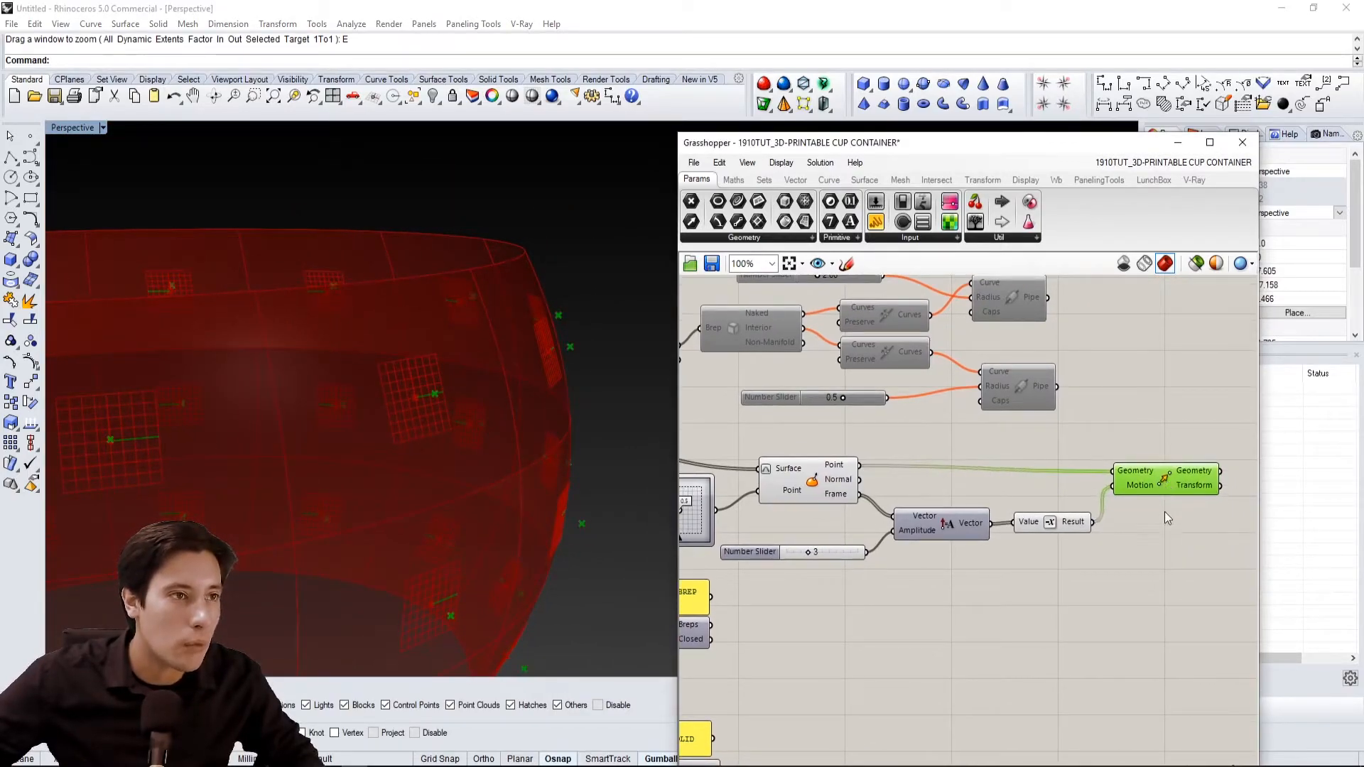
pyautogui.moveTo(514, 412); pyautogui.dragTo(531, 311, button='right')
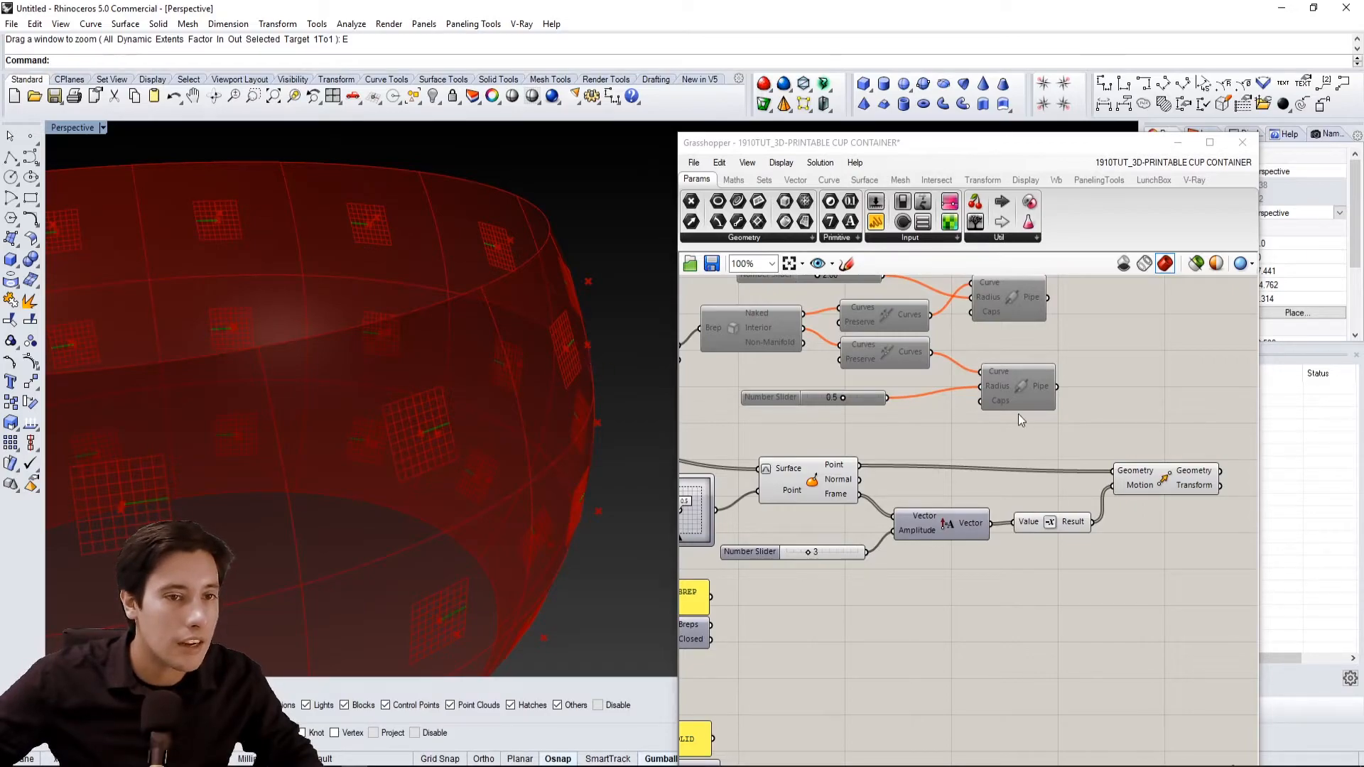
pyautogui.moveTo(548, 360); pyautogui.dragTo(390, 296, button='right')
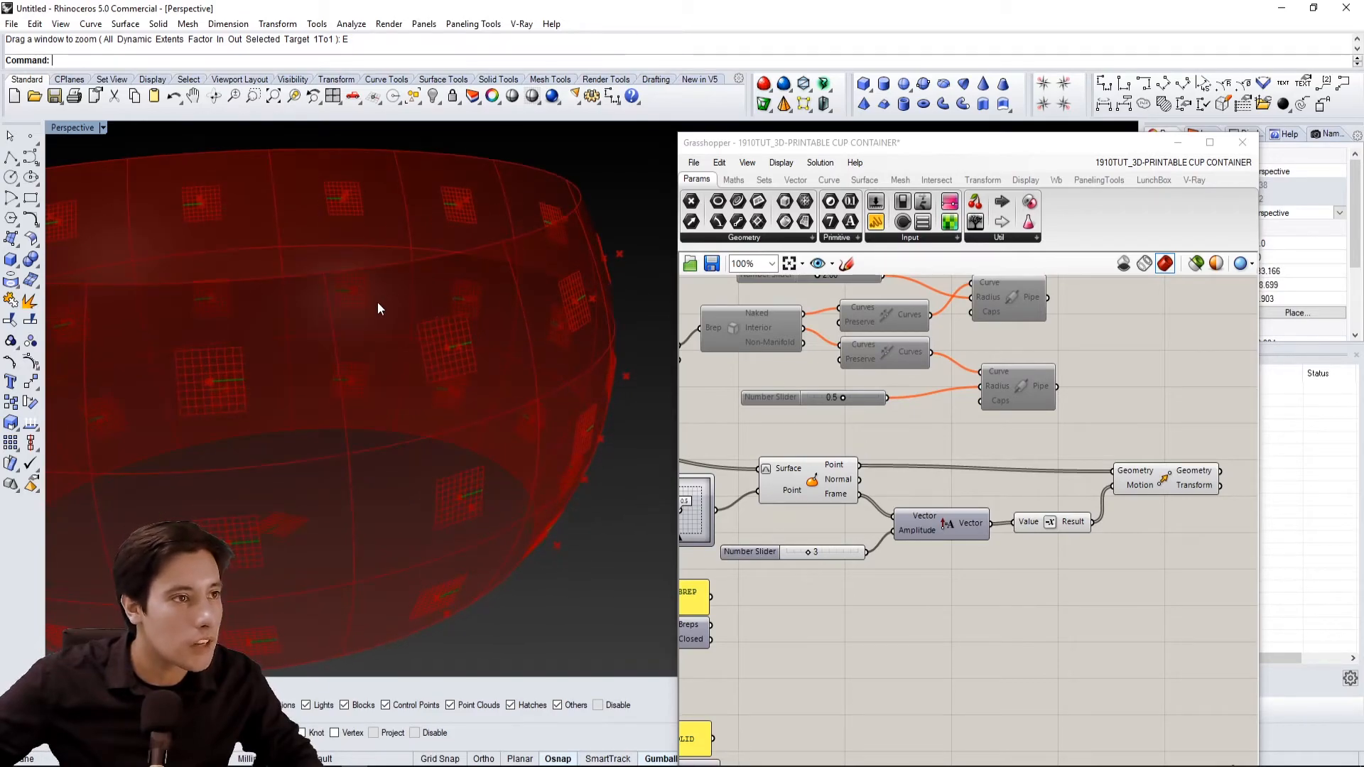
pyautogui.doubleClick(1004, 584)
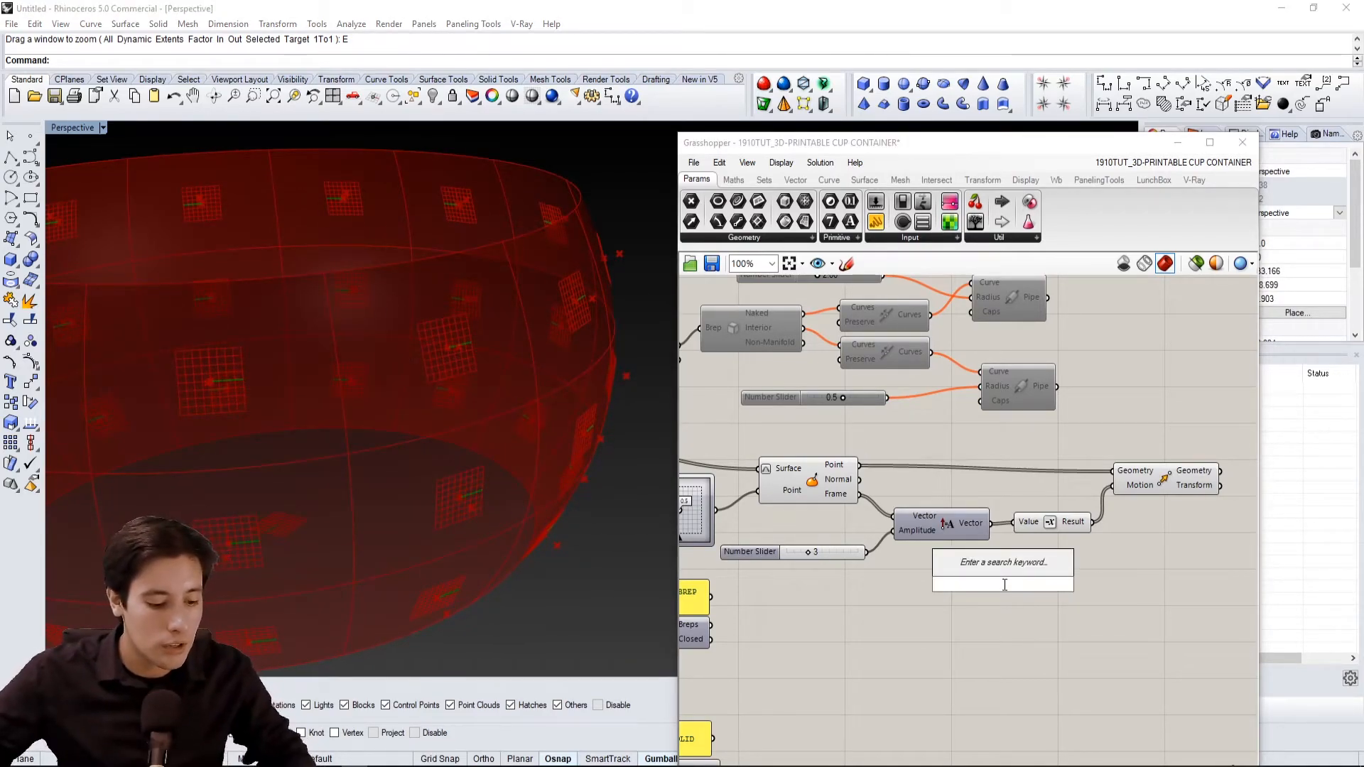
pyautogui.write('EXT')
pyautogui.click(980, 552)
pyautogui.scroll(-1, 979, 566)
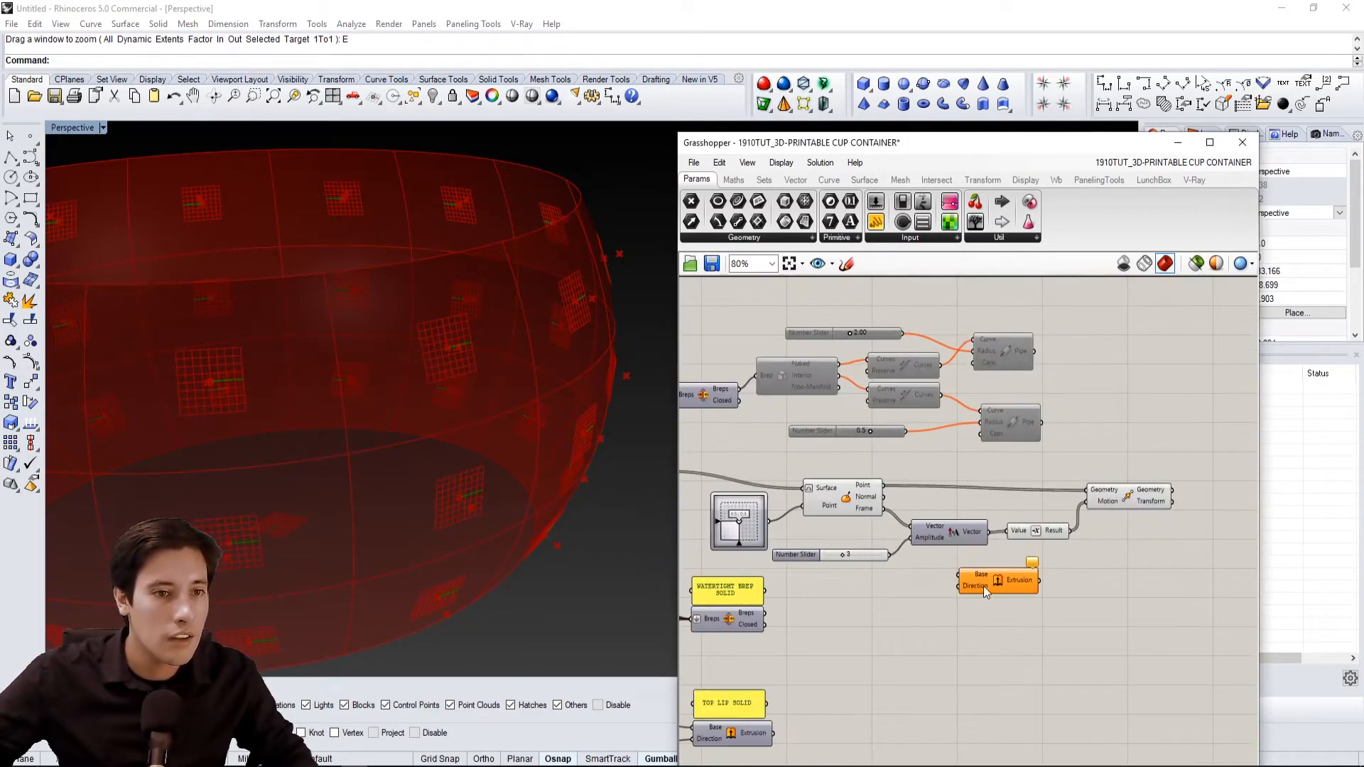
pyautogui.moveTo(984, 583); pyautogui.dragTo(1085, 566, button='right')
pyautogui.moveTo(1109, 563); pyautogui.dragTo(1057, 571)
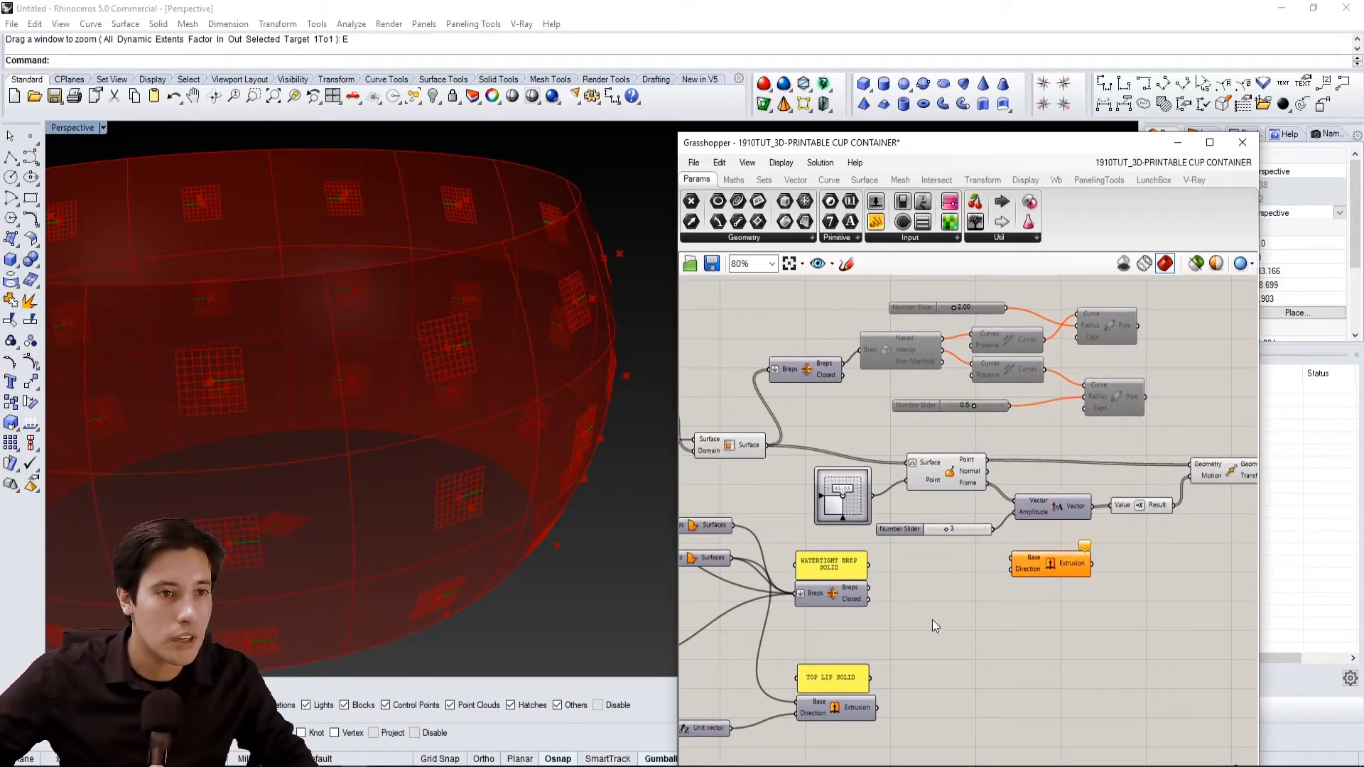
pyautogui.click(740, 454)
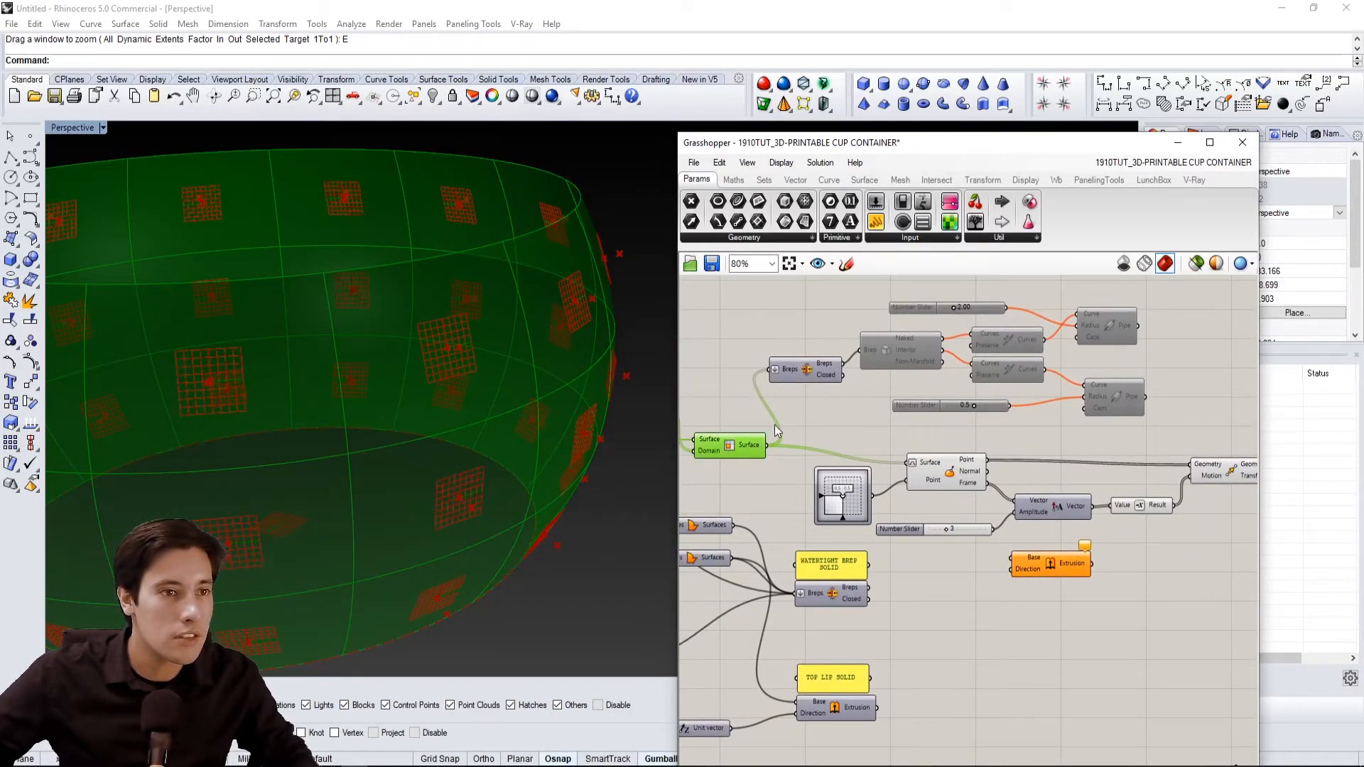
pyautogui.moveTo(769, 445); pyautogui.dragTo(1022, 565)
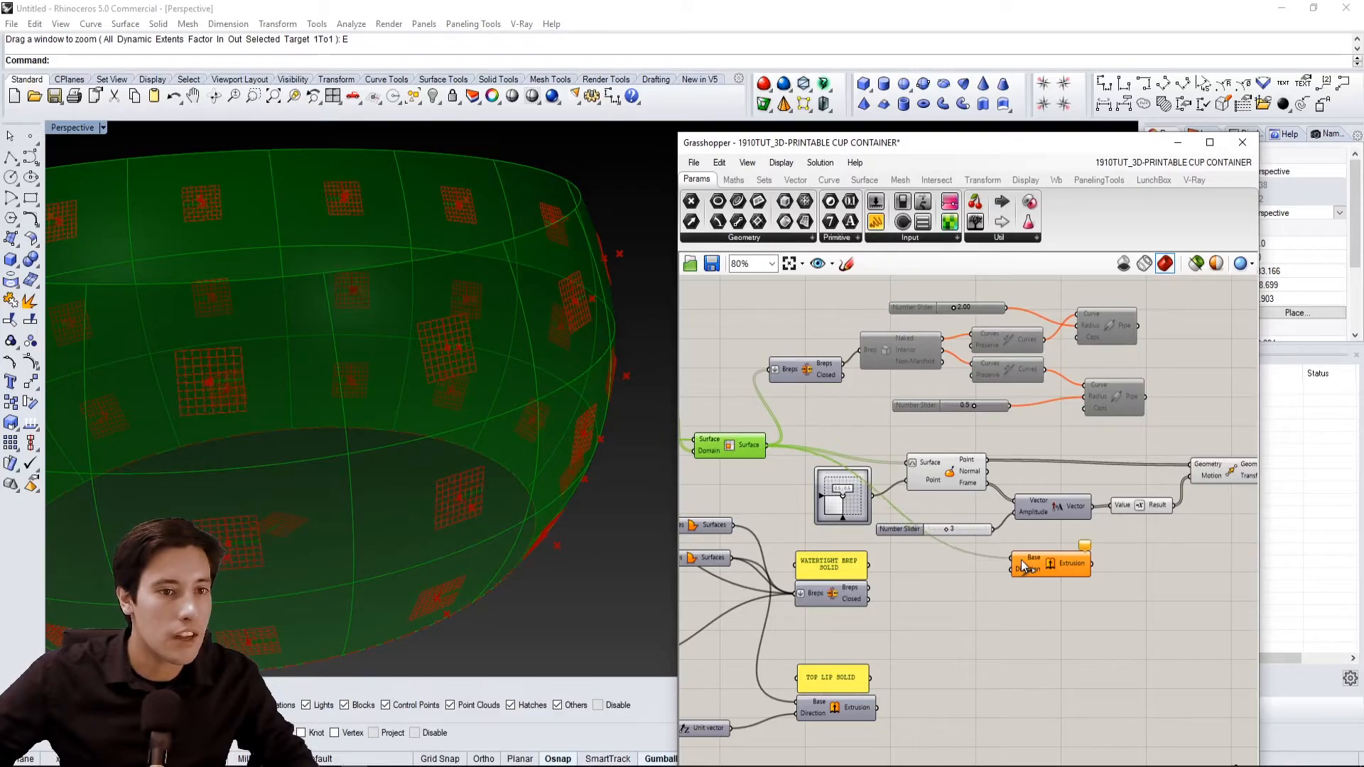
pyautogui.click(1044, 568)
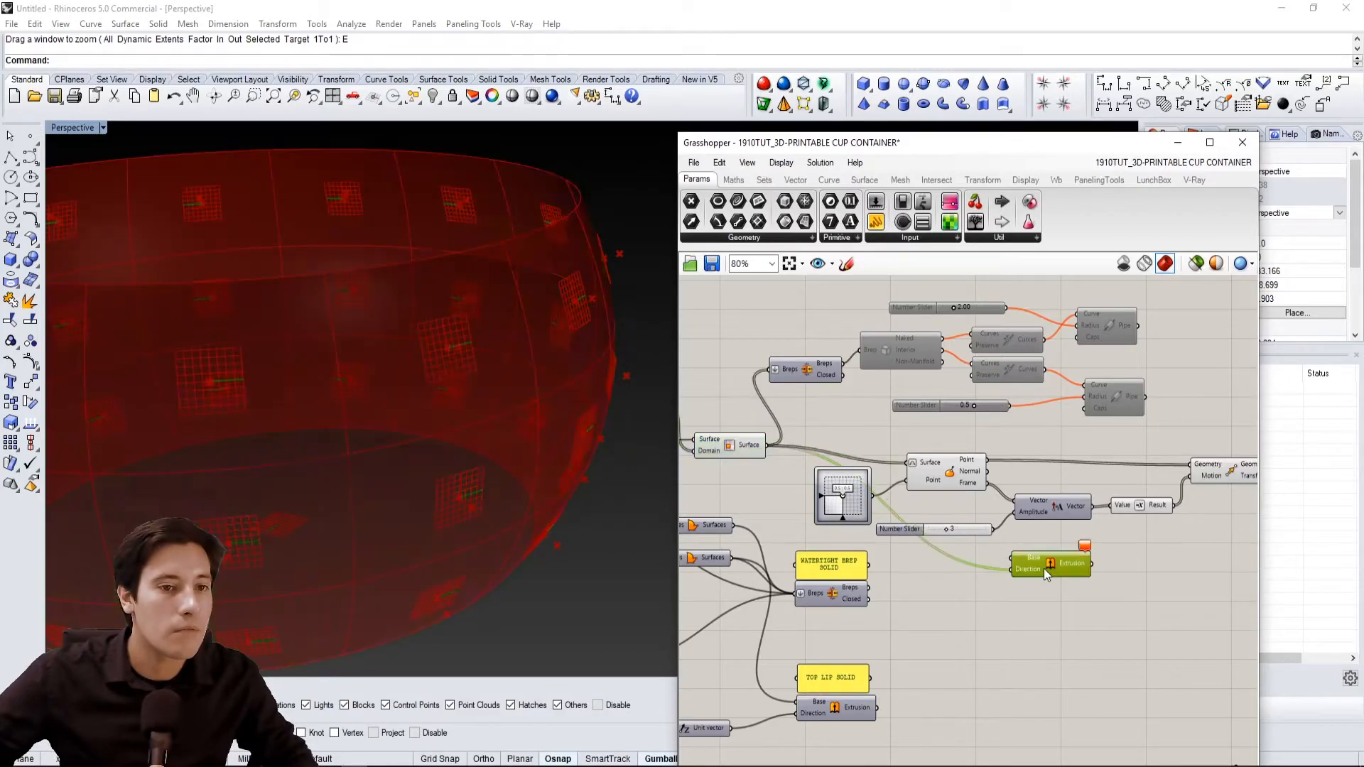
pyautogui.press('Delete')
# Add an Extrude Point component below the Amplitude component
pyautogui.doubleClick(1059, 565)
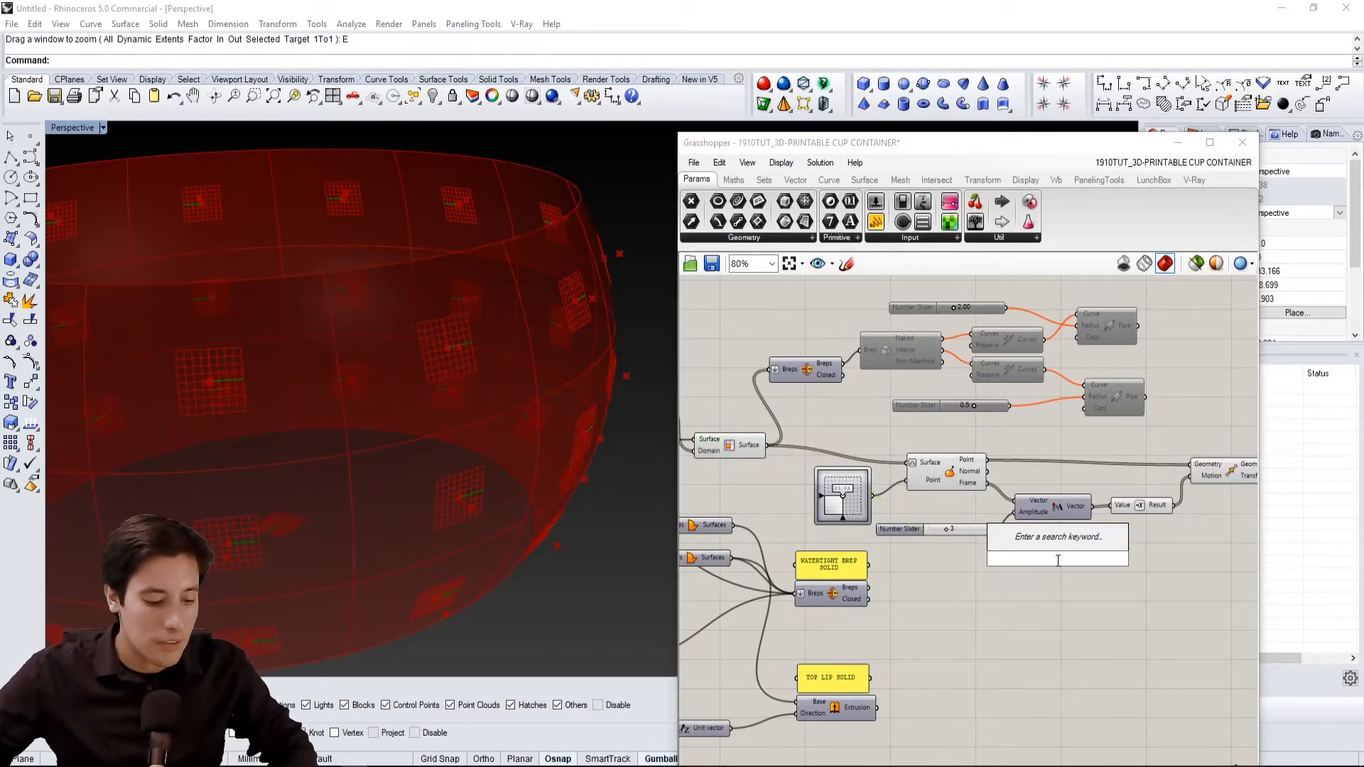
pyautogui.write('EXTR')
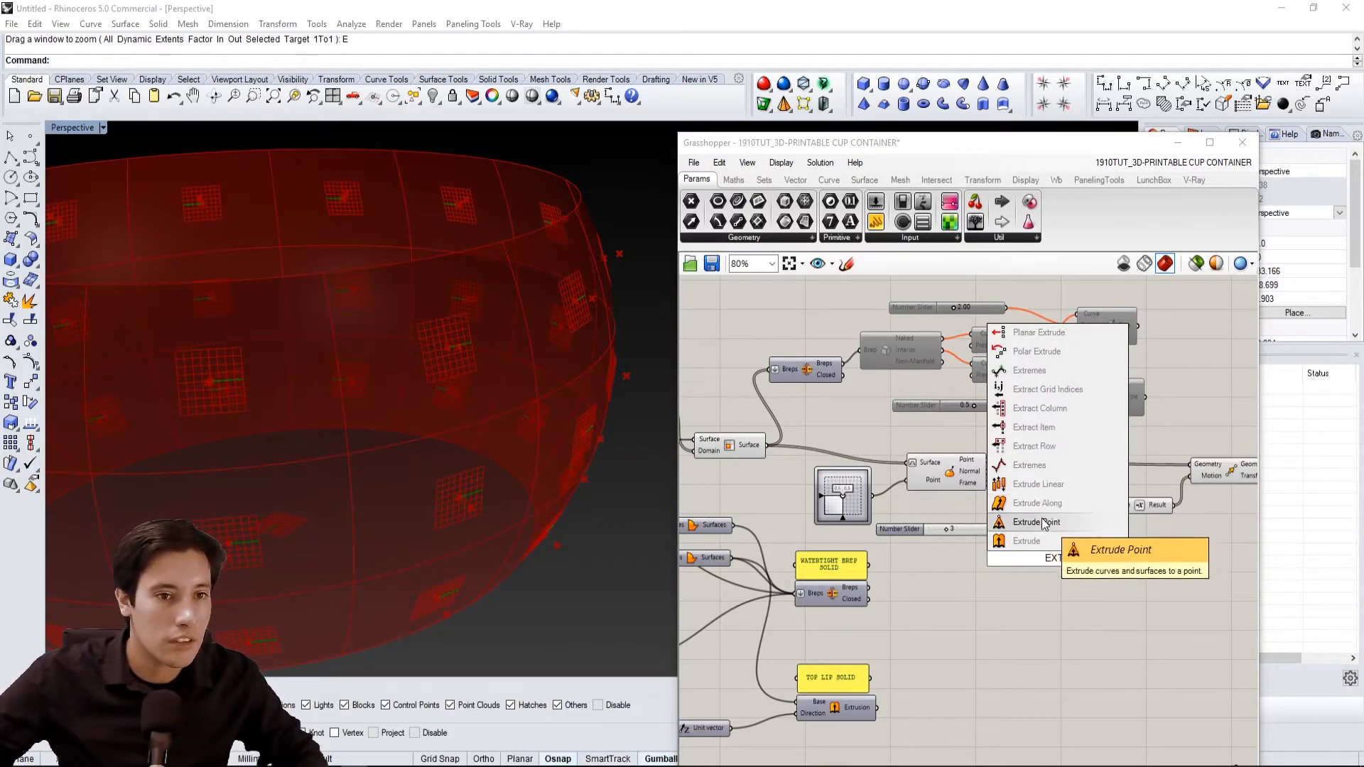
pyautogui.click(1047, 526)
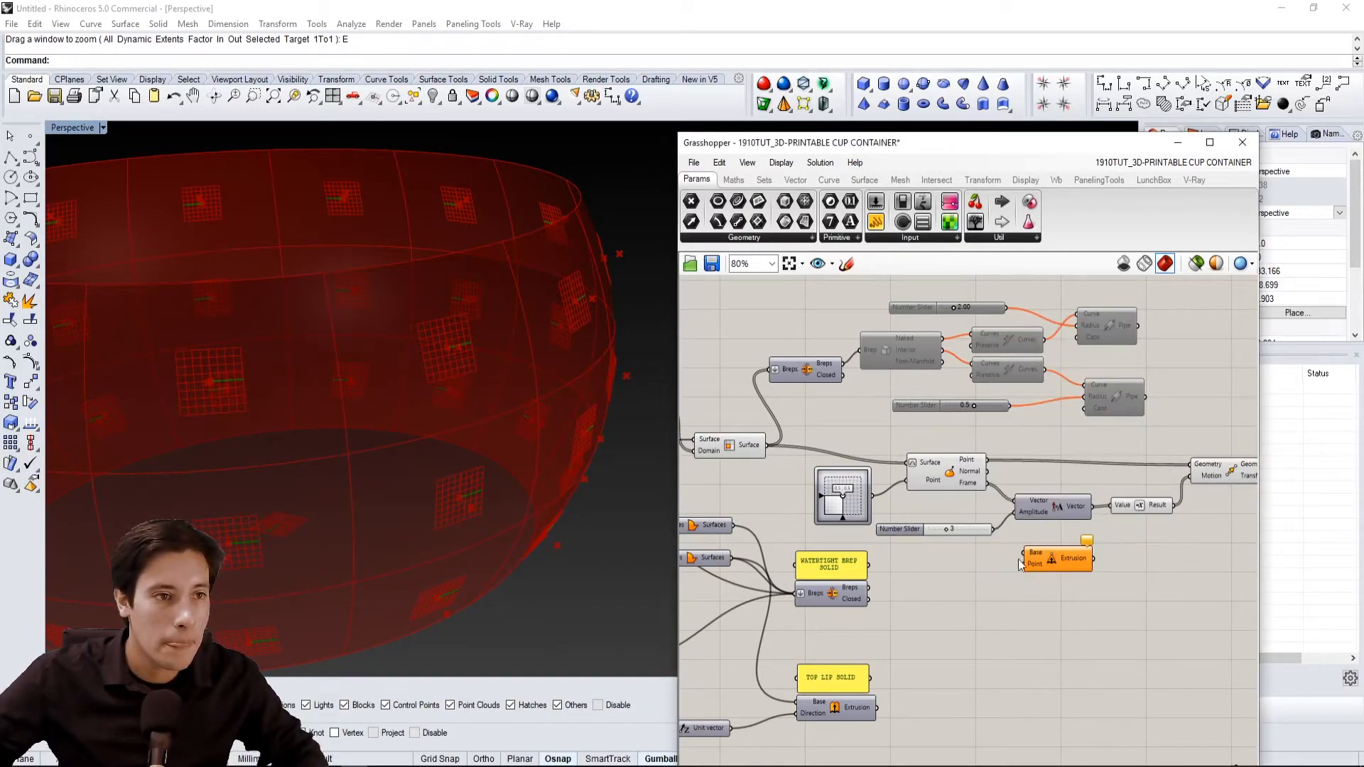
# Place Extrude Point beyond Move, connecting the subdivided Surface output to Base and Move's Geometry output to Point
pyautogui.click(714, 451)
pyautogui.moveTo(766, 445); pyautogui.dragTo(1176, 584)
pyautogui.moveTo(1237, 475); pyautogui.dragTo(1083, 492, button='right')
pyautogui.click(1081, 492)
pyautogui.moveTo(1009, 594); pyautogui.dragTo(1182, 454)
pyautogui.scroll(2, 1209, 437)
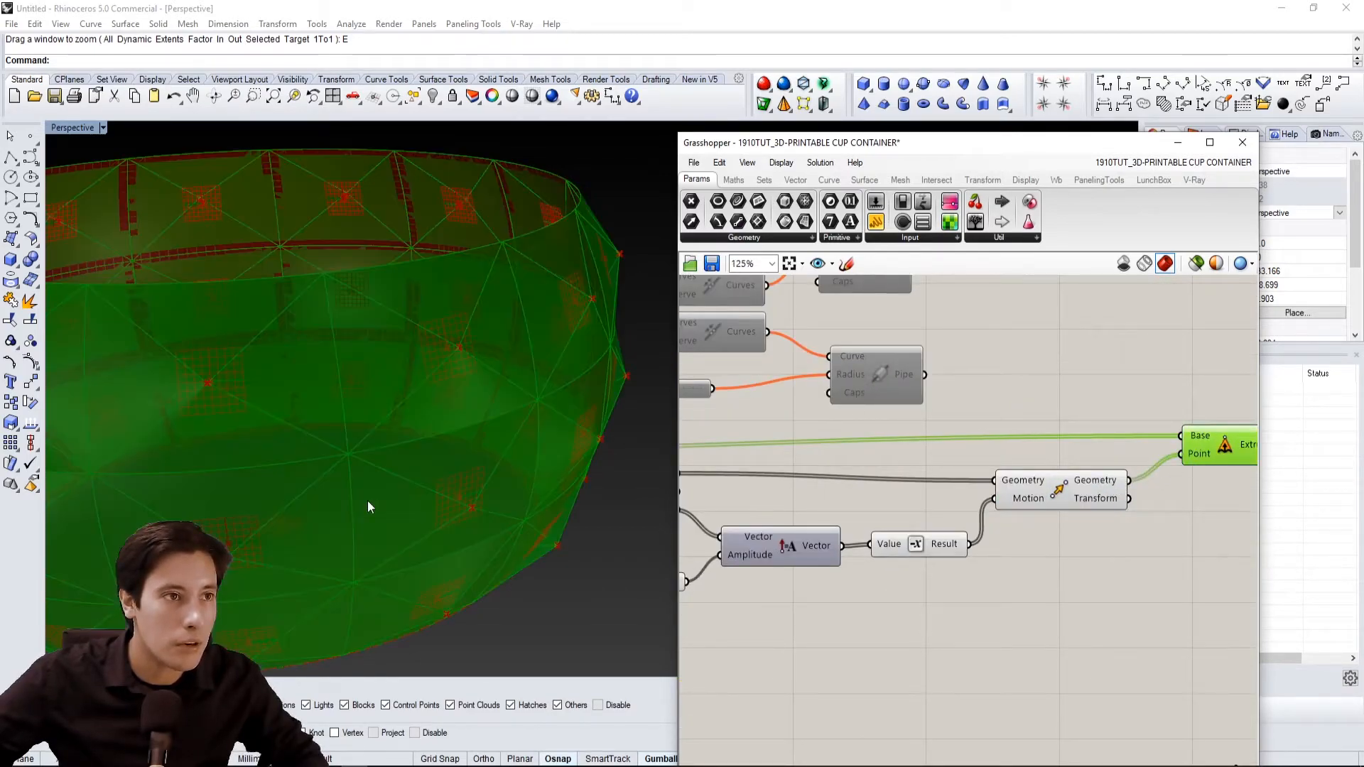
pyautogui.moveTo(405, 370); pyautogui.dragTo(561, 373, button='right')
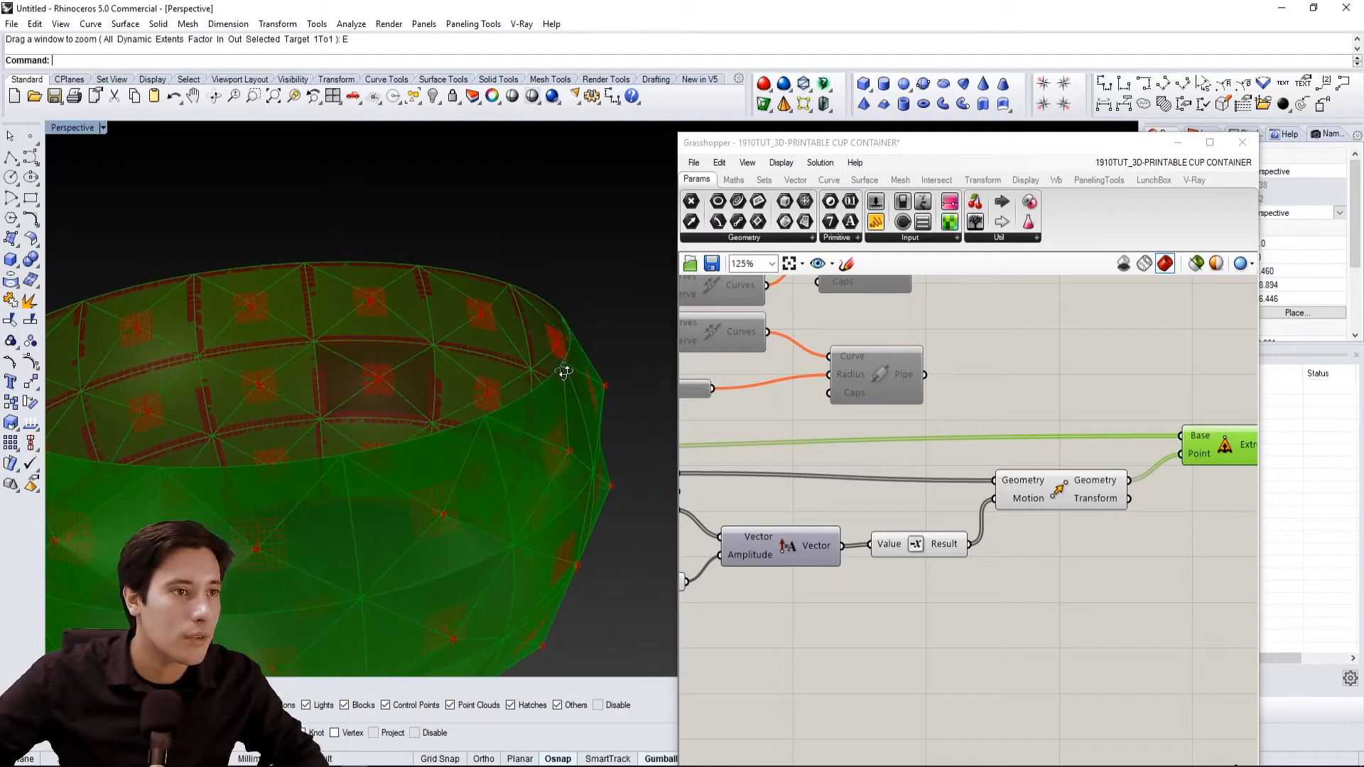
pyautogui.moveTo(1227, 448); pyautogui.dragTo(1198, 463)
# Disable the preview of the components from Evaluate Surface through Amplitude and Negative to Move
pyautogui.click(1091, 558)
pyautogui.scroll(-2, 1087, 554)
pyautogui.moveTo(1078, 569); pyautogui.dragTo(1108, 517, button='right')
pyautogui.moveTo(1120, 511); pyautogui.dragTo(796, 416)
pyautogui.middleClick(813, 420)
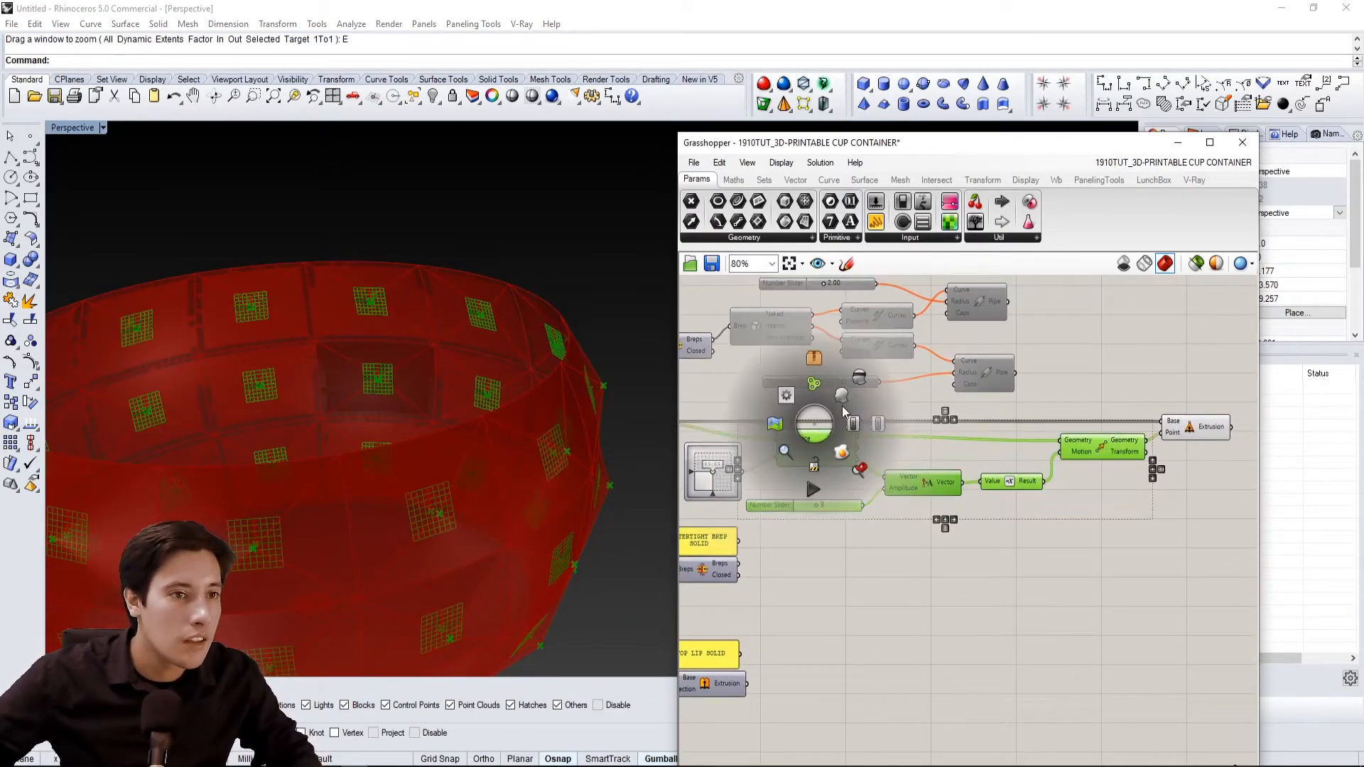
pyautogui.click(849, 380)
# Disable the preview of the component that splits the base surface into panels
pyautogui.moveTo(579, 413); pyautogui.dragTo(547, 307, button='right')
pyautogui.scroll(5, 547, 307)
pyautogui.moveTo(718, 382); pyautogui.dragTo(1015, 486, button='right')
pyautogui.click(915, 517)
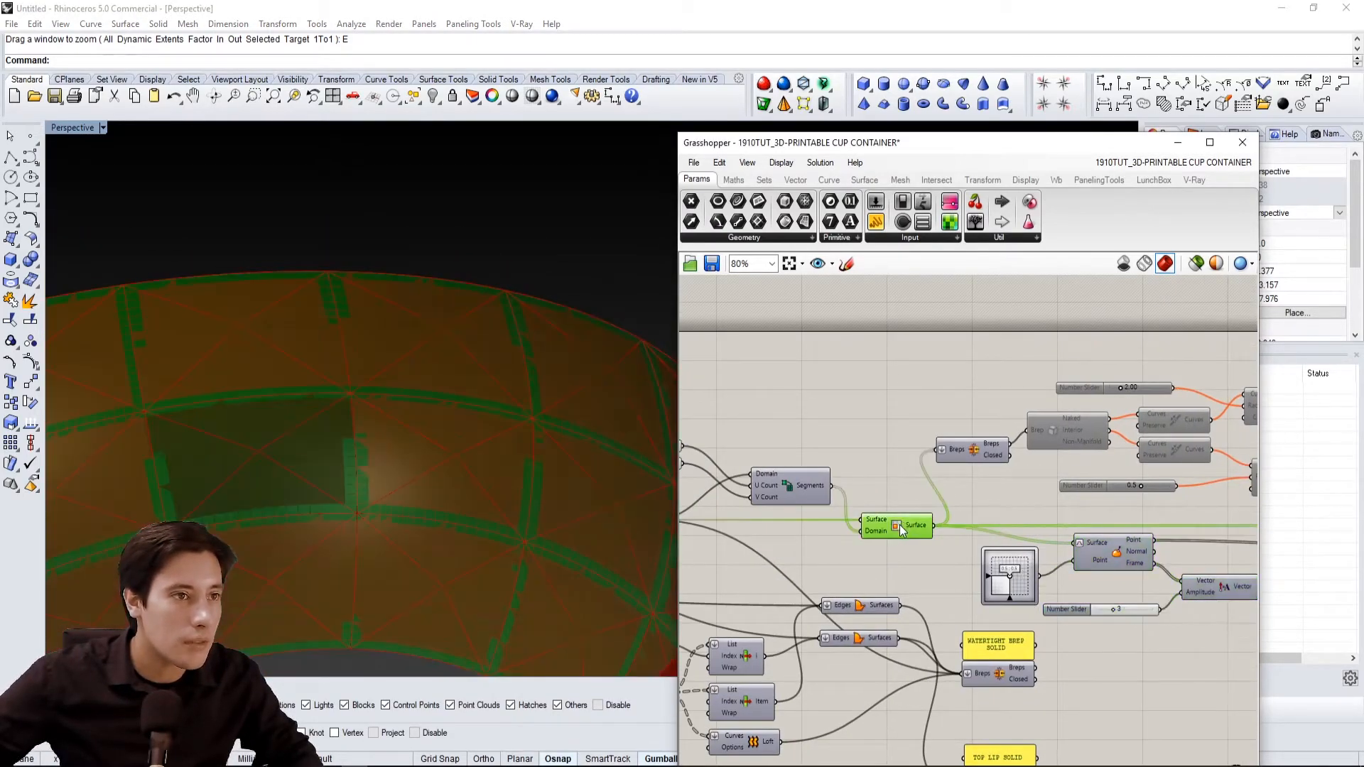
pyautogui.rightClick(900, 527)
pyautogui.click(924, 557)
pyautogui.moveTo(569, 377); pyautogui.dragTo(442, 371, button='right')
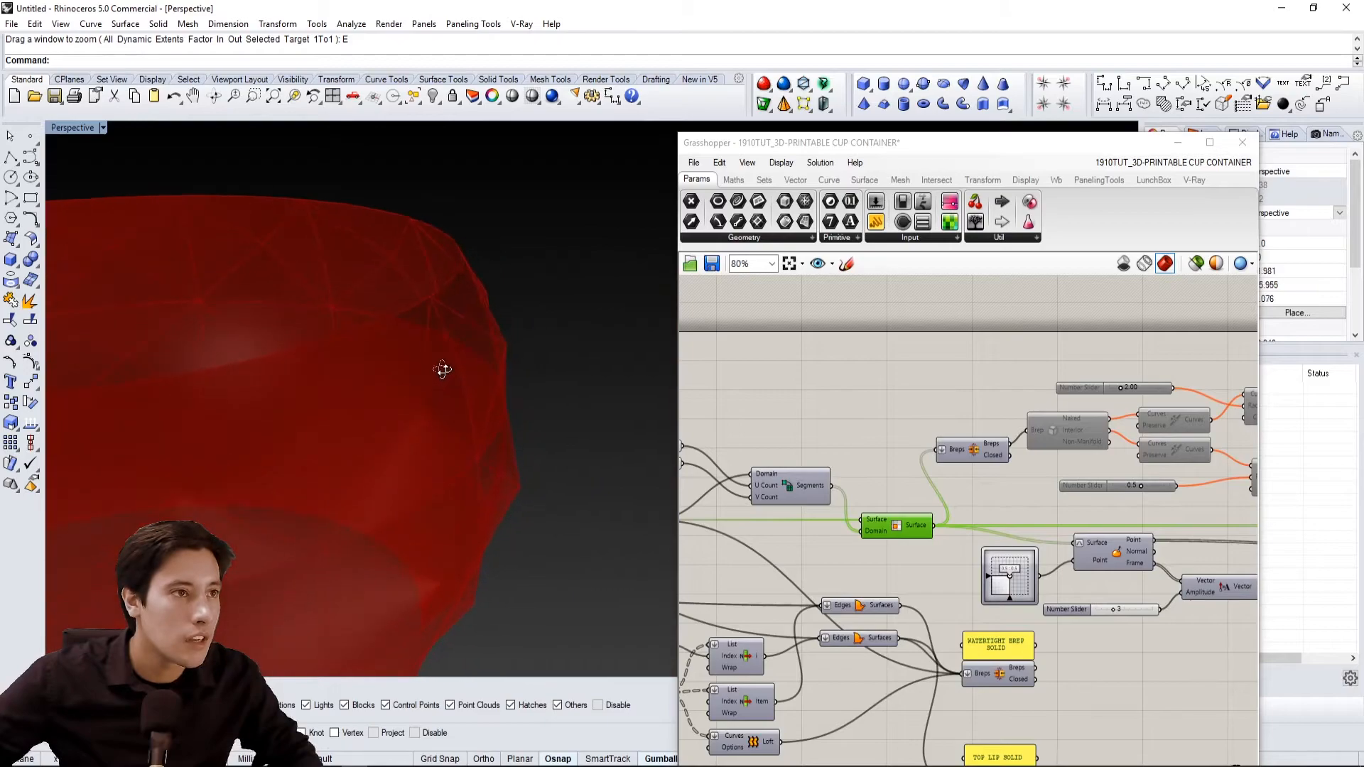
# Test the point offset by setting the Amplitude slider to 0 and back to 3, checking the panel relief
pyautogui.scroll(-3, 574, 309)
pyautogui.moveTo(574, 309); pyautogui.dragTo(351, 369, button='right')
pyautogui.scroll(3, 351, 369)
pyautogui.scroll(5, 978, 489)
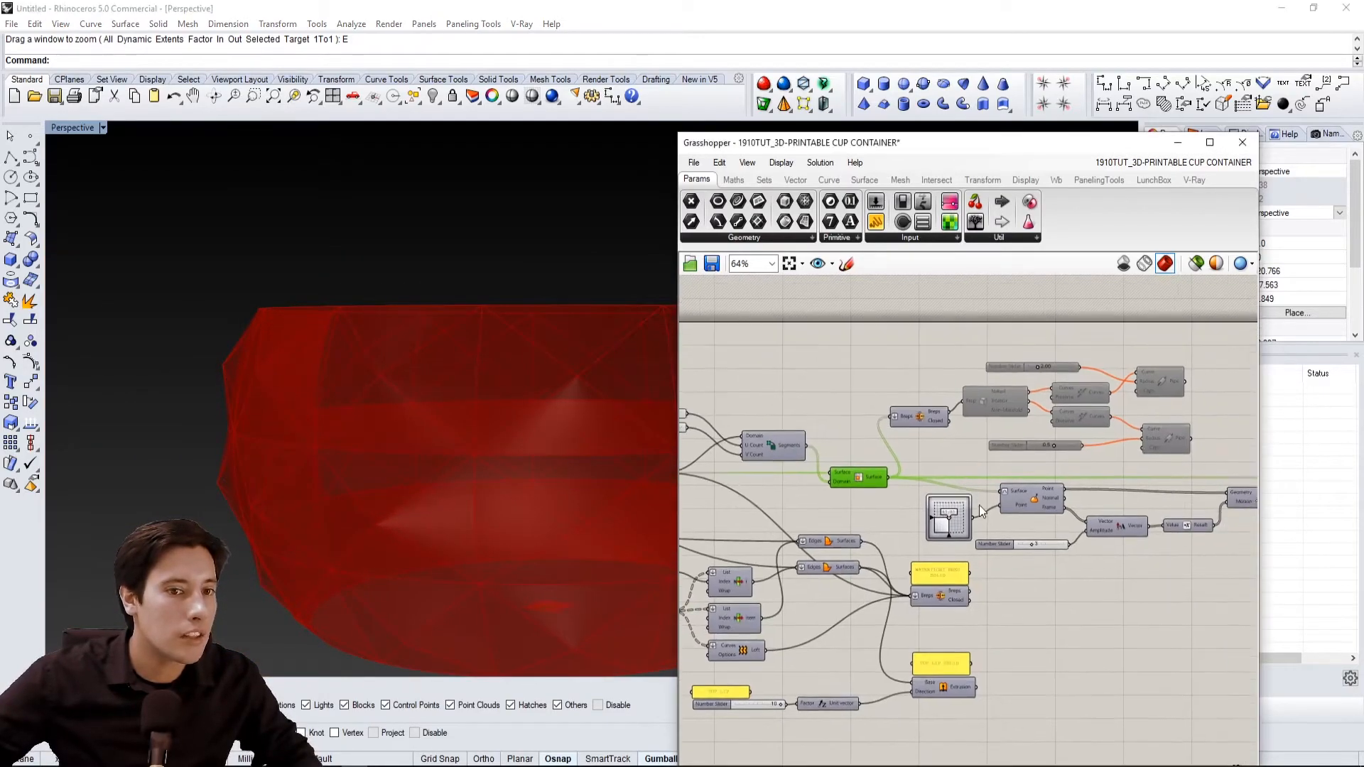
pyautogui.moveTo(966, 457); pyautogui.dragTo(901, 453)
pyautogui.moveTo(483, 392); pyautogui.dragTo(798, 426, button='right')
pyautogui.scroll(-2, 927, 393)
pyautogui.scroll(-3, 1001, 442)
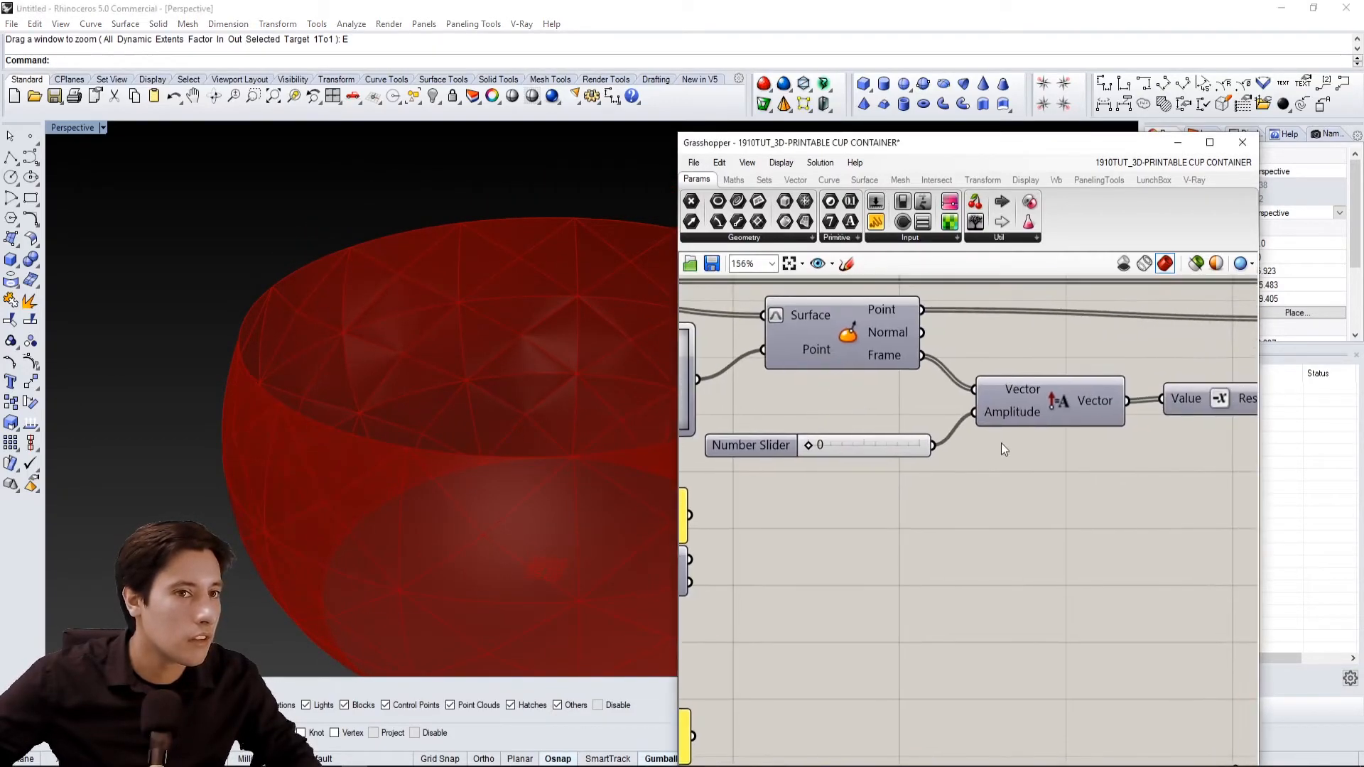
pyautogui.scroll(4, 928, 514)
pyautogui.moveTo(986, 535); pyautogui.dragTo(1034, 538)
pyautogui.scroll(-6, 1060, 608)
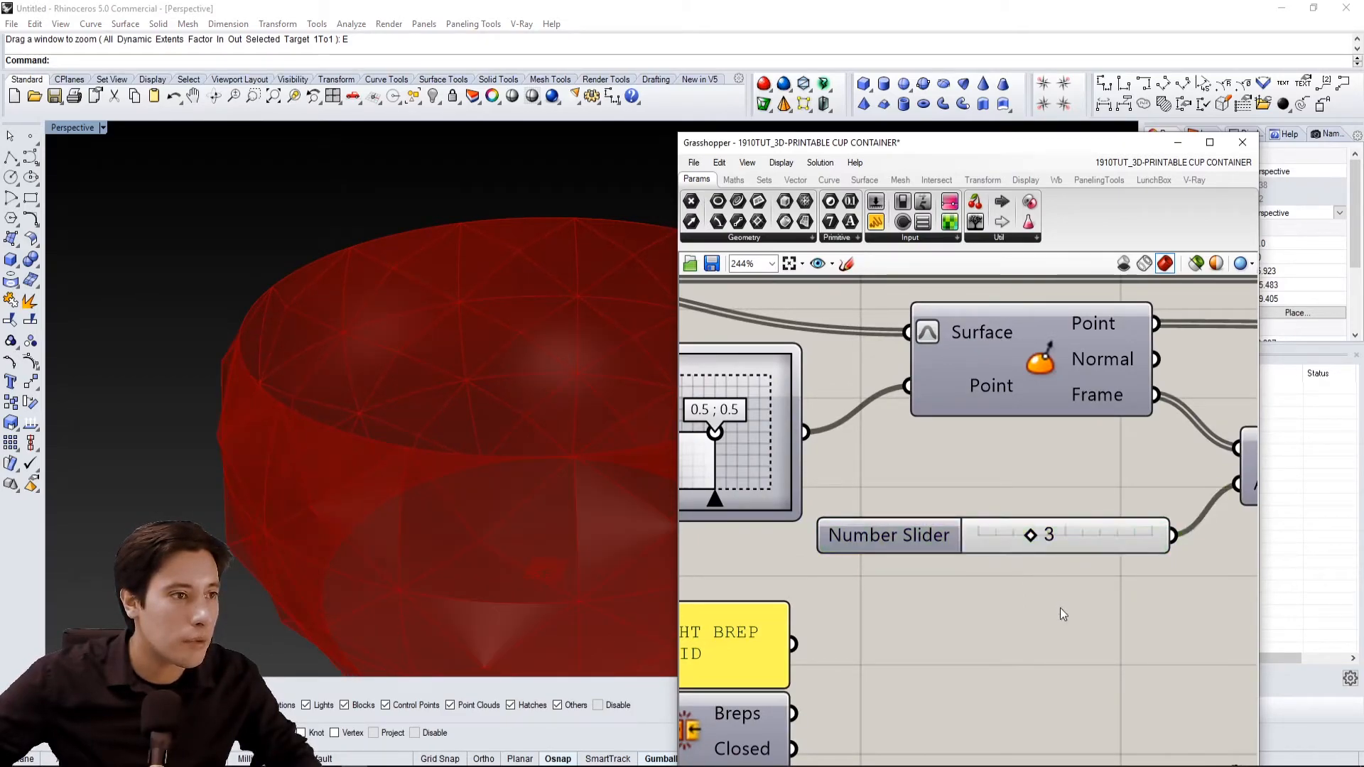
# Enable the preview of the Brep Join component under the Watertight Brep Solid label
pyautogui.click(1143, 504)
pyautogui.moveTo(1002, 596); pyautogui.dragTo(1071, 523, button='right')
pyautogui.click(1065, 525)
pyautogui.scroll(2, 814, 513)
pyautogui.click(815, 573)
pyautogui.rightClick(815, 571)
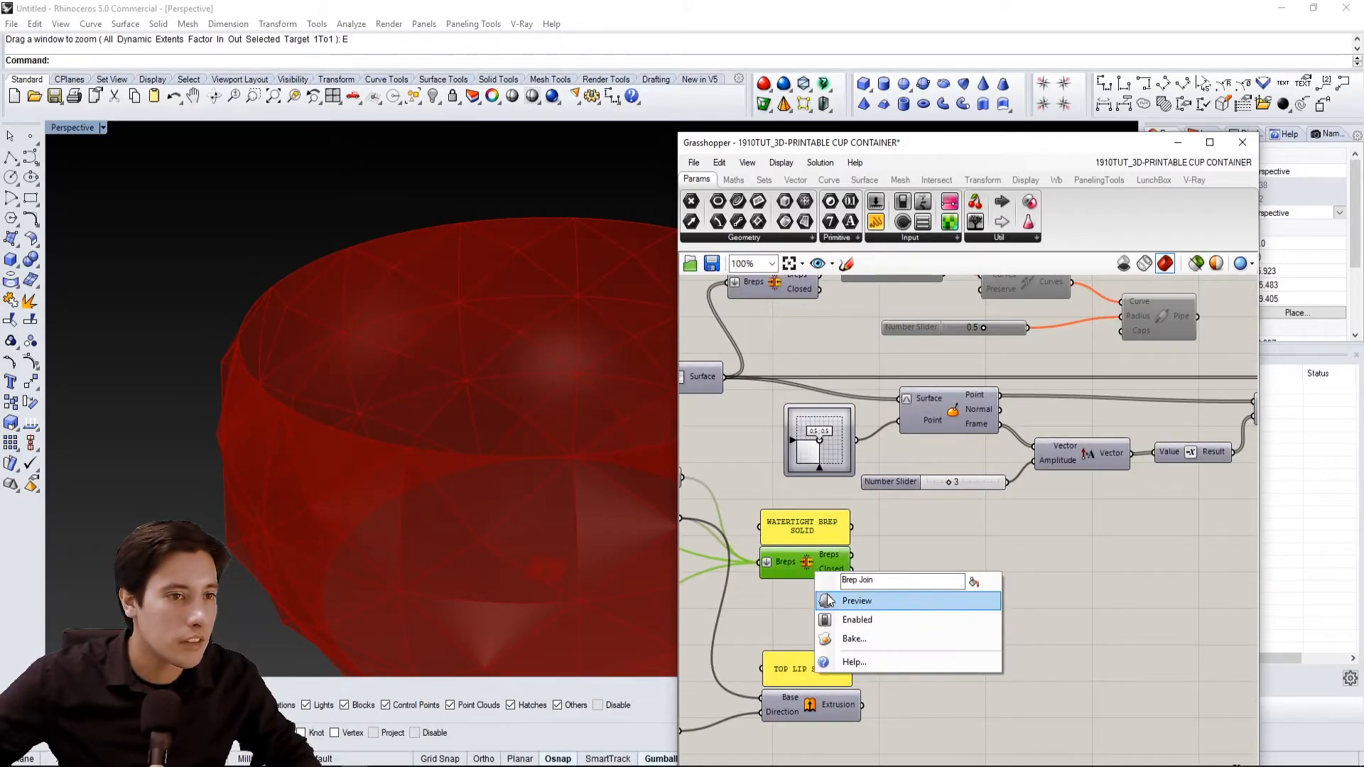
pyautogui.click(828, 600)
# Enable the preview of the extrusion under the Top Lip Solid label
pyautogui.scroll(-3, 441, 416)
pyautogui.click(908, 551)
pyautogui.scroll(3, 344, 396)
pyautogui.moveTo(433, 304)
pyautogui.mouseDown(button='right')
pyautogui.moveTo(344, 396)
pyautogui.moveTo(449, 318)
pyautogui.mouseUp(button='right')
pyautogui.scroll(-3, 344, 396)
pyautogui.moveTo(829, 565); pyautogui.dragTo(874, 565, button='right')
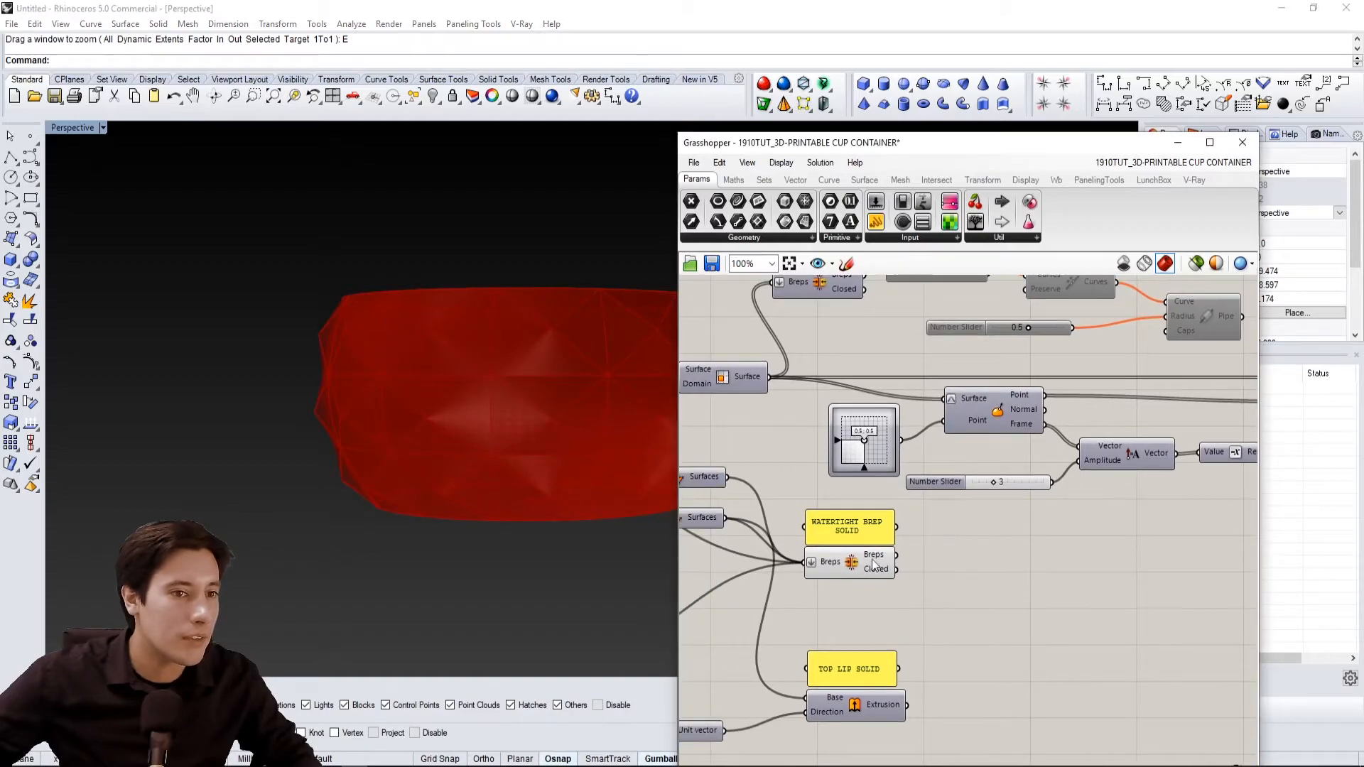
pyautogui.rightClick(856, 710)
pyautogui.click(917, 699)
# Enable the preview of the foot extrusion and check the complete pot
pyautogui.scroll(-2, 962, 569)
pyautogui.moveTo(743, 574); pyautogui.dragTo(1158, 514, button='right')
pyautogui.moveTo(939, 456); pyautogui.dragTo(1060, 470, button='right')
pyautogui.moveTo(775, 500); pyautogui.dragTo(799, 435, button='right')
pyautogui.scroll(1, 916, 421)
pyautogui.middleClick(991, 559)
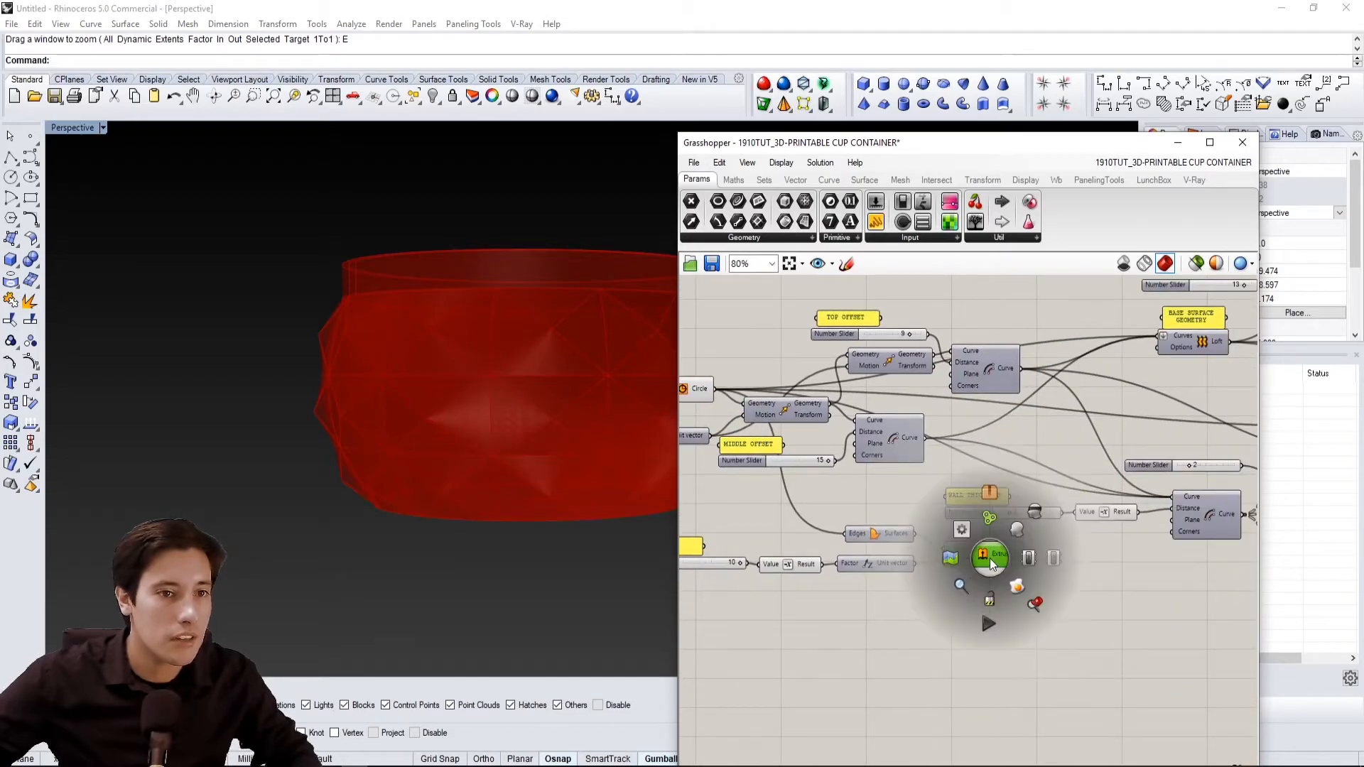
pyautogui.click(1034, 513)
pyautogui.moveTo(569, 398); pyautogui.dragTo(522, 230, button='right')
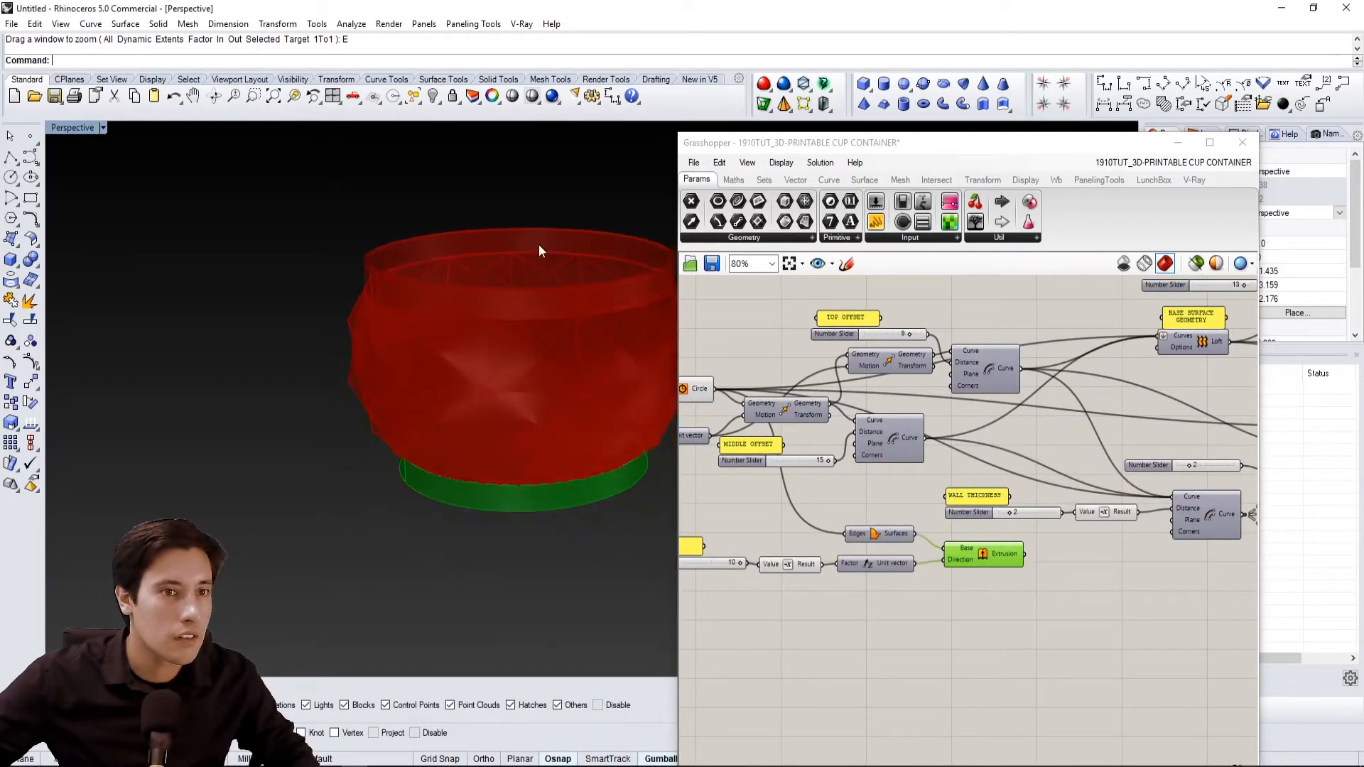
pyautogui.click(1029, 628)
# Select the top lip extrusion, watertight Brep Join, Extrude Point and foot extrusion together, and bake them
pyautogui.scroll(-3, 1030, 628)
pyautogui.moveTo(1208, 639); pyautogui.dragTo(816, 575, button='right')
pyautogui.scroll(2, 957, 574)
pyautogui.click(923, 535)
pyautogui.keyDown('shift'); pyautogui.click(884, 446); pyautogui.keyUp('shift')
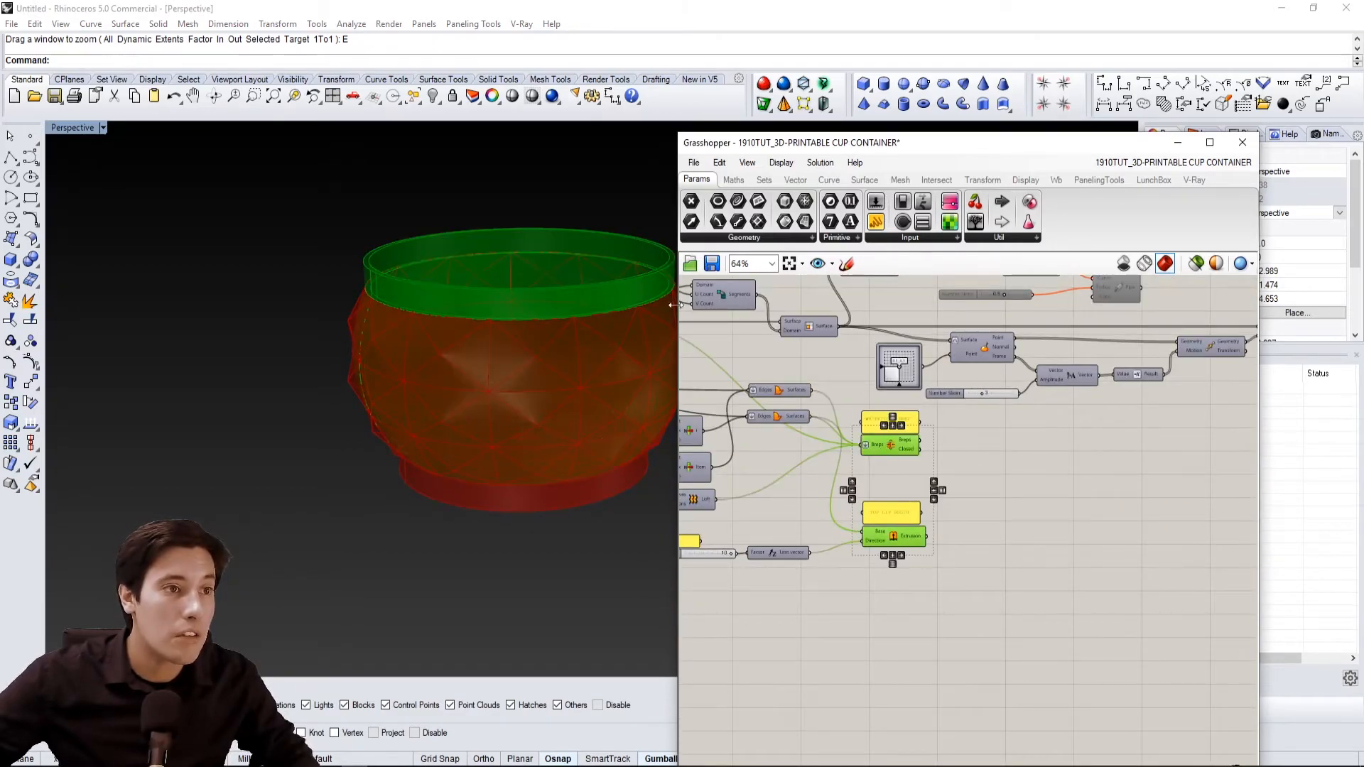
pyautogui.moveTo(1120, 411); pyautogui.dragTo(989, 473, button='right')
pyautogui.keyDown('shift'); pyautogui.click(1155, 395); pyautogui.keyUp('shift')
pyautogui.moveTo(818, 452); pyautogui.dragTo(1053, 412, button='right')
pyautogui.scroll(-1, 1009, 395)
pyautogui.moveTo(501, 428); pyautogui.dragTo(548, 421, button='right')
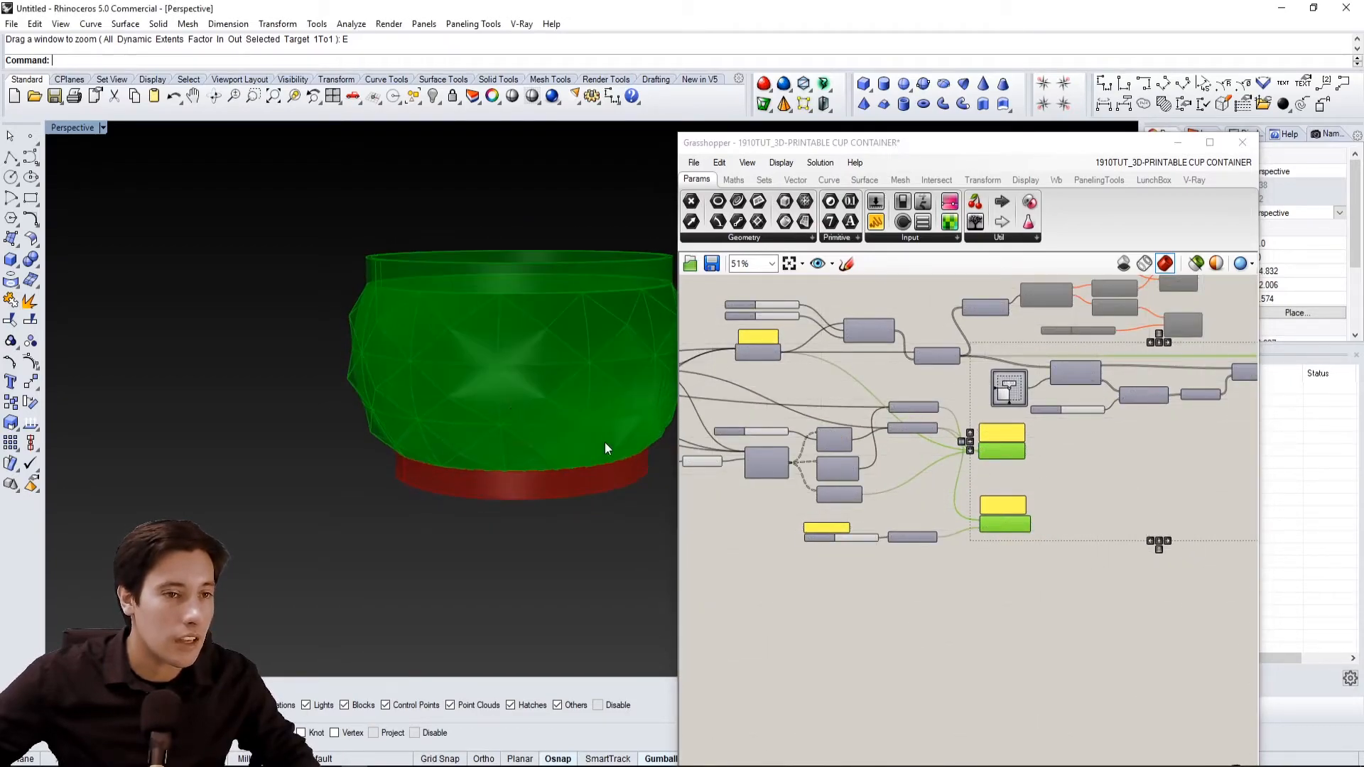
pyautogui.scroll(-1, 869, 553)
pyautogui.moveTo(869, 554); pyautogui.dragTo(991, 548, button='right')
pyautogui.scroll(4, 866, 501)
pyautogui.keyDown('shift'); pyautogui.click(717, 498); pyautogui.keyUp('shift')
pyautogui.scroll(-2, 1172, 571)
pyautogui.moveTo(1172, 571); pyautogui.dragTo(753, 555, button='right')
pyautogui.scroll(-2, 1076, 532)
pyautogui.moveTo(1208, 492); pyautogui.dragTo(1089, 502, button='right')
pyautogui.scroll(1, 1124, 455)
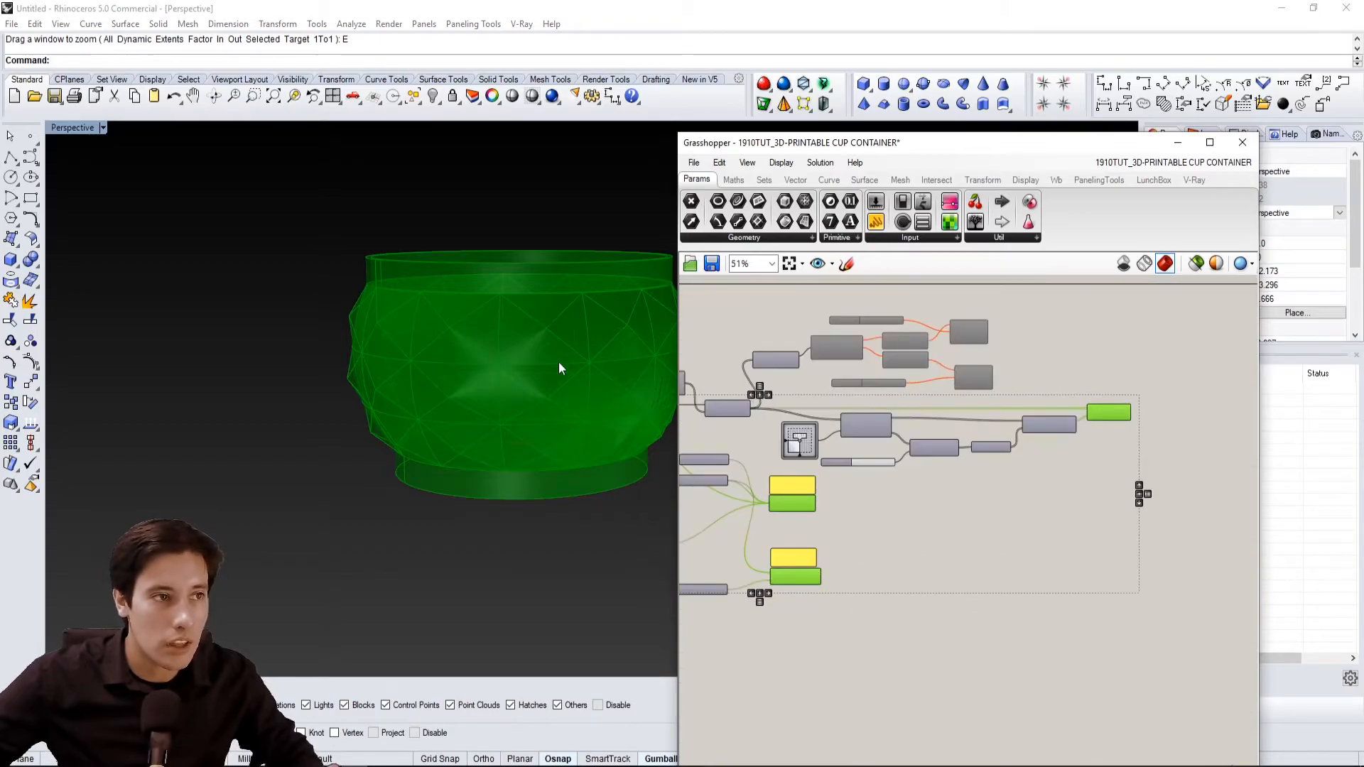
pyautogui.moveTo(1132, 474); pyautogui.dragTo(1158, 483, button='right')
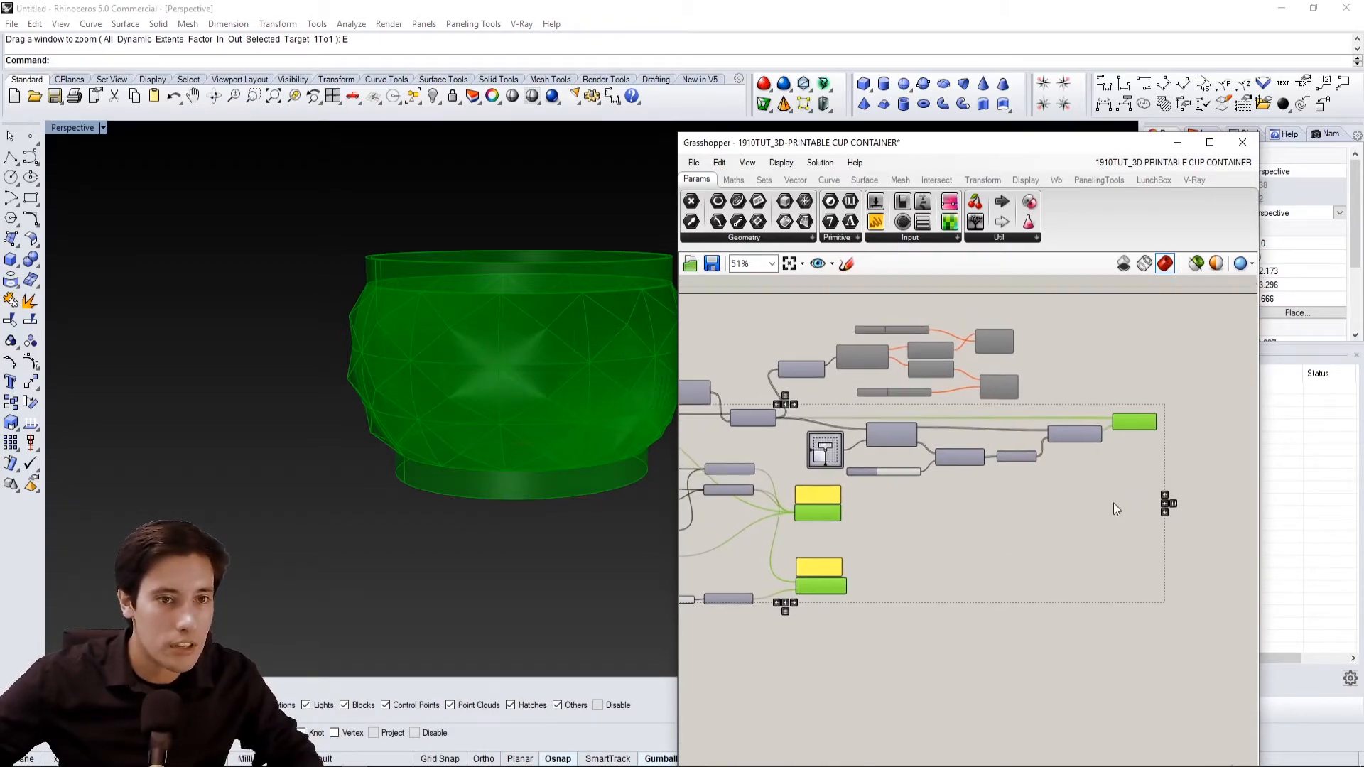
pyautogui.scroll(1, 960, 475)
pyautogui.middleClick(990, 503)
pyautogui.click(1024, 529)
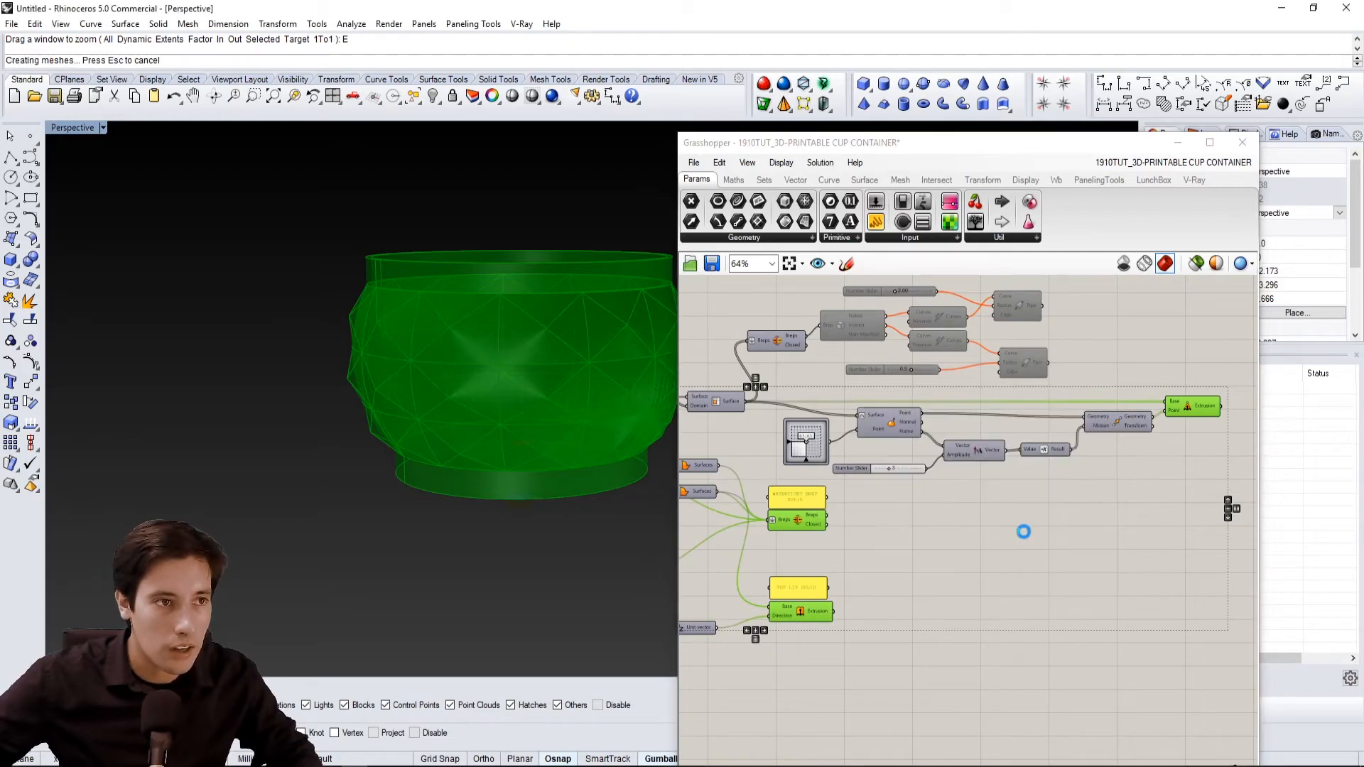
# Turn off Grasshopper's preview geometry, move its window out of the way and show the hidden Rhino objects
pyautogui.click(1124, 265)
pyautogui.moveTo(1127, 138); pyautogui.dragTo(1244, 495)
pyautogui.moveTo(817, 324); pyautogui.dragTo(680, 434, button='right')
pyautogui.scroll(-8, 668, 401)
pyautogui.write('Show')
pyautogui.press('Return')
# Select the newly baked pot and move it beside the previously baked pot
pyautogui.moveTo(703, 494); pyautogui.dragTo(401, 242)
pyautogui.moveTo(540, 385); pyautogui.dragTo(206, 383)
pyautogui.click(309, 477)
# Select both baked pots and zoom the Perspective view to the selection
pyautogui.keyDown('shift'); pyautogui.moveTo(314, 481); pyautogui.dragTo(466, 487, button='right'); pyautogui.keyUp('shift')
pyautogui.moveTo(594, 566); pyautogui.dragTo(139, 277)
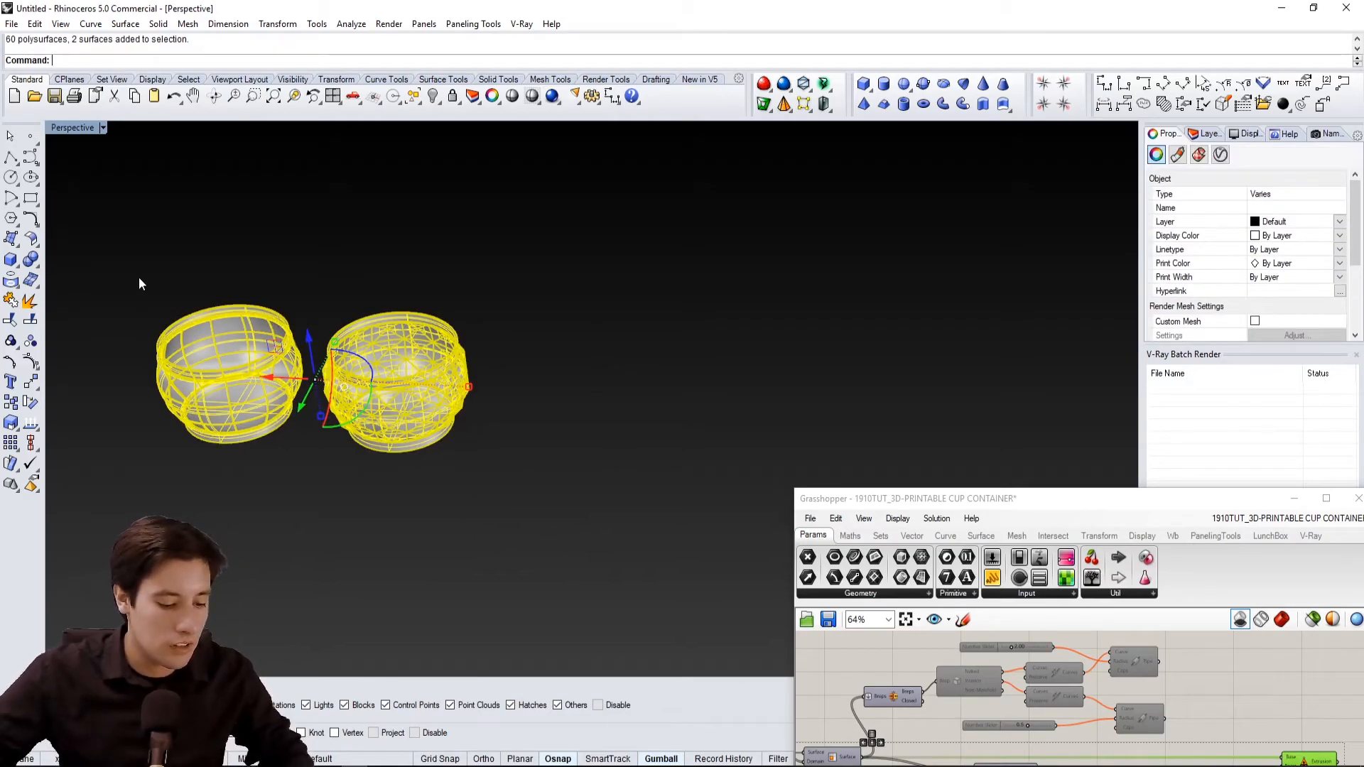
pyautogui.write('zs')
pyautogui.press('Return')
pyautogui.click(579, 541)
# Bring the Grasshopper window back beside the pots and compare the two baked patterns
pyautogui.moveTo(579, 541); pyautogui.dragTo(851, 441, button='right')
pyautogui.moveTo(852, 498); pyautogui.dragTo(649, 54)
pyautogui.scroll(-3, 985, 483)
pyautogui.scroll(4, 984, 488)
pyautogui.moveTo(526, 371); pyautogui.dragTo(506, 339, button='right')
pyautogui.moveTo(1029, 386); pyautogui.dragTo(933, 417, button='right')
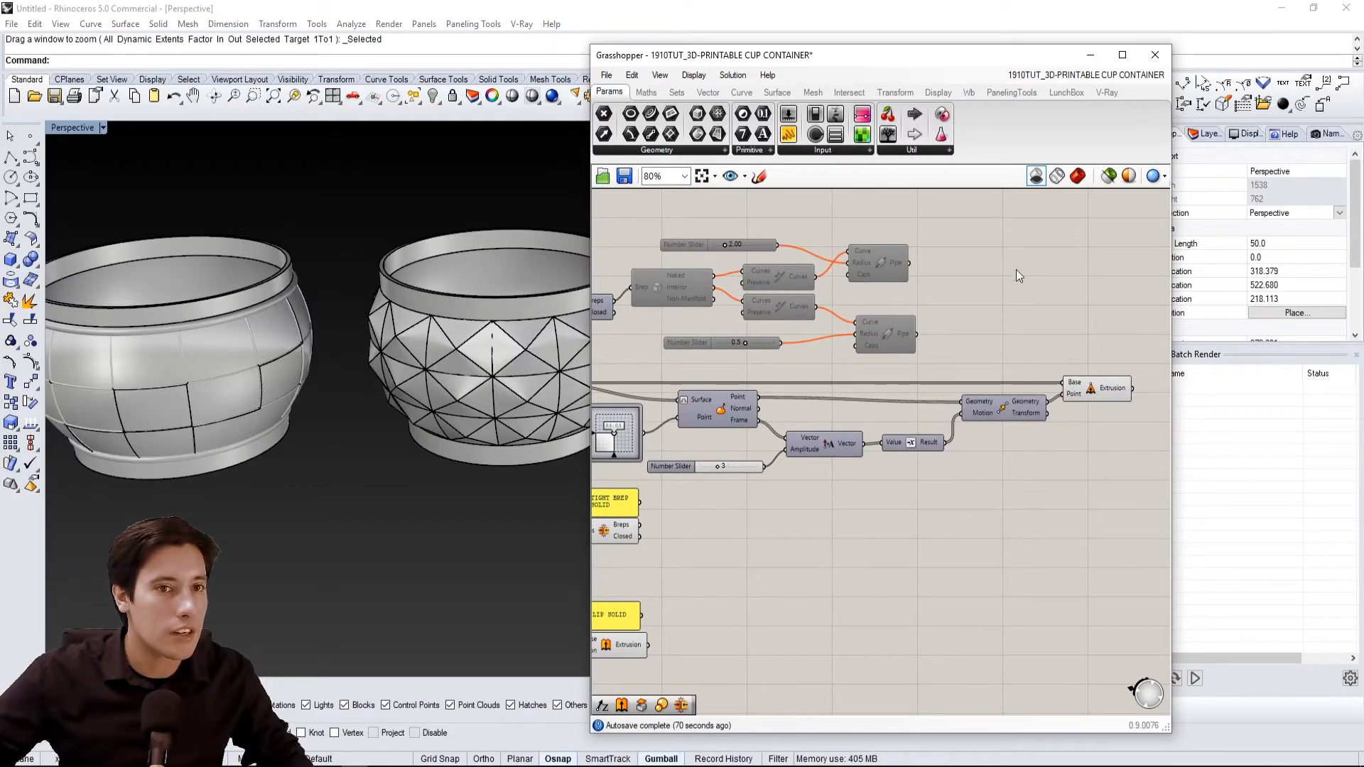
# Examine the edge-pipe and point-extrusion pattern branches of the definition
pyautogui.scroll(-1, 727, 361)
pyautogui.moveTo(749, 379); pyautogui.dragTo(960, 364, button='right')
pyautogui.scroll(-1, 850, 374)
pyautogui.moveTo(850, 374); pyautogui.dragTo(1006, 374, button='right')
pyautogui.scroll(2, 941, 359)
pyautogui.scroll(-1, 1089, 378)
pyautogui.moveTo(1089, 378); pyautogui.dragTo(819, 383, button='right')
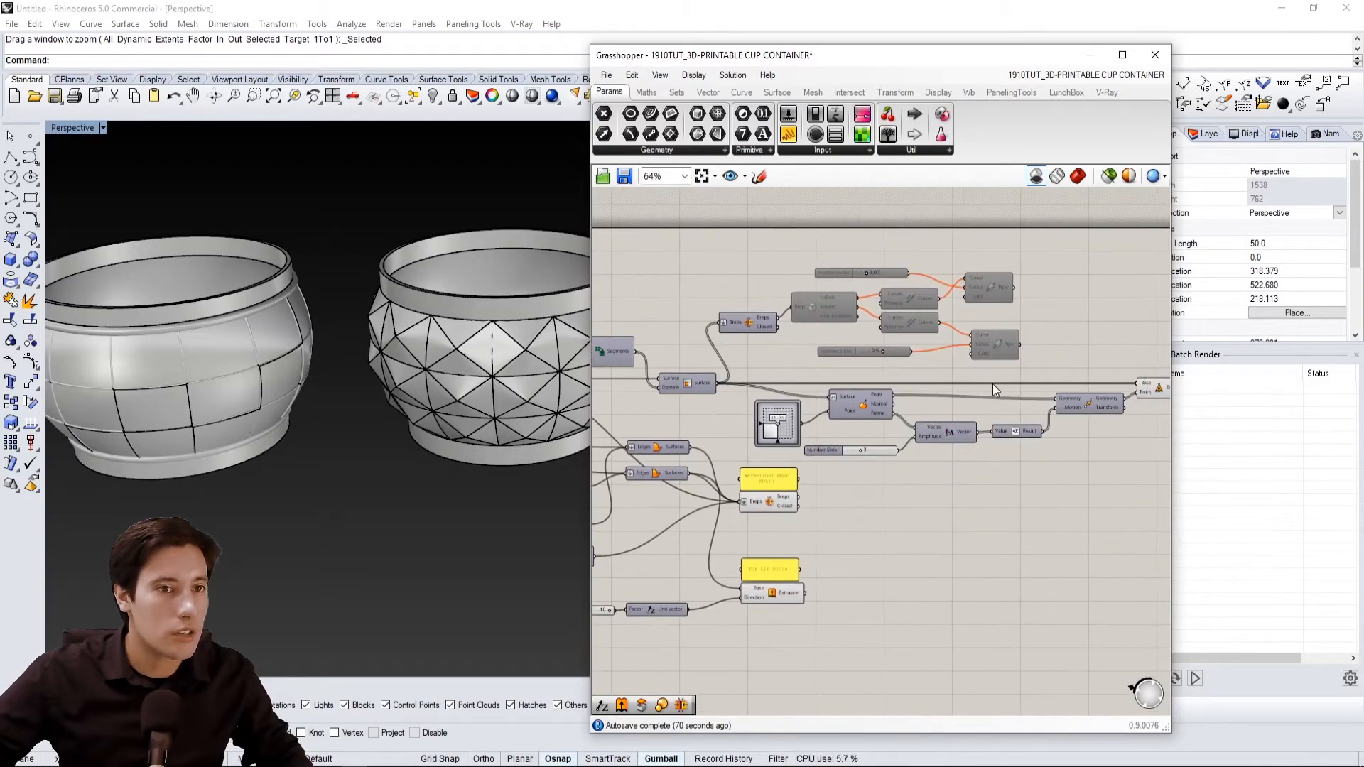
pyautogui.scroll(-1, 992, 384)
pyautogui.moveTo(755, 246); pyautogui.dragTo(1071, 373)
pyautogui.click(1080, 359)
pyautogui.moveTo(1080, 360); pyautogui.dragTo(1025, 360, button='right')
pyautogui.click(1175, 429)
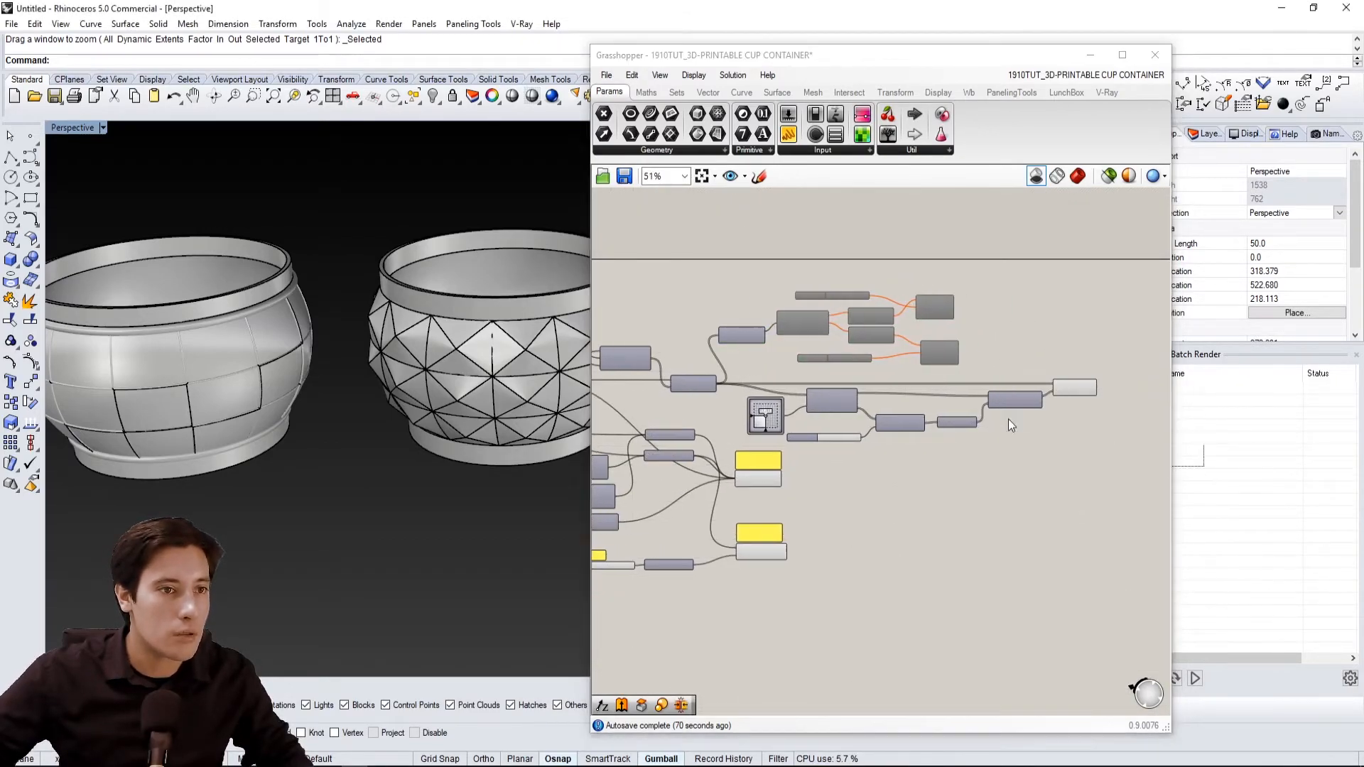
# Enlarge the Grasshopper window and trace the definition from the Base Circle Size input to the pattern branches
pyautogui.moveTo(1171, 429); pyautogui.dragTo(971, 420)
pyautogui.scroll(-2, 809, 448)
pyautogui.moveTo(719, 489); pyautogui.dragTo(987, 487, button='right')
pyautogui.scroll(2, 661, 439)
pyautogui.scroll(3, 656, 437)
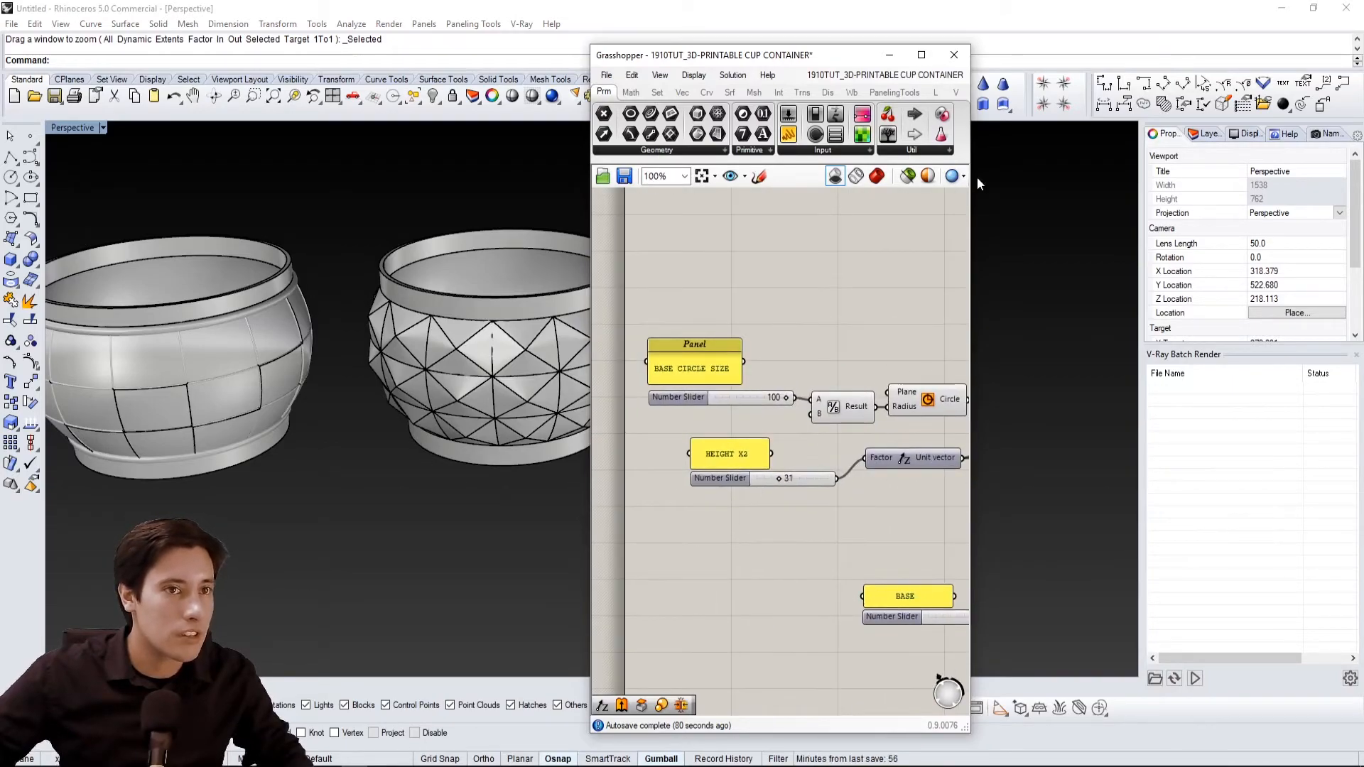
pyautogui.moveTo(971, 241); pyautogui.dragTo(1320, 241)
pyautogui.scroll(-2, 913, 263)
pyautogui.moveTo(1037, 302); pyautogui.dragTo(847, 284, button='right')
pyautogui.scroll(-4, 454, 354)
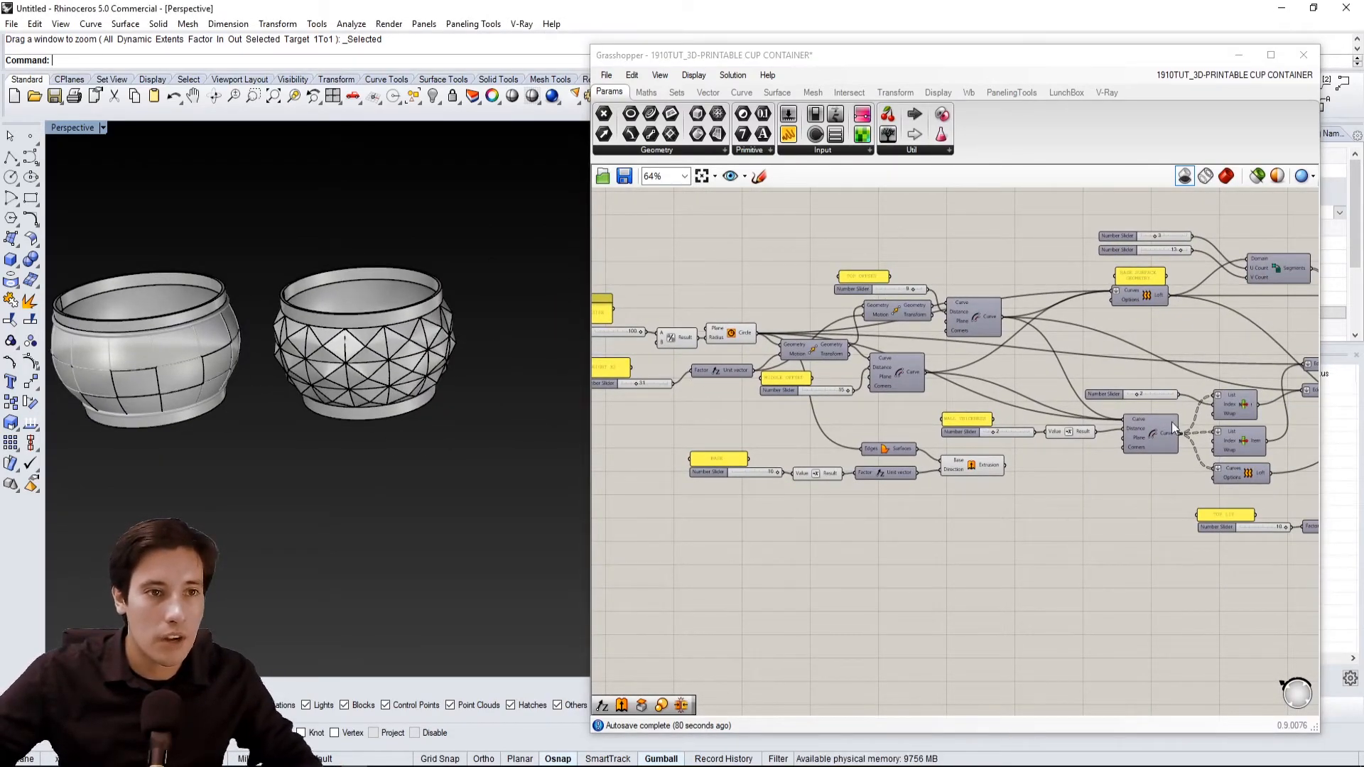
pyautogui.scroll(-1, 937, 419)
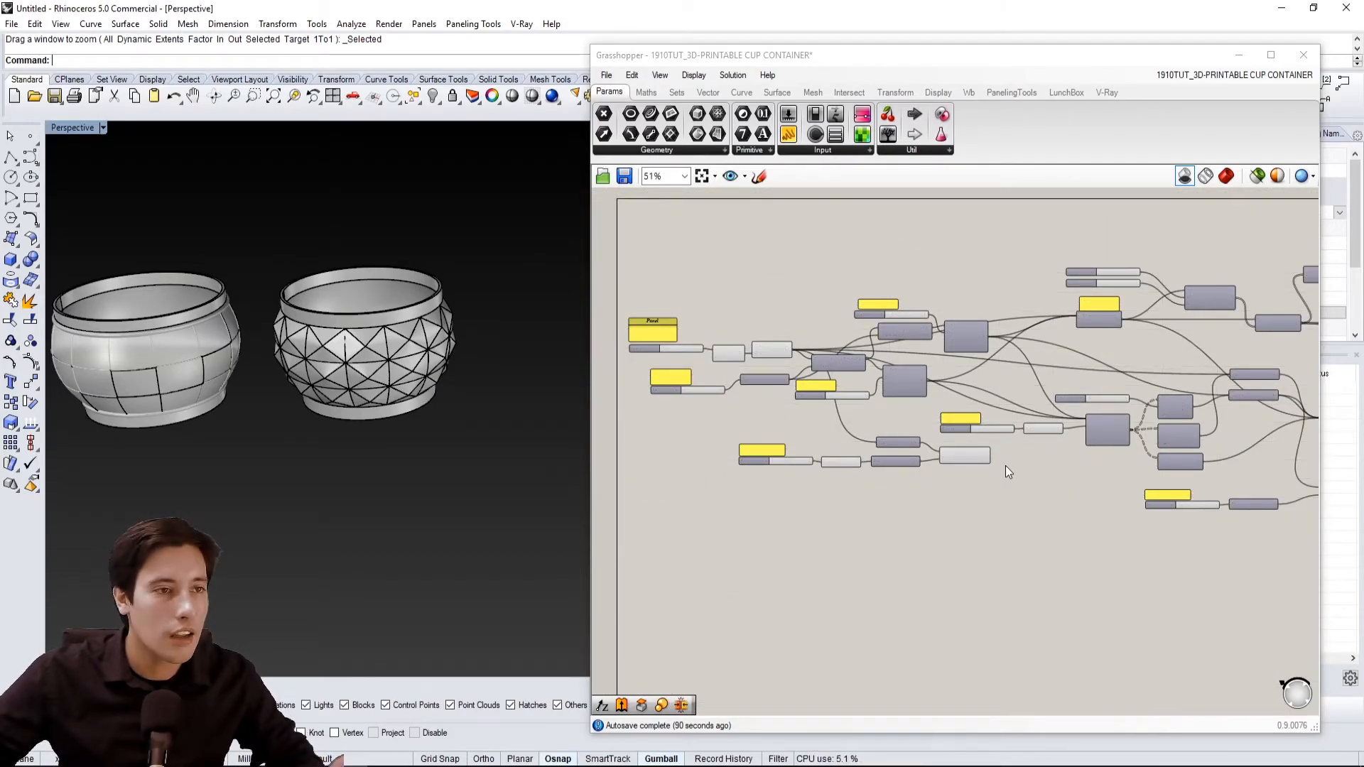
pyautogui.scroll(-1, 846, 423)
pyautogui.moveTo(974, 395); pyautogui.dragTo(647, 393, button='right')
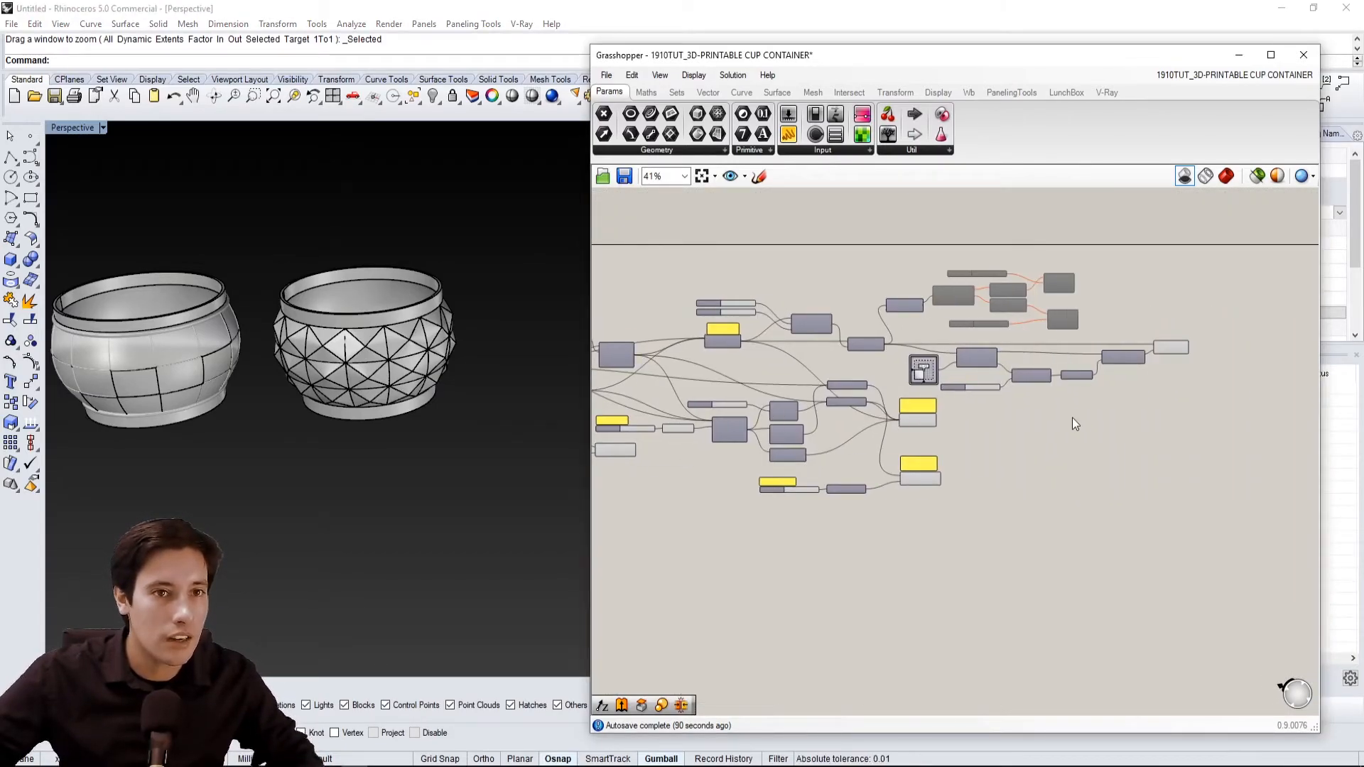
# Turn on Grasshopper's shaded preview and compare the live pot with the two baked pots
pyautogui.click(1226, 176)
pyautogui.scroll(-3, 304, 363)
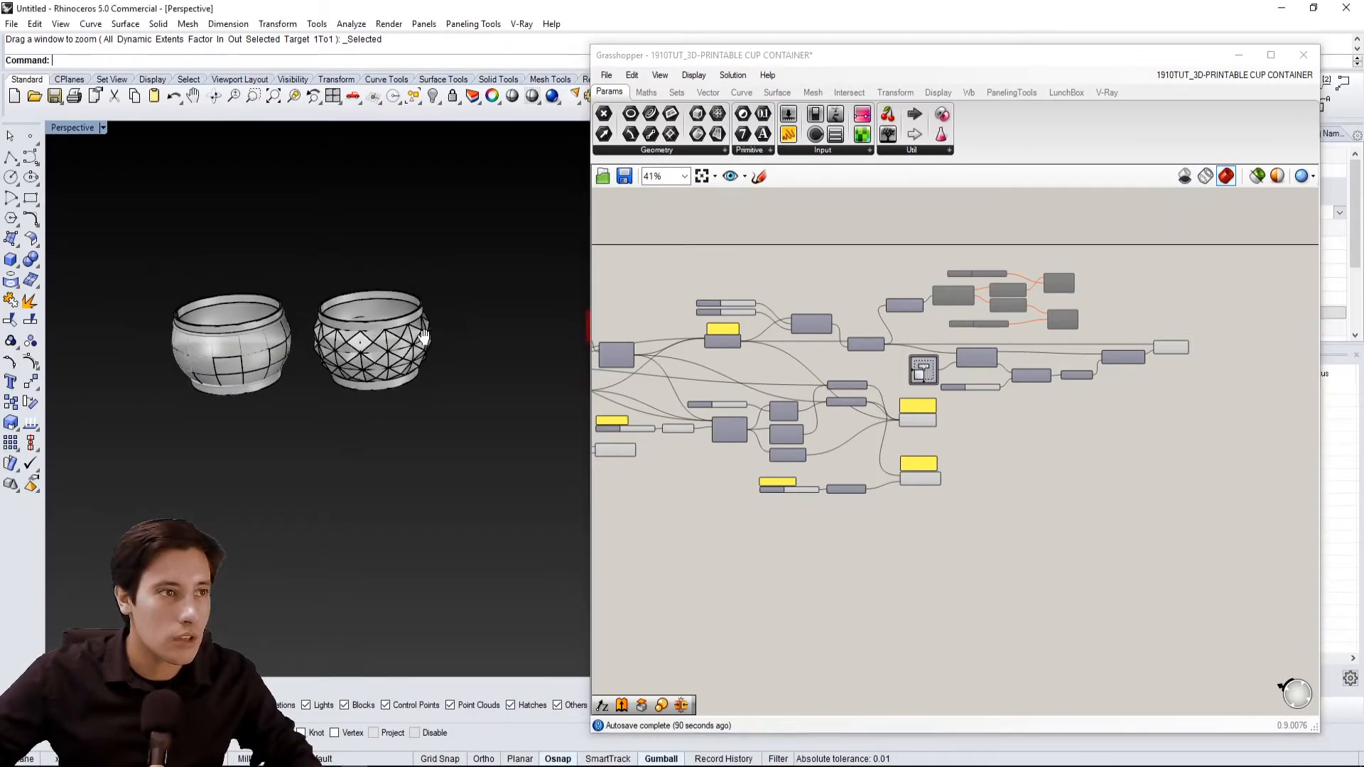
pyautogui.scroll(4, 420, 367)
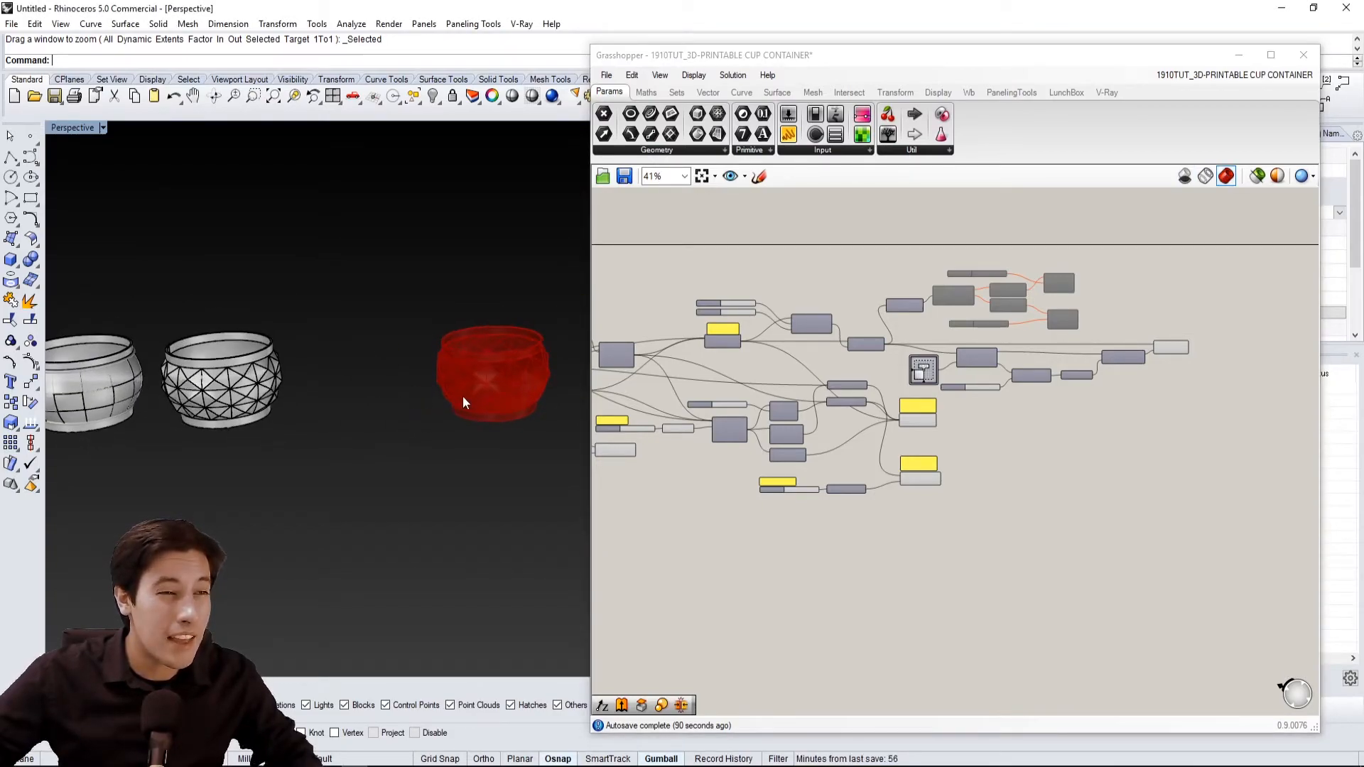
pyautogui.moveTo(479, 390); pyautogui.dragTo(482, 354, button='right')
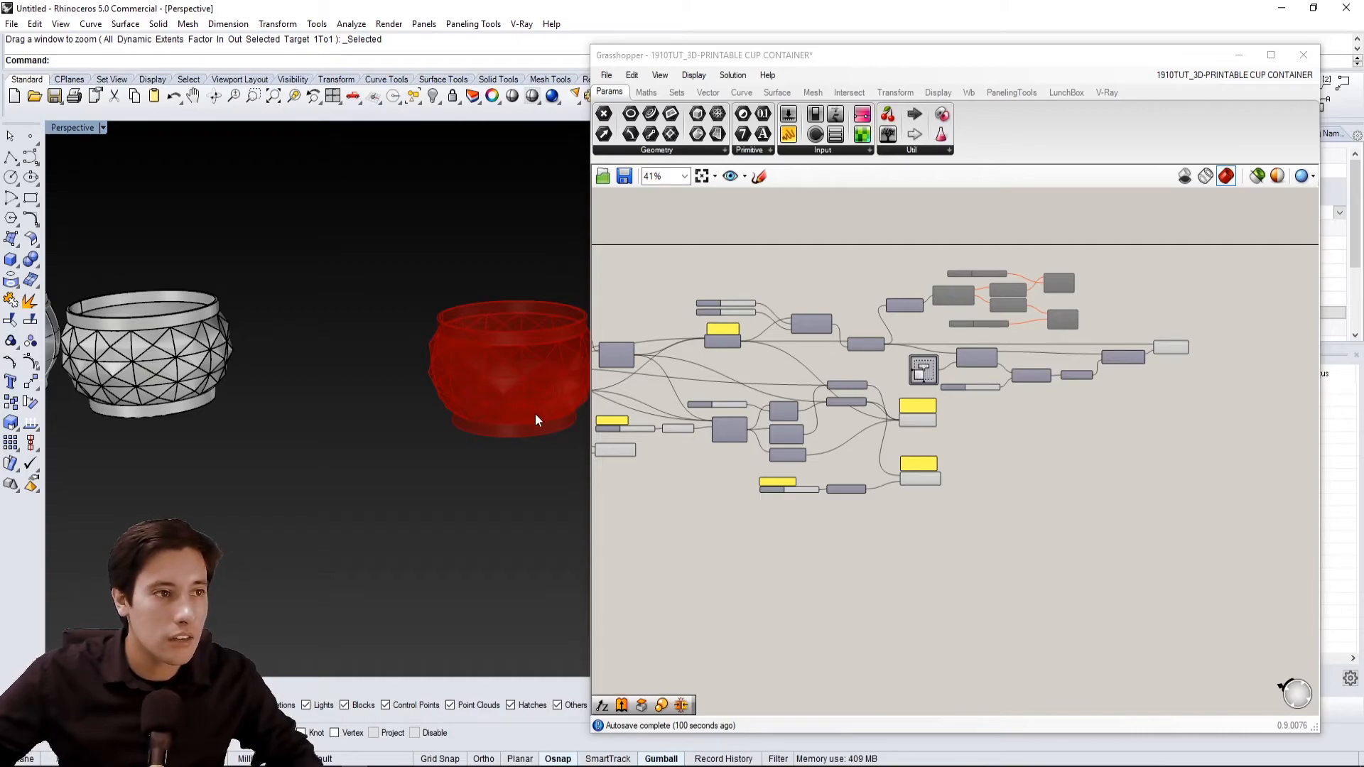
pyautogui.scroll(4, 504, 363)
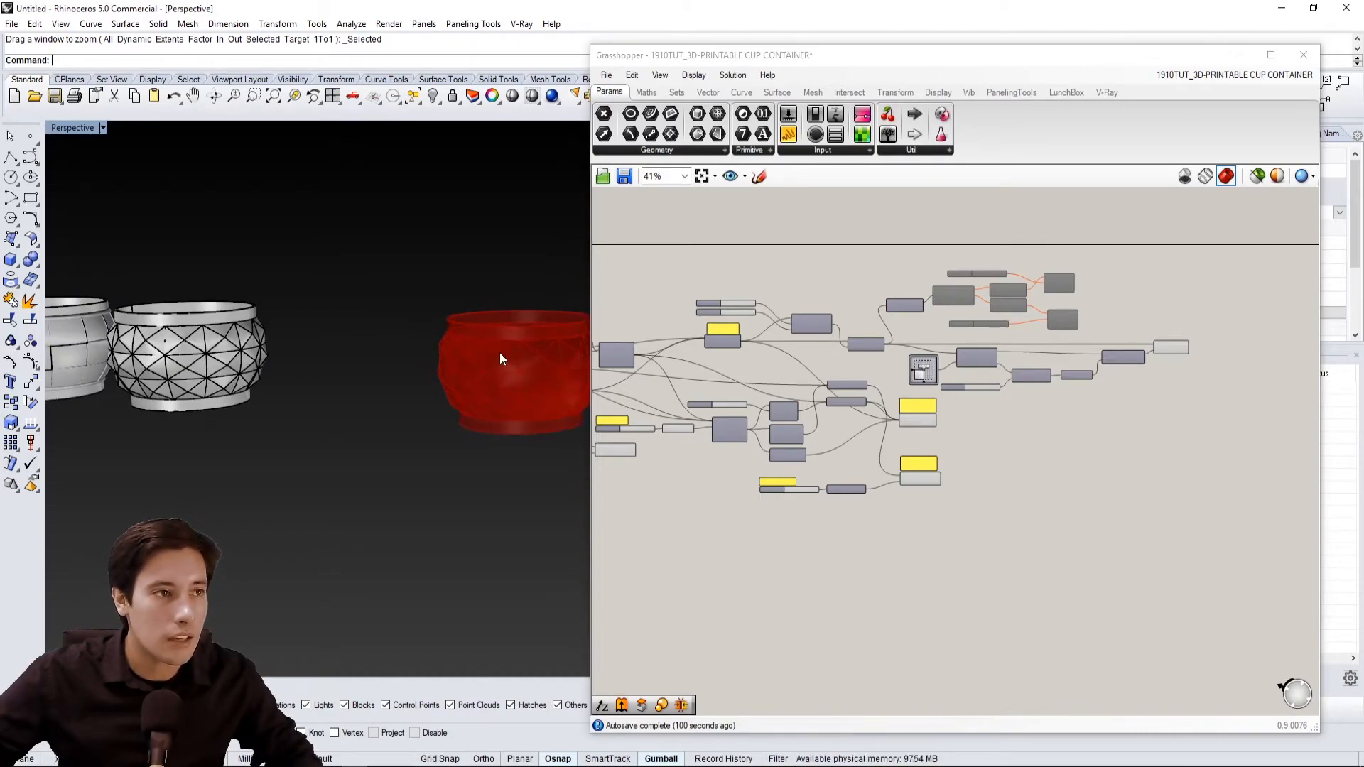
pyautogui.scroll(-5, 490, 359)
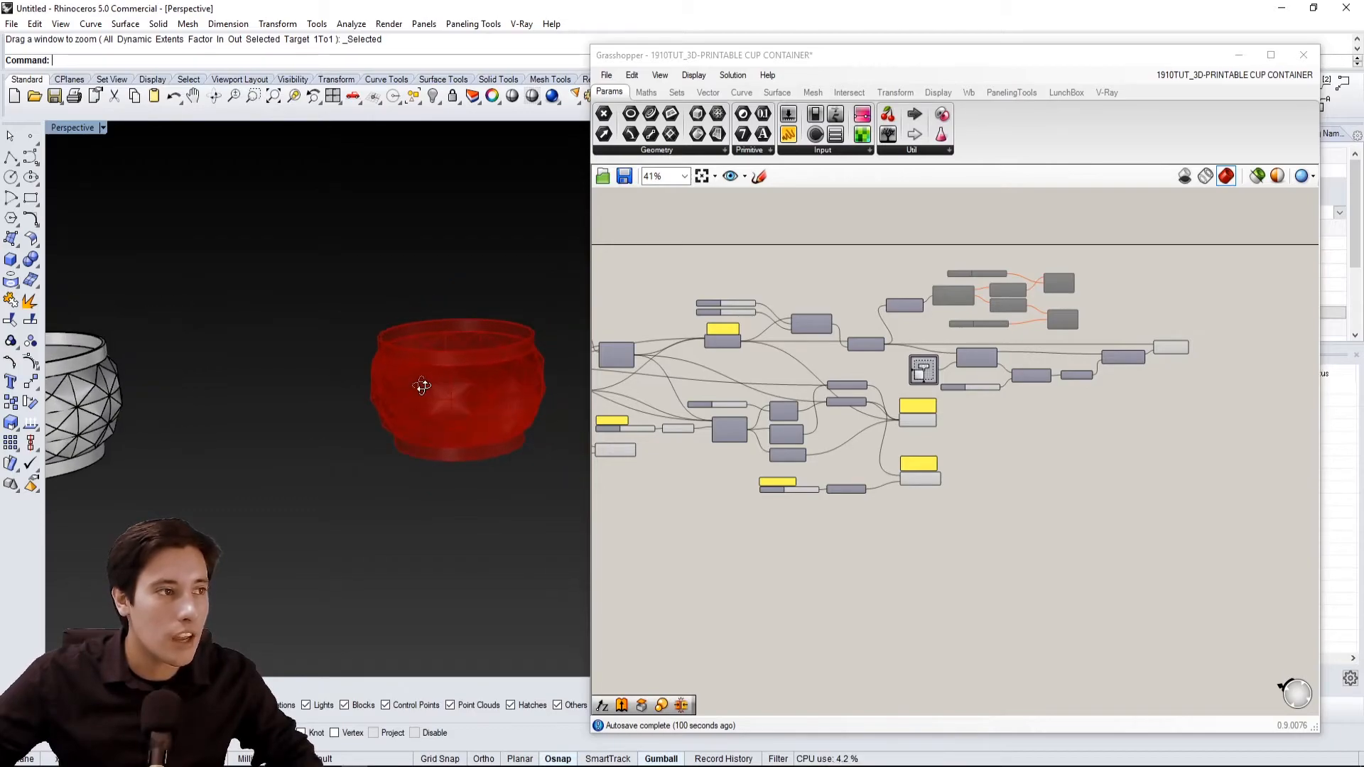
pyautogui.keyDown('shift'); pyautogui.moveTo(320, 399); pyautogui.dragTo(429, 326, button='right'); pyautogui.keyUp('shift')
# Disable the point-extrusion component at the end of the panel pattern branch
pyautogui.click(881, 546)
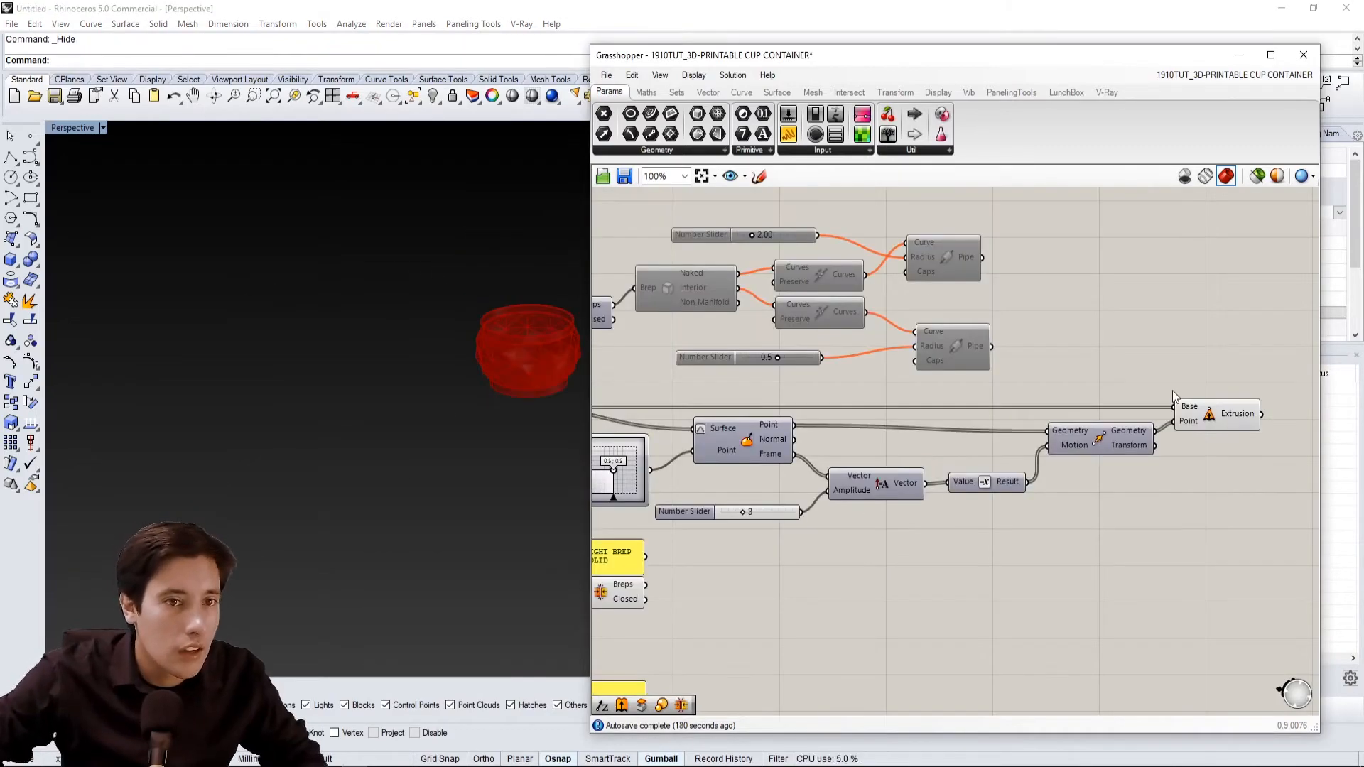
pyautogui.moveTo(1268, 489); pyautogui.dragTo(1235, 443, button='right')
pyautogui.moveTo(1273, 455); pyautogui.dragTo(1311, 331)
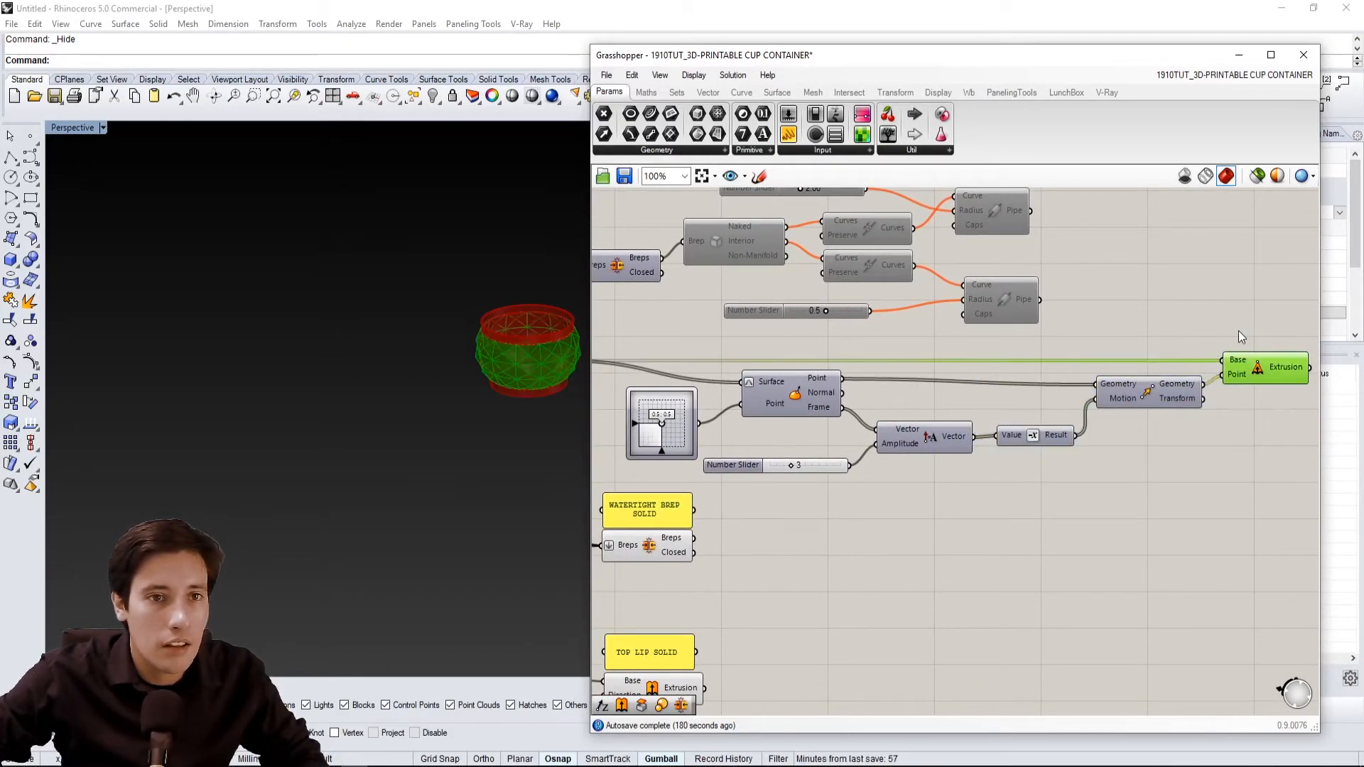
pyautogui.moveTo(1240, 335); pyautogui.dragTo(1064, 340, button='right')
pyautogui.scroll(5, 1064, 340)
pyautogui.middleClick(1030, 391)
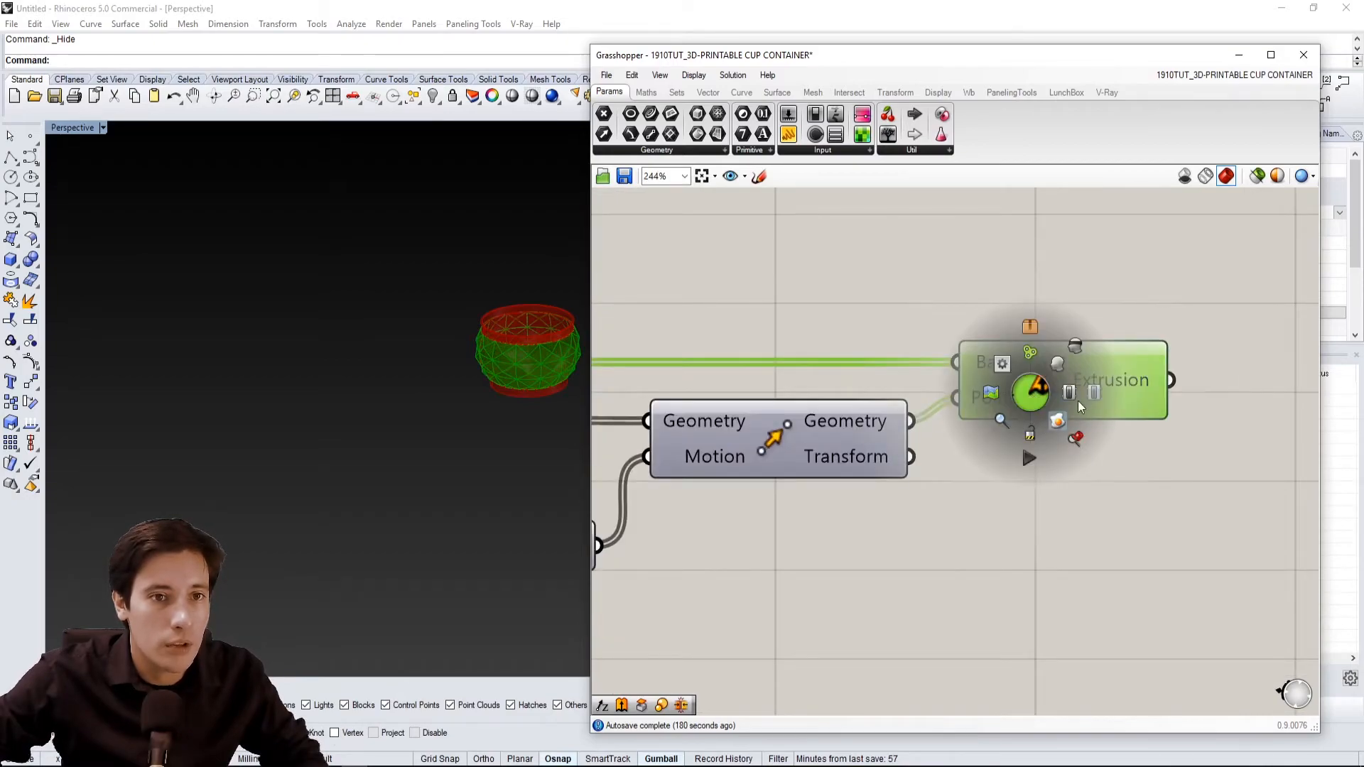
pyautogui.click(1095, 395)
pyautogui.click(1086, 324)
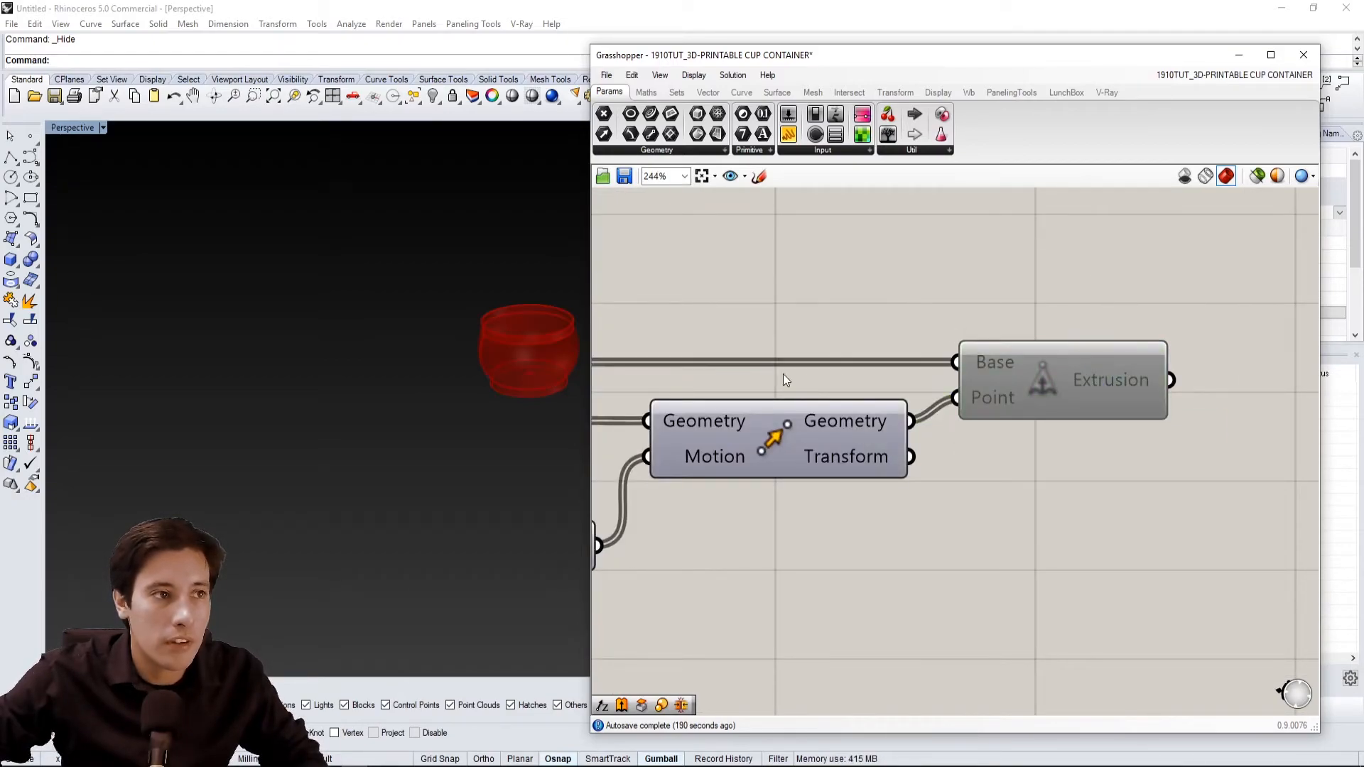
# Preview the Move component's offset points on the pot wall, examine them, and hide that preview again
pyautogui.scroll(-5, 963, 327)
pyautogui.click(1001, 365)
pyautogui.rightClick(1000, 365)
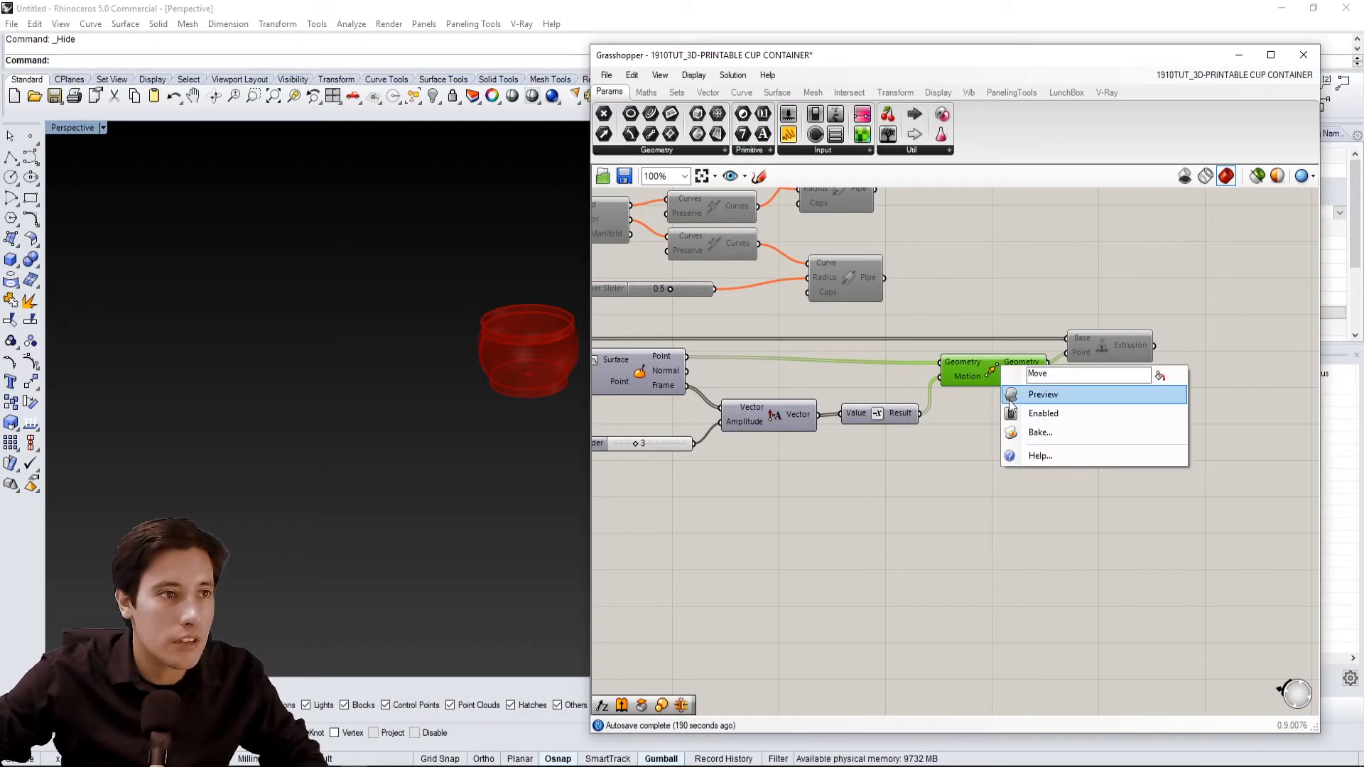
pyautogui.click(1036, 393)
pyautogui.moveTo(544, 348); pyautogui.dragTo(284, 363, button='right')
pyautogui.scroll(4, 488, 407)
pyautogui.scroll(4, 378, 381)
pyautogui.scroll(-2, 808, 357)
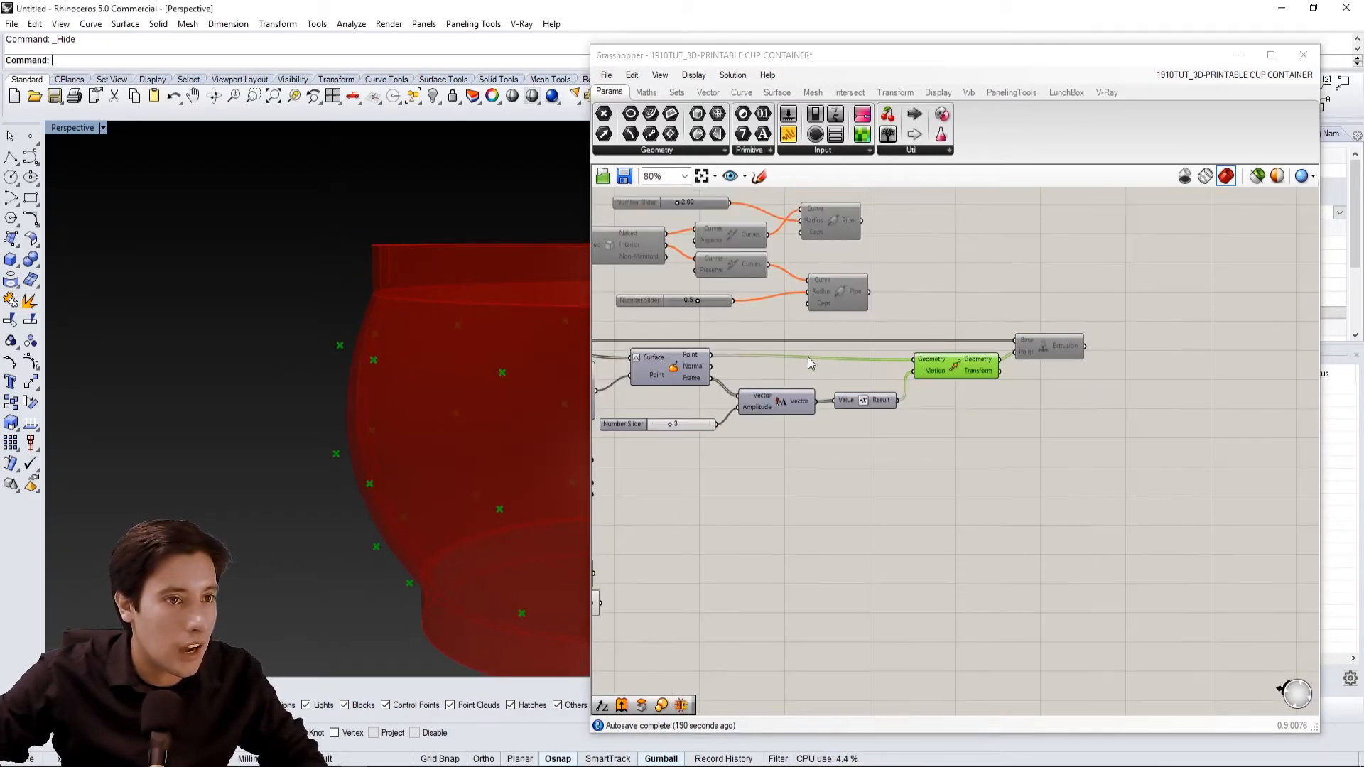
pyautogui.rightClick(1021, 400)
pyautogui.click(1044, 429)
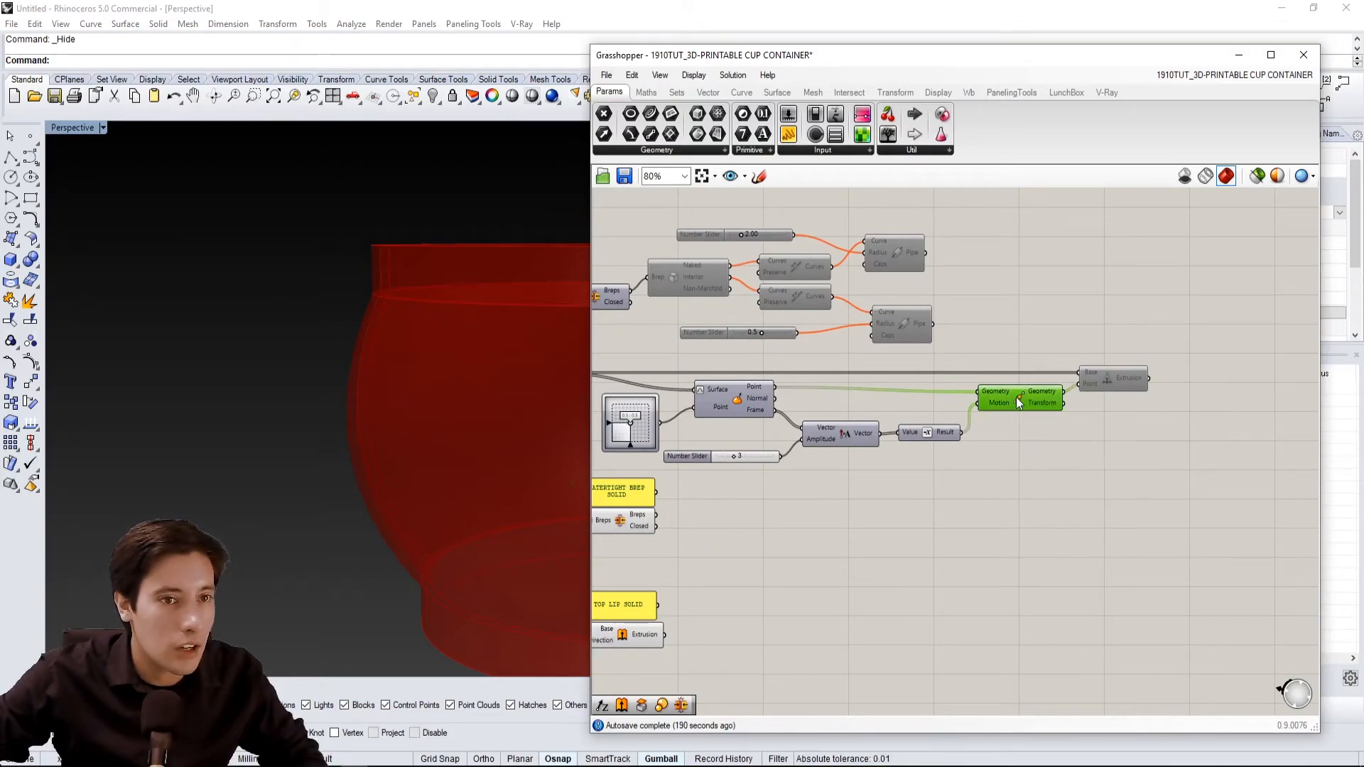
# Show the Evaluate Surface preview and examine the evaluated points and frames around the pot wall
pyautogui.moveTo(736, 408); pyautogui.dragTo(744, 409)
pyautogui.rightClick(748, 399)
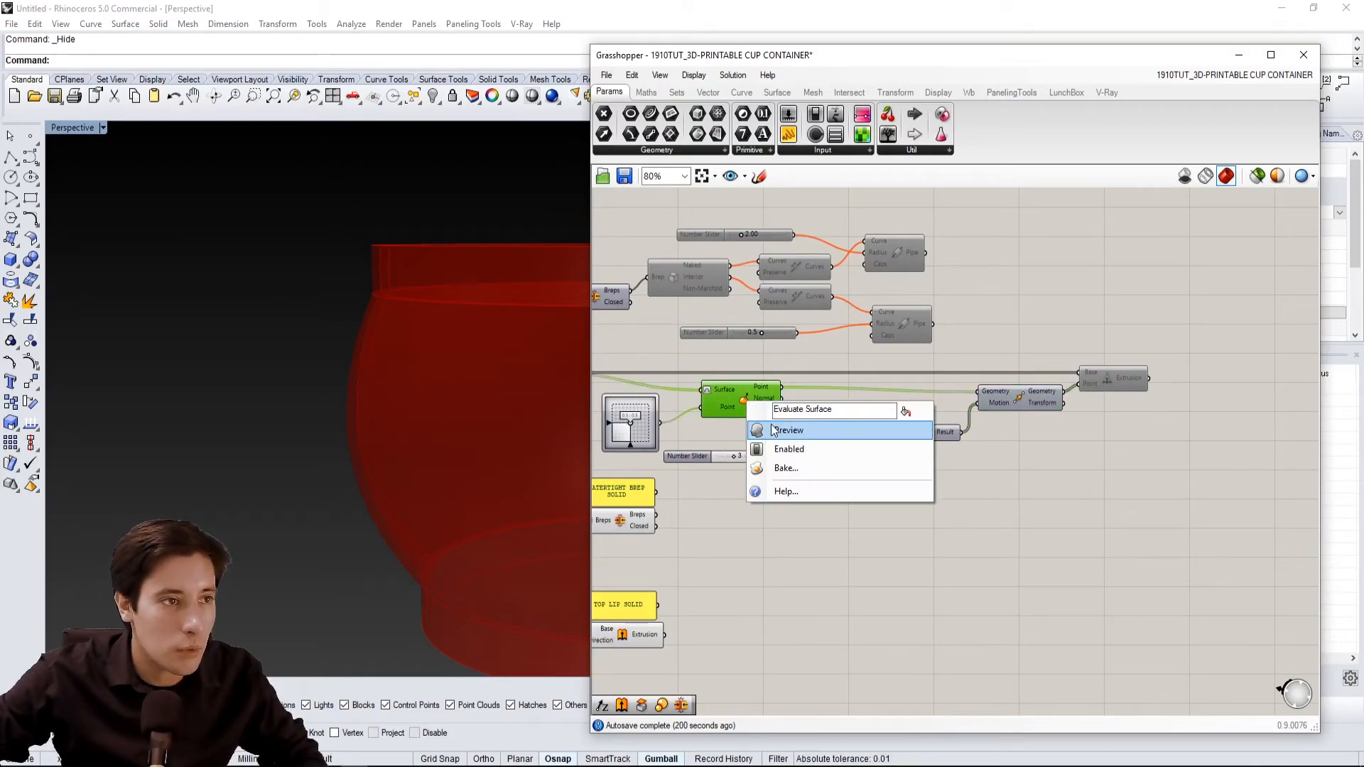
pyautogui.click(782, 430)
pyautogui.moveTo(483, 385); pyautogui.dragTo(418, 390, button='right')
pyautogui.moveTo(403, 514); pyautogui.dragTo(434, 523, button='right')
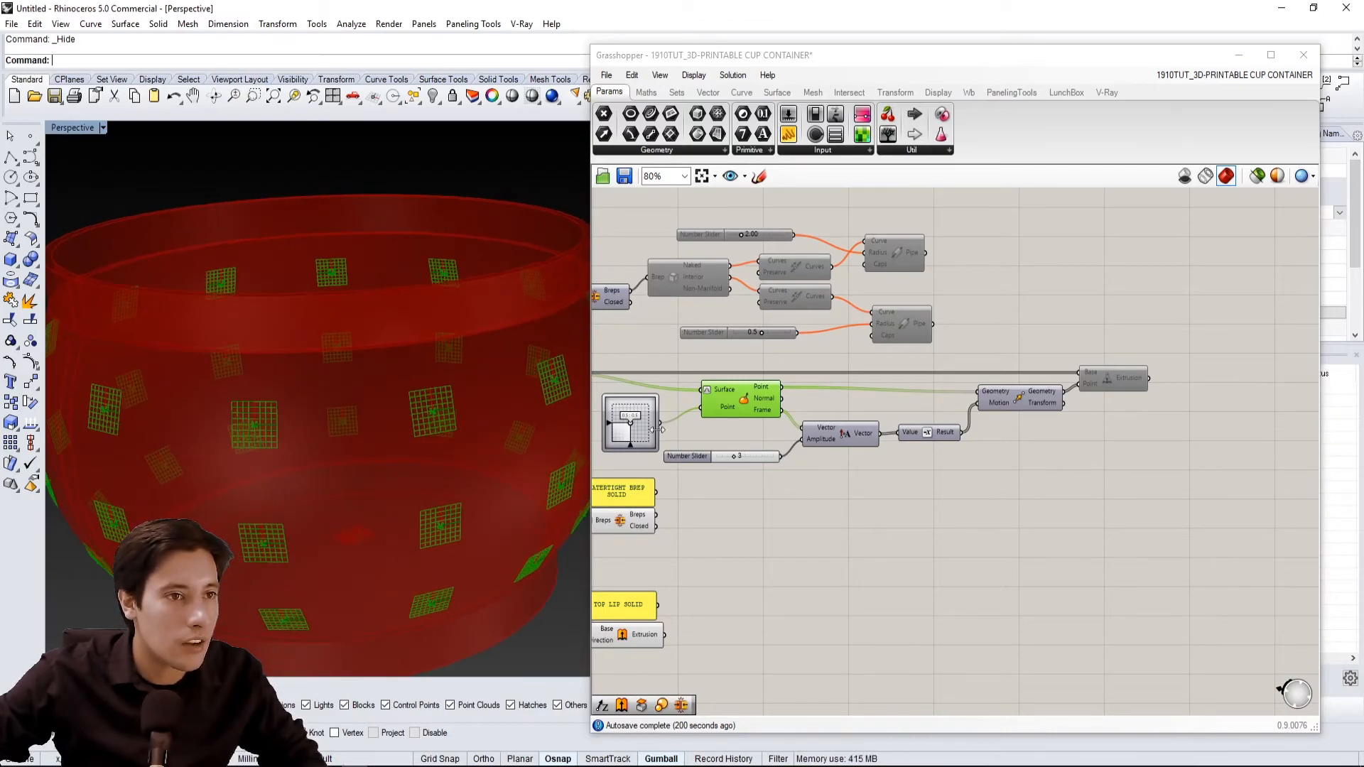
# Add a Sphere component below the Move component and connect Evaluate Surface's Point output to its Base input
pyautogui.click(1013, 334)
pyautogui.doubleClick(1025, 320)
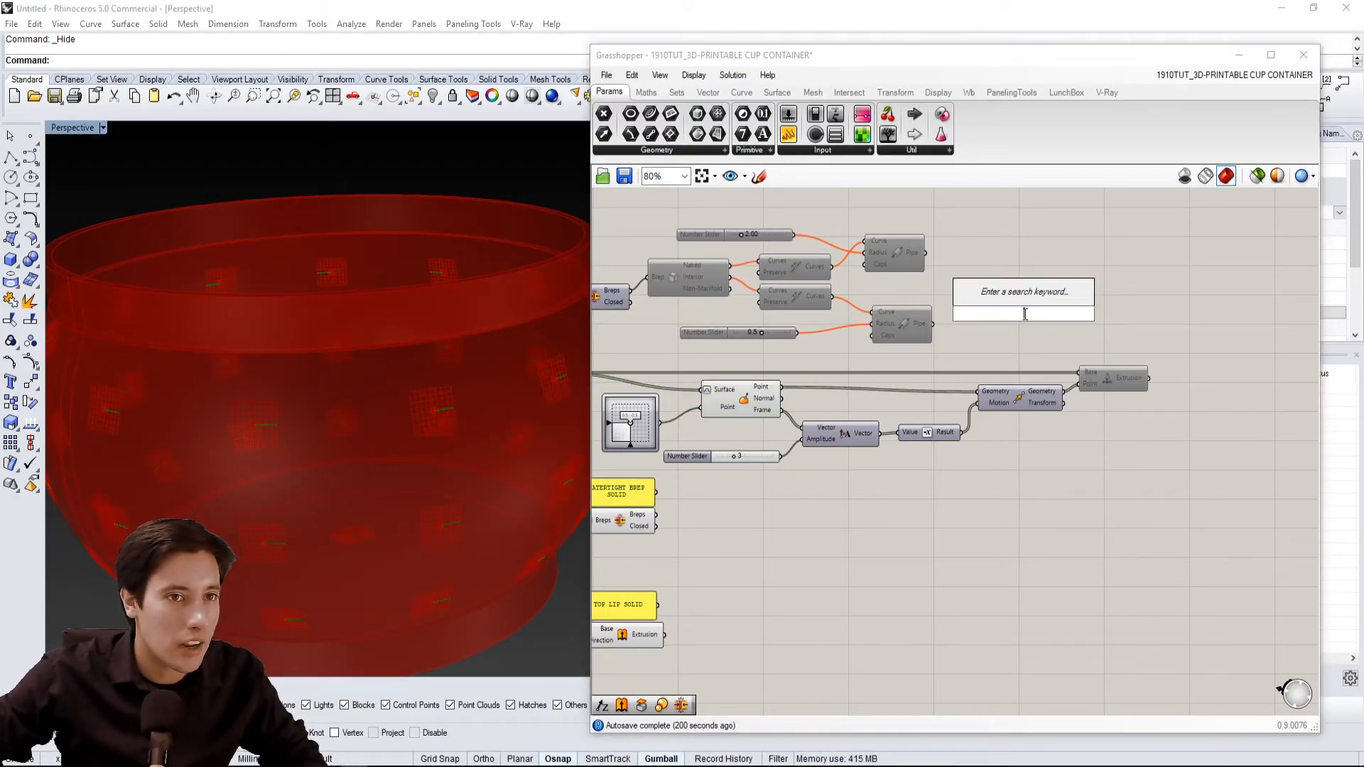
pyautogui.doubleClick(1038, 429)
pyautogui.write('sphere')
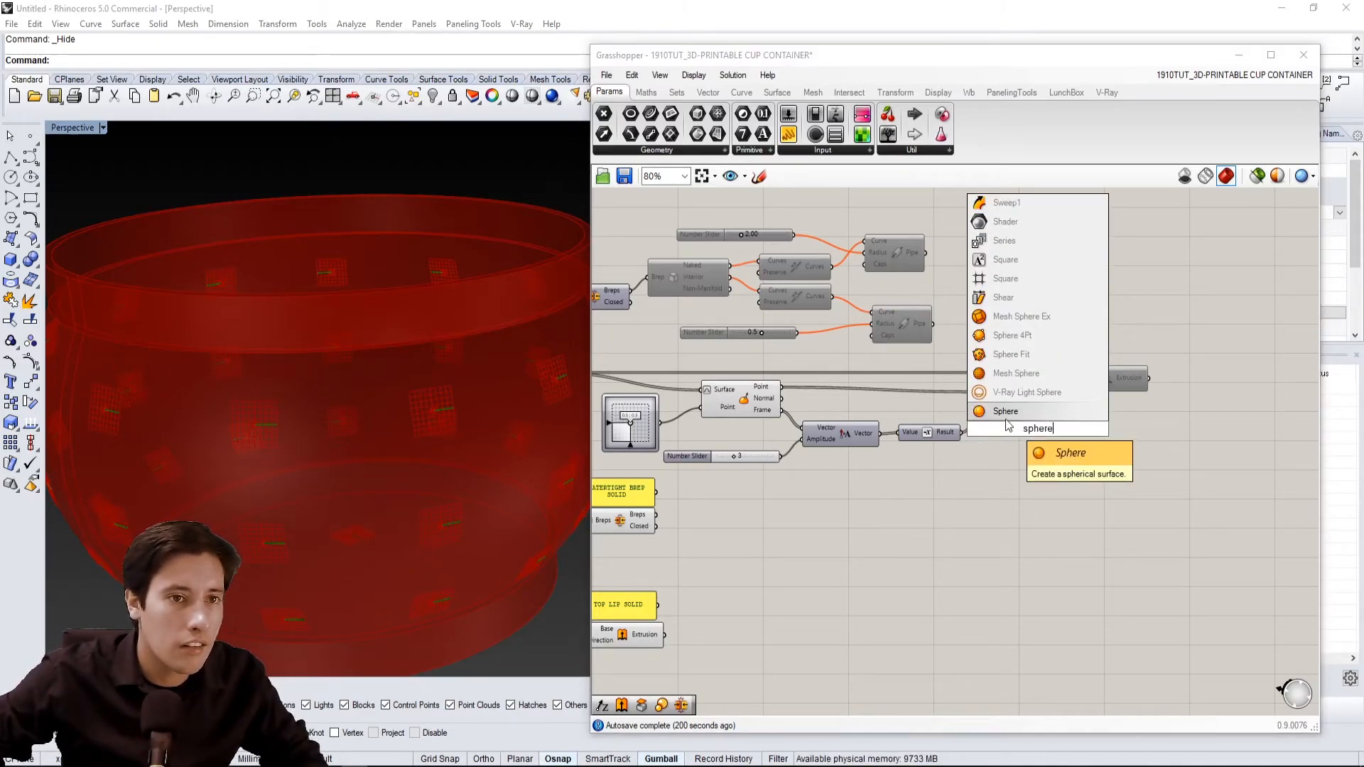
pyautogui.press('Return')
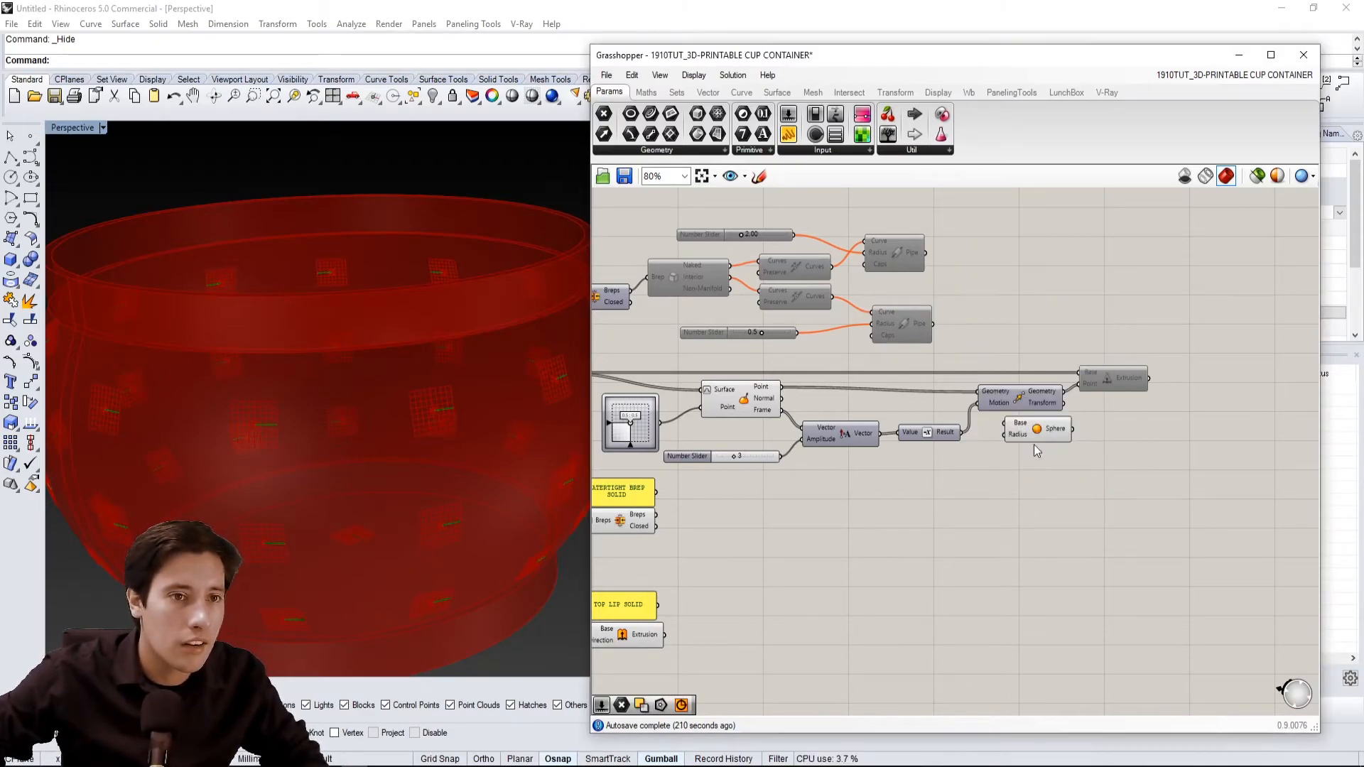
pyautogui.moveTo(1034, 446); pyautogui.dragTo(1066, 549)
pyautogui.moveTo(782, 387); pyautogui.dragTo(1037, 526)
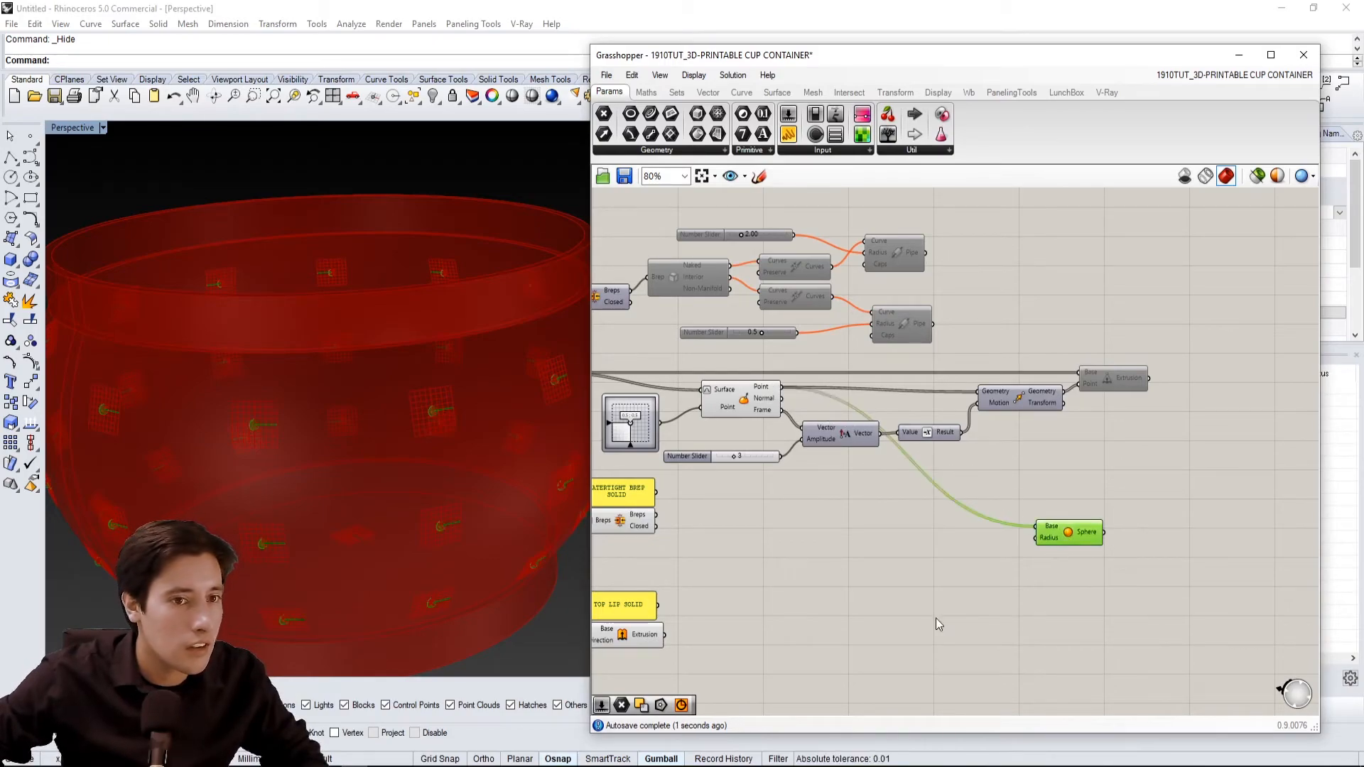
# Add a number slider with the value 3 and connect it to the Sphere's Radius input
pyautogui.doubleClick(954, 548)
pyautogui.write('3')
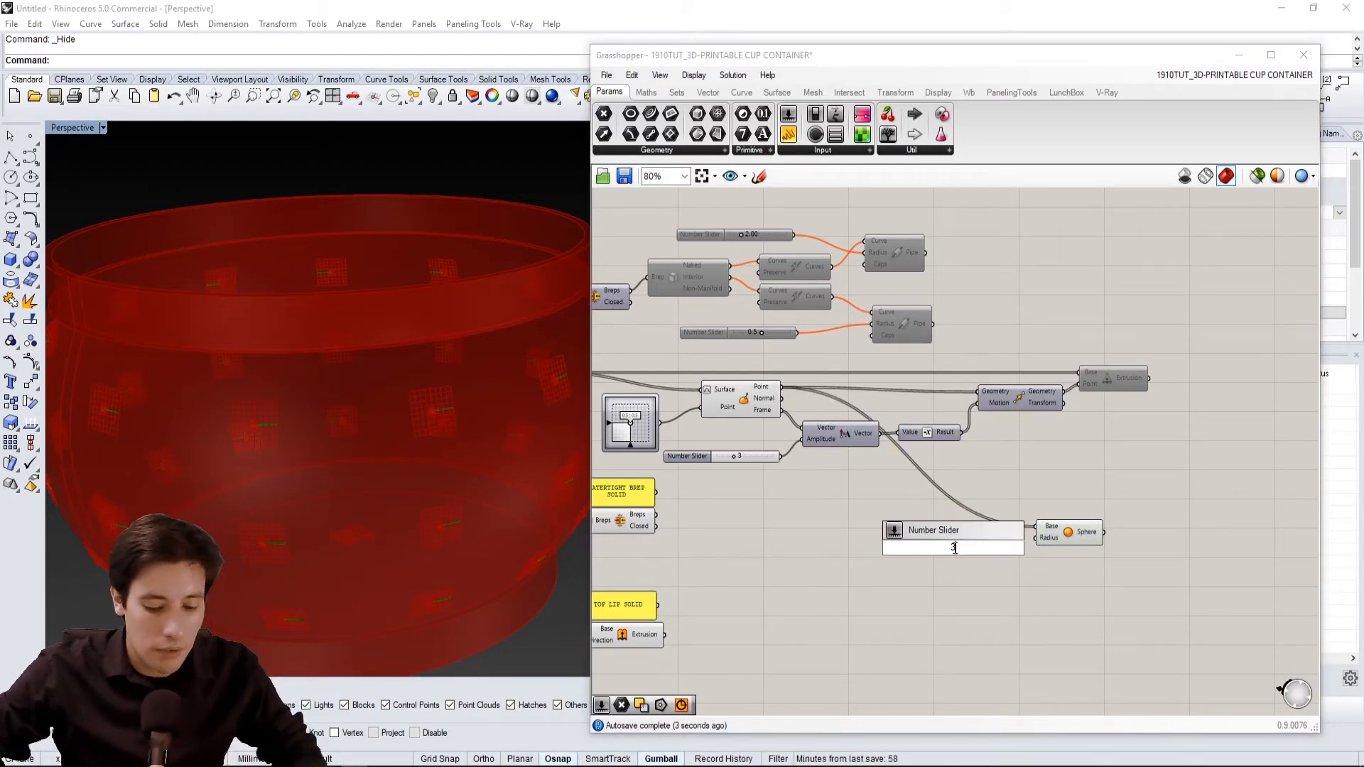
pyautogui.press('Return')
pyautogui.moveTo(1033, 544); pyautogui.dragTo(1078, 517)
pyautogui.click(1017, 494)
# Hide the Evaluate Surface preview so that only the spheres show on the pot wall
pyautogui.moveTo(358, 430); pyautogui.dragTo(305, 336, button='right')
pyautogui.moveTo(730, 419); pyautogui.dragTo(731, 407)
pyautogui.middleClick(730, 406)
pyautogui.click(765, 378)
pyautogui.scroll(-5, 469, 356)
pyautogui.moveTo(426, 345); pyautogui.dragTo(453, 338, button='right')
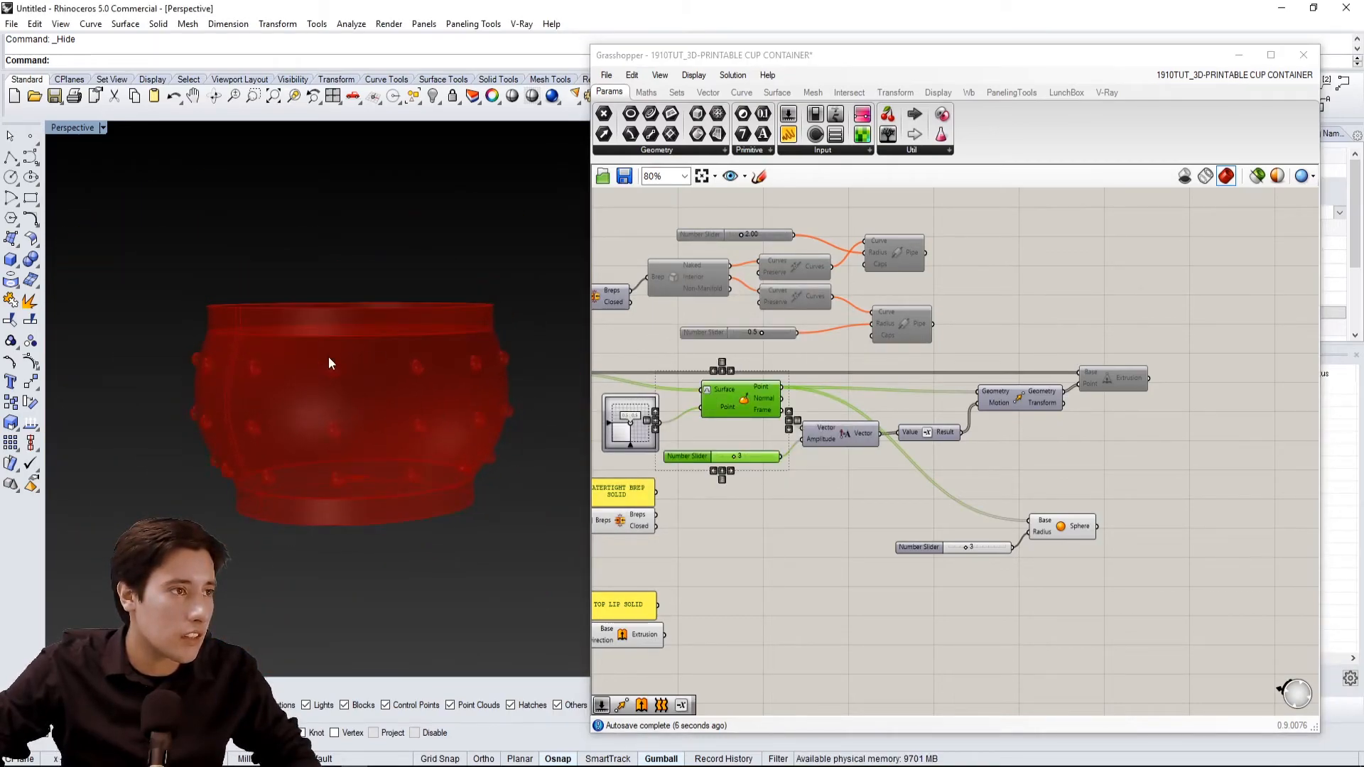
# Set the U Count slider of the base surface's domain division to 5
pyautogui.scroll(3, 122, 394)
pyautogui.scroll(-5, 385, 476)
pyautogui.moveTo(387, 476); pyautogui.dragTo(479, 437, button='right')
pyautogui.scroll(4, 479, 437)
pyautogui.moveTo(773, 520); pyautogui.dragTo(1041, 525, button='right')
pyautogui.click(769, 398)
pyautogui.moveTo(769, 398); pyautogui.dragTo(1036, 415, button='right')
pyautogui.scroll(4, 838, 352)
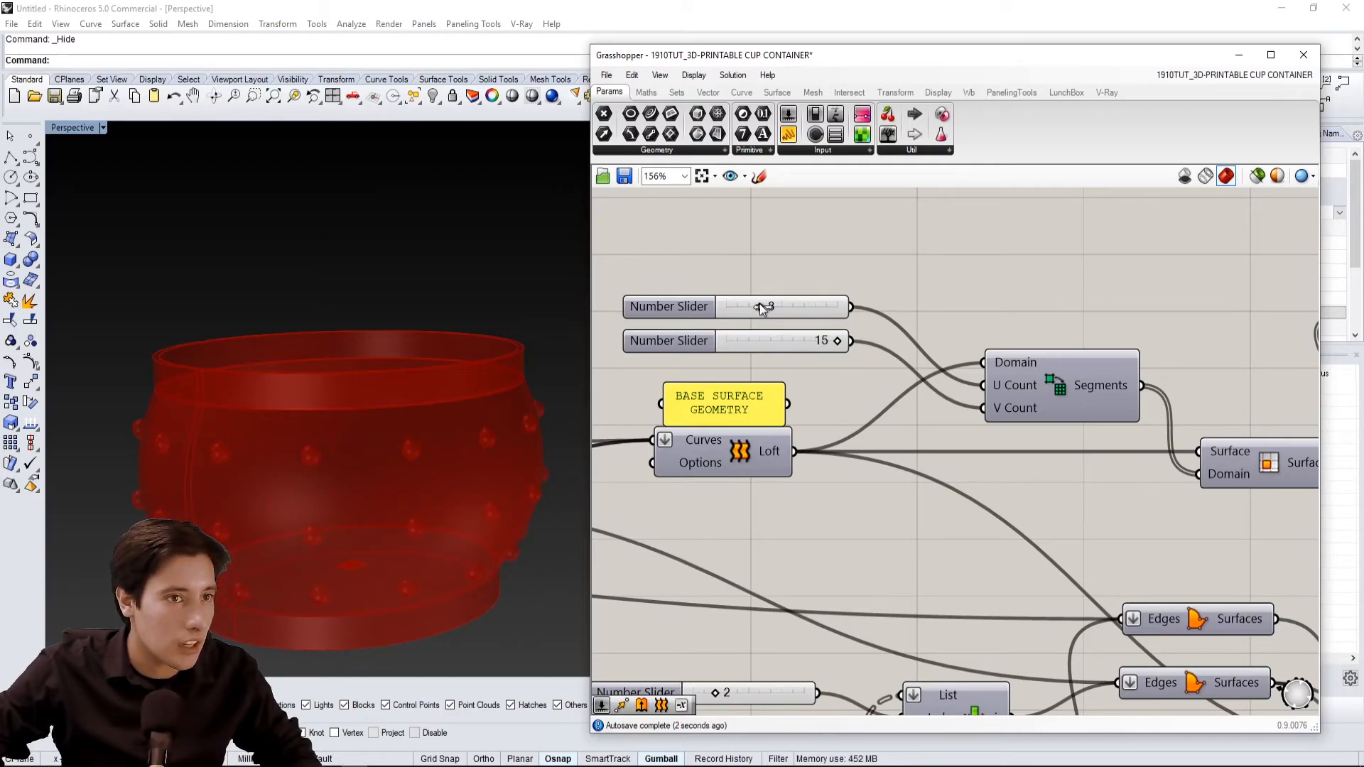
pyautogui.moveTo(775, 304); pyautogui.dragTo(782, 307)
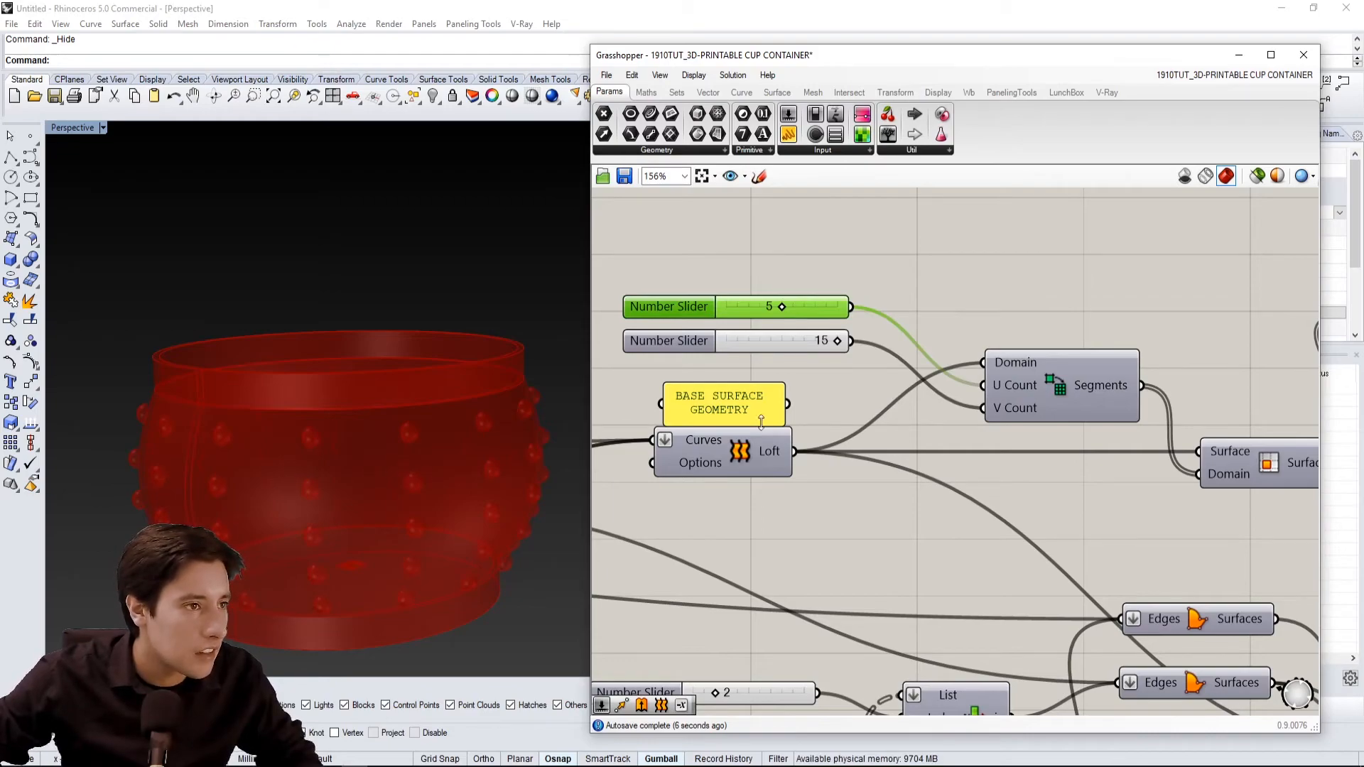
# Set the Sphere's radius slider to 2
pyautogui.scroll(-5, 754, 428)
pyautogui.moveTo(944, 467); pyautogui.dragTo(792, 400, button='right')
pyautogui.scroll(7, 1137, 471)
pyautogui.click(982, 472)
pyautogui.doubleClick(982, 471)
pyautogui.write('2')
pyautogui.press('Return')
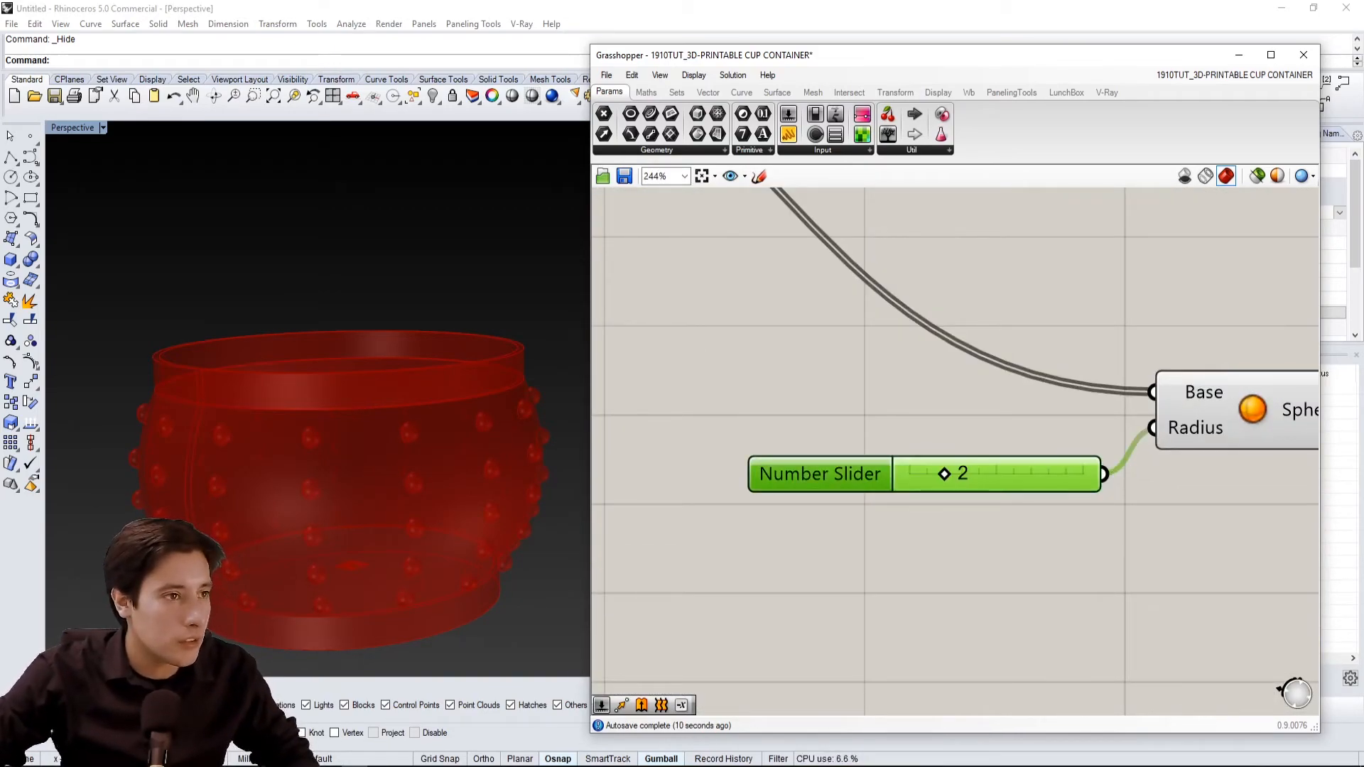
# Move the Sphere component and its radius slider together, closer to the Evaluate Surface branch
pyautogui.moveTo(269, 411); pyautogui.dragTo(337, 497, button='right')
pyautogui.click(808, 394)
pyautogui.scroll(-1, 808, 395)
pyautogui.moveTo(808, 394); pyautogui.dragTo(795, 441, button='right')
pyautogui.moveTo(1108, 576); pyautogui.dragTo(808, 372)
pyautogui.scroll(-2, 938, 447)
pyautogui.moveTo(937, 447); pyautogui.dragTo(1061, 522, button='right')
pyautogui.moveTo(977, 559); pyautogui.dragTo(780, 505)
pyautogui.click(739, 502)
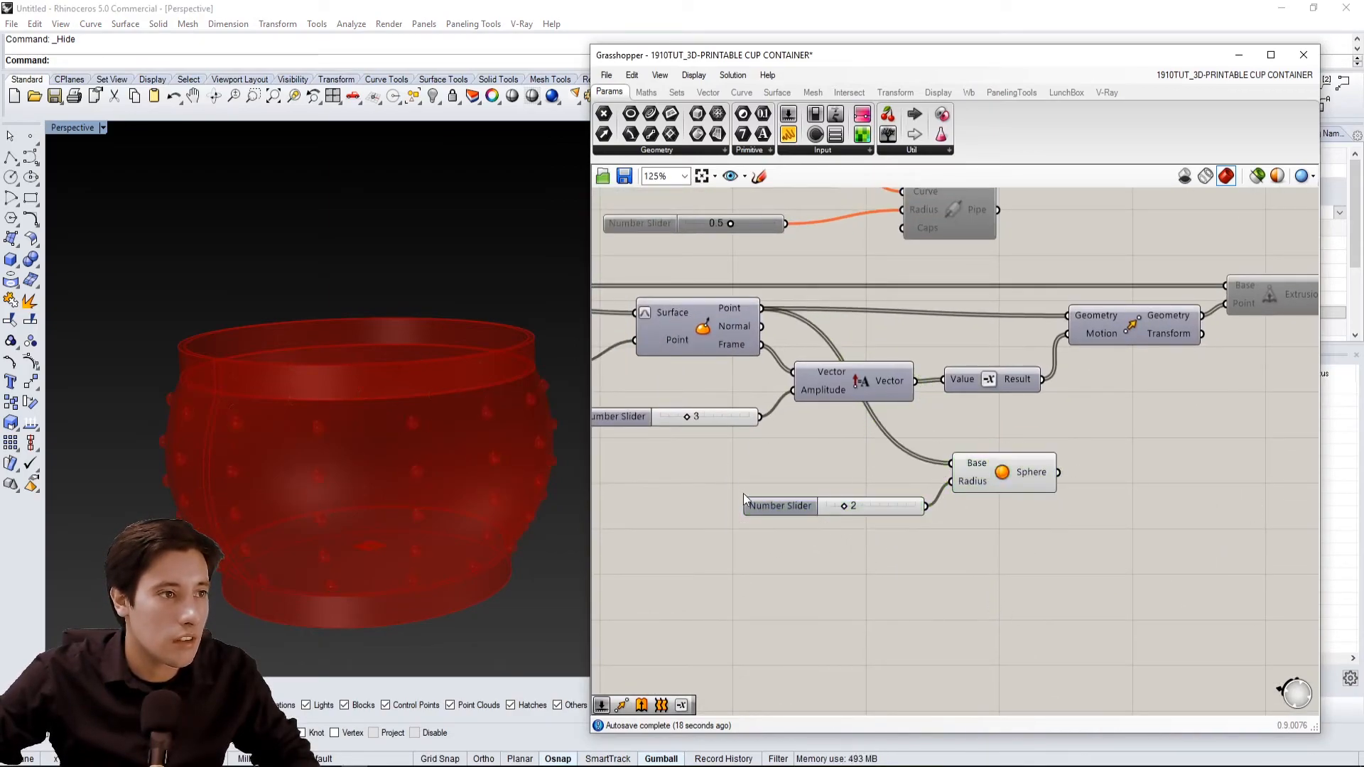
# Inspect the spheres on the pot wall and save the Grasshopper definition
pyautogui.moveTo(512, 455); pyautogui.dragTo(448, 398, button='right')
pyautogui.scroll(3, 744, 424)
pyautogui.moveTo(711, 426); pyautogui.dragTo(708, 447, button='right')
pyautogui.moveTo(259, 429); pyautogui.dragTo(213, 421, button='right')
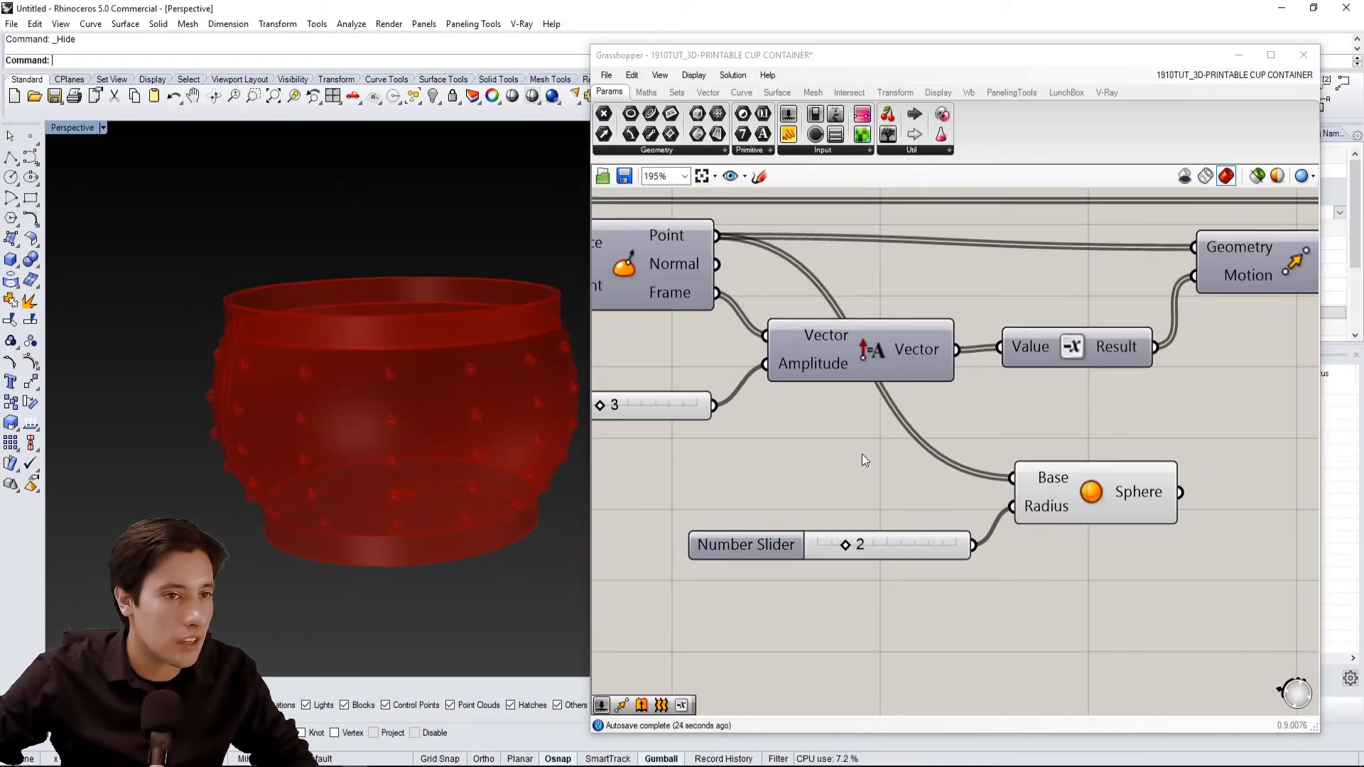
pyautogui.scroll(-4, 874, 462)
pyautogui.click(1099, 496)
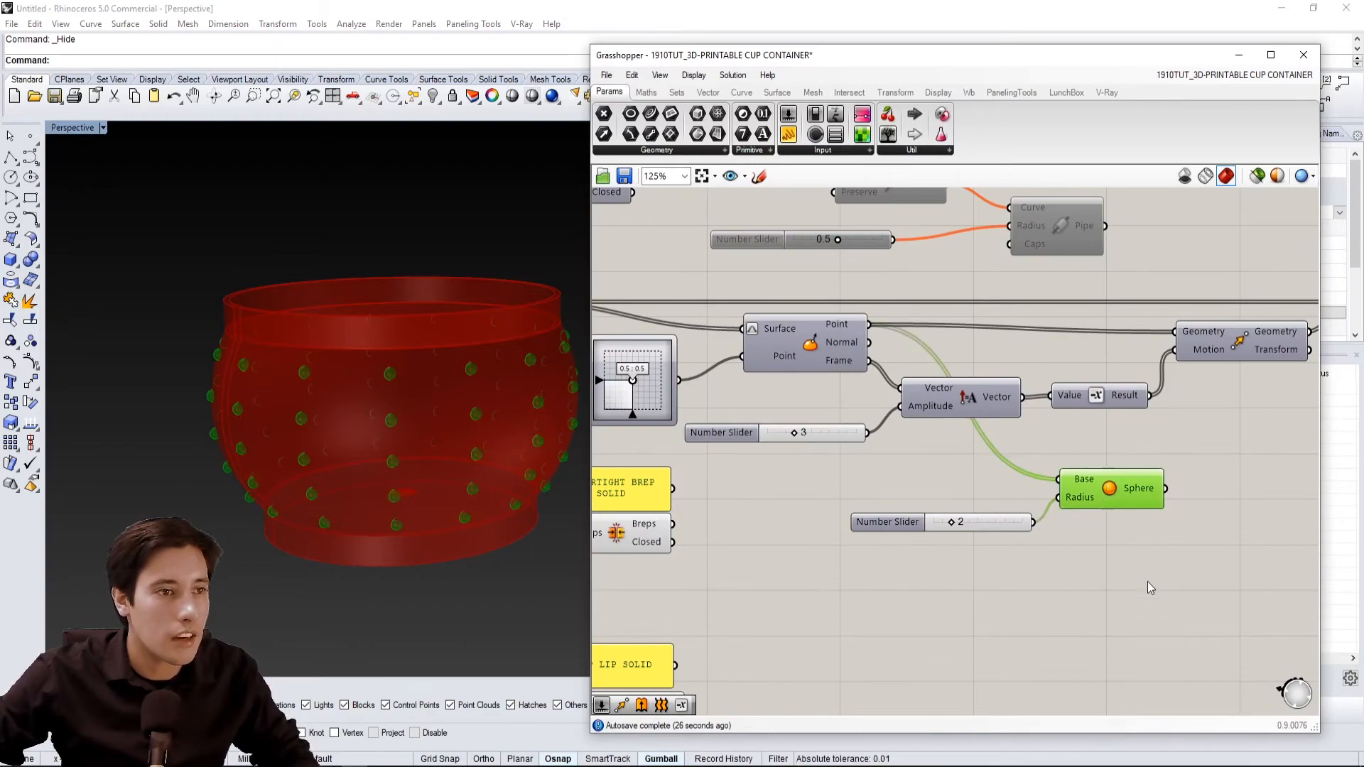
pyautogui.click(1151, 580)
pyautogui.scroll(-4, 1144, 562)
pyautogui.doubleClick(1104, 493)
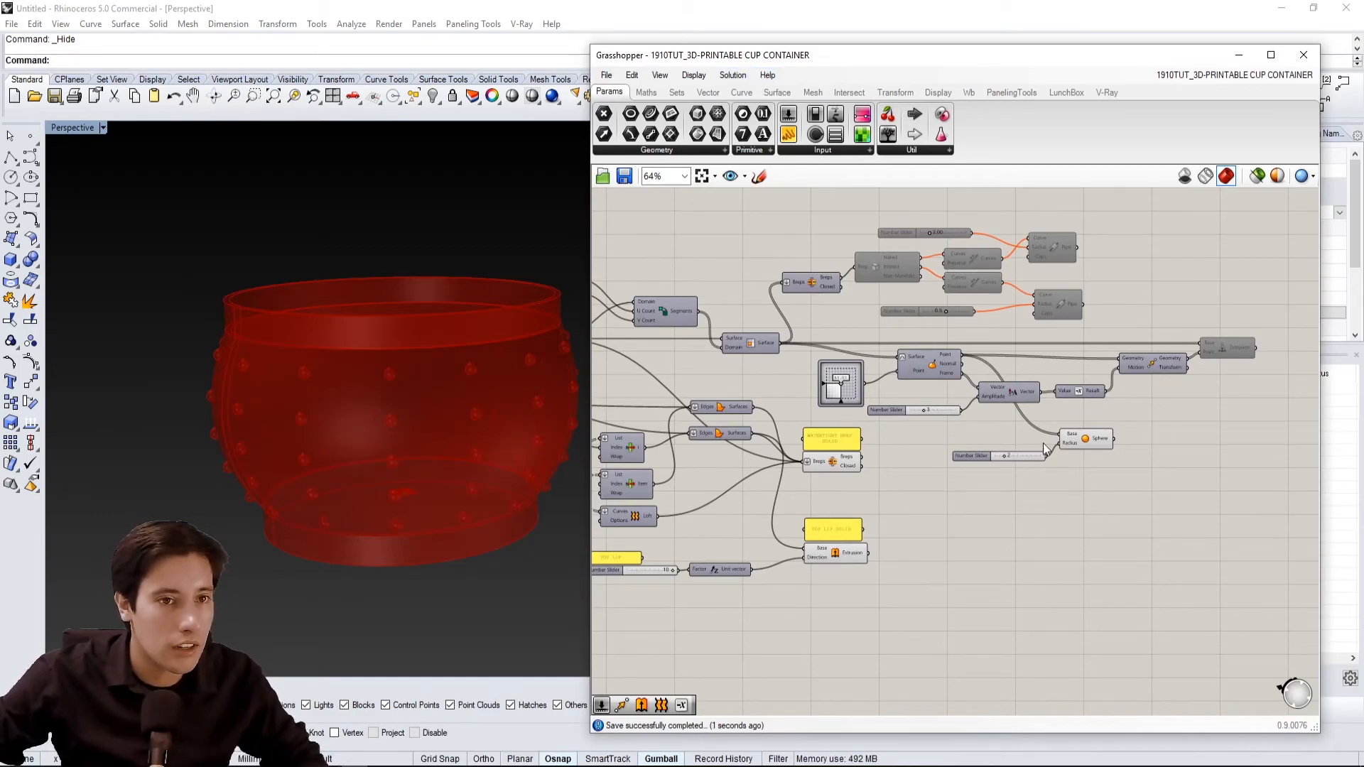
# Identify the sphere, wall and top lip solids, and add a Solid Union component beside them
pyautogui.click(1088, 446)
pyautogui.click(825, 462)
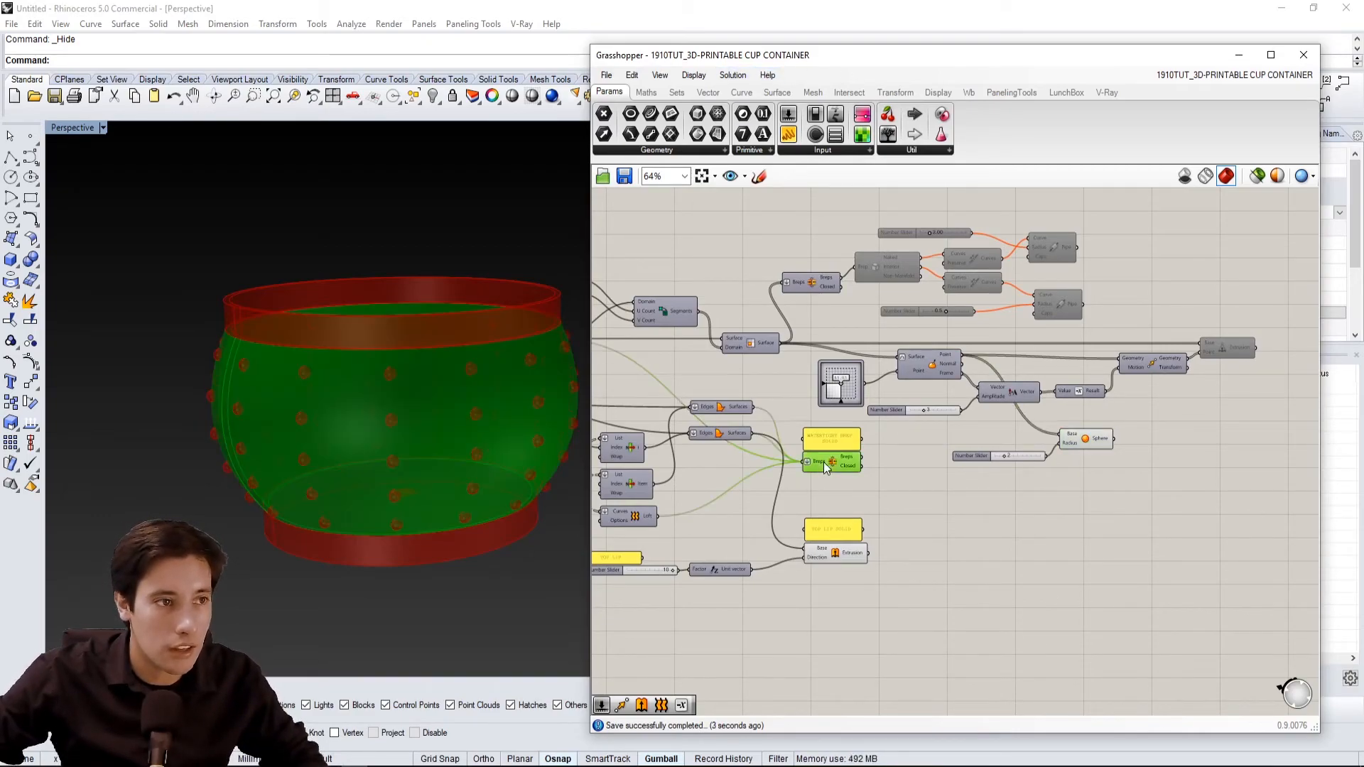
pyautogui.click(852, 555)
pyautogui.click(1013, 567)
pyautogui.doubleClick(1012, 567)
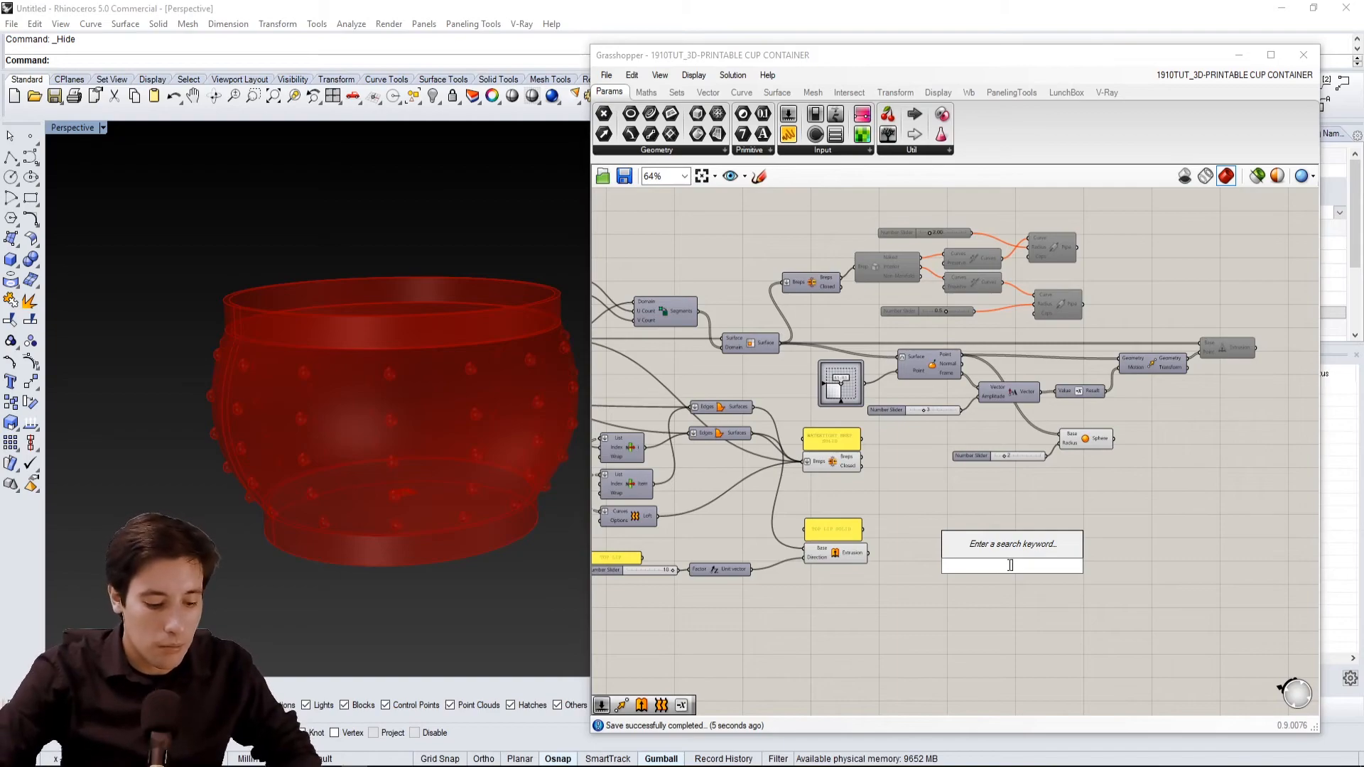
pyautogui.write('solid')
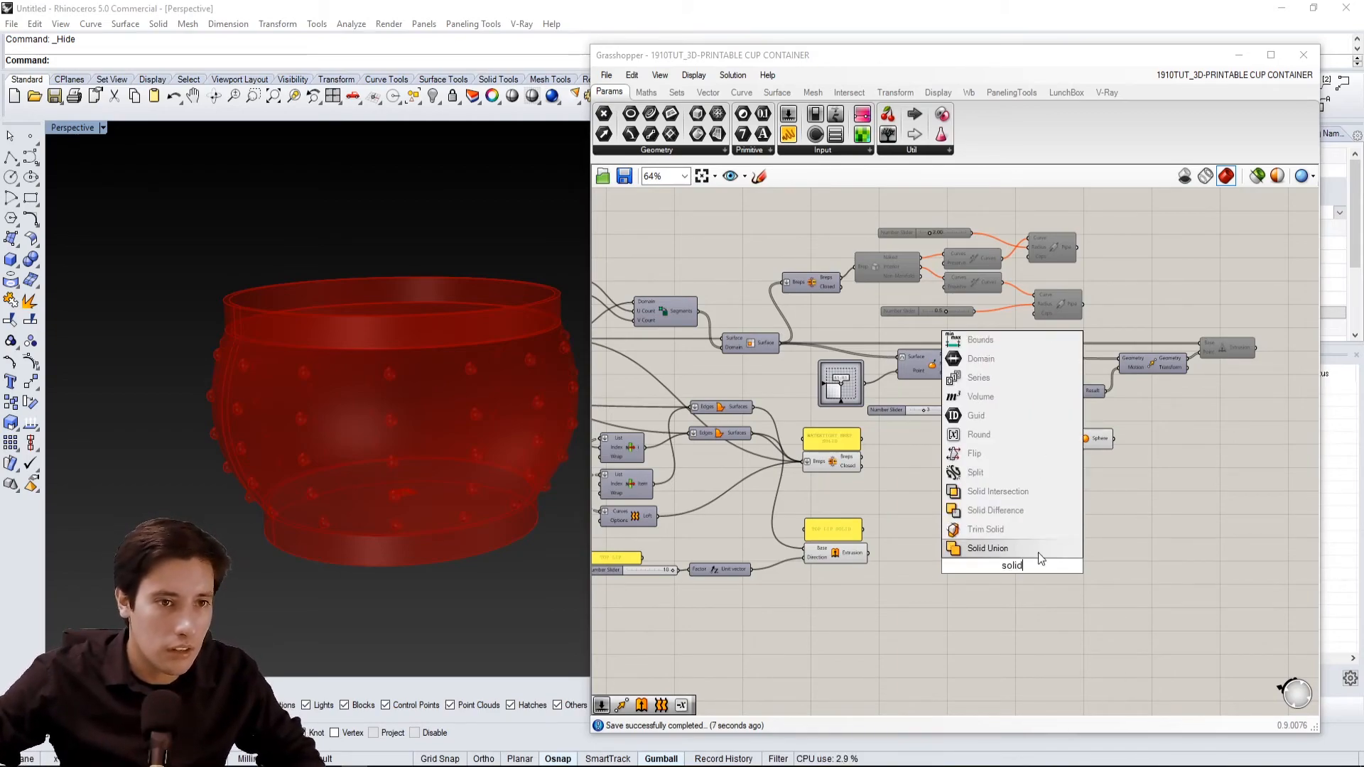
pyautogui.click(1013, 546)
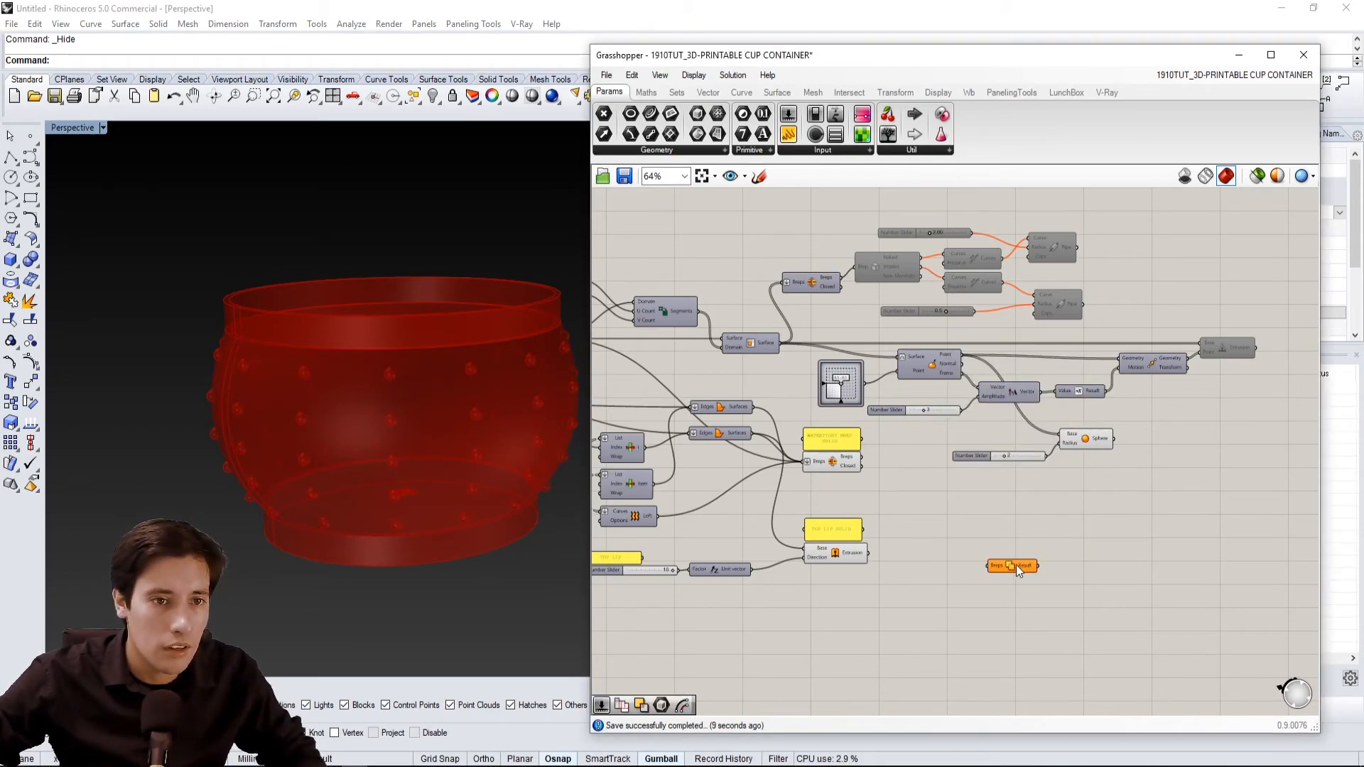
# Place Solid Union below the Sphere and connect the spheres and the watertight wall solid to its Breps input
pyautogui.click(1101, 441)
pyautogui.moveTo(1101, 441); pyautogui.dragTo(1101, 488)
pyautogui.hotkey('ctrl', 'z')
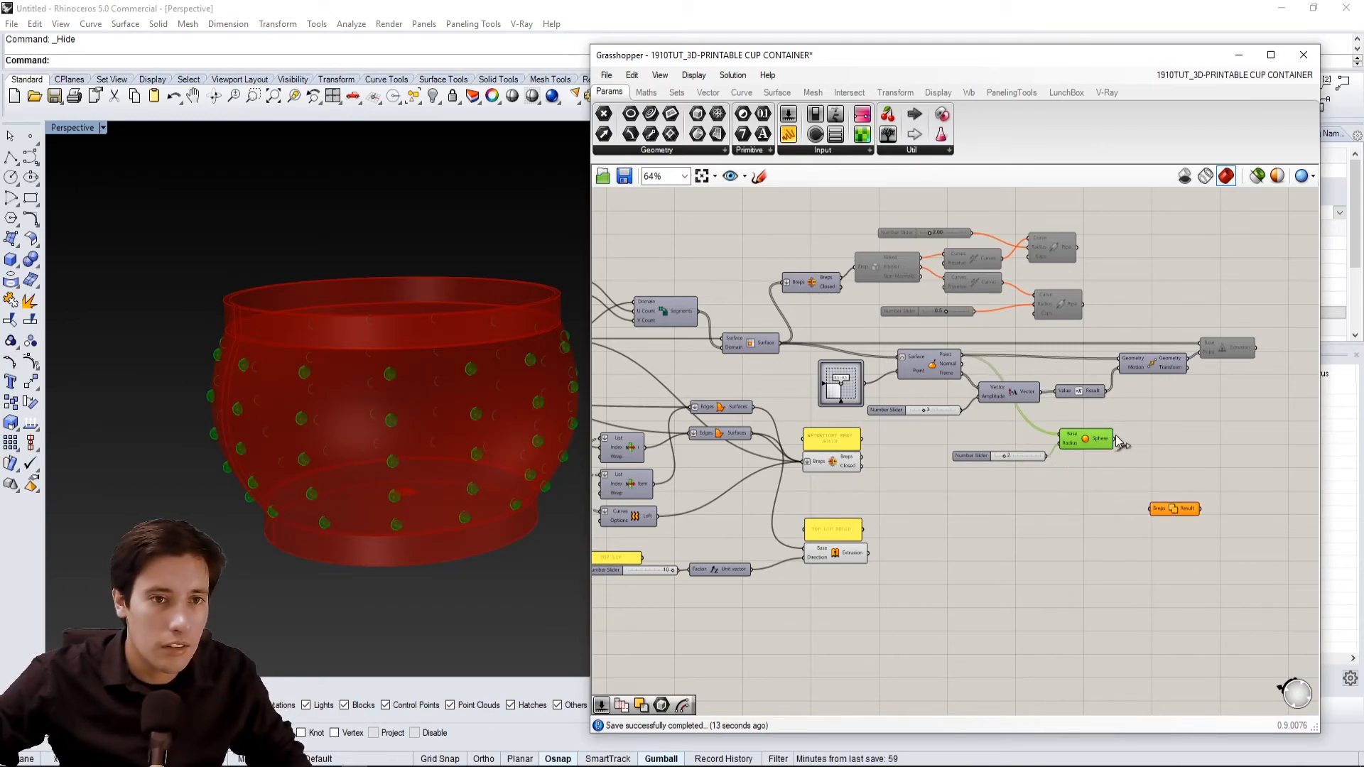
pyautogui.click(852, 471)
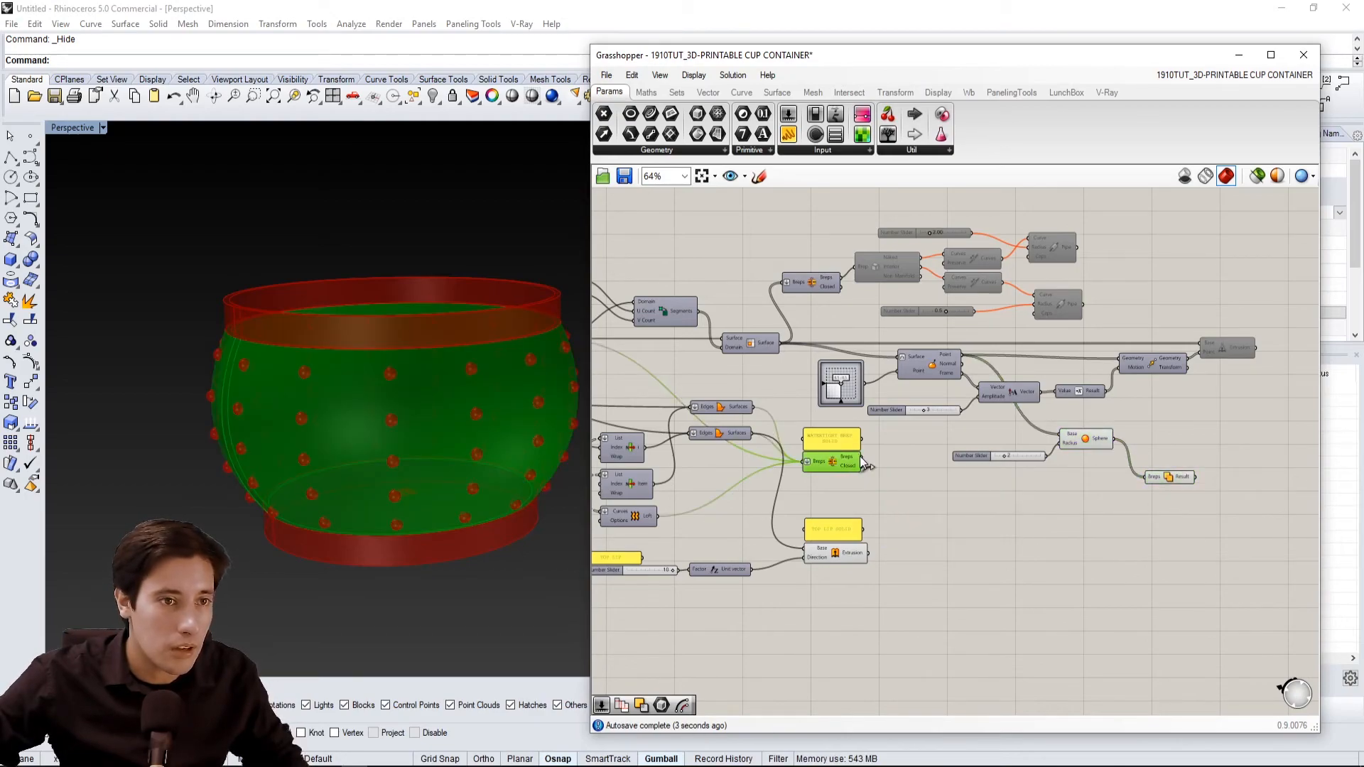
pyautogui.moveTo(1178, 509); pyautogui.dragTo(1146, 482)
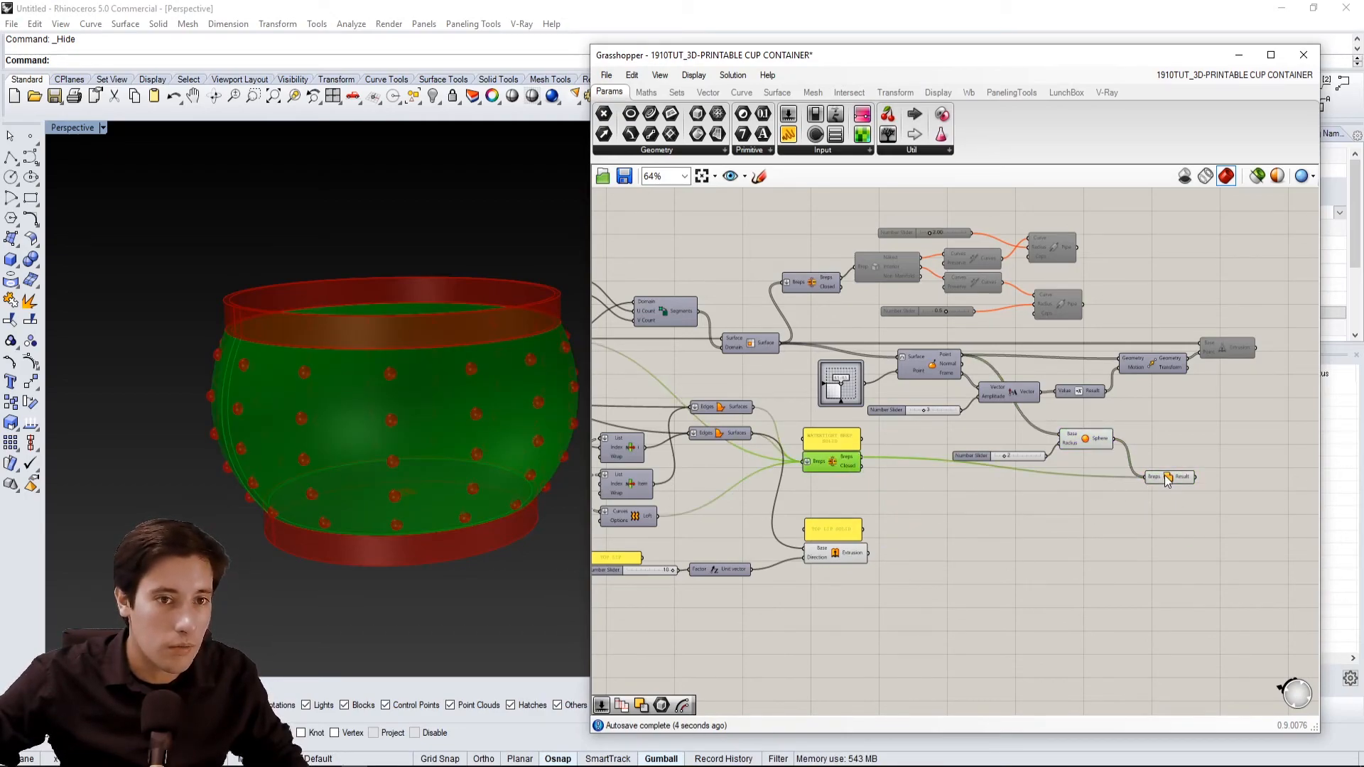
pyautogui.click(1167, 478)
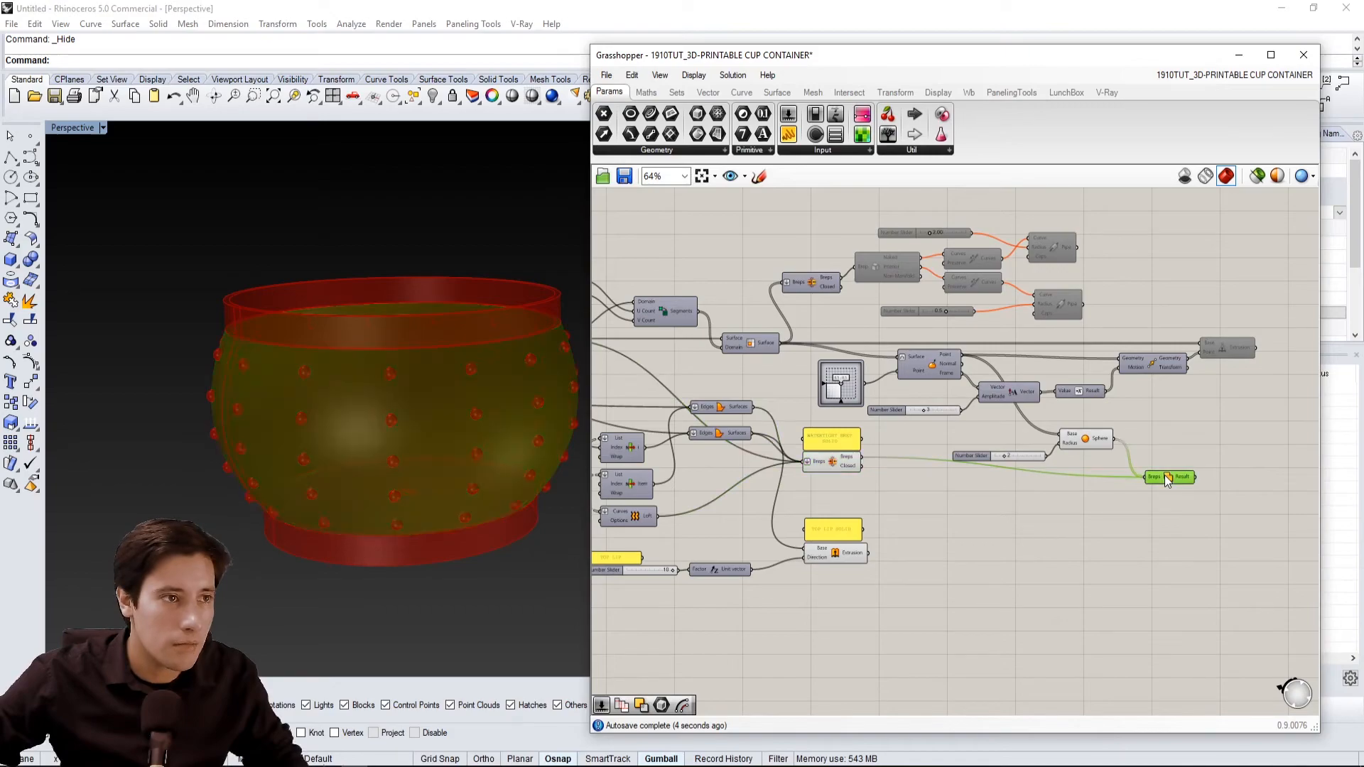
# Add the top lip extrusion to the Solid Union's Breps input and check the union
pyautogui.click(842, 557)
pyautogui.moveTo(869, 553); pyautogui.dragTo(1093, 495)
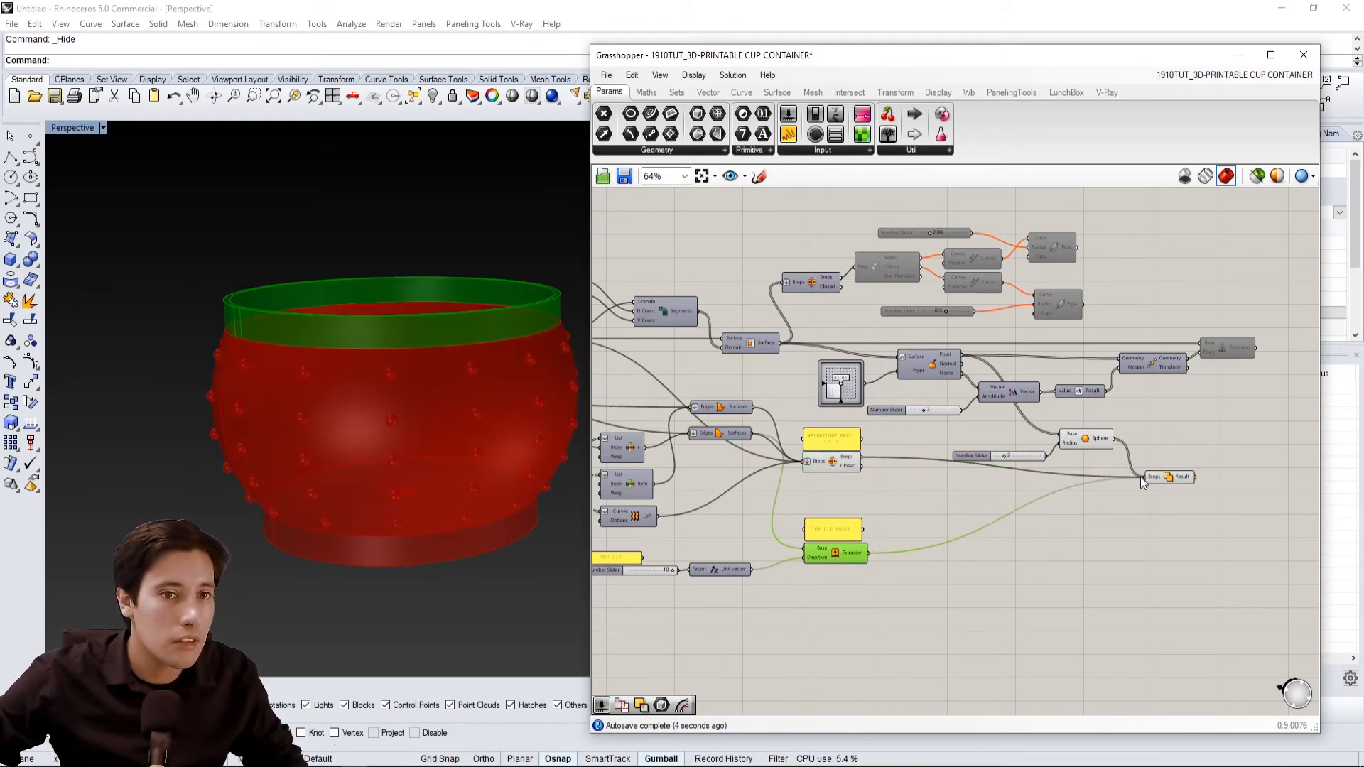
pyautogui.click(1165, 478)
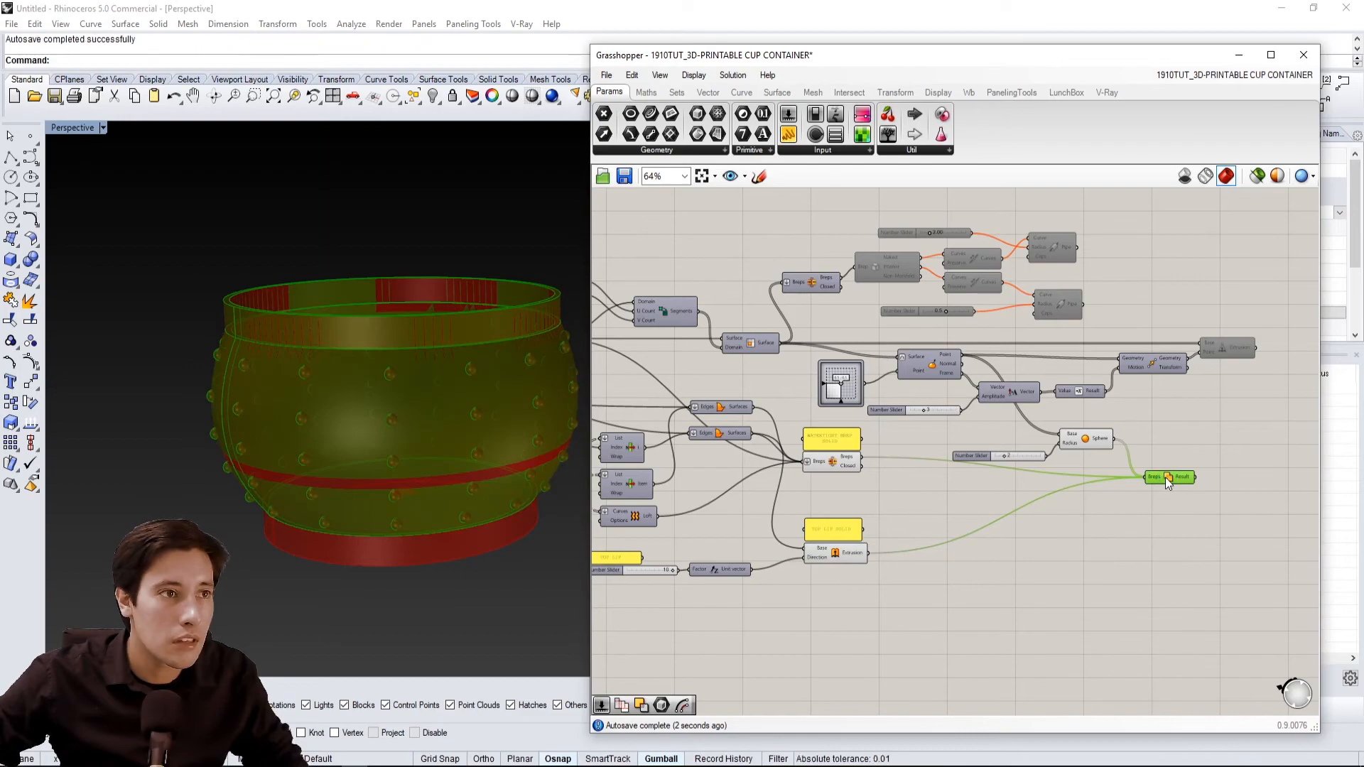
# Add the foot extrusion to the Solid Union's Breps input, keeping the existing connections
pyautogui.scroll(-2, 1130, 533)
pyautogui.moveTo(705, 558); pyautogui.dragTo(799, 488, button='right')
pyautogui.scroll(3, 717, 462)
pyautogui.click(778, 449)
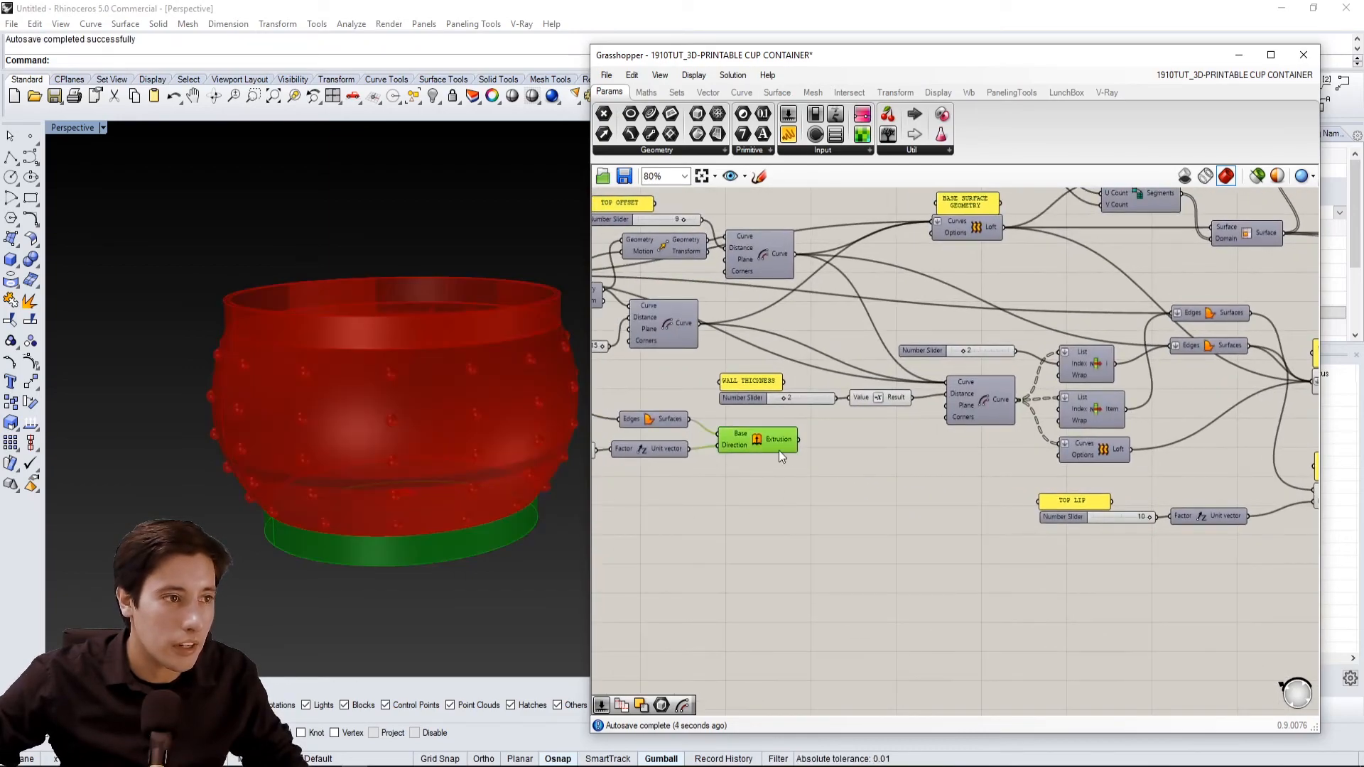
pyautogui.scroll(-6, 802, 439)
pyautogui.keyDown('shift'); pyautogui.moveTo(799, 440); pyautogui.dragTo(1063, 501); pyautogui.keyUp('shift')
# Flatten the Solid Union's Breps input
pyautogui.scroll(3, 1059, 412)
pyautogui.scroll(5, 1057, 442)
pyautogui.click(1017, 519)
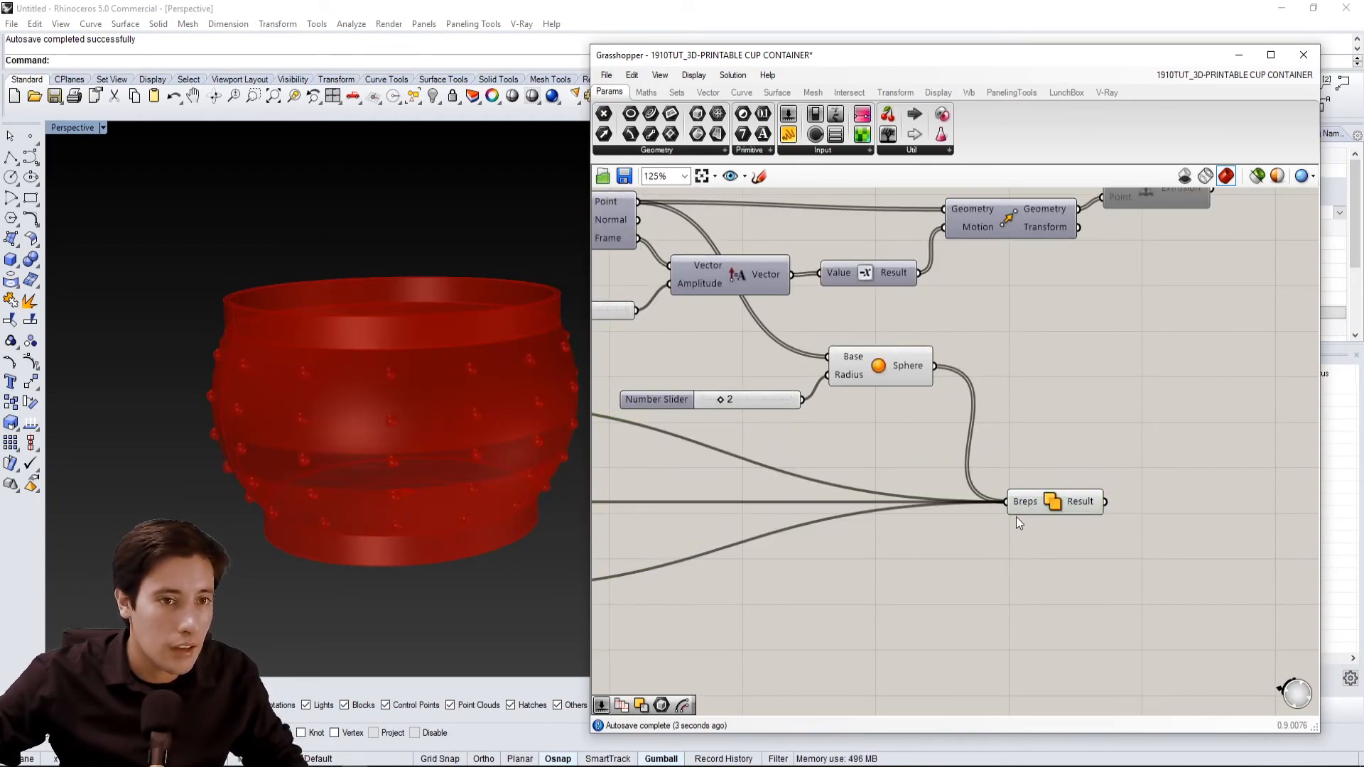
pyautogui.click(1026, 502)
pyautogui.rightClick(1026, 503)
pyautogui.click(1069, 570)
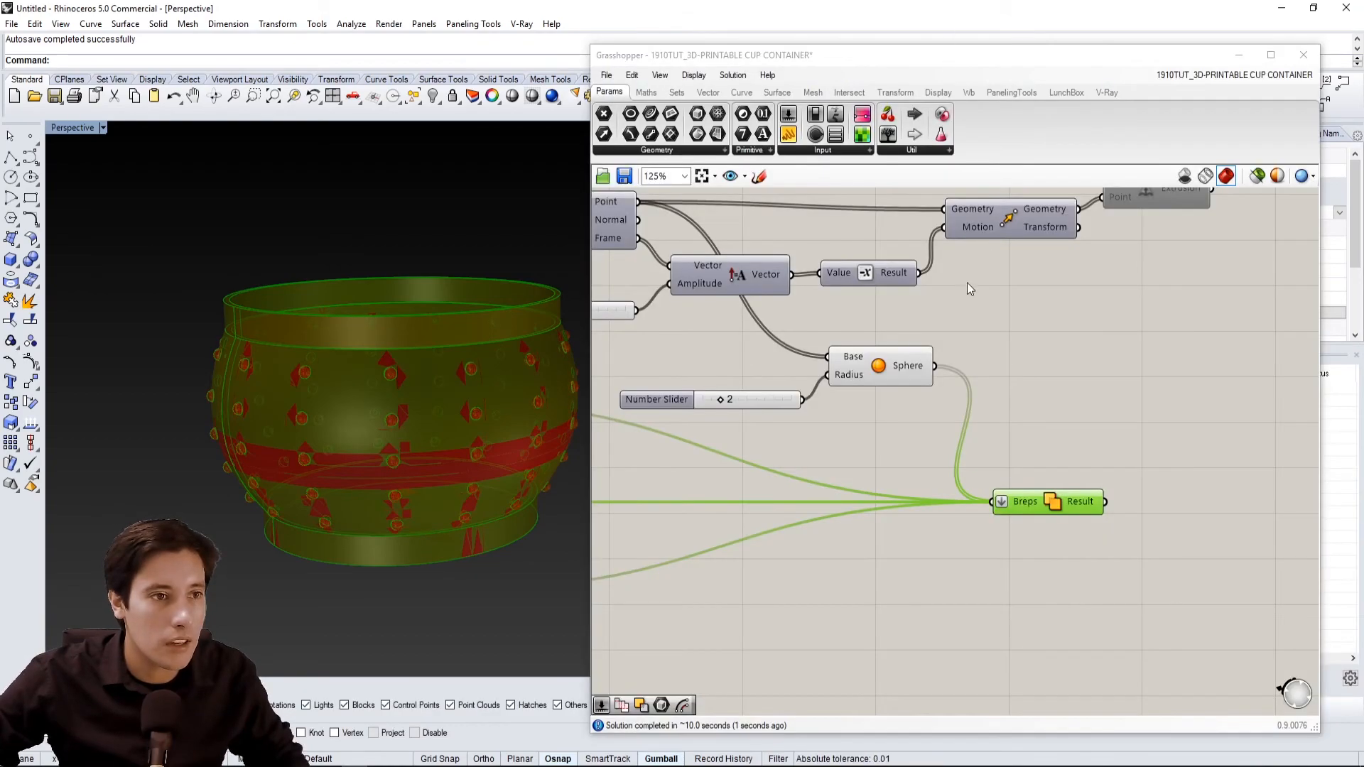
# Hide the previews of the spheres, watertight wall solid and lip extrusion, and inspect the Solid Union result alone
pyautogui.click(970, 288)
pyautogui.scroll(-10, 1040, 340)
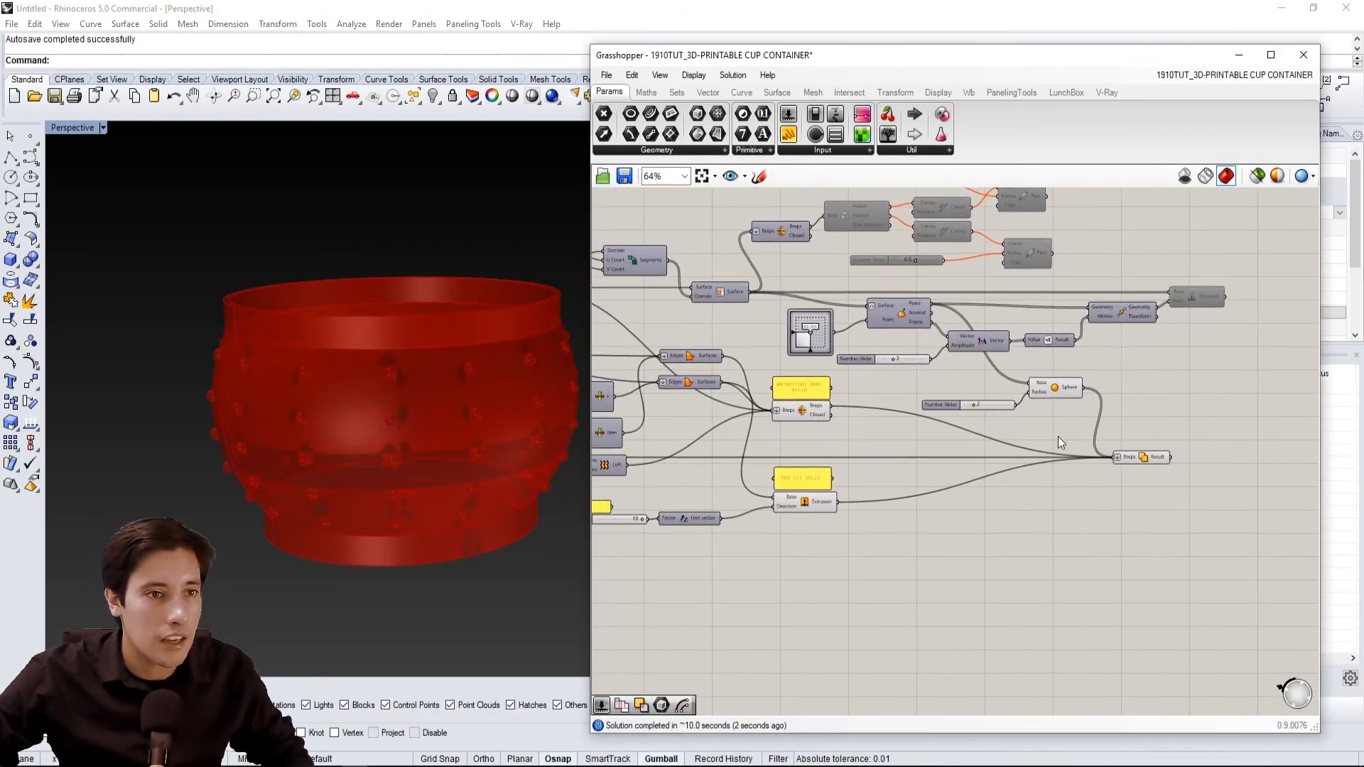
pyautogui.moveTo(1052, 513); pyautogui.dragTo(733, 353)
pyautogui.middleClick(806, 353)
pyautogui.click(851, 307)
pyautogui.click(1110, 506)
pyautogui.scroll(8, 1080, 489)
pyautogui.click(1058, 470)
pyautogui.moveTo(429, 395); pyautogui.dragTo(489, 384, button='right')
pyautogui.moveTo(919, 436); pyautogui.dragTo(943, 435, button='right')
pyautogui.click(1170, 429)
pyautogui.scroll(2, 1146, 448)
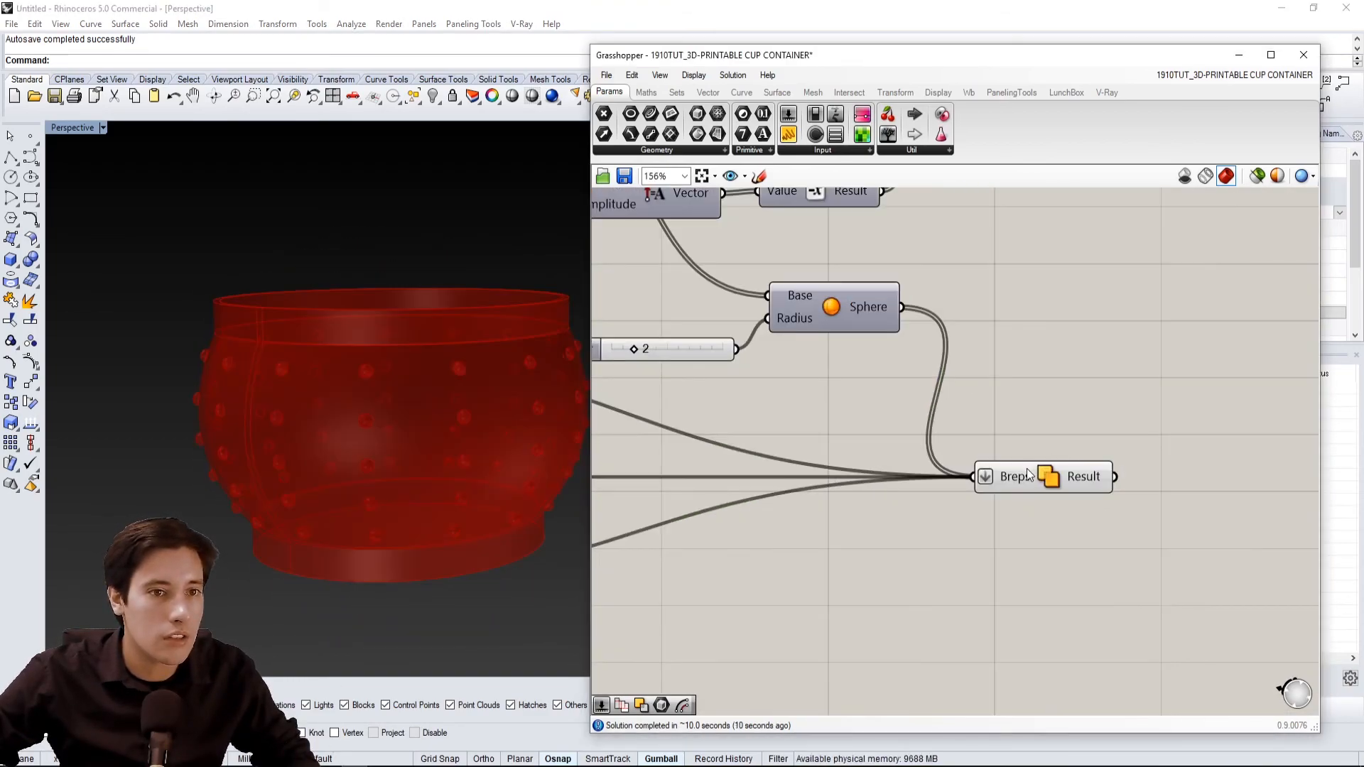
# Bake the Solid Union result into Rhino
pyautogui.click(1030, 472)
pyautogui.middleClick(1039, 455)
pyautogui.click(1066, 483)
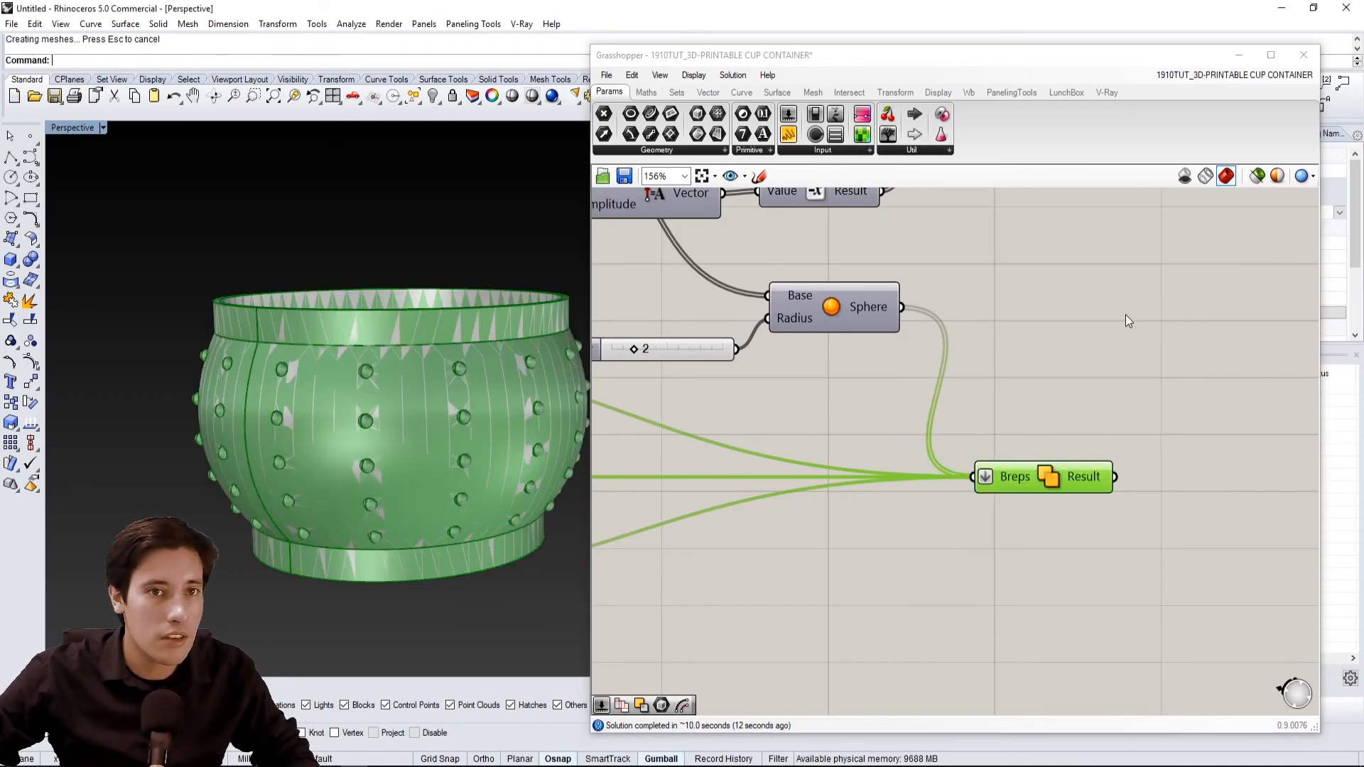
pyautogui.click(1128, 311)
# Turn off the Grasshopper geometry preview, move its window clear of the viewport, and show all hidden Rhino objects
pyautogui.click(1184, 176)
pyautogui.moveTo(1148, 74); pyautogui.dragTo(1171, 652)
pyautogui.scroll(-10, 785, 375)
pyautogui.moveTo(782, 373); pyautogui.dragTo(712, 434, button='right')
pyautogui.scroll(-5, 712, 435)
pyautogui.keyDown('shift'); pyautogui.moveTo(712, 435); pyautogui.dragTo(755, 366, button='right'); pyautogui.keyUp('shift')
pyautogui.moveTo(890, 417); pyautogui.dragTo(837, 372)
pyautogui.write('Show')
pyautogui.press('Return')
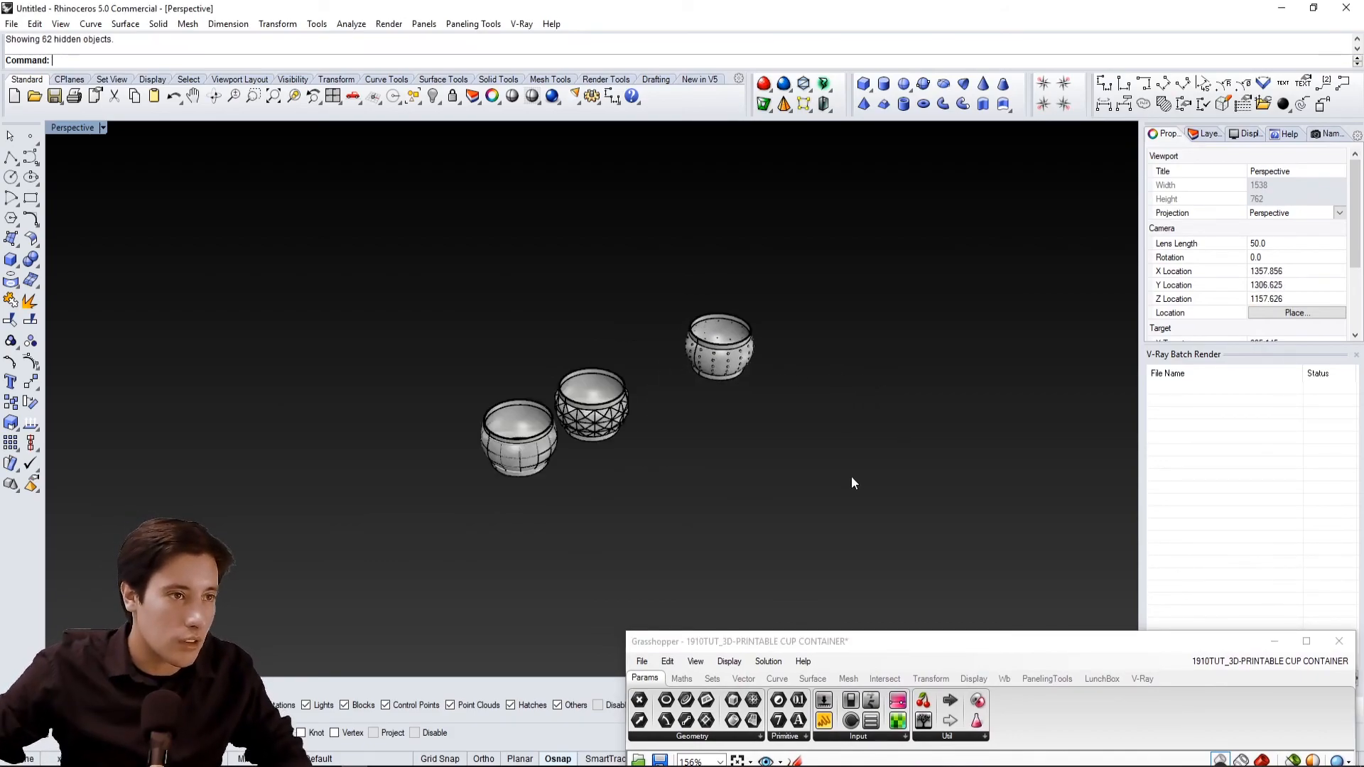
# Move the baked sphere-studded pot closer to the other two pots and frame all three with Zoom Extents
pyautogui.moveTo(651, 279); pyautogui.dragTo(651, 279)
pyautogui.moveTo(680, 369); pyautogui.dragTo(614, 392)
pyautogui.click(617, 420)
pyautogui.scroll(10, 617, 420)
pyautogui.moveTo(617, 420)
pyautogui.mouseDown(button='right')
pyautogui.moveTo(642, 343)
pyautogui.moveTo(799, 430)
pyautogui.moveTo(753, 391)
pyautogui.moveTo(767, 378)
pyautogui.moveTo(582, 372)
pyautogui.moveTo(612, 416)
pyautogui.moveTo(604, 433)
pyautogui.mouseUp(button='right')
pyautogui.write('z')
pyautogui.press('space')
pyautogui.write('e')
pyautogui.press('space')
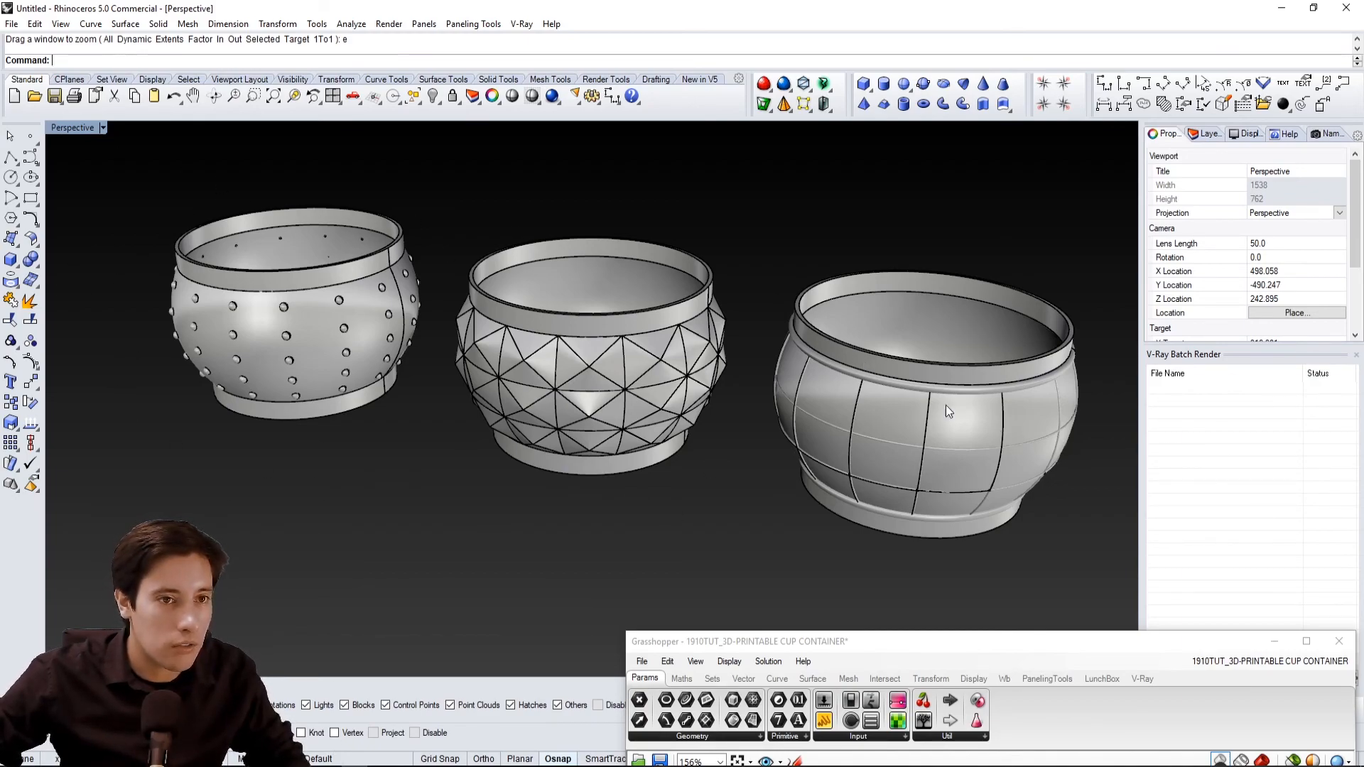
# Reposition and enlarge the Grasshopper window so that more of the definition fits beside the pots
pyautogui.moveTo(776, 644); pyautogui.dragTo(794, 119)
pyautogui.scroll(-3, 902, 348)
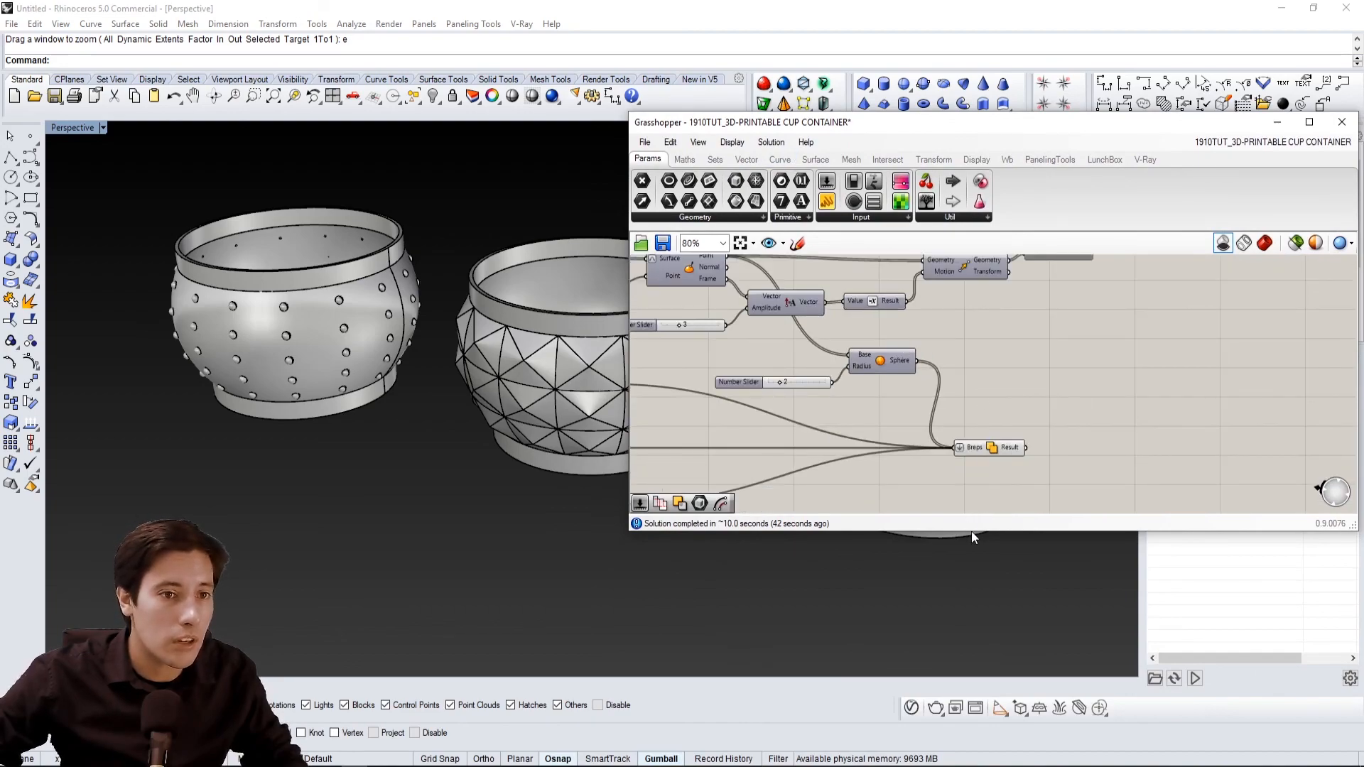
pyautogui.moveTo(985, 535); pyautogui.dragTo(989, 764)
pyautogui.scroll(-3, 1038, 566)
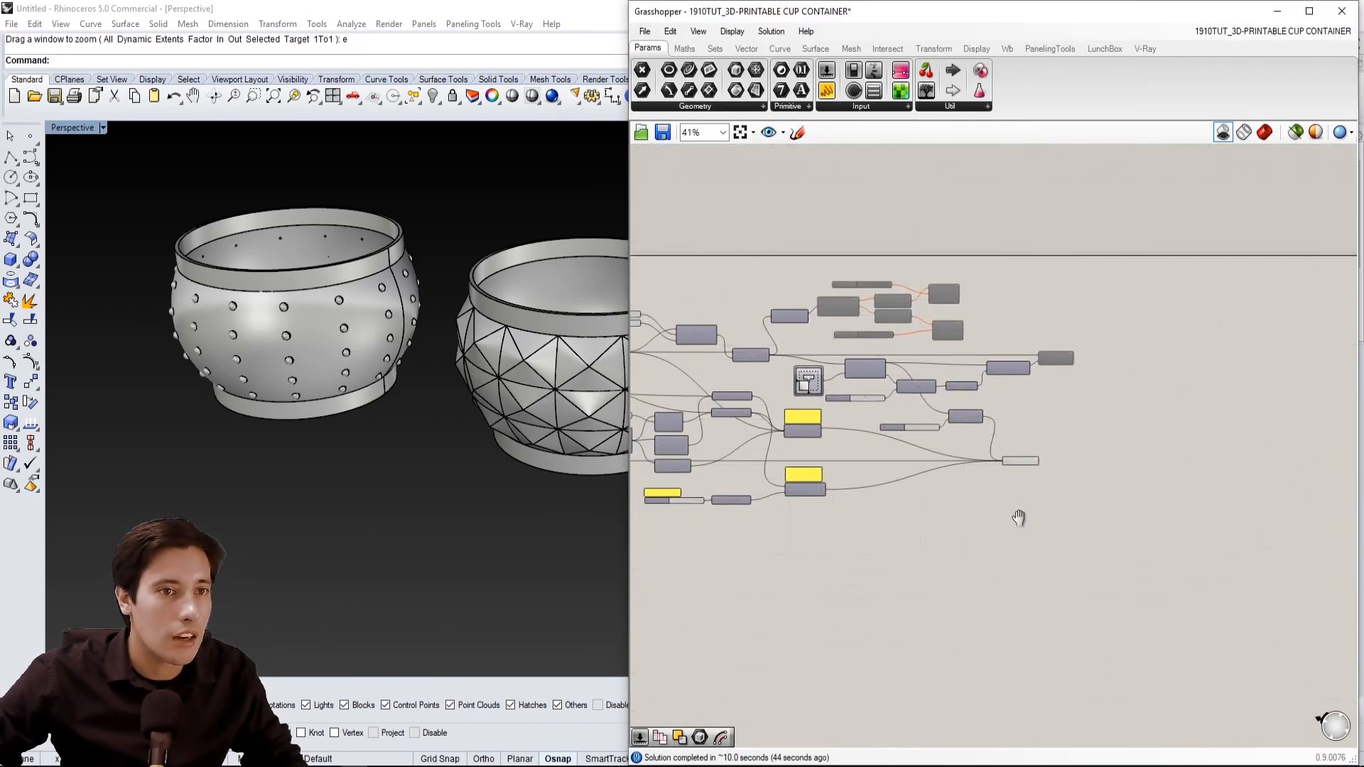
# Examine the definition from the pattern components and Solid Union back to the initial circle and its input sliders
pyautogui.scroll(3, 1121, 334)
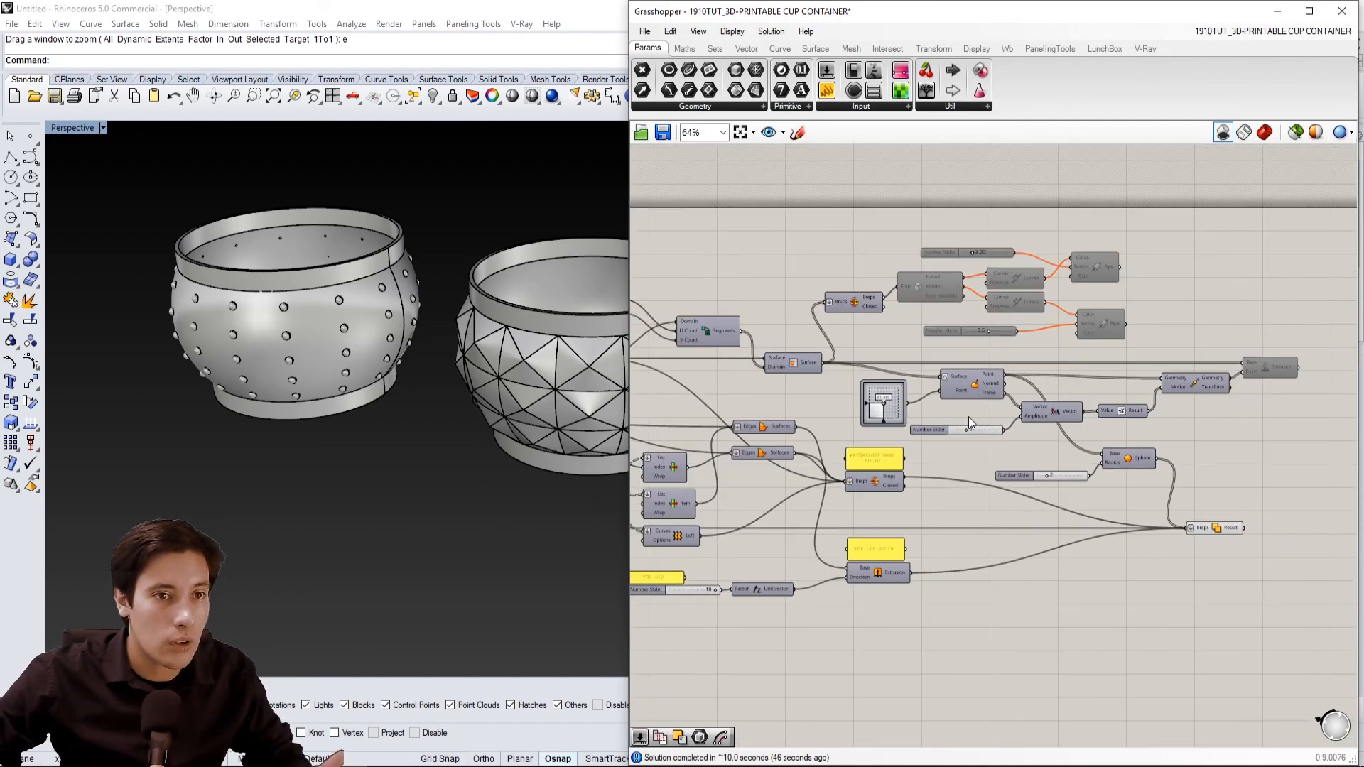
pyautogui.scroll(-3, 1023, 448)
pyautogui.moveTo(1034, 441); pyautogui.dragTo(1032, 419, button='right')
pyautogui.moveTo(812, 350); pyautogui.dragTo(1005, 345, button='right')
pyautogui.scroll(-1, 949, 345)
pyautogui.moveTo(817, 364); pyautogui.dragTo(967, 343, button='right')
pyautogui.scroll(2, 777, 318)
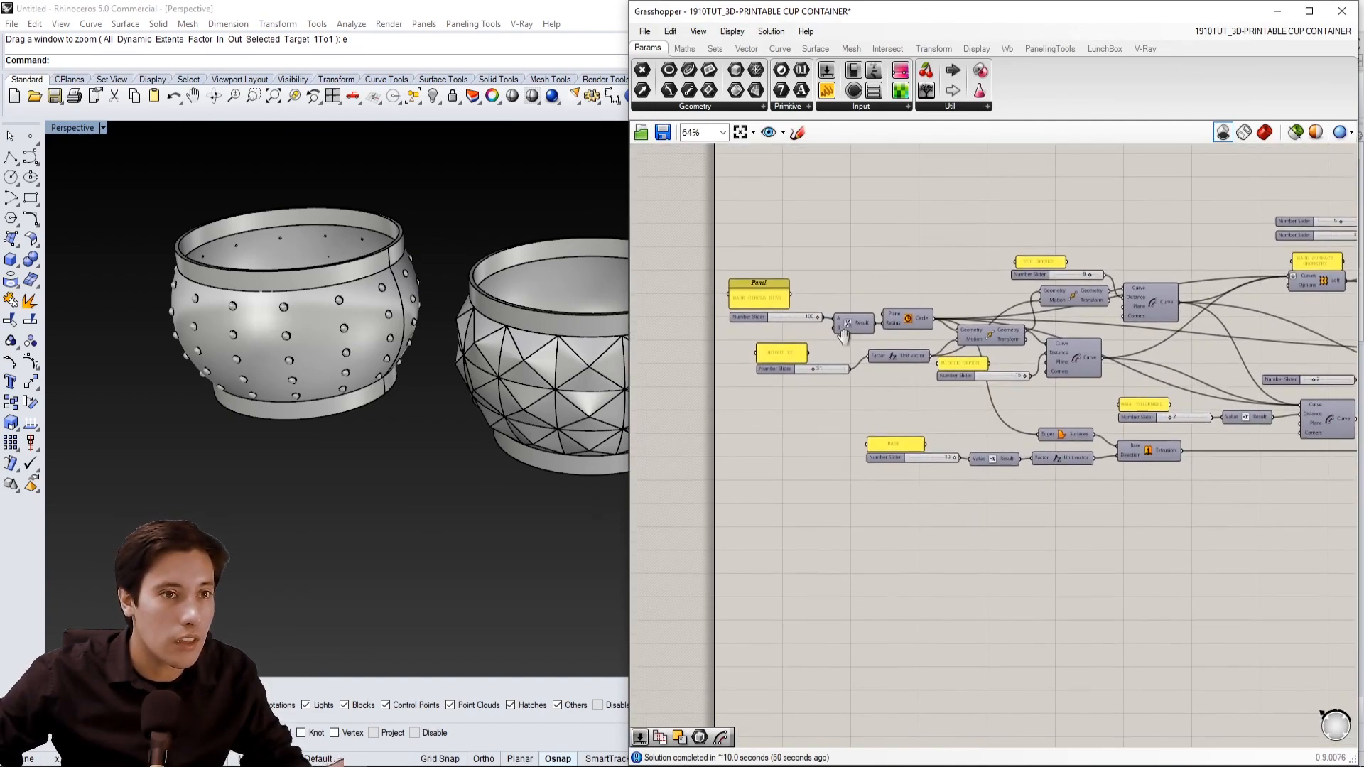
pyautogui.moveTo(859, 309)
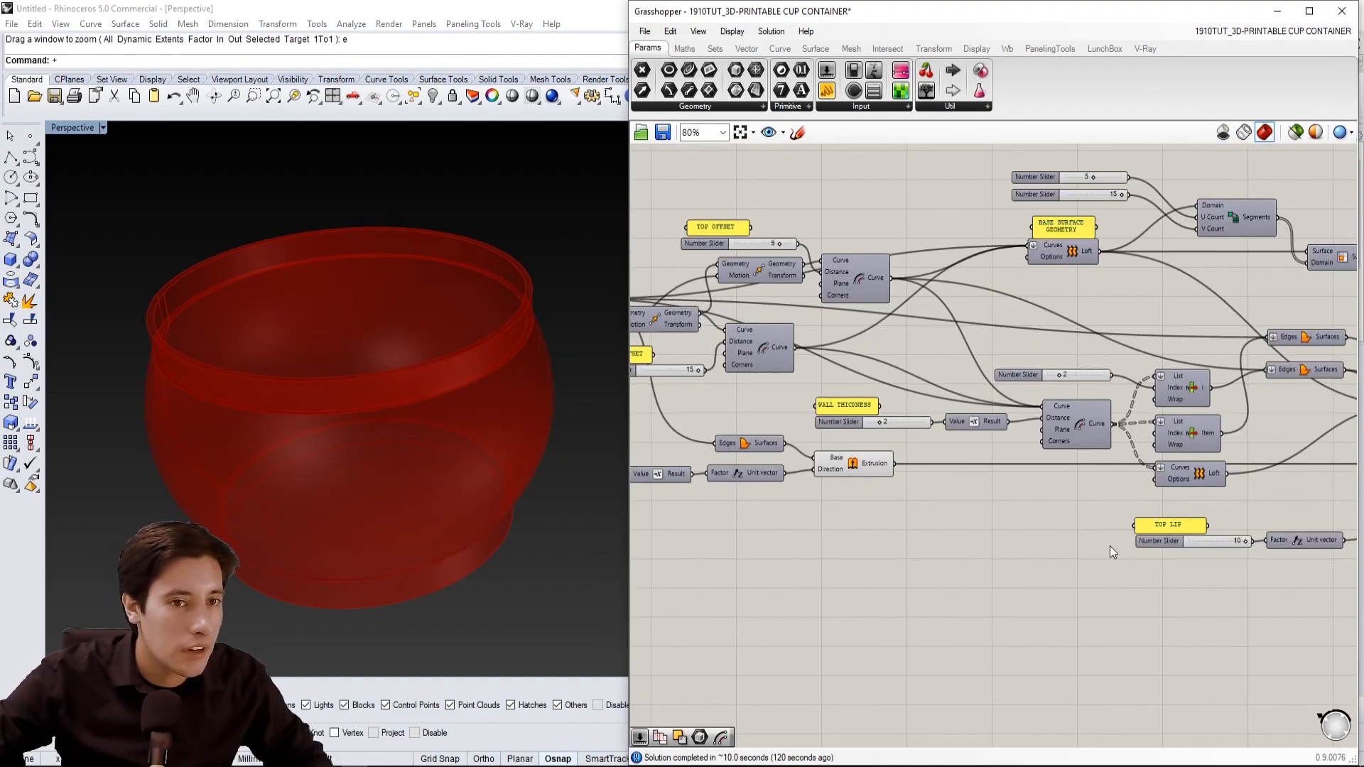
# Examine the offset, wall thickness, top lip and surface division inputs and follow their connections through the definition
pyautogui.scroll(4, 817, 320)
pyautogui.moveTo(805, 497); pyautogui.dragTo(805, 464, button='right')
pyautogui.moveTo(804, 465); pyautogui.dragTo(814, 461)
pyautogui.moveTo(1039, 498); pyautogui.dragTo(896, 490, button='right')
pyautogui.moveTo(1177, 472)
pyautogui.mouseDown()
pyautogui.moveTo(1116, 472)
pyautogui.moveTo(1178, 472)
pyautogui.mouseUp()
pyautogui.moveTo(1165, 412); pyautogui.dragTo(1071, 487, button='right')
pyautogui.moveTo(1247, 297); pyautogui.dragTo(1266, 297)
pyautogui.moveTo(749, 656); pyautogui.dragTo(751, 420, button='right')
pyautogui.scroll(-4, 969, 459)
pyautogui.moveTo(1165, 455); pyautogui.dragTo(953, 446, button='right')
pyautogui.scroll(3, 953, 441)
pyautogui.moveTo(949, 432); pyautogui.dragTo(1026, 432)
pyautogui.moveTo(1265, 298); pyautogui.dragTo(837, 485, button='right')
pyautogui.scroll(-2, 899, 259)
pyautogui.moveTo(1172, 231); pyautogui.dragTo(953, 267, button='right')
pyautogui.moveTo(1094, 512); pyautogui.dragTo(1107, 385, button='right')
pyautogui.click(1123, 433)
pyautogui.click(1100, 577)
pyautogui.moveTo(987, 590); pyautogui.dragTo(1183, 650, button='right')
pyautogui.click(830, 505)
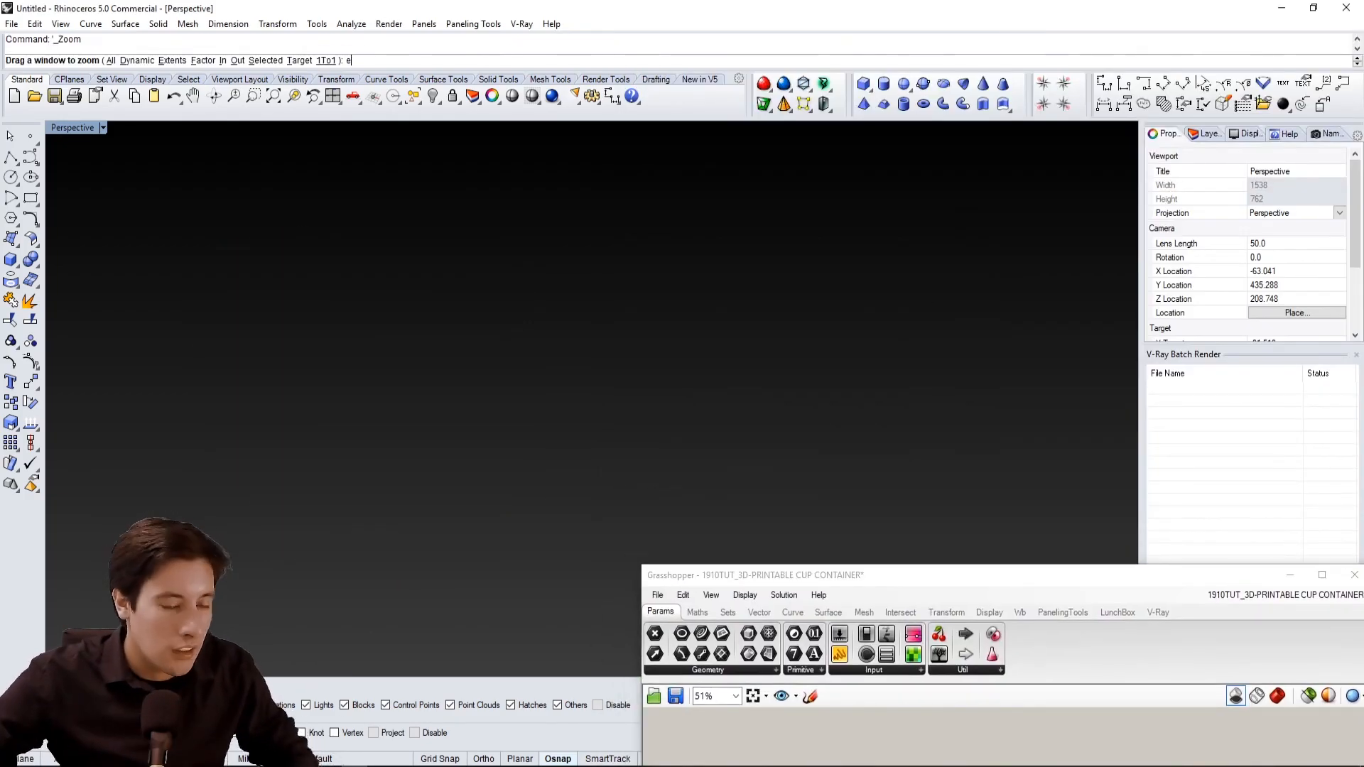